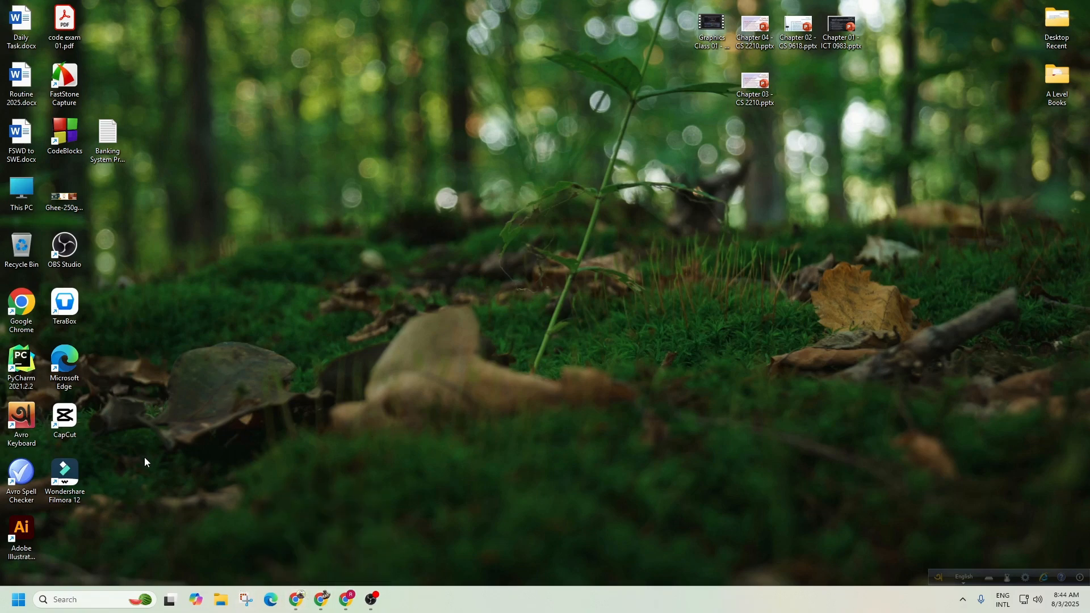
Launch Adobe Illustrator 2022 from its desktop shortcut, then minimize it once the Home screen loads.
{"action": "double_click", "coordinate": [26, 536]}
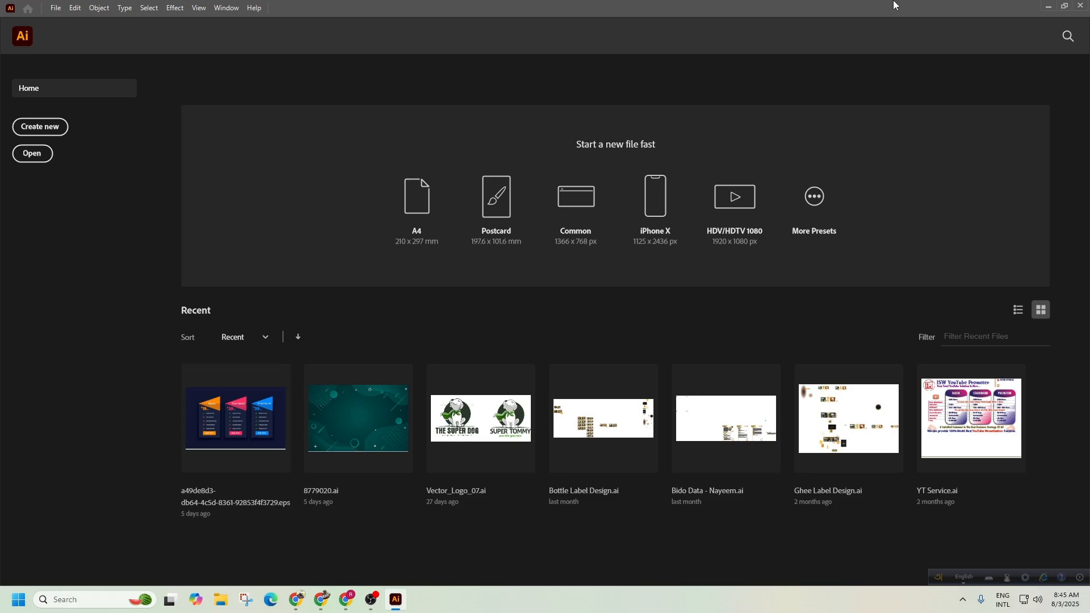
{"action": "left_click", "coordinate": [1048, 6]}
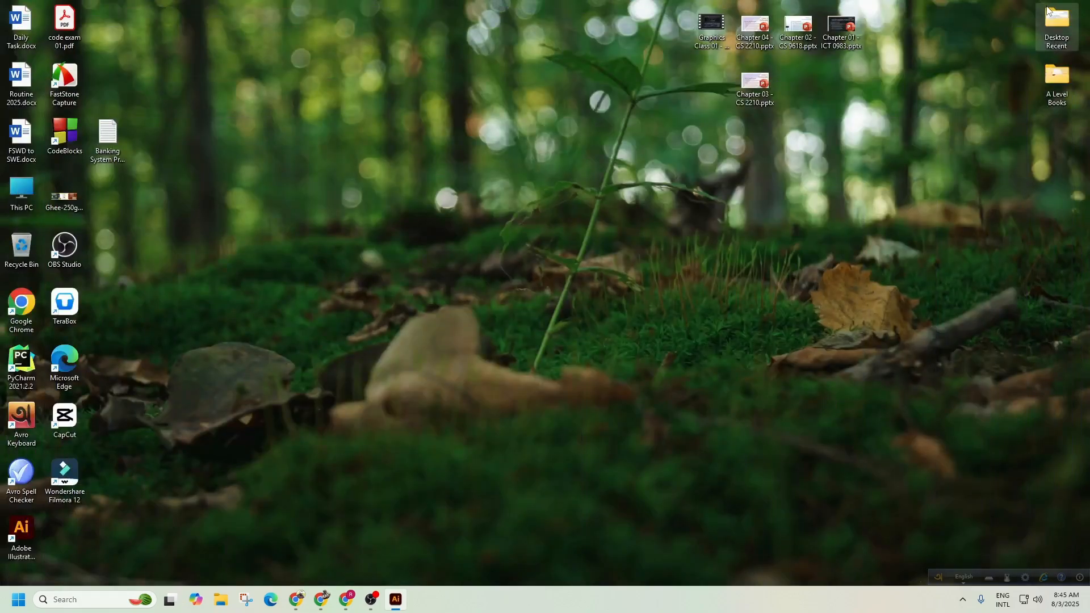
{"action": "key", "text": "alt+h"}
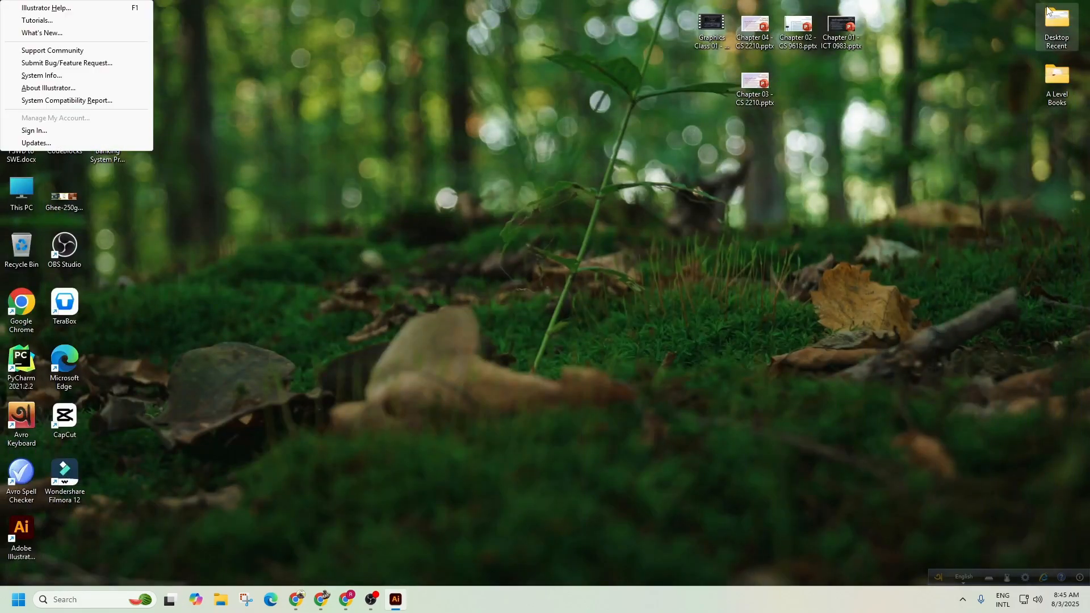
{"action": "left_click", "coordinate": [707, 147]}
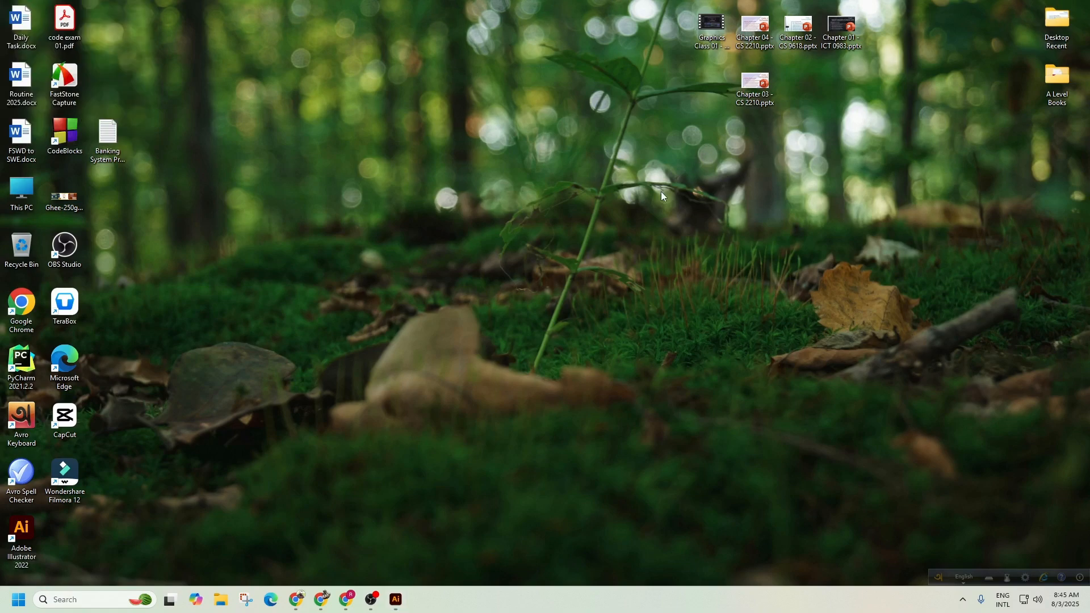
{"action": "key", "text": "super"}
{"action": "type", "text": "phot"}
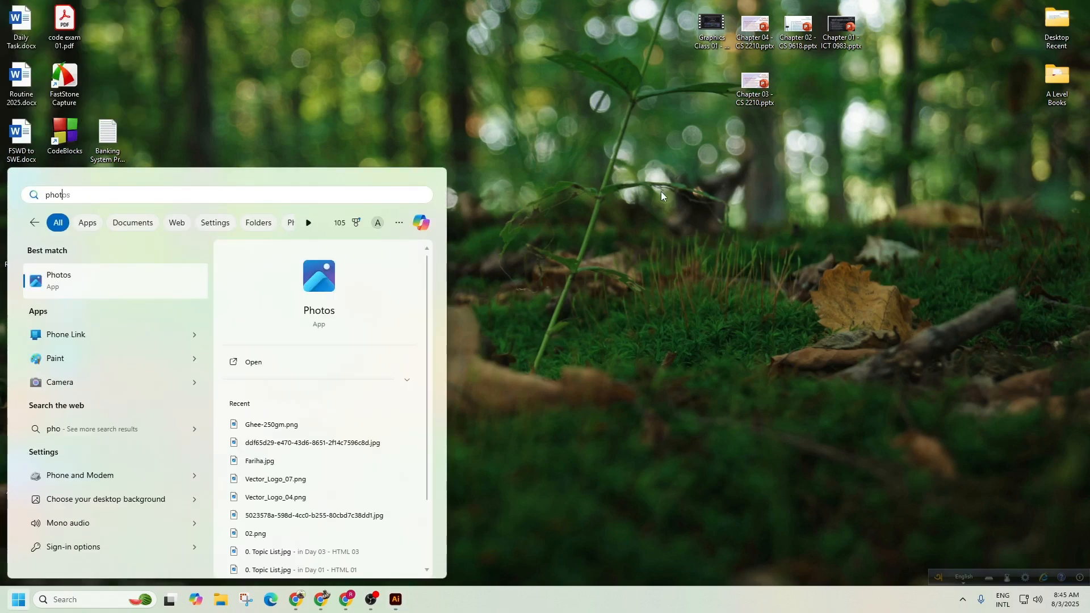
{"action": "type", "text": "o"}
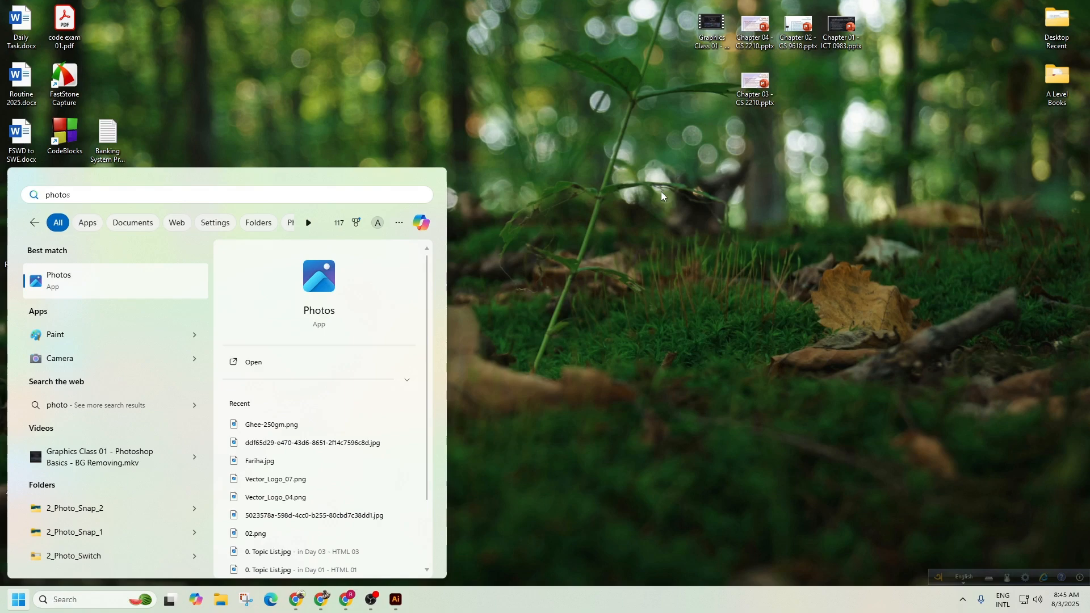
{"action": "type", "text": "shop"}
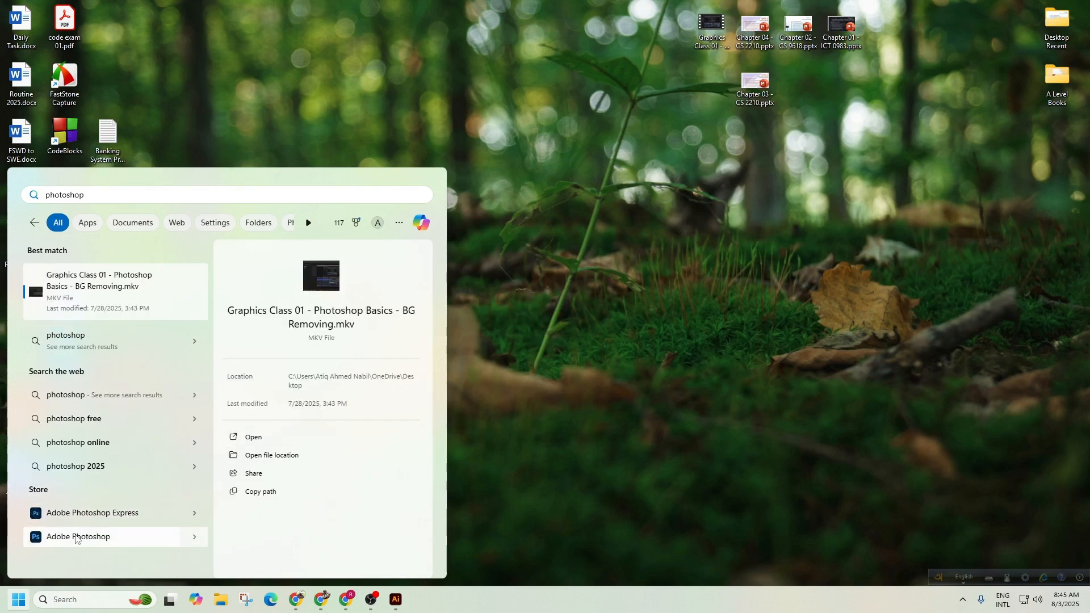
{"action": "left_click", "coordinate": [725, 238]}
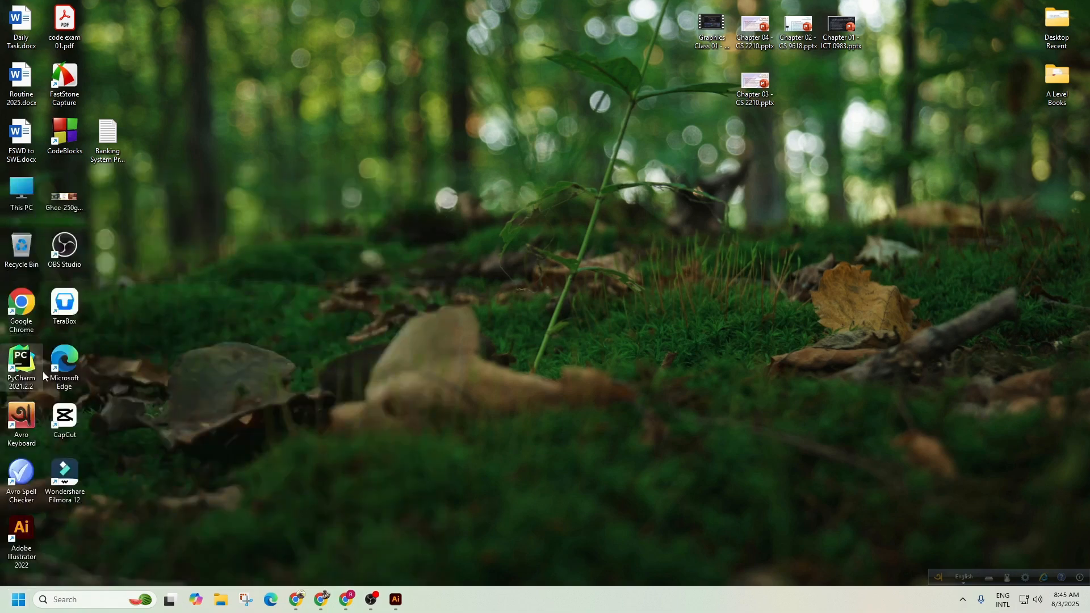
Review the installed programs in Control Panel, then browse This PC to Softwere (K:) > Rar_Zip.
{"action": "double_click", "coordinate": [21, 193]}
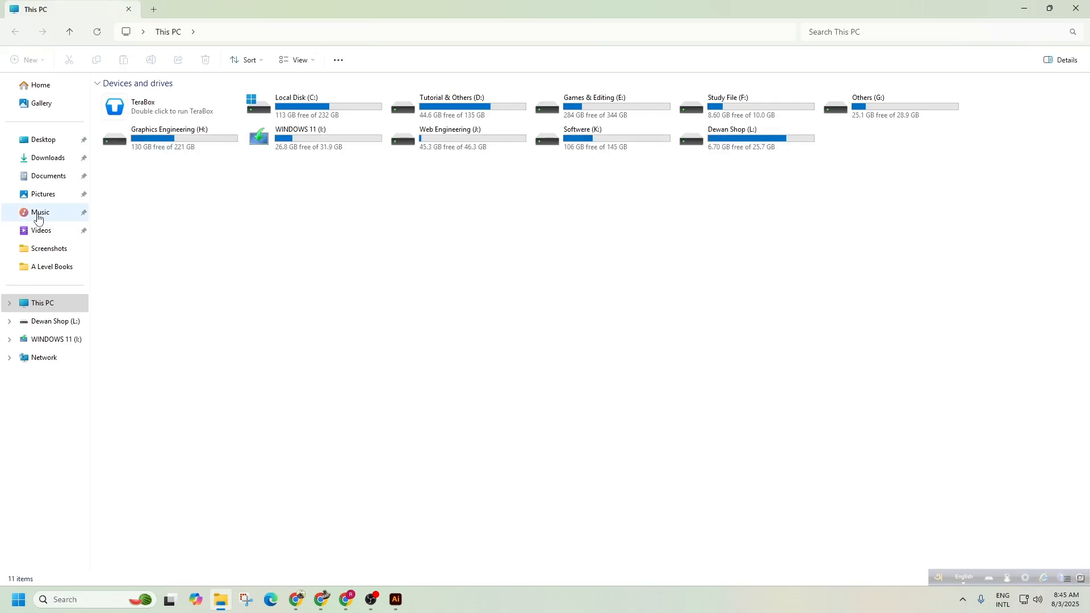
{"action": "key", "text": "super"}
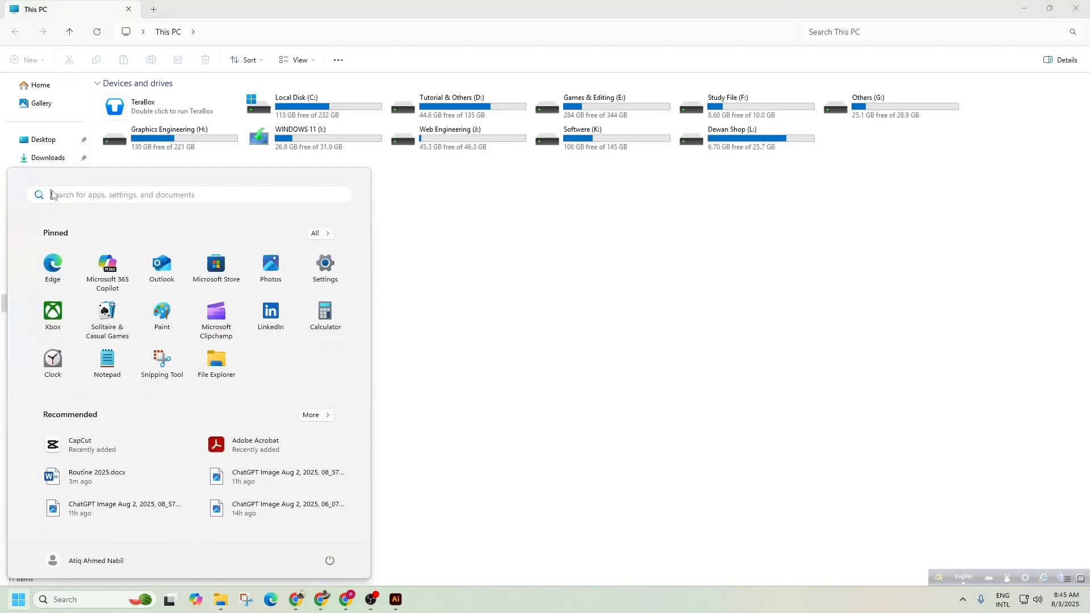
{"action": "type", "text": "contro"}
{"action": "key", "text": "Return"}
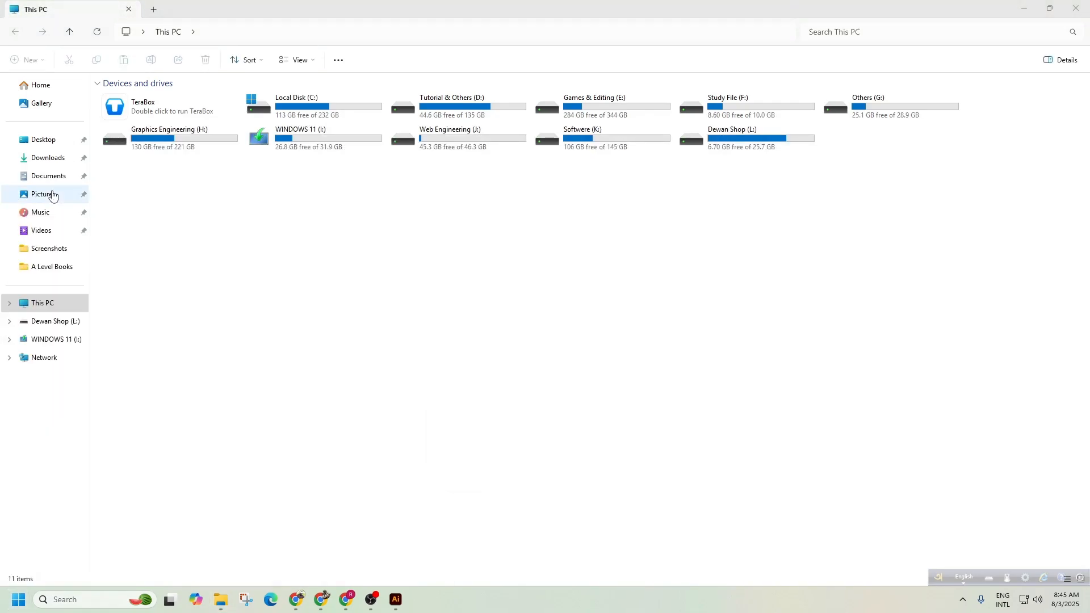
{"action": "left_click", "coordinate": [606, 337]}
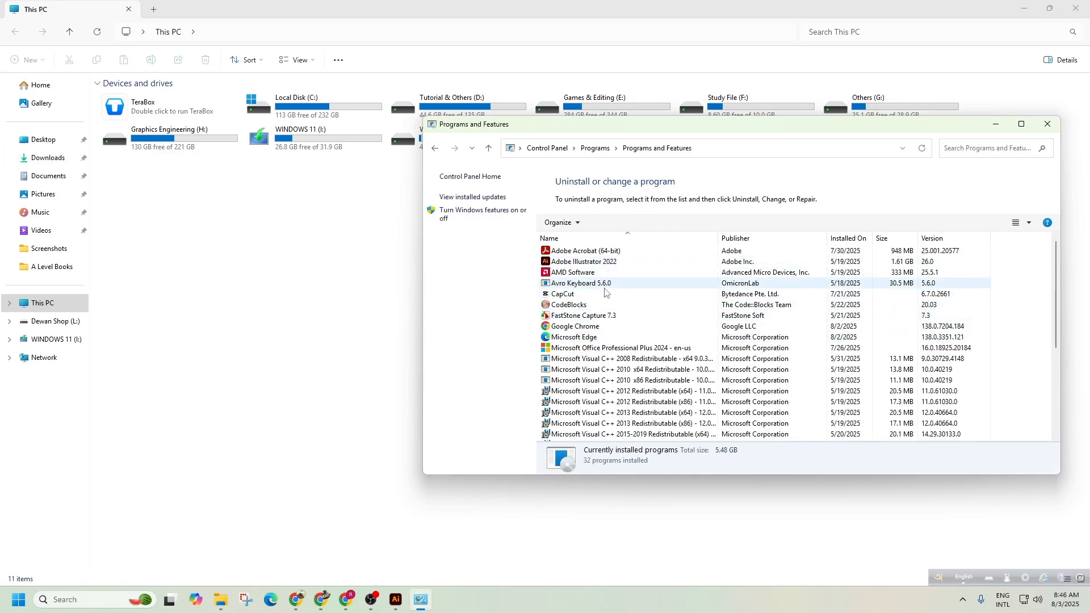
{"action": "left_click", "coordinate": [1047, 123]}
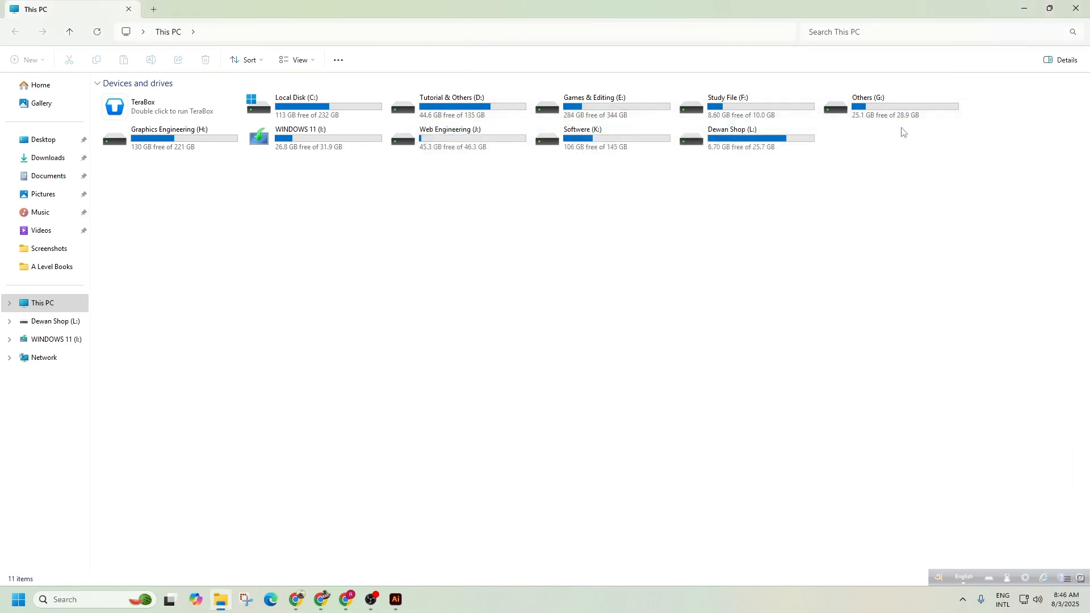
{"action": "double_click", "coordinate": [555, 145]}
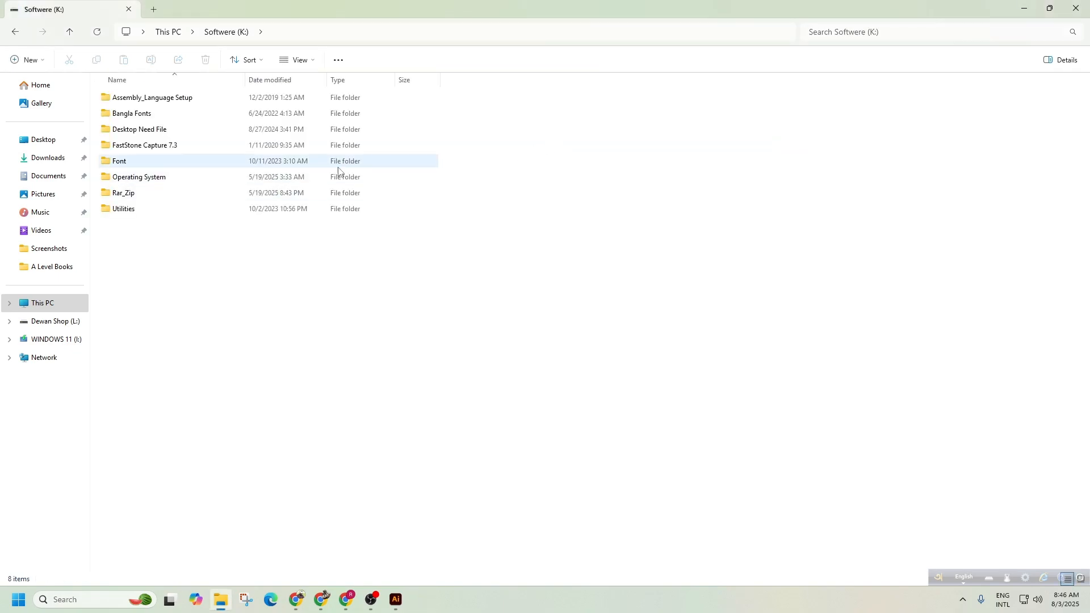
{"action": "double_click", "coordinate": [127, 194]}
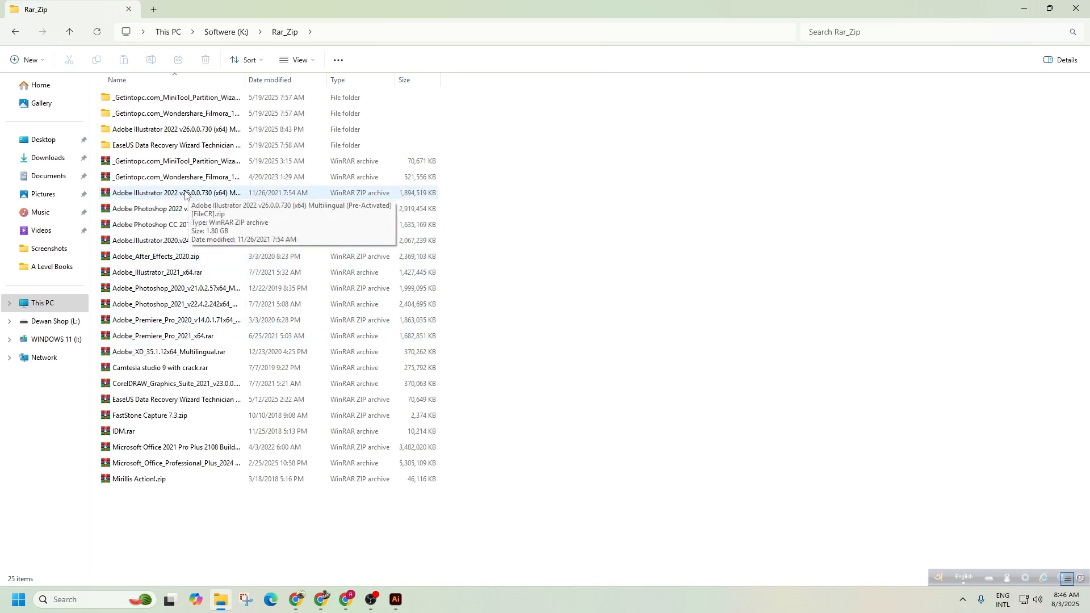
Extract the Adobe Illustrator 2022 archive with WinRAR, replacing all existing files.
{"action": "double_click", "coordinate": [185, 194]}
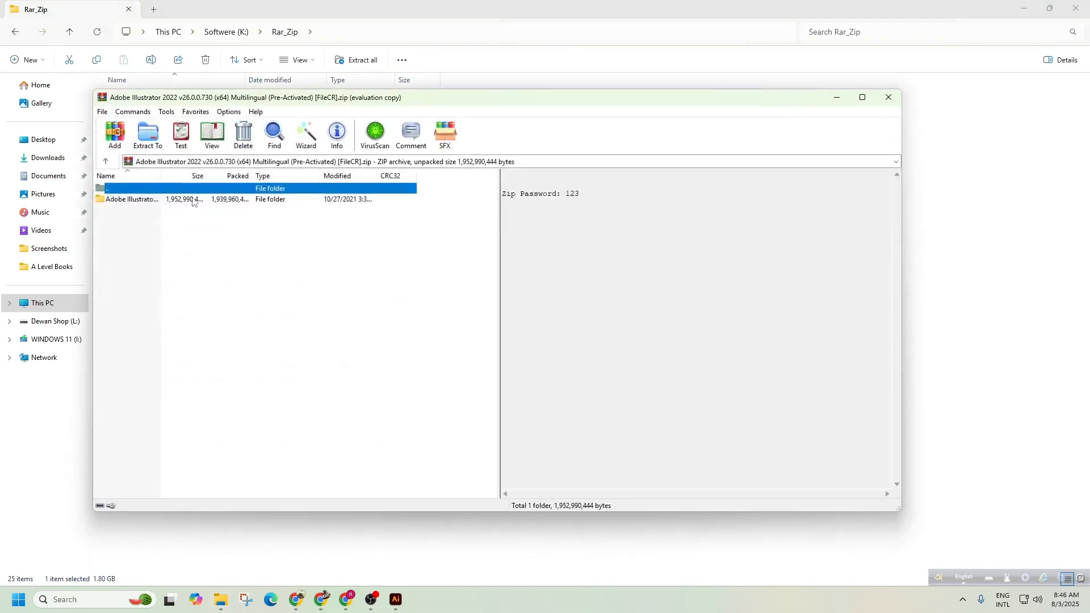
{"action": "left_click", "coordinate": [162, 141]}
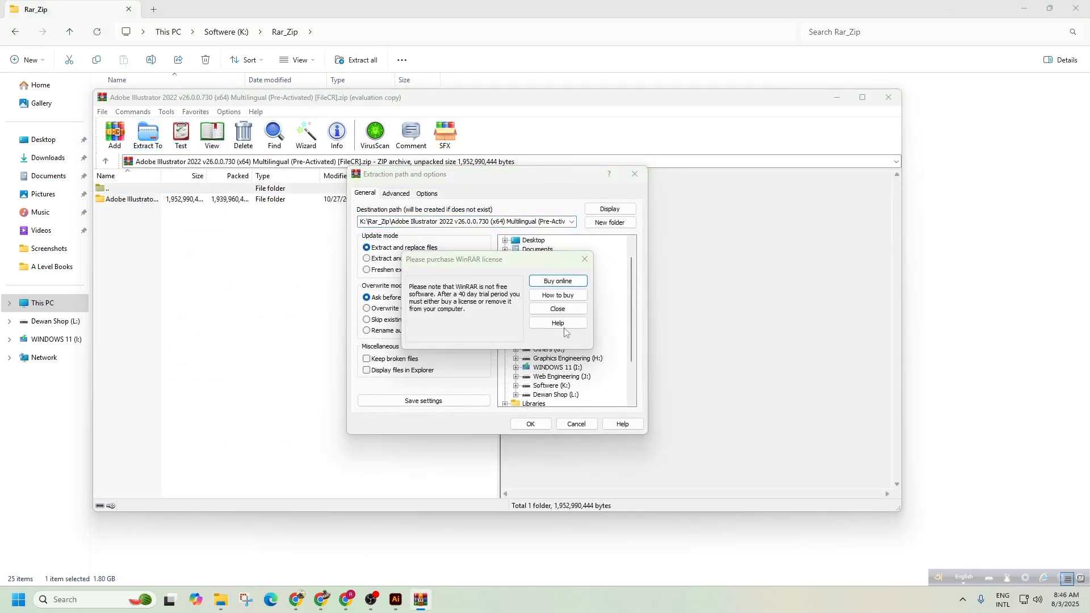
{"action": "left_click", "coordinate": [585, 260]}
{"action": "left_click", "coordinate": [530, 424]}
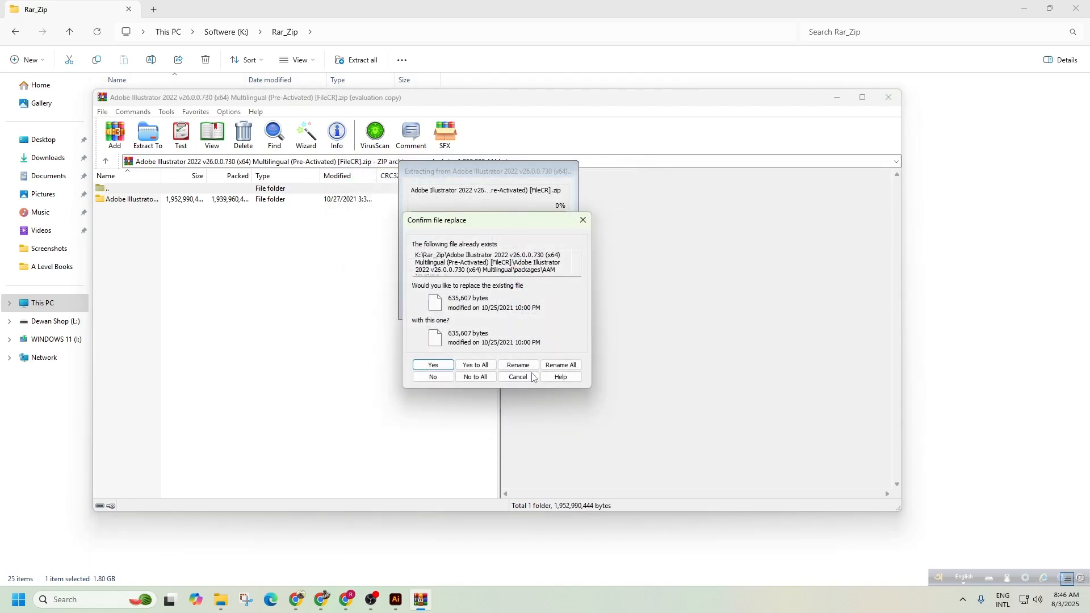
{"action": "left_click", "coordinate": [480, 370]}
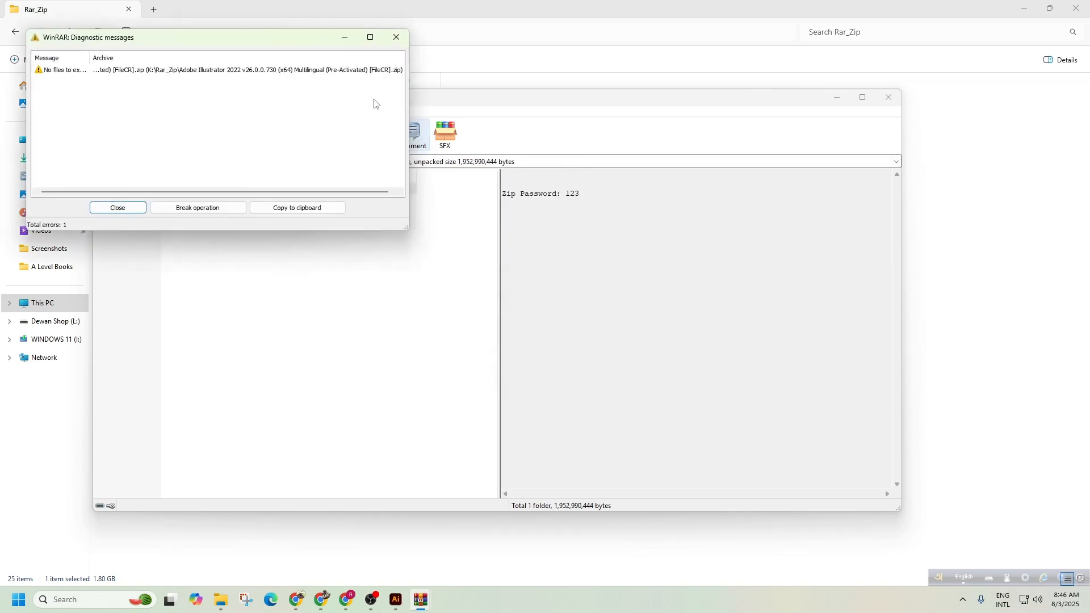
{"action": "left_click", "coordinate": [390, 40]}
{"action": "left_click", "coordinate": [889, 97]}
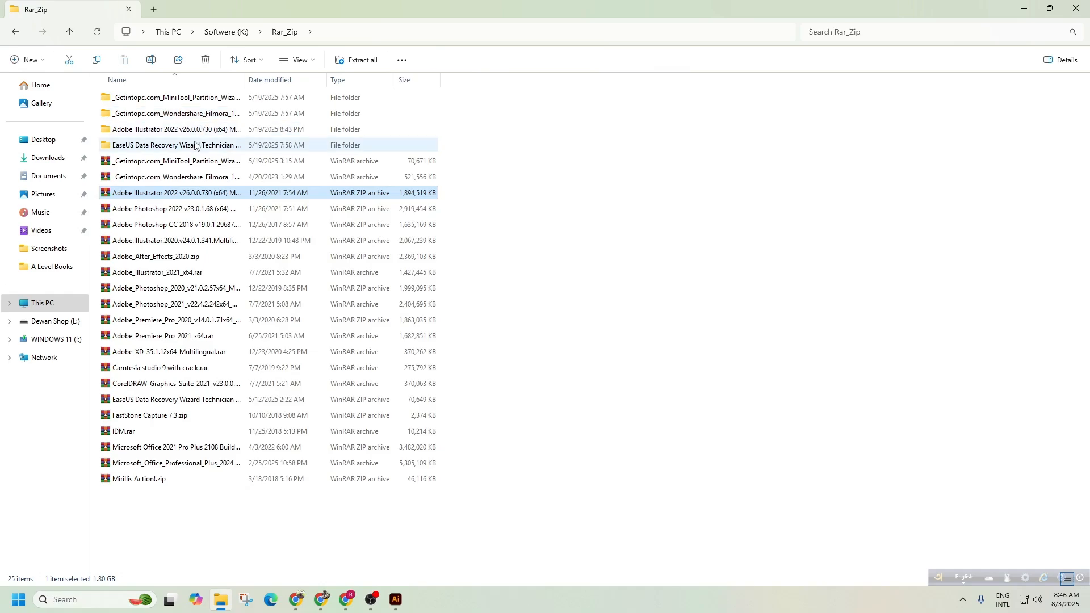
Extract the password-protected Adobe Photoshop 2022 archive into Rar_Zip, then close the Explorer window.
{"action": "double_click", "coordinate": [205, 209]}
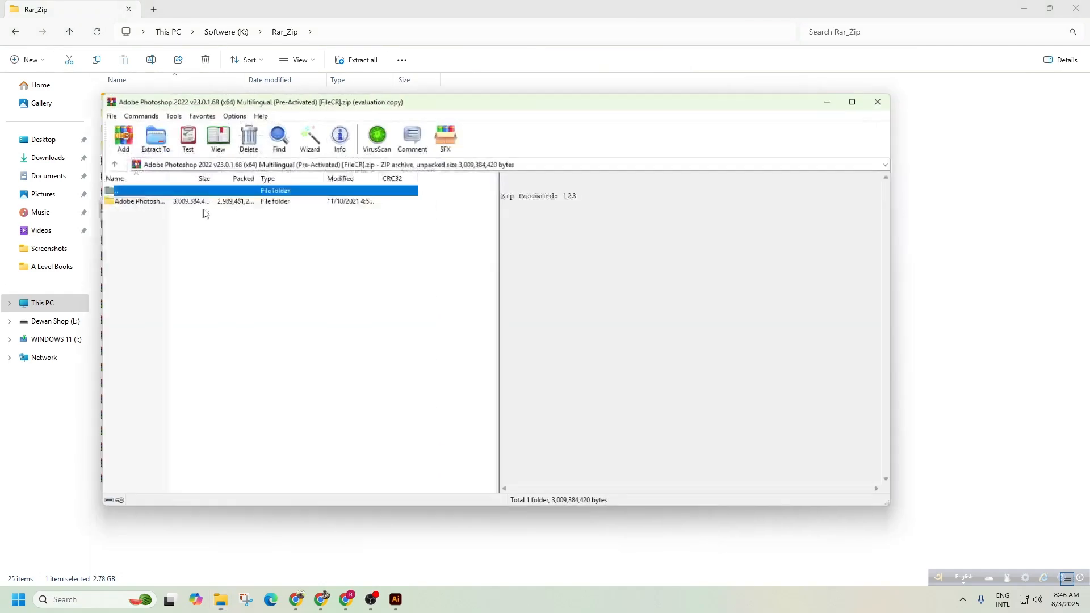
{"action": "left_click", "coordinate": [148, 134]}
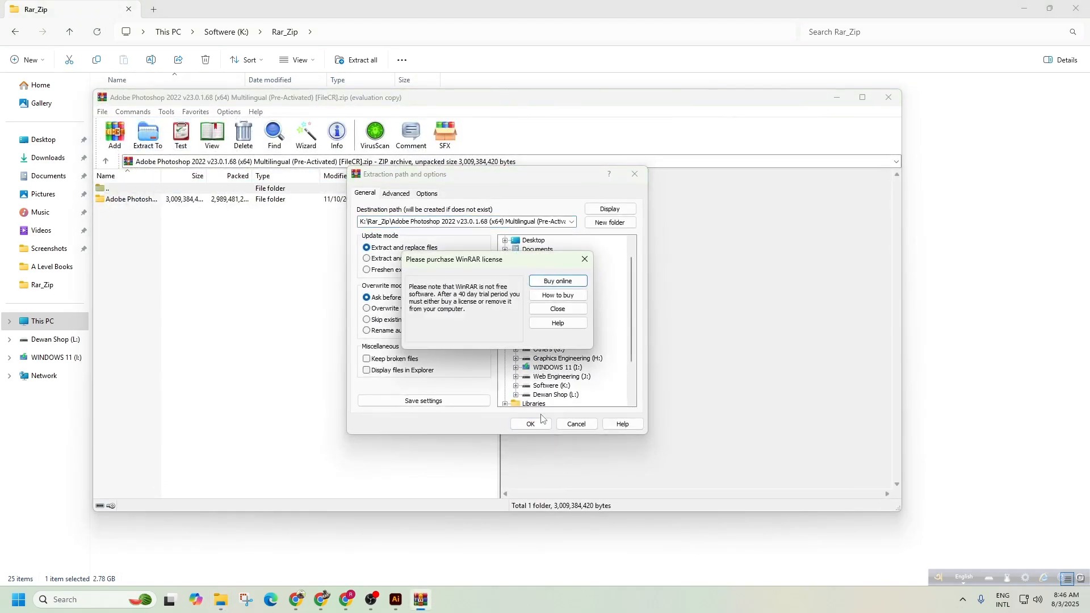
{"action": "left_click", "coordinate": [584, 260]}
{"action": "left_click", "coordinate": [531, 424]}
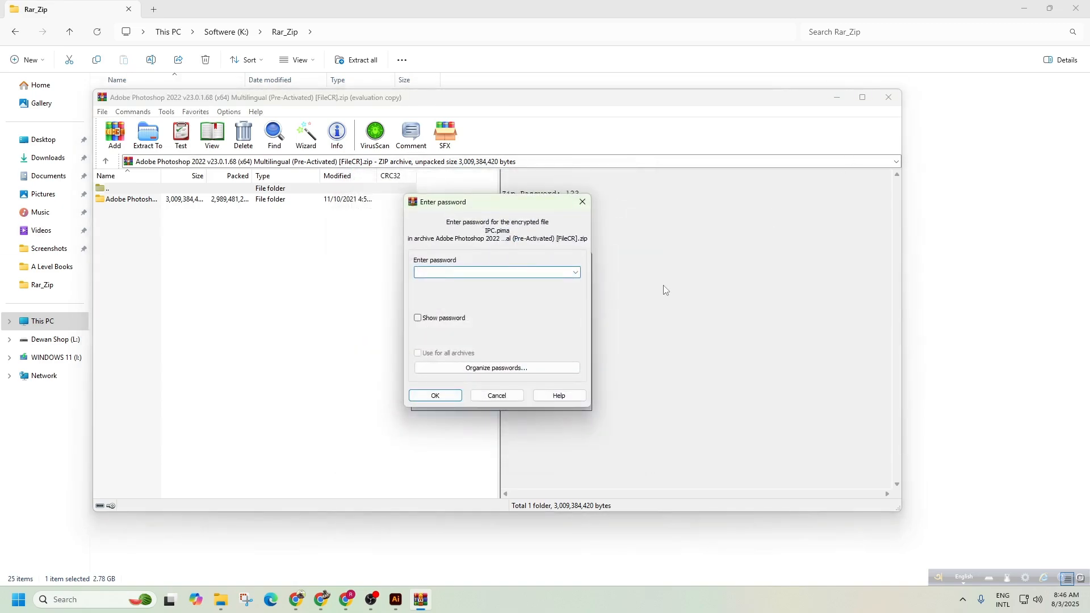
{"action": "type", "text": "123"}
{"action": "key", "text": "Return"}
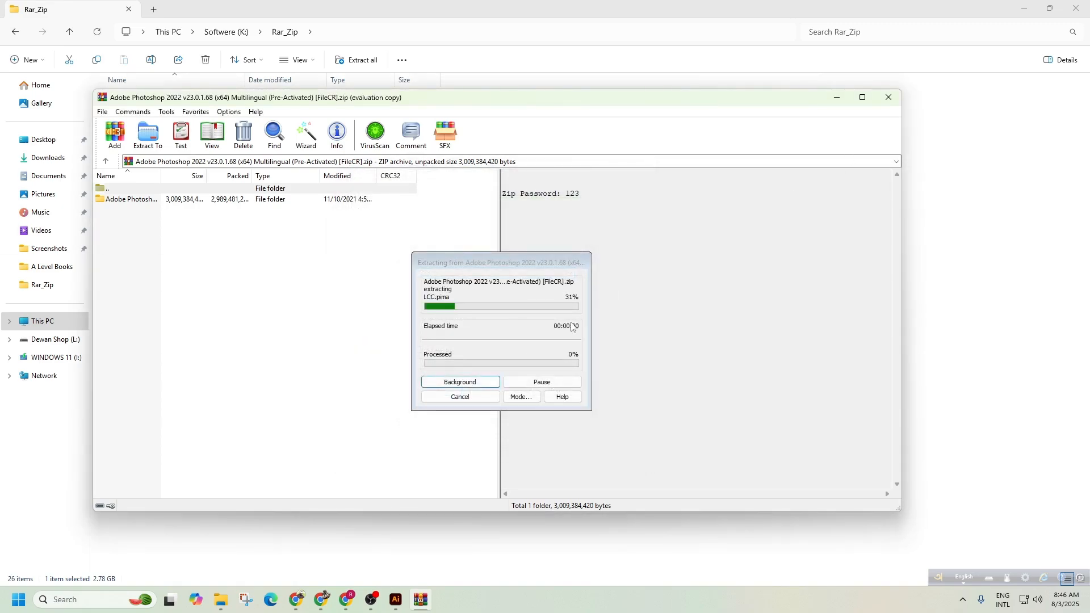
{"action": "left_click", "coordinate": [933, 271]}
{"action": "left_click", "coordinate": [1075, 8]}
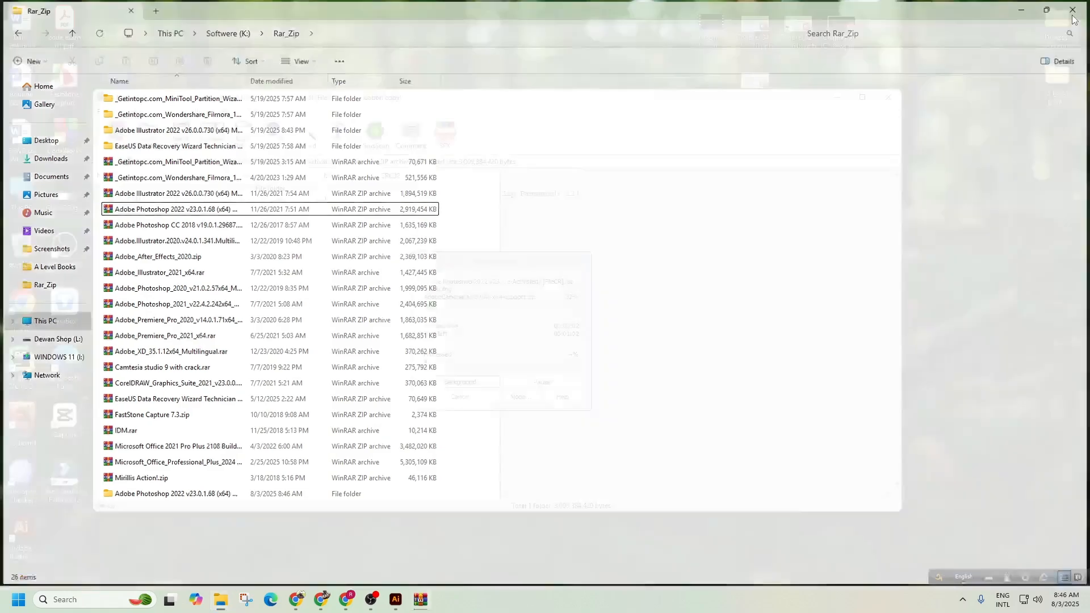
Create a new 1920×1080 Web-Large Illustrator document, then bring the Chrome syllabus PDF forward.
{"action": "left_click", "coordinate": [395, 599]}
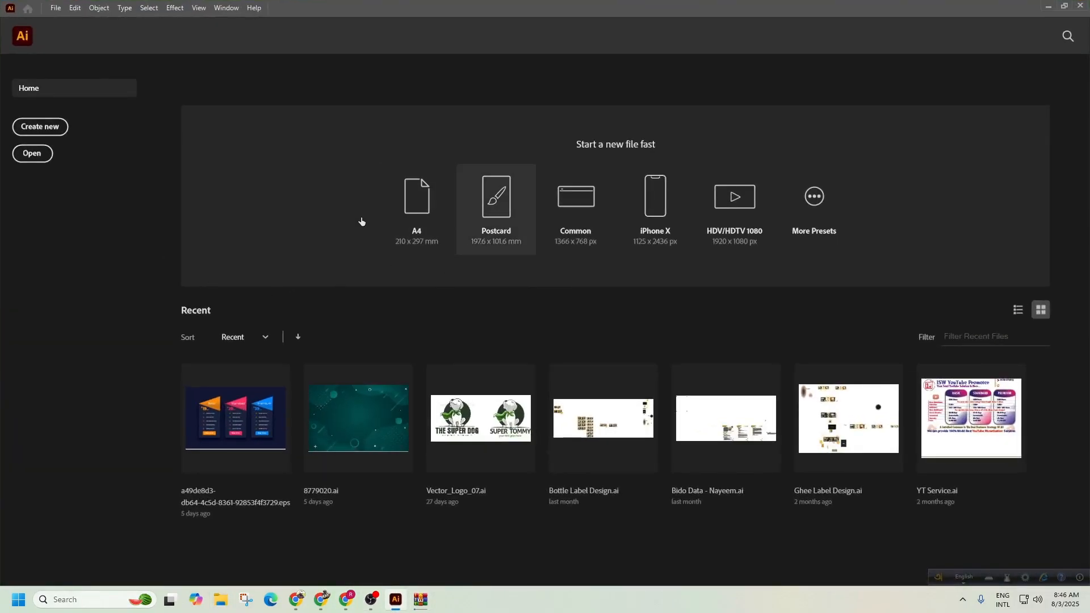
{"action": "left_click", "coordinate": [34, 130]}
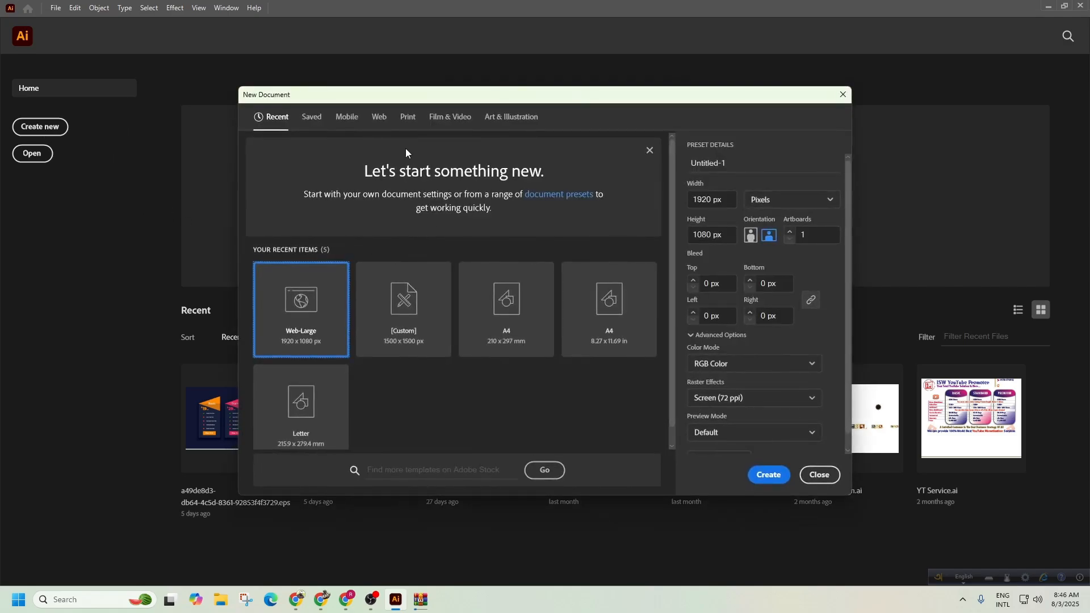
{"action": "left_click", "coordinate": [379, 116]}
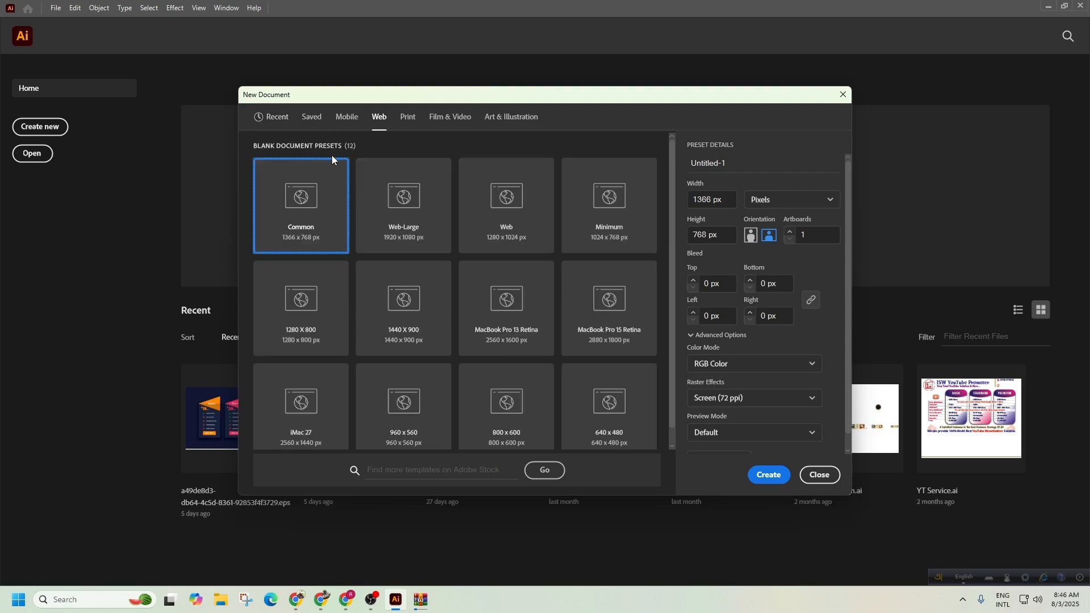
{"action": "left_click", "coordinate": [401, 216]}
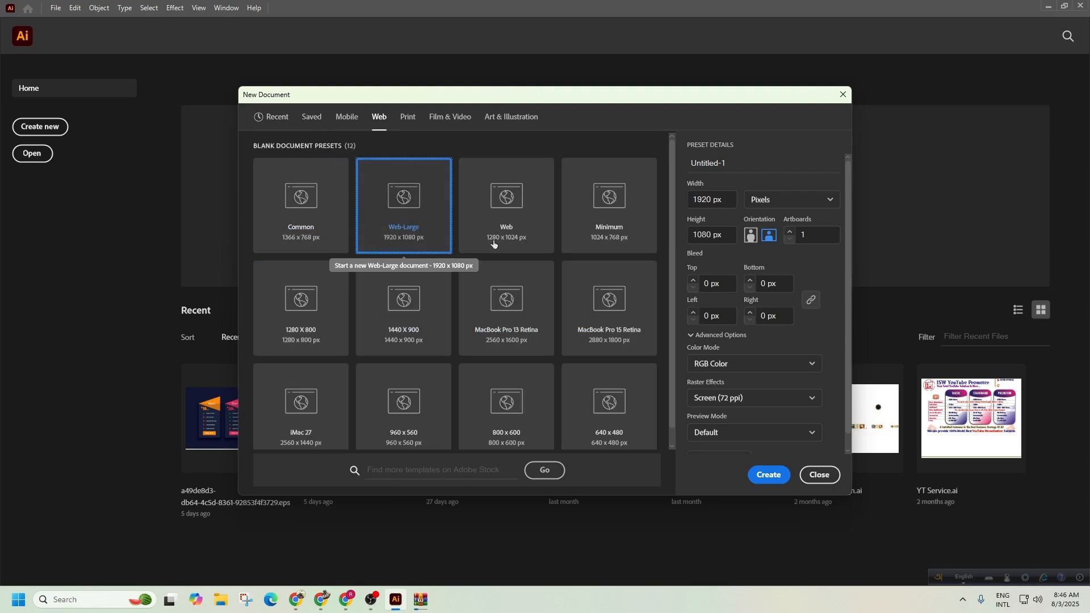
{"action": "left_click", "coordinate": [729, 198]}
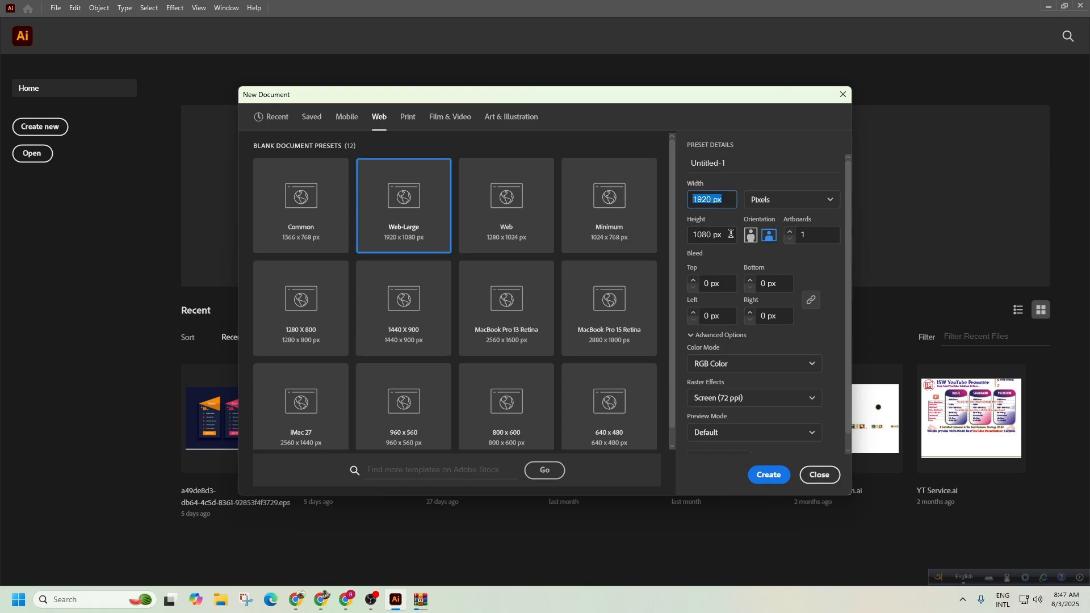
{"action": "left_click", "coordinate": [730, 233]}
{"action": "left_click", "coordinate": [759, 473]}
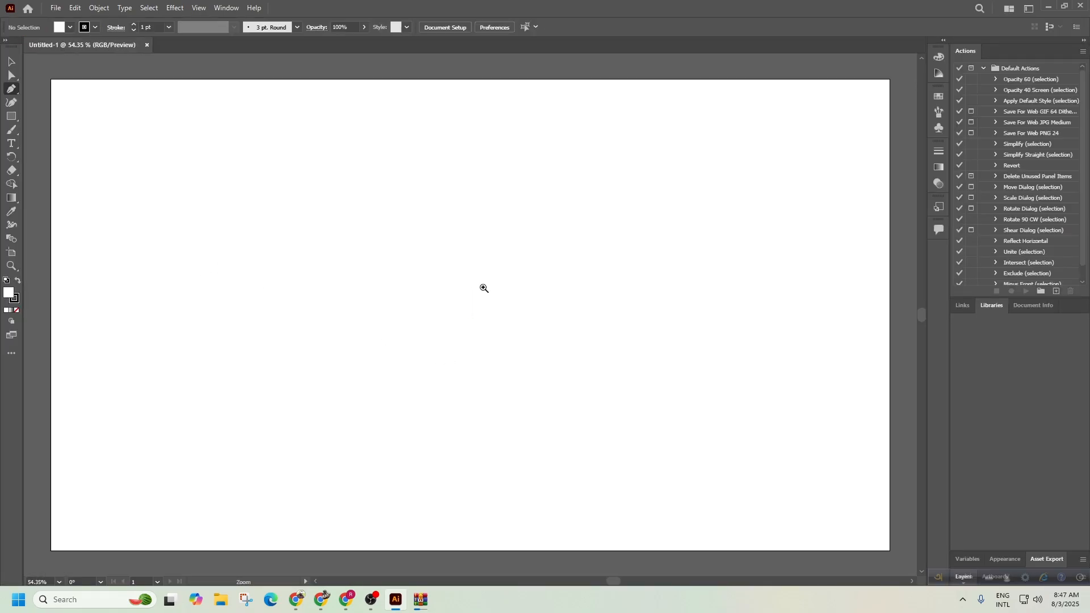
{"action": "left_click_drag", "start_coordinate": [486, 287], "coordinate": [465, 304]}
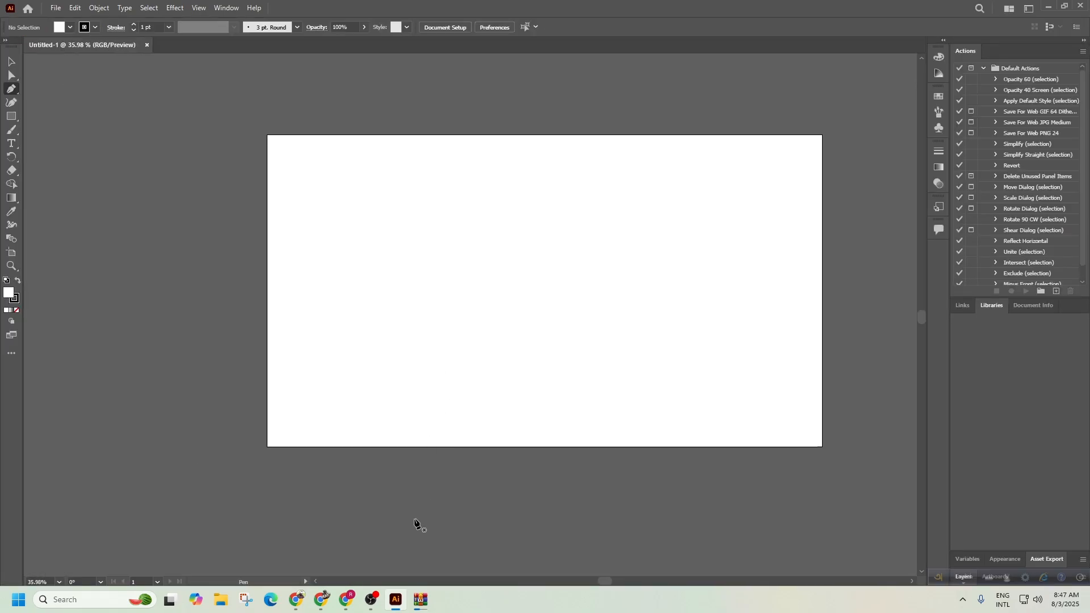
{"action": "left_click", "coordinate": [320, 600]}
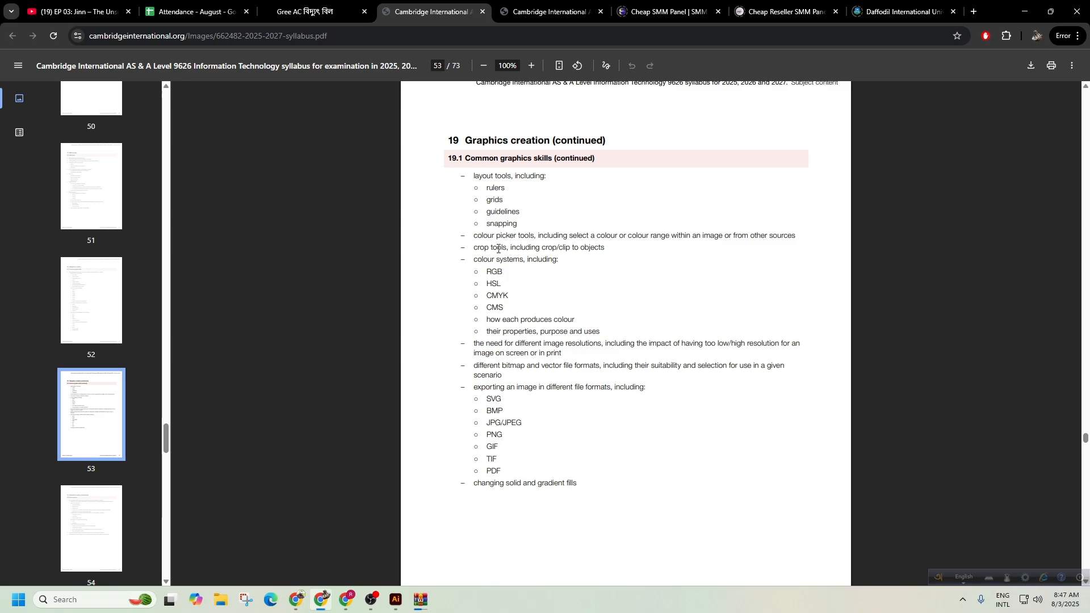
Highlight the syllabus's graphics skills list, then clear the highlight and scroll the page.
{"action": "left_click_drag", "start_coordinate": [478, 198], "coordinate": [503, 455]}
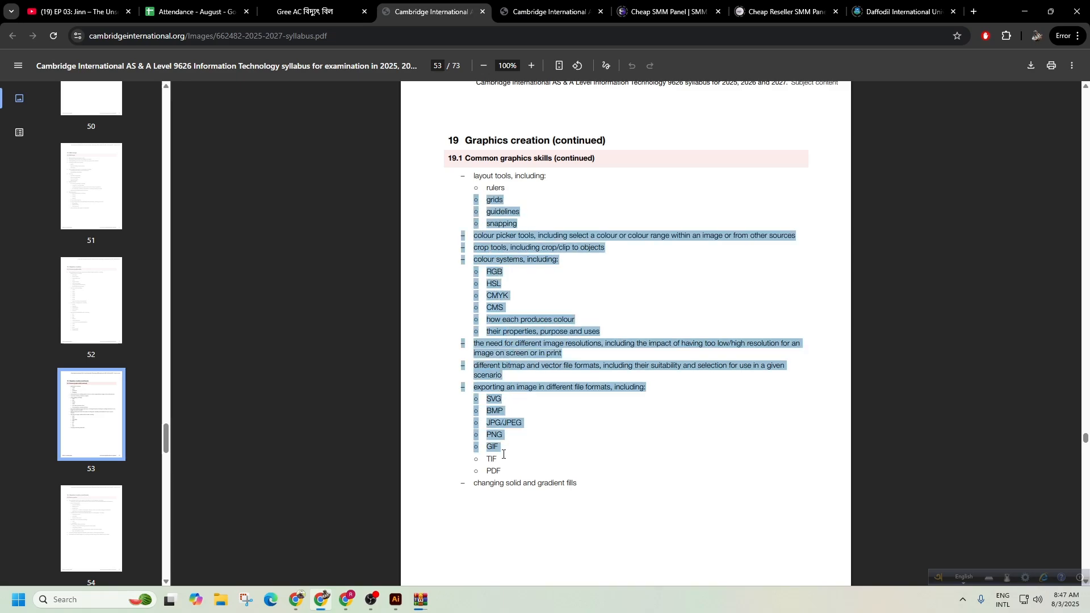
{"action": "left_click", "coordinate": [504, 454]}
{"action": "scroll", "coordinate": [472, 338], "scroll_direction": "down", "scroll_amount": 5}
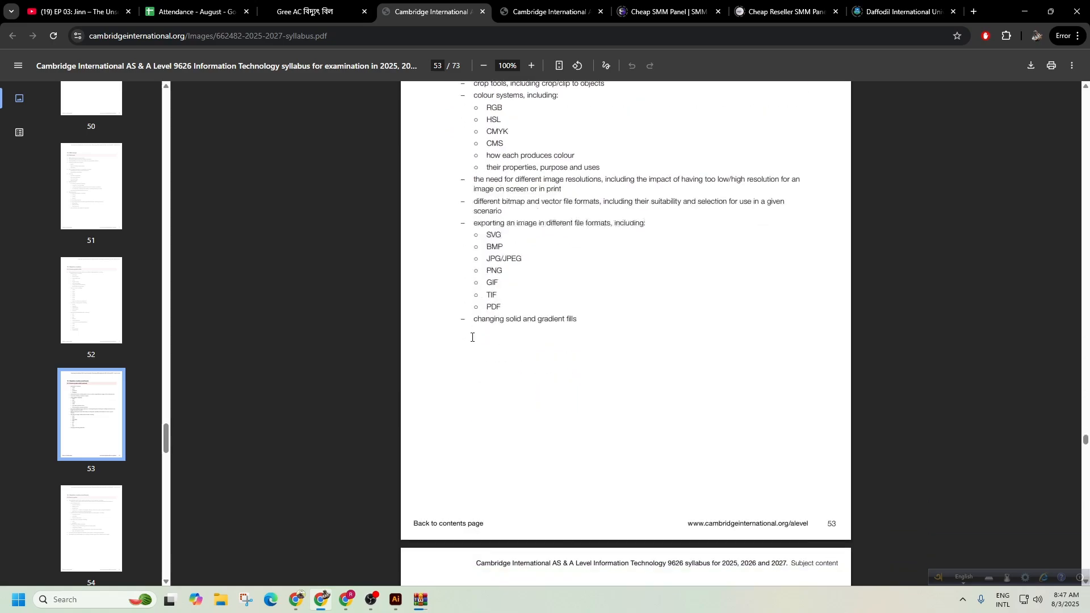
{"action": "scroll", "coordinate": [472, 338], "scroll_direction": "up", "scroll_amount": 2}
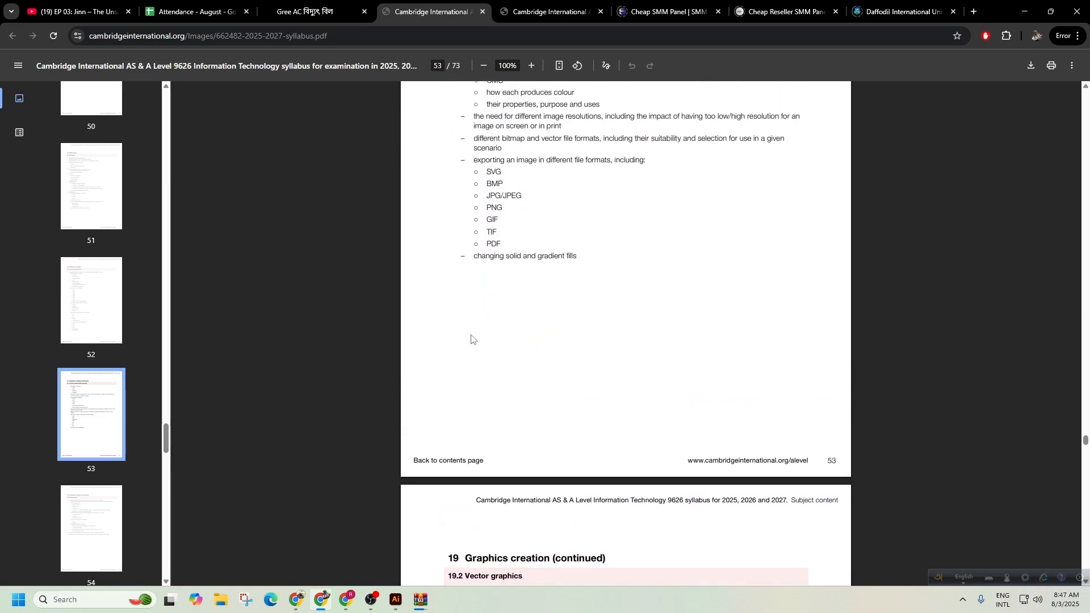
{"action": "scroll", "coordinate": [472, 339], "scroll_direction": "down", "scroll_amount": 6}
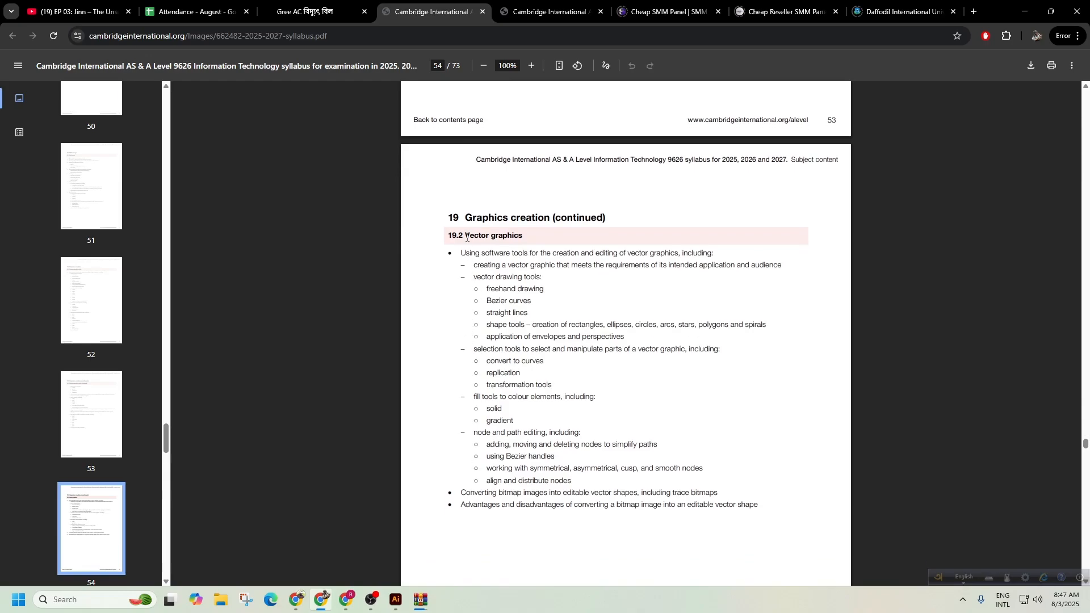
Highlight the 19.2 Vector graphics heading, then minimize Chrome and Illustrator.
{"action": "left_click_drag", "start_coordinate": [475, 237], "coordinate": [540, 238]}
{"action": "scroll", "coordinate": [572, 315], "scroll_direction": "up", "scroll_amount": 2}
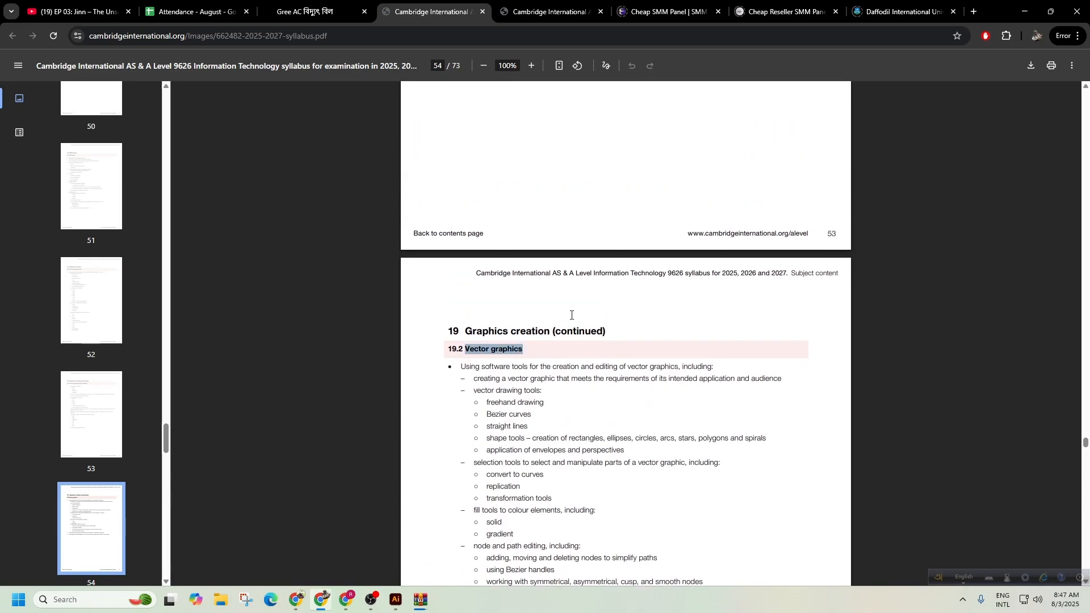
{"action": "scroll", "coordinate": [572, 315], "scroll_direction": "up", "scroll_amount": 7}
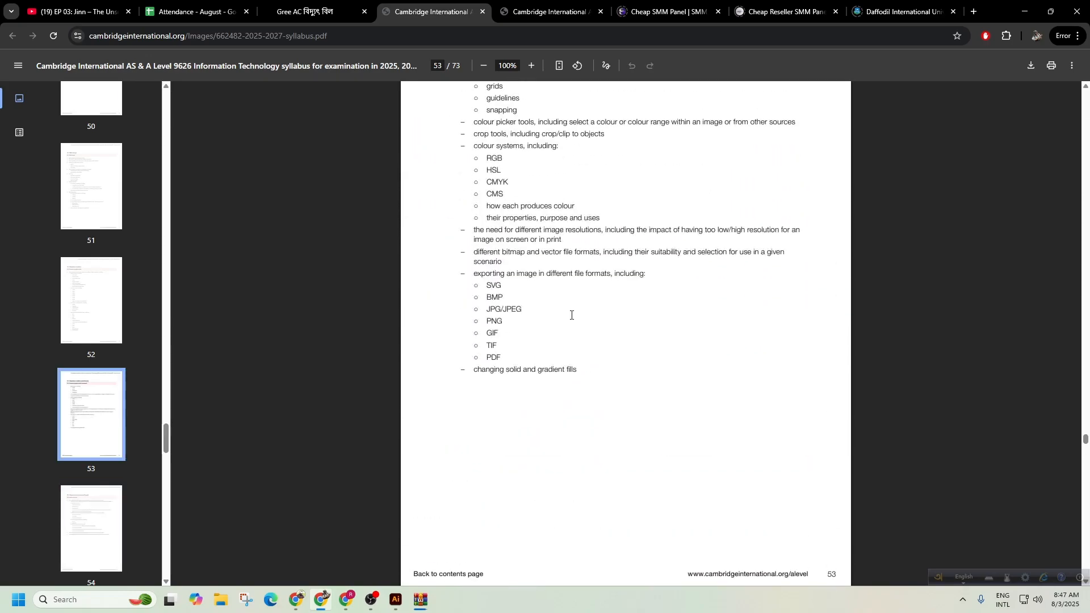
{"action": "scroll", "coordinate": [572, 315], "scroll_direction": "down", "scroll_amount": 7}
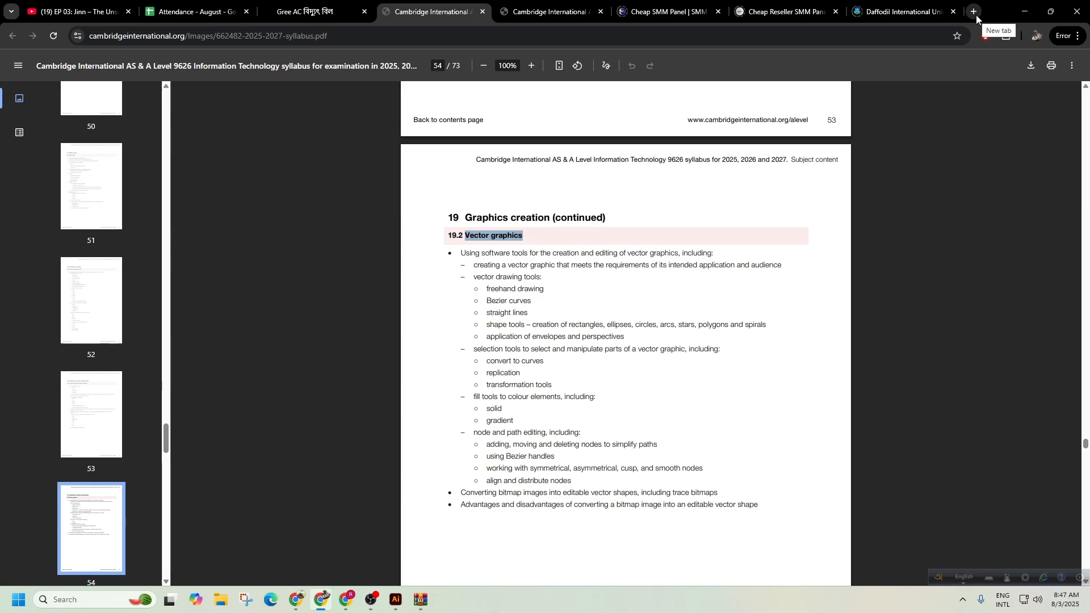
{"action": "left_click", "coordinate": [1023, 14]}
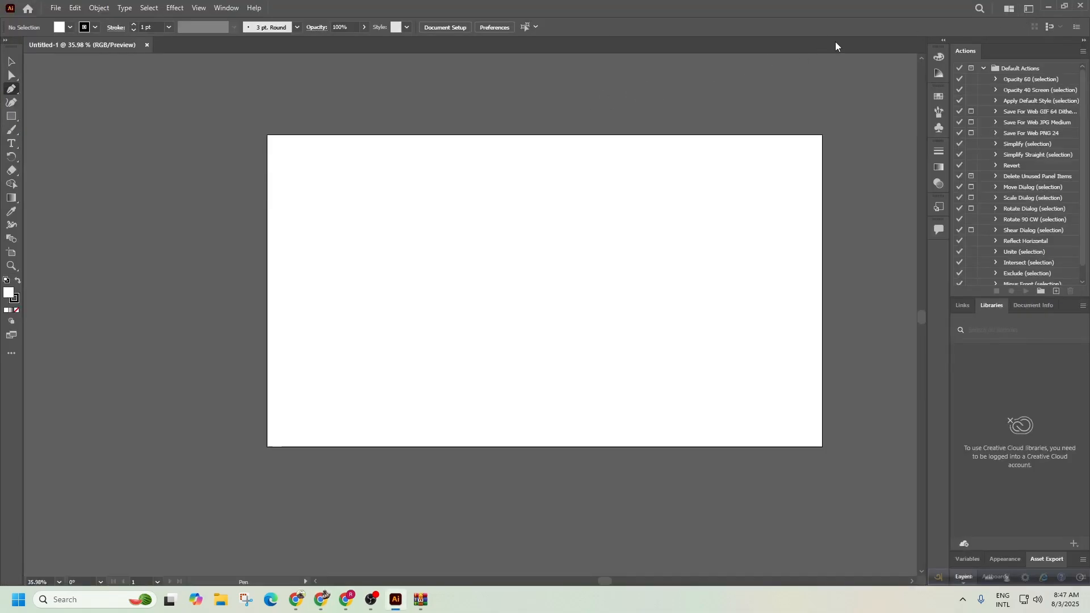
{"action": "left_click", "coordinate": [1048, 7]}
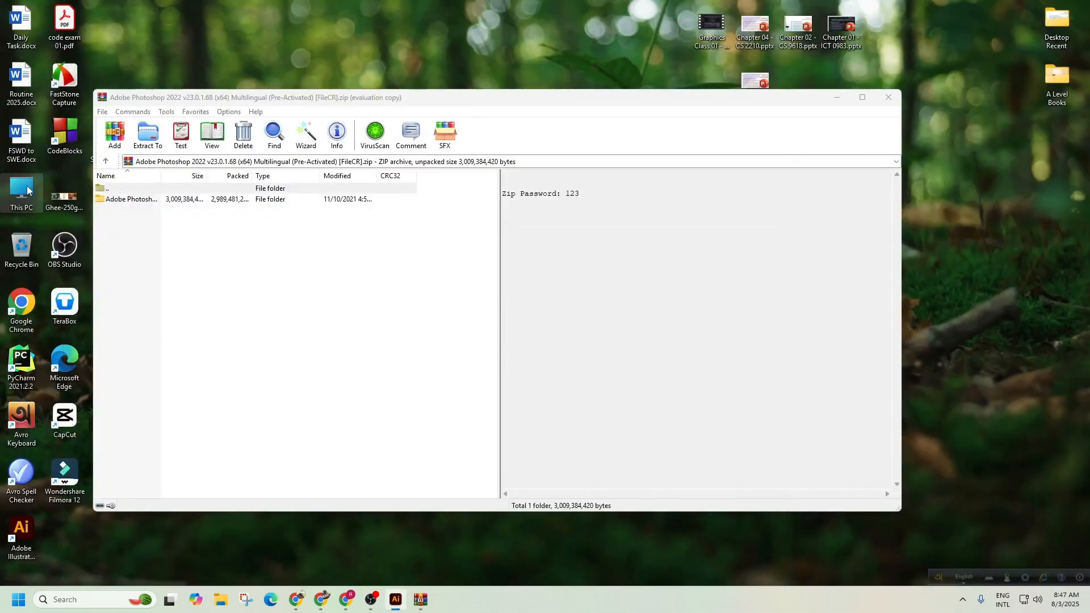
Open Graphics Engineering (H:) > Shikhbe Shobai_Project and check the 2nd Project's Mentor Given folder.
{"action": "double_click", "coordinate": [22, 190]}
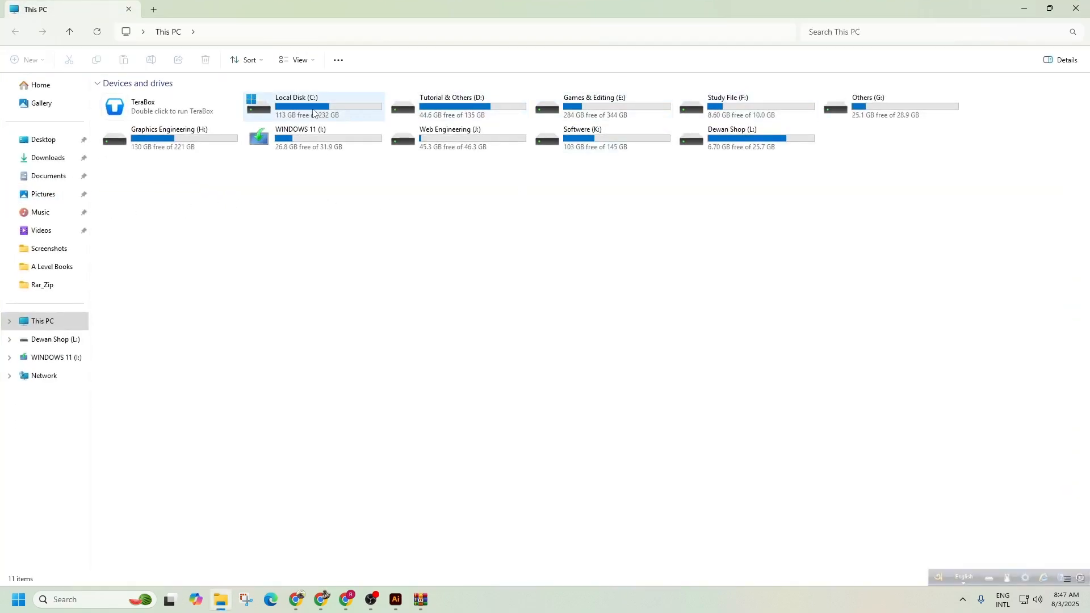
{"action": "left_click", "coordinate": [201, 139]}
{"action": "double_click", "coordinate": [201, 140]}
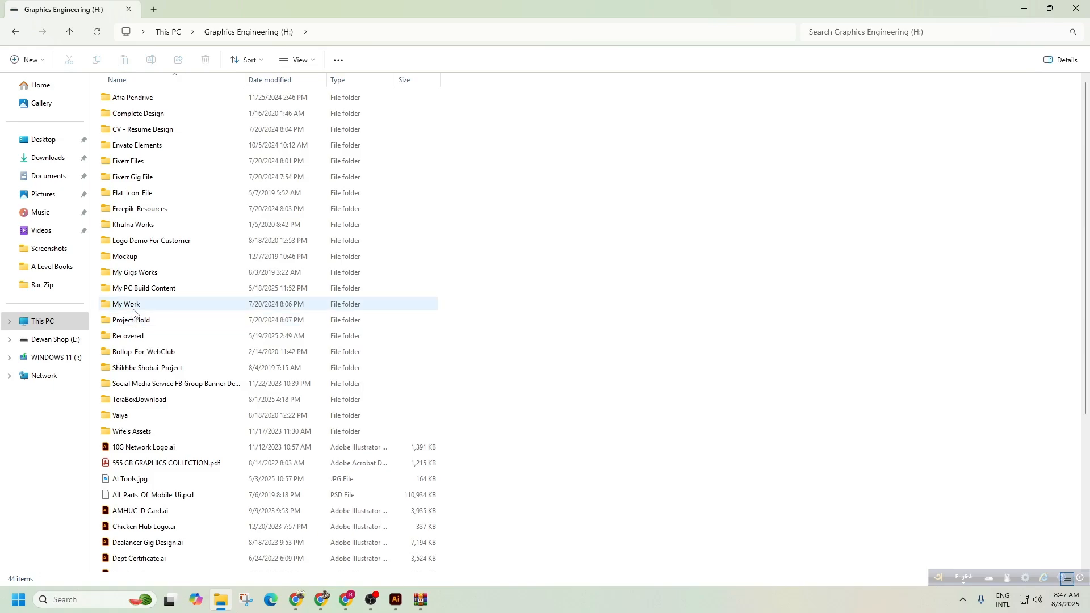
{"action": "double_click", "coordinate": [140, 368]}
{"action": "double_click", "coordinate": [134, 113]}
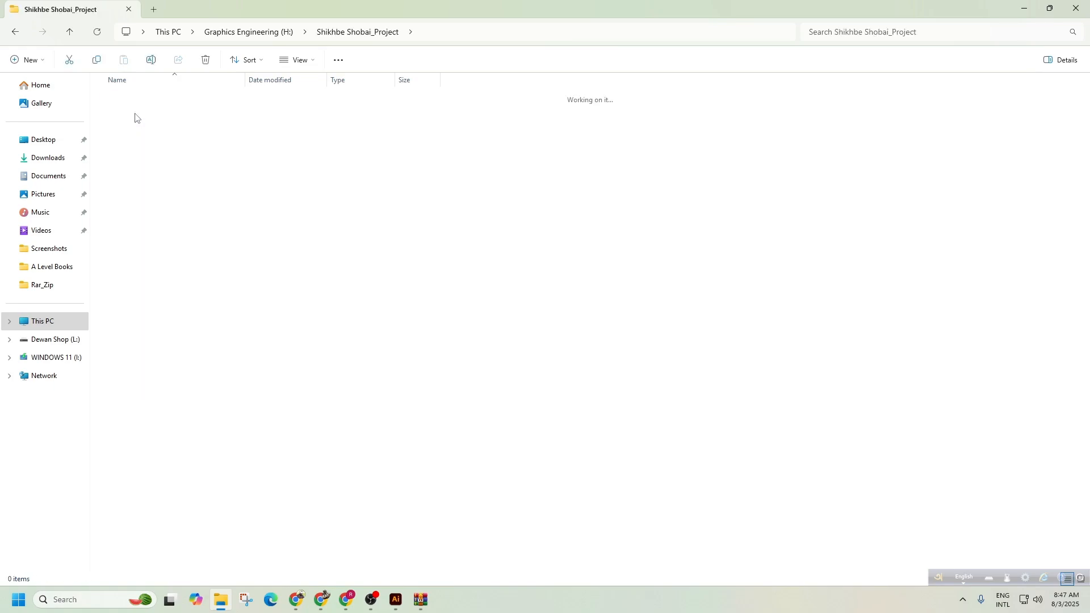
{"action": "double_click", "coordinate": [132, 114]}
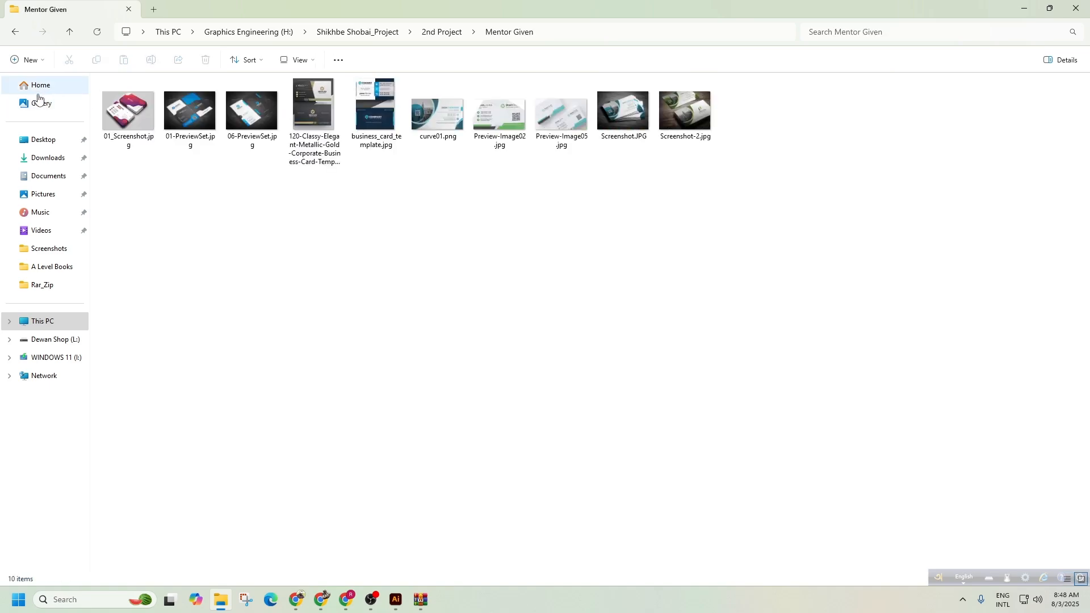
{"action": "left_click", "coordinate": [11, 34]}
{"action": "left_click", "coordinate": [12, 34]}
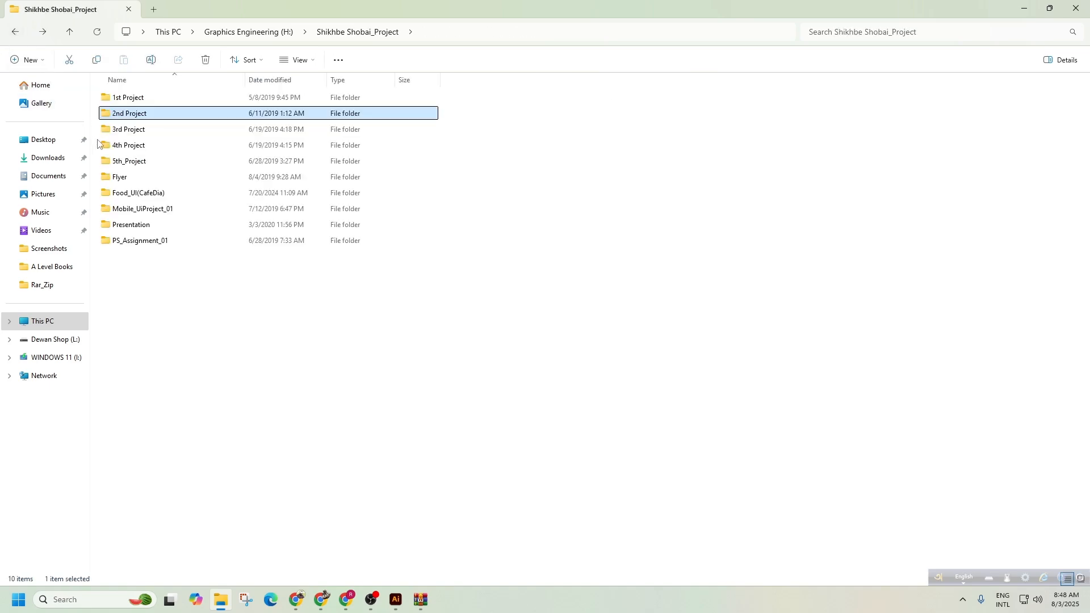
Look inside the 3rd Project's Mentor Given folders, then return to the project list.
{"action": "double_click", "coordinate": [119, 129]}
{"action": "double_click", "coordinate": [120, 113]}
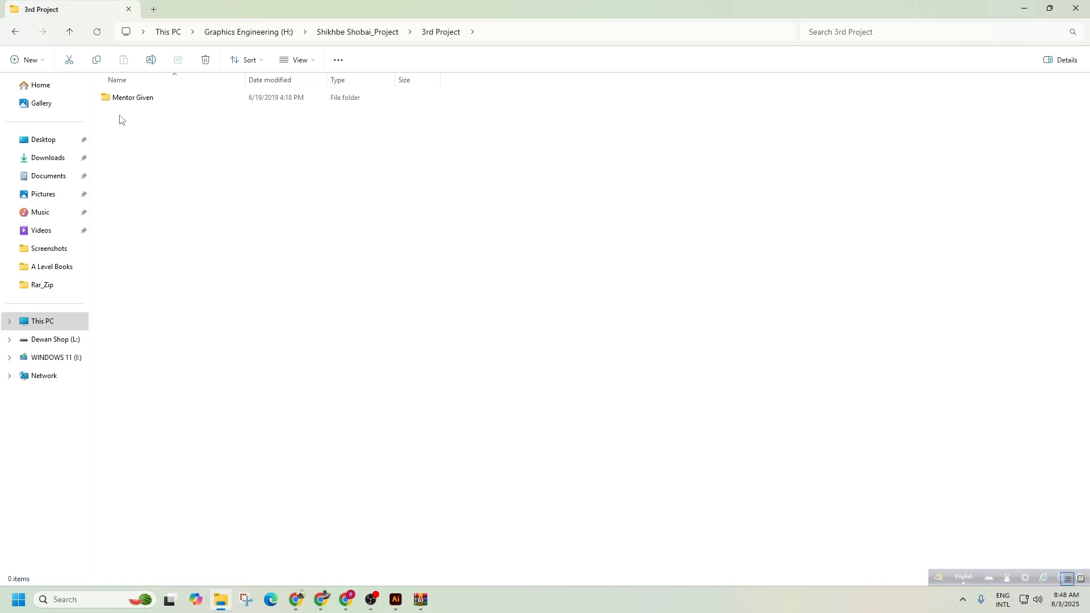
{"action": "left_click", "coordinate": [111, 102]}
{"action": "double_click", "coordinate": [111, 103]}
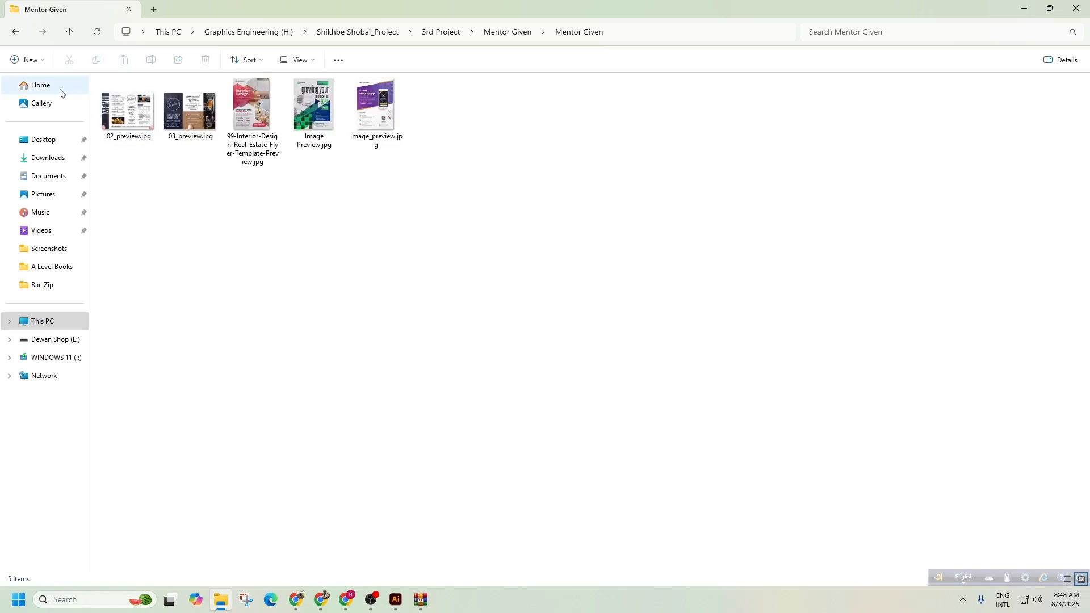
{"action": "left_click", "coordinate": [14, 34]}
{"action": "left_click", "coordinate": [15, 35]}
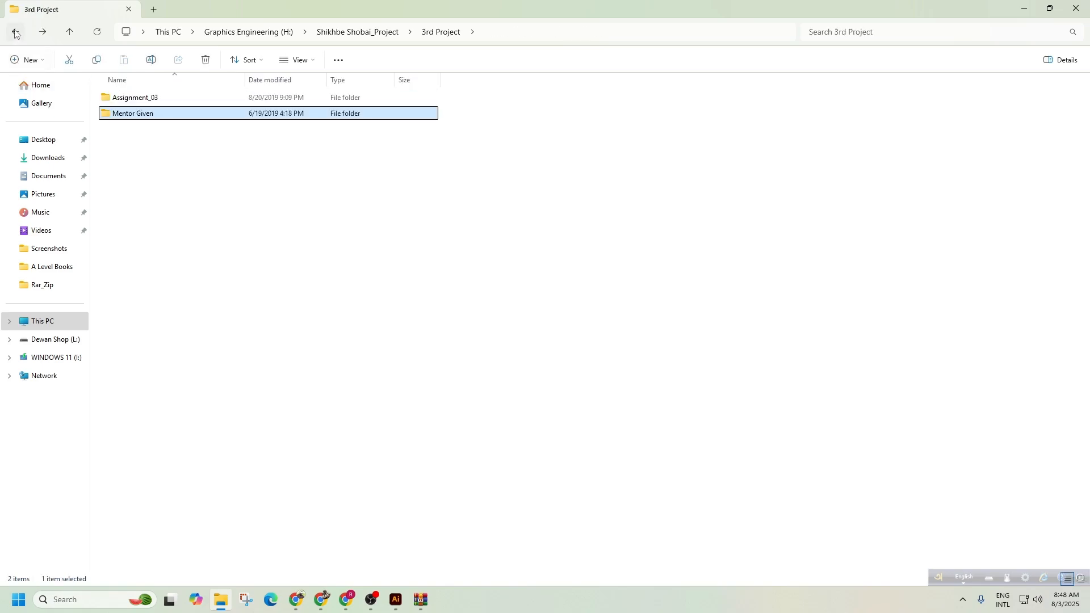
{"action": "left_click", "coordinate": [15, 34]}
Open as7.jpg from the 4th Project's Mentor_Given folder.
{"action": "double_click", "coordinate": [136, 146]}
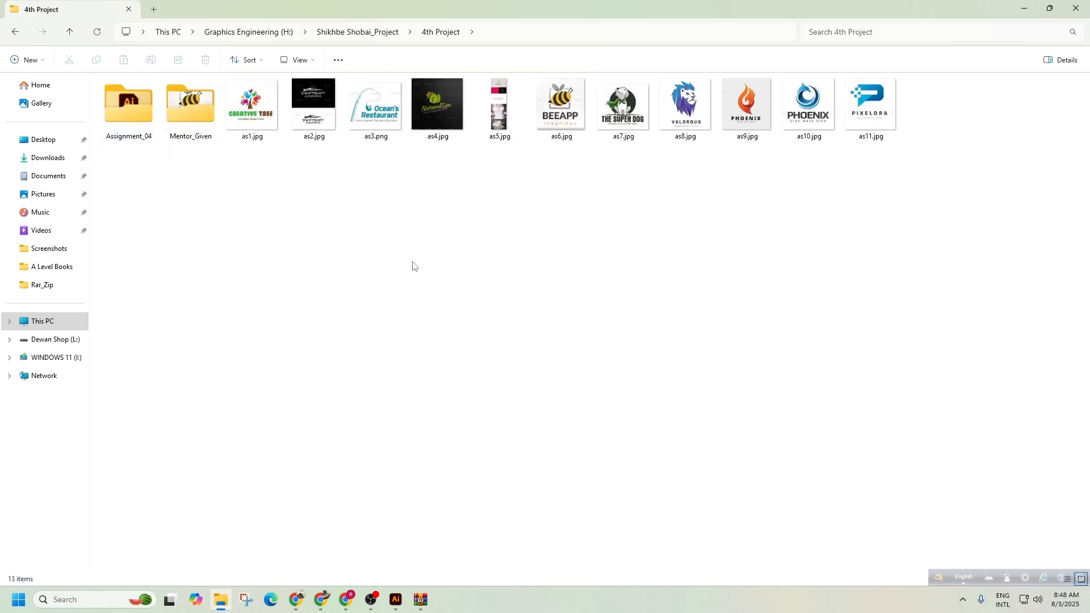
{"action": "double_click", "coordinate": [190, 120]}
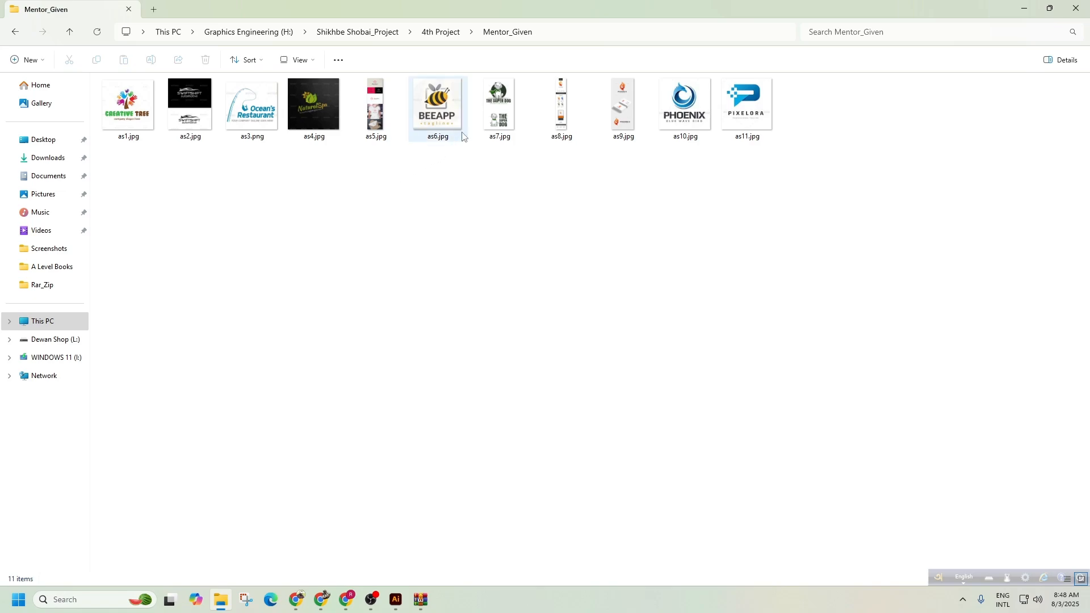
{"action": "double_click", "coordinate": [505, 111]}
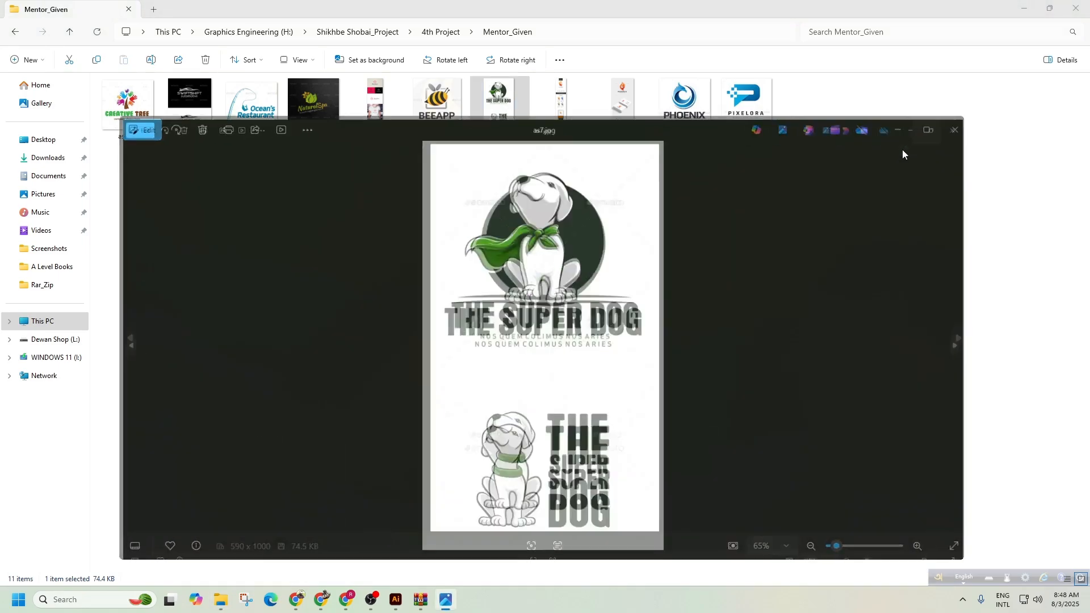
Maximize Photos and zoom in to examine the dog's scarf and head.
{"action": "left_click", "coordinate": [902, 149]}
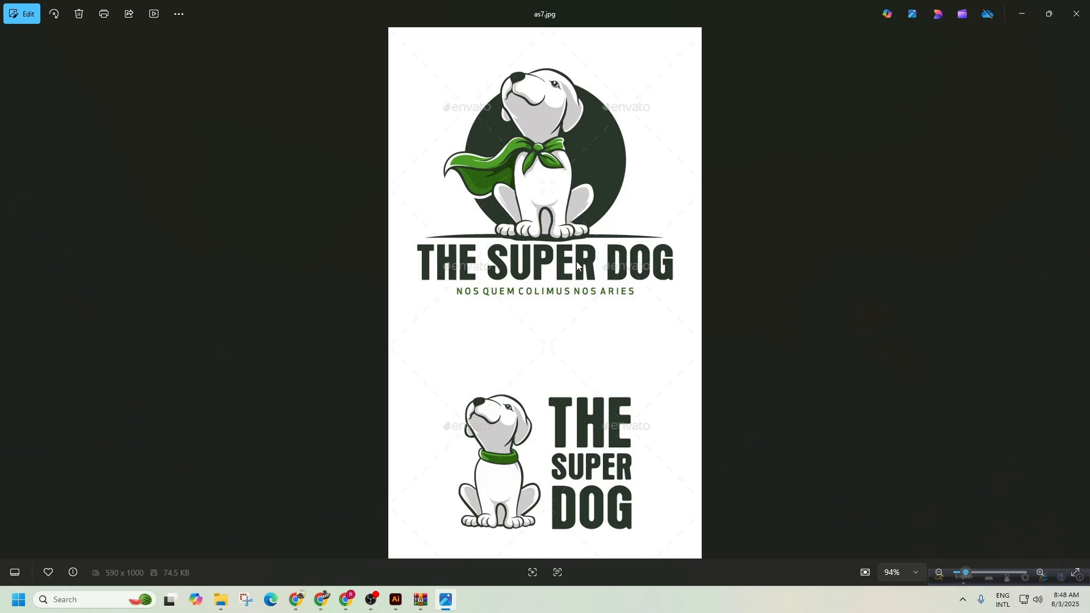
{"action": "scroll", "coordinate": [577, 266], "scroll_direction": "up", "scroll_amount": 5}
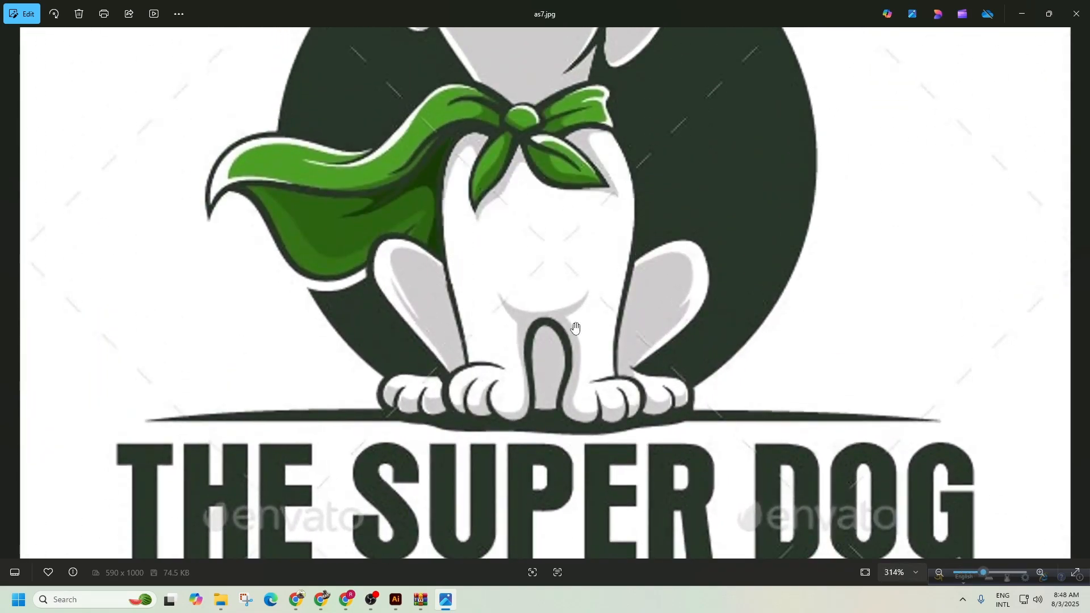
{"action": "scroll", "coordinate": [576, 328], "scroll_direction": "up", "scroll_amount": 3}
{"action": "scroll", "coordinate": [562, 292], "scroll_direction": "up", "scroll_amount": 5}
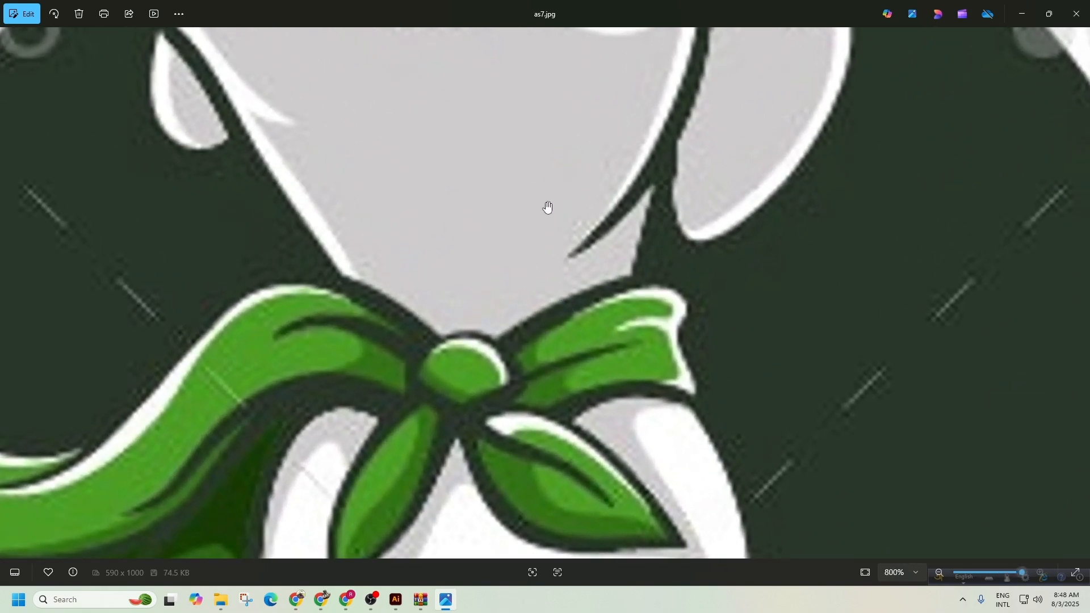
{"action": "left_click_drag", "start_coordinate": [548, 208], "coordinate": [608, 484]}
{"action": "left_click_drag", "start_coordinate": [591, 249], "coordinate": [611, 383]}
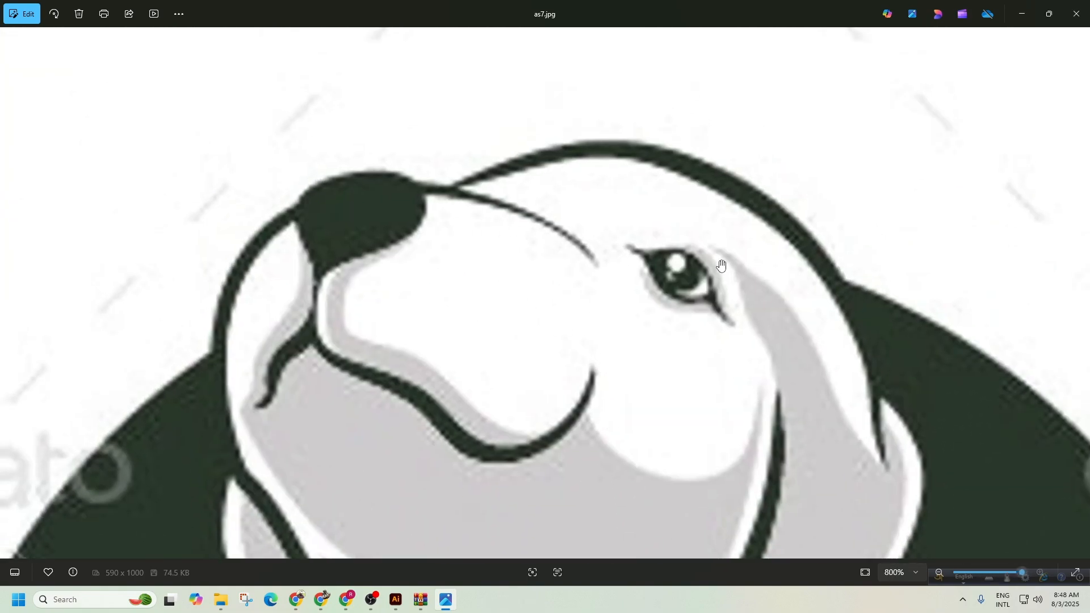
Zoom back out to the full dog logo and minimize Photos.
{"action": "scroll", "coordinate": [783, 355], "scroll_direction": "down", "scroll_amount": 2}
{"action": "scroll", "coordinate": [783, 355], "scroll_direction": "down", "scroll_amount": 2}
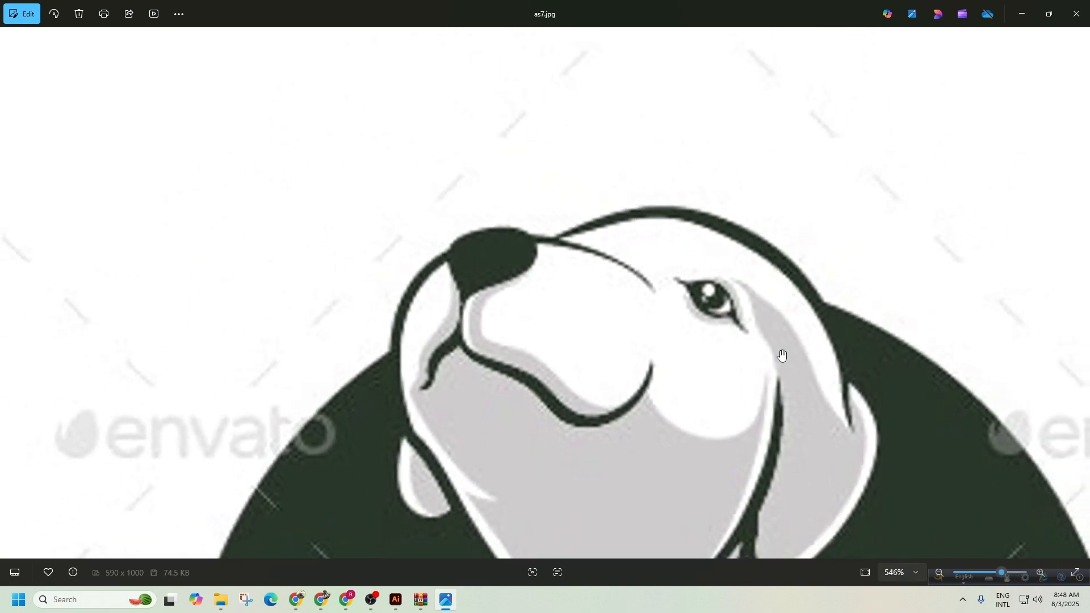
{"action": "scroll", "coordinate": [783, 356], "scroll_direction": "down", "scroll_amount": 3}
{"action": "scroll", "coordinate": [783, 355], "scroll_direction": "up", "scroll_amount": 3}
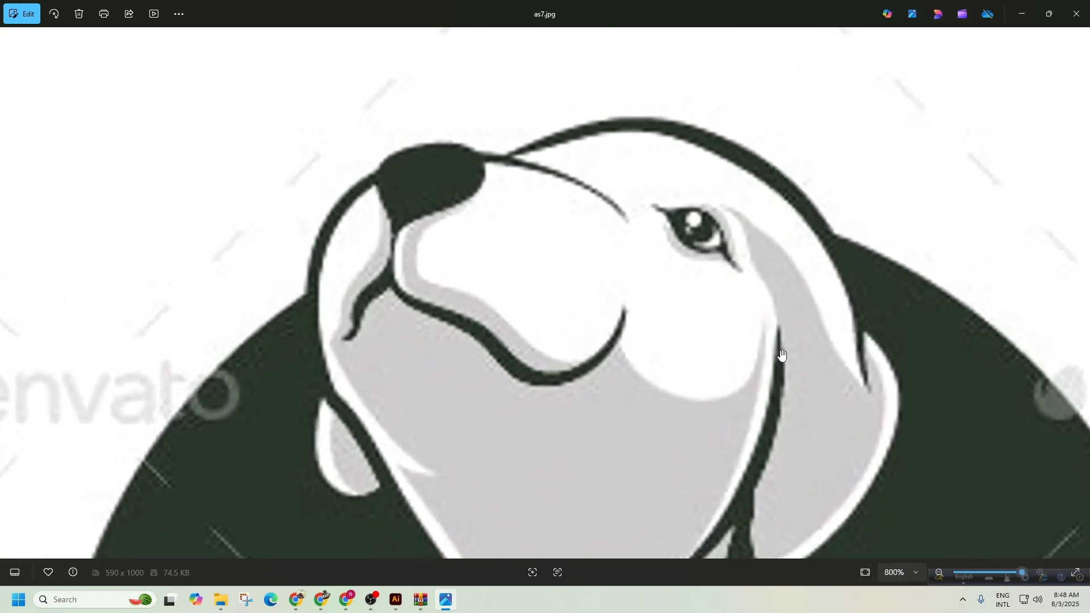
{"action": "scroll", "coordinate": [783, 356], "scroll_direction": "down", "scroll_amount": 5}
{"action": "scroll", "coordinate": [783, 355], "scroll_direction": "down", "scroll_amount": 4}
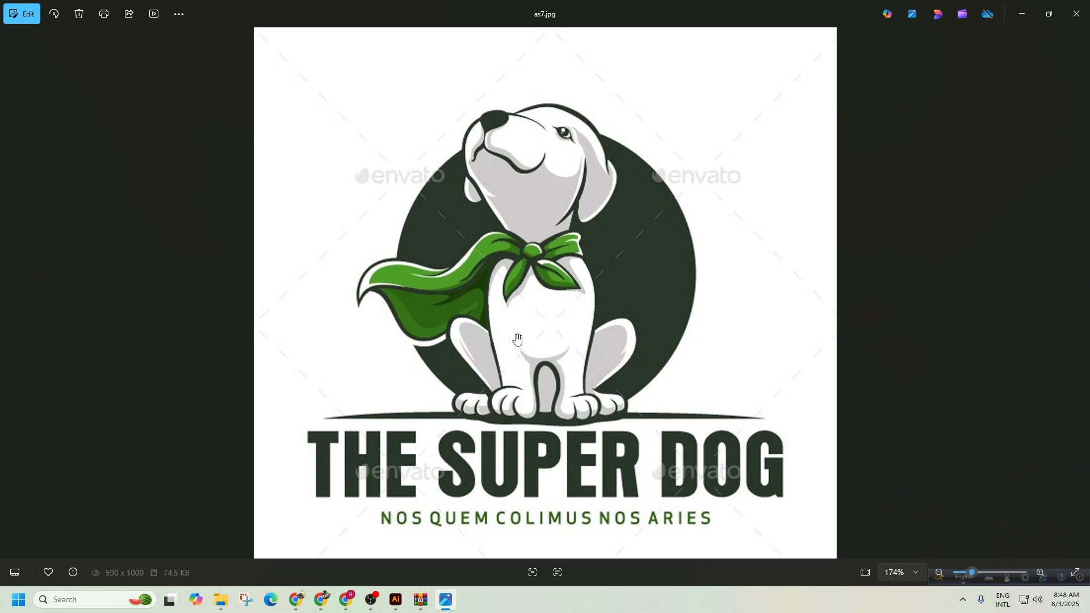
{"action": "left_click", "coordinate": [1024, 17]}
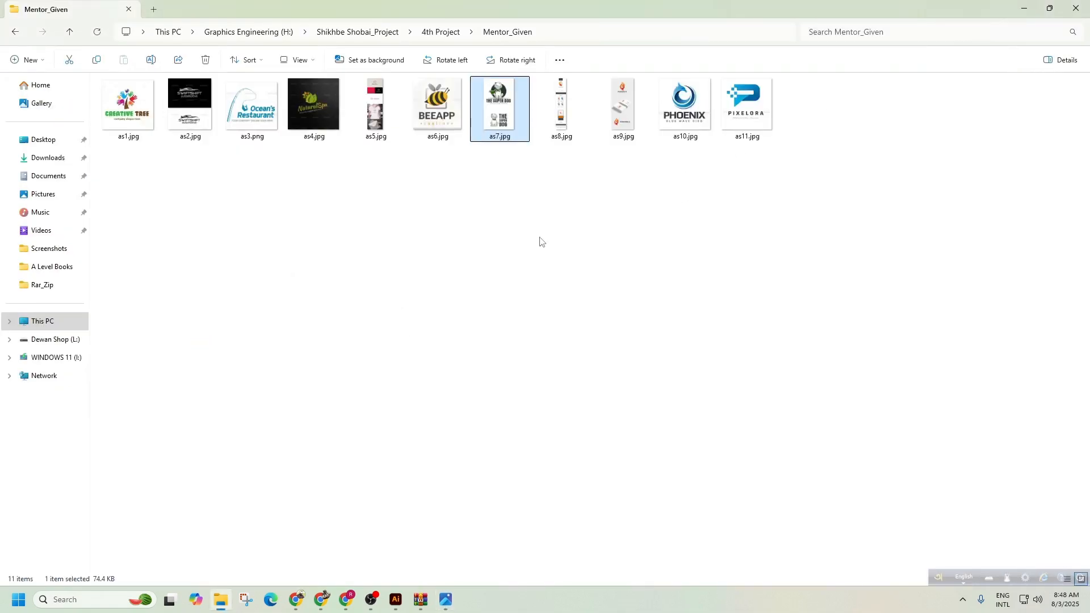
Browse Assignment_04's Mockup and Vector_Logo folders, then return to the 4th Project folder.
{"action": "left_click", "coordinate": [16, 32]}
{"action": "double_click", "coordinate": [129, 104]}
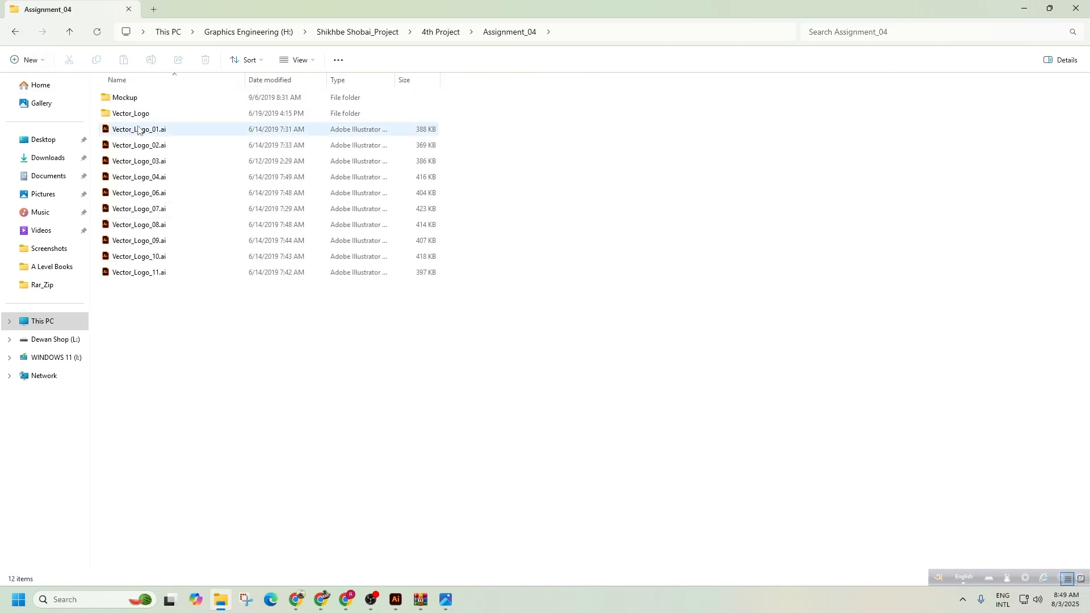
{"action": "double_click", "coordinate": [136, 101]}
{"action": "left_click", "coordinate": [15, 31]}
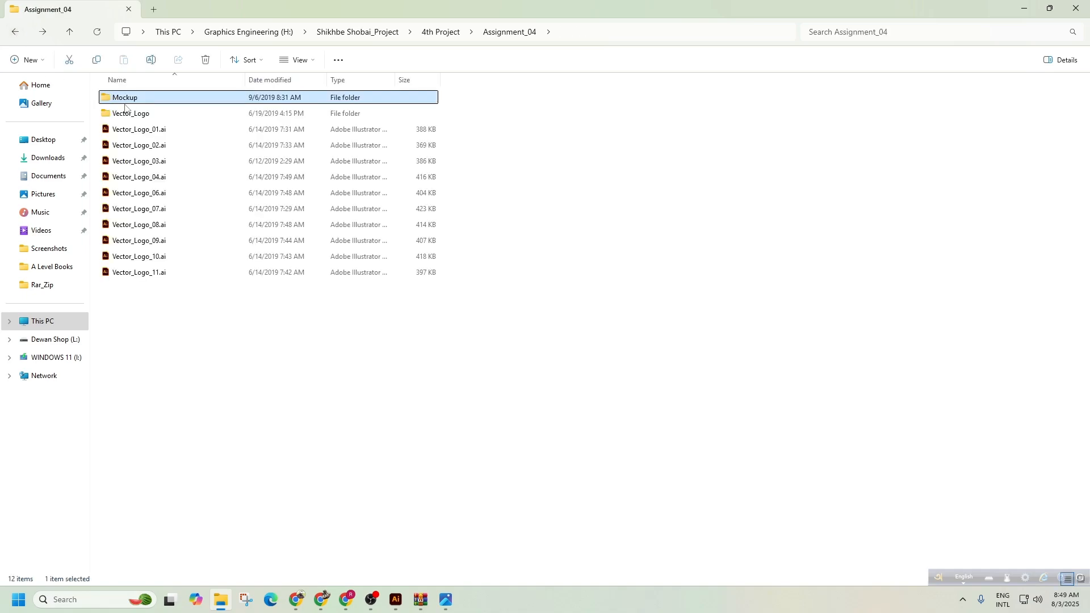
{"action": "double_click", "coordinate": [129, 112]}
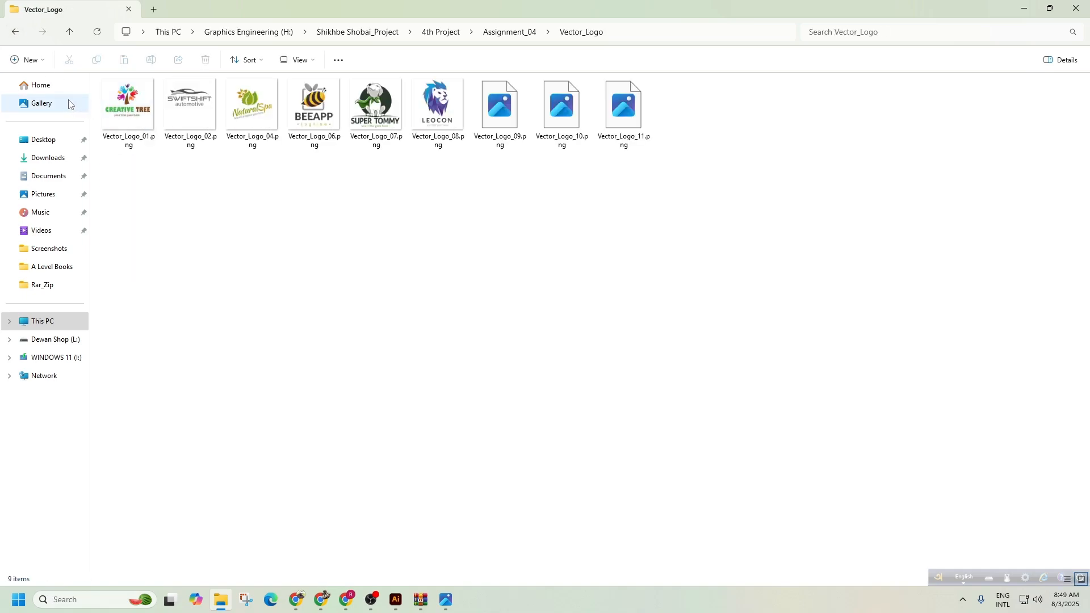
{"action": "left_click", "coordinate": [16, 31]}
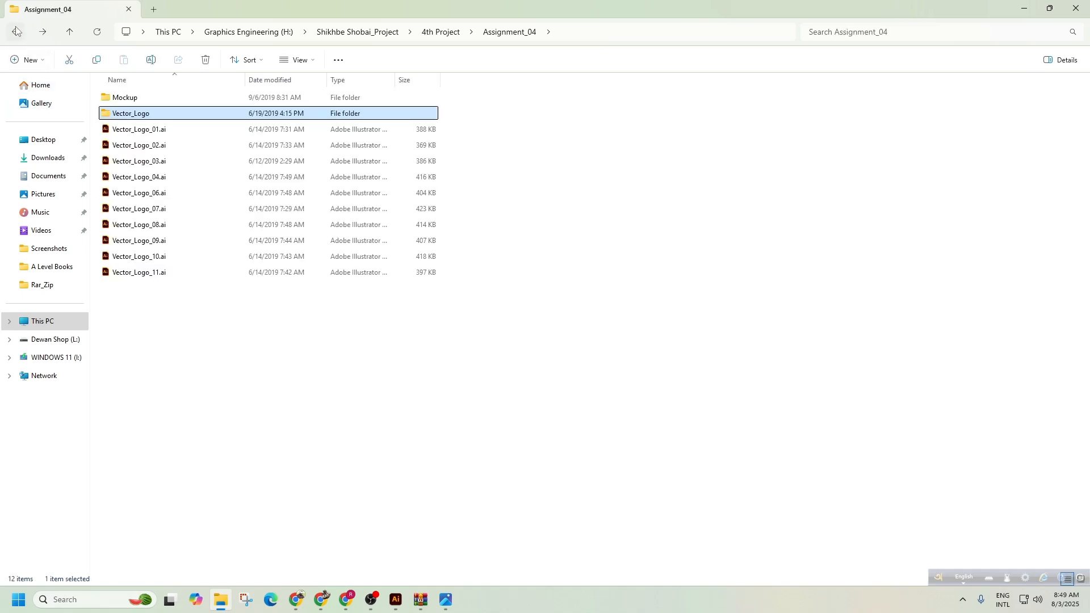
{"action": "left_click", "coordinate": [16, 31]}
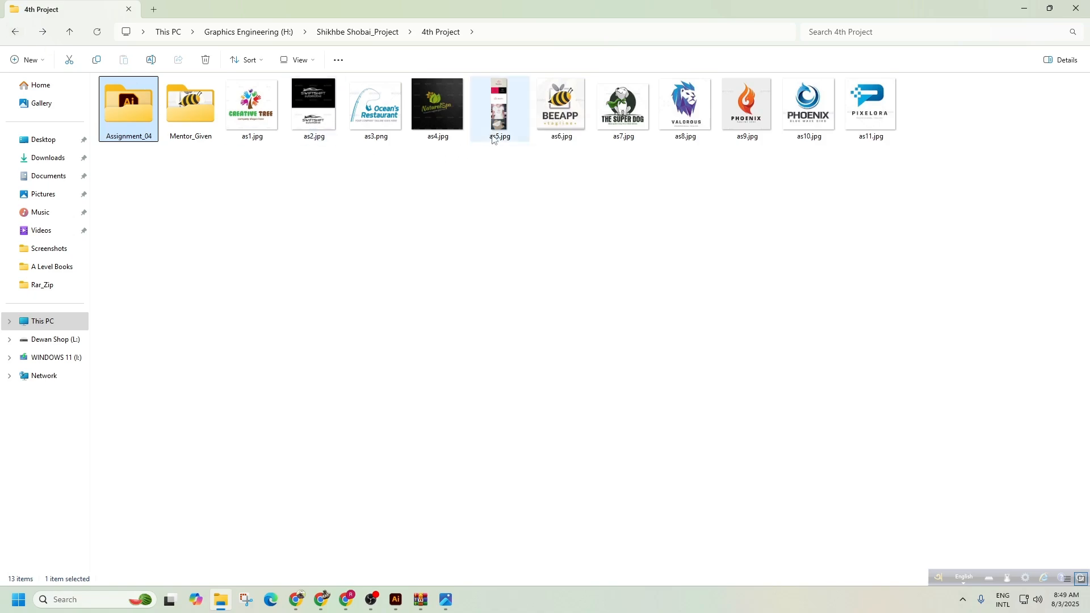
Go back into Assignment_04 and open Vector_Logo_07.ai in Illustrator.
{"action": "left_click", "coordinate": [612, 106]}
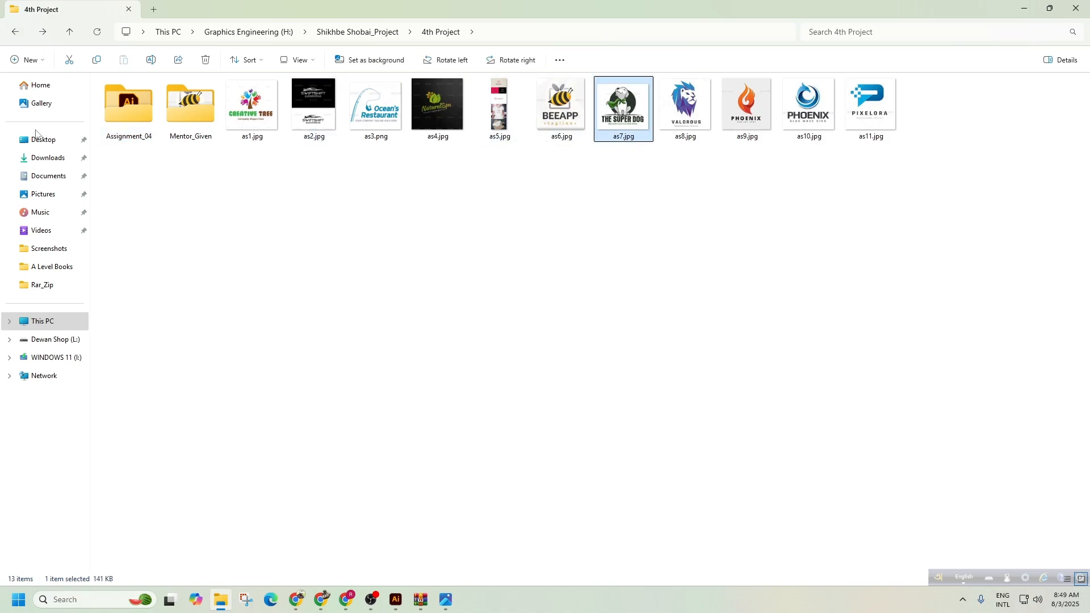
{"action": "left_click", "coordinate": [15, 32]}
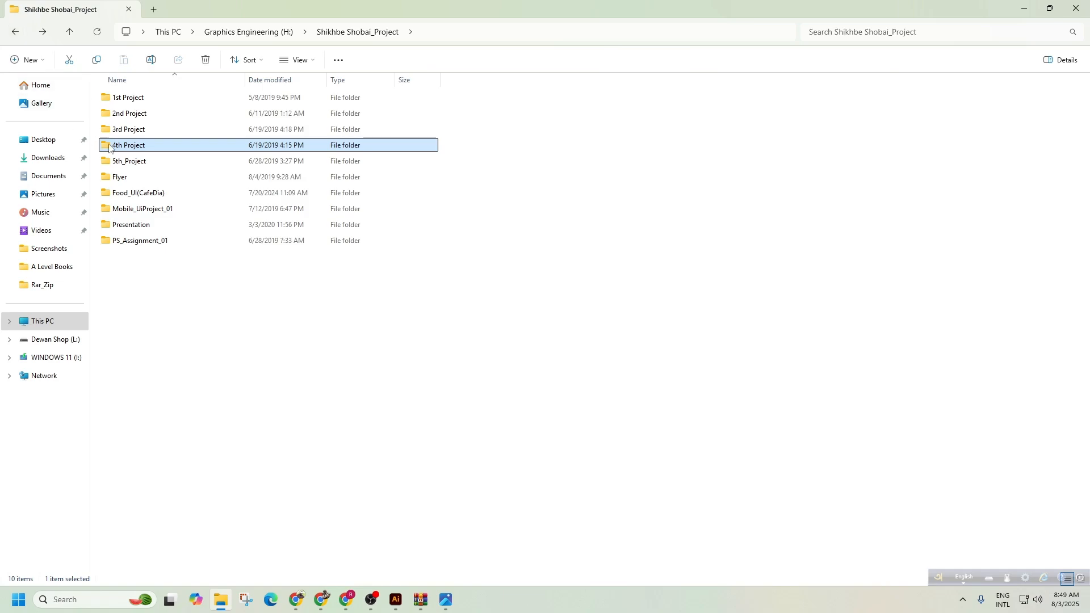
{"action": "double_click", "coordinate": [125, 113]}
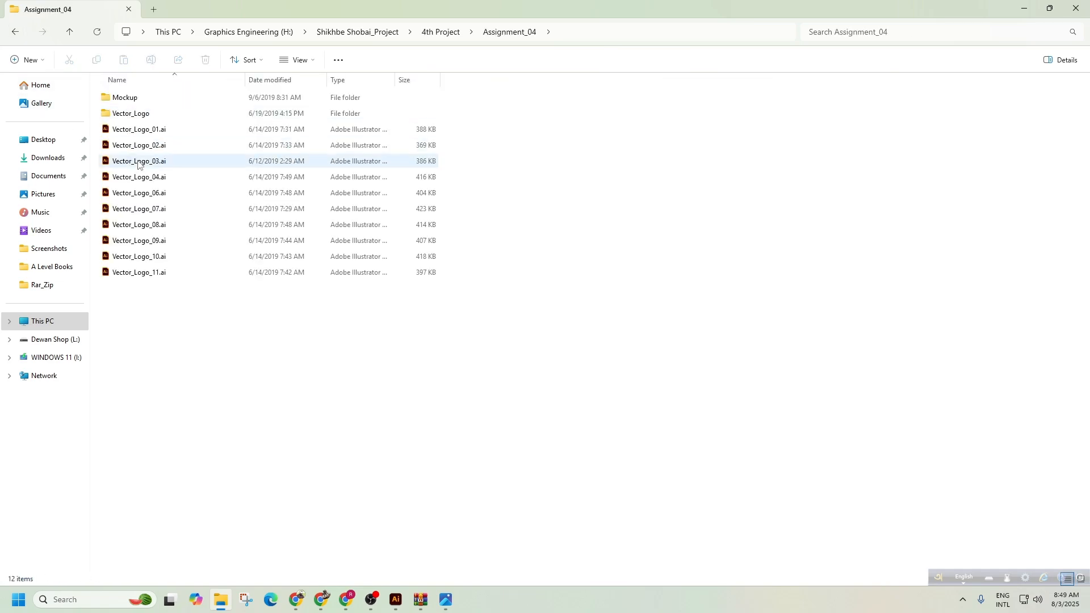
{"action": "double_click", "coordinate": [149, 209]}
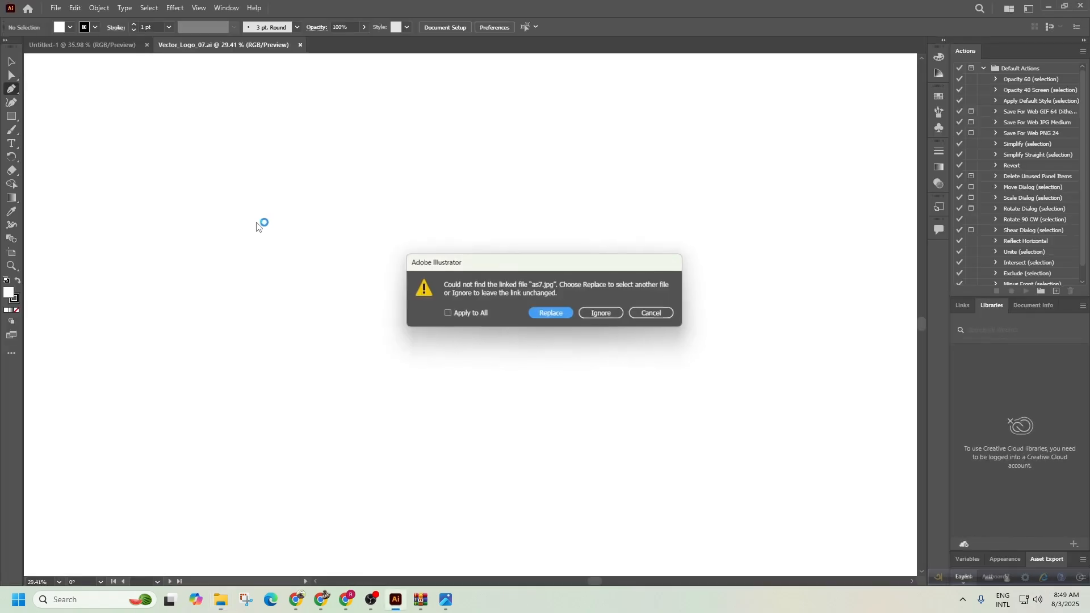
Ignore the missing as7.jpg link, switch to the Selection tool and zoom in on the Super Tommy logo.
{"action": "left_click", "coordinate": [595, 311]}
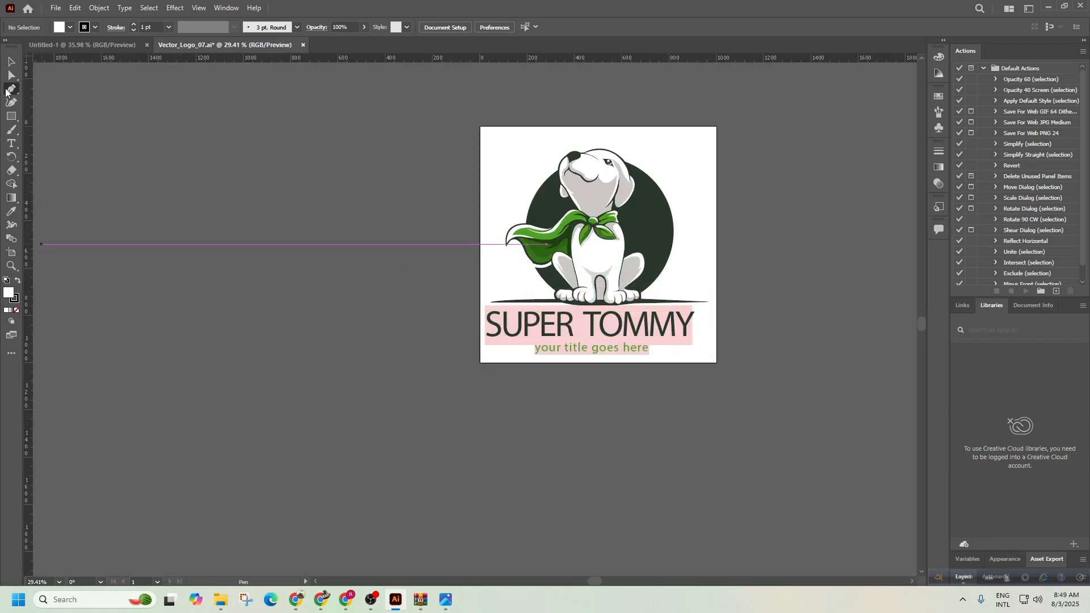
{"action": "left_click", "coordinate": [12, 62]}
{"action": "left_click_drag", "start_coordinate": [613, 327], "coordinate": [718, 334]}
{"action": "left_click_drag", "start_coordinate": [648, 232], "coordinate": [352, 368]}
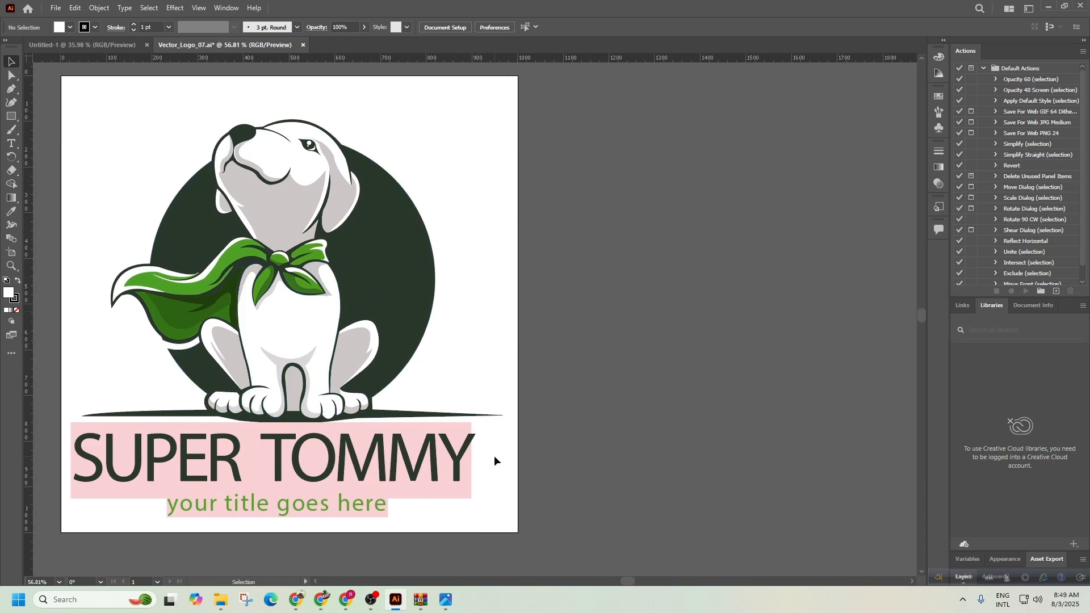
{"action": "left_click", "coordinate": [443, 605]}
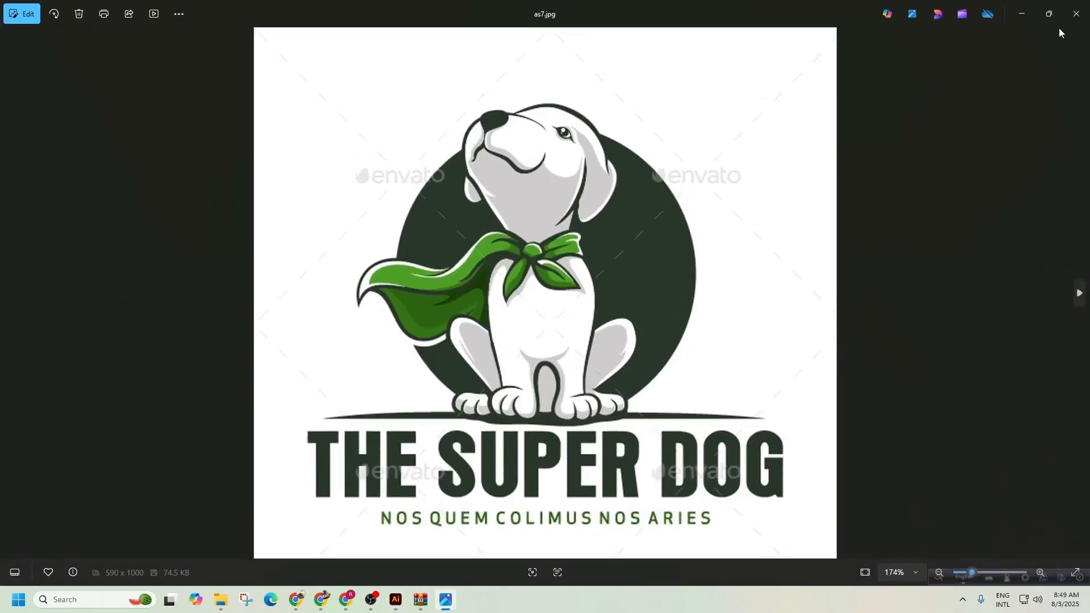
Restore the as7.jpg Photos window, narrow it and position it right of the artboard.
{"action": "left_click", "coordinate": [1054, 14]}
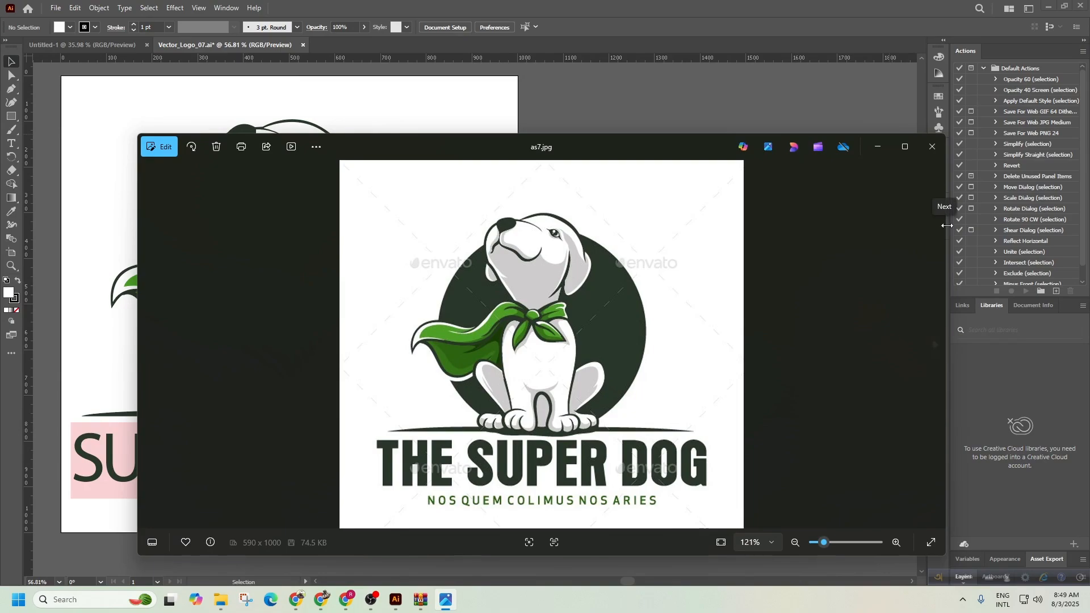
{"action": "left_click_drag", "start_coordinate": [945, 228], "coordinate": [593, 239]}
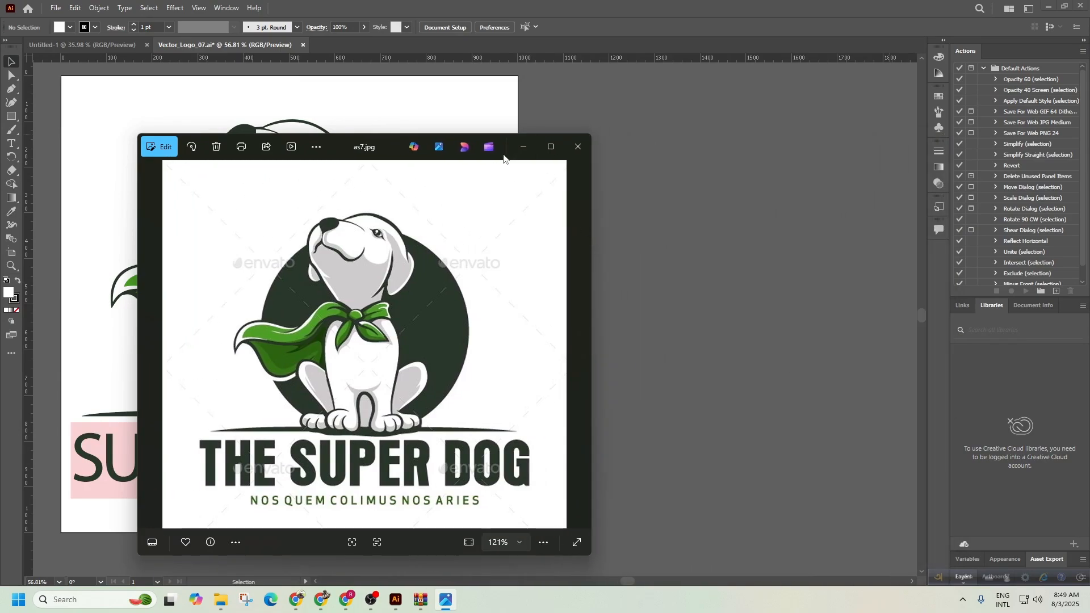
{"action": "left_click_drag", "start_coordinate": [350, 155], "coordinate": [679, 107]}
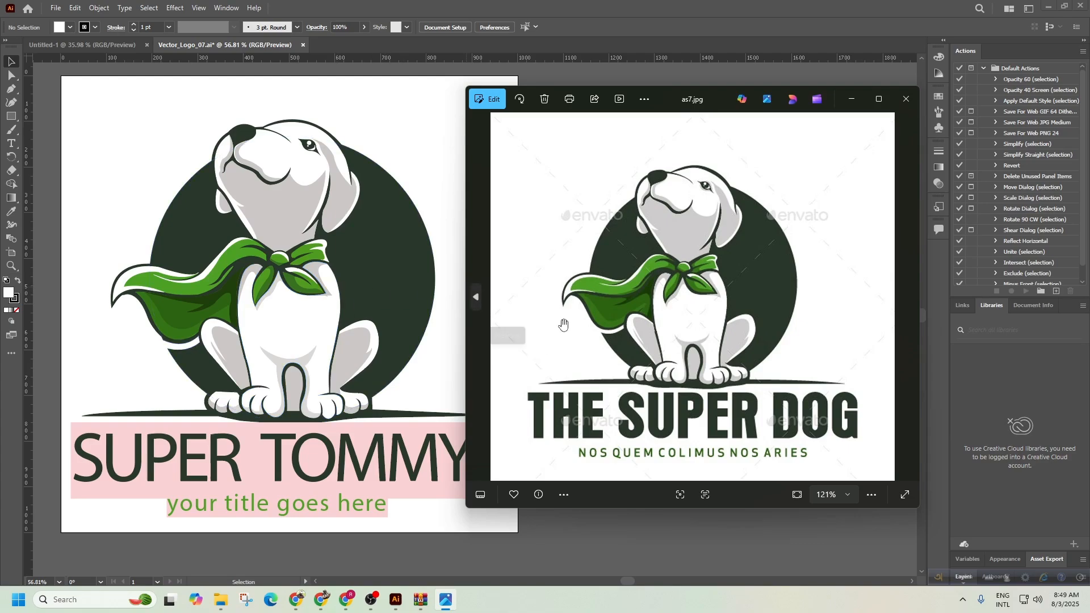
{"action": "left_click_drag", "start_coordinate": [697, 100], "coordinate": [759, 97]}
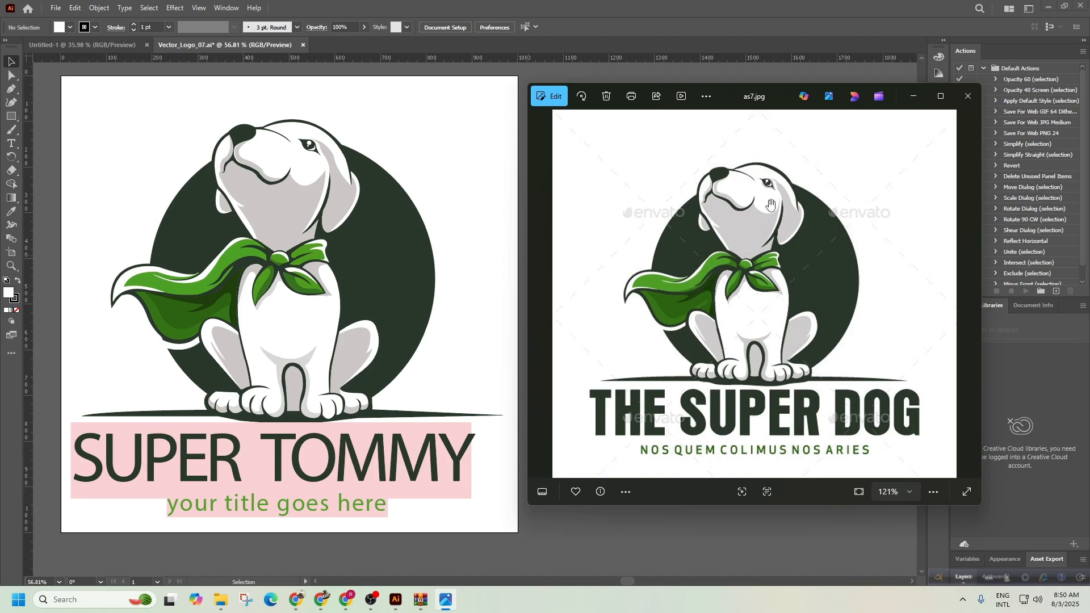
Zoom the reference image, then zoom Illustrator's view in on the dog's nose.
{"action": "scroll", "coordinate": [771, 205], "scroll_direction": "up", "scroll_amount": 10}
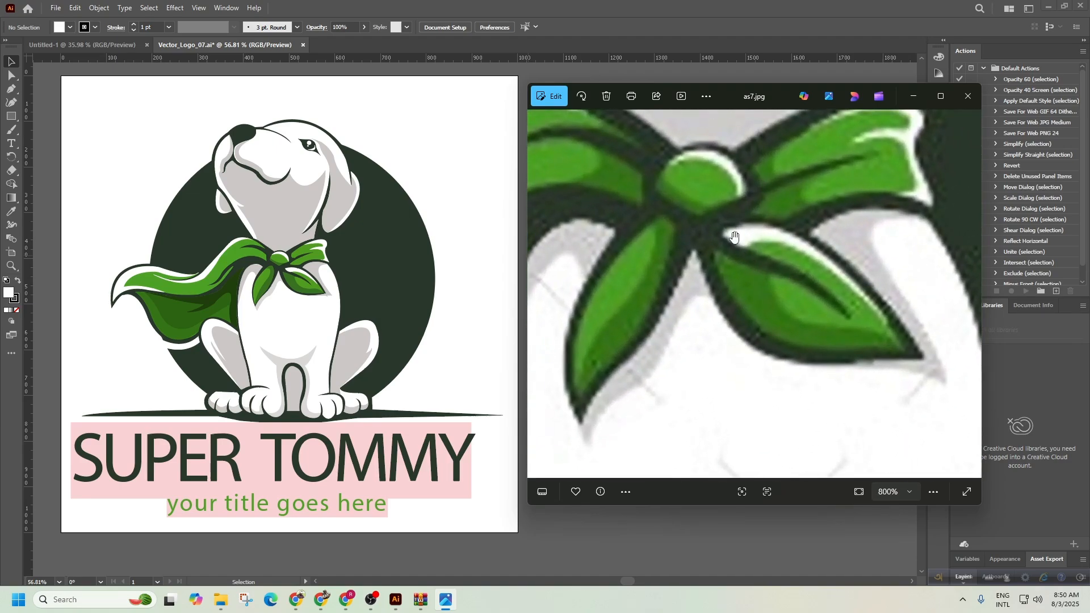
{"action": "scroll", "coordinate": [664, 292], "scroll_direction": "down", "scroll_amount": 7}
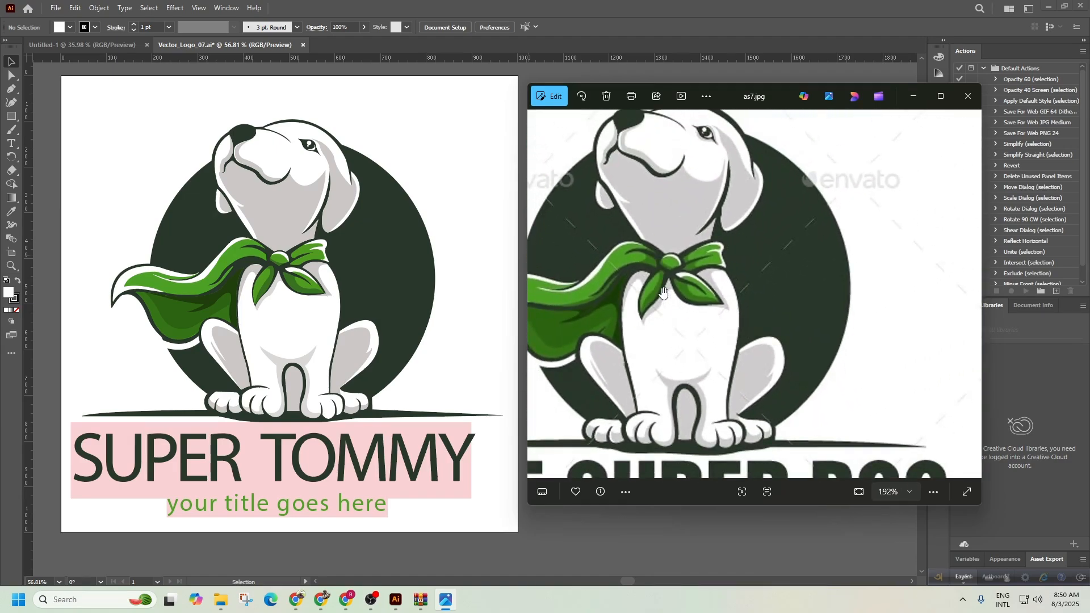
{"action": "scroll", "coordinate": [664, 293], "scroll_direction": "down", "scroll_amount": 4}
{"action": "left_click", "coordinate": [656, 525]}
{"action": "left_click_drag", "start_coordinate": [270, 284], "coordinate": [427, 313]}
{"action": "left_click_drag", "start_coordinate": [397, 157], "coordinate": [619, 231]}
{"action": "left_click_drag", "start_coordinate": [461, 190], "coordinate": [528, 189]}
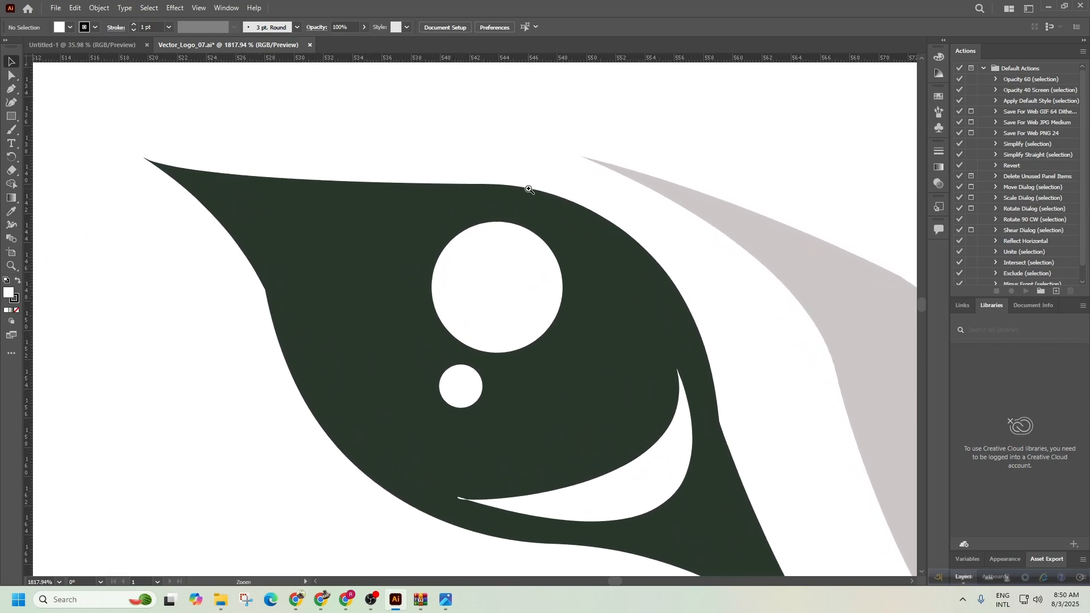
{"action": "left_click_drag", "start_coordinate": [716, 308], "coordinate": [649, 253]}
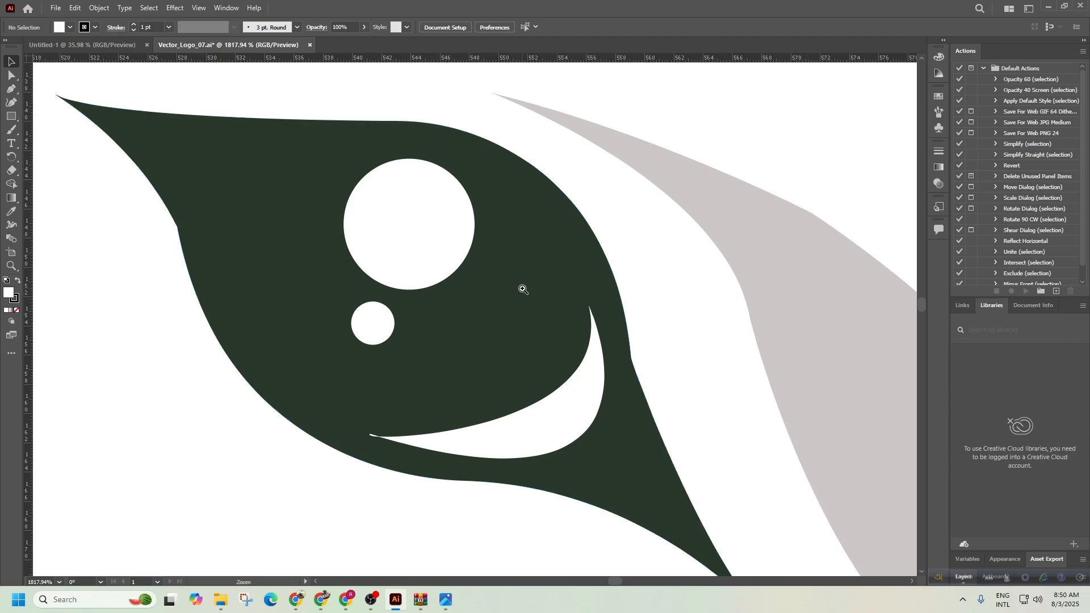
{"action": "mouse_move", "coordinate": [452, 248]}
{"action": "left_mouse_down"}
{"action": "mouse_move", "coordinate": [477, 290]}
{"action": "mouse_move", "coordinate": [390, 240]}
{"action": "mouse_move", "coordinate": [431, 242]}
{"action": "left_mouse_up"}
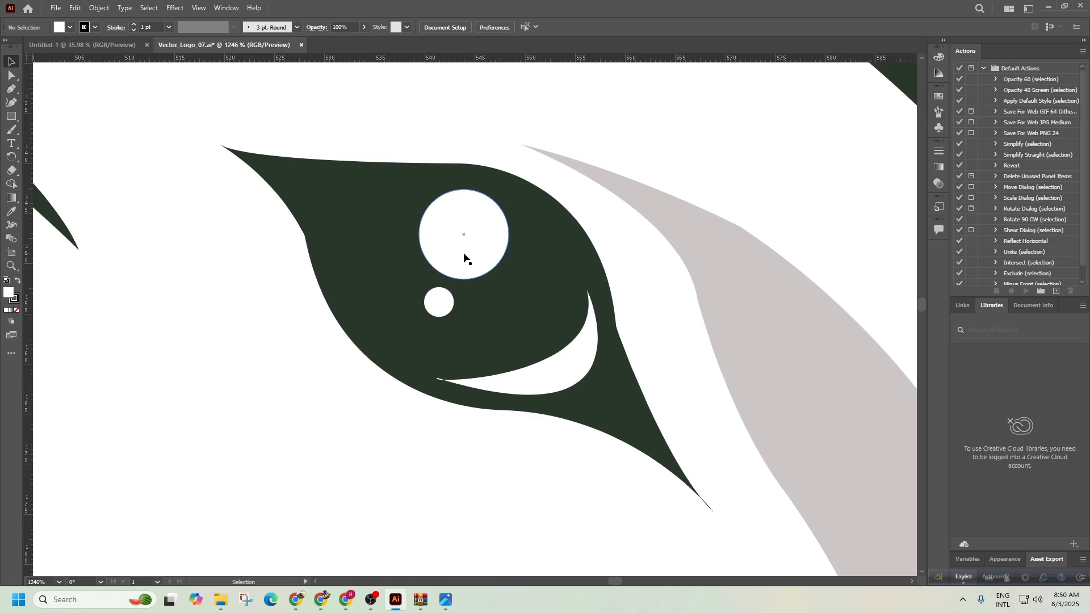
{"action": "scroll", "coordinate": [677, 297], "scroll_direction": "down", "scroll_amount": 6}
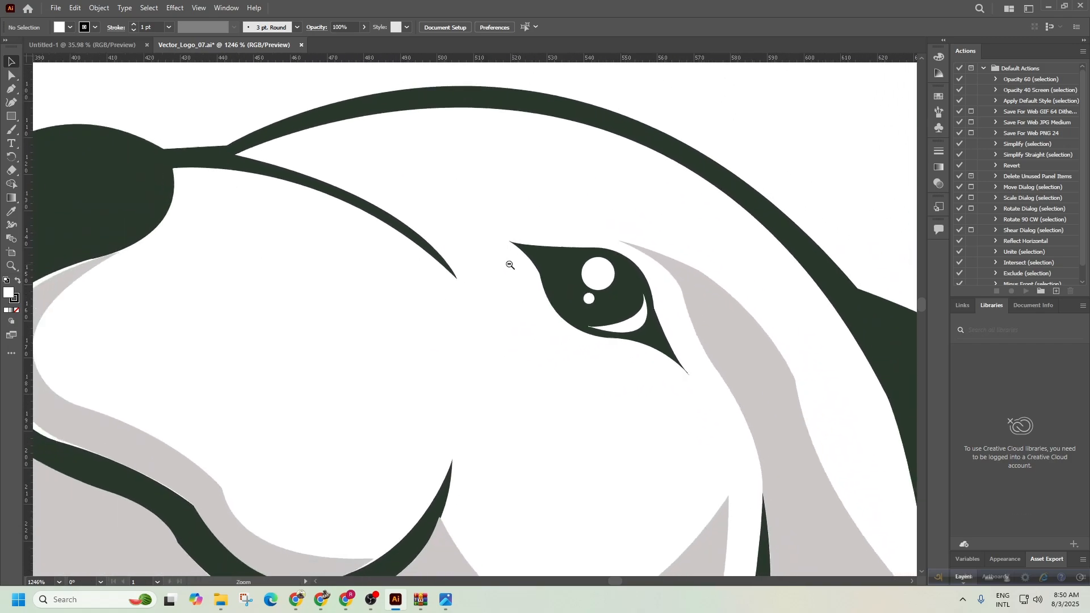
{"action": "left_click_drag", "start_coordinate": [348, 318], "coordinate": [369, 361]}
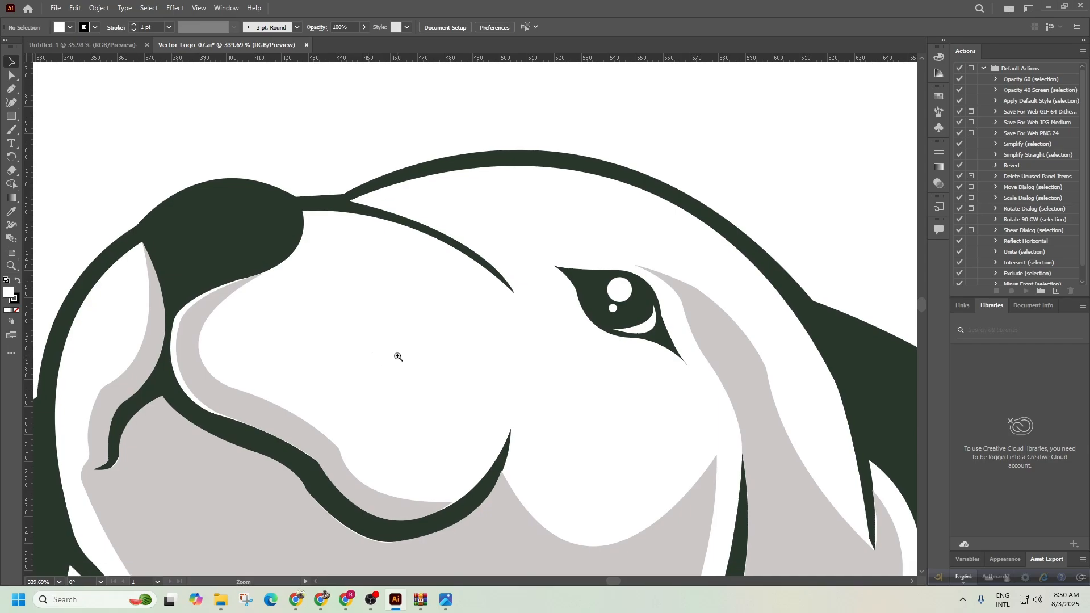
{"action": "left_click_drag", "start_coordinate": [487, 356], "coordinate": [326, 333]}
{"action": "left_click_drag", "start_coordinate": [590, 438], "coordinate": [571, 259]}
{"action": "left_click_drag", "start_coordinate": [671, 351], "coordinate": [635, 369]}
{"action": "left_click_drag", "start_coordinate": [504, 407], "coordinate": [810, 305]}
{"action": "left_click_drag", "start_coordinate": [419, 307], "coordinate": [551, 284]}
{"action": "left_click_drag", "start_coordinate": [631, 331], "coordinate": [596, 335]}
{"action": "left_click_drag", "start_coordinate": [682, 336], "coordinate": [643, 329]}
{"action": "left_click_drag", "start_coordinate": [714, 330], "coordinate": [531, 323]}
{"action": "left_click_drag", "start_coordinate": [385, 335], "coordinate": [531, 308]}
{"action": "left_click_drag", "start_coordinate": [410, 374], "coordinate": [556, 340]}
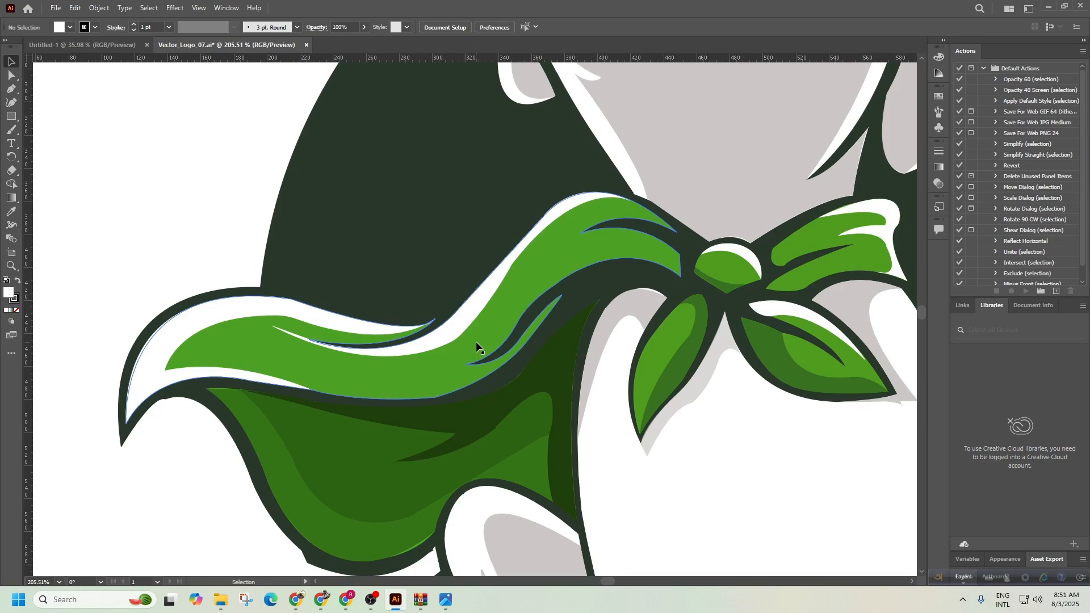
{"action": "scroll", "coordinate": [476, 342], "scroll_direction": "down", "scroll_amount": 6}
{"action": "left_click_drag", "start_coordinate": [688, 353], "coordinate": [420, 358]}
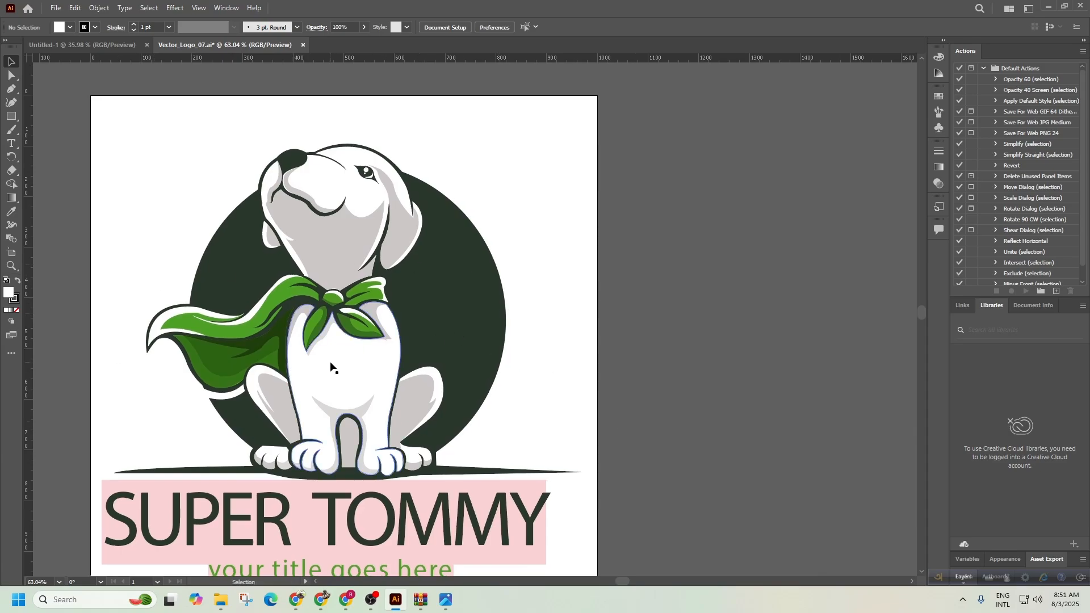
{"action": "left_click", "coordinate": [446, 600]}
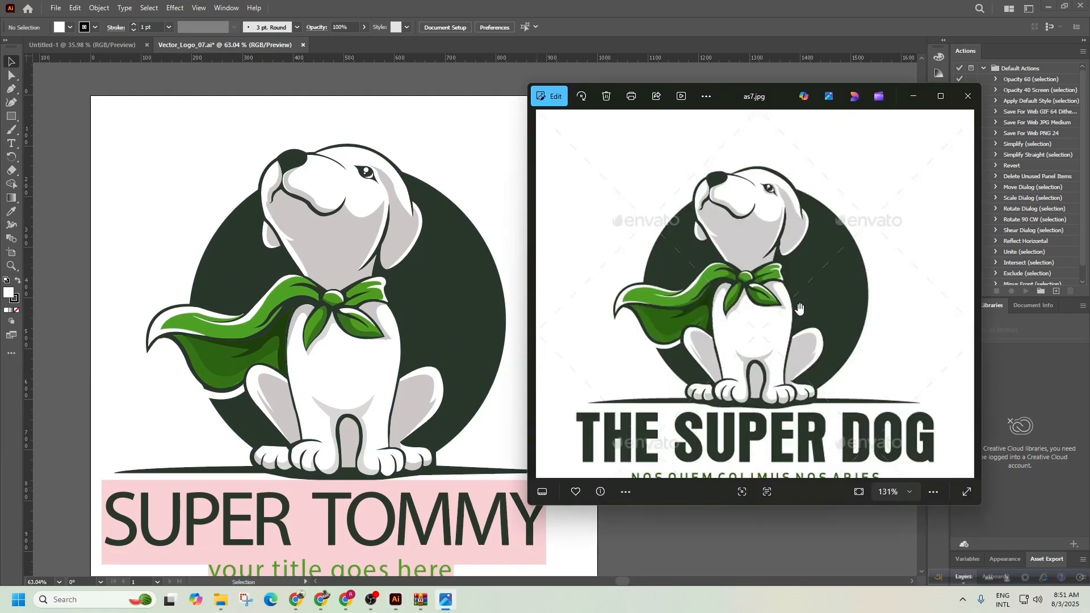
{"action": "scroll", "coordinate": [800, 307], "scroll_direction": "up", "scroll_amount": 10}
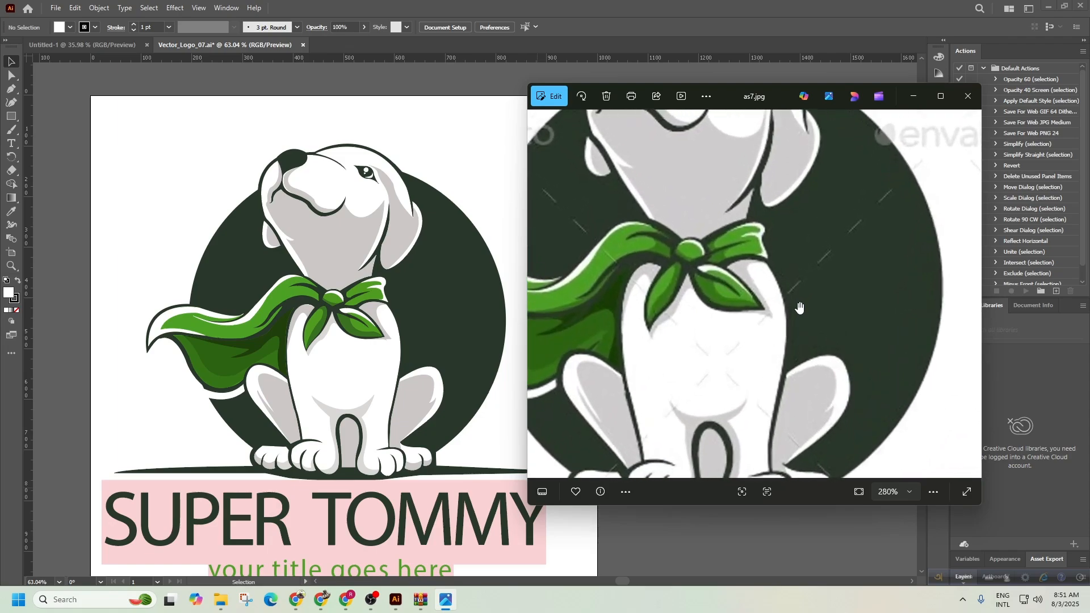
{"action": "scroll", "coordinate": [800, 307], "scroll_direction": "up", "scroll_amount": 1}
{"action": "left_click_drag", "start_coordinate": [622, 296], "coordinate": [914, 484]}
{"action": "left_click_drag", "start_coordinate": [656, 267], "coordinate": [729, 437]}
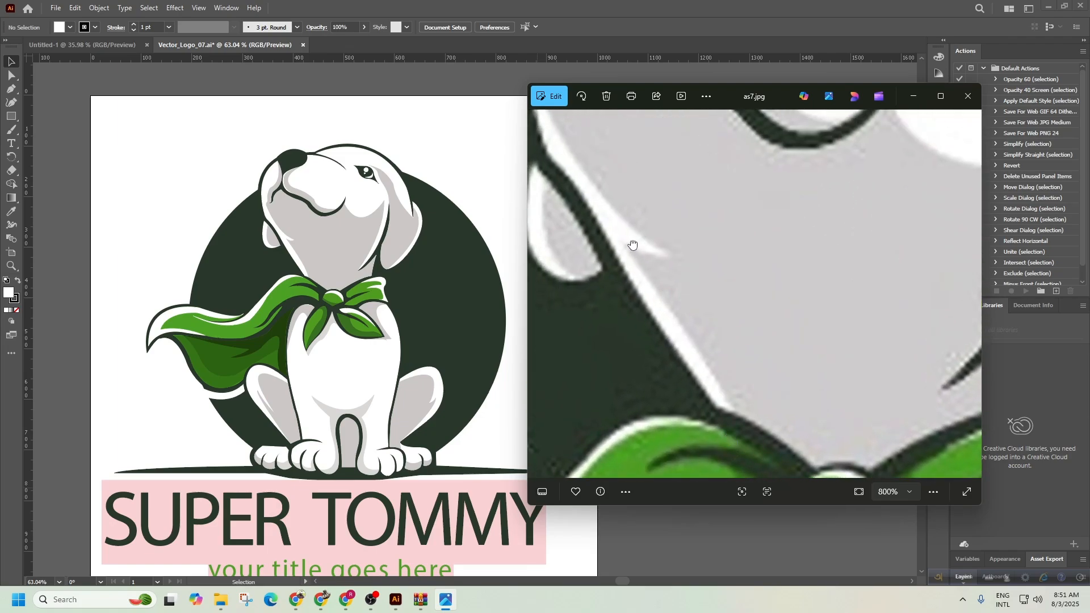
{"action": "left_click_drag", "start_coordinate": [633, 246], "coordinate": [677, 395]}
{"action": "left_click_drag", "start_coordinate": [693, 202], "coordinate": [704, 323]}
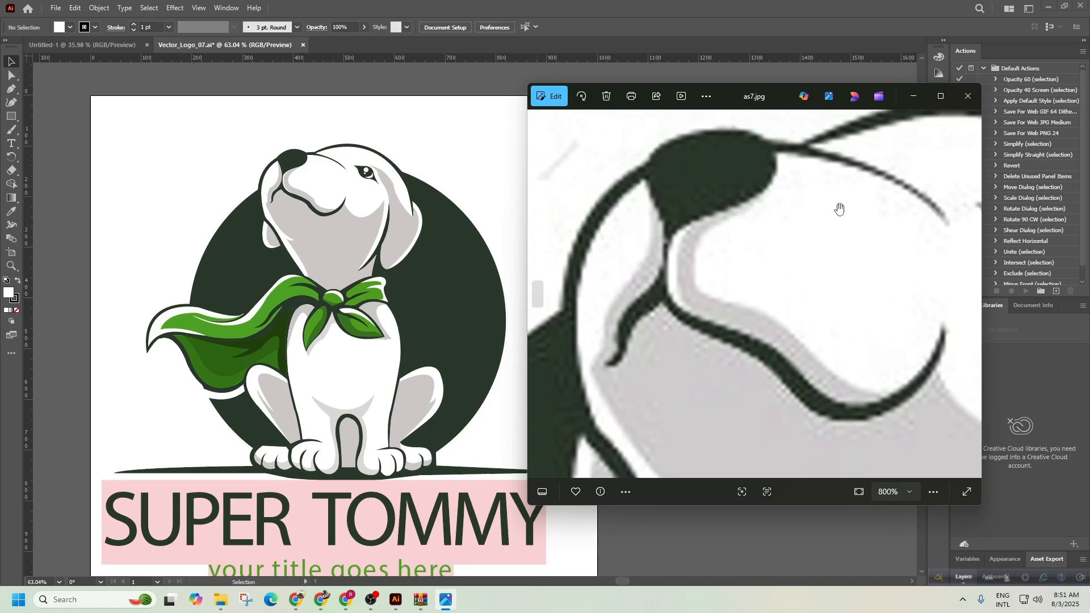
{"action": "left_click_drag", "start_coordinate": [777, 180], "coordinate": [665, 242]}
{"action": "left_click_drag", "start_coordinate": [846, 302], "coordinate": [775, 261]}
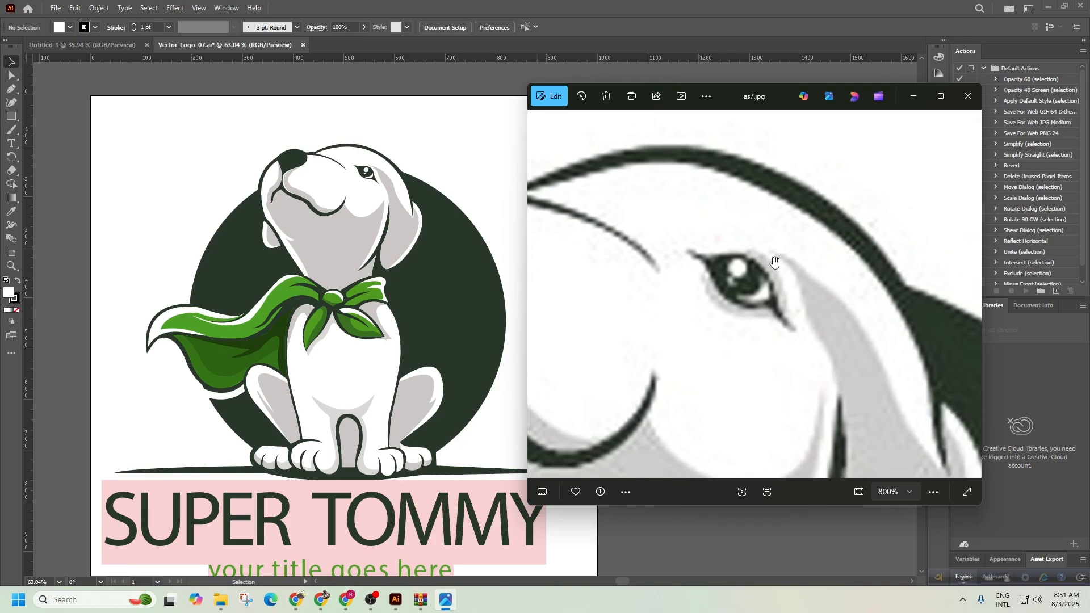
{"action": "left_click", "coordinate": [451, 144]}
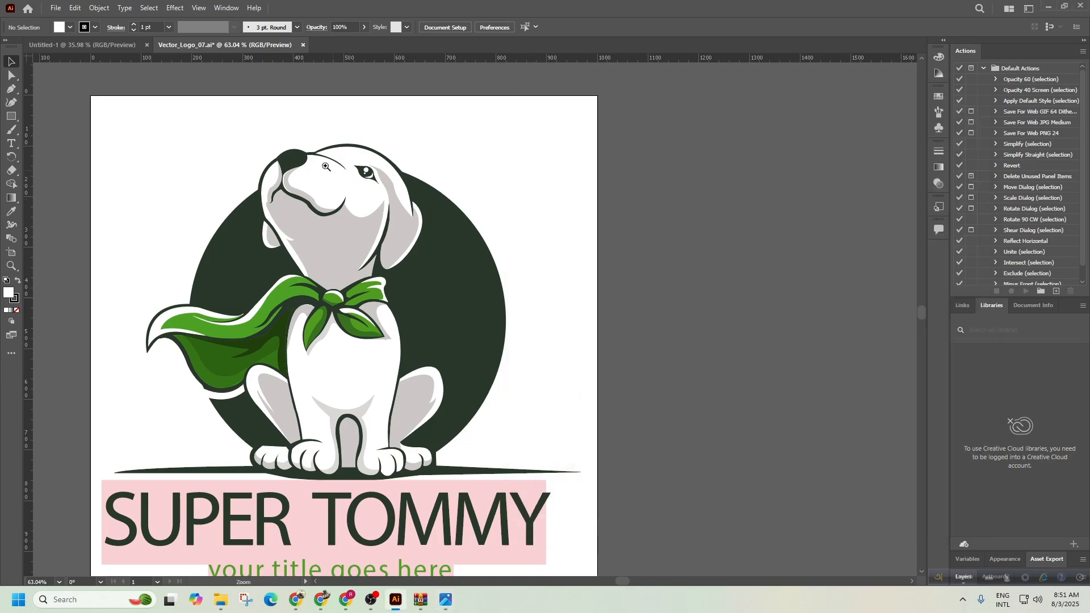
Zoom in close on the dog's eye and select the ellipse along its curved edge.
{"action": "left_click_drag", "start_coordinate": [294, 151], "coordinate": [475, 278]}
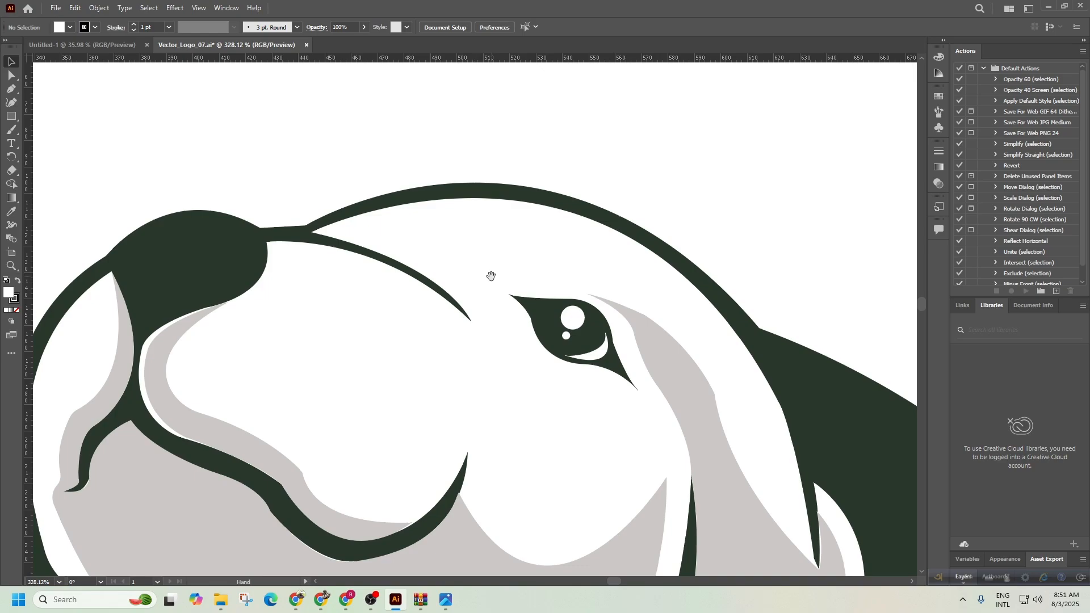
{"action": "key", "text": "ctrl+space"}
{"action": "left_click_drag", "start_coordinate": [610, 271], "coordinate": [631, 212]}
{"action": "left_click_drag", "start_coordinate": [311, 294], "coordinate": [723, 302]}
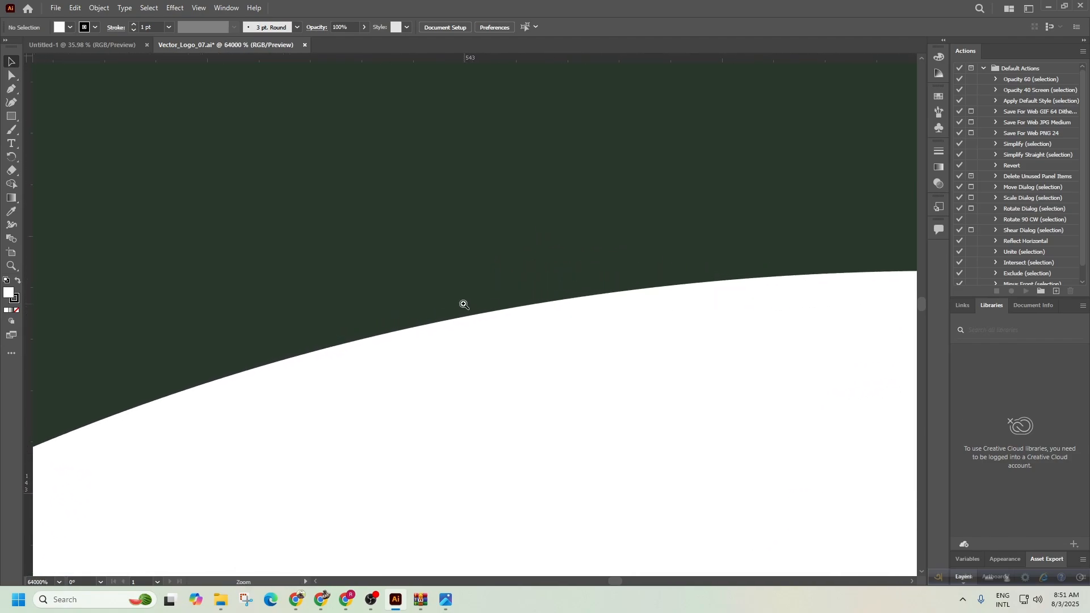
{"action": "key", "text": "v"}
{"action": "left_click", "coordinate": [424, 328]}
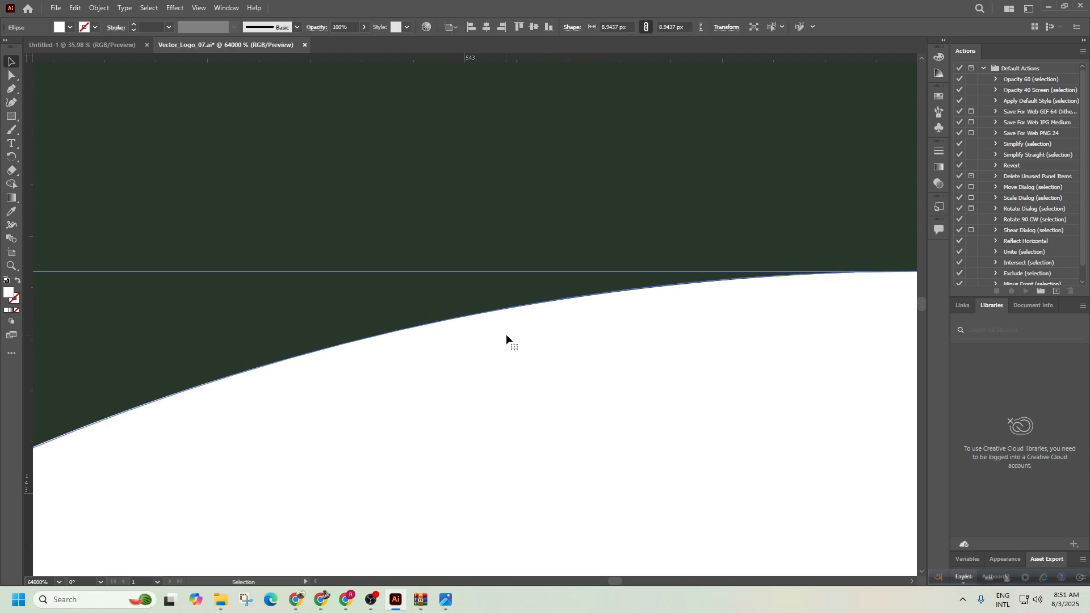
Zoom out from the extreme close-up and centre the white eye circle.
{"action": "key", "text": "ctrl+space"}
{"action": "left_click_drag", "start_coordinate": [661, 336], "coordinate": [369, 312]}
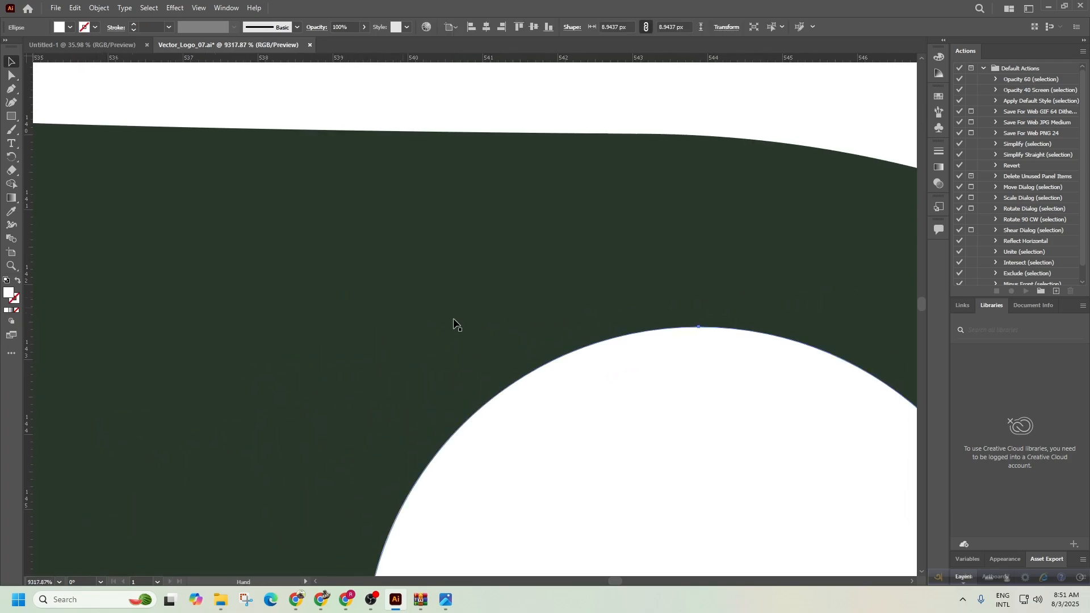
{"action": "key", "text": "ctrl+space"}
{"action": "left_click_drag", "start_coordinate": [630, 383], "coordinate": [475, 343]}
{"action": "key", "text": "space"}
{"action": "left_click_drag", "start_coordinate": [591, 399], "coordinate": [500, 278]}
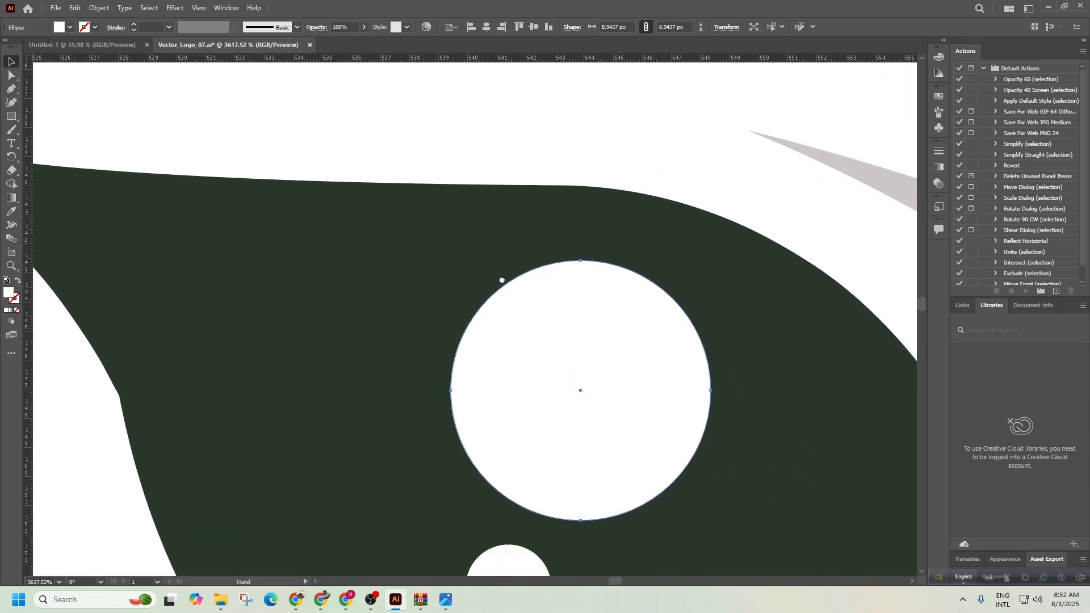
{"action": "key", "text": "ctrl+space"}
{"action": "left_click_drag", "start_coordinate": [610, 370], "coordinate": [525, 246]}
Select the large white face shape, then zoom out to about 62% with the logo centred.
{"action": "left_click", "coordinate": [525, 246]}
{"action": "key", "text": "ctrl+space"}
{"action": "left_click_drag", "start_coordinate": [645, 358], "coordinate": [402, 310]}
{"action": "left_click_drag", "start_coordinate": [580, 358], "coordinate": [420, 338]}
{"action": "left_click_drag", "start_coordinate": [630, 394], "coordinate": [481, 334]}
{"action": "key", "text": "space"}
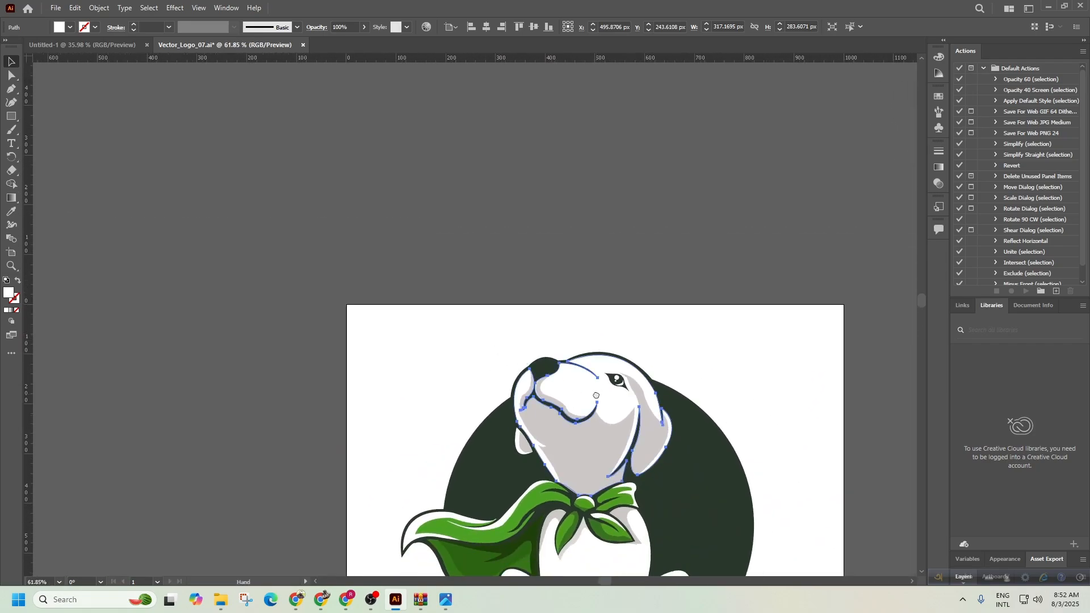
{"action": "left_click_drag", "start_coordinate": [596, 396], "coordinate": [521, 255]}
Close Vector_Logo_07 without saving and bring the Chrome syllabus PDF forward.
{"action": "left_click", "coordinate": [809, 310]}
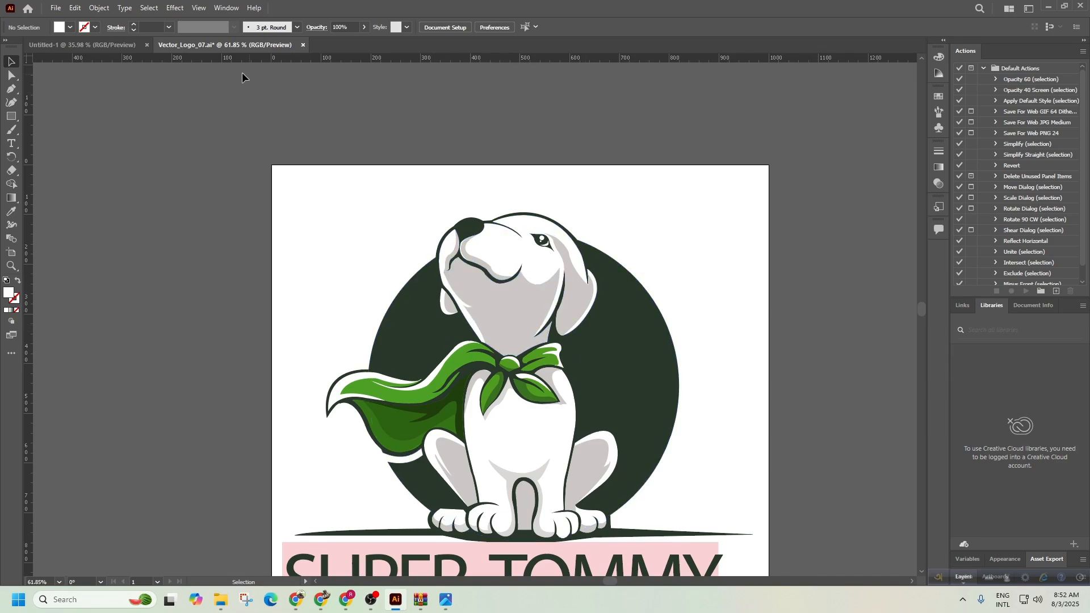
{"action": "left_click", "coordinate": [114, 45]}
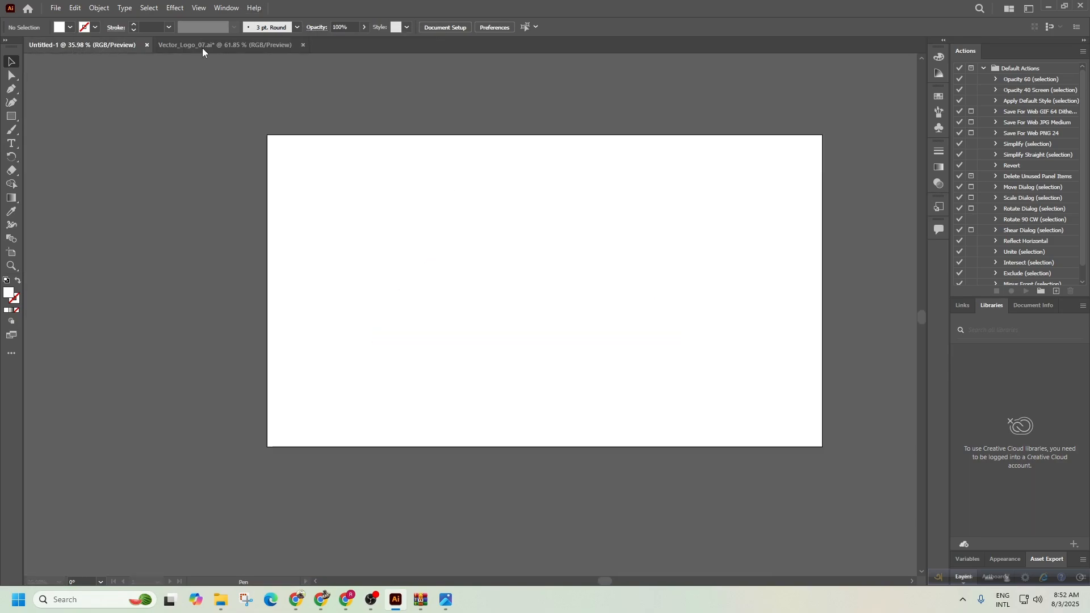
{"action": "left_click", "coordinate": [204, 46]}
{"action": "left_click", "coordinate": [302, 45]}
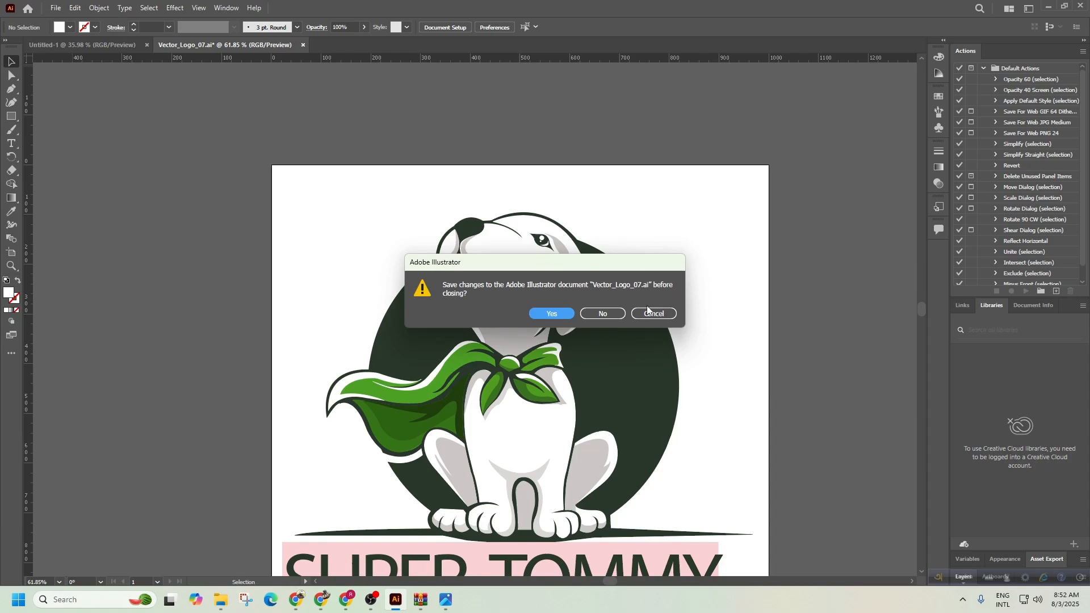
{"action": "left_click", "coordinate": [602, 314]}
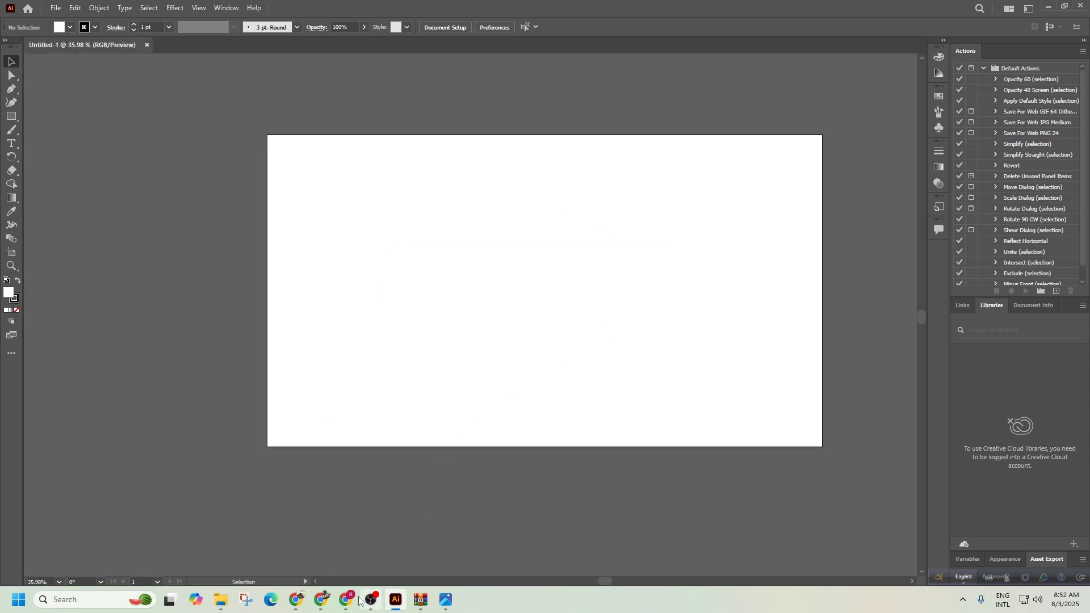
{"action": "left_click", "coordinate": [325, 602]}
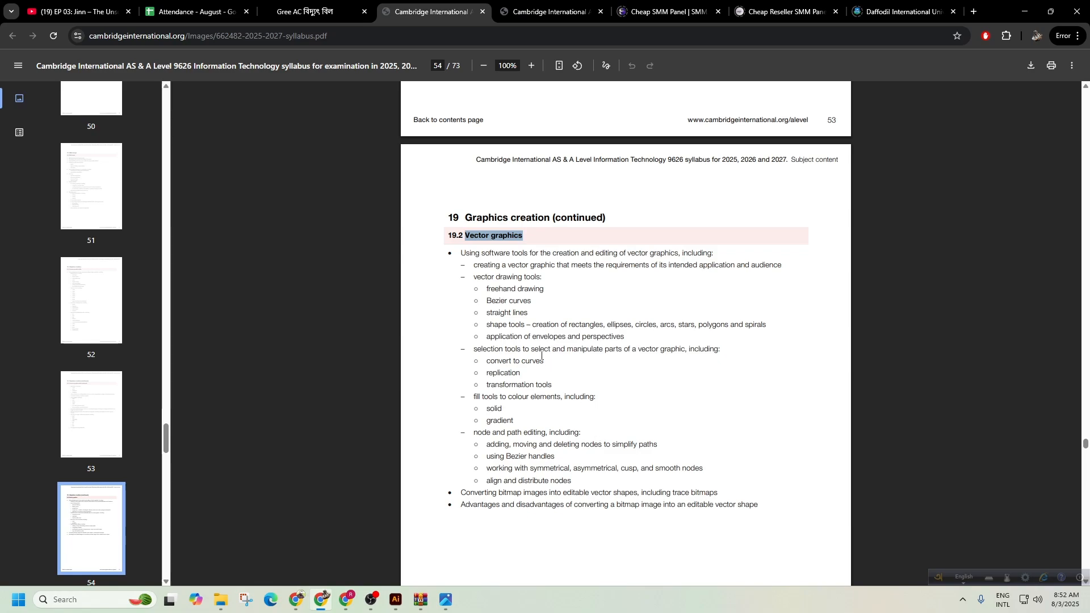
Scroll through syllabus pages 54–56 and select 'freehand drawing' in section 19.2 Vector graphics.
{"action": "scroll", "coordinate": [504, 326], "scroll_direction": "down", "scroll_amount": 7}
{"action": "scroll", "coordinate": [507, 514], "scroll_direction": "up", "scroll_amount": 3}
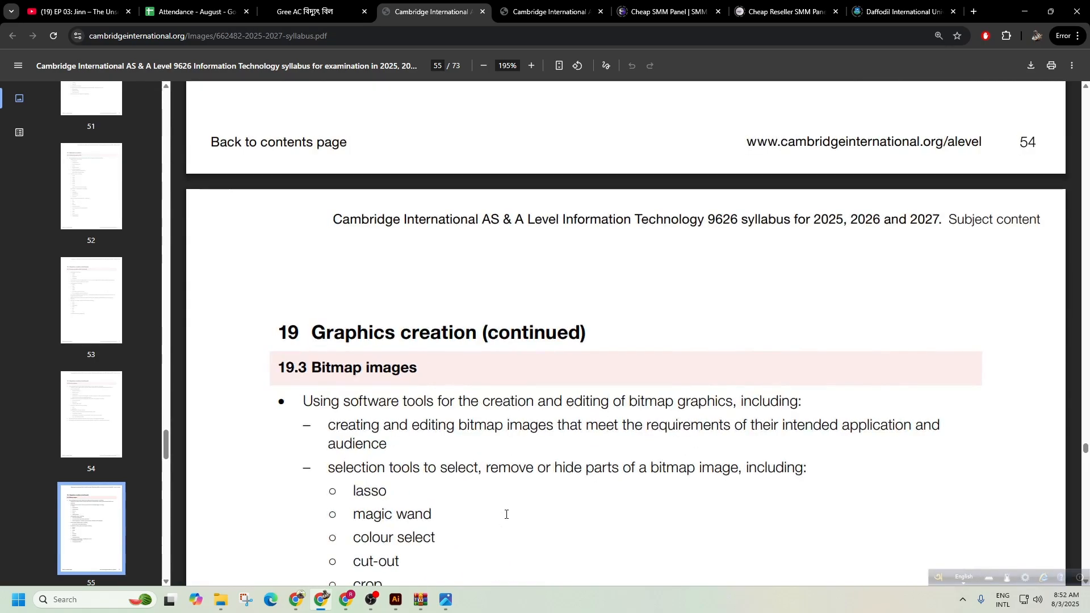
{"action": "scroll", "coordinate": [595, 420], "scroll_direction": "down", "scroll_amount": 2}
{"action": "scroll", "coordinate": [594, 417], "scroll_direction": "down", "scroll_amount": 4}
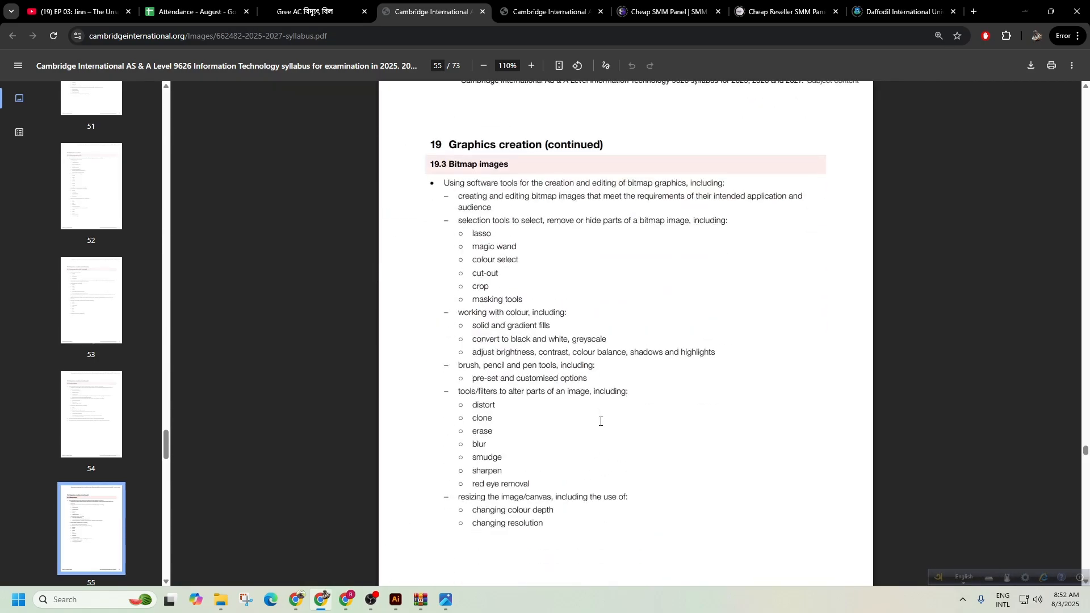
{"action": "scroll", "coordinate": [601, 421], "scroll_direction": "up", "scroll_amount": 12}
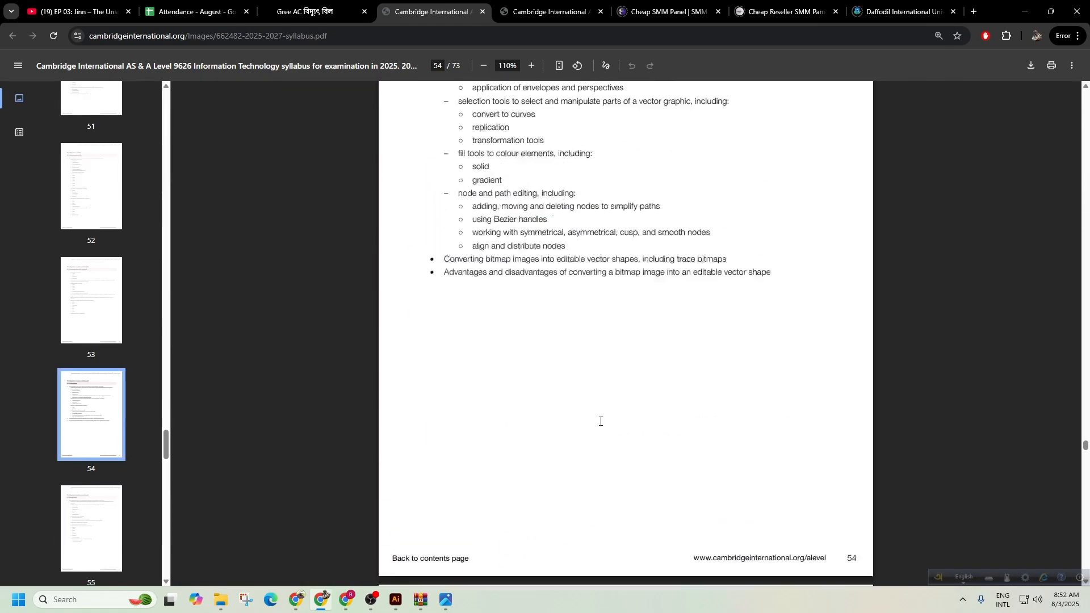
{"action": "scroll", "coordinate": [601, 421], "scroll_direction": "down", "scroll_amount": 11}
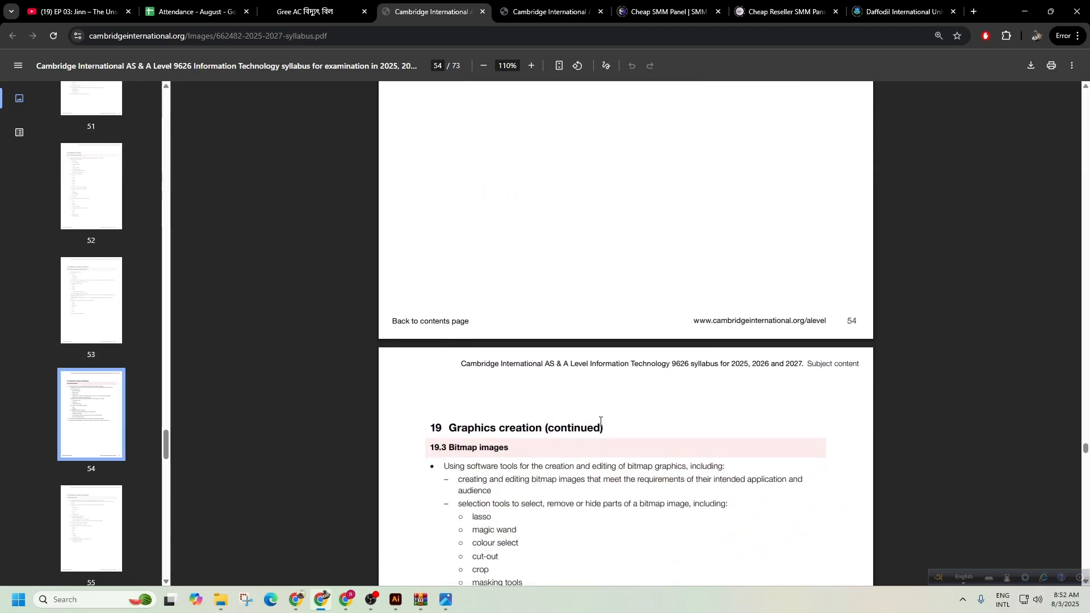
{"action": "scroll", "coordinate": [600, 421], "scroll_direction": "down", "scroll_amount": 9}
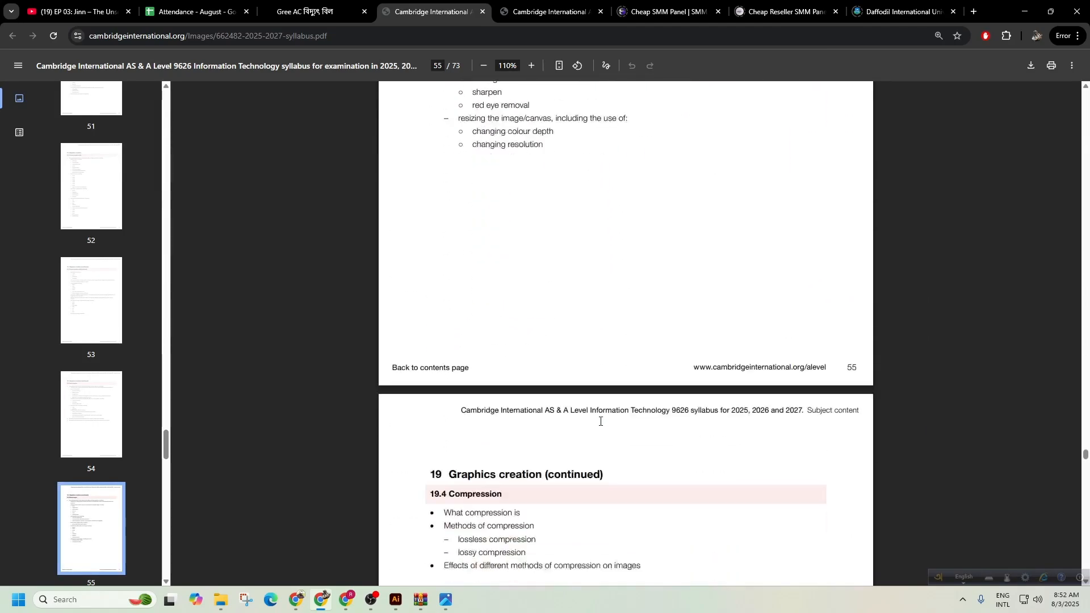
{"action": "scroll", "coordinate": [601, 421], "scroll_direction": "up", "scroll_amount": 13}
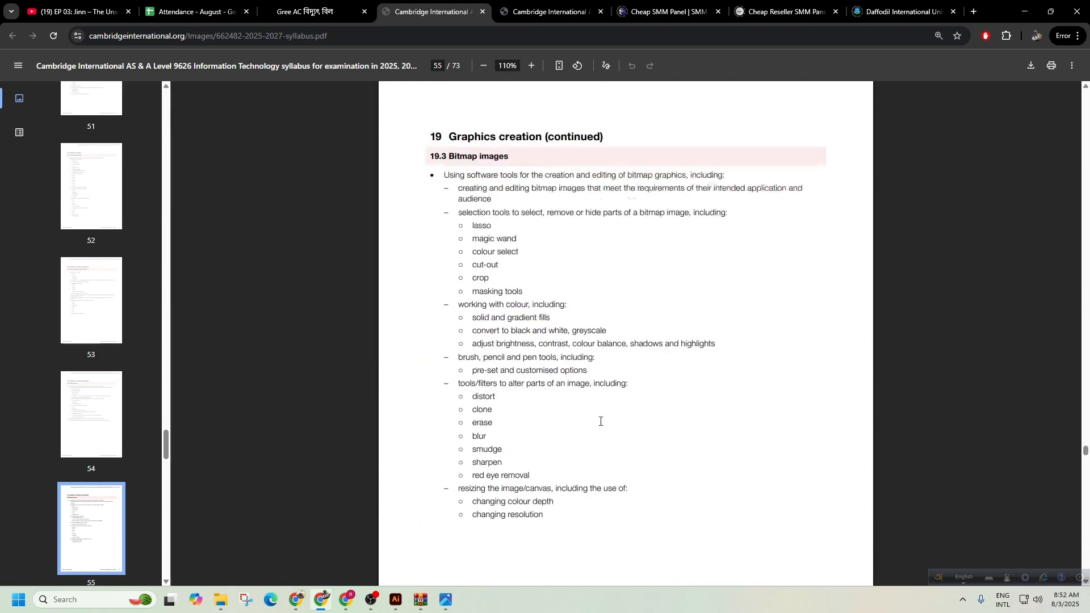
{"action": "scroll", "coordinate": [600, 421], "scroll_direction": "up", "scroll_amount": 3}
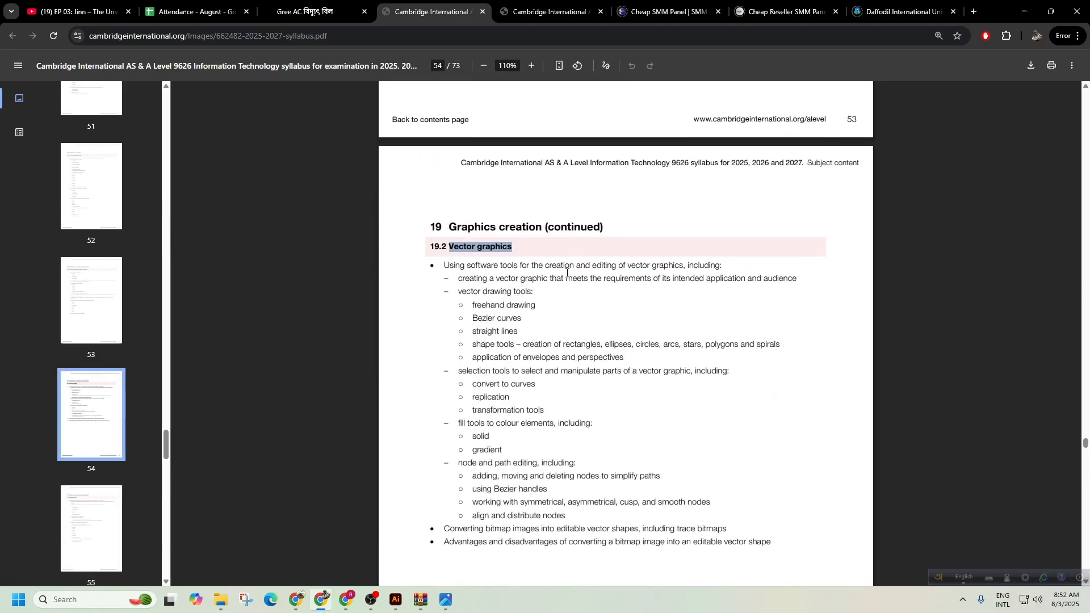
{"action": "scroll", "coordinate": [560, 304], "scroll_direction": "up", "scroll_amount": 2}
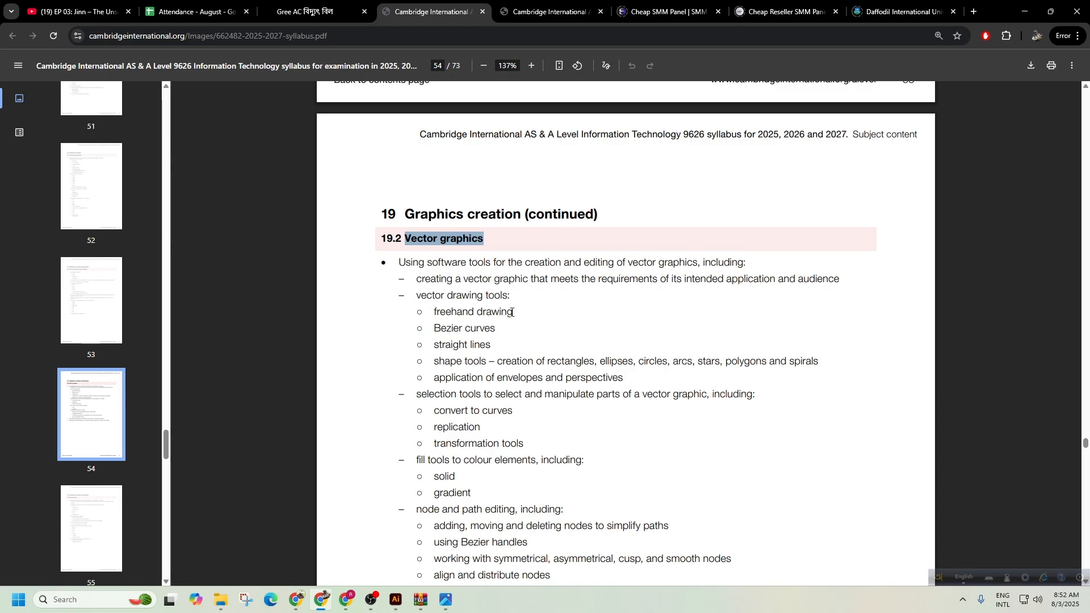
{"action": "mouse_move", "coordinate": [512, 312]}
{"action": "left_mouse_down"}
{"action": "mouse_move", "coordinate": [416, 312]}
{"action": "mouse_move", "coordinate": [417, 294]}
{"action": "mouse_move", "coordinate": [433, 307]}
{"action": "left_mouse_up"}
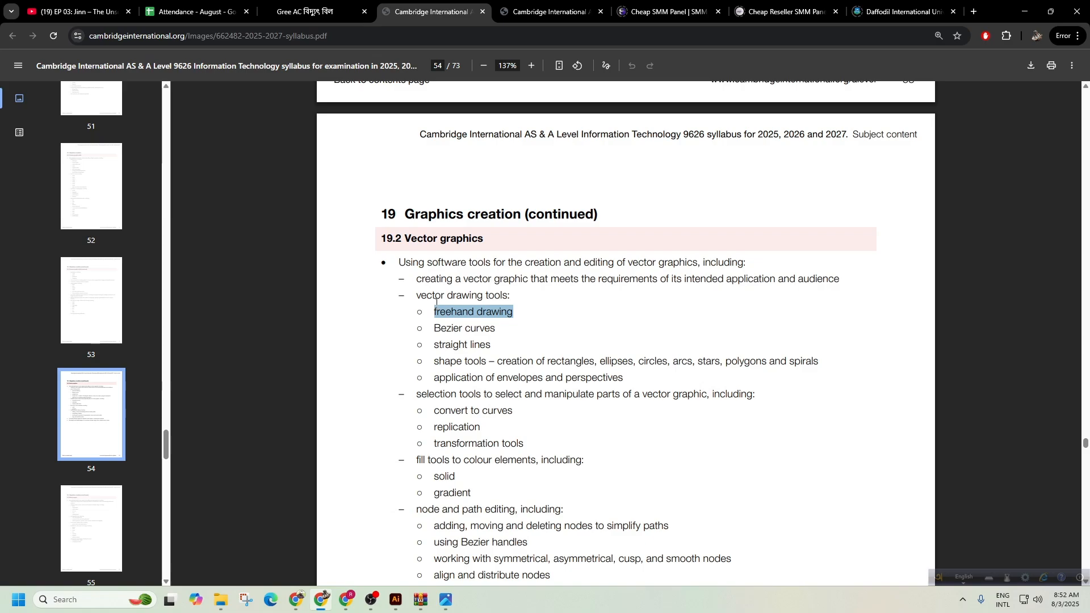
Launch Microsoft Paint from Windows search ('pa'), then return to Chrome.
{"action": "key", "text": "super"}
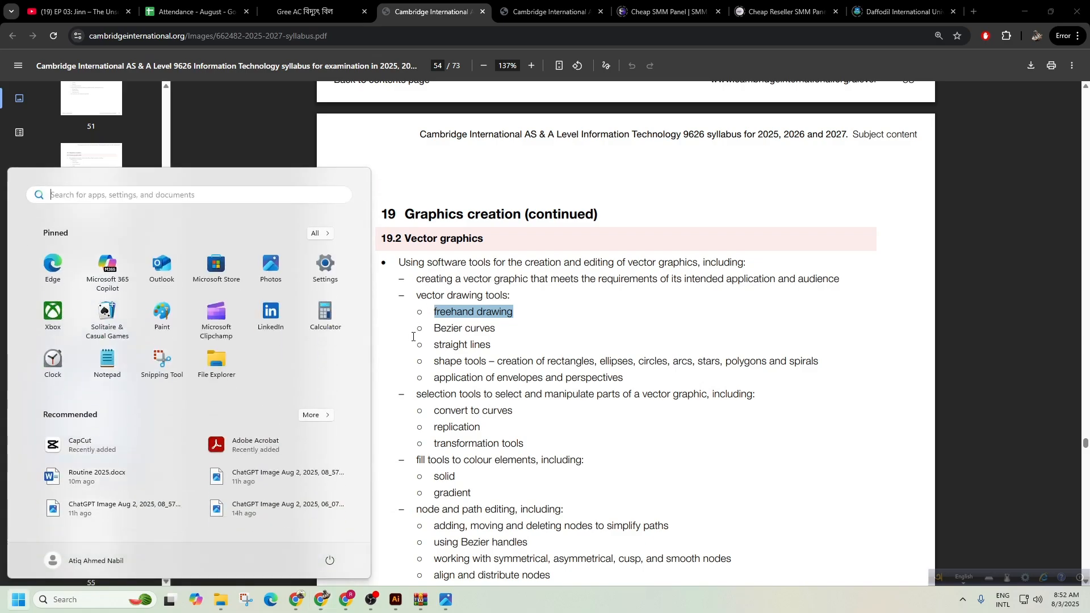
{"action": "type", "text": "paint"}
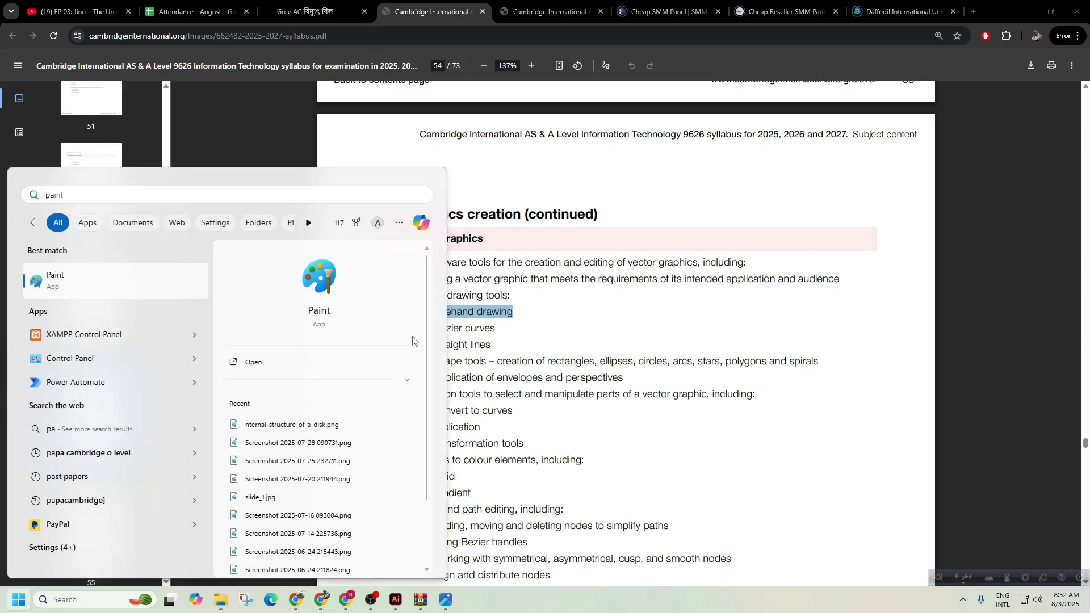
{"action": "key", "text": "Return"}
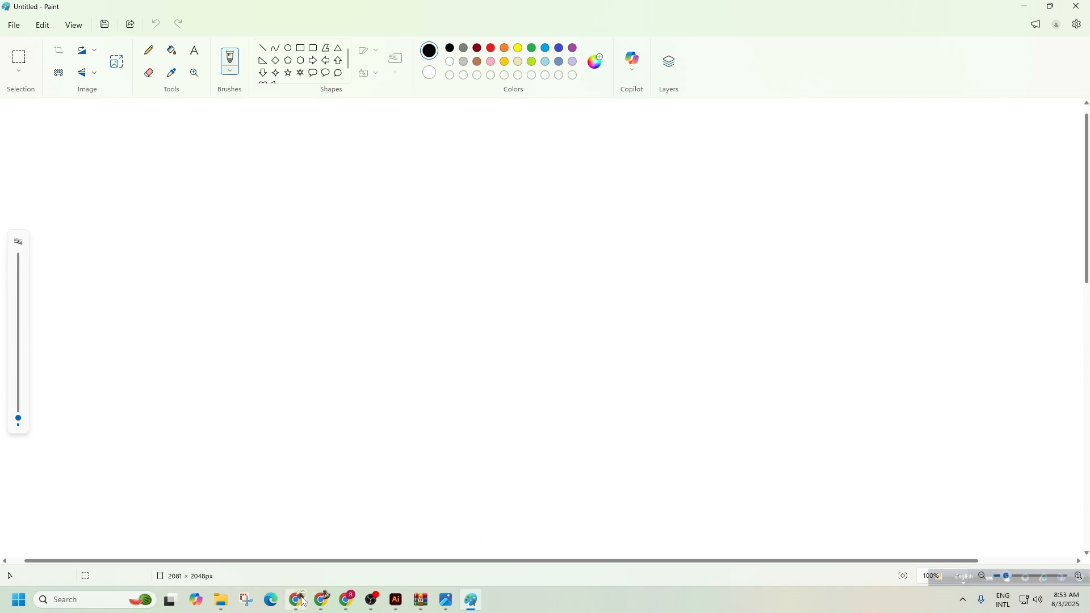
{"action": "mouse_move", "coordinate": [304, 602]}
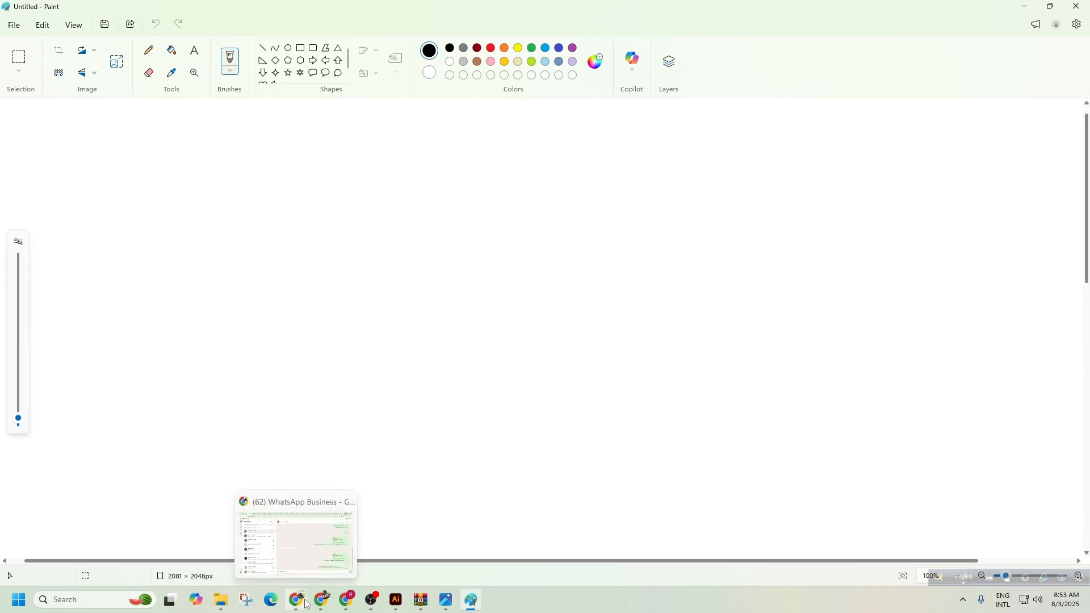
{"action": "left_click", "coordinate": [307, 604]}
In a new tab, search Google Images for 'freehand drawing shape'.
{"action": "left_click", "coordinate": [973, 12]}
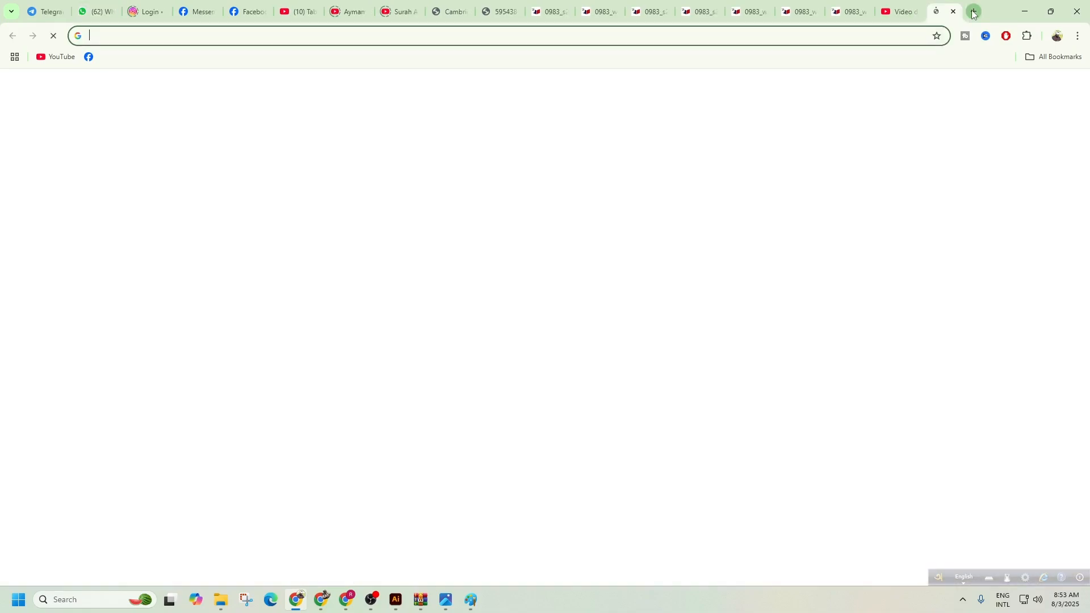
{"action": "type", "text": "freehand"}
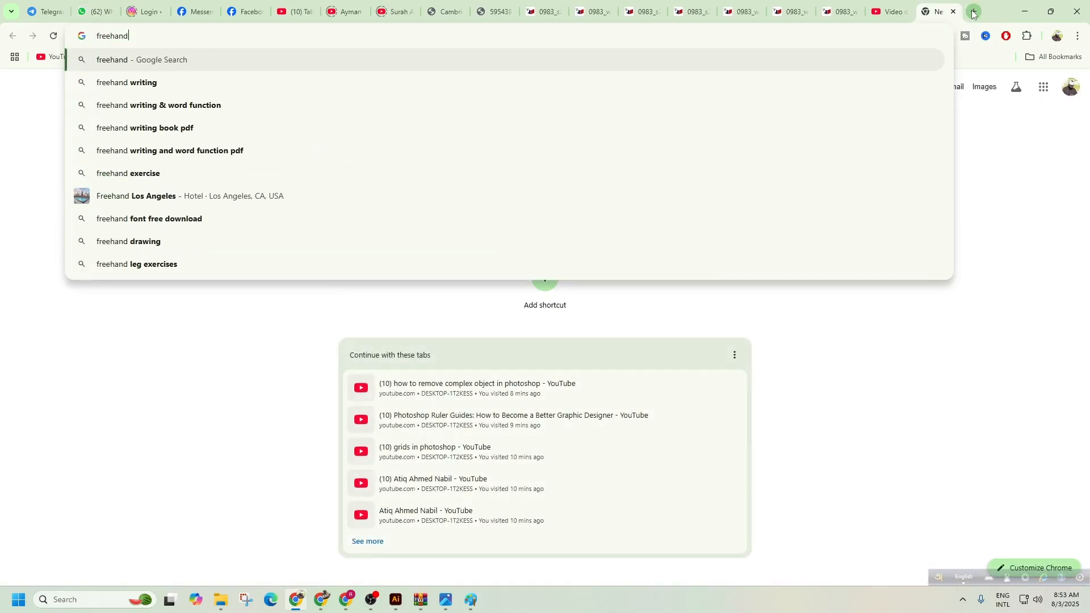
{"action": "type", "text": " dra"}
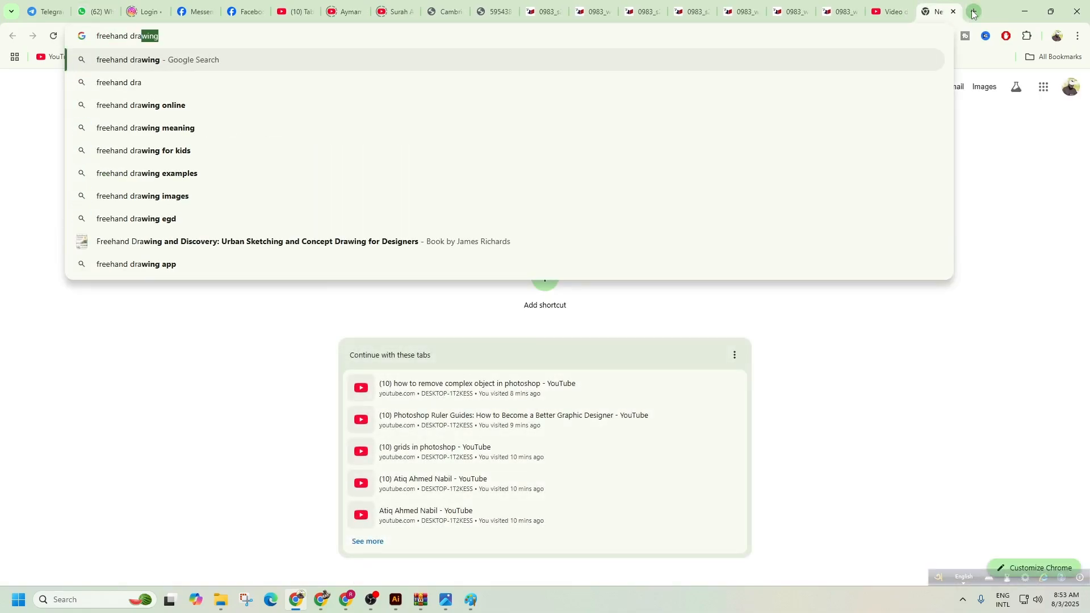
{"action": "type", "text": "wing shape"}
{"action": "key", "text": "Return"}
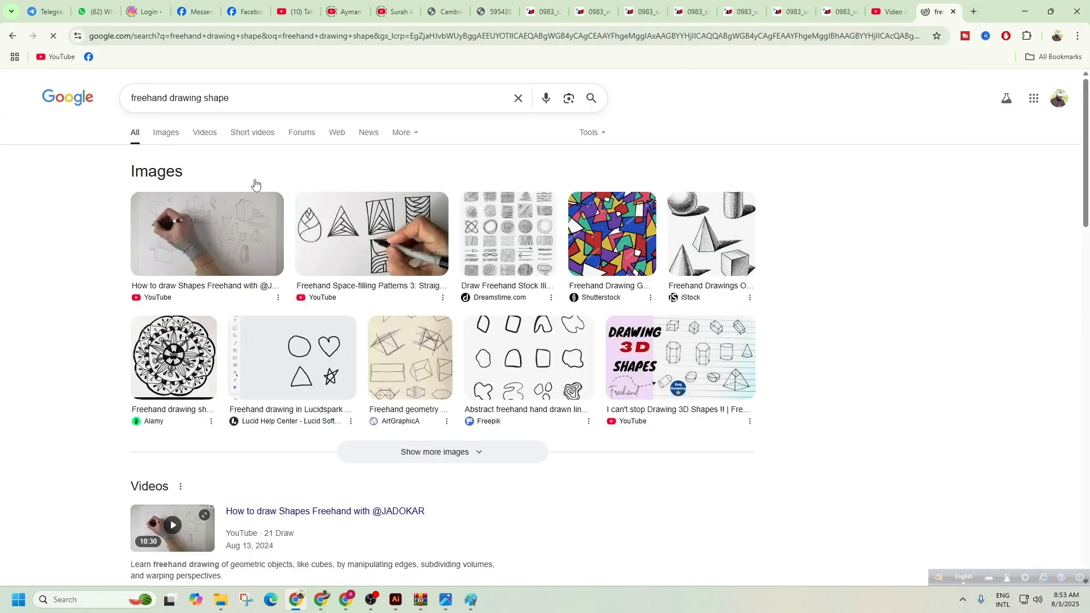
{"action": "left_click", "coordinate": [166, 134]}
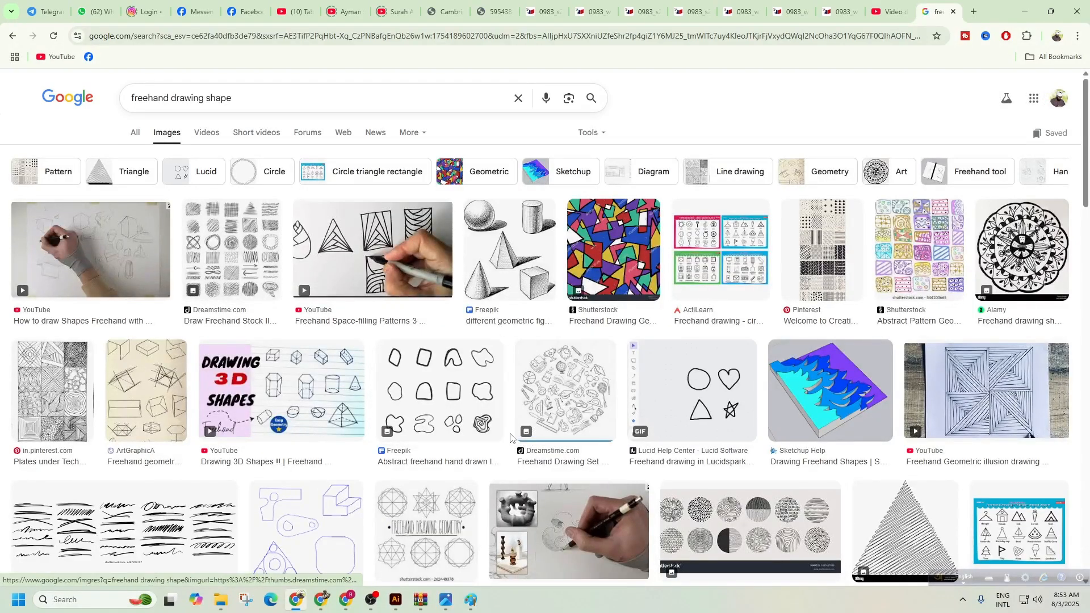
{"action": "scroll", "coordinate": [510, 438], "scroll_direction": "down", "scroll_amount": 7}
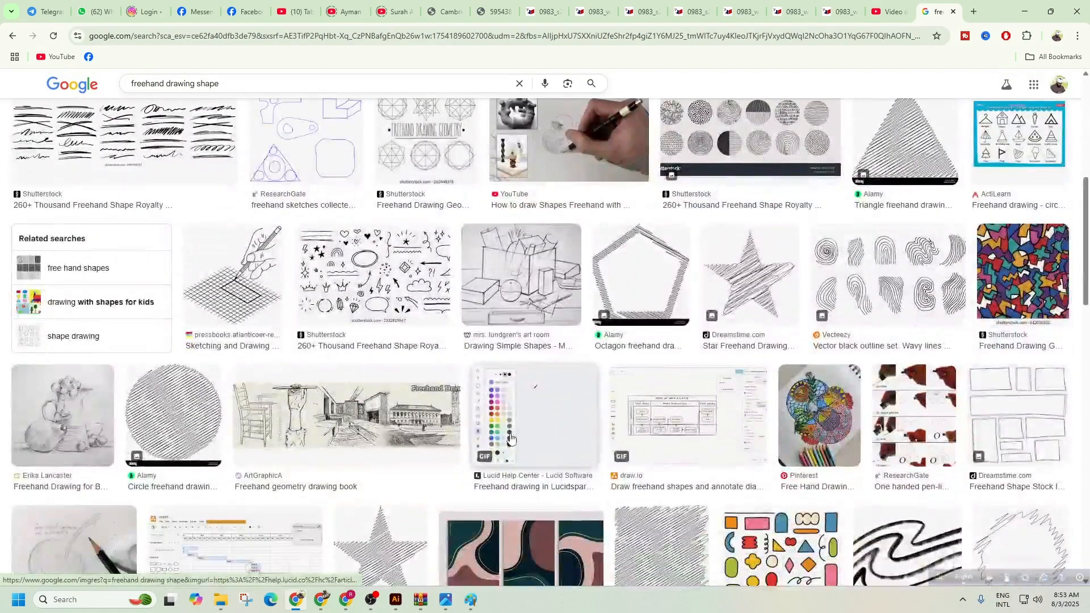
{"action": "scroll", "coordinate": [510, 437], "scroll_direction": "down", "scroll_amount": 5}
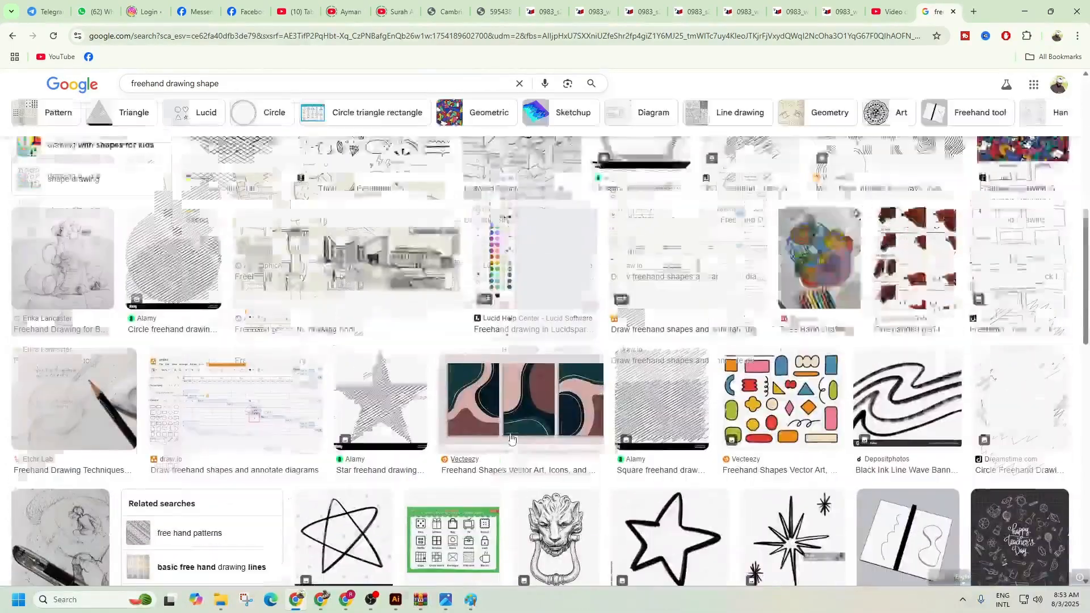
{"action": "scroll", "coordinate": [510, 438], "scroll_direction": "up", "scroll_amount": 12}
Refine the query to 'freehand chicken drawing shape' and preview the 'Hand drawn chicken 3 vector' image.
{"action": "left_click", "coordinate": [208, 98]}
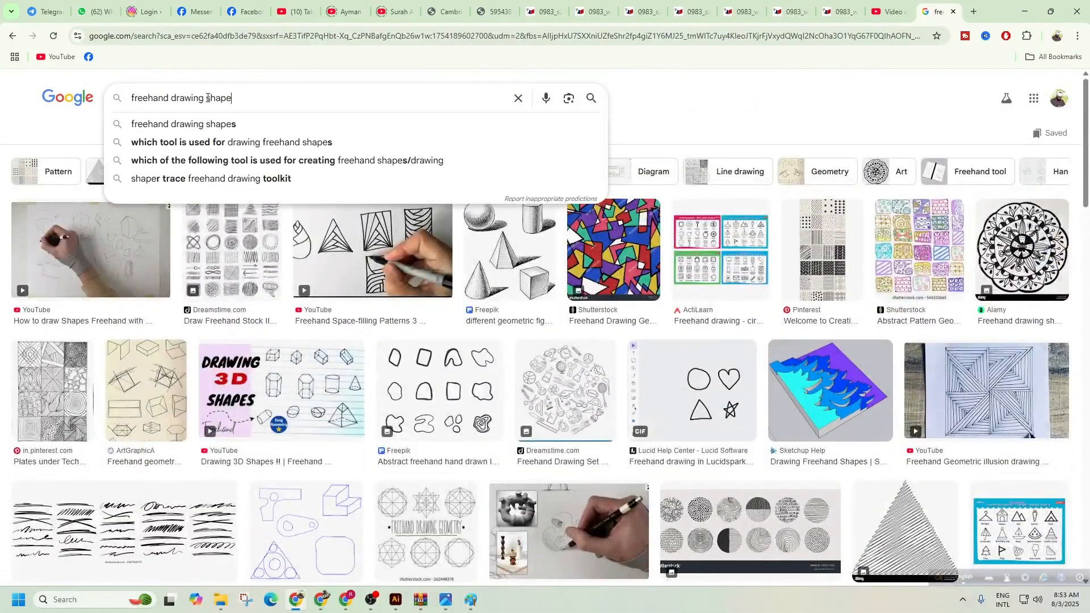
{"action": "left_click", "coordinate": [168, 98]}
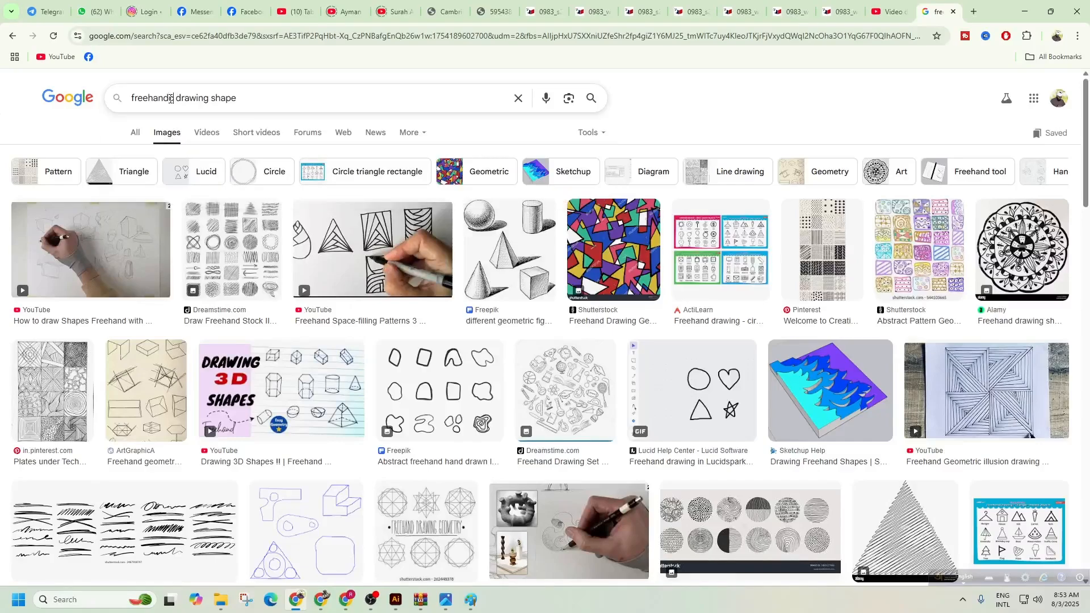
{"action": "left_click", "coordinate": [168, 99]}
{"action": "type", "text": "chicken"}
{"action": "key", "text": "Return"}
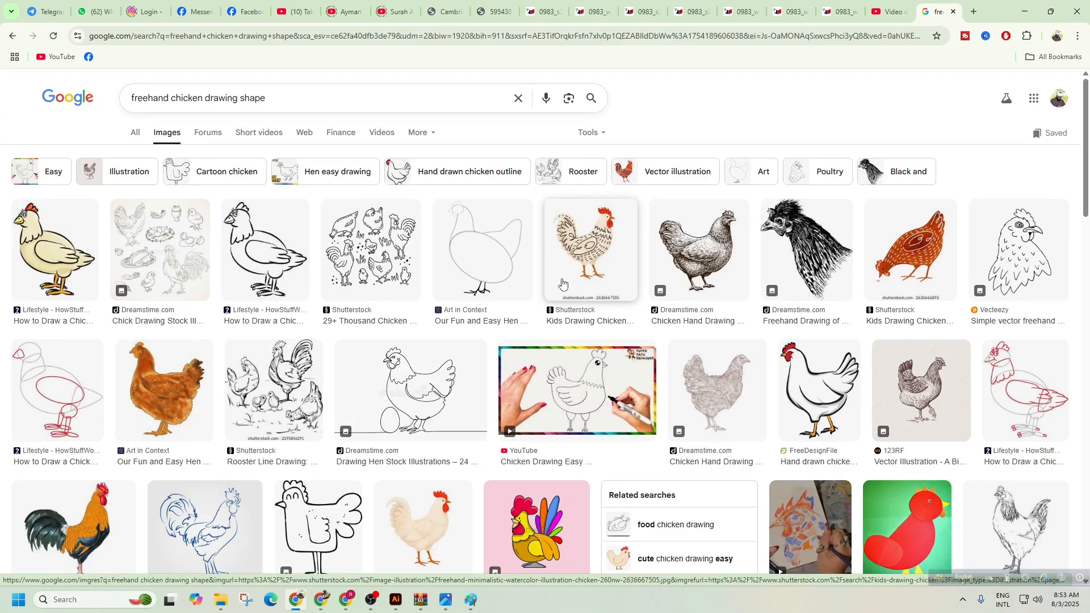
{"action": "scroll", "coordinate": [431, 329], "scroll_direction": "down", "scroll_amount": 3}
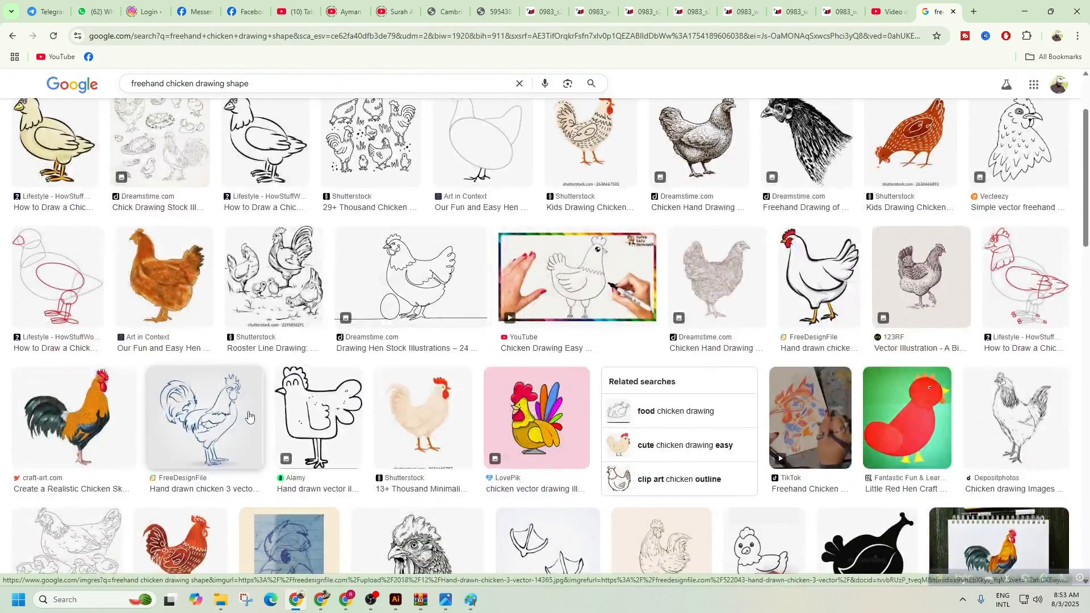
{"action": "left_click", "coordinate": [267, 392]}
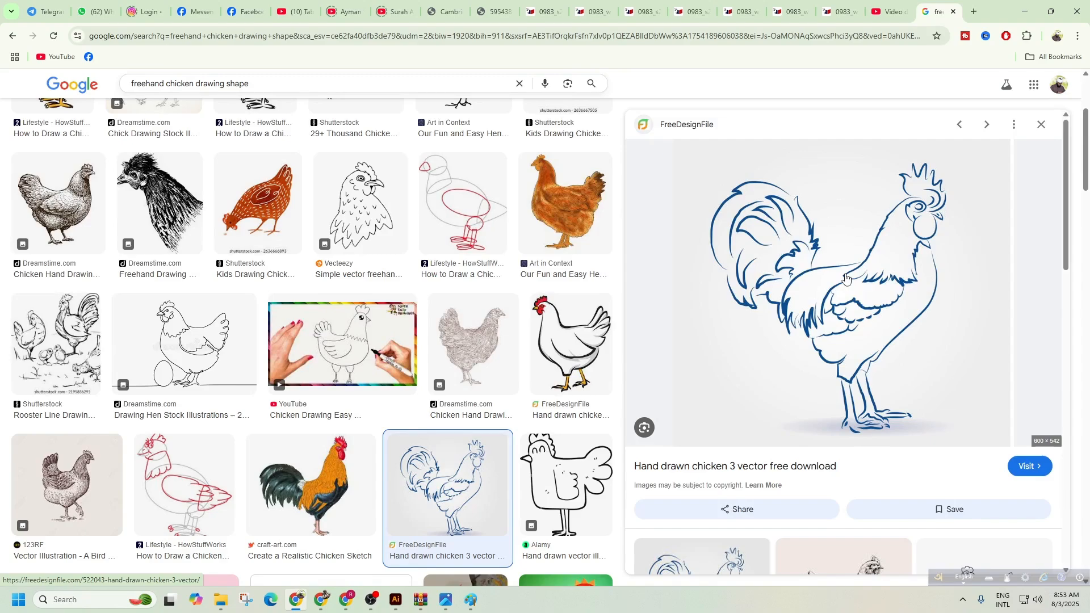
Save the rooster preview image to Downloads as Hand-drawn-chicken-3-vector-14365.jpg.
{"action": "right_click", "coordinate": [787, 249]}
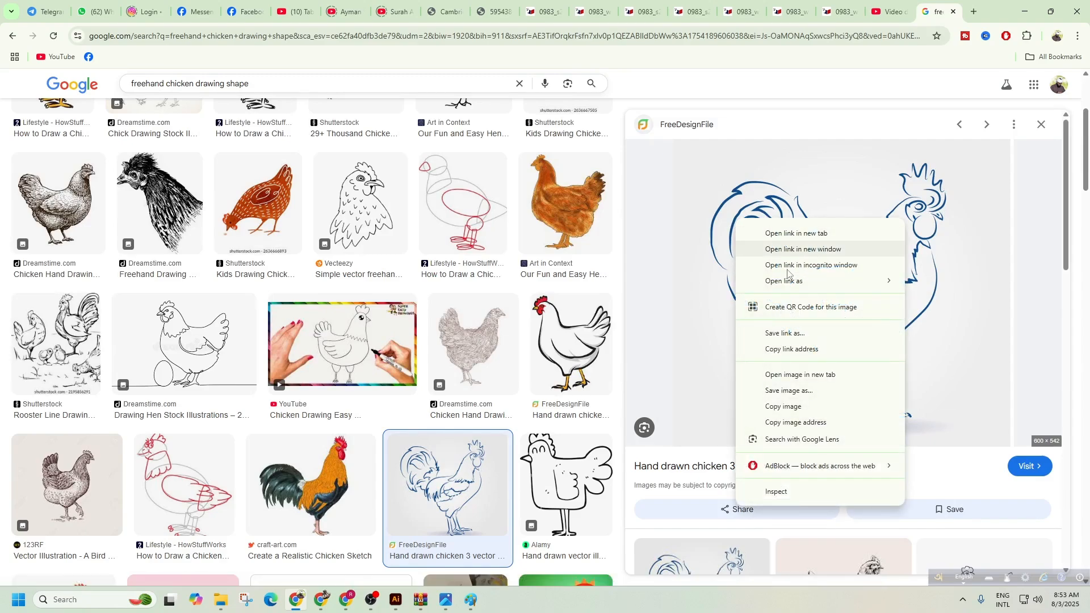
{"action": "left_click", "coordinate": [789, 390]}
{"action": "left_click", "coordinate": [59, 158]}
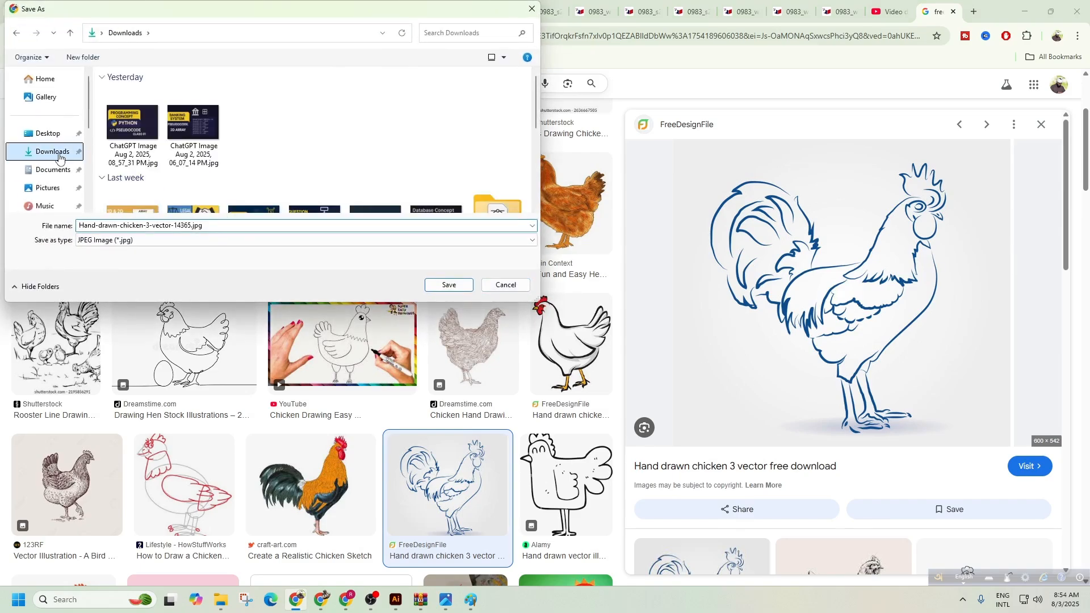
{"action": "left_click", "coordinate": [448, 284]}
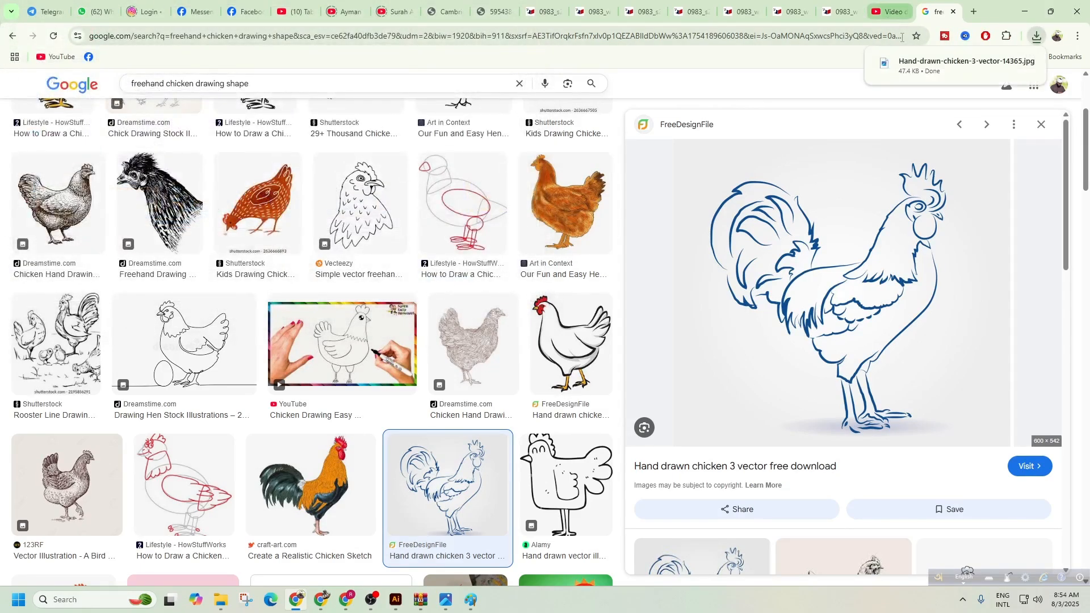
View the downloaded rooster in Photos, move the viewer aside, and return to Paint.
{"action": "left_click", "coordinate": [959, 66]}
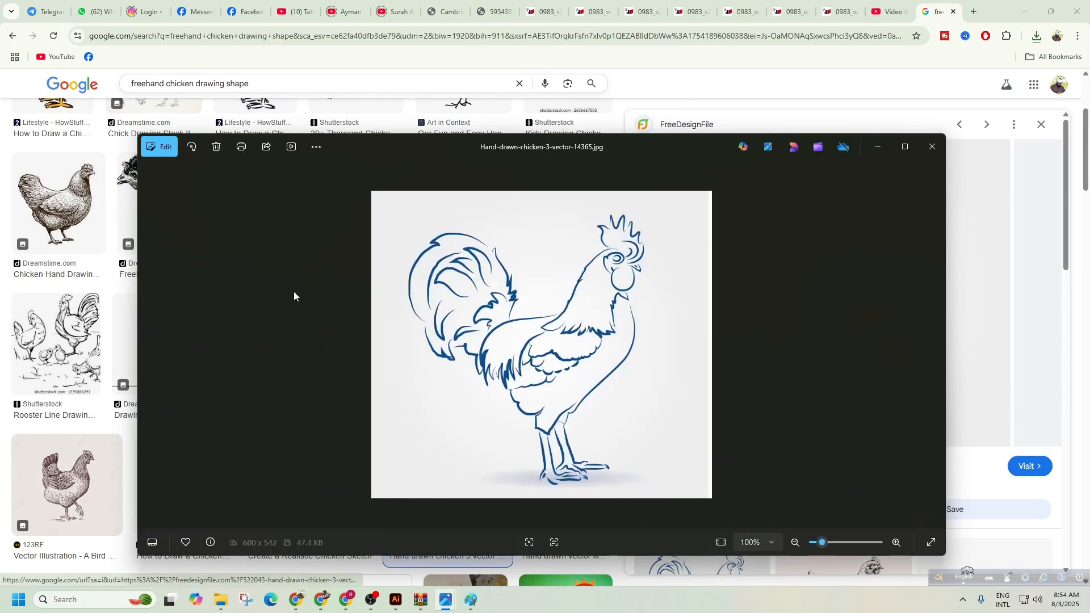
{"action": "left_click_drag", "start_coordinate": [140, 282], "coordinate": [462, 265]}
{"action": "left_click_drag", "start_coordinate": [750, 155], "coordinate": [886, 51]}
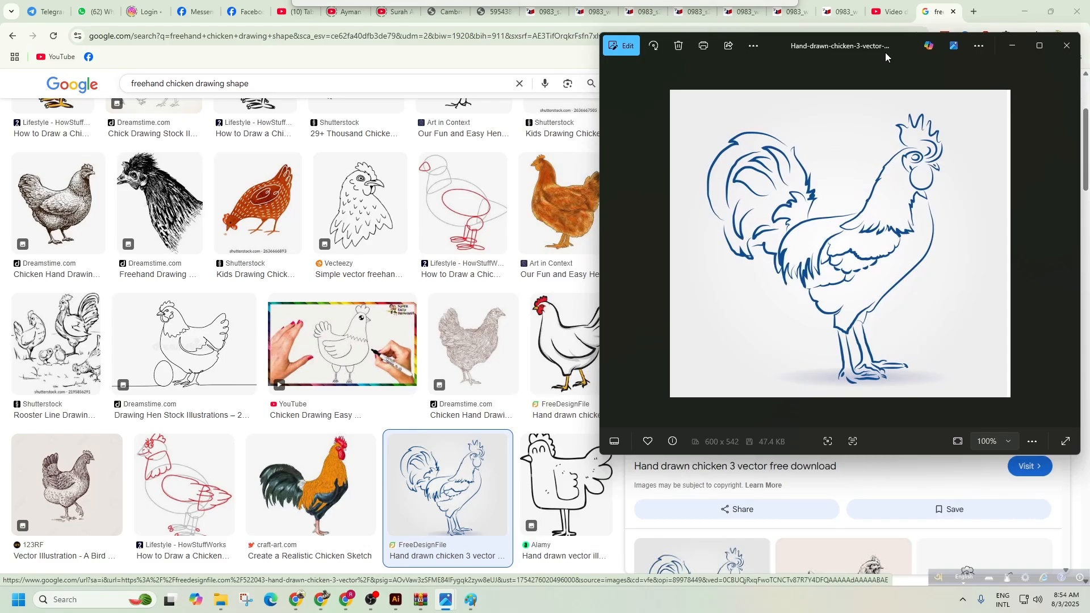
{"action": "left_click", "coordinate": [472, 600]}
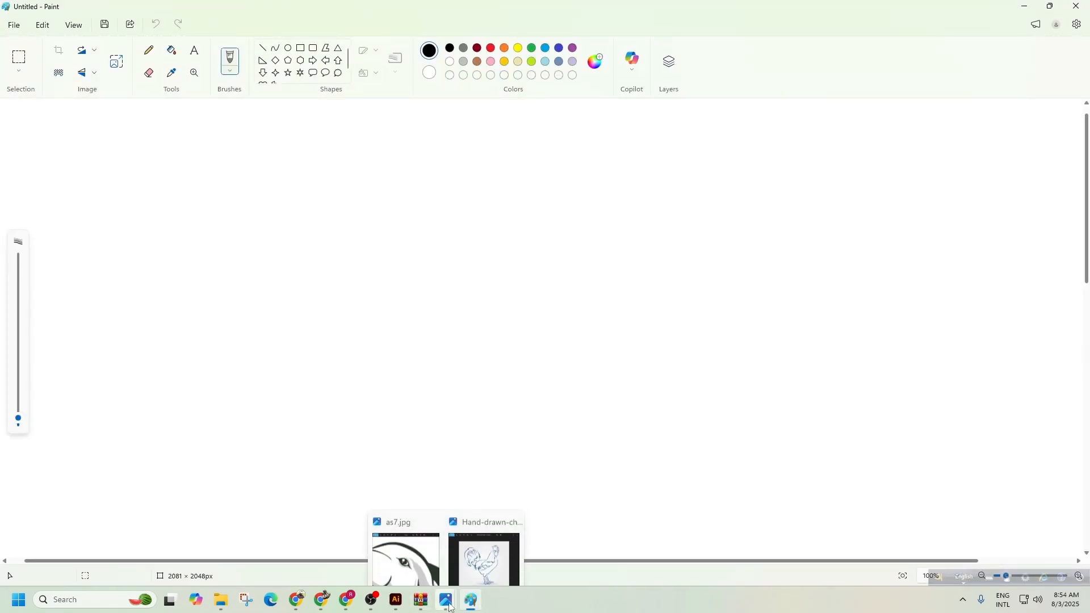
Open Hand-drawn-chicken-3-vector-14365.jpg from Downloads in Paint.
{"action": "scroll", "coordinate": [441, 264], "scroll_direction": "down", "scroll_amount": 3}
{"action": "scroll", "coordinate": [441, 264], "scroll_direction": "down", "scroll_amount": 1}
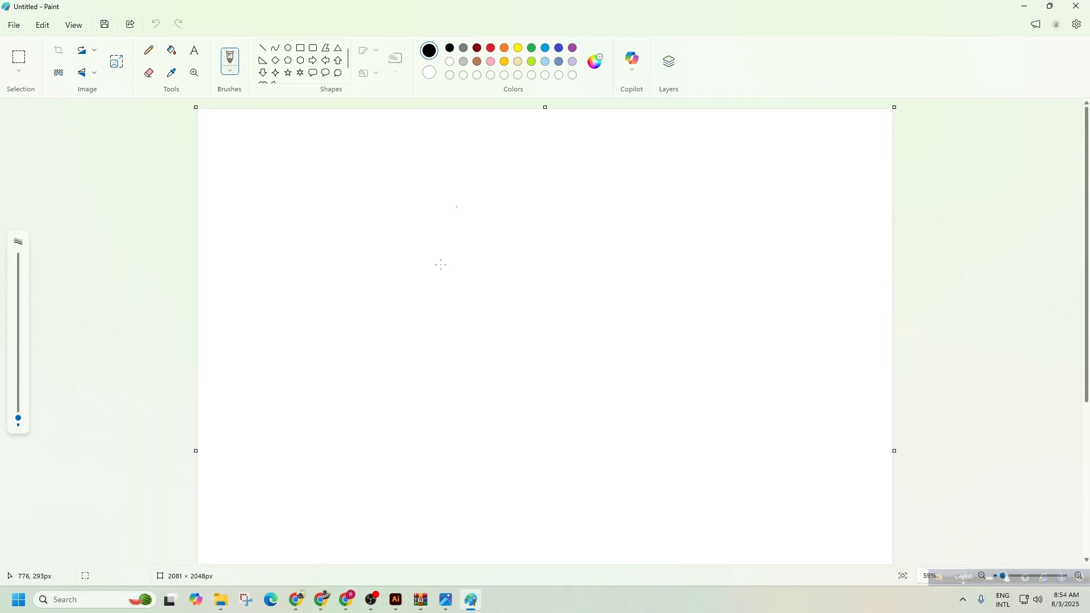
{"action": "scroll", "coordinate": [440, 264], "scroll_direction": "down", "scroll_amount": 1}
{"action": "left_click", "coordinate": [14, 25]}
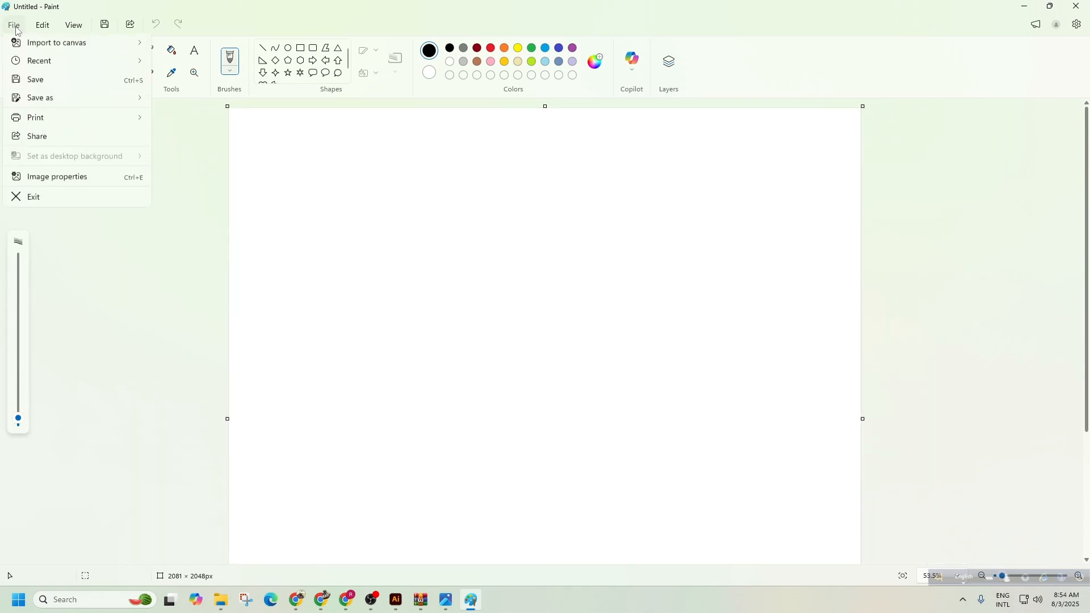
{"action": "left_click", "coordinate": [38, 63]}
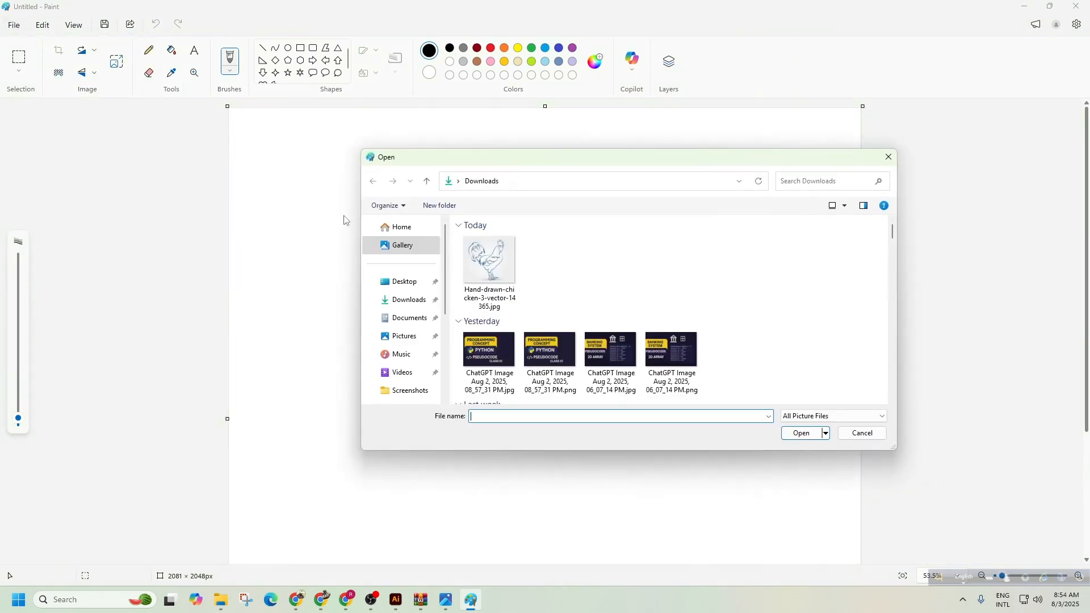
{"action": "left_click", "coordinate": [479, 281]}
{"action": "left_click", "coordinate": [798, 434]}
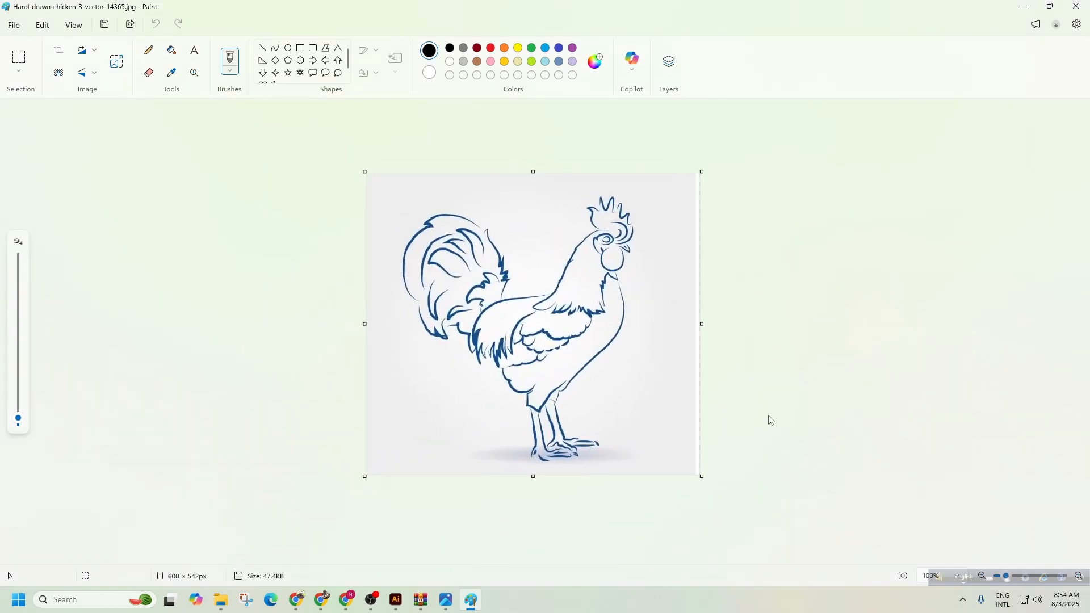
Extend the canvas right, up, down and left to 2457 × 1696 px.
{"action": "scroll", "coordinate": [670, 375], "scroll_direction": "down", "scroll_amount": 6}
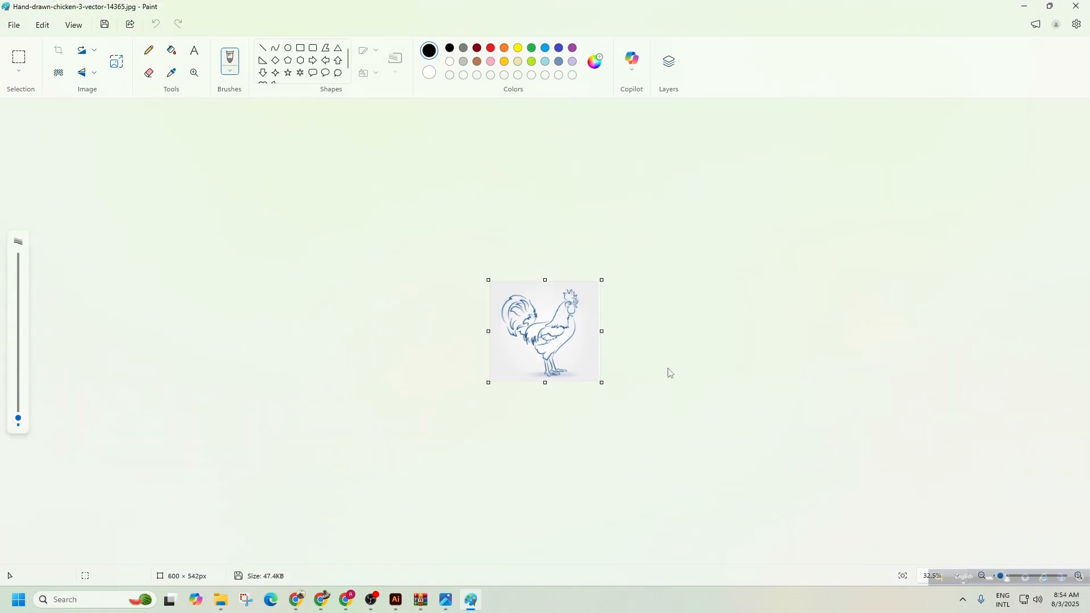
{"action": "left_click_drag", "start_coordinate": [595, 332], "coordinate": [821, 332]}
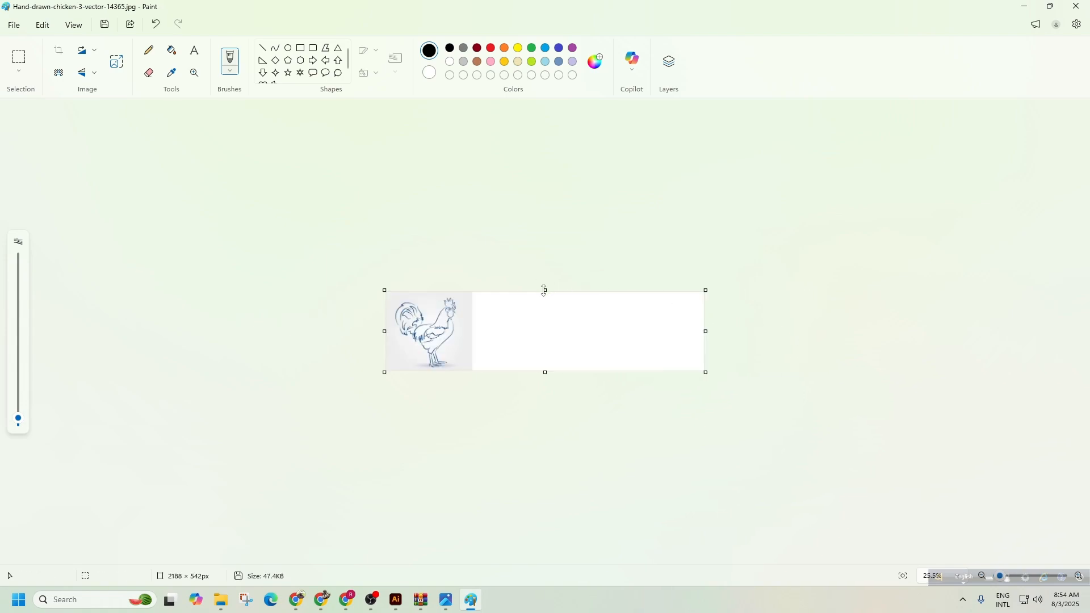
{"action": "left_click_drag", "start_coordinate": [545, 290], "coordinate": [546, 219]}
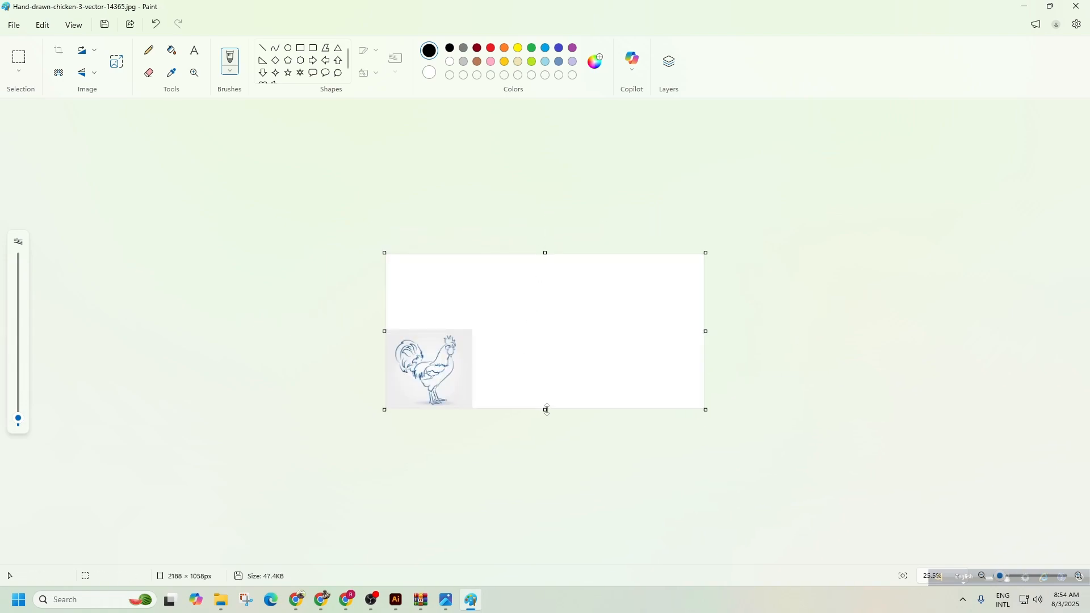
{"action": "left_click_drag", "start_coordinate": [547, 410], "coordinate": [547, 503]}
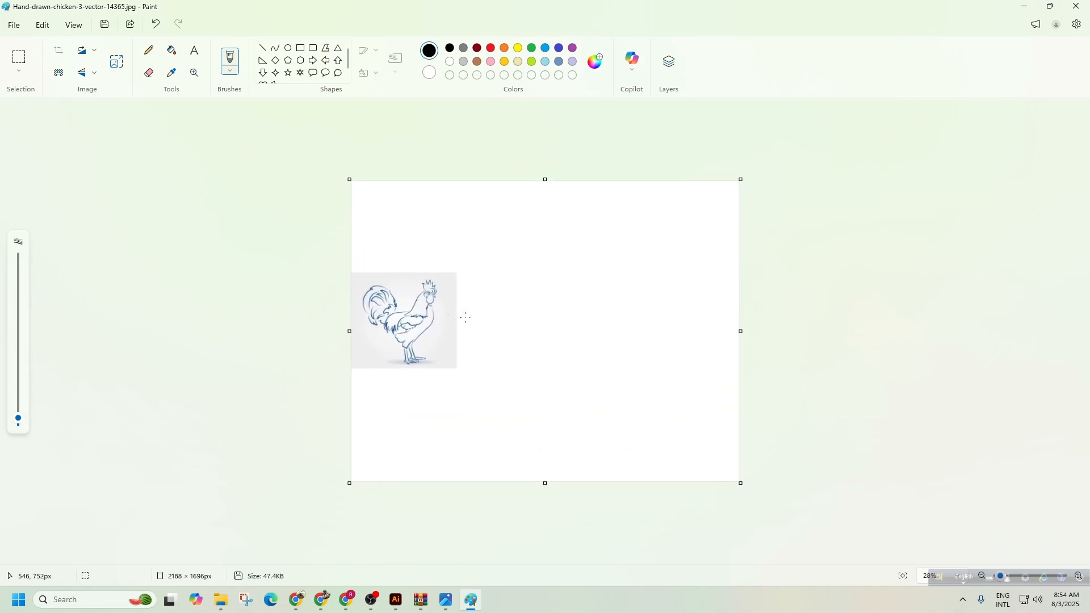
{"action": "scroll", "coordinate": [467, 318], "scroll_direction": "up", "scroll_amount": 3, "text": "ctrl"}
{"action": "left_click_drag", "start_coordinate": [164, 345], "coordinate": [69, 345]}
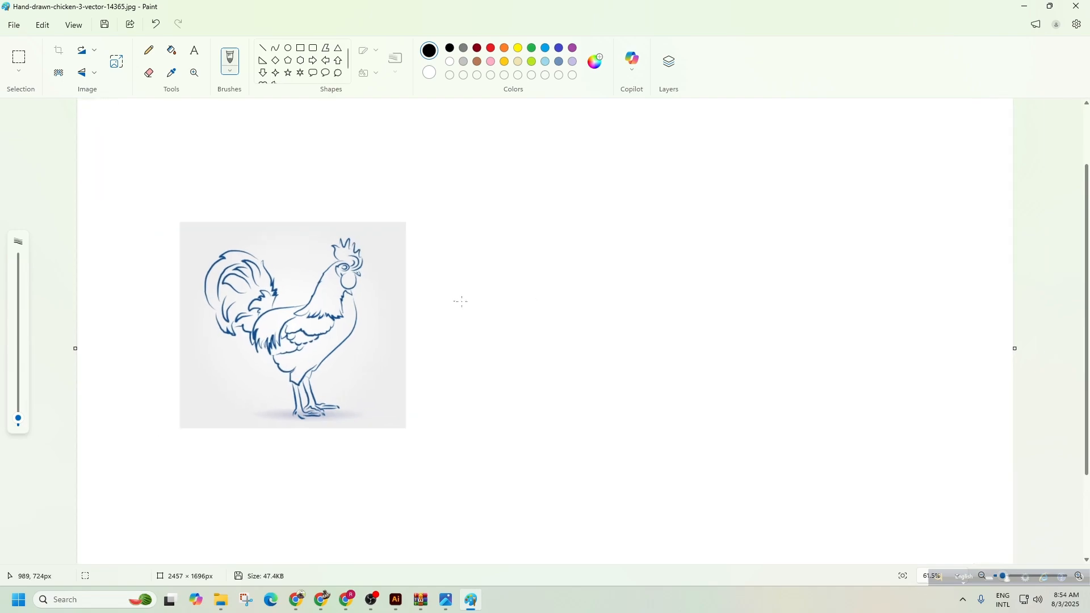
{"action": "scroll", "coordinate": [462, 302], "scroll_direction": "up", "scroll_amount": 1, "text": "ctrl"}
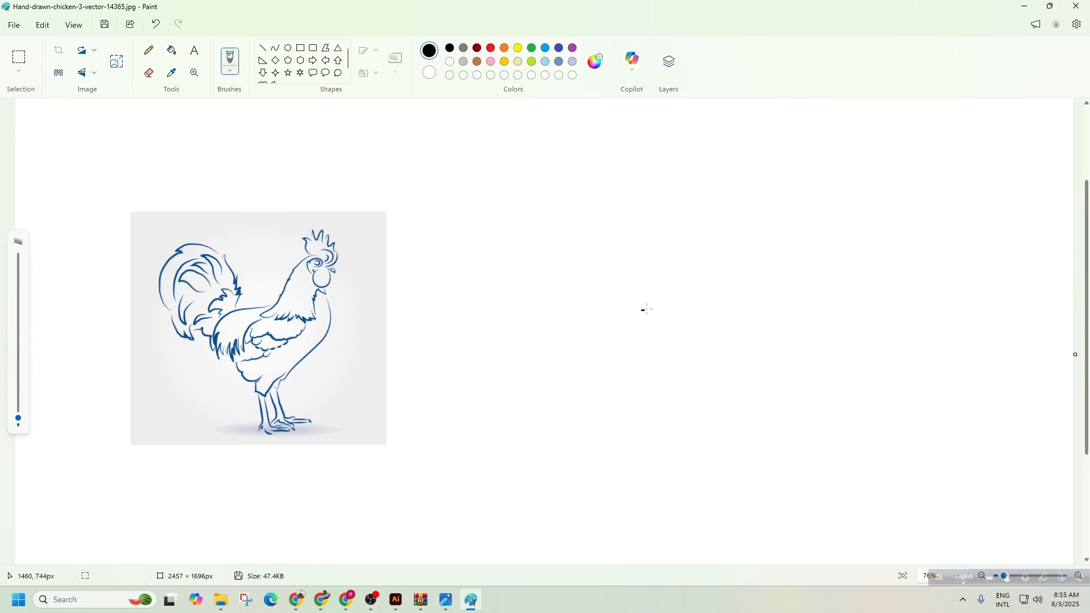
Pencil-draw the rooster's neck, comb, eye and beak, undoing a bad wattle stroke.
{"action": "mouse_move", "coordinate": [647, 310]}
{"action": "left_mouse_down"}
{"action": "mouse_move", "coordinate": [680, 293]}
{"action": "mouse_move", "coordinate": [720, 234]}
{"action": "mouse_move", "coordinate": [732, 235]}
{"action": "left_mouse_up"}
{"action": "mouse_move", "coordinate": [722, 220]}
{"action": "left_mouse_down"}
{"action": "mouse_move", "coordinate": [704, 199]}
{"action": "mouse_move", "coordinate": [753, 205]}
{"action": "mouse_move", "coordinate": [760, 235]}
{"action": "mouse_move", "coordinate": [748, 243]}
{"action": "left_mouse_up"}
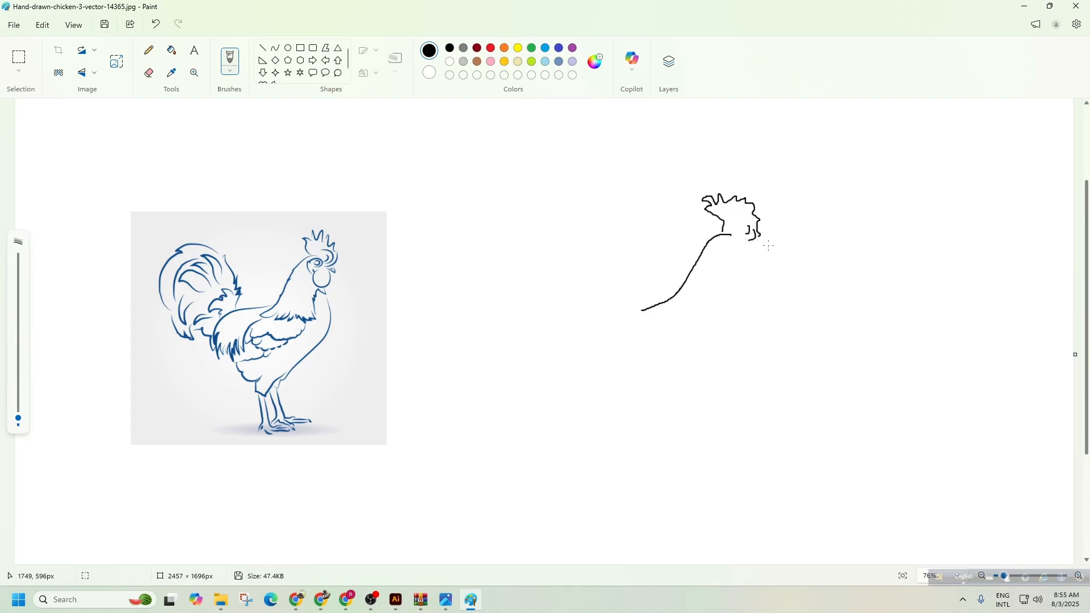
{"action": "mouse_move", "coordinate": [771, 230]}
{"action": "left_mouse_down"}
{"action": "mouse_move", "coordinate": [755, 255]}
{"action": "mouse_move", "coordinate": [781, 268]}
{"action": "mouse_move", "coordinate": [768, 267]}
{"action": "left_mouse_up"}
{"action": "mouse_move", "coordinate": [764, 264]}
{"action": "left_mouse_down"}
{"action": "mouse_move", "coordinate": [780, 269]}
{"action": "mouse_move", "coordinate": [761, 294]}
{"action": "mouse_move", "coordinate": [770, 284]}
{"action": "mouse_move", "coordinate": [754, 292]}
{"action": "mouse_move", "coordinate": [745, 277]}
{"action": "mouse_move", "coordinate": [754, 289]}
{"action": "left_mouse_up"}
{"action": "key", "text": "ctrl+z"}
{"action": "mouse_move", "coordinate": [735, 256]}
{"action": "left_mouse_down"}
{"action": "mouse_move", "coordinate": [755, 261]}
{"action": "mouse_move", "coordinate": [744, 260]}
{"action": "left_mouse_up"}
Draw the rooster's curving breast, back line and jagged tail feathers.
{"action": "mouse_move", "coordinate": [751, 293]}
{"action": "left_mouse_down"}
{"action": "mouse_move", "coordinate": [768, 345]}
{"action": "mouse_move", "coordinate": [755, 382]}
{"action": "mouse_move", "coordinate": [624, 454]}
{"action": "left_mouse_up"}
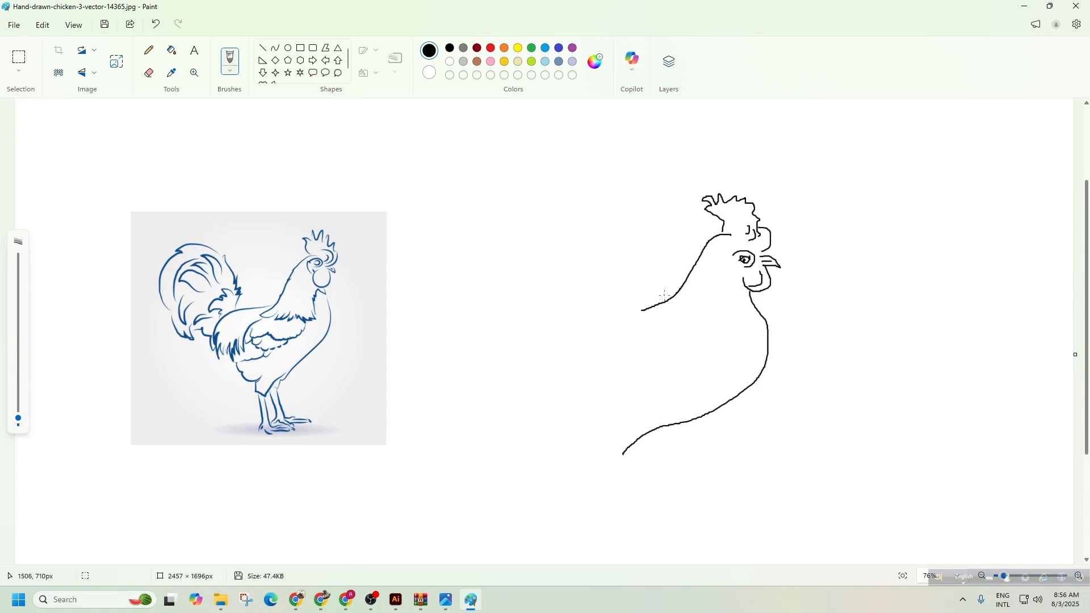
{"action": "mouse_move", "coordinate": [664, 301]}
{"action": "left_mouse_down"}
{"action": "mouse_move", "coordinate": [571, 329]}
{"action": "mouse_move", "coordinate": [542, 379]}
{"action": "left_mouse_up"}
{"action": "mouse_move", "coordinate": [574, 320]}
{"action": "left_mouse_down"}
{"action": "mouse_move", "coordinate": [566, 282]}
{"action": "mouse_move", "coordinate": [540, 276]}
{"action": "mouse_move", "coordinate": [525, 242]}
{"action": "mouse_move", "coordinate": [488, 232]}
{"action": "mouse_move", "coordinate": [440, 253]}
{"action": "mouse_move", "coordinate": [412, 324]}
{"action": "mouse_move", "coordinate": [443, 291]}
{"action": "mouse_move", "coordinate": [481, 278]}
{"action": "mouse_move", "coordinate": [436, 311]}
{"action": "mouse_move", "coordinate": [417, 387]}
{"action": "mouse_move", "coordinate": [455, 322]}
{"action": "mouse_move", "coordinate": [500, 310]}
{"action": "left_mouse_up"}
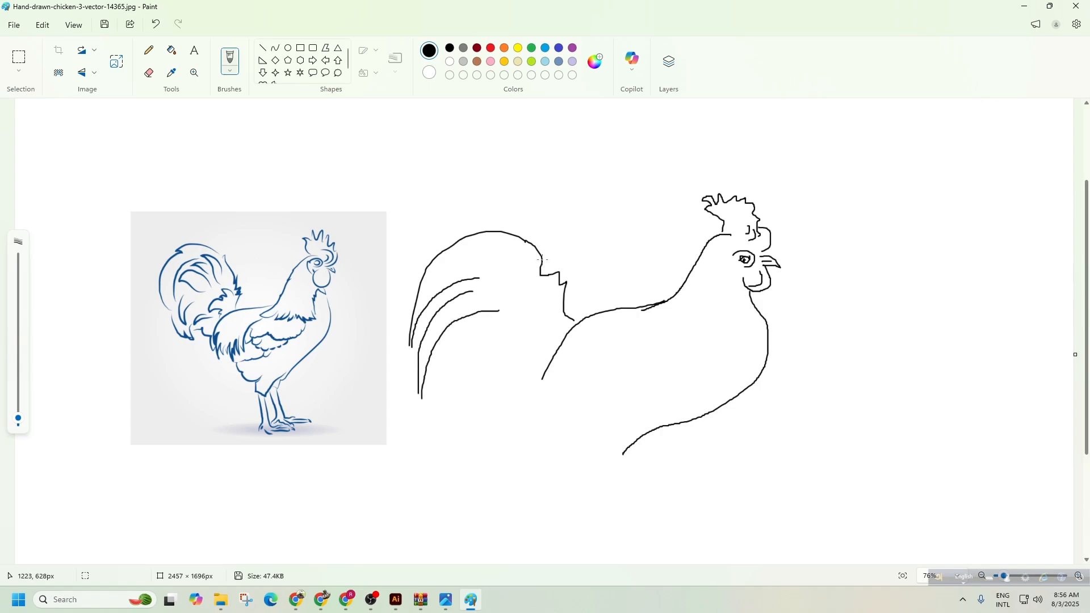
{"action": "mouse_move", "coordinate": [572, 302]}
{"action": "left_mouse_down"}
{"action": "mouse_move", "coordinate": [578, 274]}
{"action": "mouse_move", "coordinate": [532, 239]}
{"action": "mouse_move", "coordinate": [558, 242]}
{"action": "mouse_move", "coordinate": [577, 261]}
{"action": "mouse_move", "coordinate": [578, 322]}
{"action": "left_mouse_up"}
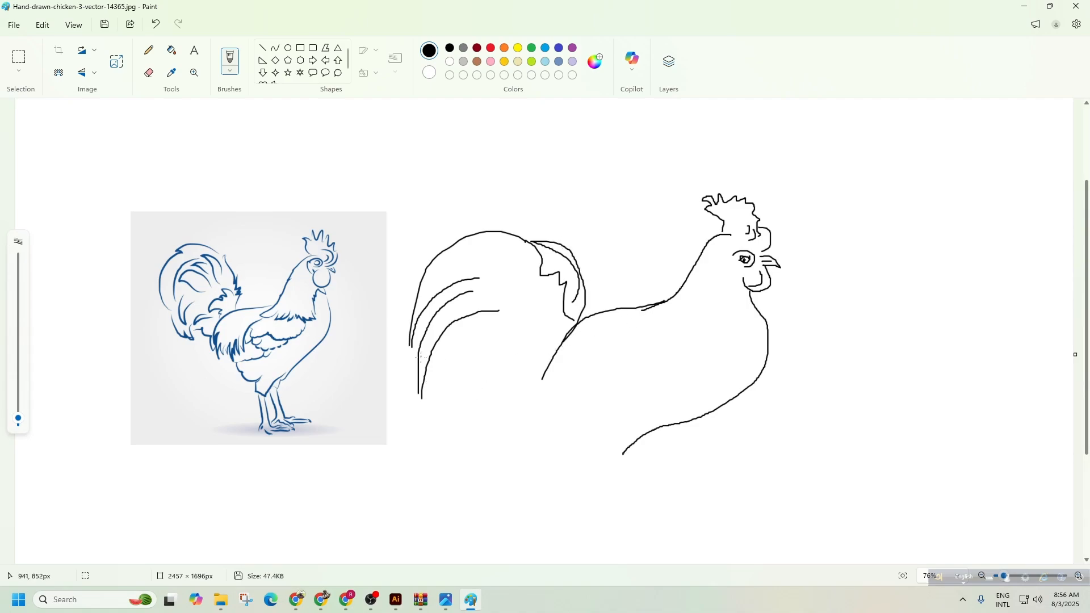
{"action": "mouse_move", "coordinate": [431, 360]}
{"action": "left_mouse_down"}
{"action": "mouse_move", "coordinate": [473, 338]}
{"action": "mouse_move", "coordinate": [452, 362]}
{"action": "mouse_move", "coordinate": [487, 352]}
{"action": "mouse_move", "coordinate": [478, 369]}
{"action": "mouse_move", "coordinate": [526, 385]}
{"action": "mouse_move", "coordinate": [509, 413]}
{"action": "mouse_move", "coordinate": [545, 395]}
{"action": "mouse_move", "coordinate": [581, 416]}
{"action": "left_mouse_up"}
{"action": "scroll", "coordinate": [585, 414], "scroll_direction": "down", "scroll_amount": 3}
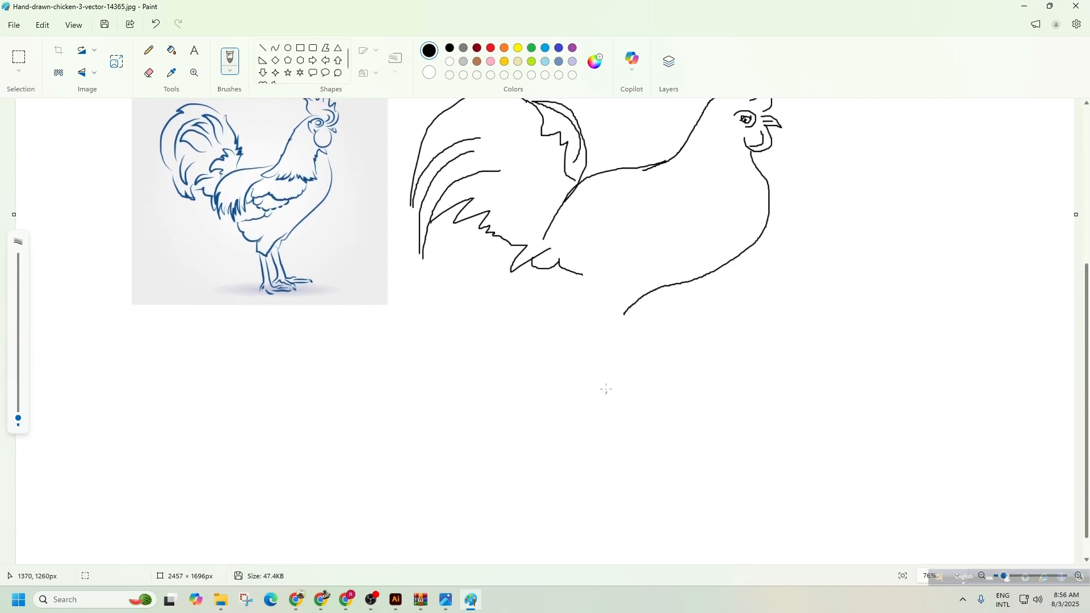
Draw the rooster's two legs with clawed toes, redoing stray strokes.
{"action": "left_click_drag", "start_coordinate": [580, 275], "coordinate": [592, 302]}
{"action": "scroll", "coordinate": [595, 315], "scroll_direction": "up", "scroll_amount": 2}
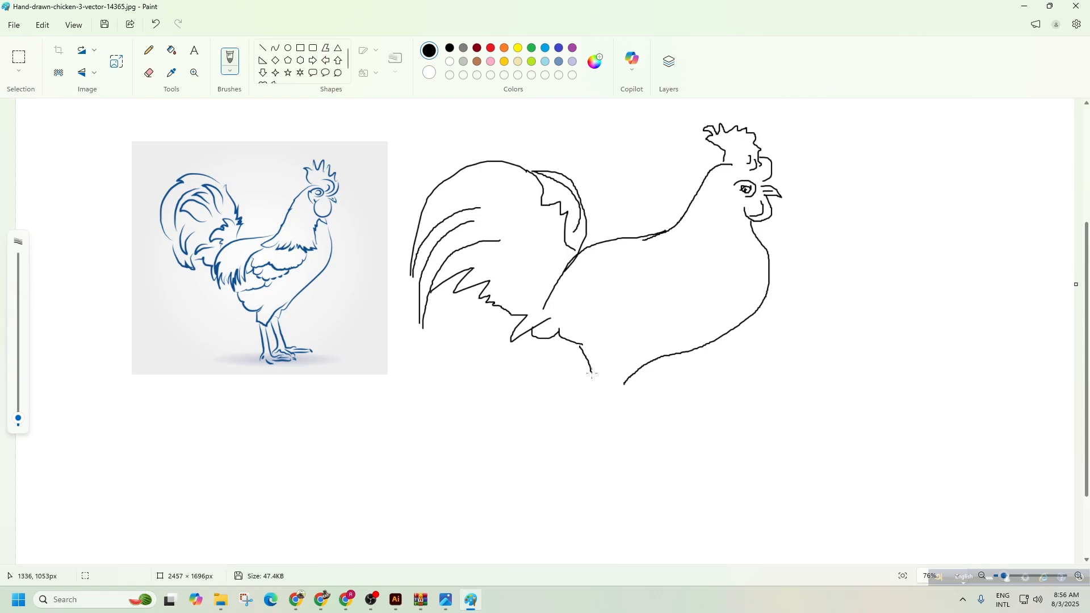
{"action": "mouse_move", "coordinate": [592, 375]}
{"action": "left_mouse_down"}
{"action": "mouse_move", "coordinate": [600, 430]}
{"action": "mouse_move", "coordinate": [588, 438]}
{"action": "left_mouse_up"}
{"action": "key", "text": "ctrl+z"}
{"action": "mouse_move", "coordinate": [593, 380]}
{"action": "left_mouse_down"}
{"action": "mouse_move", "coordinate": [596, 420]}
{"action": "mouse_move", "coordinate": [582, 435]}
{"action": "mouse_move", "coordinate": [631, 425]}
{"action": "mouse_move", "coordinate": [640, 437]}
{"action": "mouse_move", "coordinate": [608, 428]}
{"action": "mouse_move", "coordinate": [638, 439]}
{"action": "mouse_move", "coordinate": [616, 437]}
{"action": "left_mouse_up"}
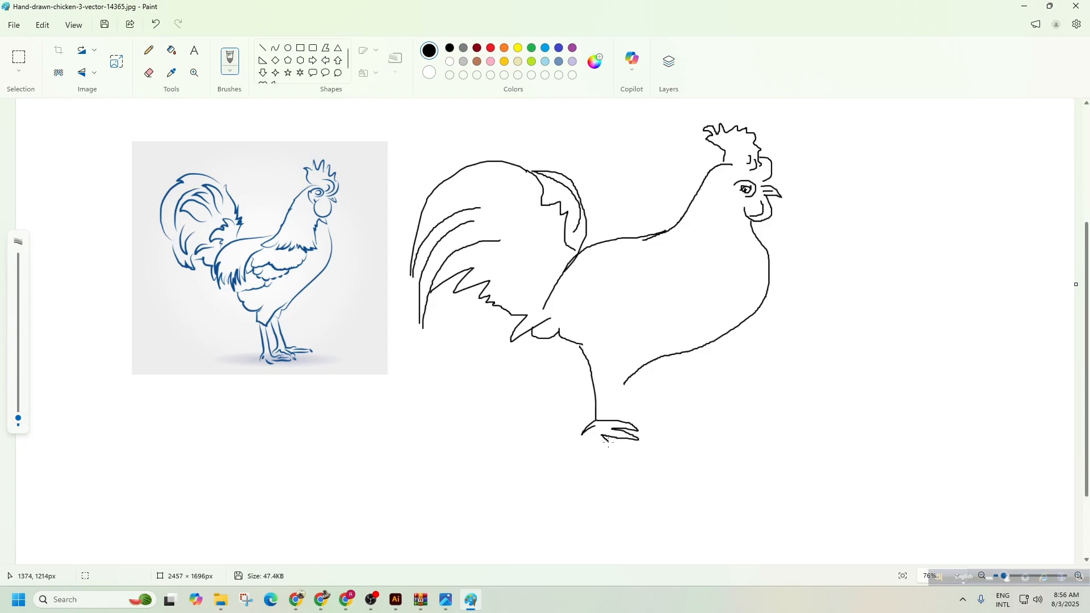
{"action": "left_click_drag", "start_coordinate": [598, 432], "coordinate": [602, 439]}
{"action": "left_click_drag", "start_coordinate": [603, 379], "coordinate": [612, 425]}
{"action": "left_click_drag", "start_coordinate": [625, 393], "coordinate": [630, 411]}
{"action": "key", "text": "ctrl+z"}
{"action": "mouse_move", "coordinate": [624, 377]}
{"action": "left_mouse_down"}
{"action": "mouse_move", "coordinate": [625, 410]}
{"action": "mouse_move", "coordinate": [669, 412]}
{"action": "mouse_move", "coordinate": [642, 416]}
{"action": "mouse_move", "coordinate": [658, 425]}
{"action": "mouse_move", "coordinate": [637, 419]}
{"action": "mouse_move", "coordinate": [652, 430]}
{"action": "mouse_move", "coordinate": [633, 426]}
{"action": "left_mouse_up"}
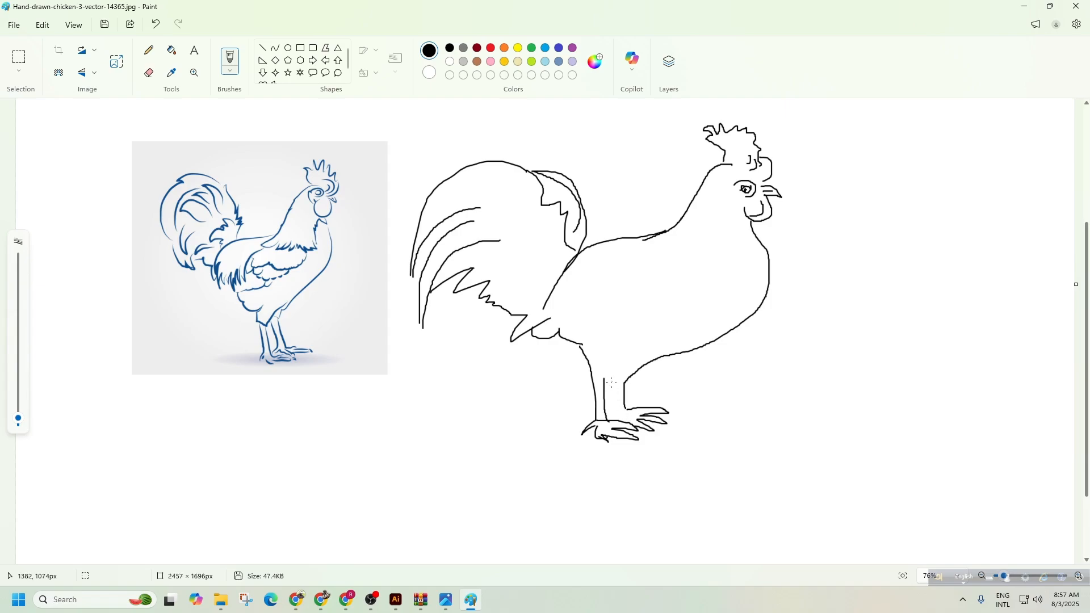
{"action": "left_click_drag", "start_coordinate": [613, 377], "coordinate": [609, 423]}
{"action": "mouse_move", "coordinate": [600, 380]}
{"action": "left_mouse_down"}
{"action": "mouse_move", "coordinate": [627, 356]}
{"action": "mouse_move", "coordinate": [608, 374]}
{"action": "left_mouse_up"}
Add the wing outline with a feather arc, a feather mark below it, and the thigh.
{"action": "mouse_move", "coordinate": [675, 231]}
{"action": "left_mouse_down"}
{"action": "mouse_move", "coordinate": [658, 280]}
{"action": "mouse_move", "coordinate": [577, 294]}
{"action": "left_mouse_up"}
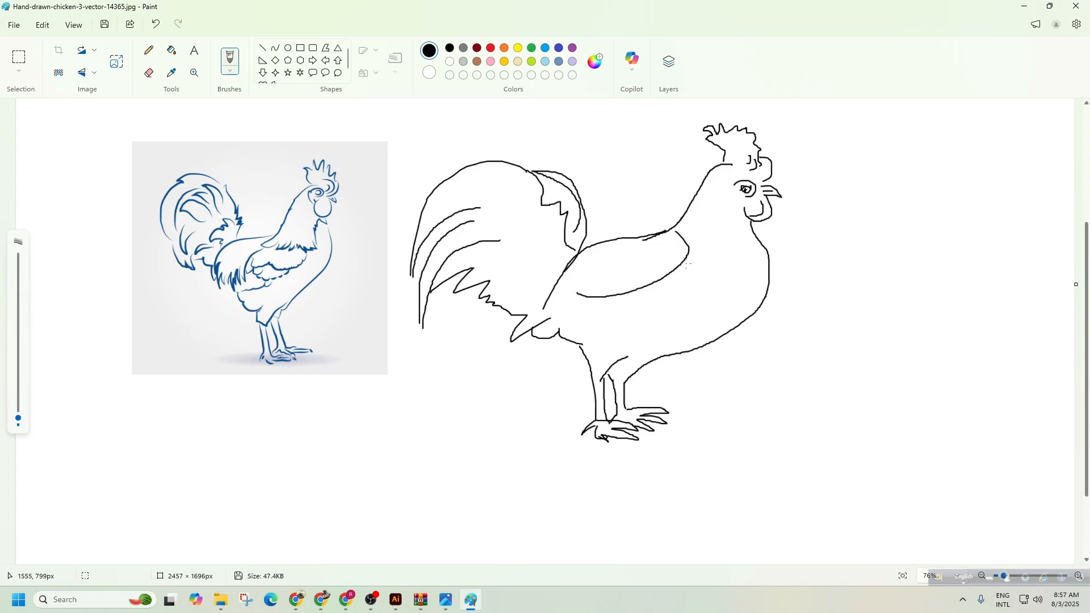
{"action": "mouse_move", "coordinate": [687, 264]}
{"action": "left_mouse_down"}
{"action": "mouse_move", "coordinate": [584, 312]}
{"action": "mouse_move", "coordinate": [571, 304]}
{"action": "left_mouse_up"}
{"action": "mouse_move", "coordinate": [662, 250]}
{"action": "left_mouse_down"}
{"action": "mouse_move", "coordinate": [669, 264]}
{"action": "mouse_move", "coordinate": [587, 271]}
{"action": "mouse_move", "coordinate": [558, 318]}
{"action": "left_mouse_up"}
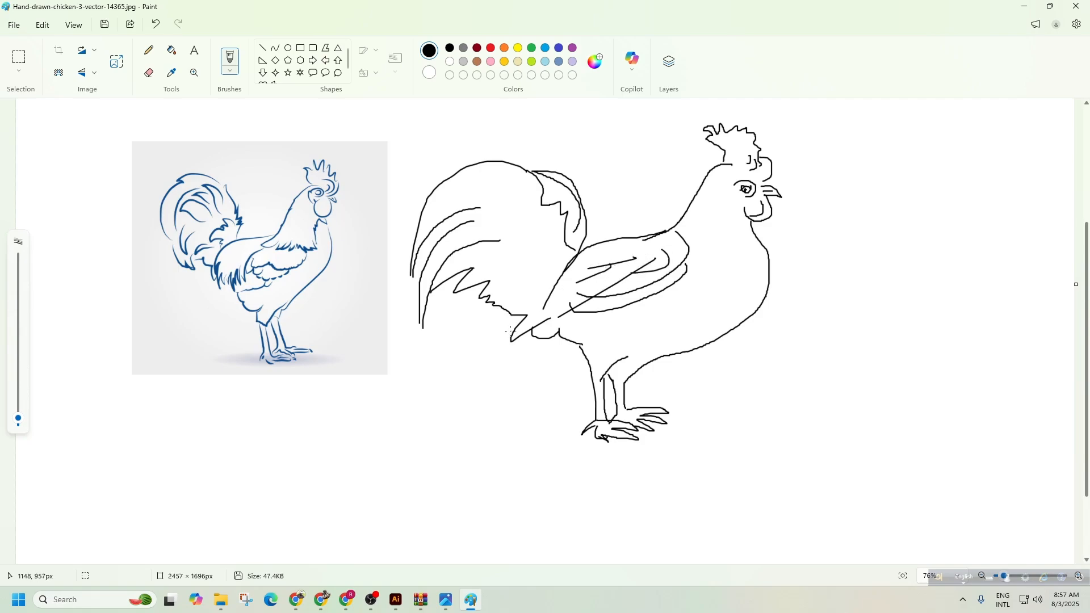
{"action": "scroll", "coordinate": [715, 319], "scroll_direction": "up", "scroll_amount": 2}
{"action": "scroll", "coordinate": [712, 311], "scroll_direction": "down", "scroll_amount": 2}
{"action": "scroll", "coordinate": [517, 277], "scroll_direction": "up", "scroll_amount": 1}
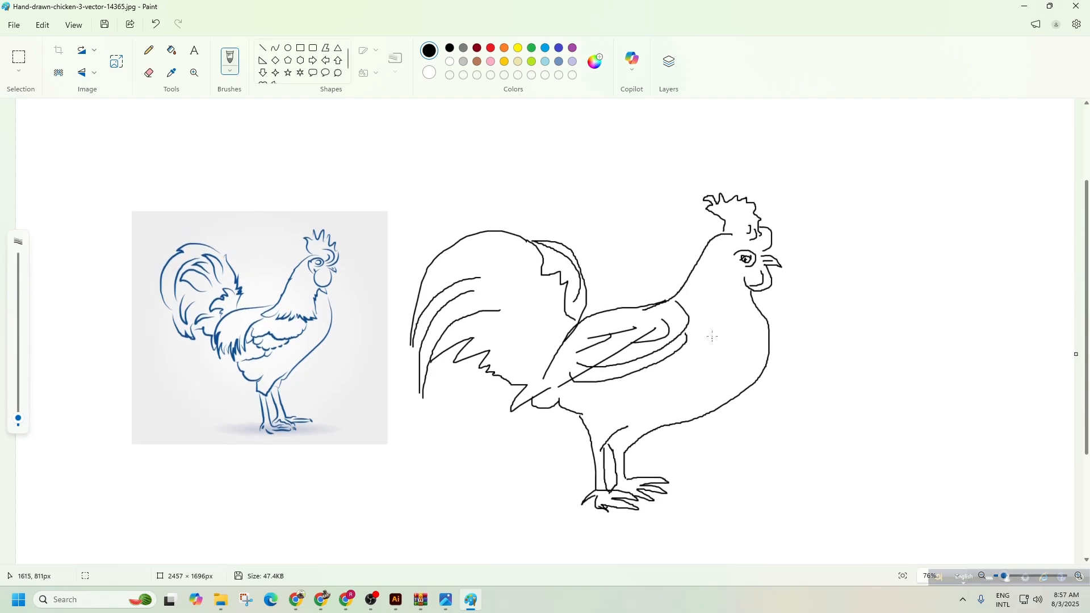
{"action": "mouse_move", "coordinate": [702, 331]}
{"action": "left_mouse_down"}
{"action": "mouse_move", "coordinate": [709, 393]}
{"action": "mouse_move", "coordinate": [651, 389]}
{"action": "mouse_move", "coordinate": [652, 412]}
{"action": "mouse_move", "coordinate": [626, 410]}
{"action": "left_mouse_up"}
{"action": "left_click_drag", "start_coordinate": [583, 389], "coordinate": [602, 426]}
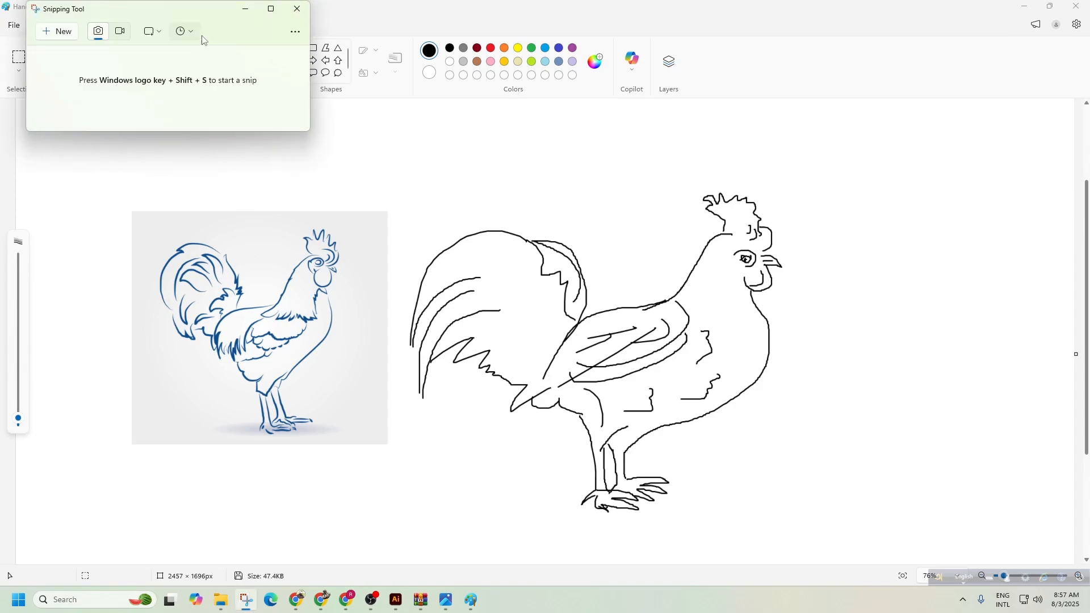
Snip the rooster sketch and save it to the Desktop as 'rooster drawing' PNG.
{"action": "left_click", "coordinate": [47, 31]}
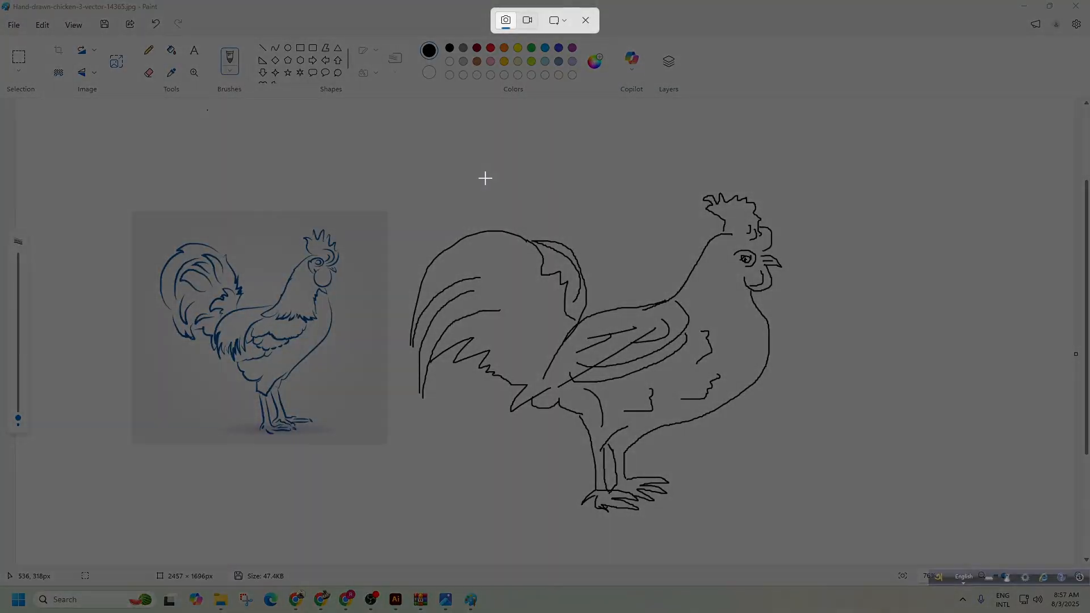
{"action": "left_click_drag", "start_coordinate": [812, 160], "coordinate": [403, 524]}
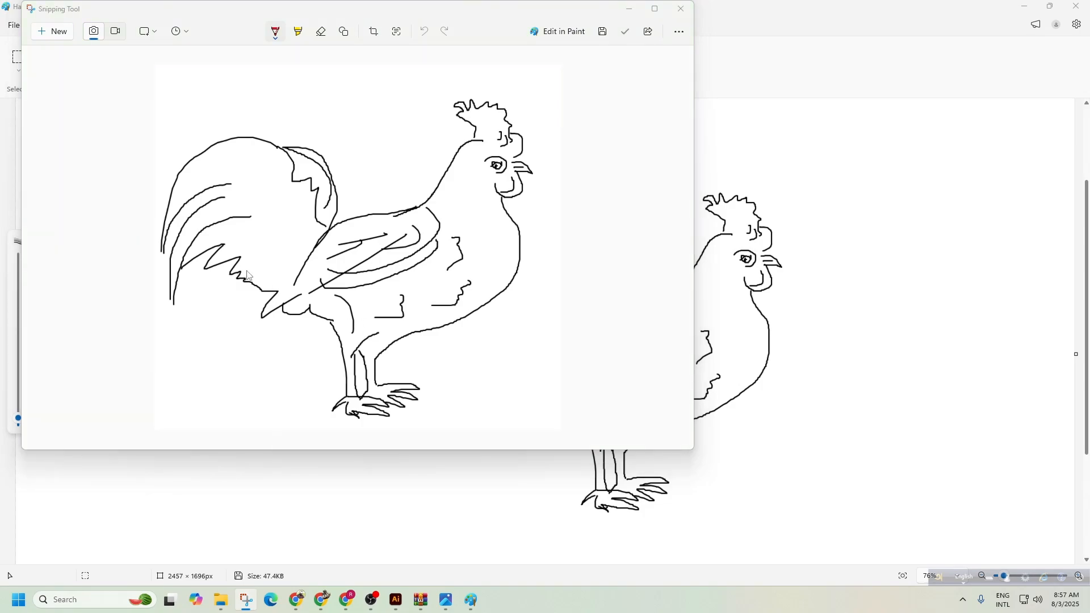
{"action": "key", "text": "ctrl+s"}
{"action": "left_click", "coordinate": [69, 151]}
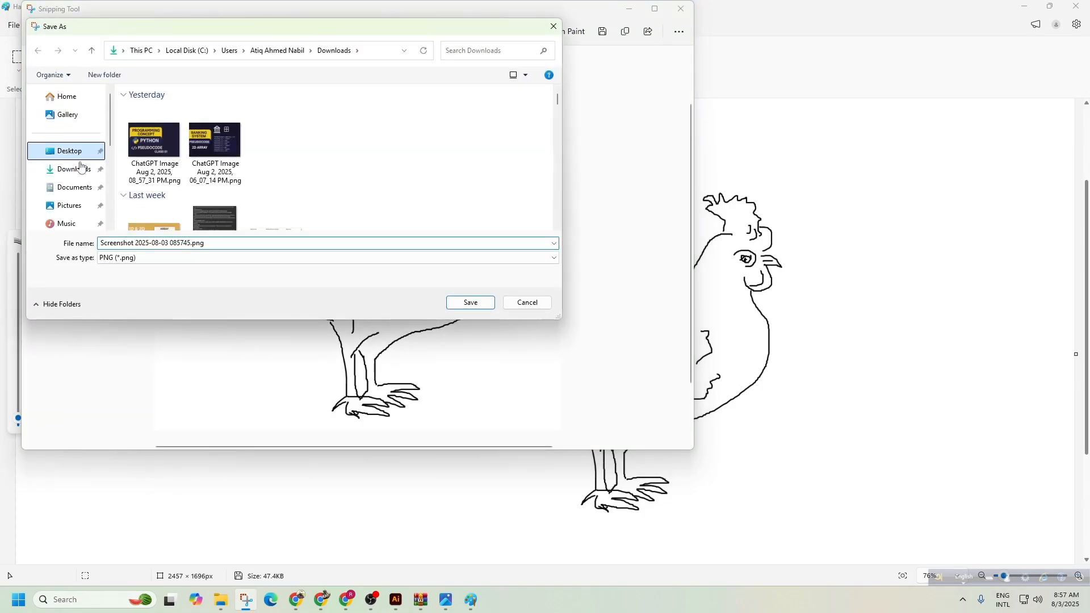
{"action": "type", "text": "chicke"}
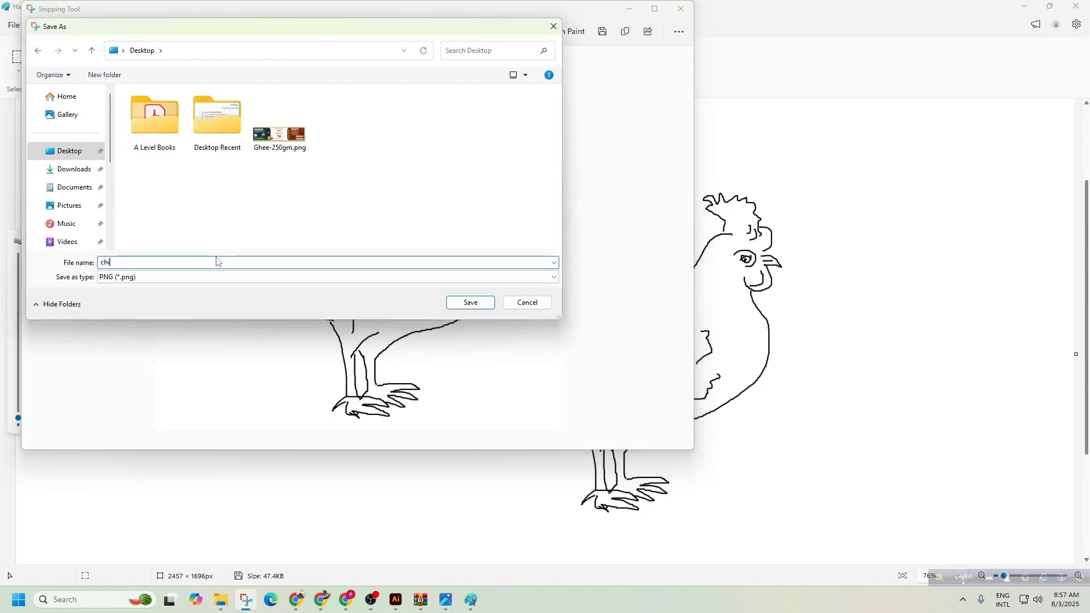
{"action": "key", "text": "BackSpace"}
{"action": "key", "text": "BackSpace"}
{"action": "key", "text": "BackSpace"}
{"action": "key", "text": "BackSpace"}
{"action": "key", "text": "BackSpace"}
{"action": "key", "text": "BackSpace"}
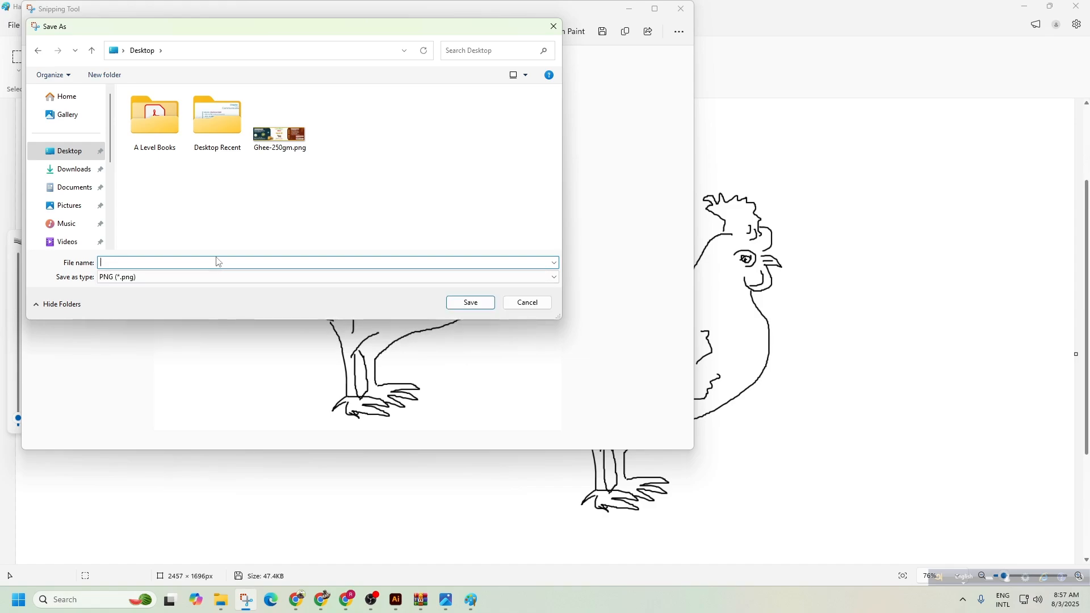
{"action": "type", "text": "rooster drawing"}
{"action": "left_click", "coordinate": [471, 303]}
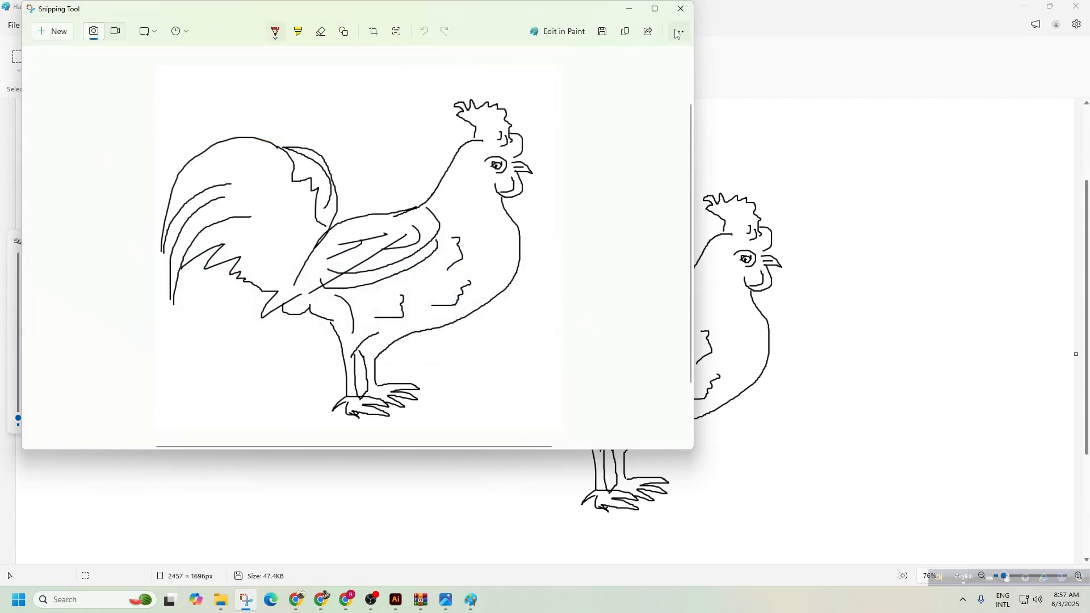
{"action": "left_click", "coordinate": [683, 16]}
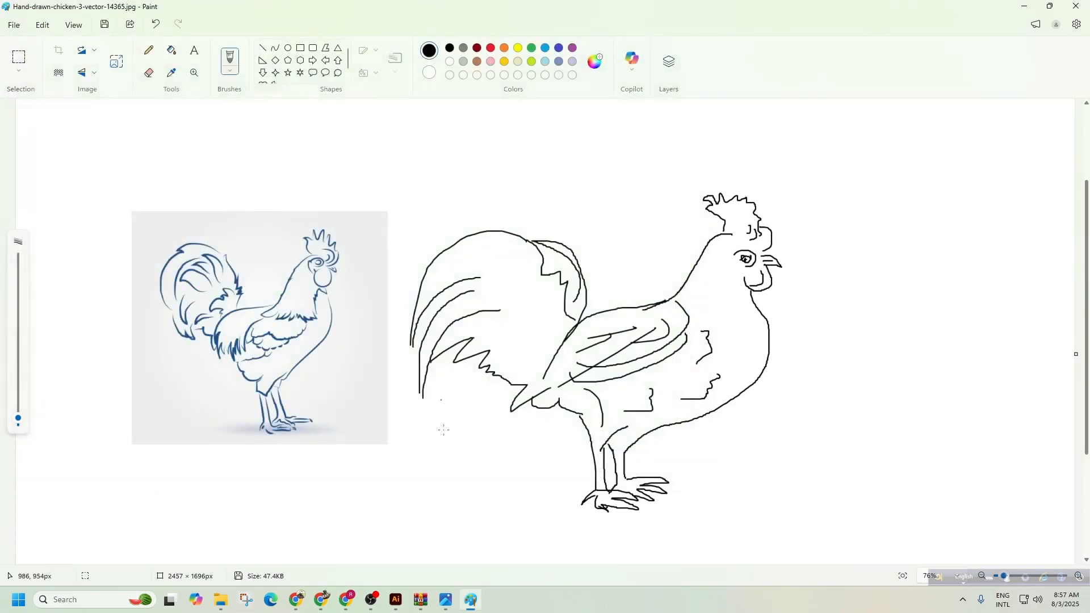
Place rooster drawing.png into Untitled-1, dragging its frame out to the left of the artboard.
{"action": "left_click", "coordinate": [396, 600]}
{"action": "left_click_drag", "start_coordinate": [415, 268], "coordinate": [340, 275]}
{"action": "left_click_drag", "start_coordinate": [322, 287], "coordinate": [443, 262]}
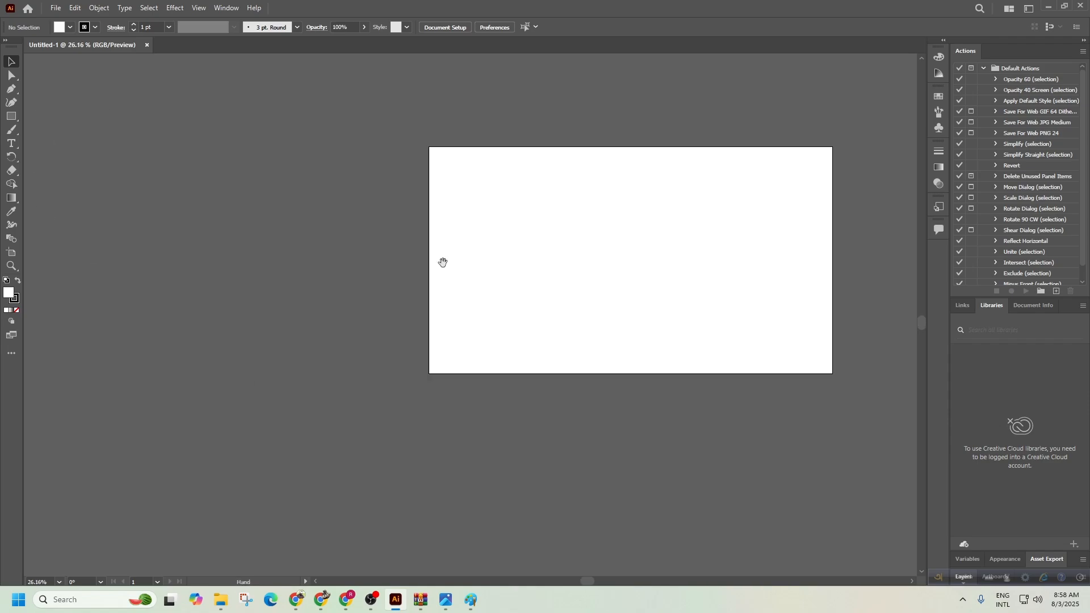
{"action": "left_click", "coordinate": [56, 8]}
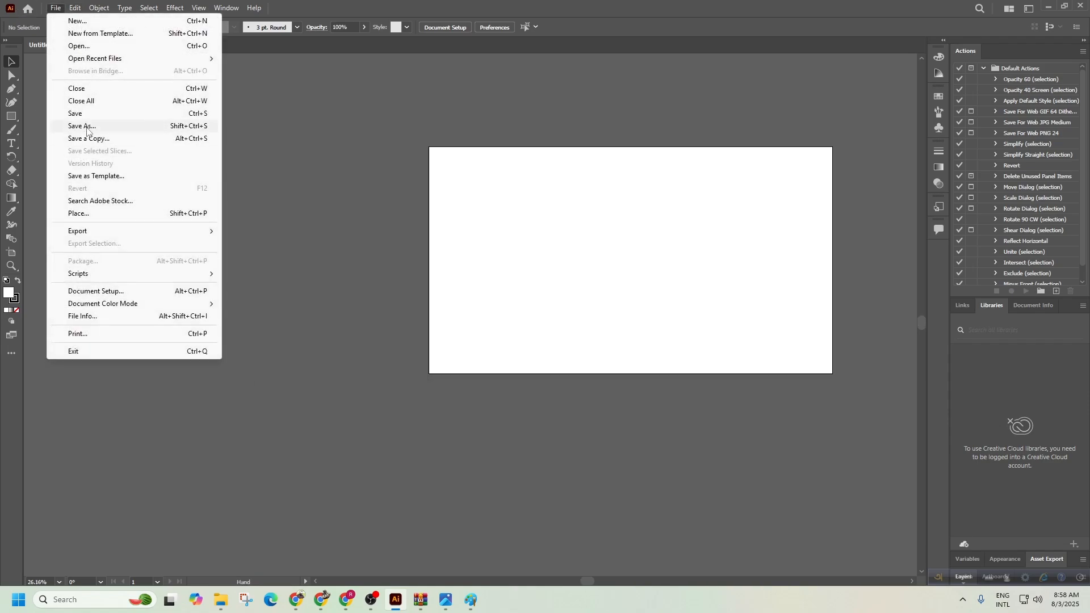
{"action": "left_click", "coordinate": [87, 218]}
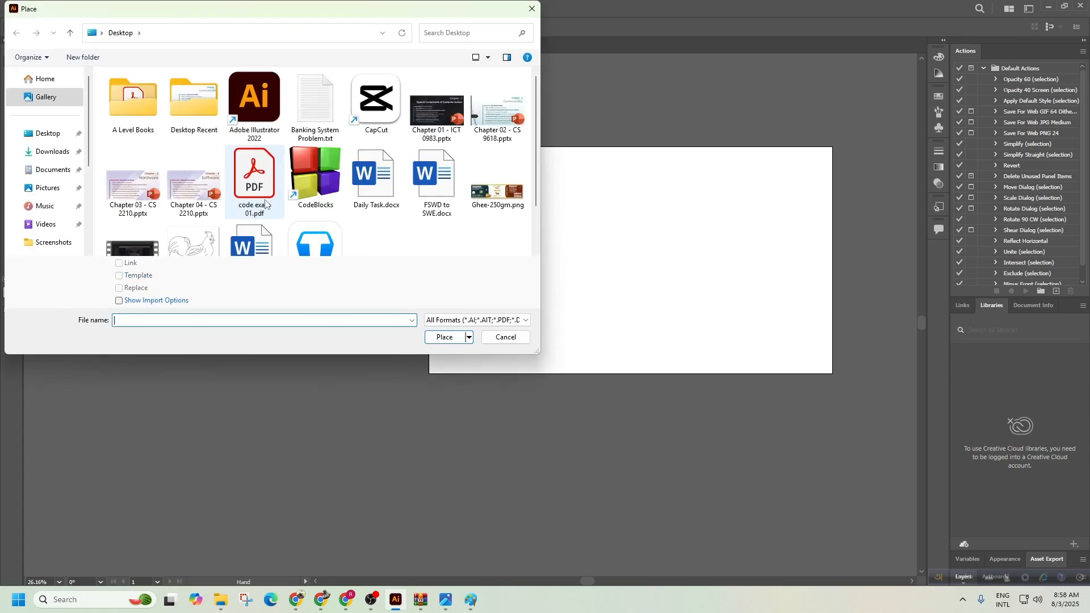
{"action": "scroll", "coordinate": [199, 236], "scroll_direction": "down", "scroll_amount": 1}
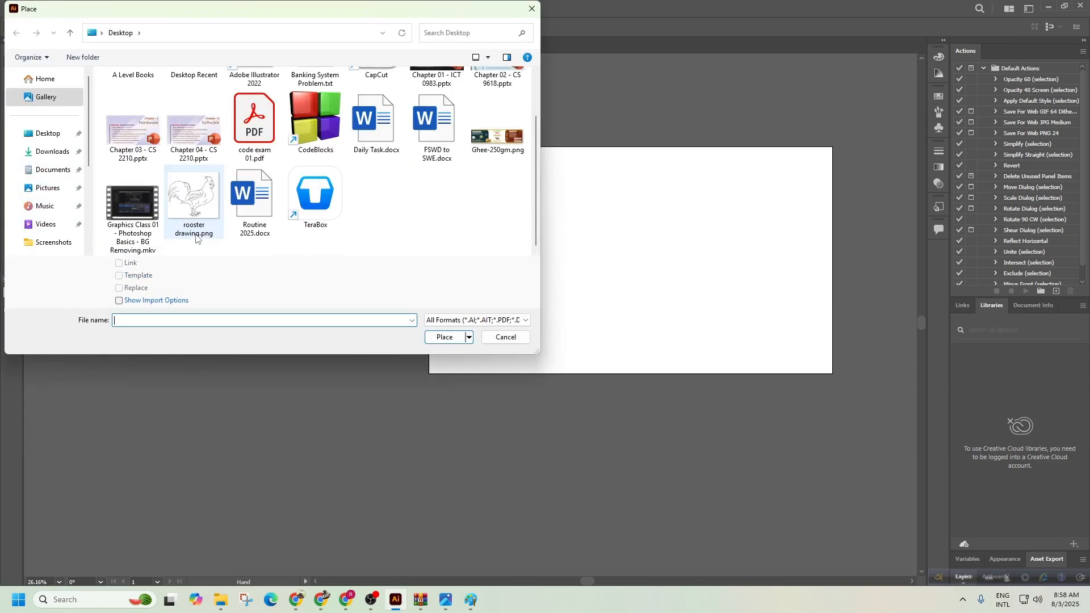
{"action": "left_click", "coordinate": [215, 230]}
{"action": "left_click", "coordinate": [446, 337]}
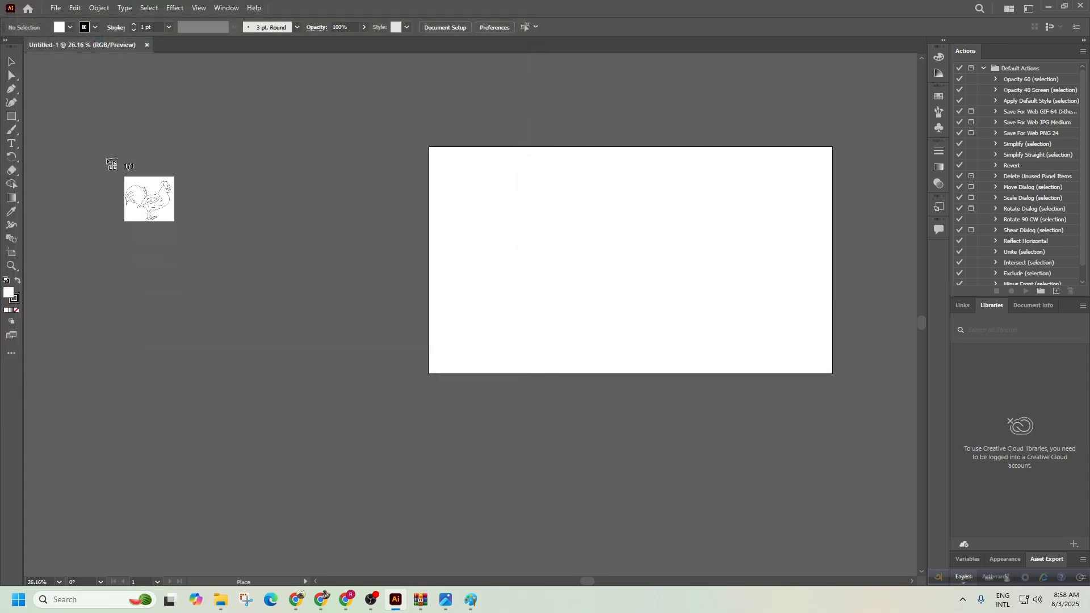
{"action": "left_click_drag", "start_coordinate": [119, 180], "coordinate": [408, 421]}
Reposition the placed rooster image down and to the left beside the artboard.
{"action": "left_click", "coordinate": [531, 481]}
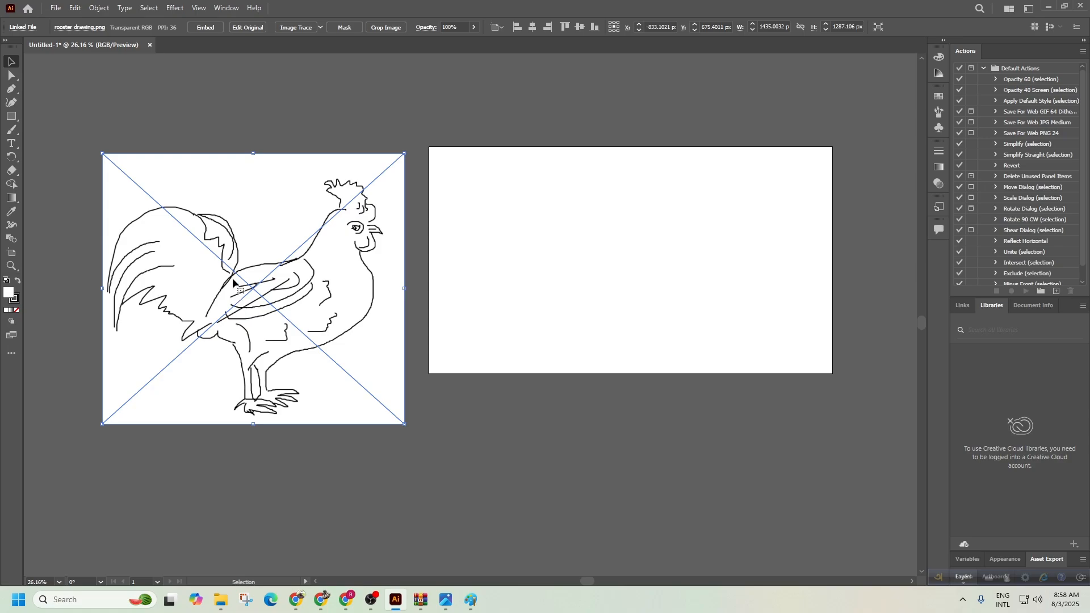
{"action": "left_click", "coordinate": [234, 112]}
{"action": "key", "text": "z"}
{"action": "left_click_drag", "start_coordinate": [151, 241], "coordinate": [364, 271]}
{"action": "left_click", "coordinate": [452, 325]}
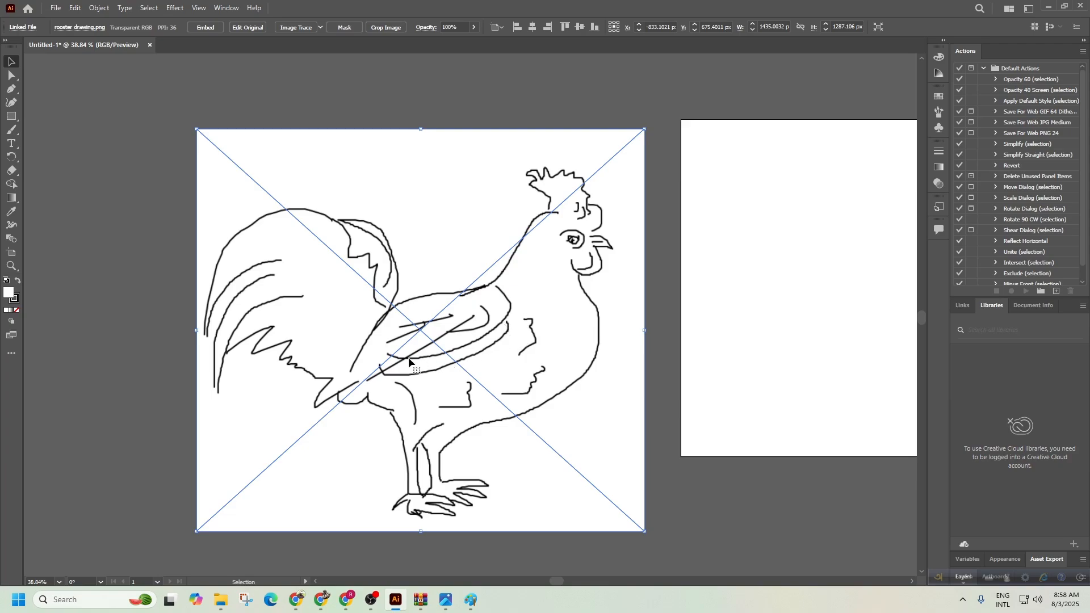
{"action": "left_click", "coordinate": [667, 339]}
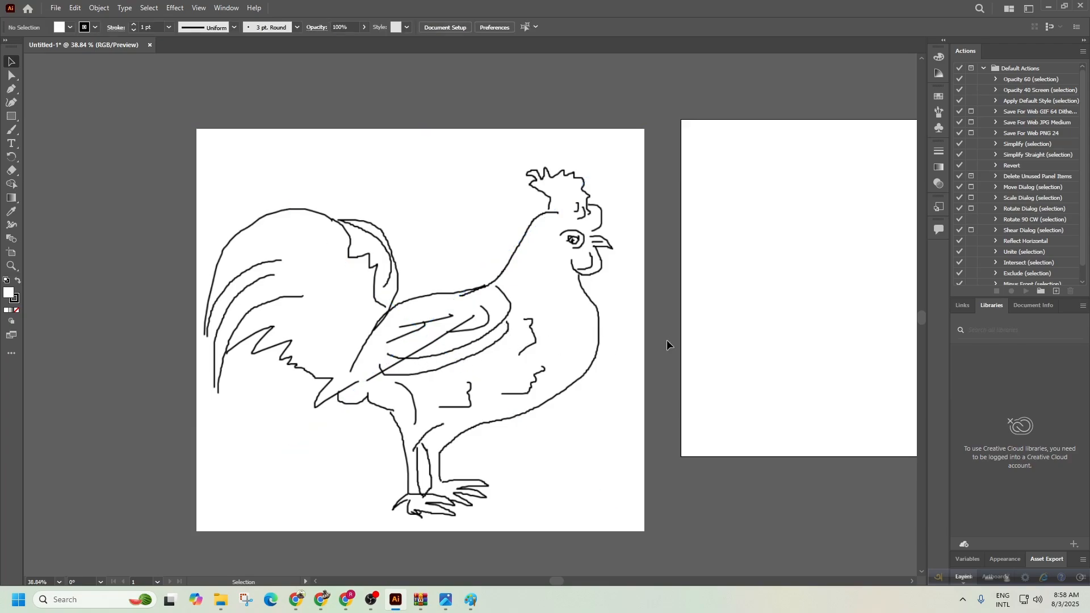
{"action": "left_click_drag", "start_coordinate": [666, 339], "coordinate": [508, 304]}
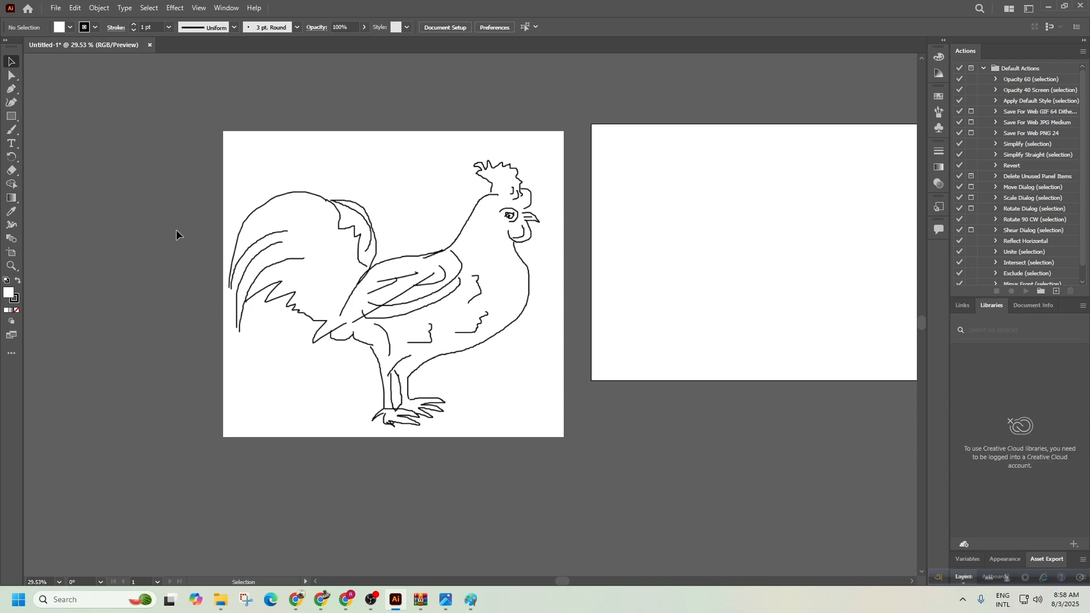
{"action": "left_click_drag", "start_coordinate": [377, 254], "coordinate": [323, 294]}
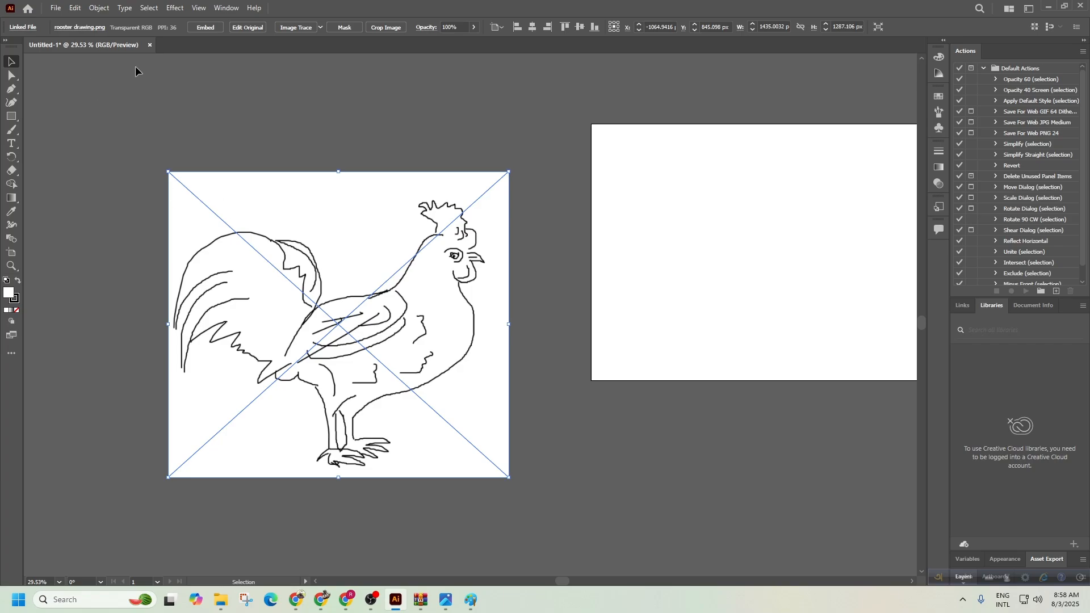
Apply Image Trace > Make and Expand to the rooster, then move the traced result left.
{"action": "left_click", "coordinate": [100, 8]}
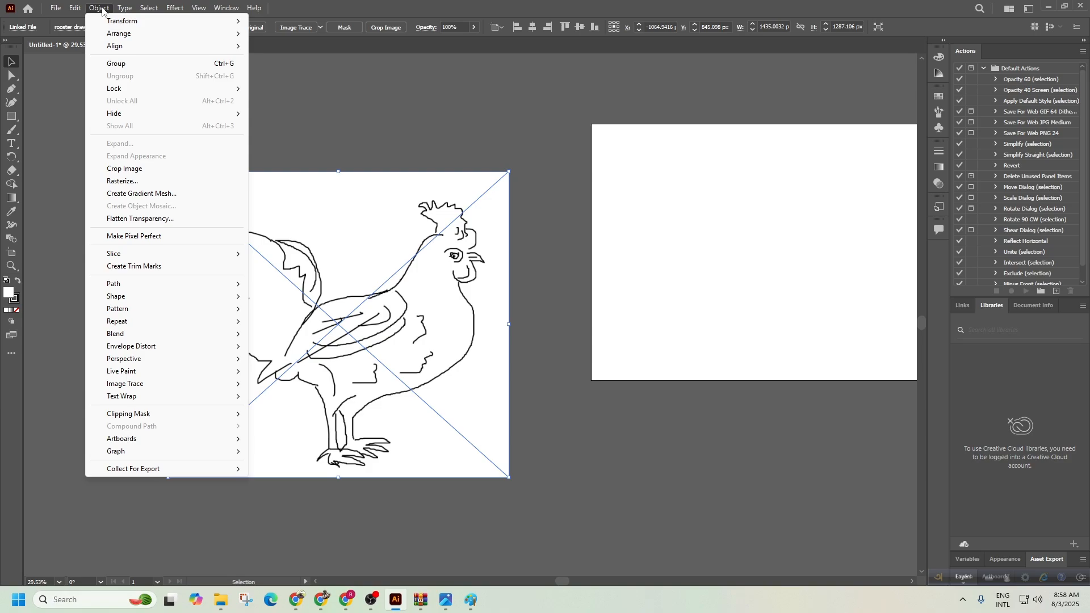
{"action": "mouse_move", "coordinate": [141, 386]}
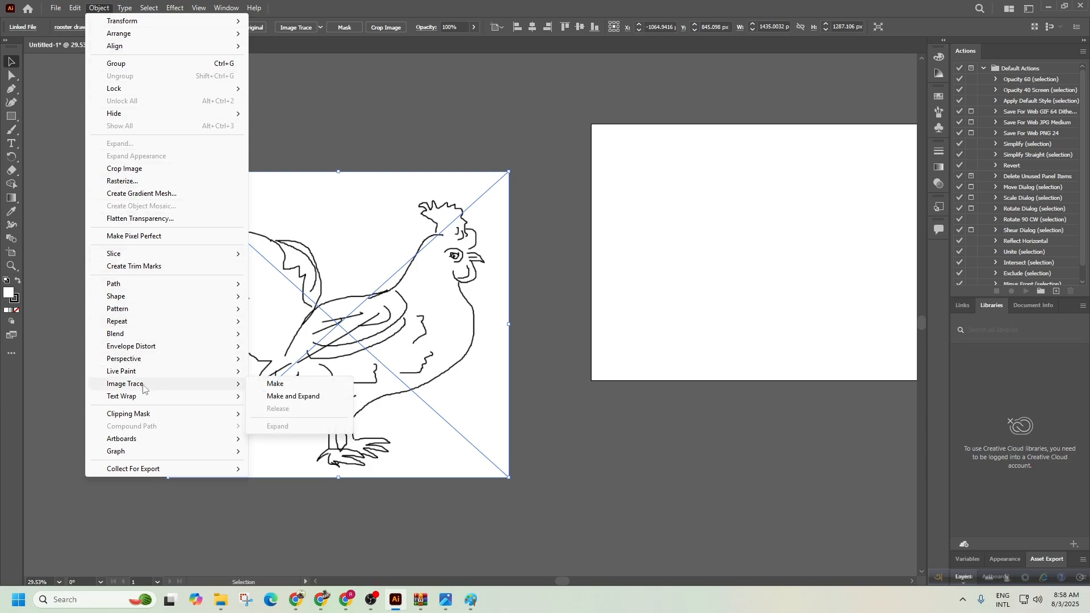
{"action": "left_click", "coordinate": [272, 397]}
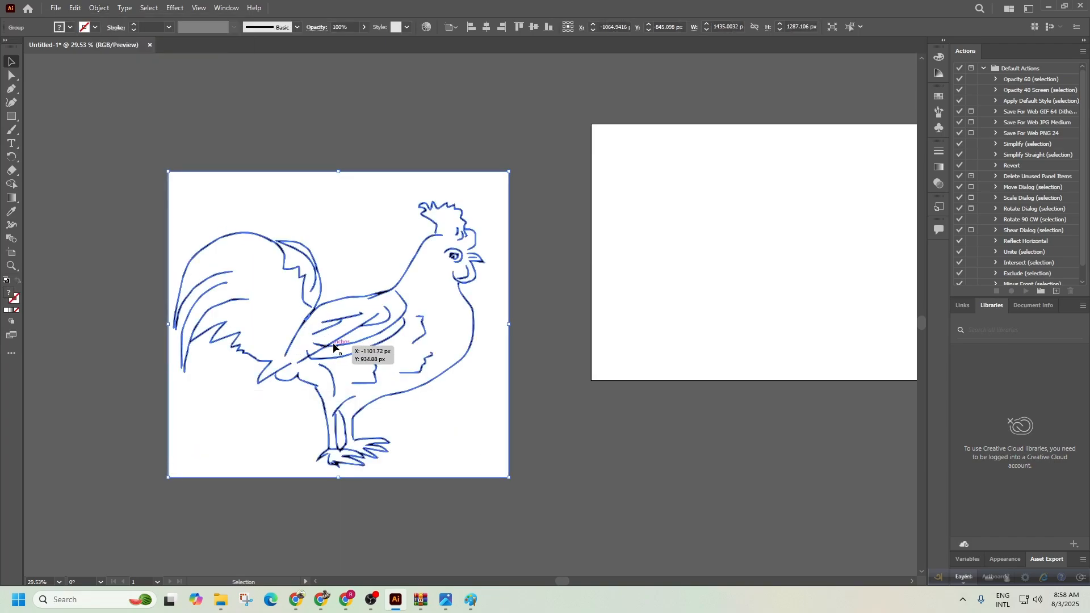
{"action": "left_click_drag", "start_coordinate": [296, 283], "coordinate": [420, 285]}
{"action": "left_click_drag", "start_coordinate": [361, 326], "coordinate": [357, 275]}
{"action": "left_click_drag", "start_coordinate": [444, 239], "coordinate": [464, 215]}
{"action": "left_click_drag", "start_coordinate": [529, 240], "coordinate": [433, 261]}
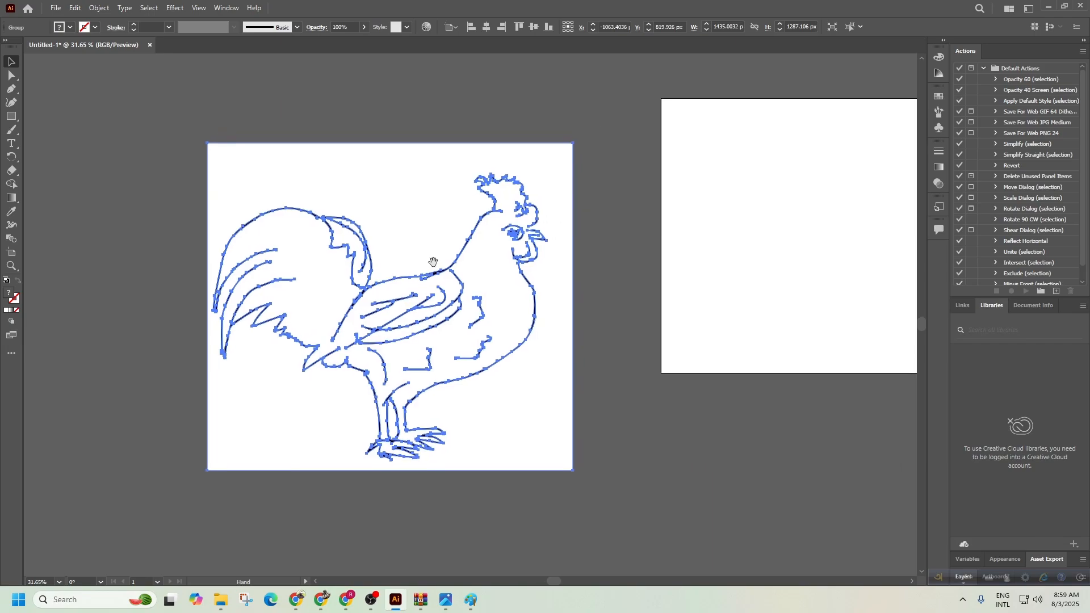
Ungroup the traced rooster paths and pull the white background shape away from the lines.
{"action": "right_click", "coordinate": [367, 202]}
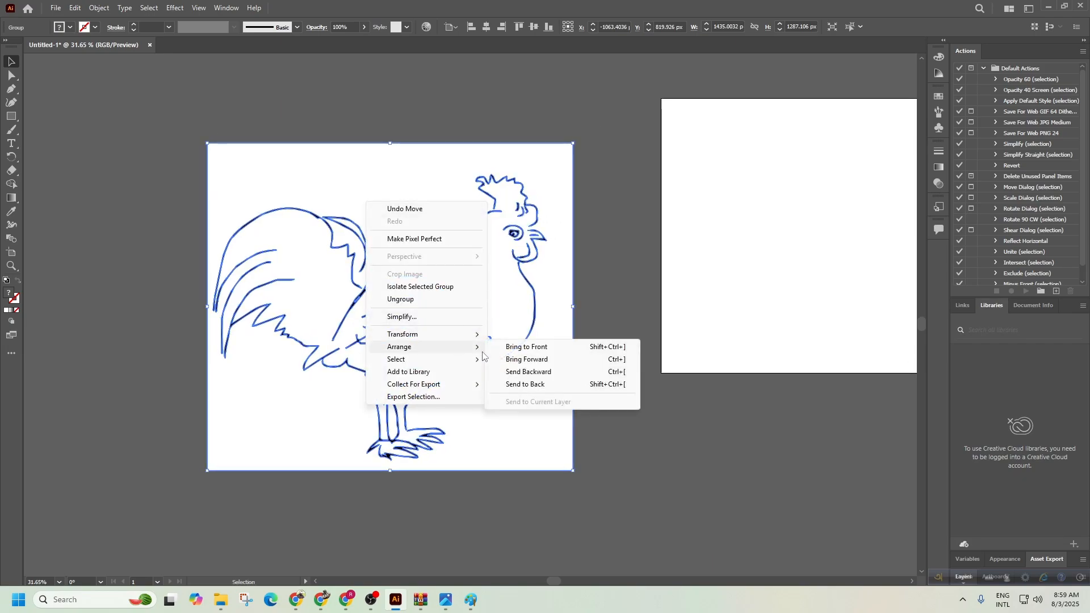
{"action": "left_click", "coordinate": [589, 375]}
{"action": "left_click", "coordinate": [390, 234]}
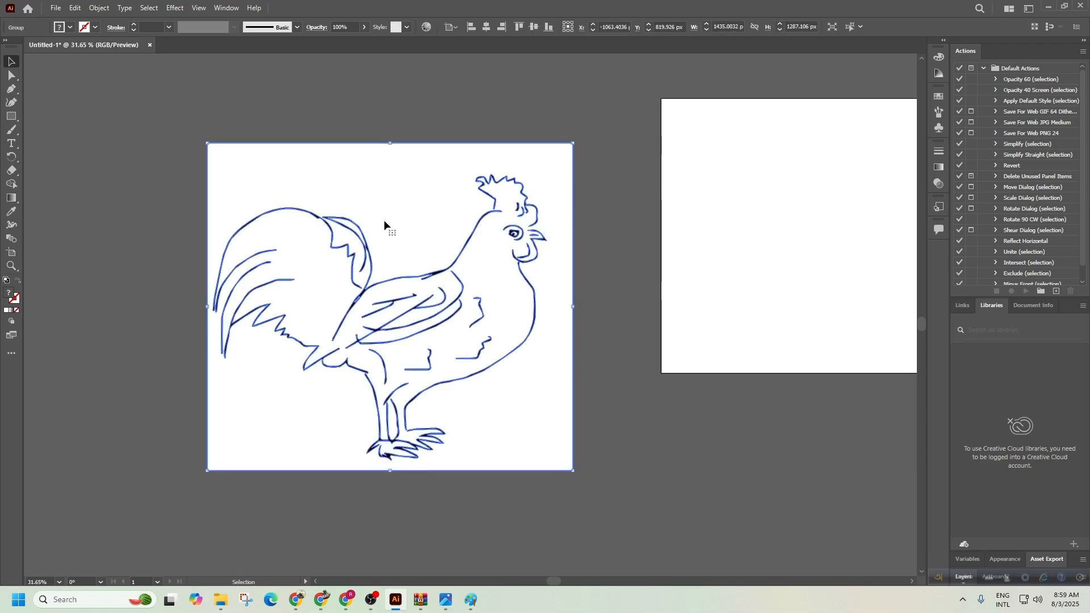
{"action": "right_click", "coordinate": [320, 193]}
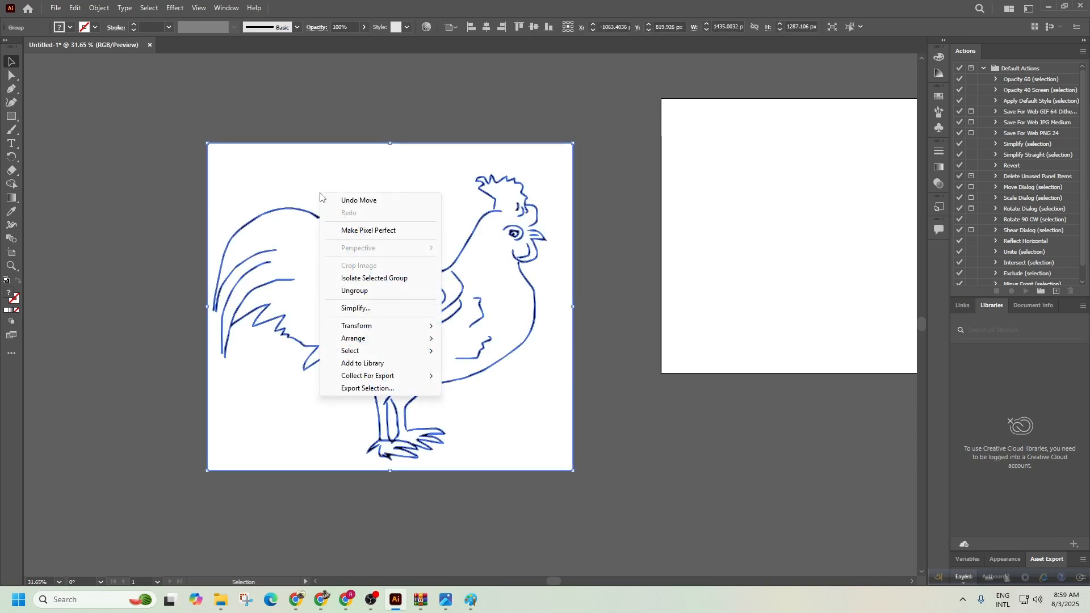
{"action": "left_click", "coordinate": [366, 291]}
{"action": "left_click", "coordinate": [132, 293]}
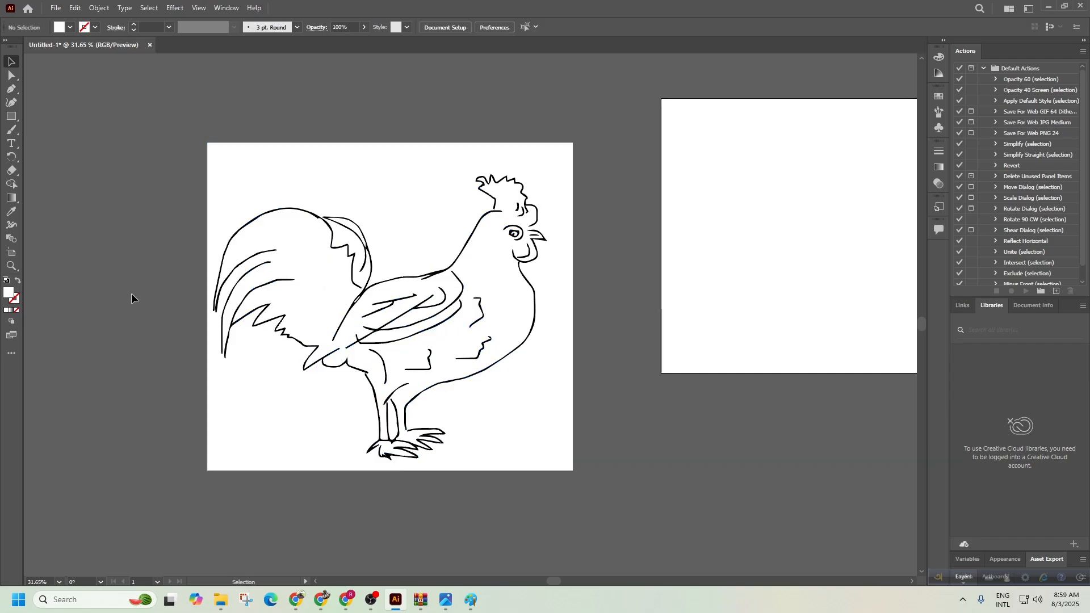
{"action": "mouse_move", "coordinate": [430, 197]}
{"action": "left_mouse_down"}
{"action": "mouse_move", "coordinate": [359, 181]}
{"action": "mouse_move", "coordinate": [294, 274]}
{"action": "mouse_move", "coordinate": [540, 452]}
{"action": "mouse_move", "coordinate": [685, 323]}
{"action": "mouse_move", "coordinate": [613, 199]}
{"action": "mouse_move", "coordinate": [368, 161]}
{"action": "mouse_move", "coordinate": [278, 254]}
{"action": "mouse_move", "coordinate": [292, 344]}
{"action": "mouse_move", "coordinate": [319, 364]}
{"action": "mouse_move", "coordinate": [409, 369]}
{"action": "mouse_move", "coordinate": [500, 343]}
{"action": "mouse_move", "coordinate": [620, 239]}
{"action": "mouse_move", "coordinate": [763, 281]}
{"action": "mouse_move", "coordinate": [746, 340]}
{"action": "mouse_move", "coordinate": [540, 327]}
{"action": "mouse_move", "coordinate": [746, 324]}
{"action": "mouse_move", "coordinate": [764, 292]}
{"action": "mouse_move", "coordinate": [605, 219]}
{"action": "mouse_move", "coordinate": [719, 151]}
{"action": "mouse_move", "coordinate": [743, 317]}
{"action": "left_mouse_up"}
Move the white background shape to the upper left and delete the white eye highlight.
{"action": "scroll", "coordinate": [723, 337], "scroll_direction": "down", "scroll_amount": 5}
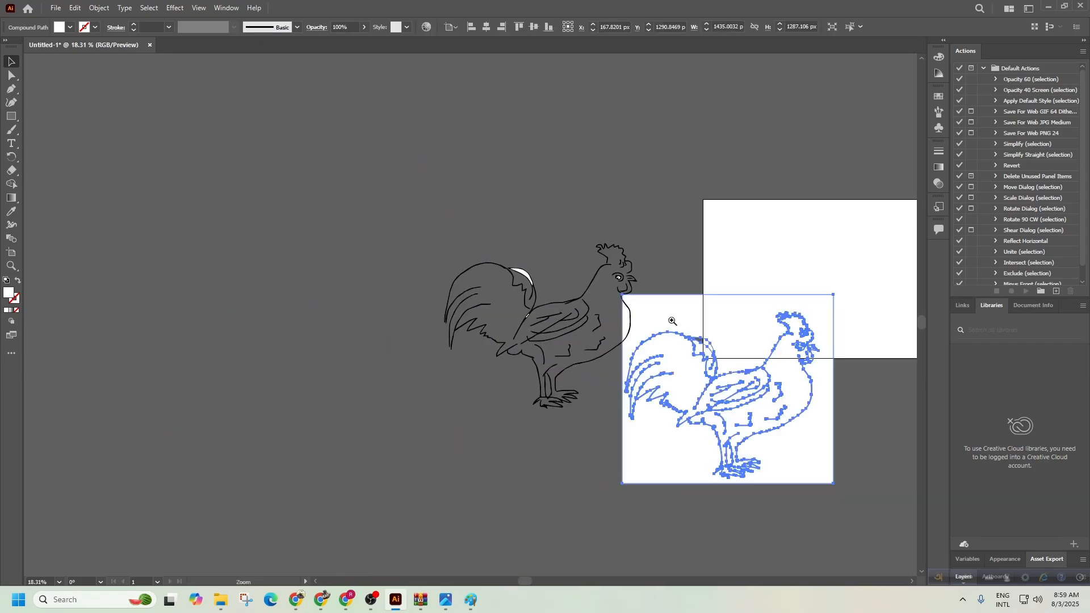
{"action": "left_click_drag", "start_coordinate": [689, 419], "coordinate": [177, 284]}
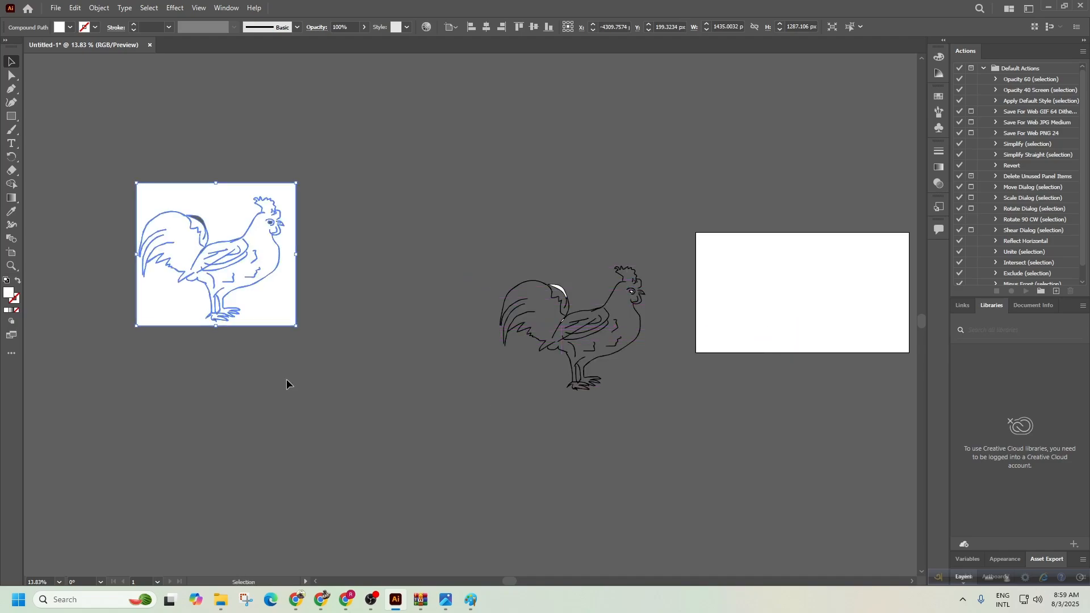
{"action": "left_click", "coordinate": [288, 382]}
{"action": "key", "text": "ctrl+space"}
{"action": "left_click_drag", "start_coordinate": [591, 315], "coordinate": [832, 221]}
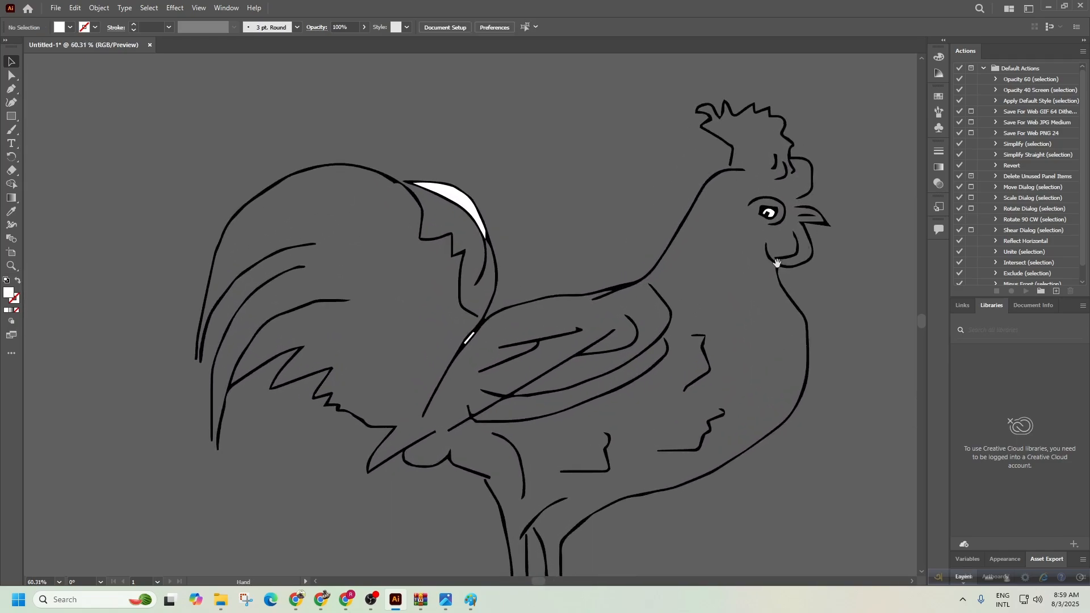
{"action": "left_click_drag", "start_coordinate": [773, 263], "coordinate": [631, 313]}
{"action": "left_click_drag", "start_coordinate": [635, 257], "coordinate": [914, 240]}
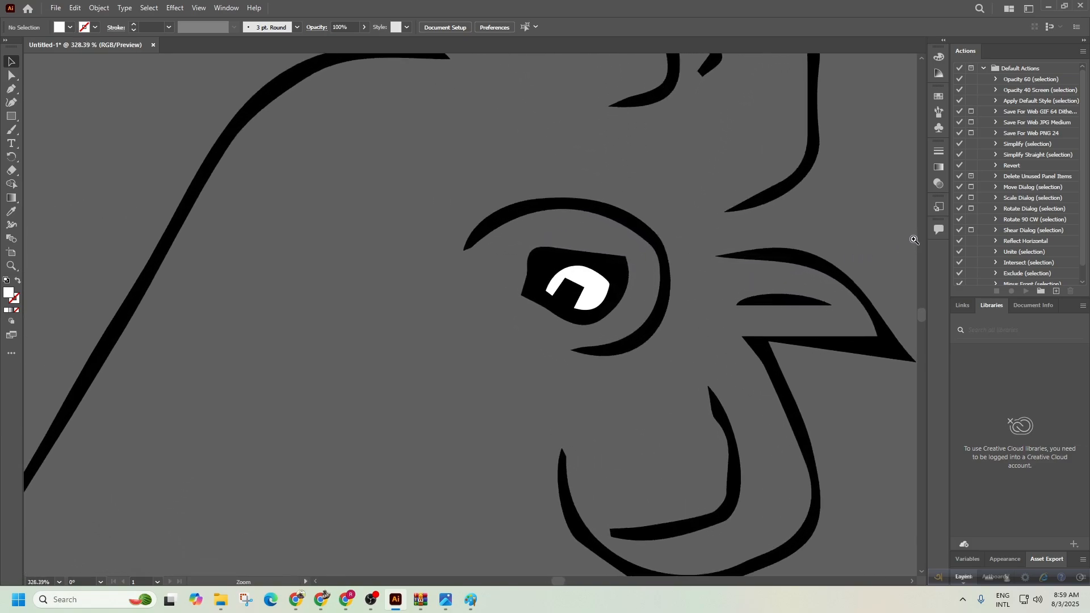
{"action": "left_click", "coordinate": [595, 289]}
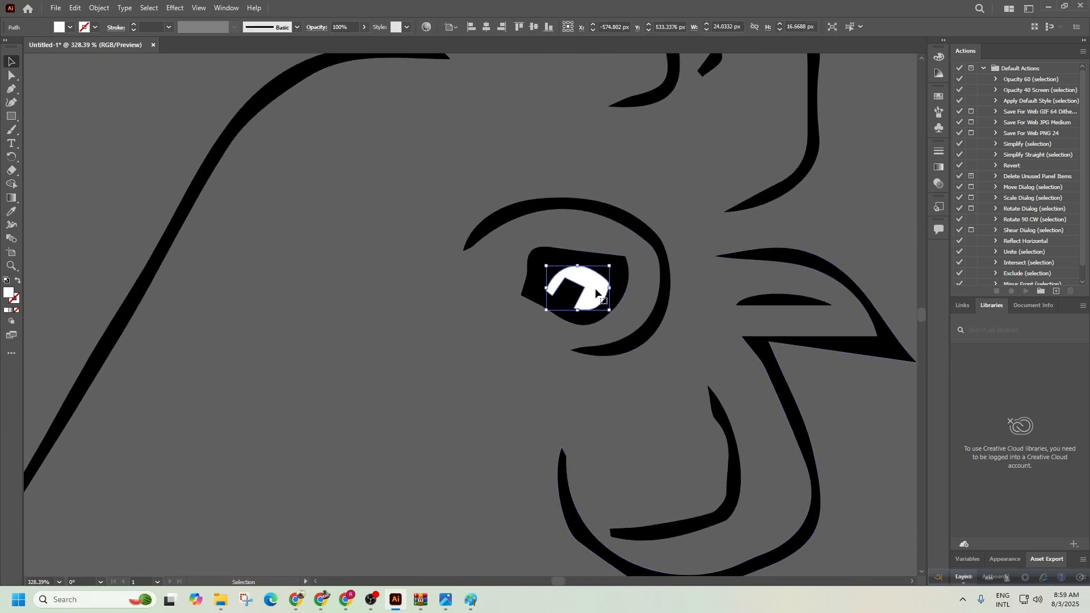
{"action": "key", "text": "Delete"}
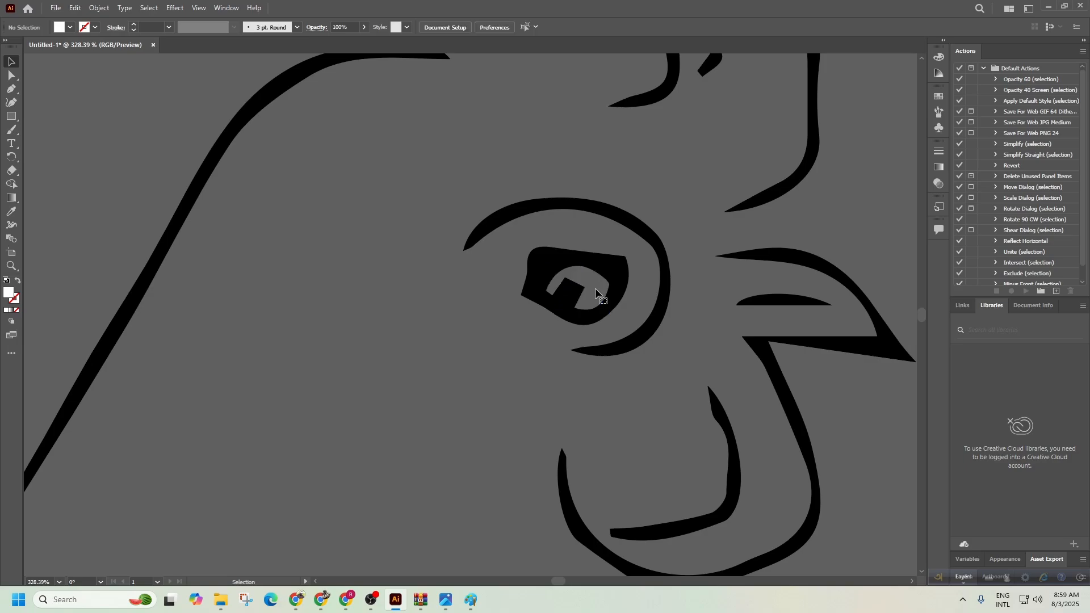
Delete the leftover white shapes in the tail feather and the neck line.
{"action": "left_click_drag", "start_coordinate": [601, 327], "coordinate": [362, 338]}
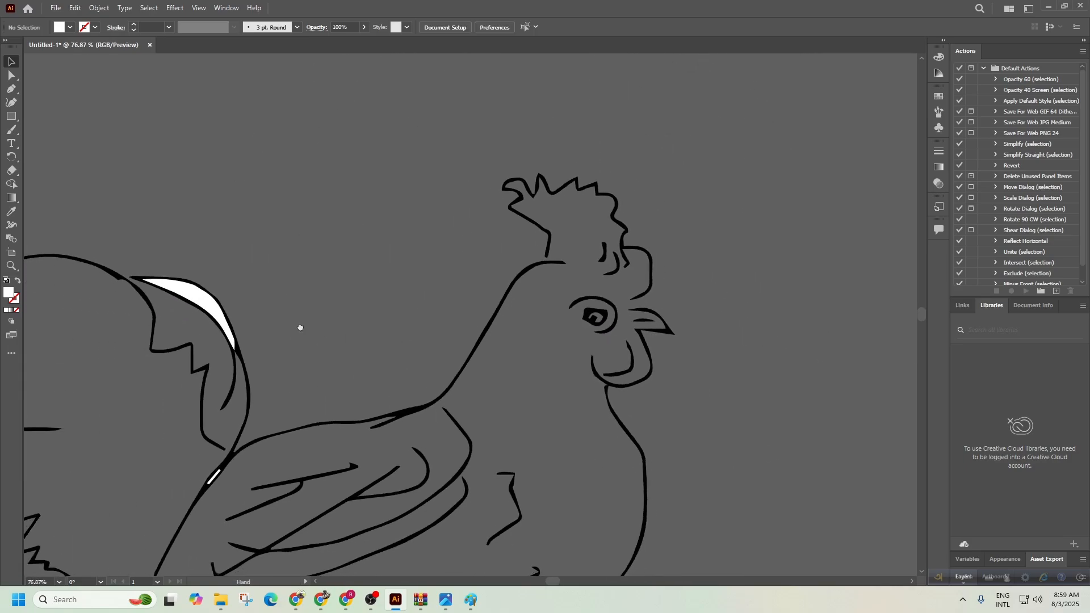
{"action": "left_click_drag", "start_coordinate": [172, 294], "coordinate": [449, 270]}
{"action": "left_click", "coordinate": [350, 277]}
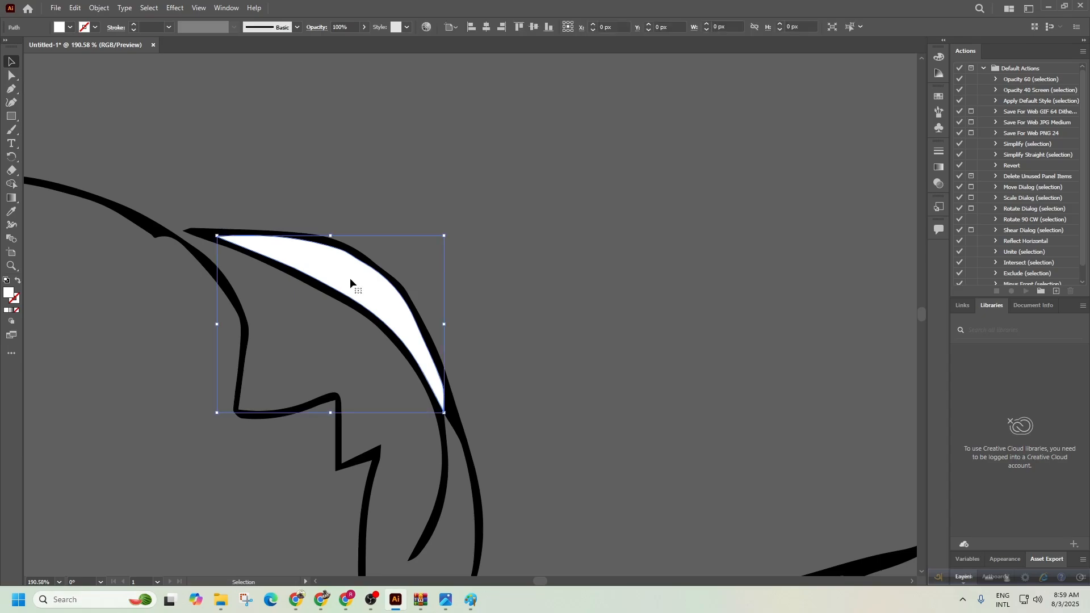
{"action": "key", "text": "Delete"}
{"action": "left_click_drag", "start_coordinate": [490, 360], "coordinate": [349, 363]}
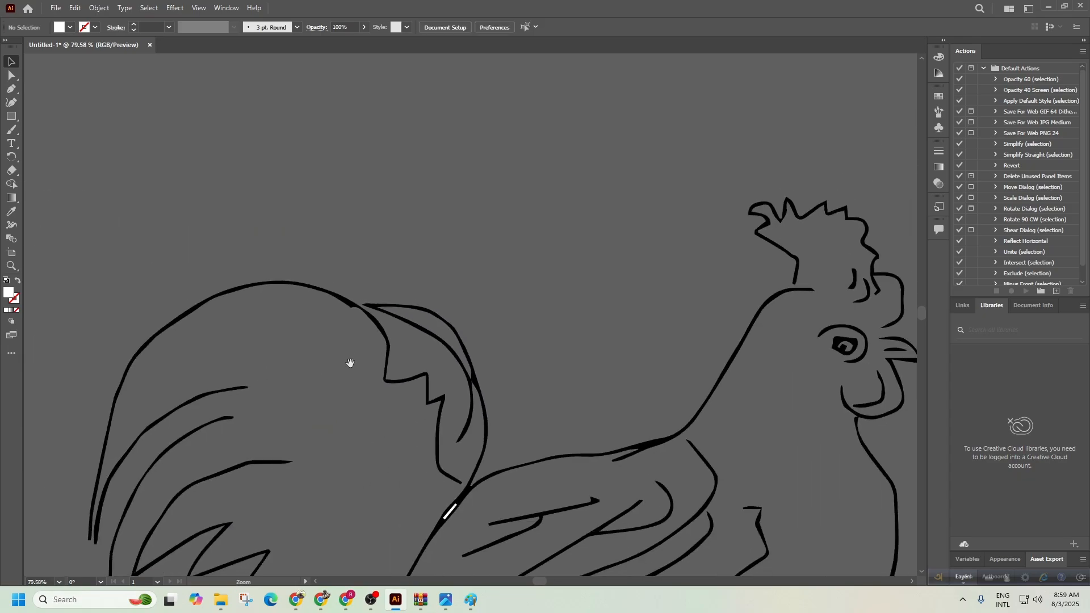
{"action": "left_click_drag", "start_coordinate": [407, 480], "coordinate": [700, 272]}
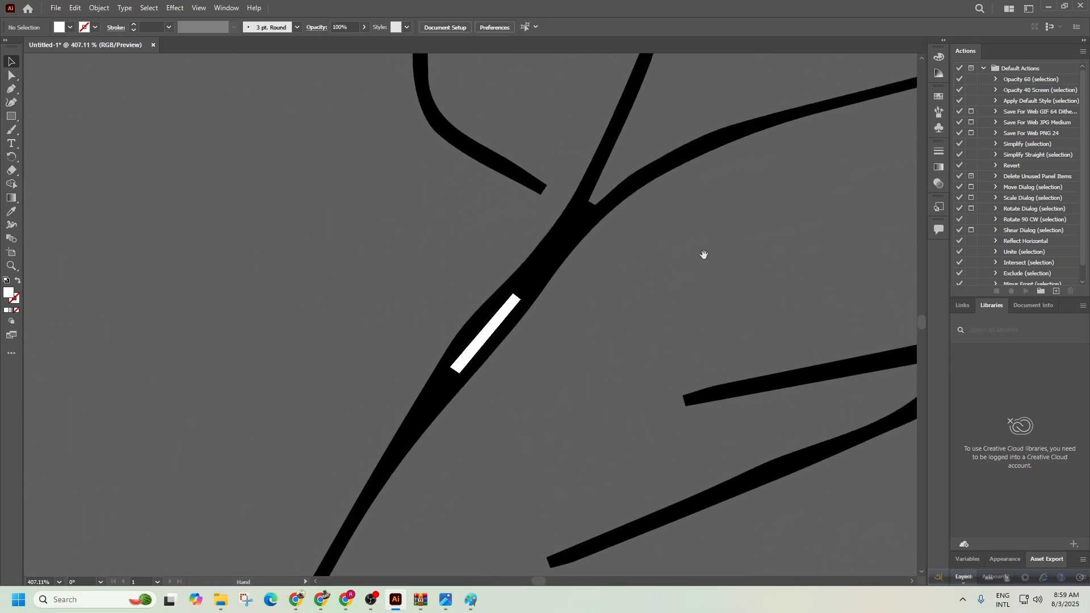
{"action": "left_click", "coordinate": [502, 322]}
{"action": "key", "text": "Delete"}
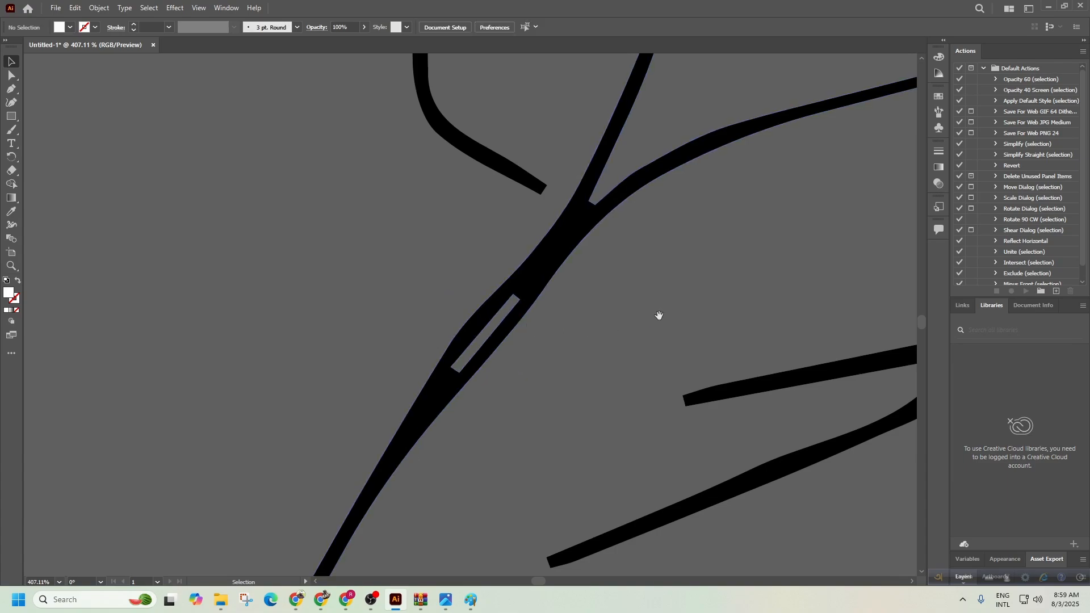
Zoom out and centre the view on the whole traced rooster.
{"action": "left_click_drag", "start_coordinate": [659, 315], "coordinate": [287, 238]}
{"action": "left_click_drag", "start_coordinate": [566, 306], "coordinate": [366, 237]}
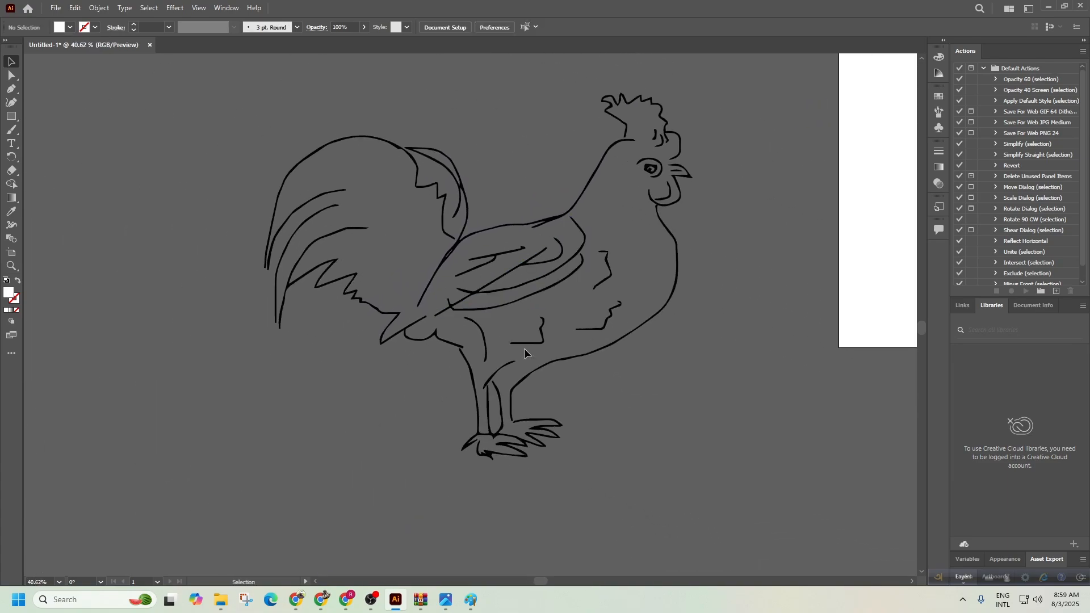
{"action": "key", "text": "ctrl+space"}
{"action": "left_click_drag", "start_coordinate": [544, 297], "coordinate": [667, 233]}
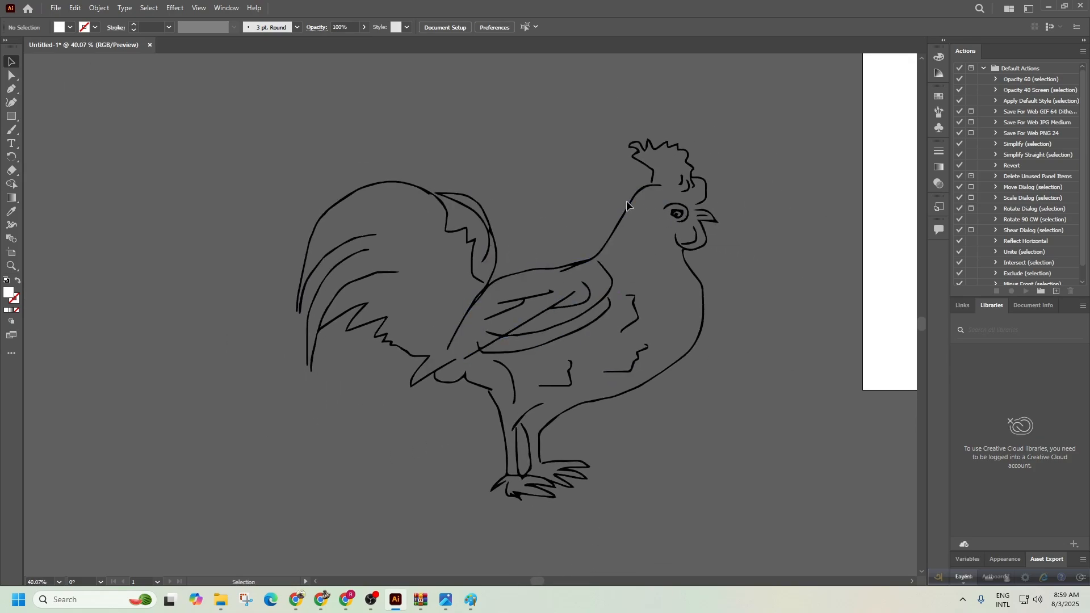
{"action": "left_click_drag", "start_coordinate": [627, 202], "coordinate": [333, 157]}
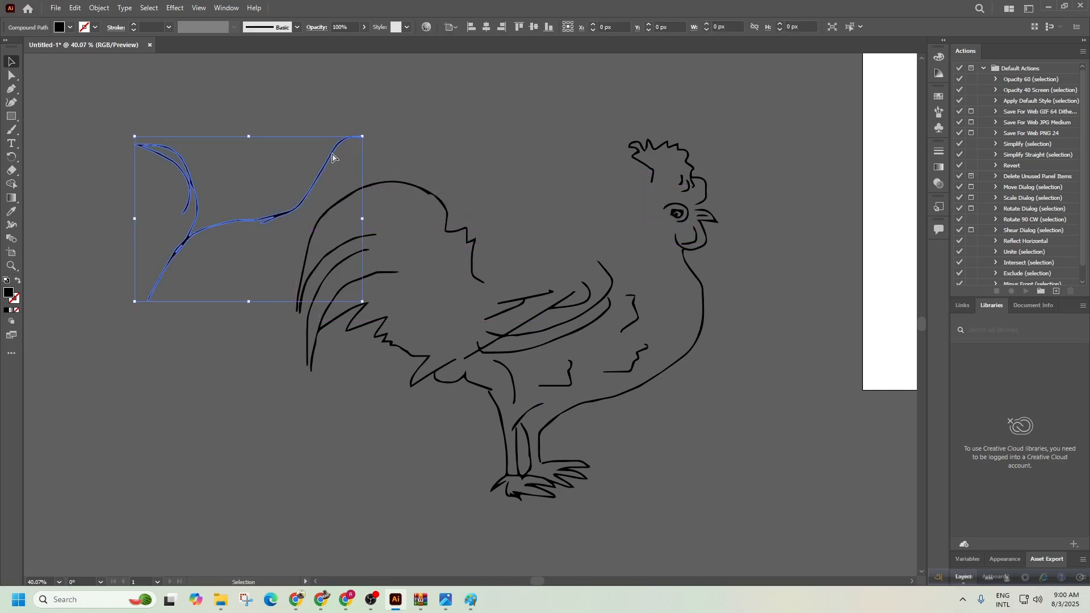
{"action": "key", "text": "ctrl+z"}
{"action": "left_click_drag", "start_coordinate": [396, 183], "coordinate": [202, 172]}
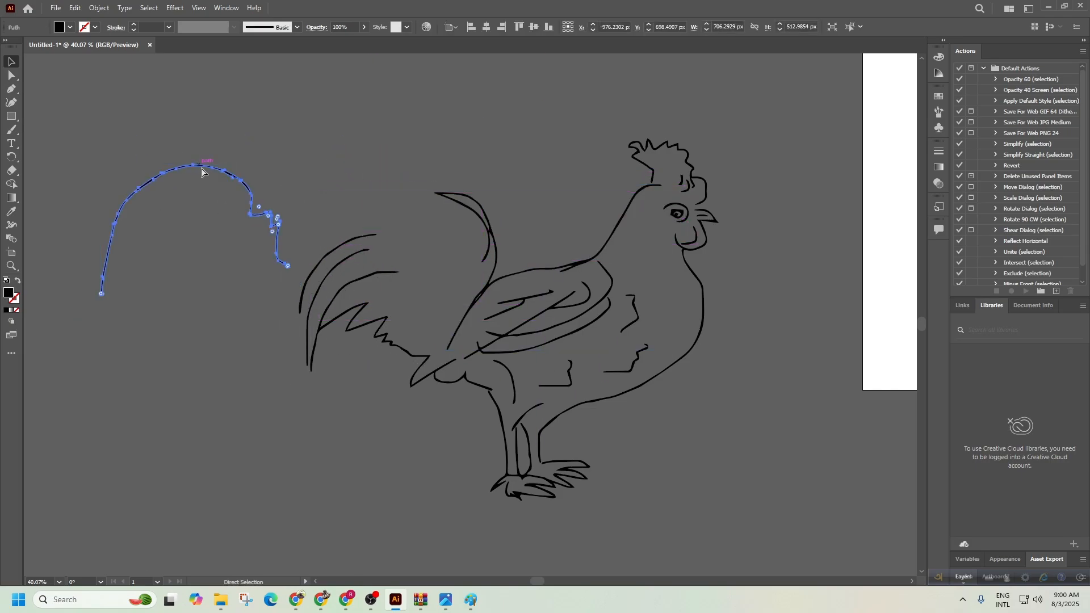
{"action": "key", "text": "ctrl+z"}
{"action": "left_click", "coordinate": [624, 431]}
{"action": "left_click", "coordinate": [656, 372]}
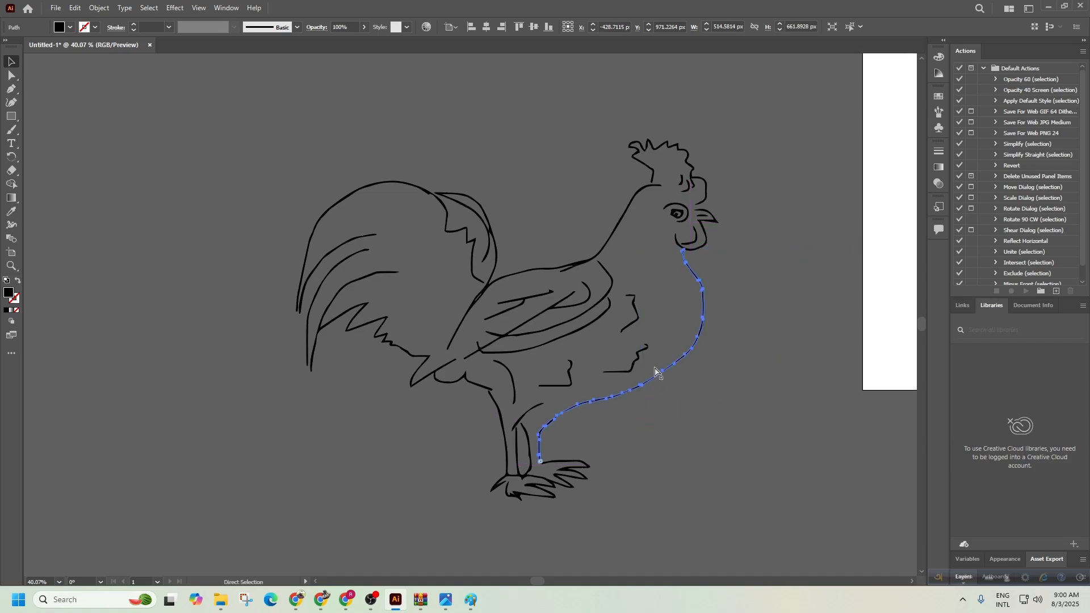
{"action": "key", "text": "v"}
{"action": "left_click", "coordinate": [683, 183]}
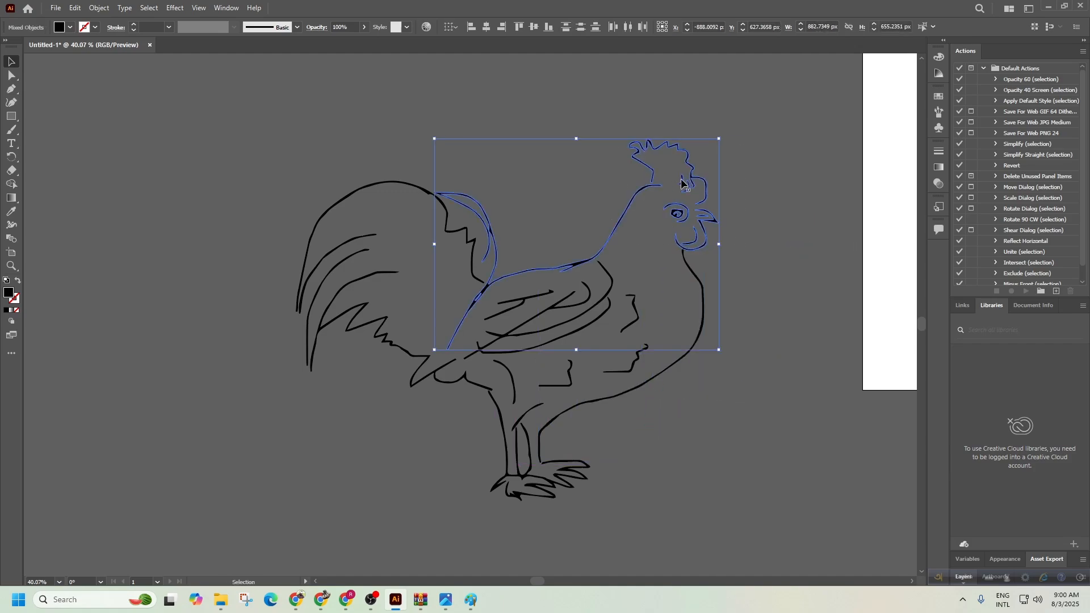
{"action": "left_click_drag", "start_coordinate": [683, 183], "coordinate": [316, 190]}
{"action": "key", "text": "ctrl+z"}
{"action": "left_click", "coordinate": [522, 227]}
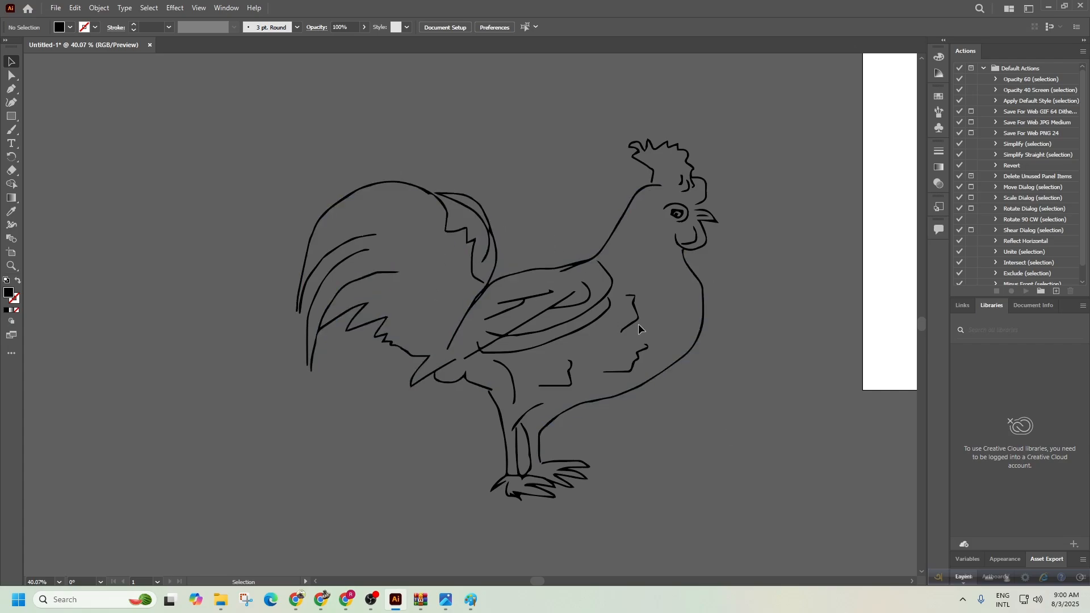
{"action": "key", "text": "ctrl+space"}
{"action": "left_click_drag", "start_coordinate": [655, 249], "coordinate": [601, 253]}
{"action": "left_click_drag", "start_coordinate": [719, 308], "coordinate": [741, 370]}
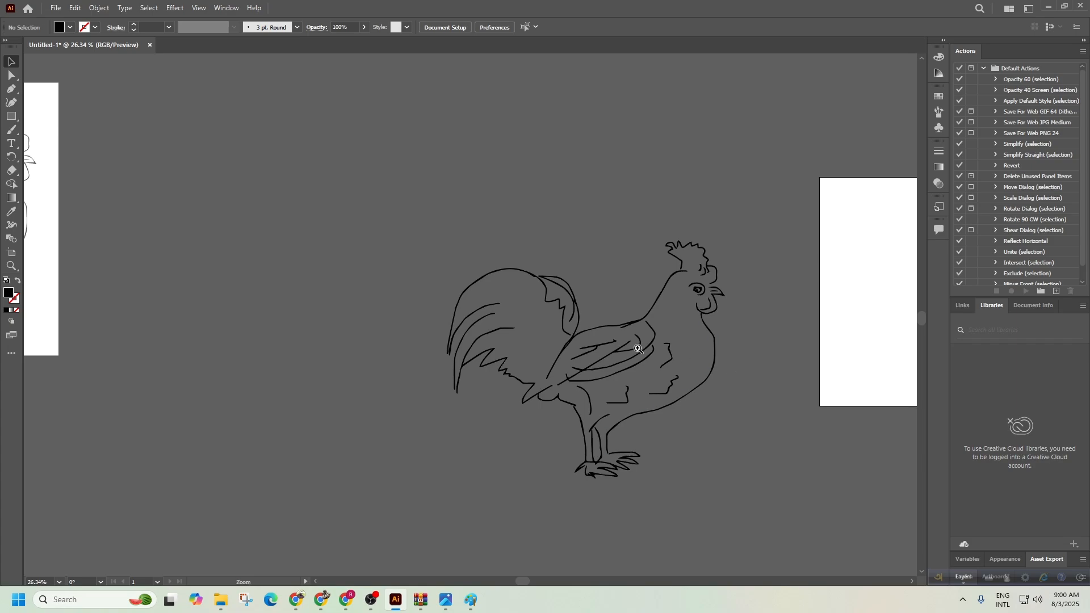
{"action": "scroll", "coordinate": [639, 349], "scroll_direction": "down", "scroll_amount": 2}
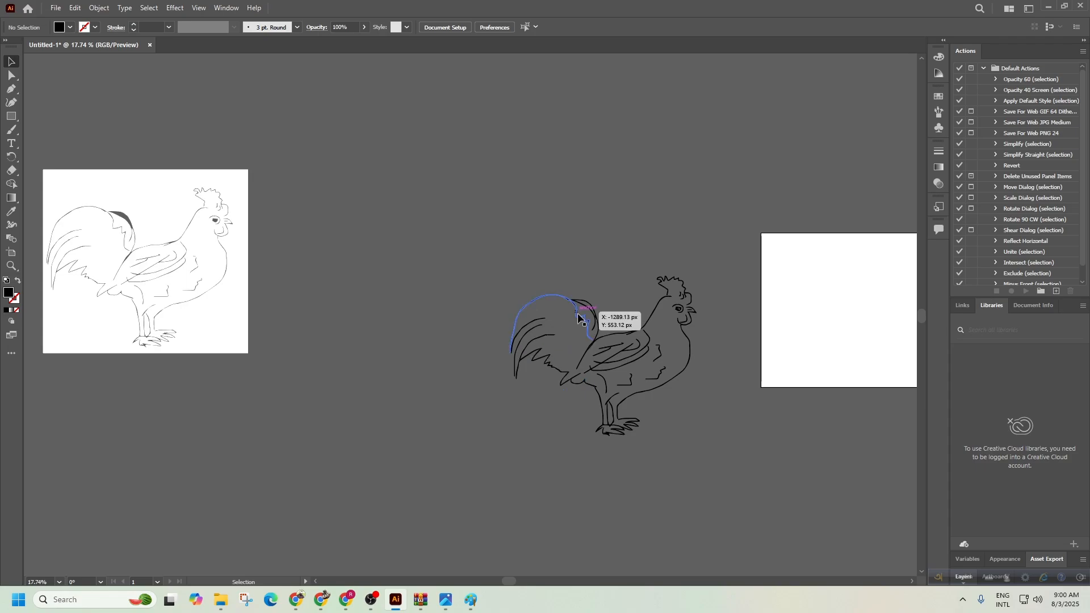
{"action": "left_click_drag", "start_coordinate": [713, 493], "coordinate": [713, 493]}
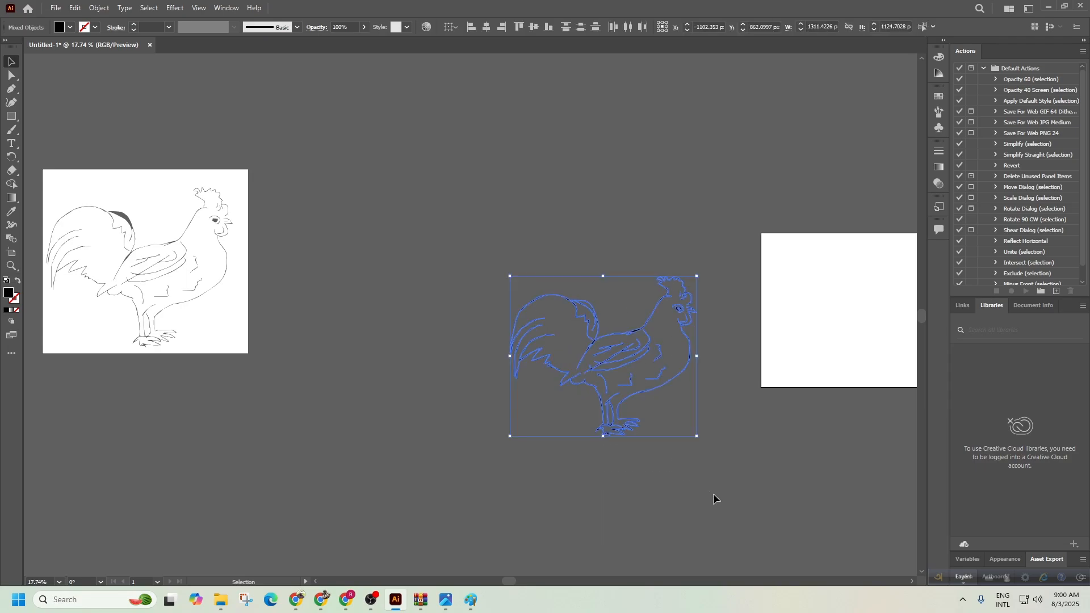
{"action": "left_click", "coordinate": [372, 600]}
{"action": "left_click", "coordinate": [371, 600]}
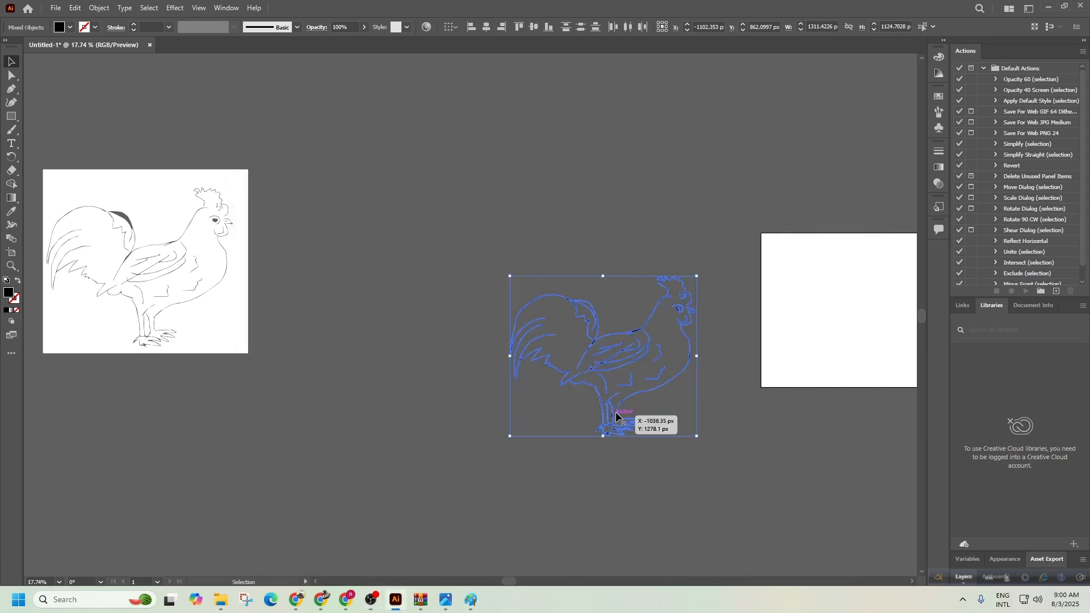
{"action": "left_click", "coordinate": [728, 426]}
{"action": "scroll", "coordinate": [713, 352], "scroll_direction": "up", "scroll_amount": 1}
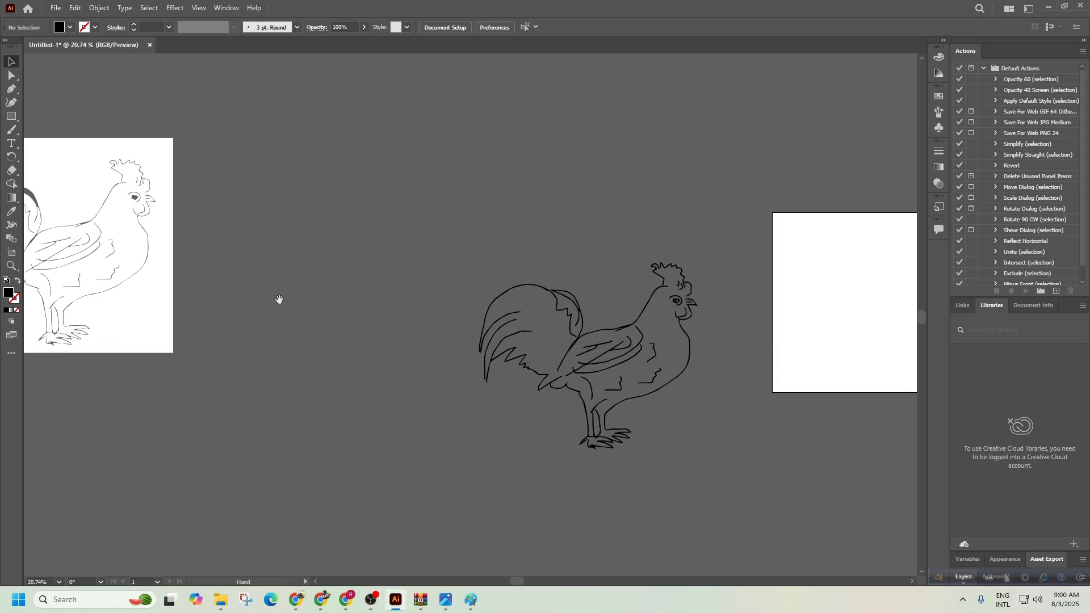
Draw a large green-filled square, delete the leftover rooster image, and move the square left.
{"action": "left_click", "coordinate": [11, 116]}
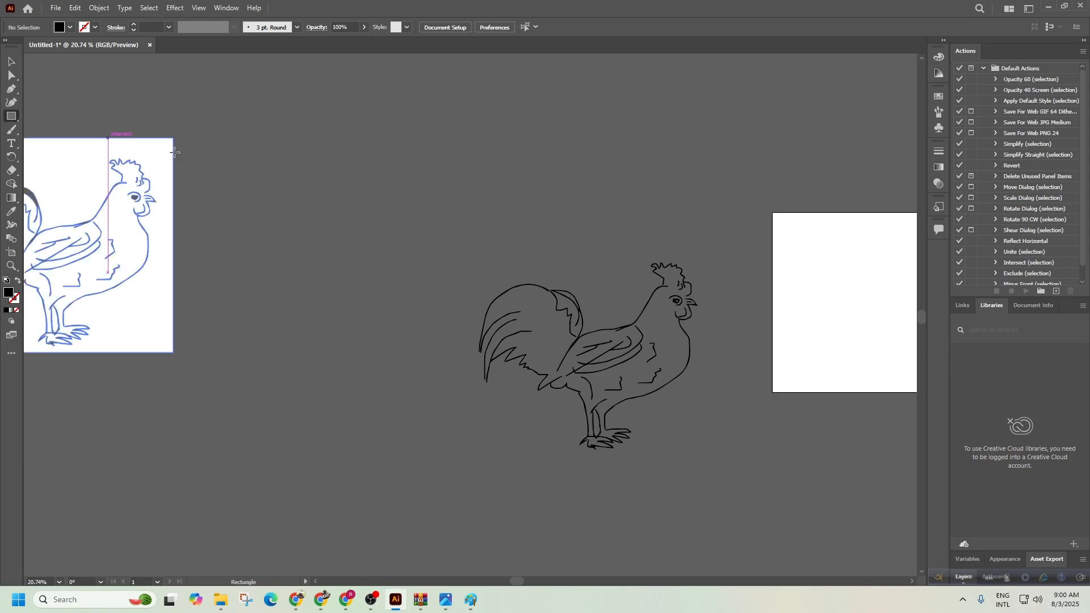
{"action": "left_click_drag", "start_coordinate": [217, 120], "coordinate": [548, 434]}
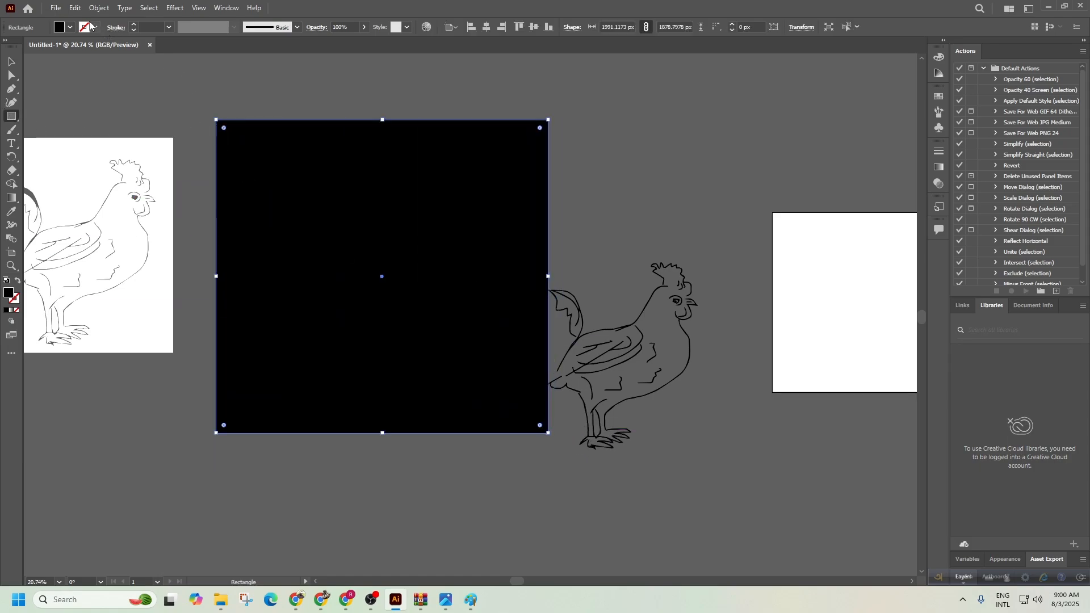
{"action": "left_click", "coordinate": [70, 27]}
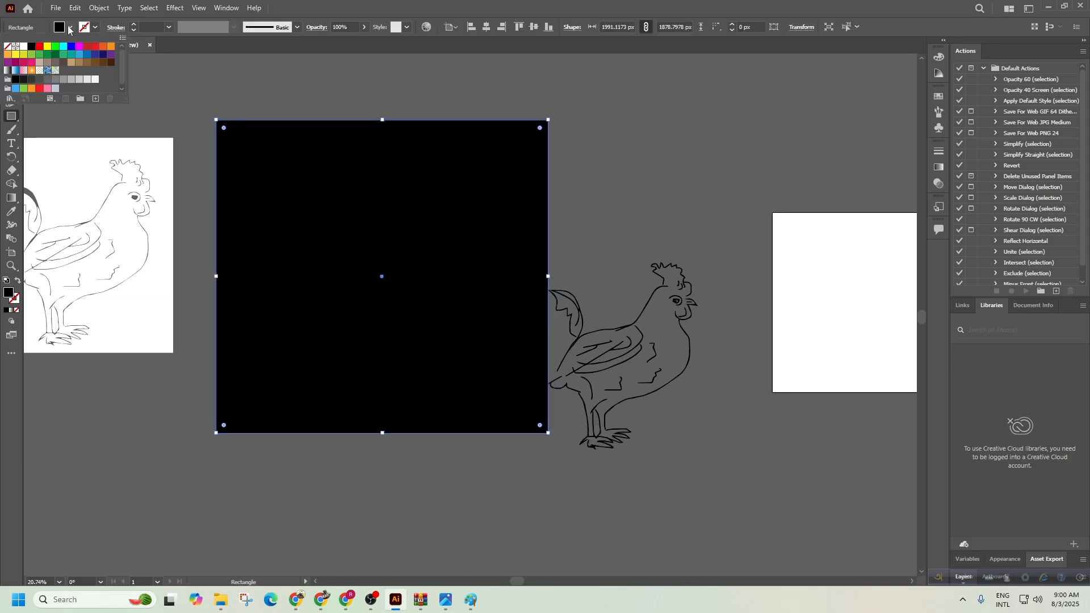
{"action": "left_click", "coordinate": [32, 58]}
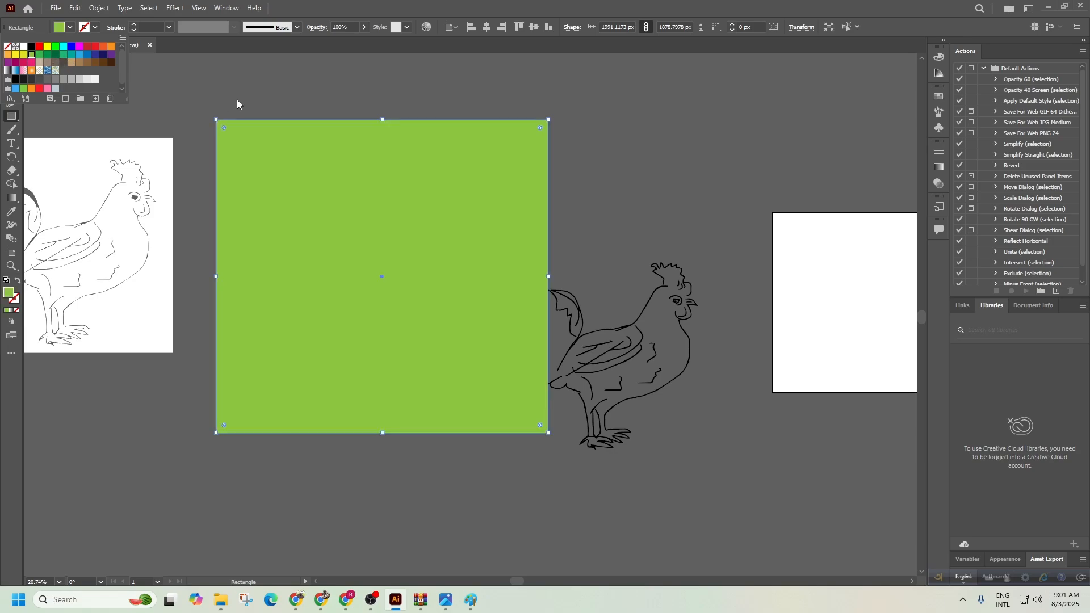
{"action": "left_click", "coordinate": [11, 61]}
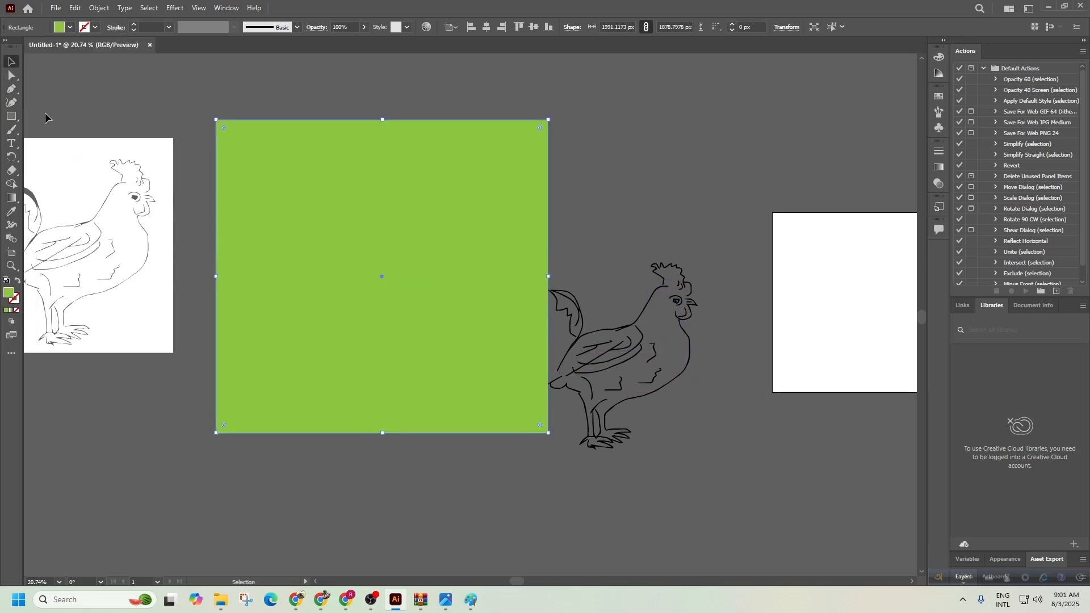
{"action": "left_click", "coordinate": [90, 165]}
{"action": "key", "text": "Delete"}
{"action": "left_click_drag", "start_coordinate": [370, 325], "coordinate": [196, 349]}
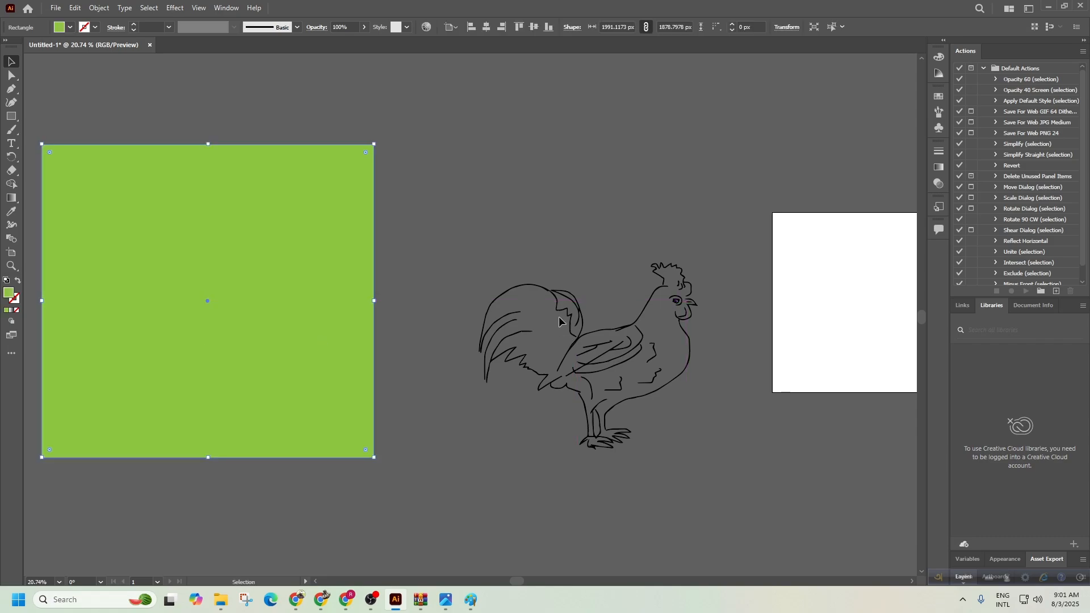
Group the rooster paths, move them onto the green square, and bring them to front.
{"action": "left_click_drag", "start_coordinate": [751, 510], "coordinate": [650, 409]}
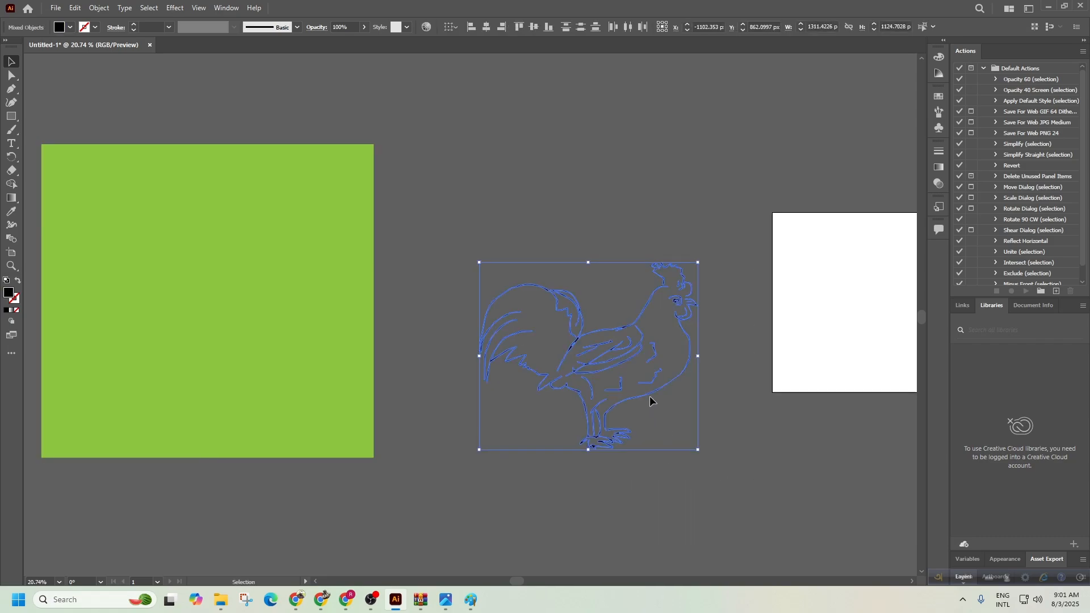
{"action": "right_click", "coordinate": [650, 395]}
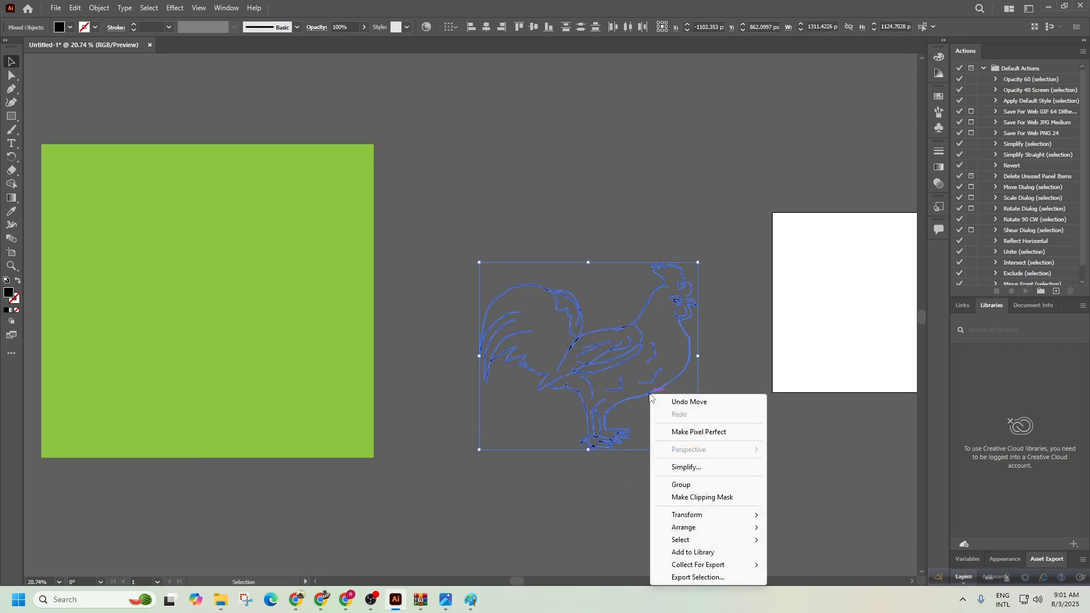
{"action": "left_click", "coordinate": [687, 485]}
{"action": "left_click", "coordinate": [708, 454]}
{"action": "left_click_drag", "start_coordinate": [684, 325], "coordinate": [454, 232]}
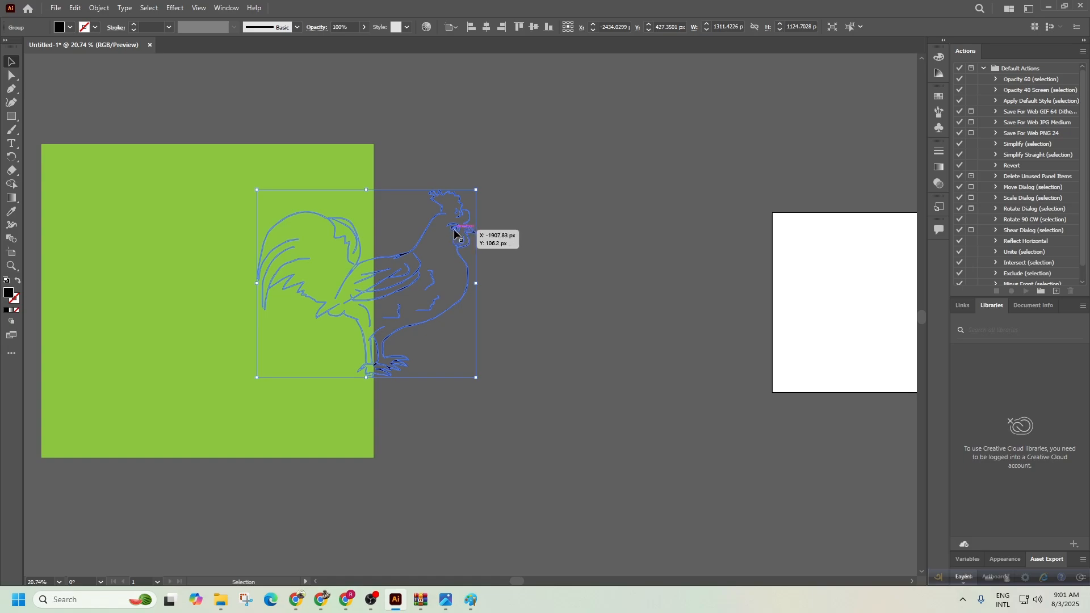
{"action": "right_click", "coordinate": [455, 233]}
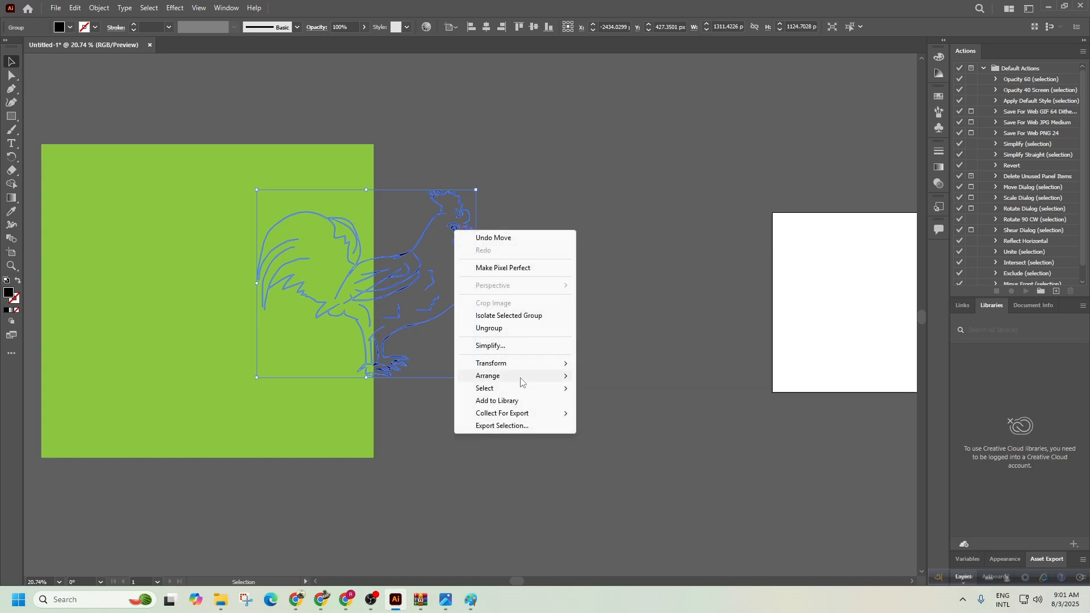
{"action": "mouse_move", "coordinate": [521, 382]}
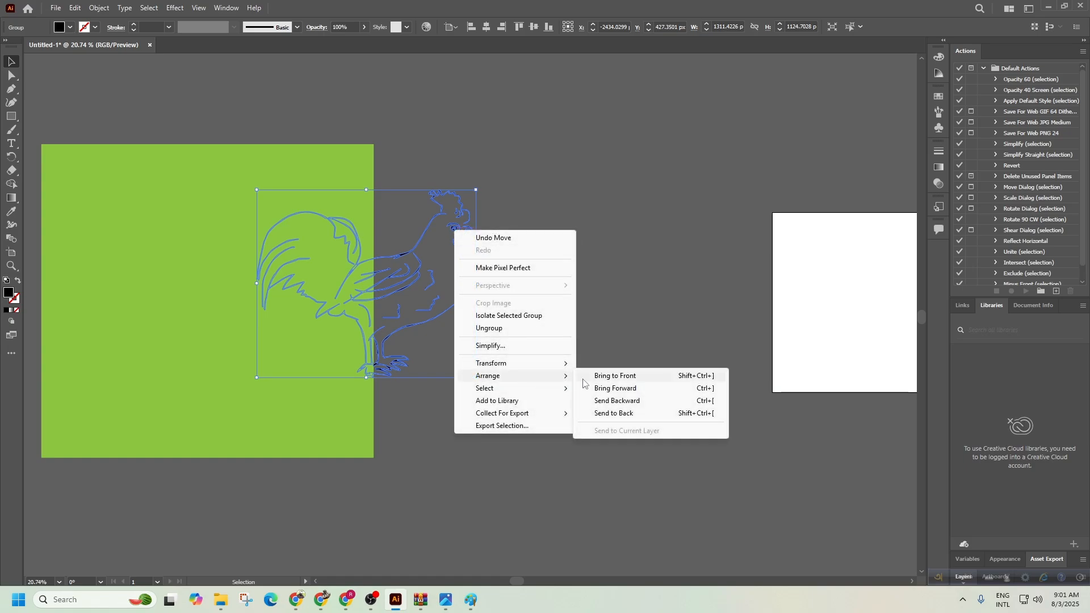
{"action": "left_click", "coordinate": [615, 376]}
{"action": "left_click_drag", "start_coordinate": [401, 313], "coordinate": [503, 288]}
{"action": "left_click", "coordinate": [751, 343]}
Select and delete the rooster and green square artwork.
{"action": "left_click_drag", "start_coordinate": [634, 369], "coordinate": [549, 360]}
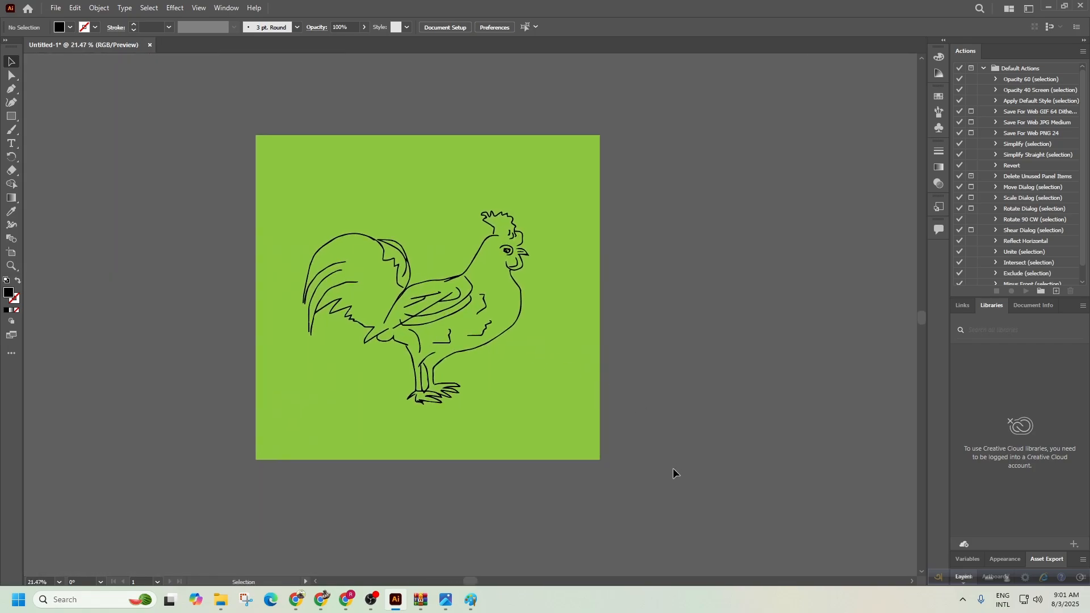
{"action": "left_click_drag", "start_coordinate": [175, 121], "coordinate": [178, 123]}
{"action": "key", "text": "Delete"}
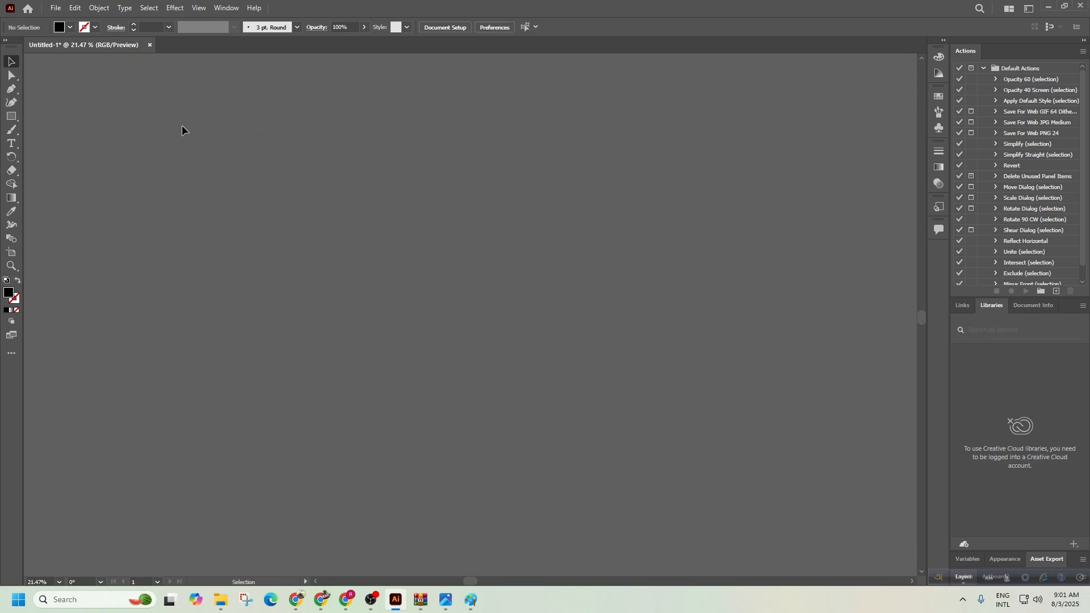
Place Hand-drawn-chicken-3-vector-14365.jpg from Downloads large on the canvas and select it.
{"action": "left_click", "coordinate": [59, 7]}
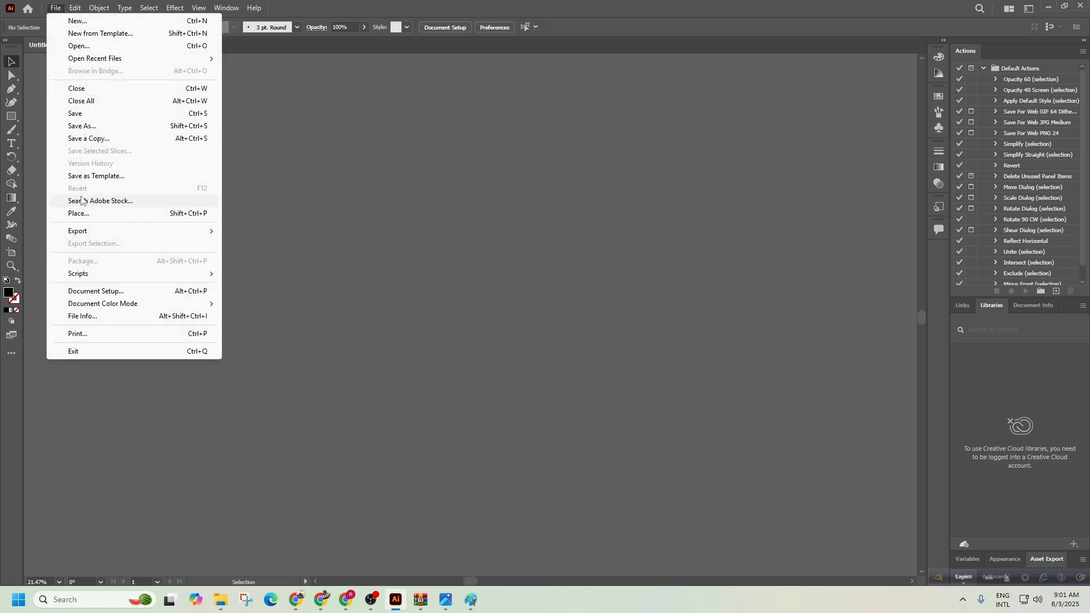
{"action": "left_click", "coordinate": [82, 213]}
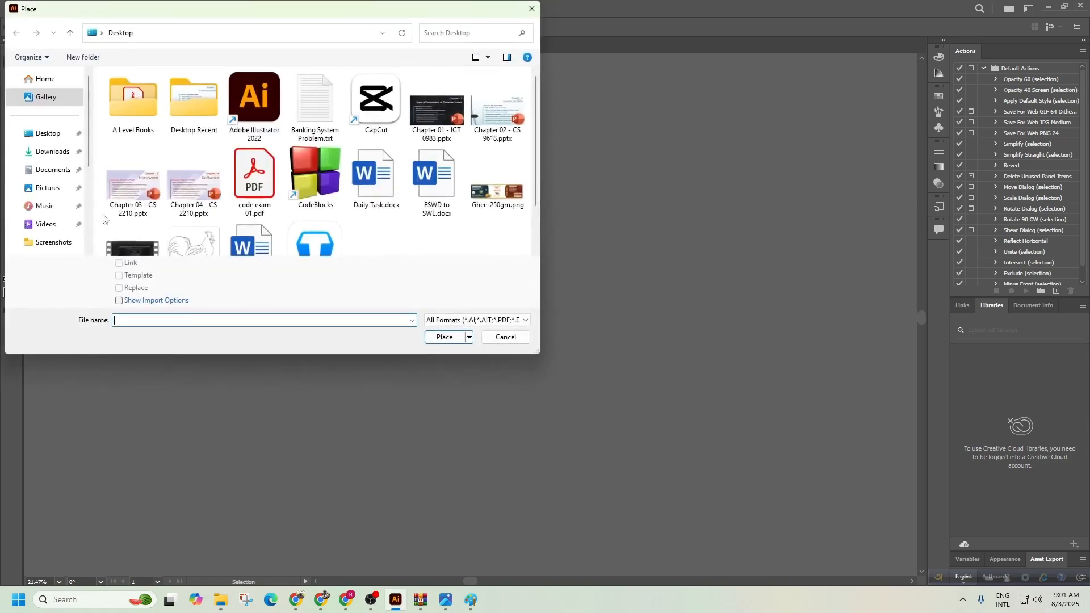
{"action": "left_click", "coordinate": [51, 151]}
{"action": "left_click", "coordinate": [162, 157]}
{"action": "left_click", "coordinate": [442, 337]}
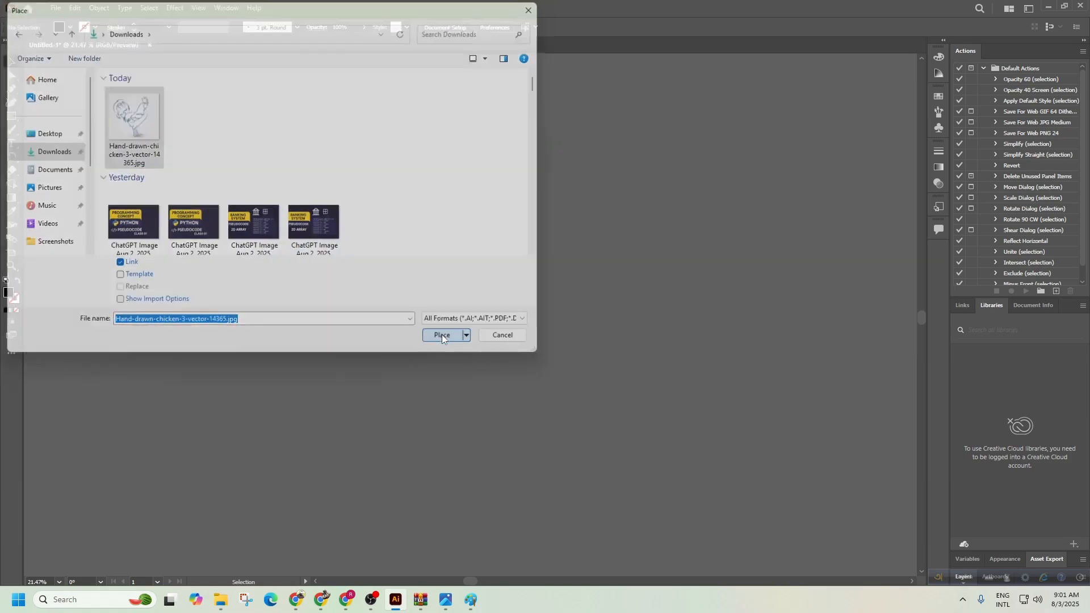
{"action": "left_click_drag", "start_coordinate": [227, 176], "coordinate": [625, 535]}
{"action": "left_click", "coordinate": [636, 521]}
{"action": "left_click_drag", "start_coordinate": [488, 475], "coordinate": [419, 369]}
{"action": "left_click", "coordinate": [270, 179]}
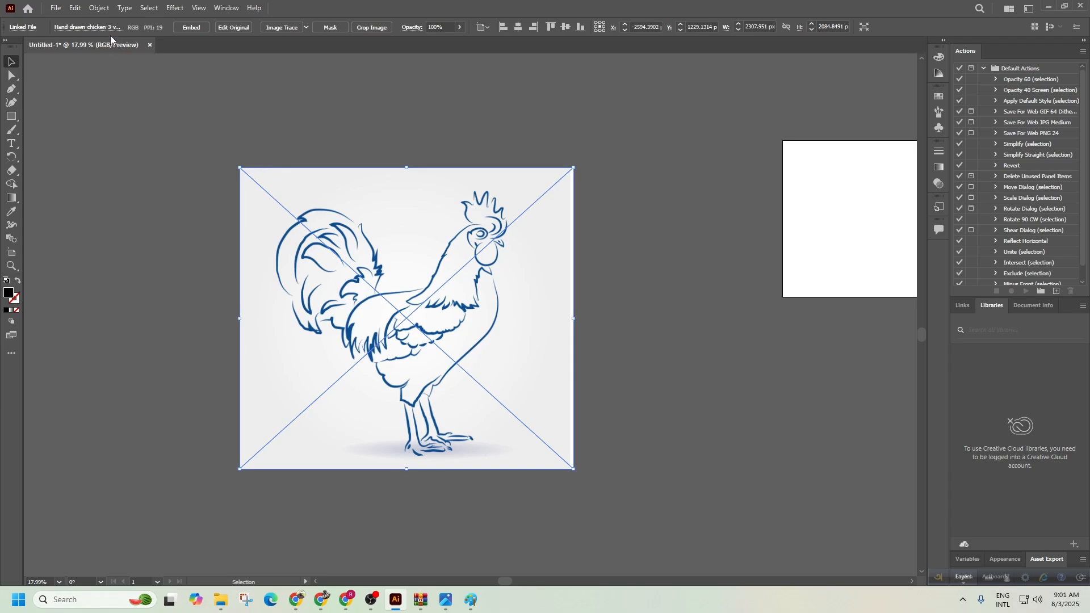
{"action": "left_click", "coordinate": [99, 8]}
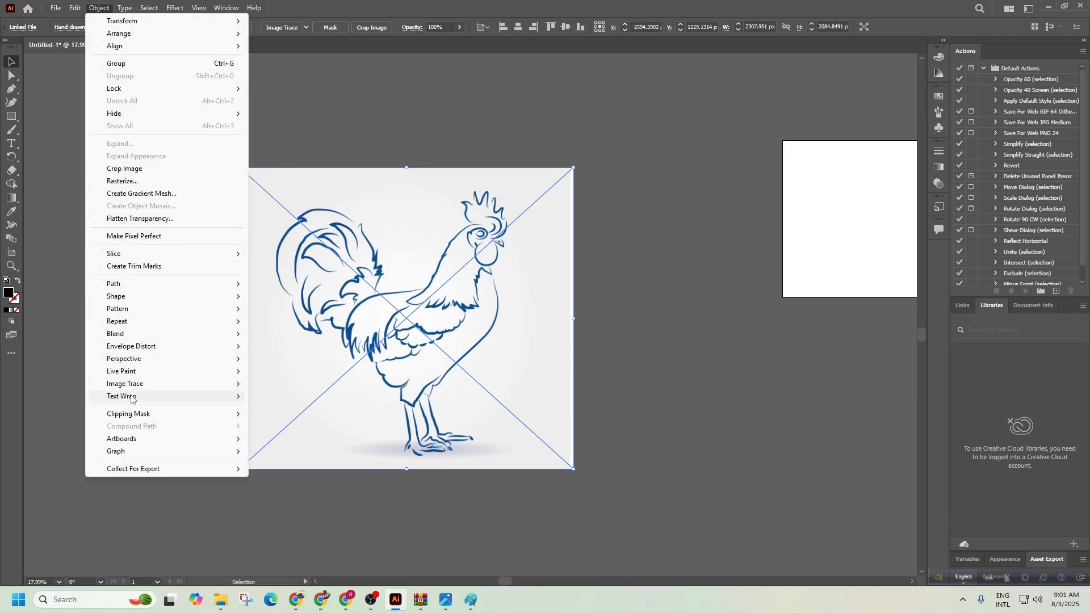
{"action": "mouse_move", "coordinate": [147, 386]}
{"action": "left_click", "coordinate": [284, 396]}
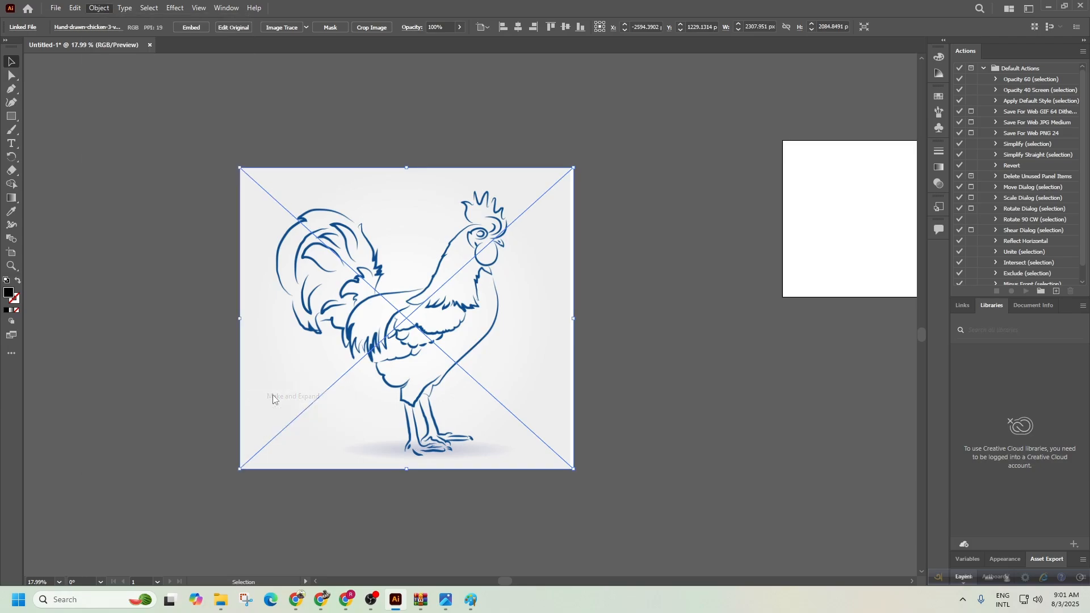
{"action": "left_click", "coordinate": [658, 314]}
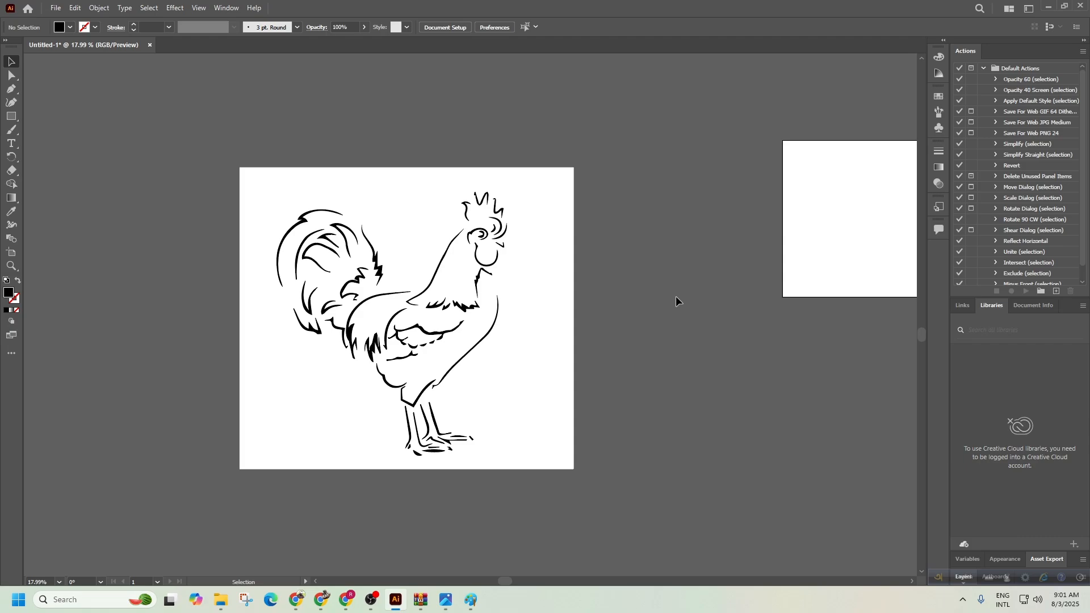
Zoom in on the feet and toggle undo/redo to compare the trace with the original.
{"action": "left_click_drag", "start_coordinate": [435, 469], "coordinate": [721, 374]}
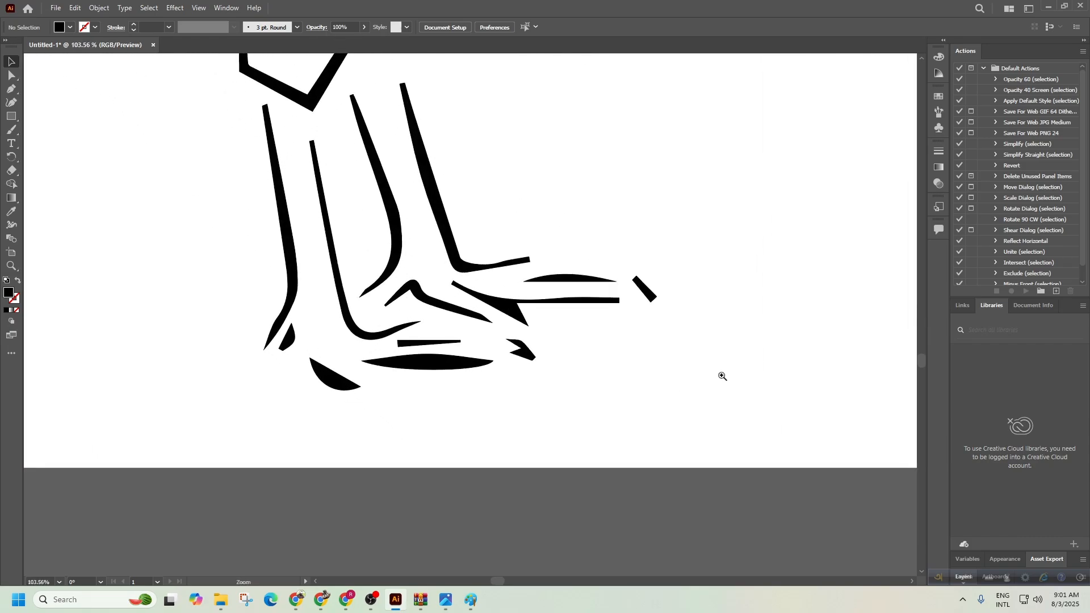
{"action": "key", "text": "ctrl+z"}
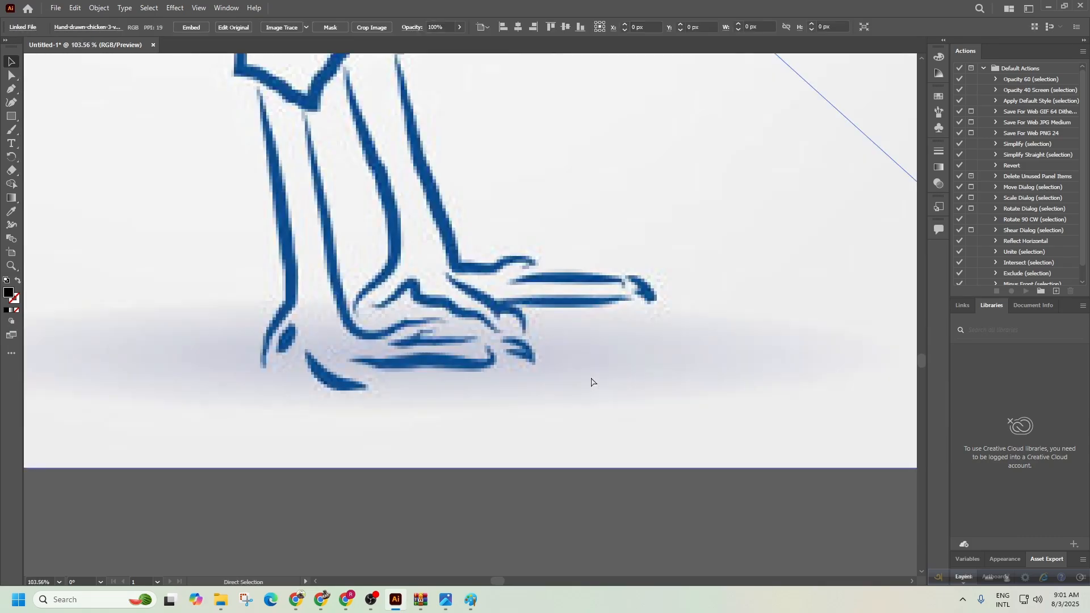
{"action": "left_click", "coordinate": [645, 520]}
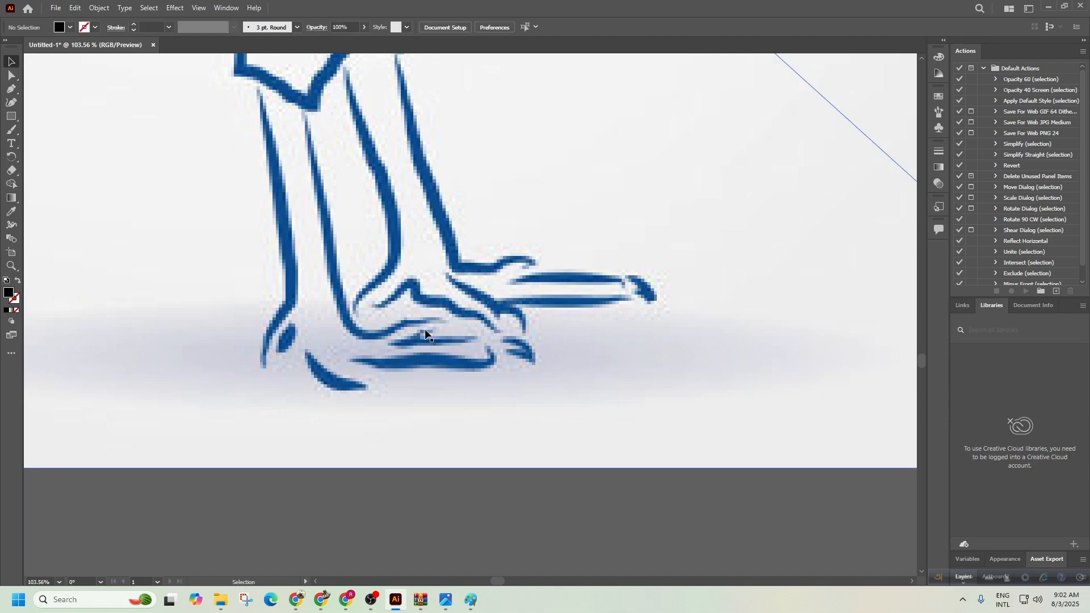
{"action": "key", "text": "a"}
{"action": "key", "text": "ctrl+shift+z"}
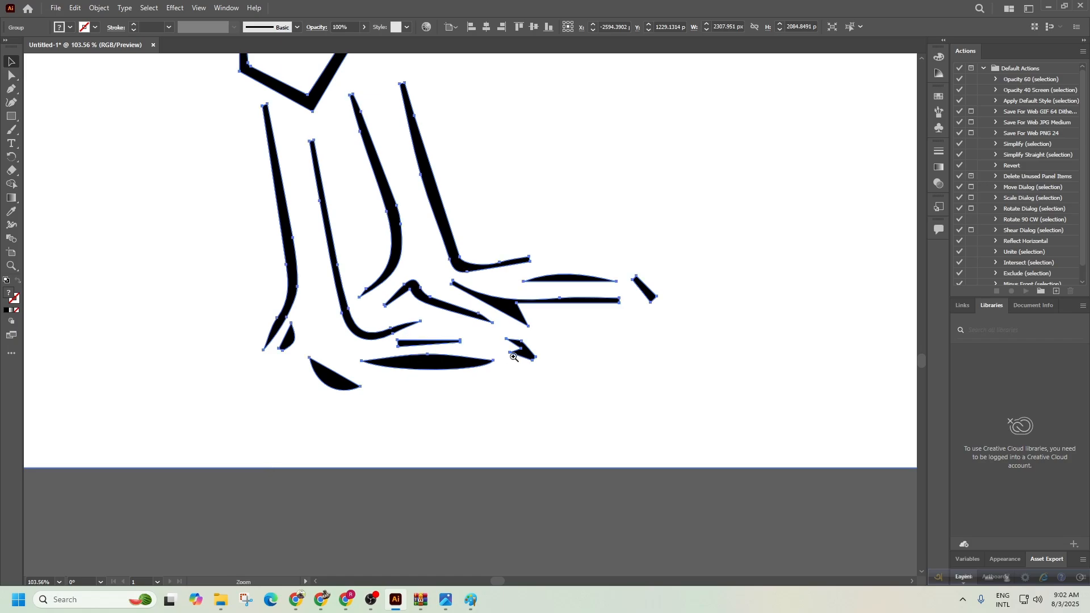
{"action": "left_click_drag", "start_coordinate": [514, 357], "coordinate": [367, 267]}
{"action": "left_click_drag", "start_coordinate": [392, 169], "coordinate": [433, 397]}
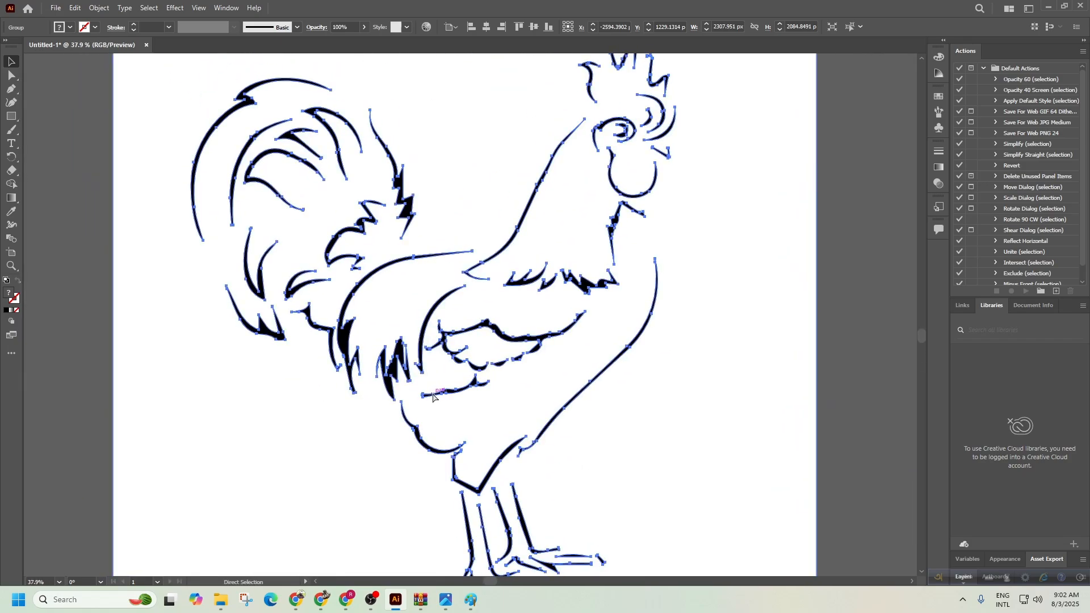
{"action": "key", "text": "ctrl+shift+g"}
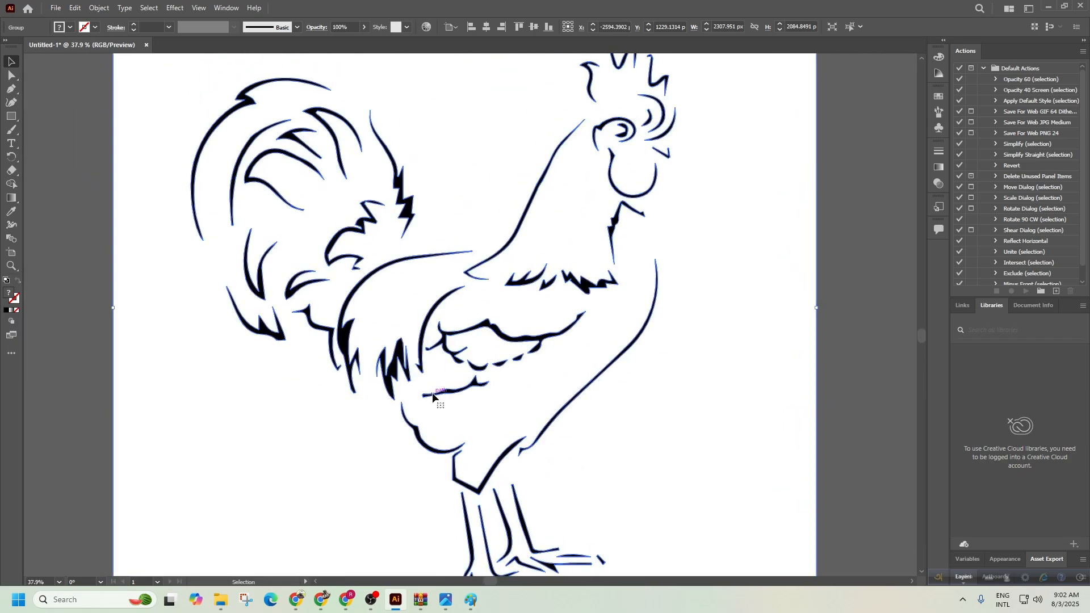
Compare the head and check anchor points, then undo the trace back to the blue image.
{"action": "key", "text": "ctrl+z"}
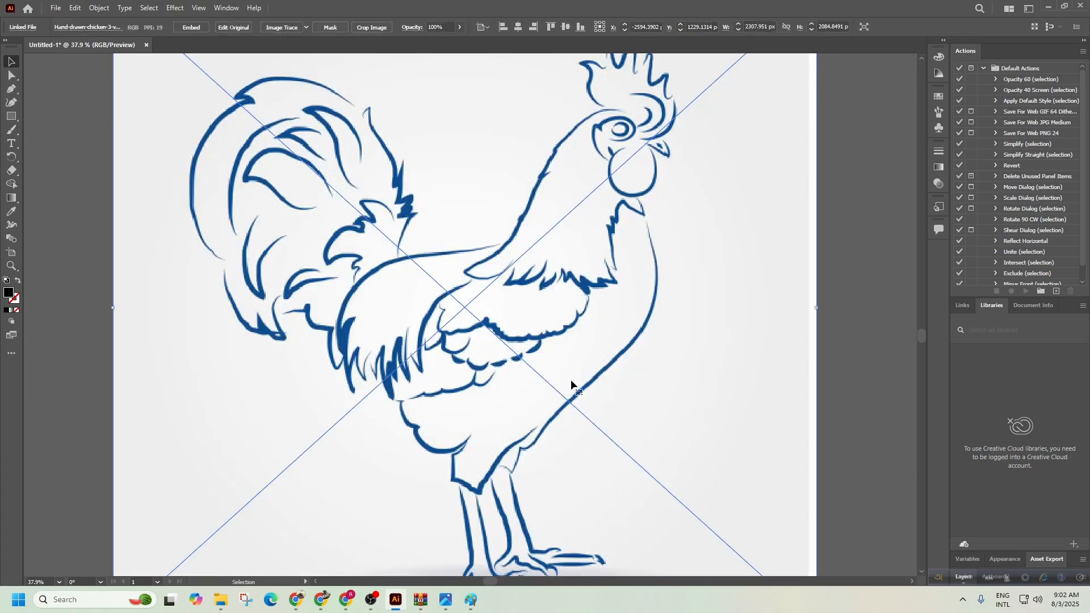
{"action": "left_click_drag", "start_coordinate": [608, 310], "coordinate": [575, 436]}
{"action": "left_click", "coordinate": [613, 262]}
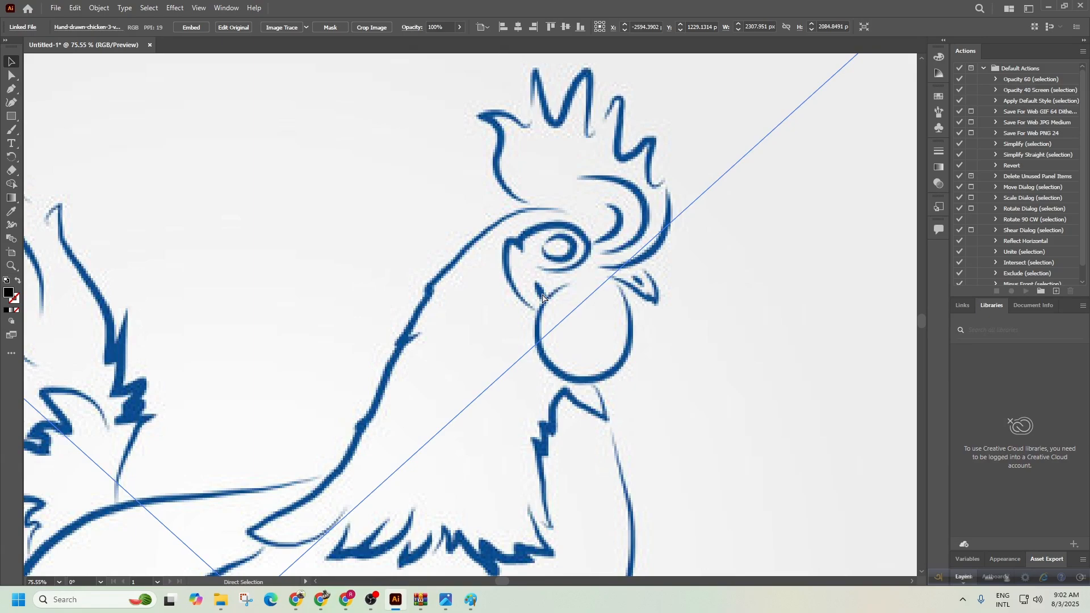
{"action": "key", "text": "ctrl+shift+z"}
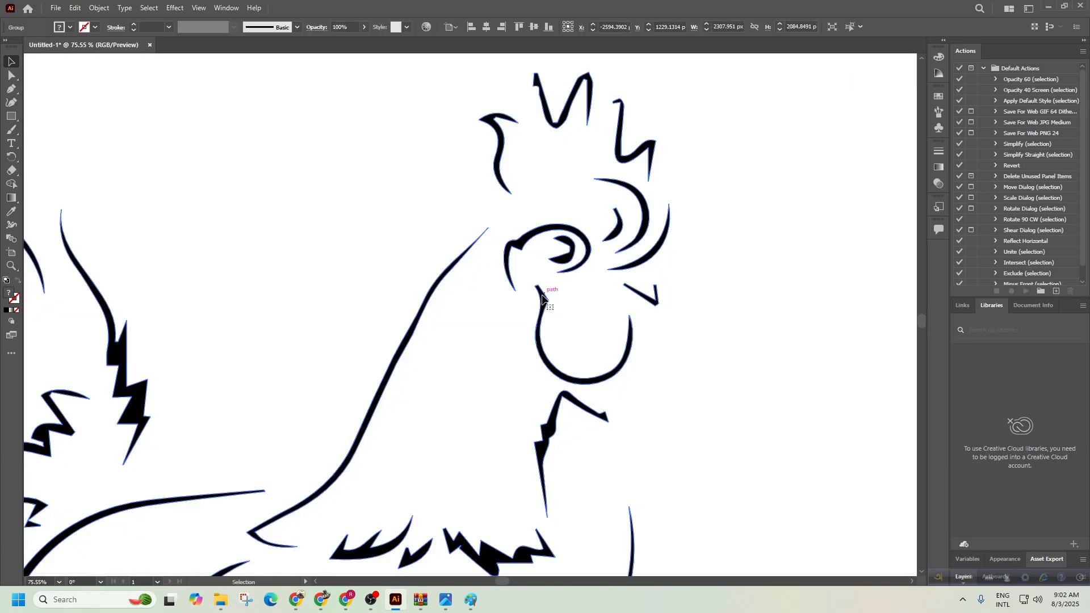
{"action": "key", "text": "ctrl+z"}
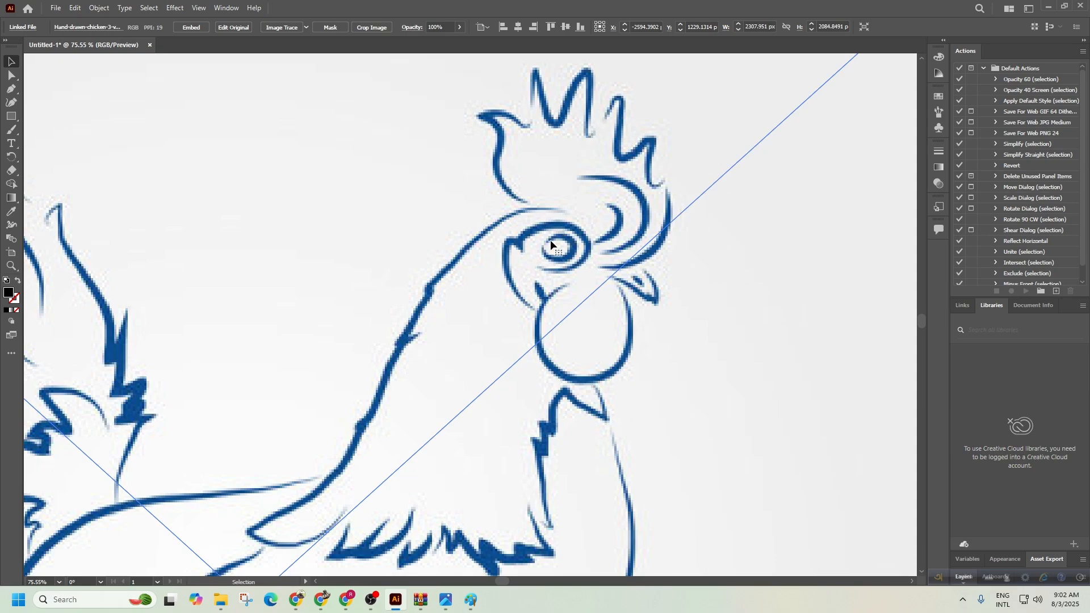
{"action": "key", "text": "ctrl+z"}
{"action": "key", "text": "ctrl+shift+z"}
{"action": "key", "text": "ctrl+shift+z"}
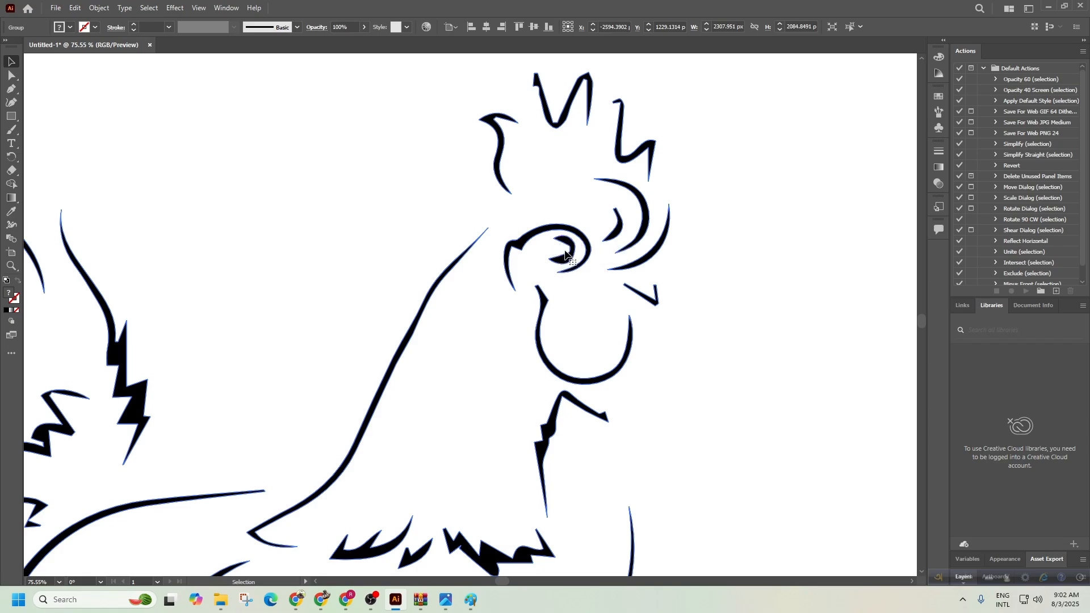
{"action": "key", "text": "a"}
{"action": "key", "text": "v"}
{"action": "key", "text": "ctrl+z"}
{"action": "key", "text": "ctrl+z"}
{"action": "left_click_drag", "start_coordinate": [599, 362], "coordinate": [350, 316]}
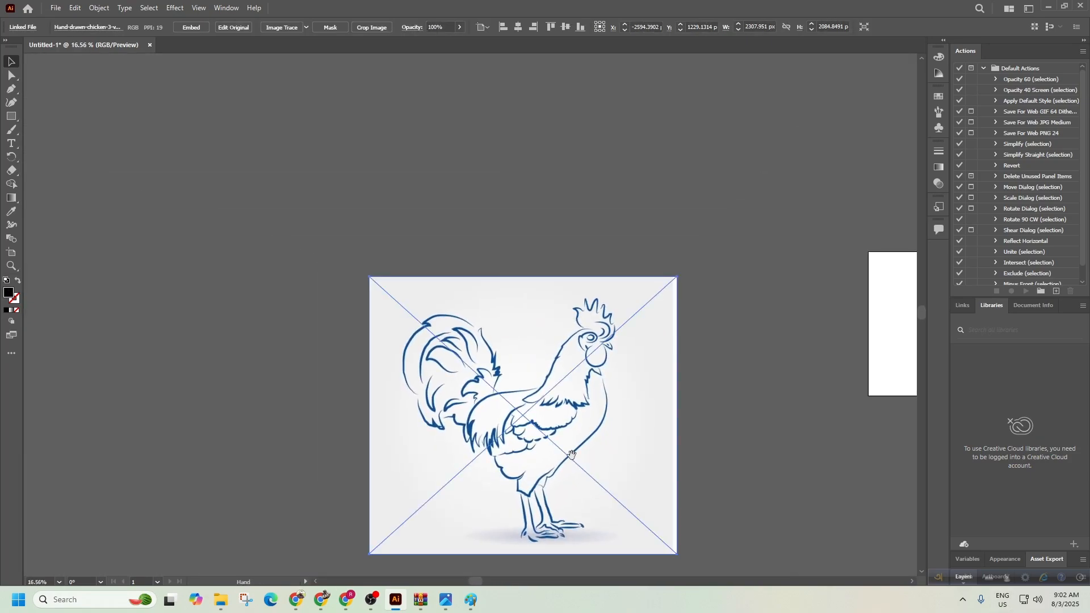
Select the chicken image and apply Image Trace > Make and Expand.
{"action": "left_click_drag", "start_coordinate": [571, 455], "coordinate": [504, 288]}
{"action": "key", "text": "ctrl+shift+a"}
{"action": "left_click", "coordinate": [568, 293]}
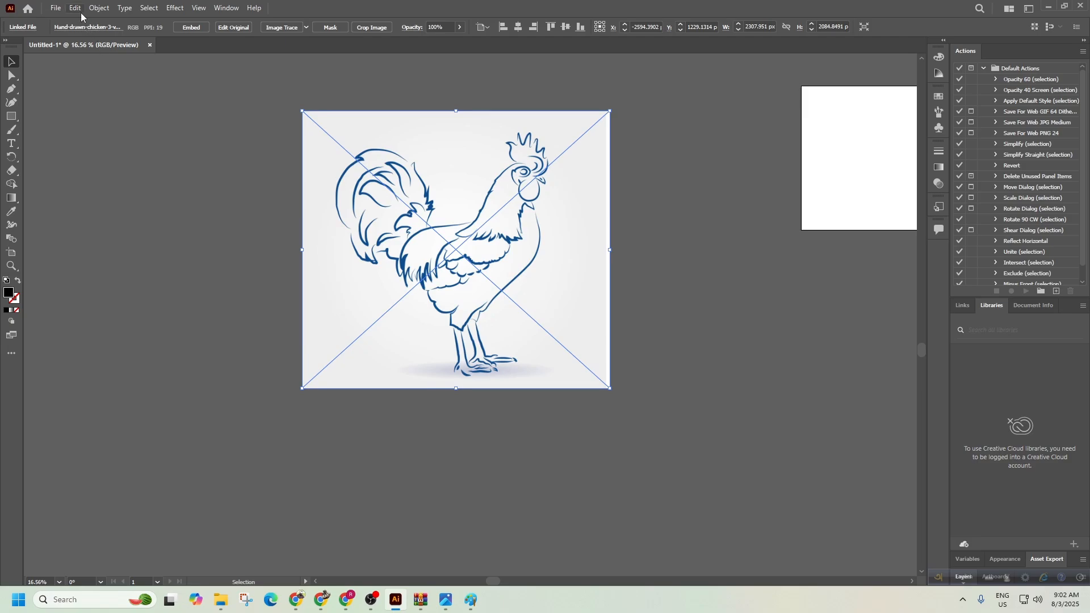
{"action": "left_click", "coordinate": [99, 8]}
{"action": "left_click", "coordinate": [98, 8]}
{"action": "left_click", "coordinate": [98, 8]}
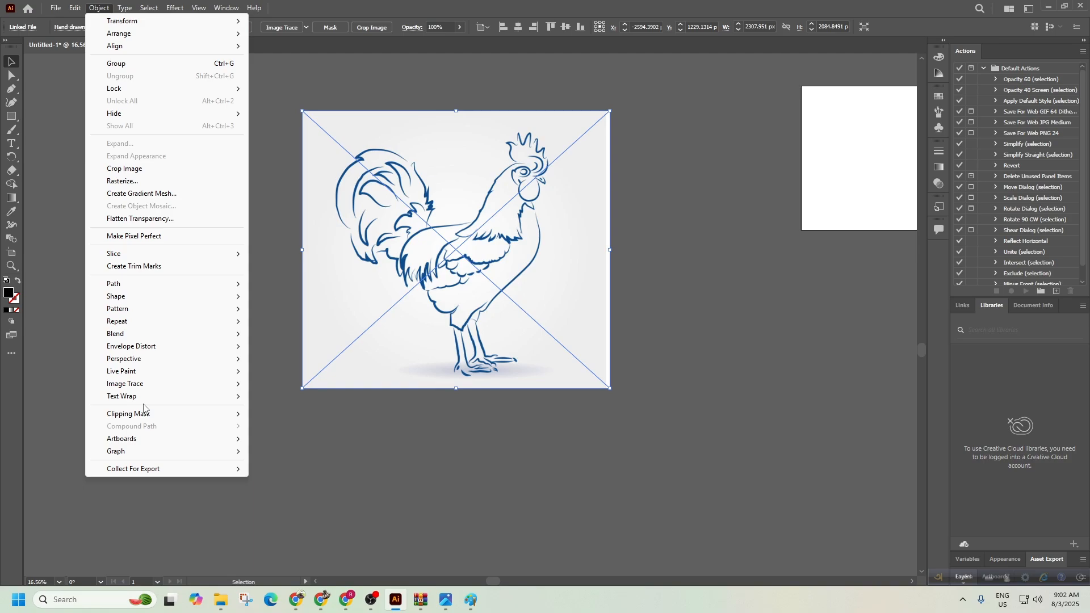
{"action": "mouse_move", "coordinate": [163, 385]}
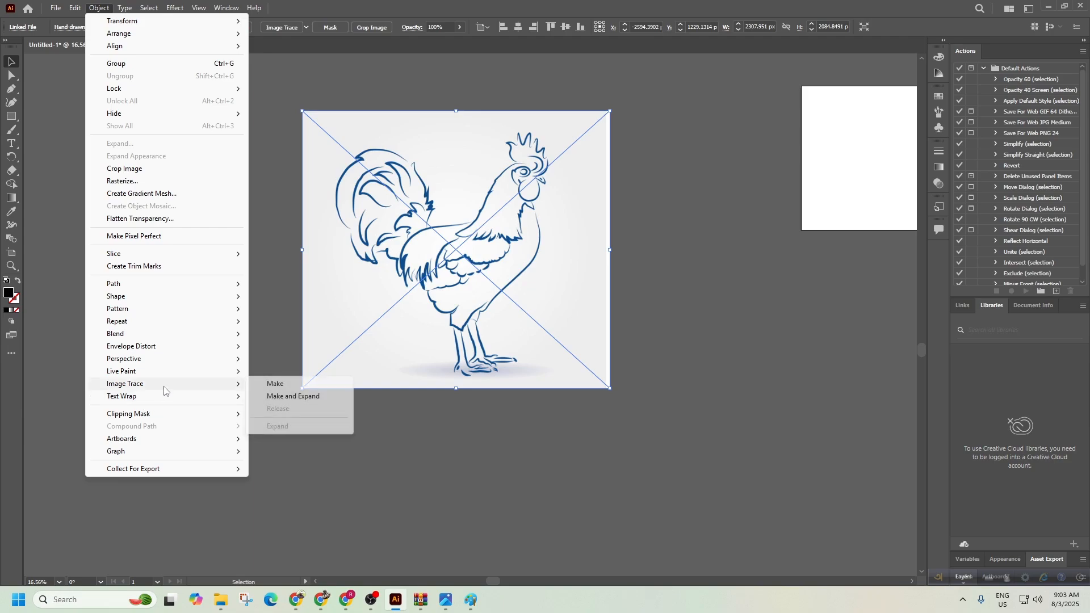
{"action": "left_click", "coordinate": [291, 397]}
Move the traced rooster group far left, then open and close the WinRAR window.
{"action": "left_click", "coordinate": [440, 430]}
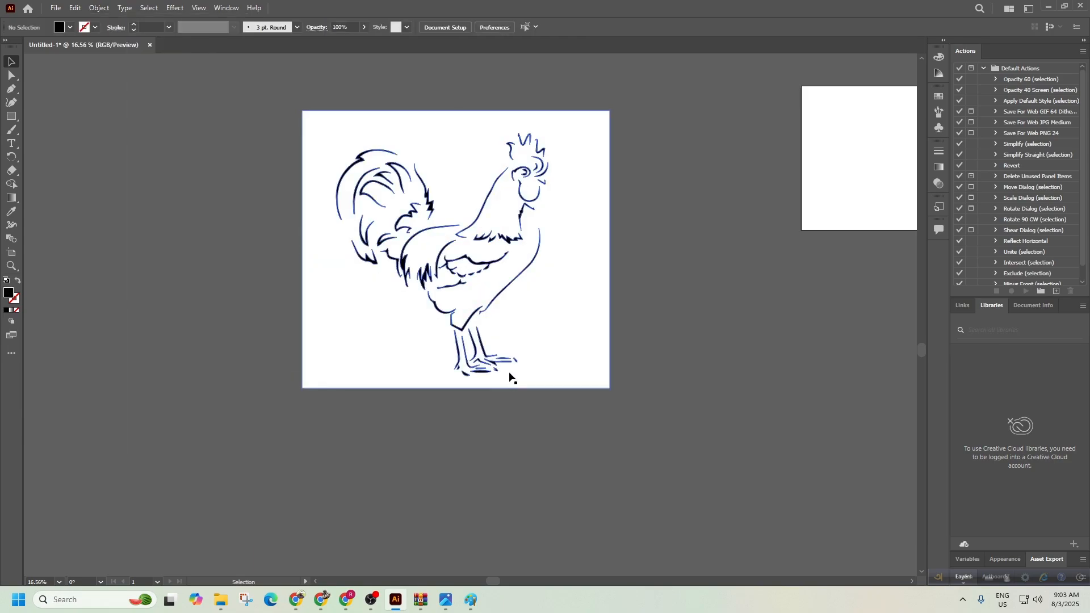
{"action": "scroll", "coordinate": [517, 353], "scroll_direction": "down", "scroll_amount": 2}
{"action": "left_click", "coordinate": [478, 332]}
{"action": "mouse_move", "coordinate": [554, 325]}
{"action": "left_mouse_down"}
{"action": "mouse_move", "coordinate": [553, 288]}
{"action": "mouse_move", "coordinate": [489, 325]}
{"action": "mouse_move", "coordinate": [312, 390]}
{"action": "mouse_move", "coordinate": [245, 366]}
{"action": "left_mouse_up"}
{"action": "left_click", "coordinate": [421, 600]}
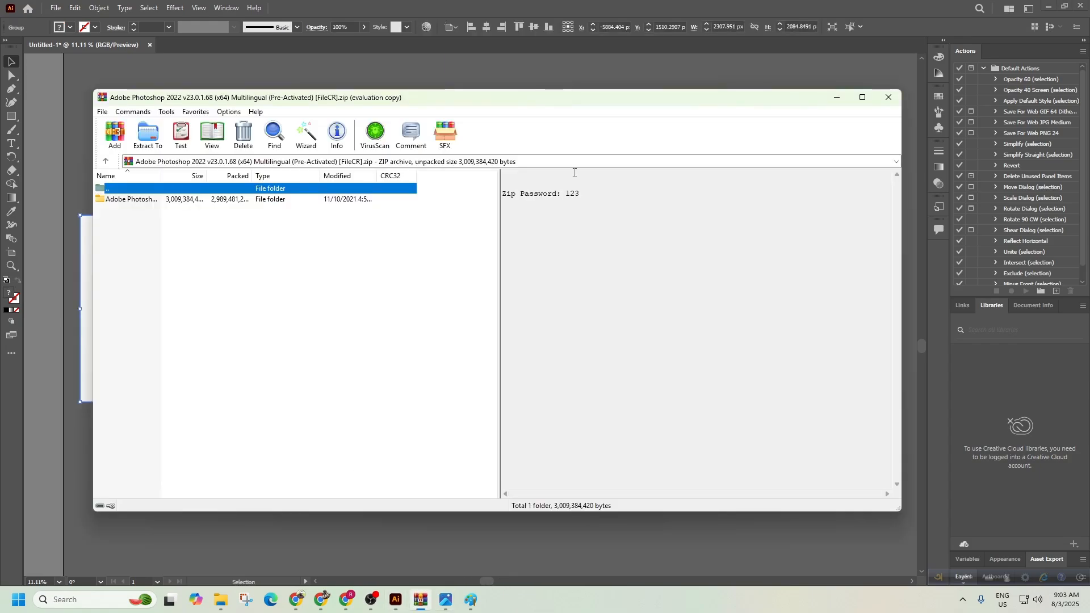
{"action": "left_click", "coordinate": [895, 96]}
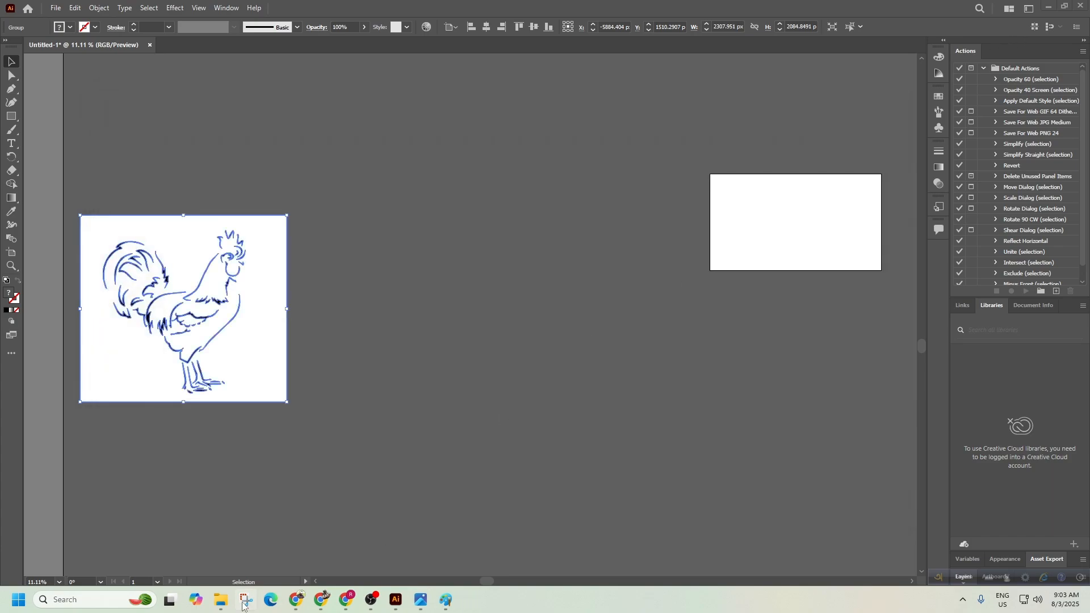
Browse This PC > Softwere (K:) > Rar_Zip > Adobe Photoshop 2022 folder and run Set-up.exe.
{"action": "left_click", "coordinate": [221, 602]}
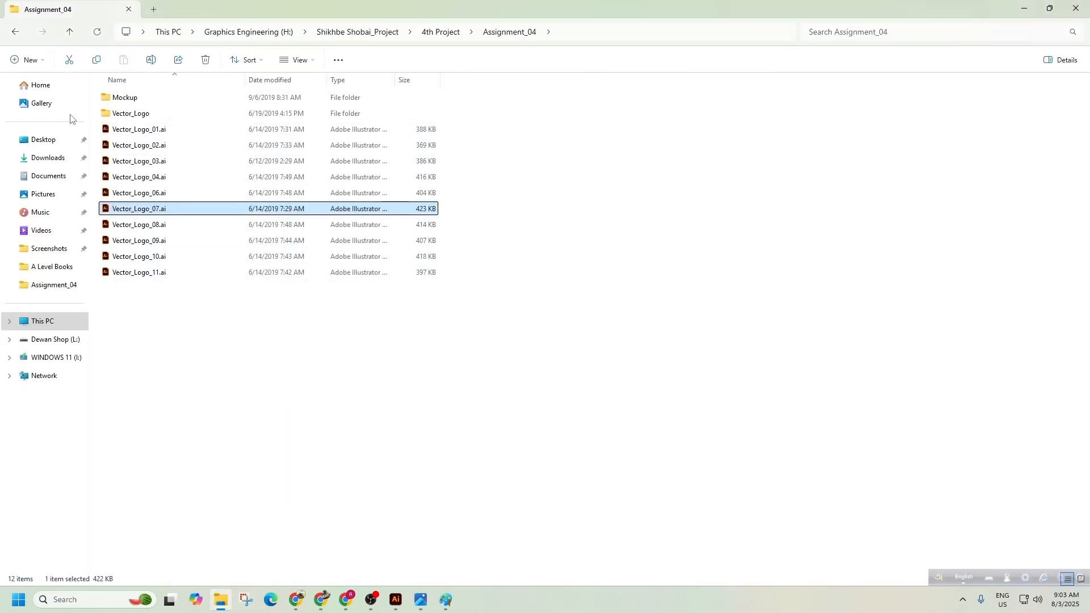
{"action": "left_click", "coordinate": [53, 328]}
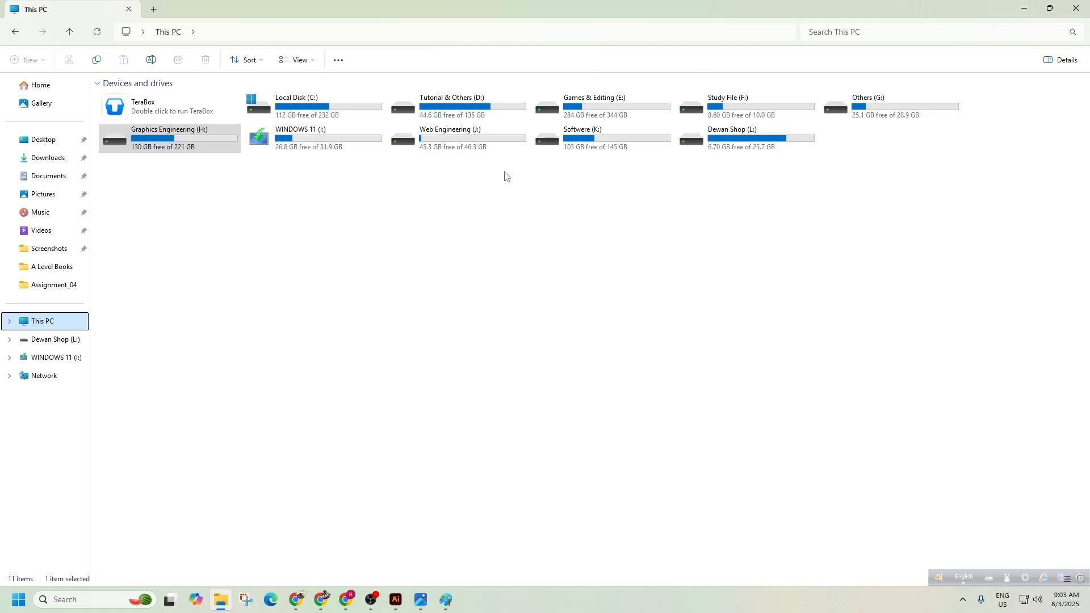
{"action": "double_click", "coordinate": [591, 134]}
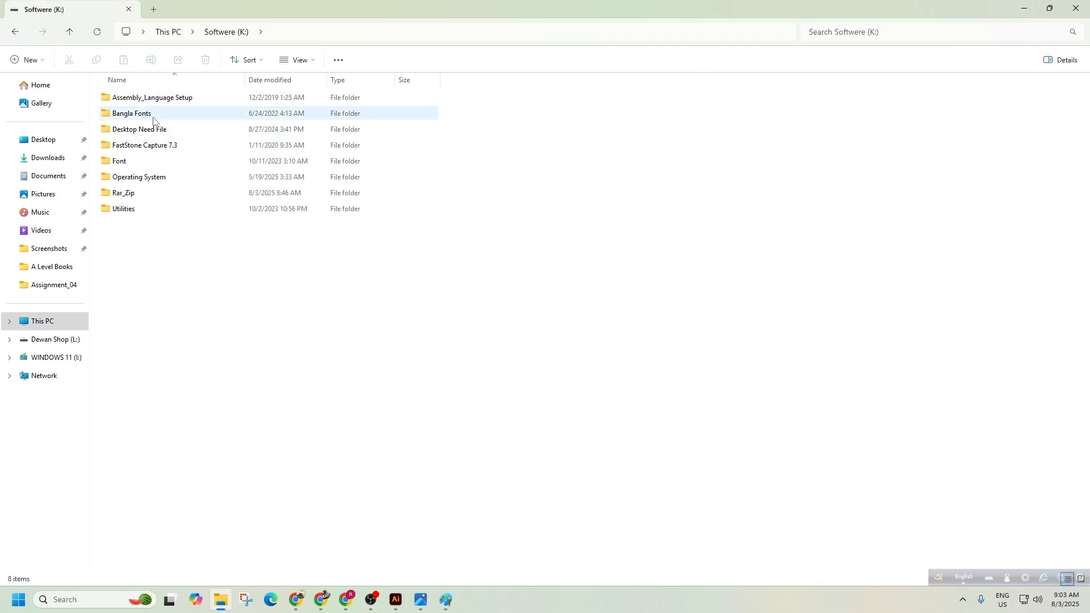
{"action": "double_click", "coordinate": [142, 193]}
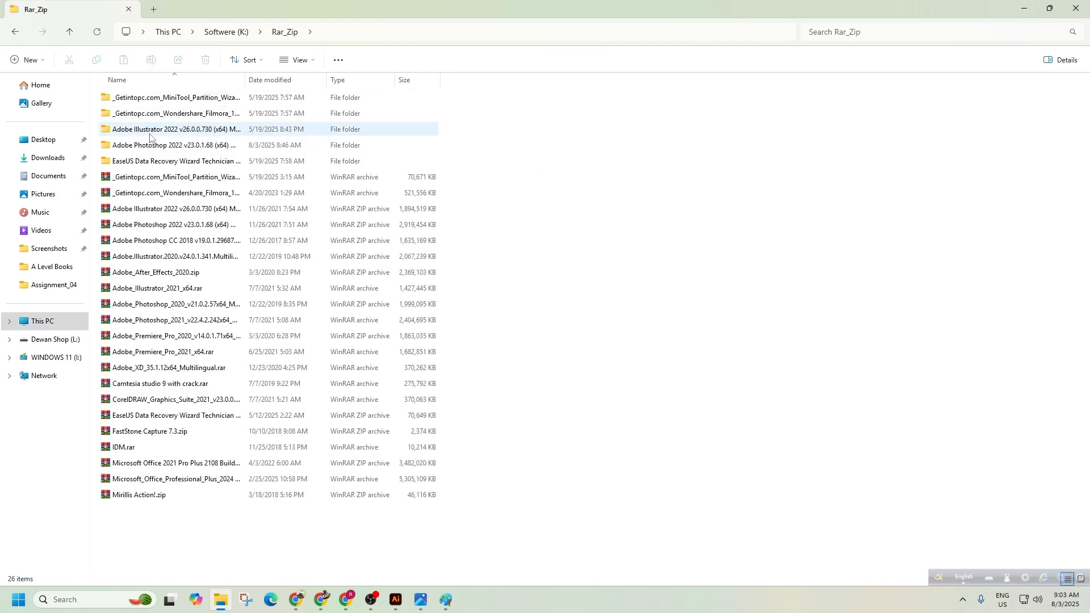
{"action": "double_click", "coordinate": [151, 146]}
{"action": "double_click", "coordinate": [146, 103]}
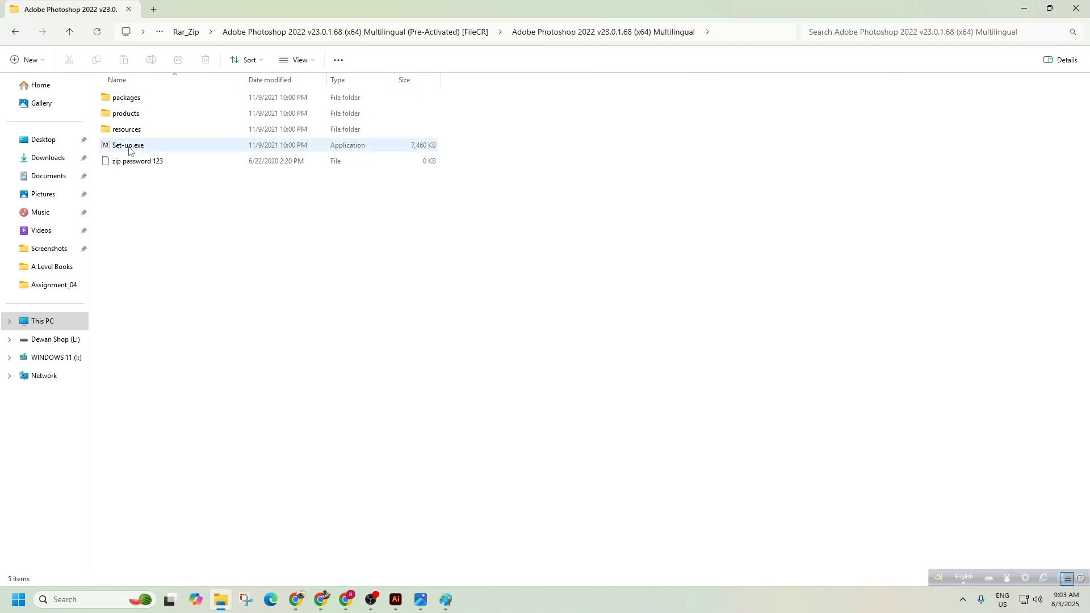
{"action": "double_click", "coordinate": [134, 148]}
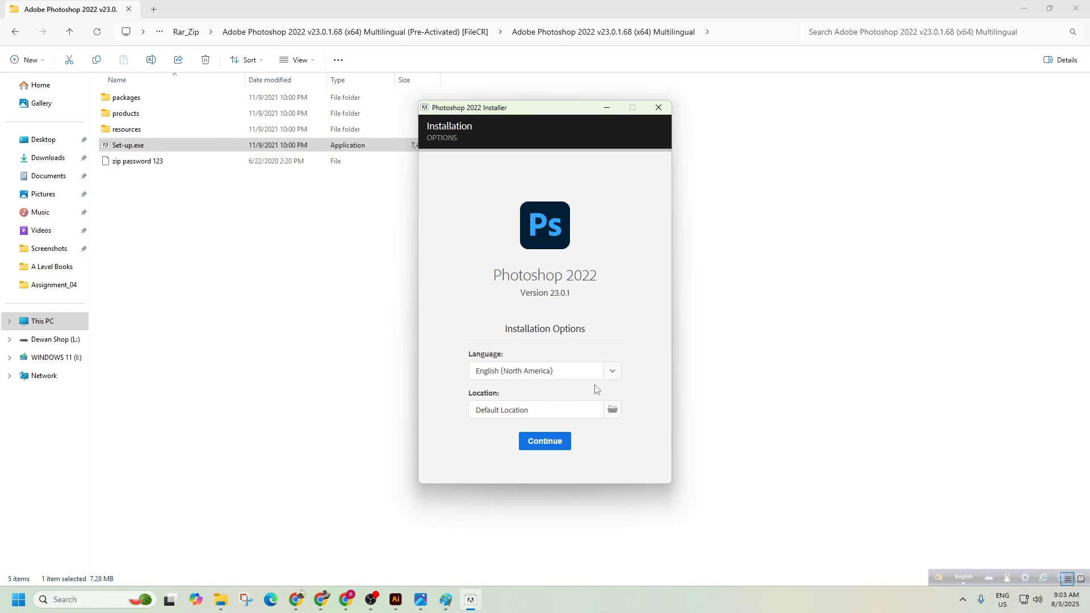
Choose English (International), start the Photoshop 2022 install, and shift the installer window right.
{"action": "left_click", "coordinate": [612, 370]}
{"action": "scroll", "coordinate": [558, 422], "scroll_direction": "up", "scroll_amount": 2}
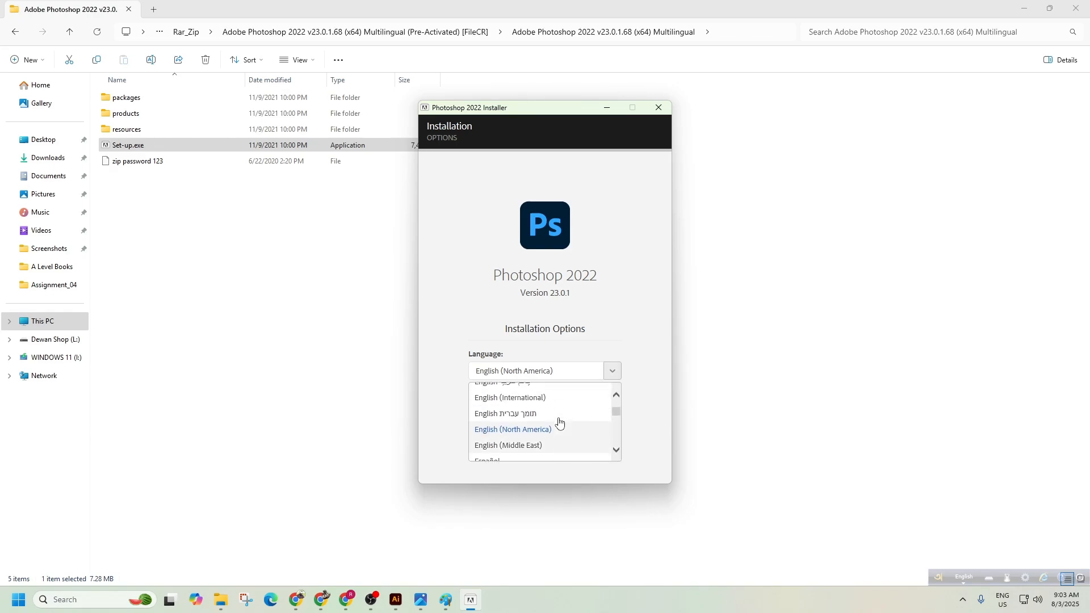
{"action": "left_click", "coordinate": [538, 396]}
{"action": "left_click", "coordinate": [543, 441]}
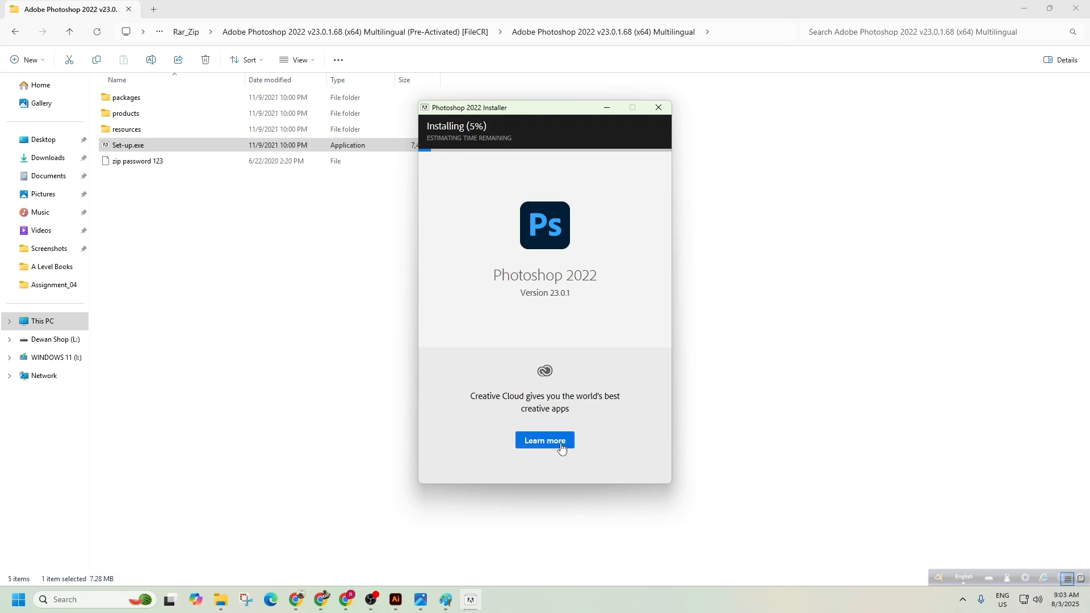
{"action": "left_click_drag", "start_coordinate": [556, 123], "coordinate": [586, 112]}
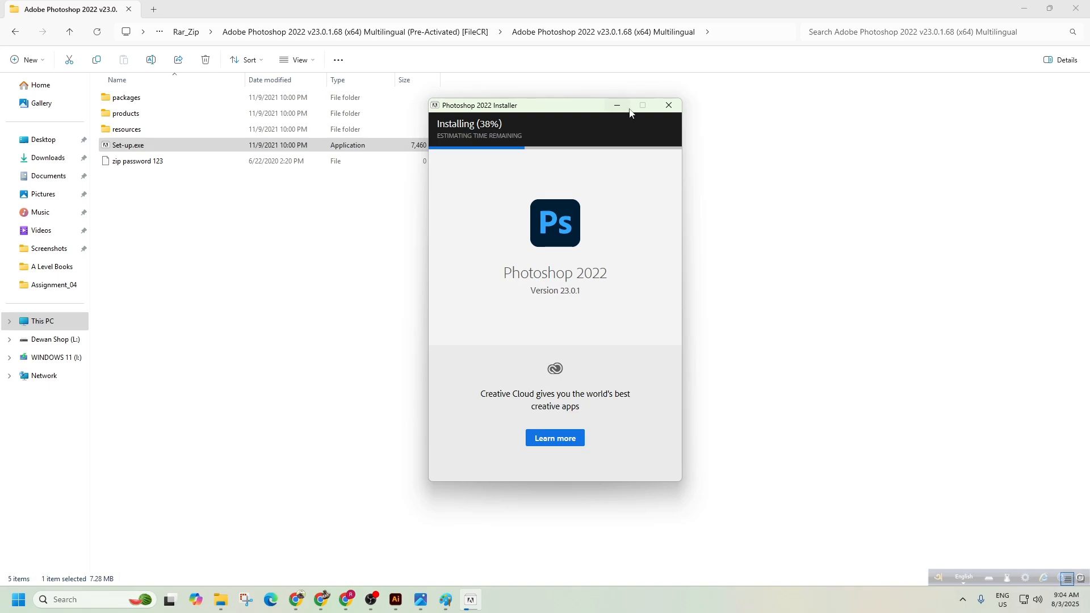
Minimize Explorer and the Photoshop installer, and close Paint without saving.
{"action": "left_click", "coordinate": [1024, 8]}
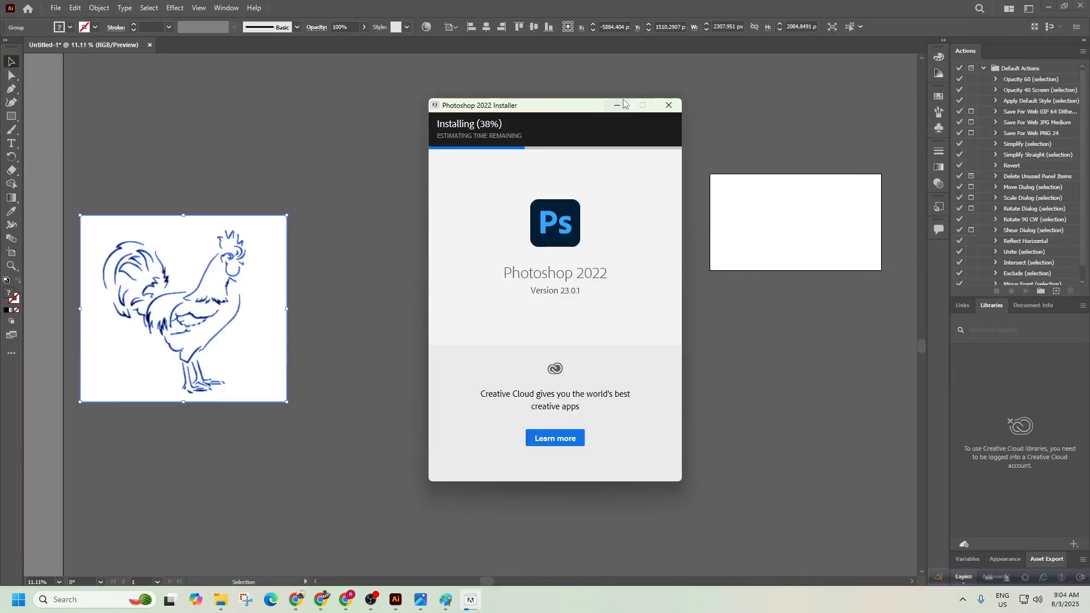
{"action": "left_click", "coordinate": [617, 107]}
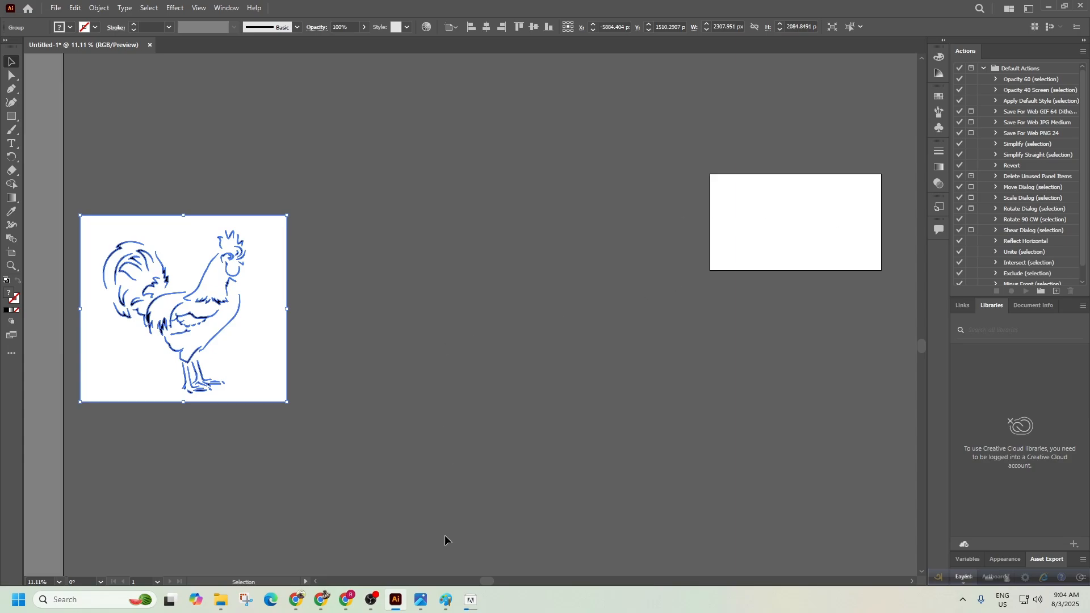
{"action": "left_click", "coordinate": [445, 600]}
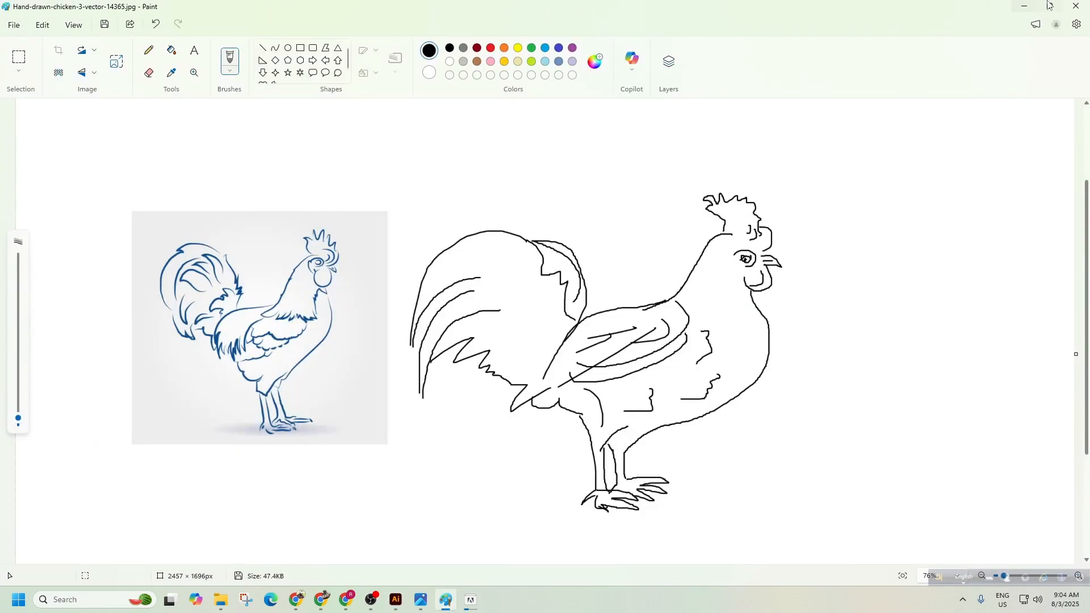
{"action": "left_click", "coordinate": [1076, 6]}
{"action": "left_click", "coordinate": [543, 331]}
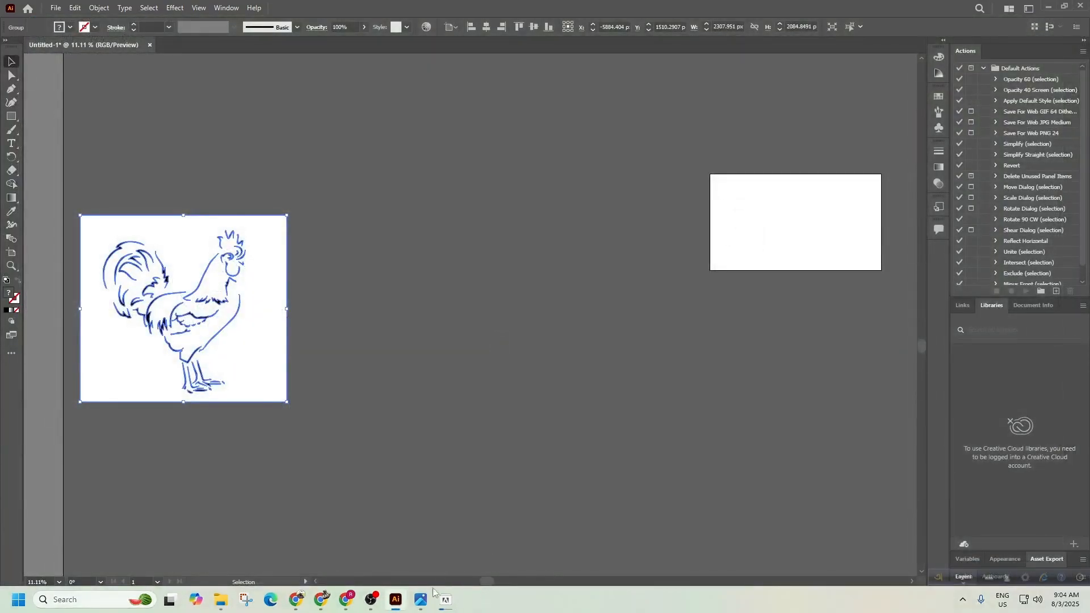
Check the installer's progress, hide it again, and deselect the rooster artwork.
{"action": "left_click", "coordinate": [446, 600]}
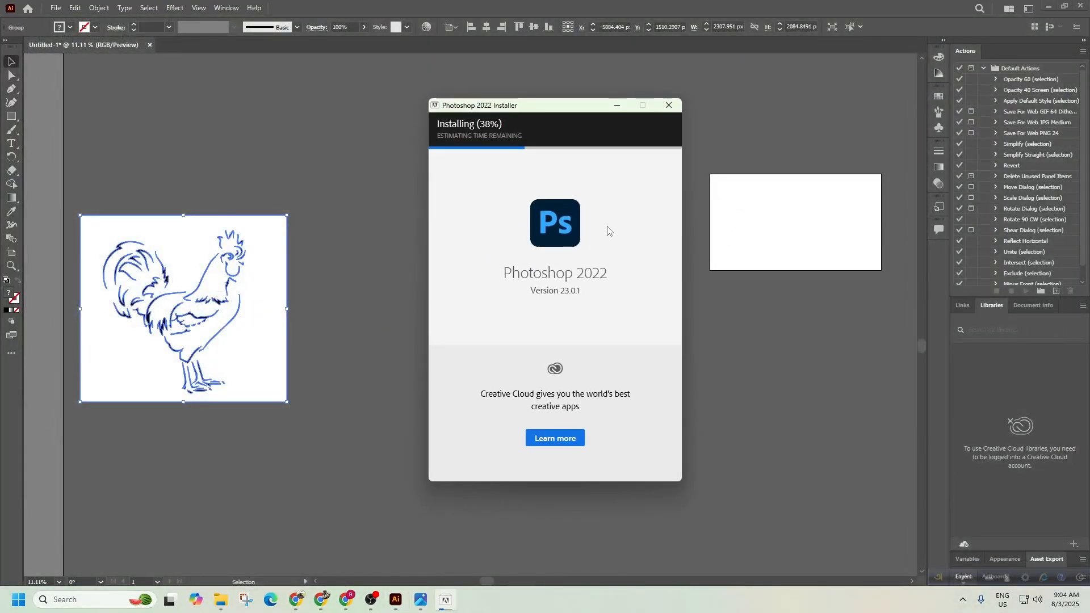
{"action": "left_click", "coordinate": [617, 105]}
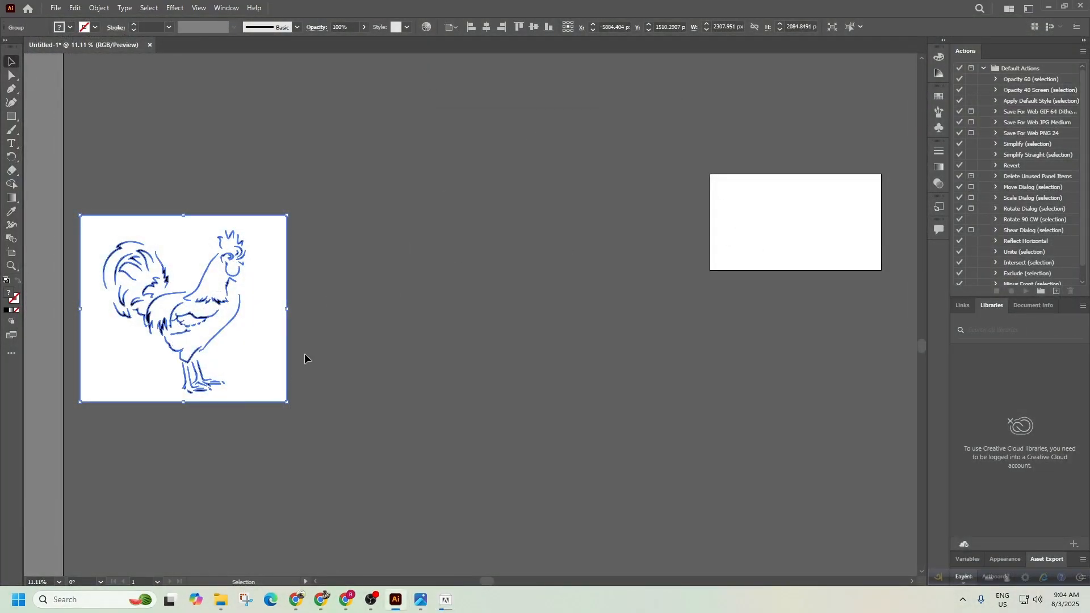
{"action": "left_click", "coordinate": [394, 315]}
Place the original rooster JPG on the canvas to the right of the traced rooster.
{"action": "left_click", "coordinate": [55, 8]}
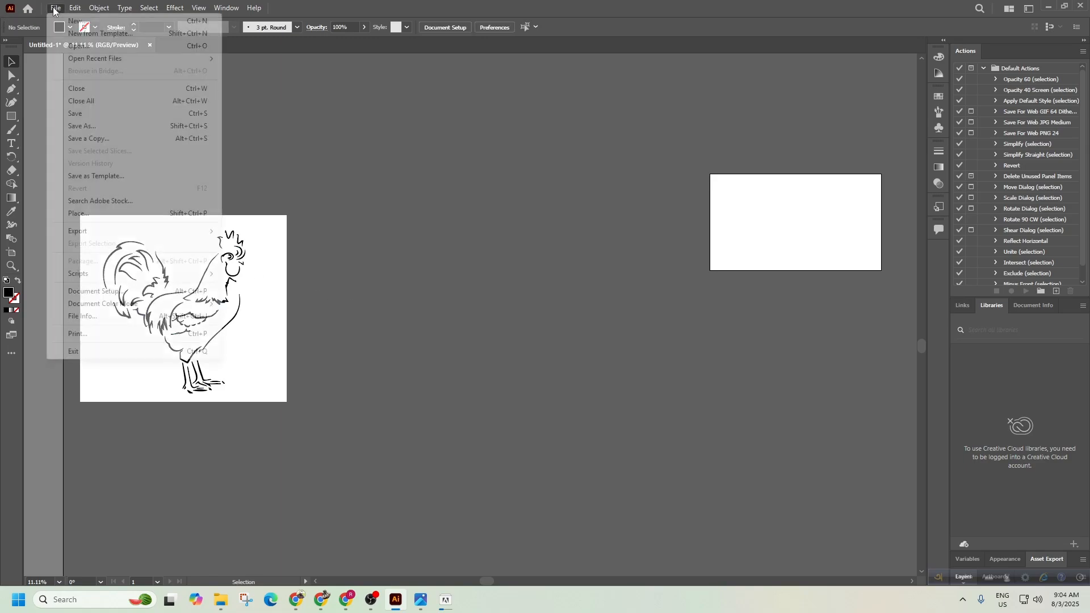
{"action": "left_click", "coordinate": [88, 214]}
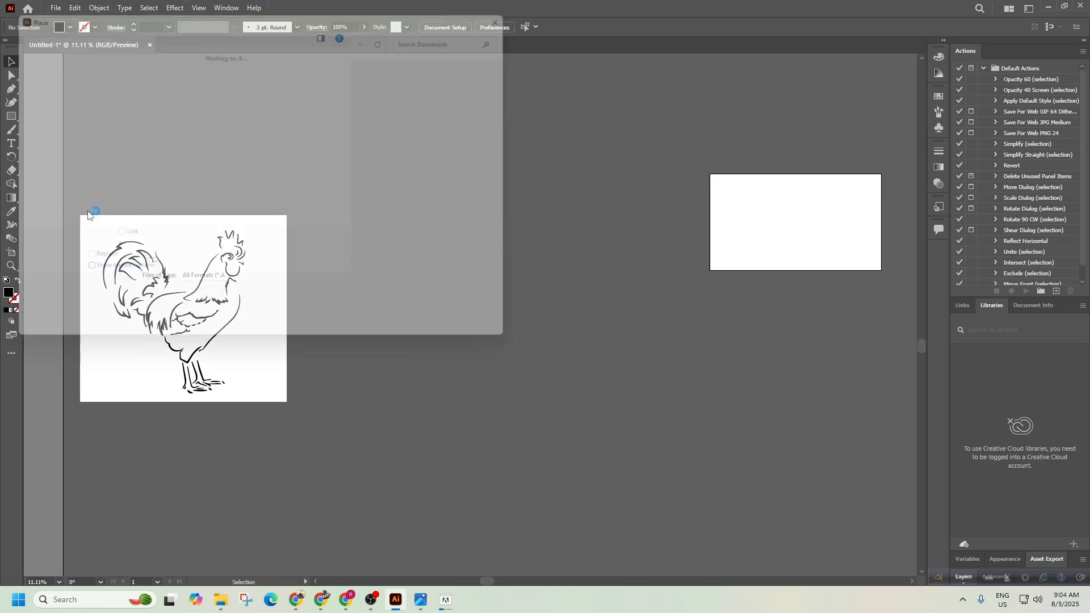
{"action": "left_click", "coordinate": [146, 122]}
{"action": "left_click", "coordinate": [437, 336]}
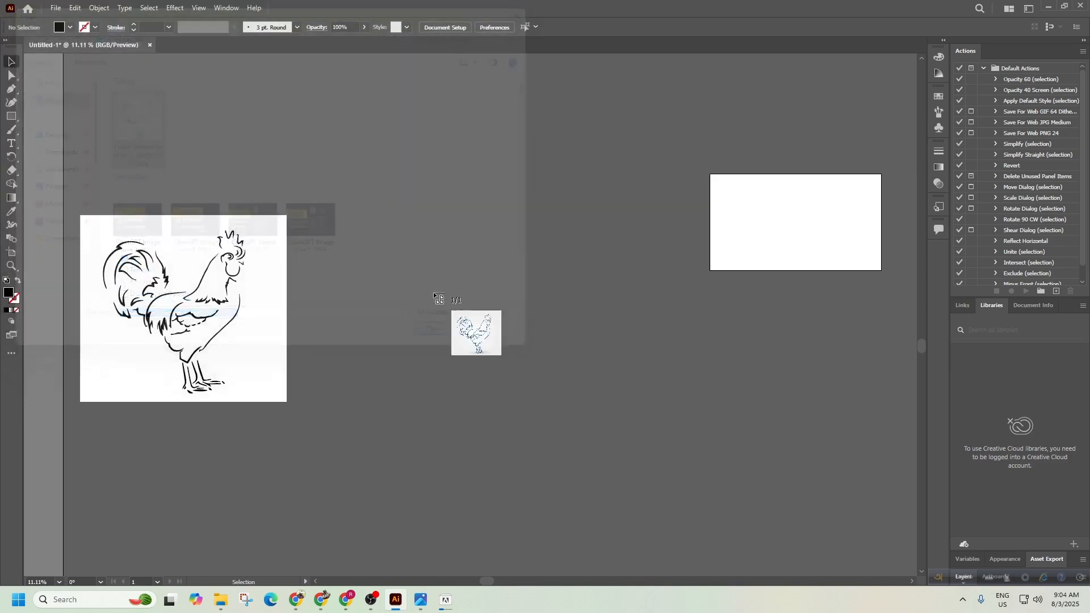
{"action": "left_click_drag", "start_coordinate": [341, 152], "coordinate": [640, 455]}
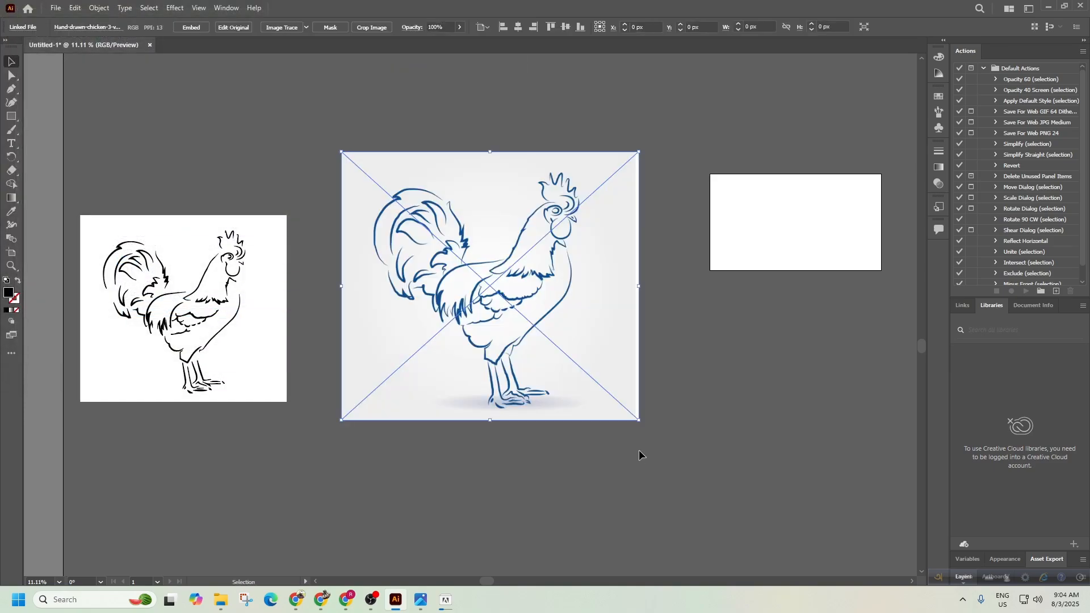
{"action": "left_click", "coordinate": [799, 357]}
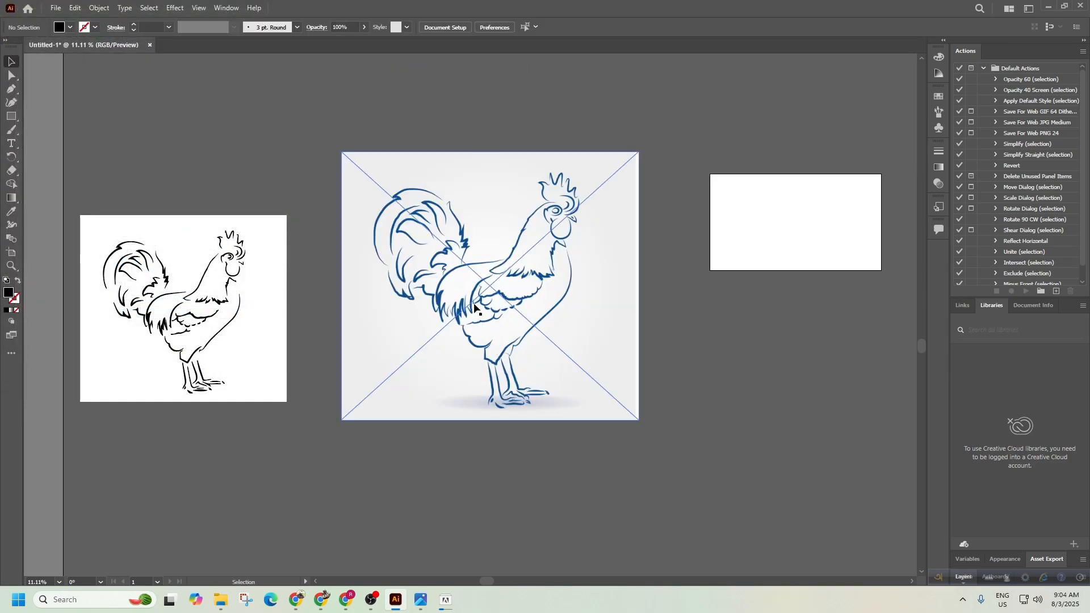
Zoom in on the placed rooster's head to inspect it, then zoom back out.
{"action": "left_click_drag", "start_coordinate": [429, 285], "coordinate": [518, 283]}
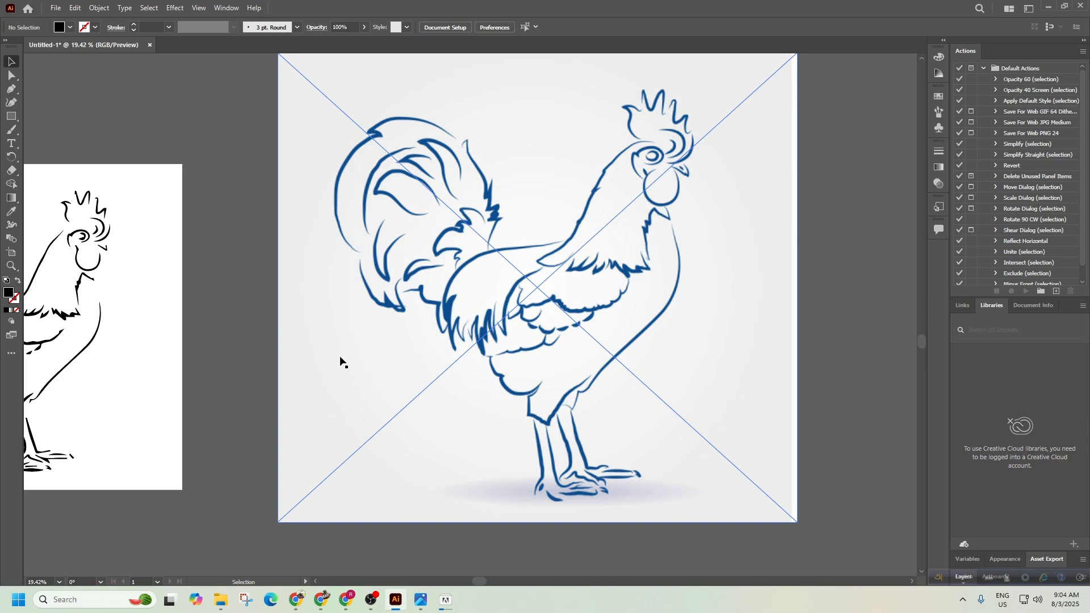
{"action": "key", "text": "ctrl+space"}
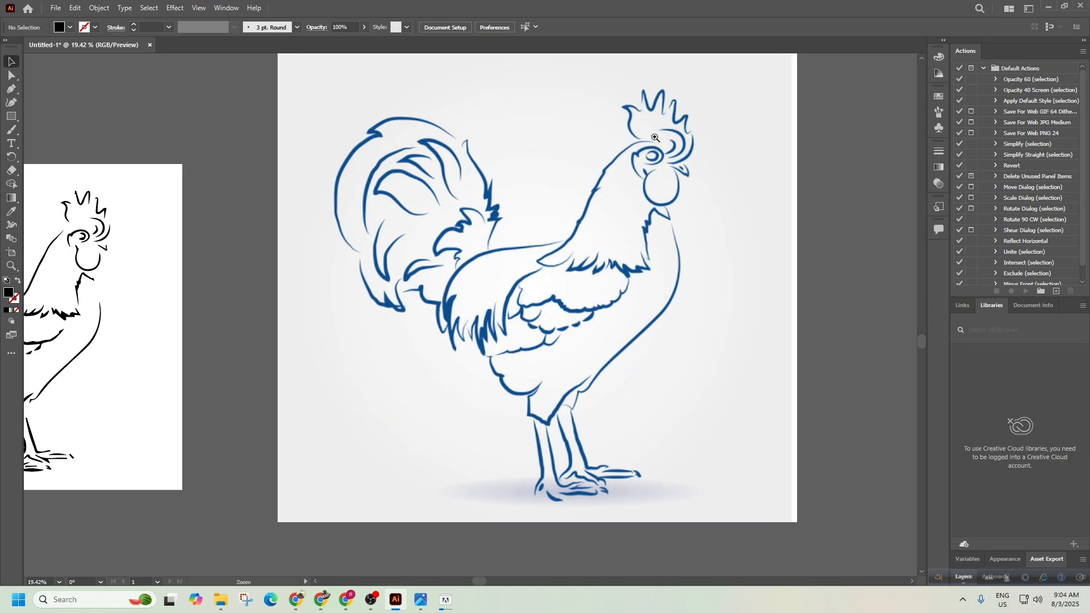
{"action": "left_click_drag", "start_coordinate": [655, 138], "coordinate": [720, 134]}
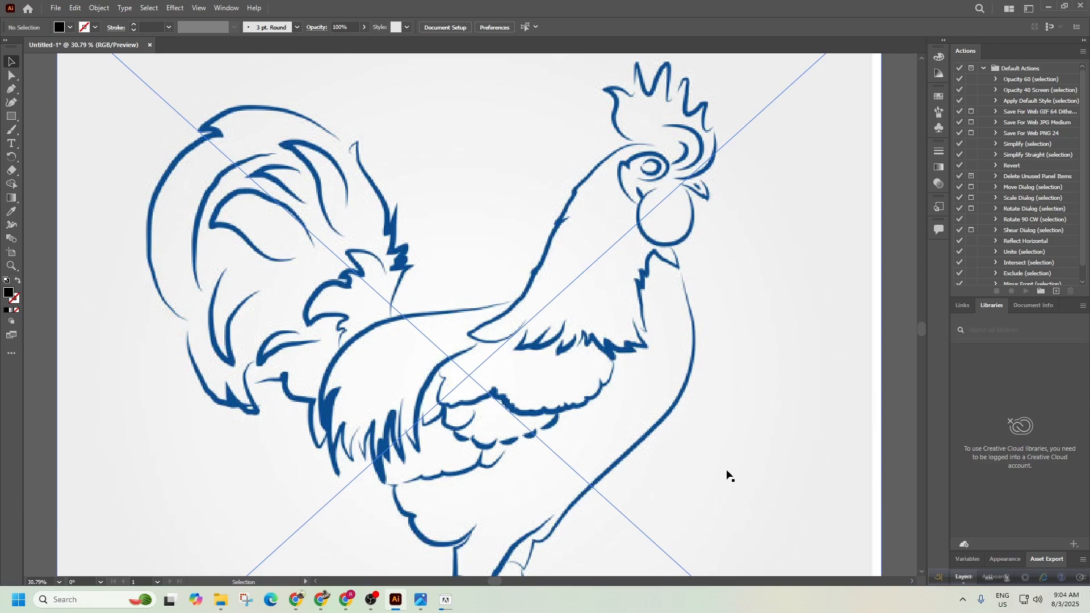
{"action": "left_click_drag", "start_coordinate": [741, 396], "coordinate": [580, 314]}
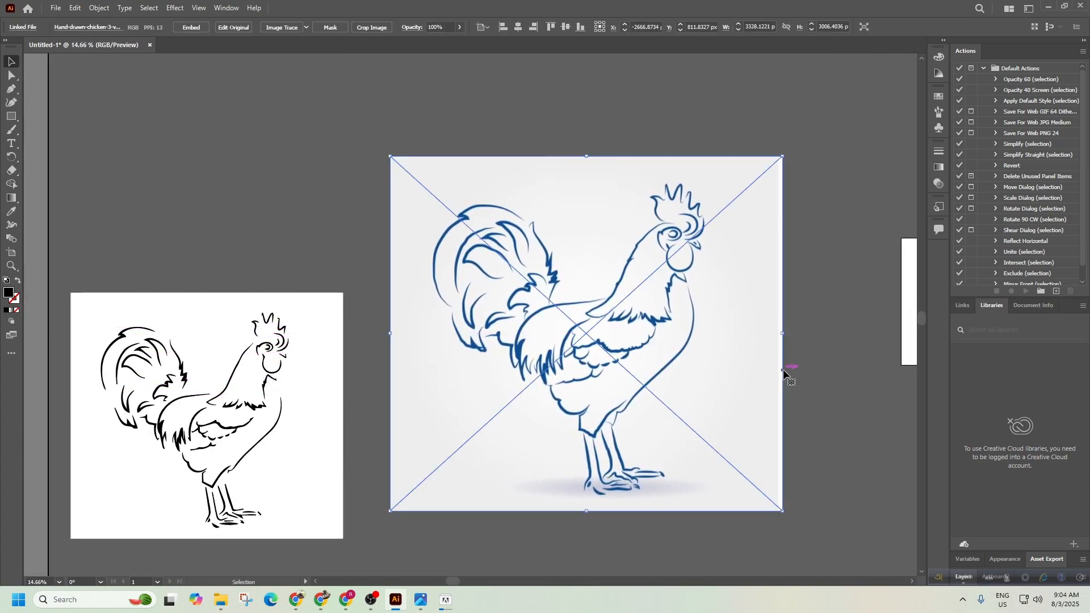
Nudge the original blue rooster image into position beside the trace.
{"action": "left_click", "coordinate": [785, 370]}
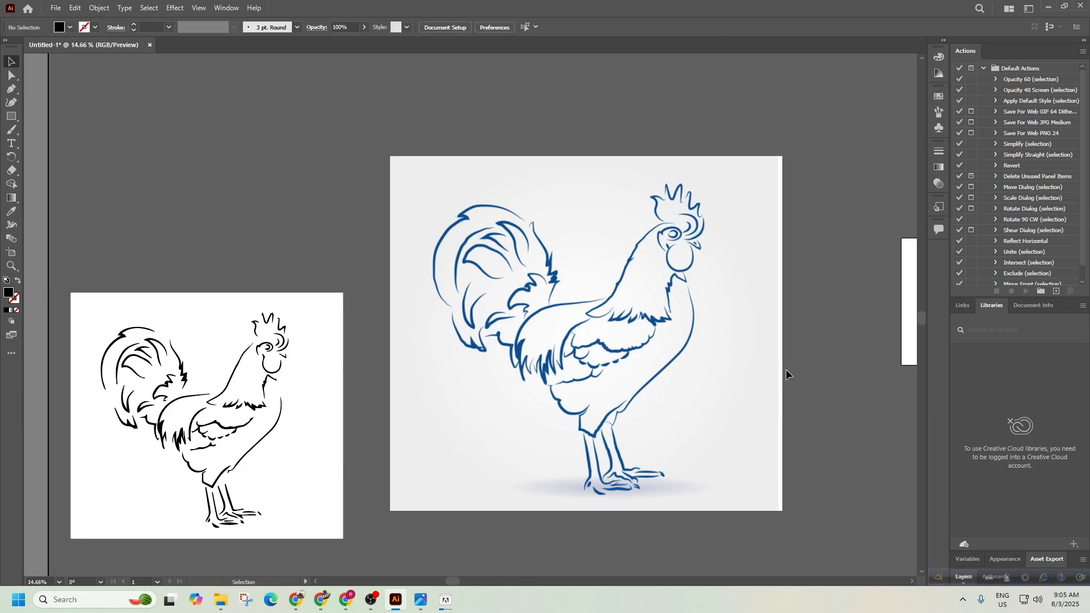
{"action": "mouse_move", "coordinate": [625, 361]}
{"action": "left_mouse_down"}
{"action": "mouse_move", "coordinate": [584, 382]}
{"action": "mouse_move", "coordinate": [615, 357]}
{"action": "left_mouse_up"}
{"action": "double_click", "coordinate": [854, 349]}
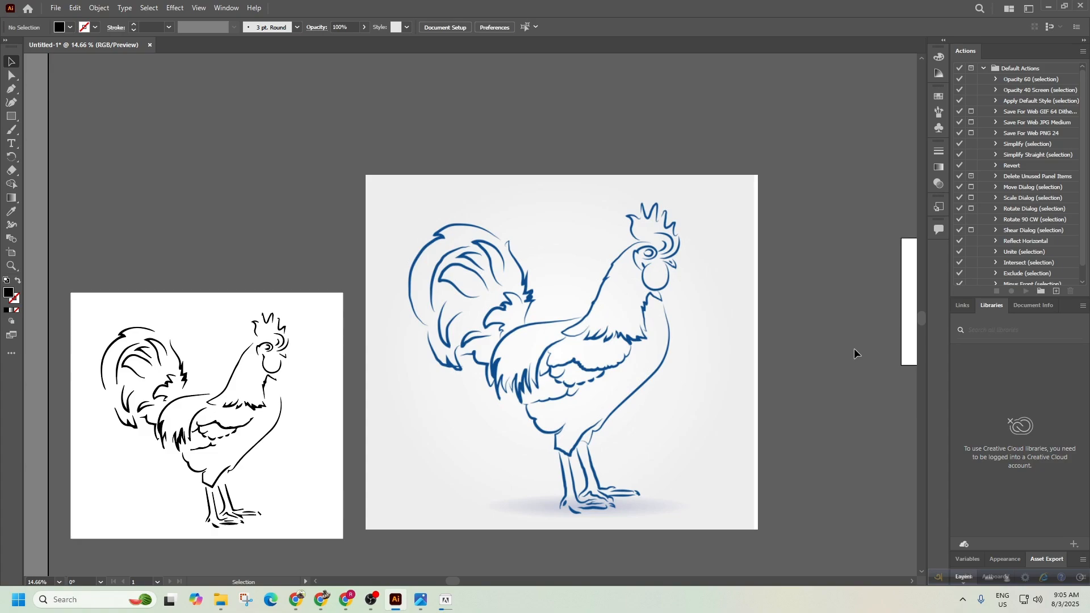
{"action": "left_click_drag", "start_coordinate": [560, 305], "coordinate": [600, 280]}
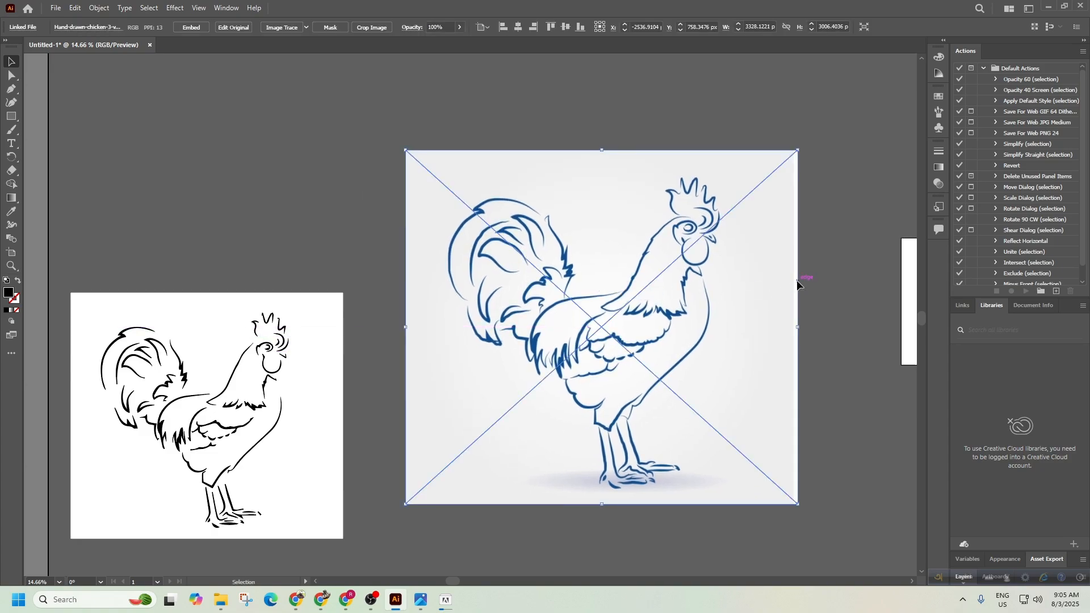
{"action": "left_click", "coordinate": [450, 128]}
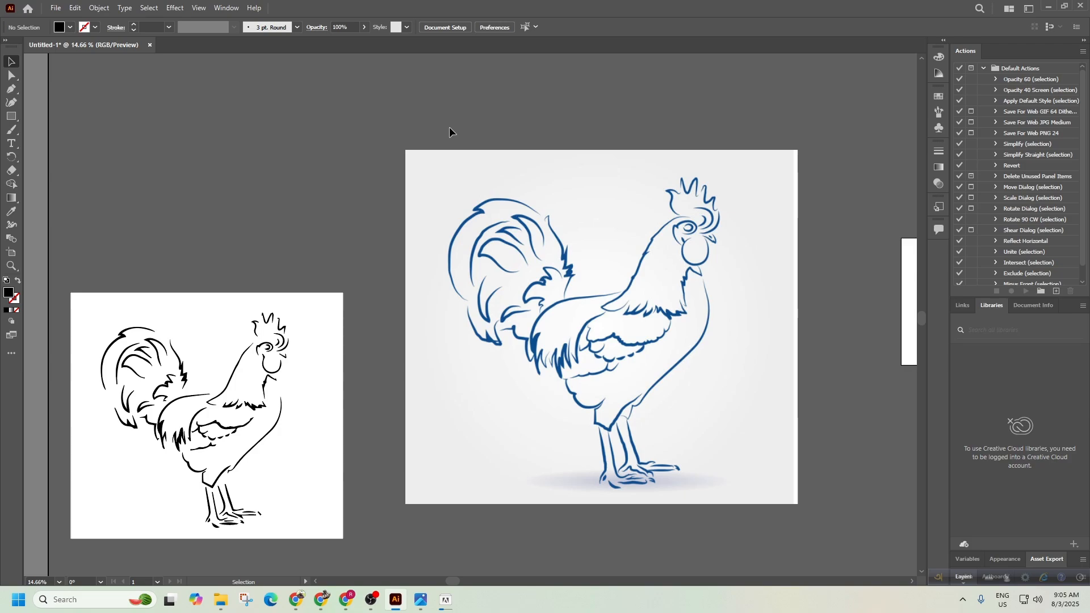
Reposition the black traced rooster, shift the original right, and check the installer.
{"action": "left_click_drag", "start_coordinate": [237, 338], "coordinate": [240, 256]}
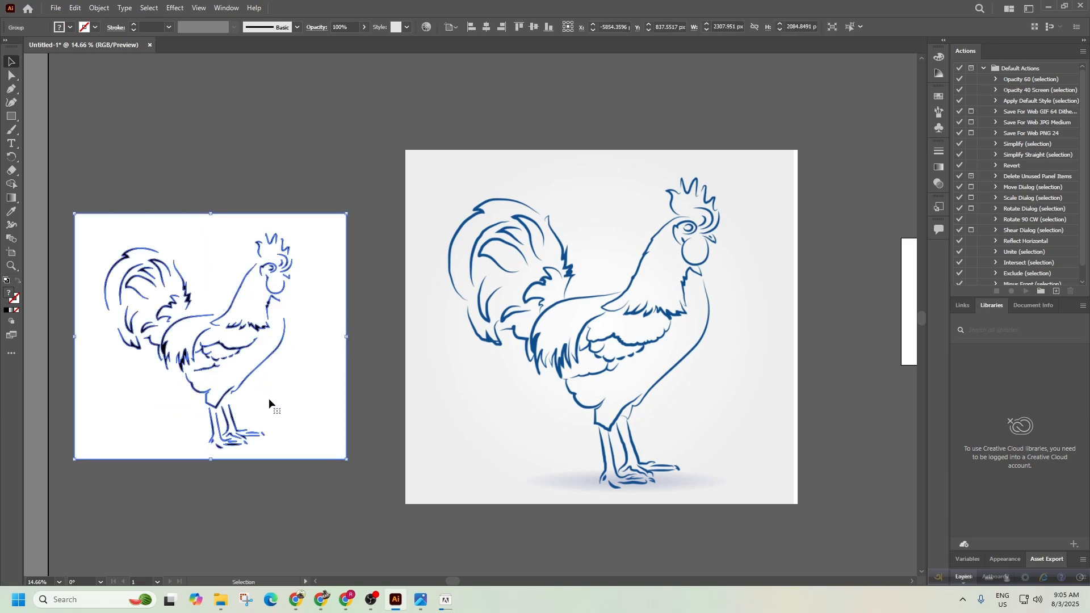
{"action": "mouse_move", "coordinate": [269, 400]}
{"action": "left_mouse_down"}
{"action": "mouse_move", "coordinate": [302, 383]}
{"action": "mouse_move", "coordinate": [260, 409]}
{"action": "left_mouse_up"}
{"action": "left_click_drag", "start_coordinate": [610, 365], "coordinate": [664, 356]}
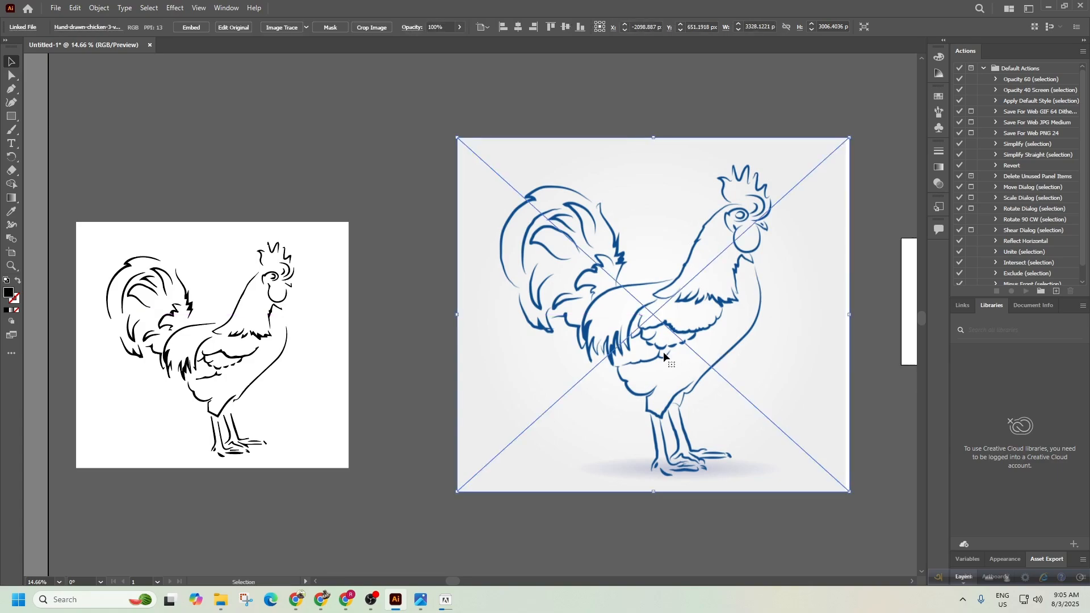
{"action": "left_click", "coordinate": [319, 375]}
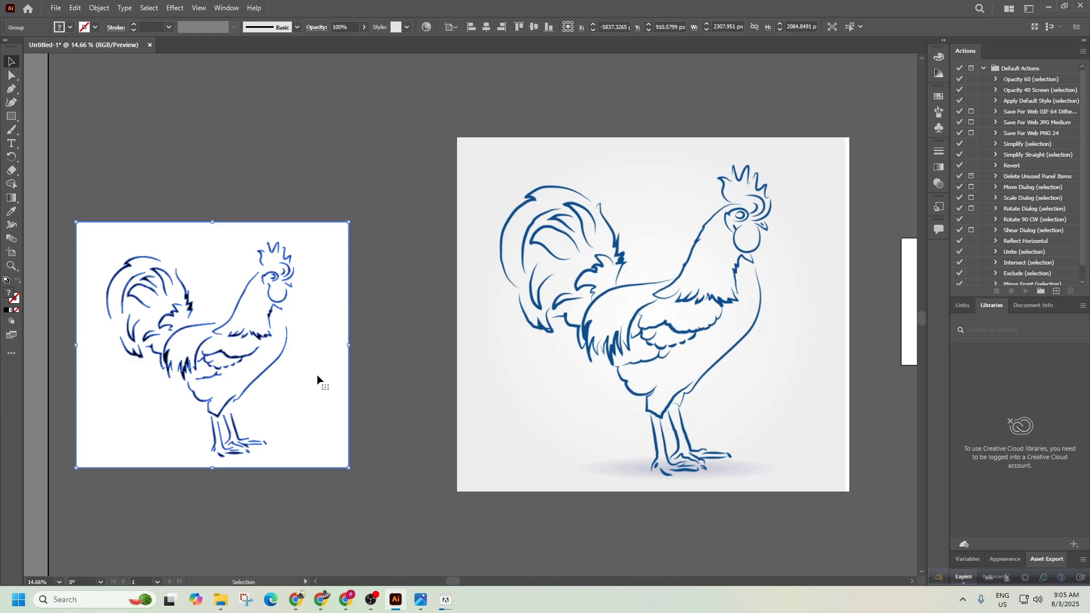
{"action": "left_click", "coordinate": [368, 377]}
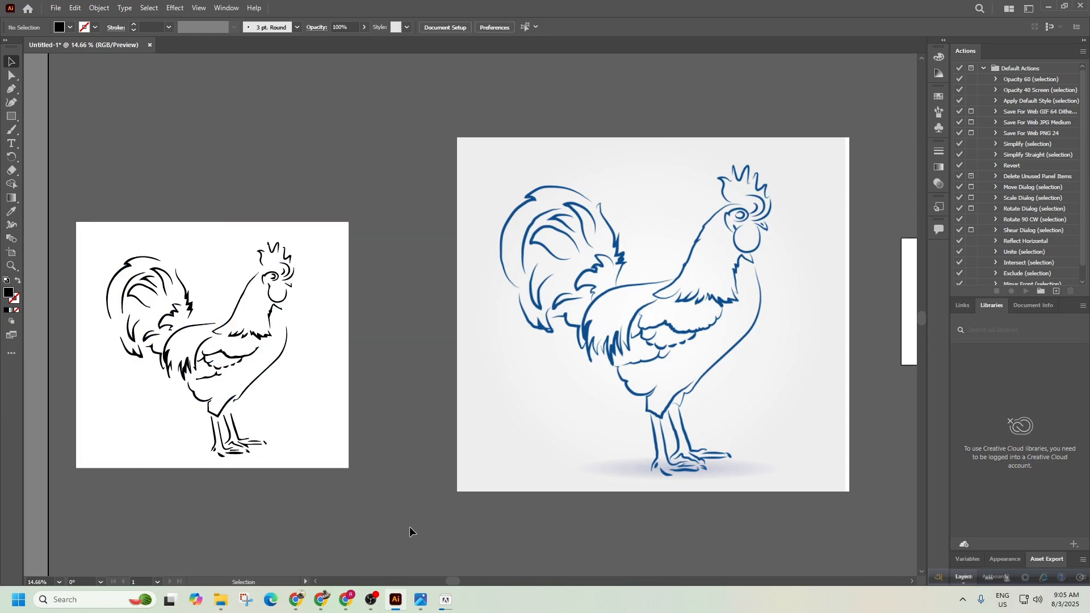
{"action": "left_click", "coordinate": [445, 600]}
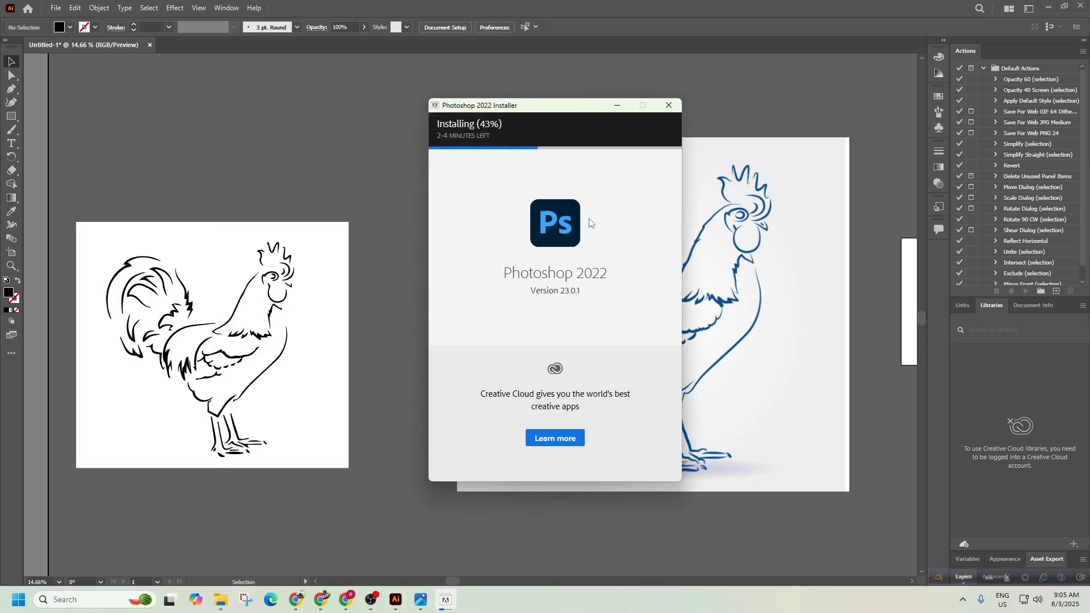
Check the installer's progress, hide it, and zoom out to the whole canvas.
{"action": "left_click", "coordinate": [617, 105]}
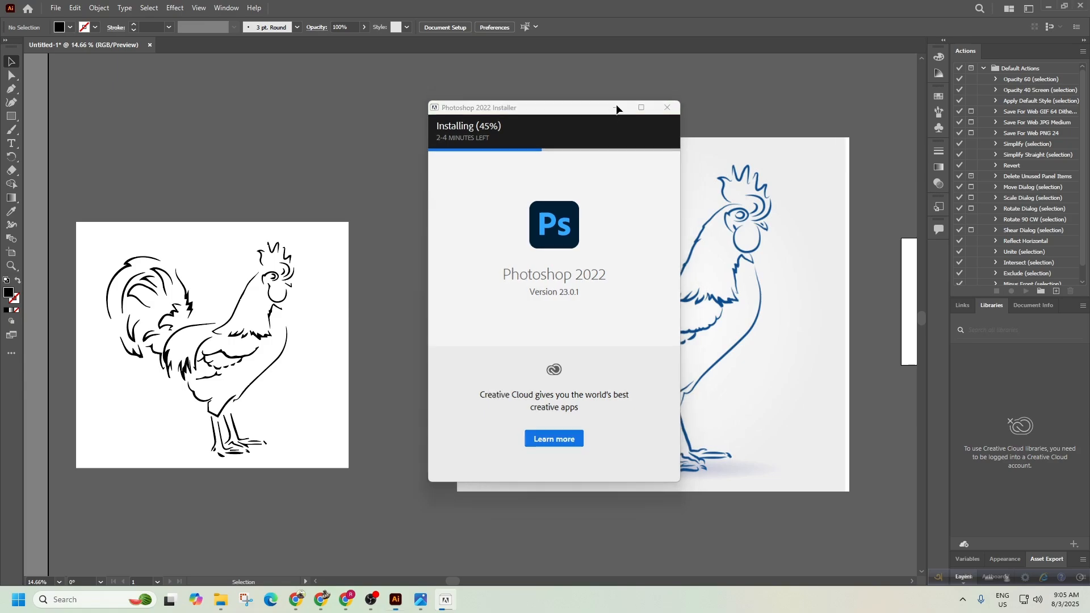
{"action": "left_click", "coordinate": [446, 600]}
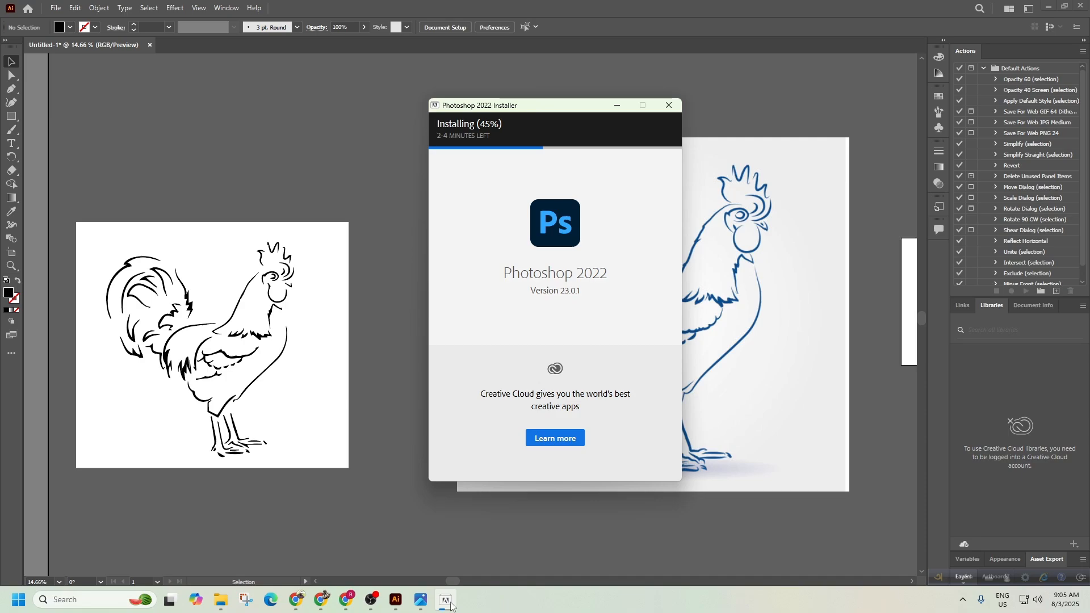
{"action": "left_click", "coordinate": [617, 106]}
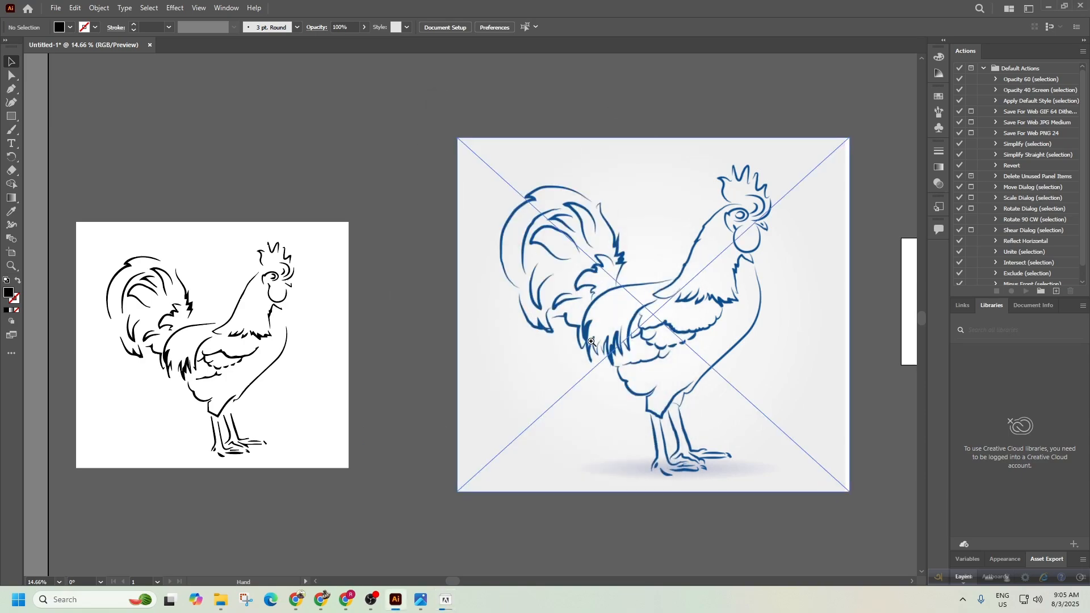
{"action": "scroll", "coordinate": [591, 341], "scroll_direction": "down", "scroll_amount": 3}
{"action": "left_click_drag", "start_coordinate": [520, 333], "coordinate": [436, 481]}
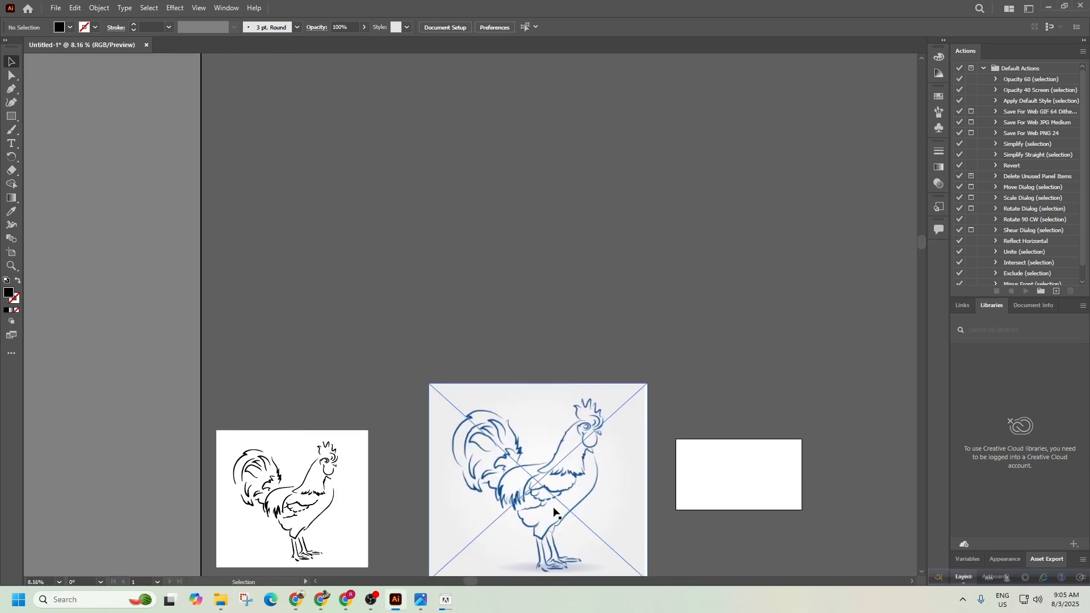
Move the blue rooster up-left and shrink it to match the traced copy.
{"action": "left_click_drag", "start_coordinate": [554, 512], "coordinate": [339, 344]}
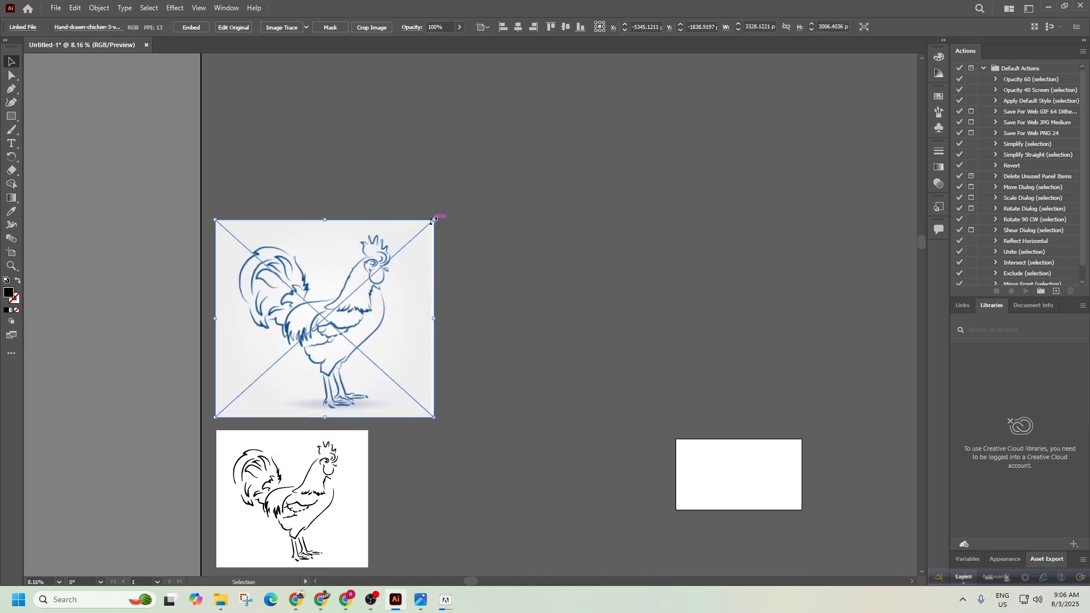
{"action": "left_click_drag", "start_coordinate": [433, 220], "coordinate": [368, 280]}
{"action": "left_click", "coordinate": [550, 346]}
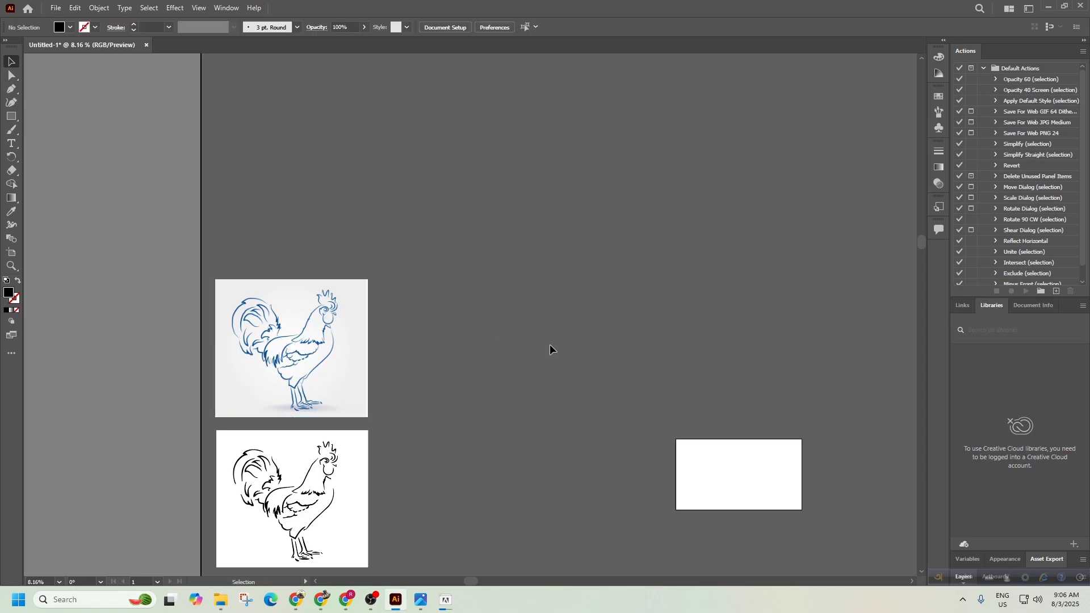
{"action": "left_click", "coordinate": [321, 600]}
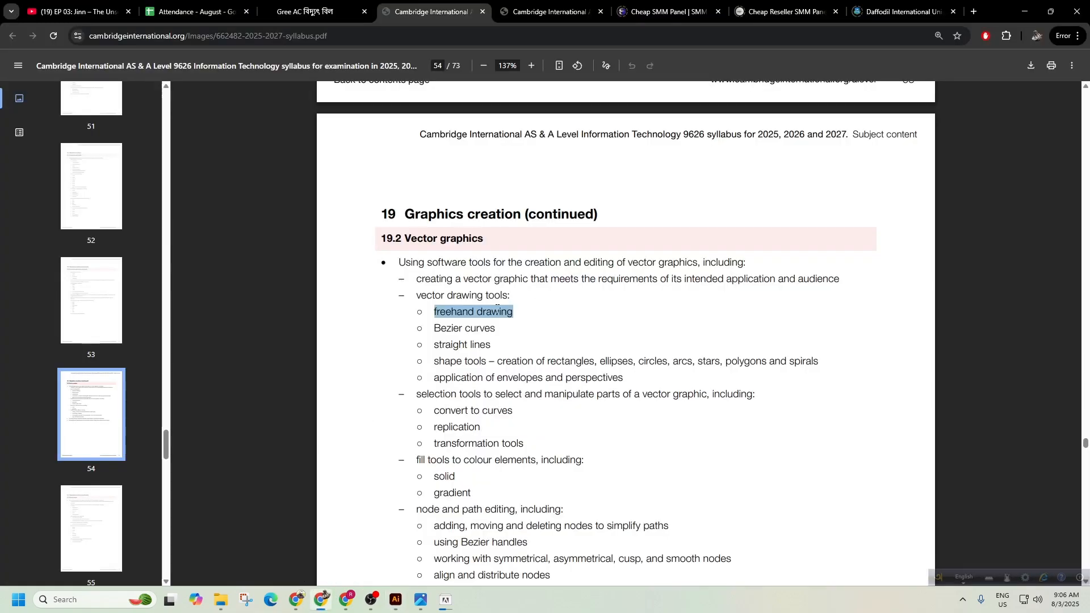
Highlight 'Bezier curves' among the syllabus's vector drawing tools, then open a new tab.
{"action": "left_click", "coordinate": [482, 317]}
{"action": "left_click_drag", "start_coordinate": [433, 335], "coordinate": [499, 336]}
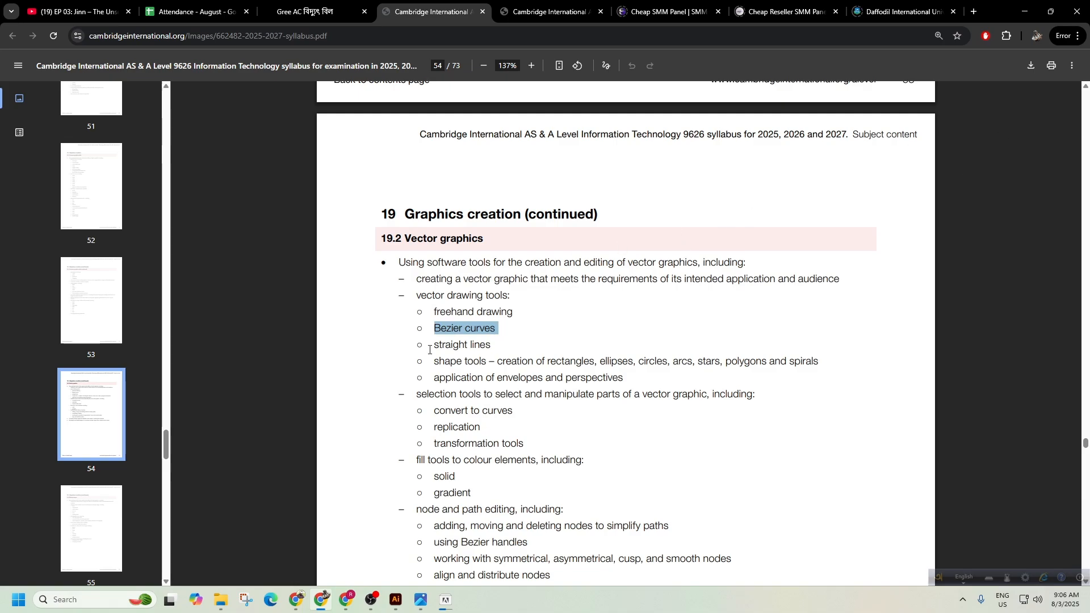
{"action": "left_click", "coordinate": [972, 13]}
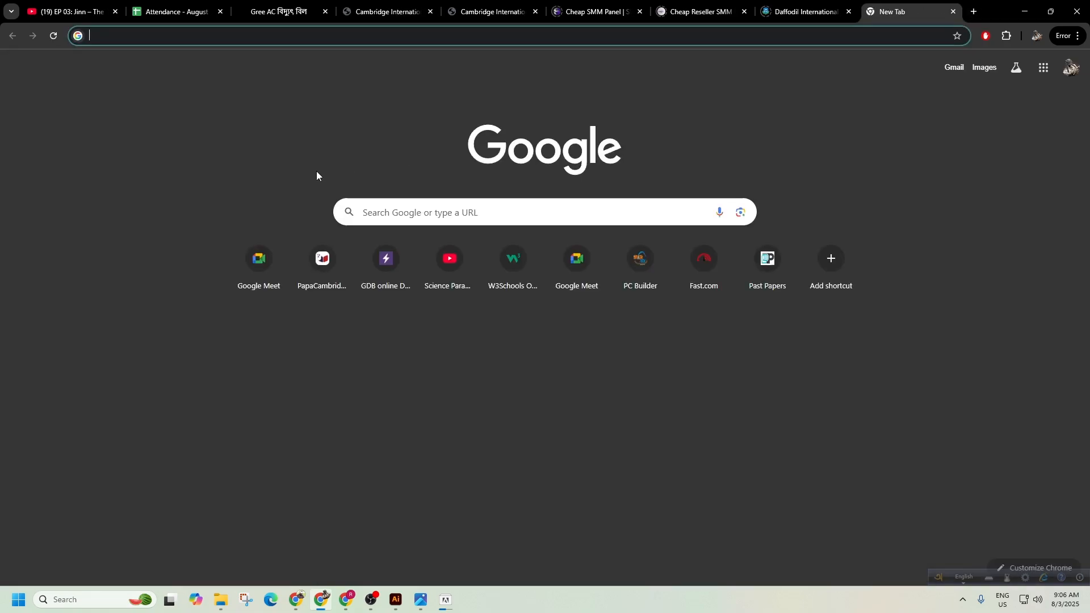
Search Google for 'bezier game'.
{"action": "type", "text": "bexi"}
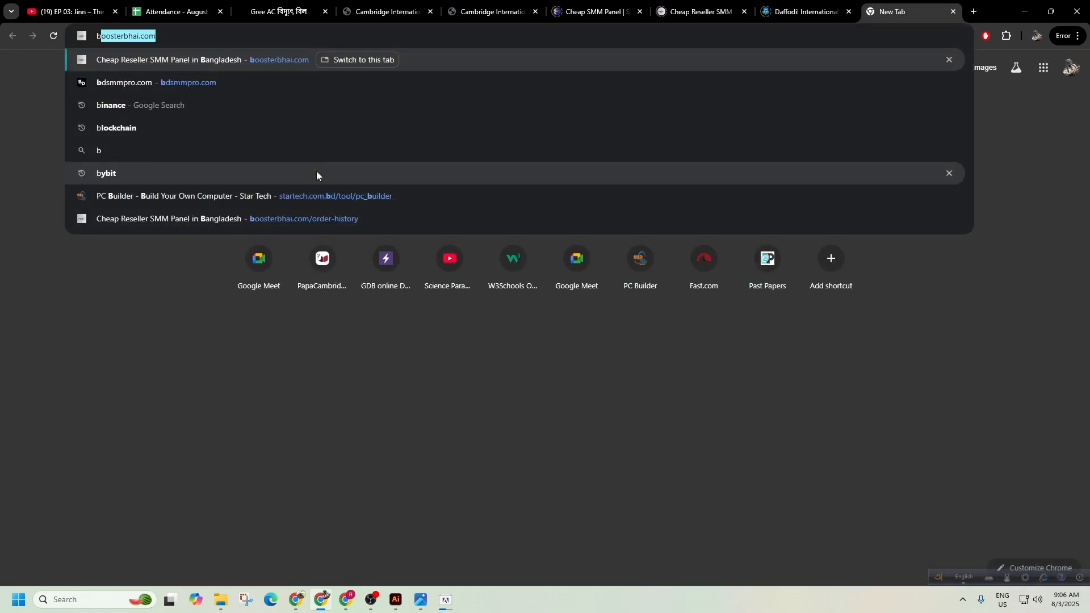
{"action": "key", "text": "BackSpace"}
{"action": "key", "text": "BackSpace"}
{"action": "key", "text": "BackSpace"}
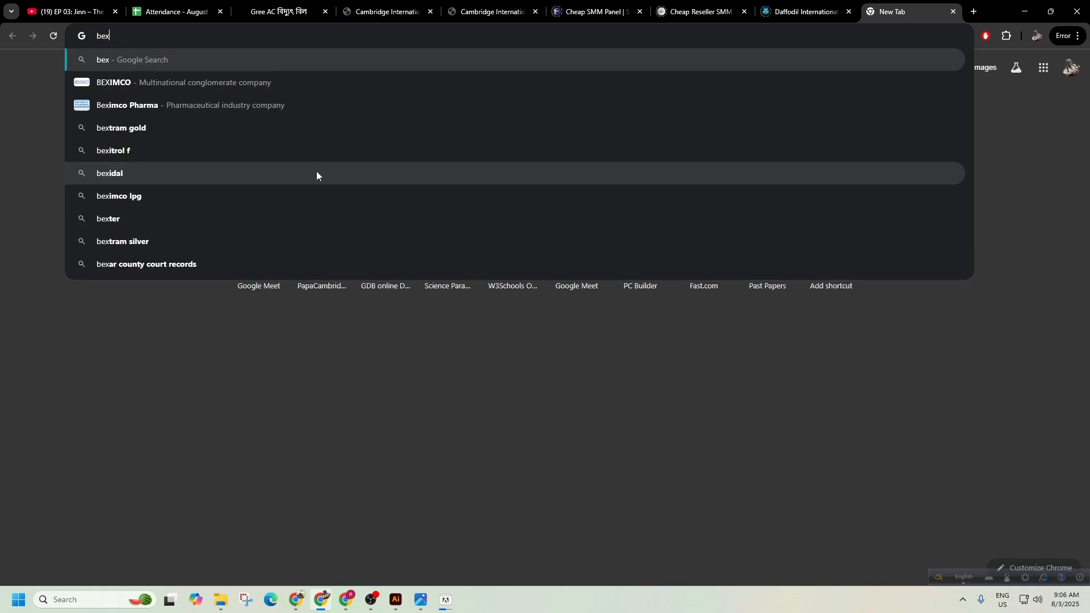
{"action": "type", "text": "zier"}
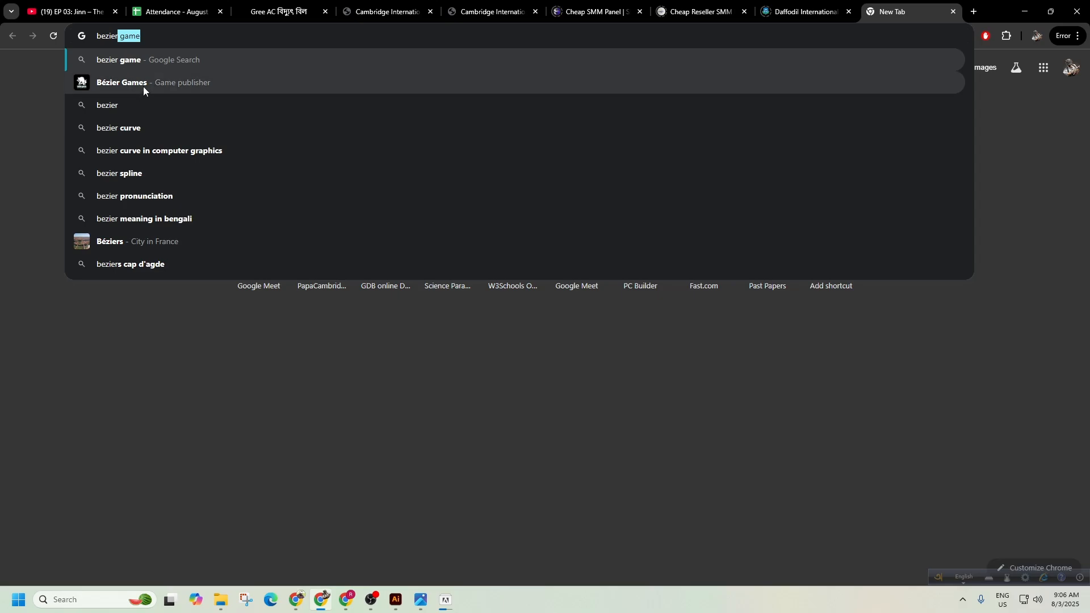
{"action": "left_click", "coordinate": [145, 60]}
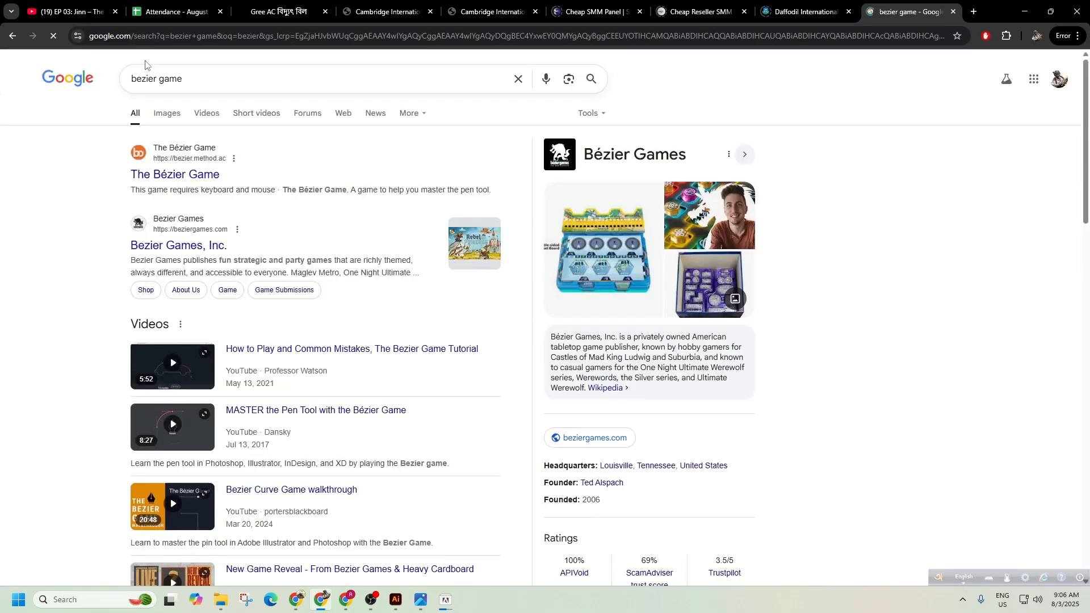
{"action": "scroll", "coordinate": [316, 203], "scroll_direction": "down", "scroll_amount": 9}
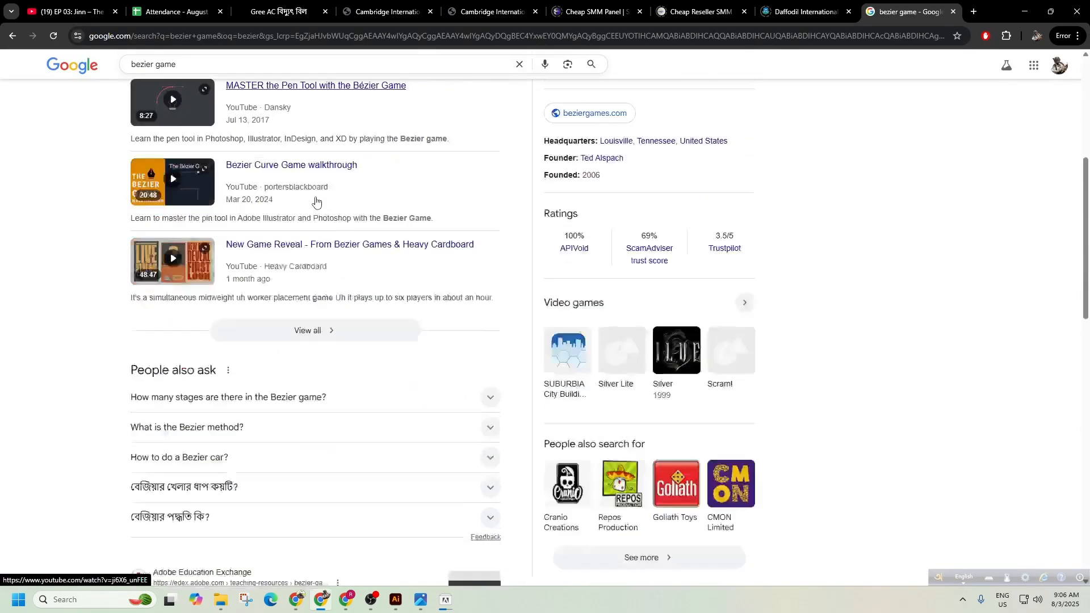
{"action": "scroll", "coordinate": [316, 203], "scroll_direction": "up", "scroll_amount": 10}
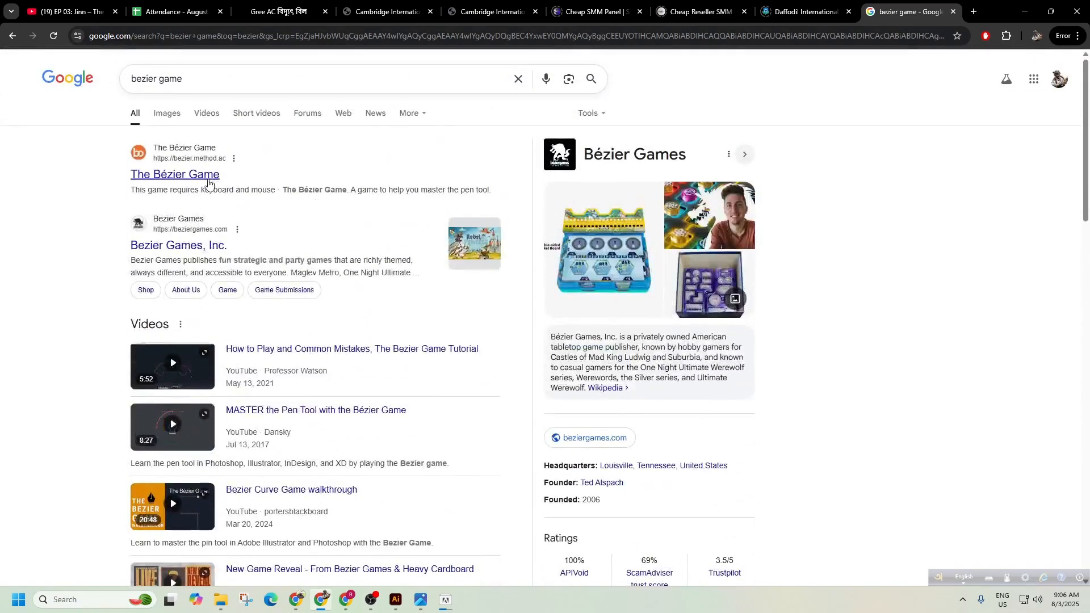
Open The Bézier Game result in the current tab, discarding an extra tab.
{"action": "right_click", "coordinate": [205, 181]}
{"action": "left_click", "coordinate": [239, 189]}
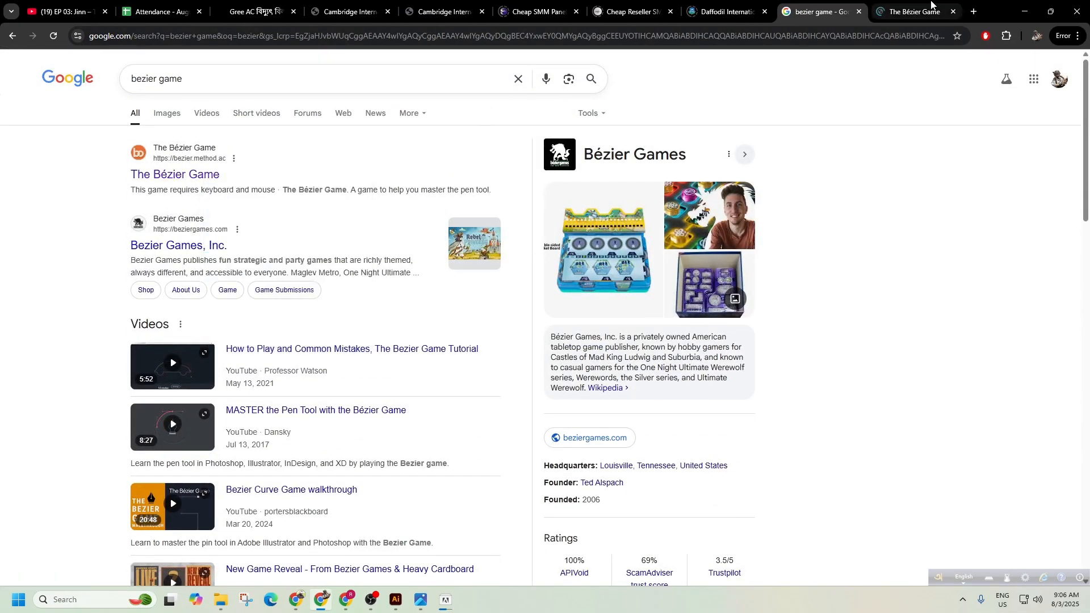
{"action": "left_click", "coordinate": [929, 5]}
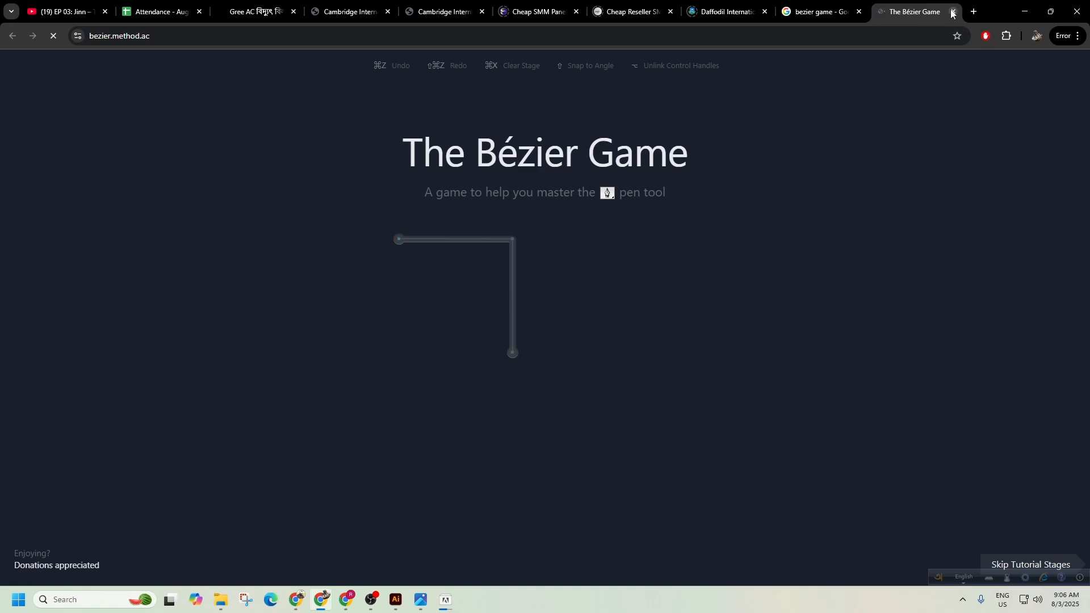
{"action": "left_click", "coordinate": [953, 11]}
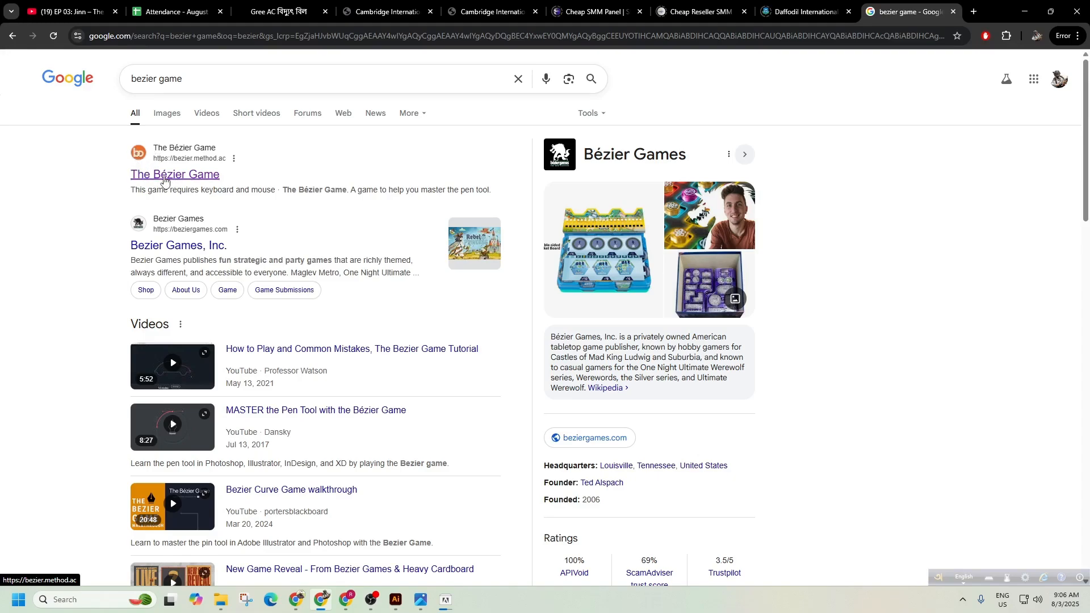
{"action": "left_click", "coordinate": [164, 179]}
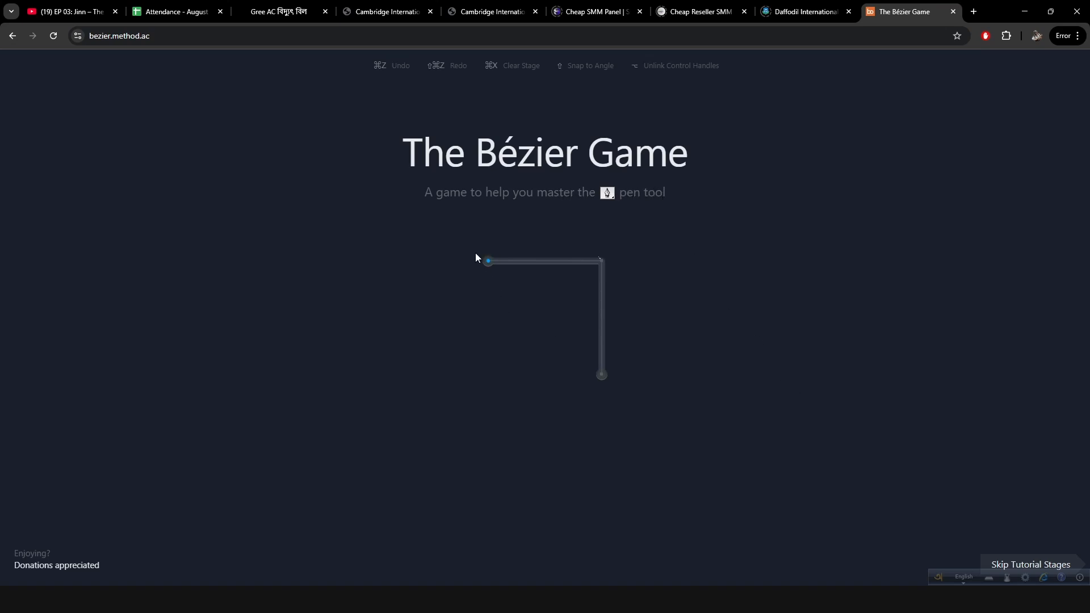
Trace the corner path through the start dot, the corner and the bottom end dot.
{"action": "left_click", "coordinate": [488, 262]}
{"action": "left_click", "coordinate": [603, 262]}
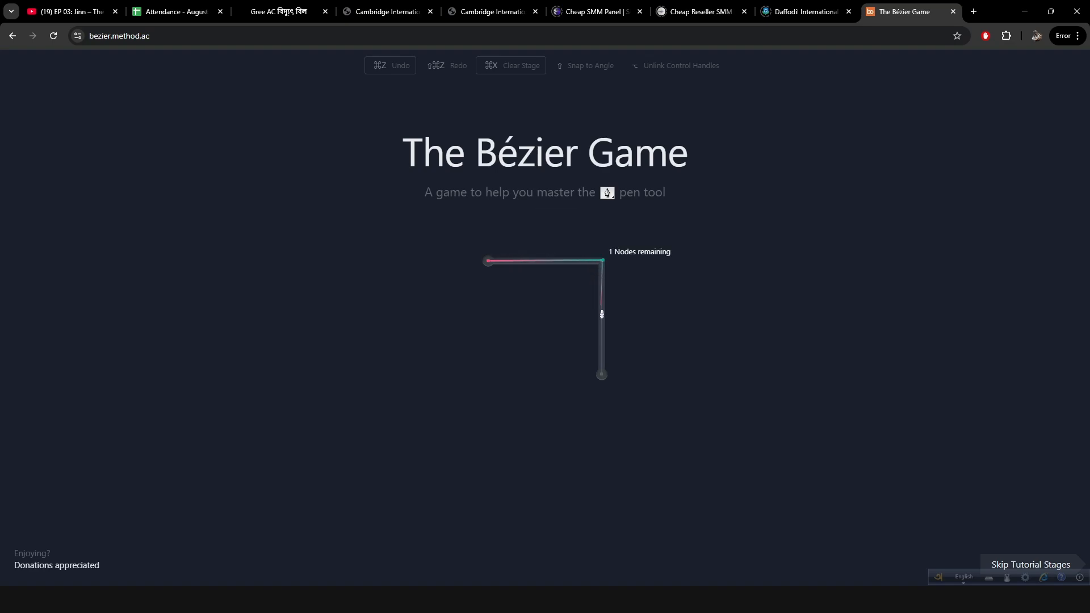
{"action": "left_click", "coordinate": [601, 377]}
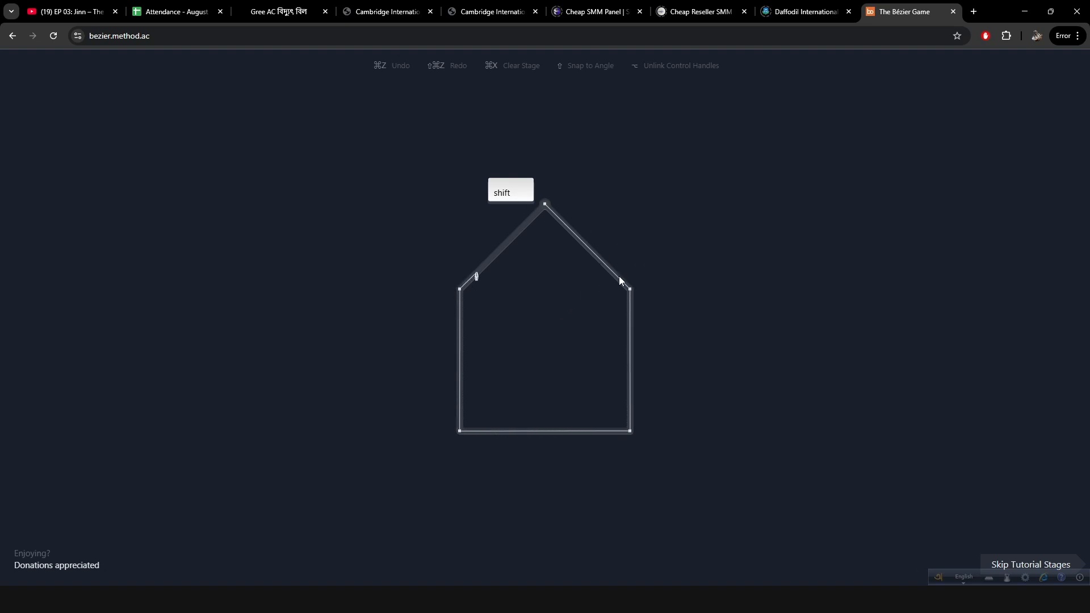
Trace the house outline from the roof apex around its corners, closing at the apex.
{"action": "left_click", "coordinate": [545, 204]}
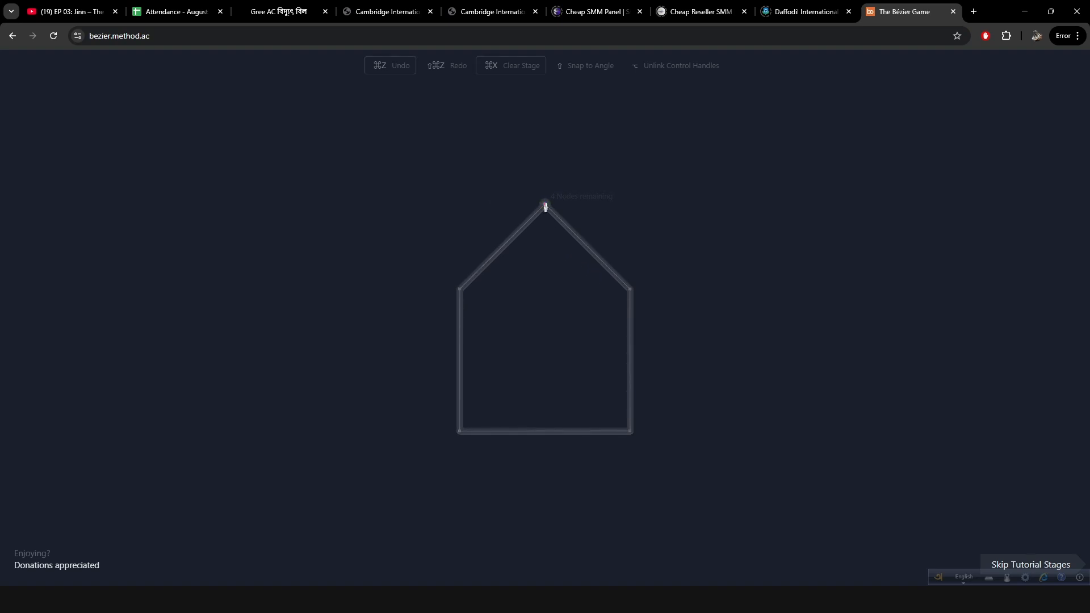
{"action": "left_click", "coordinate": [629, 290]}
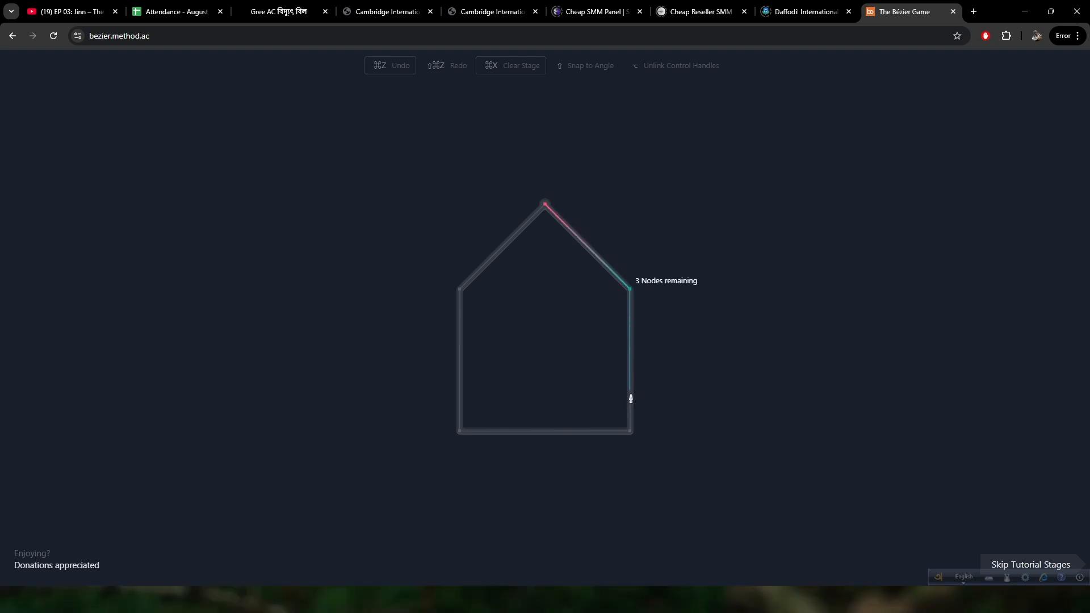
{"action": "left_click", "coordinate": [629, 433]}
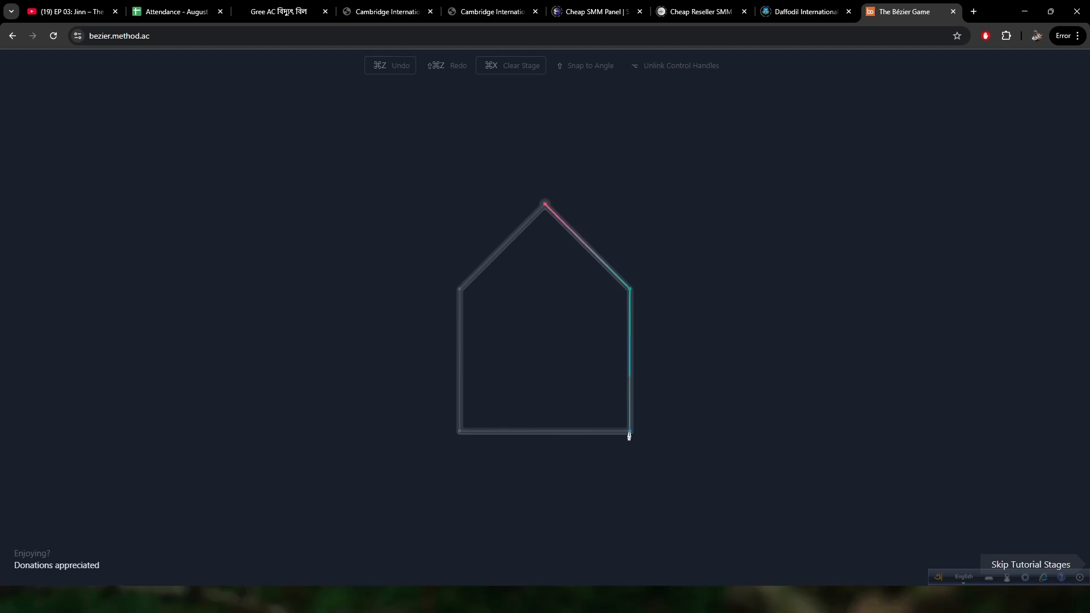
{"action": "left_click", "coordinate": [460, 432]}
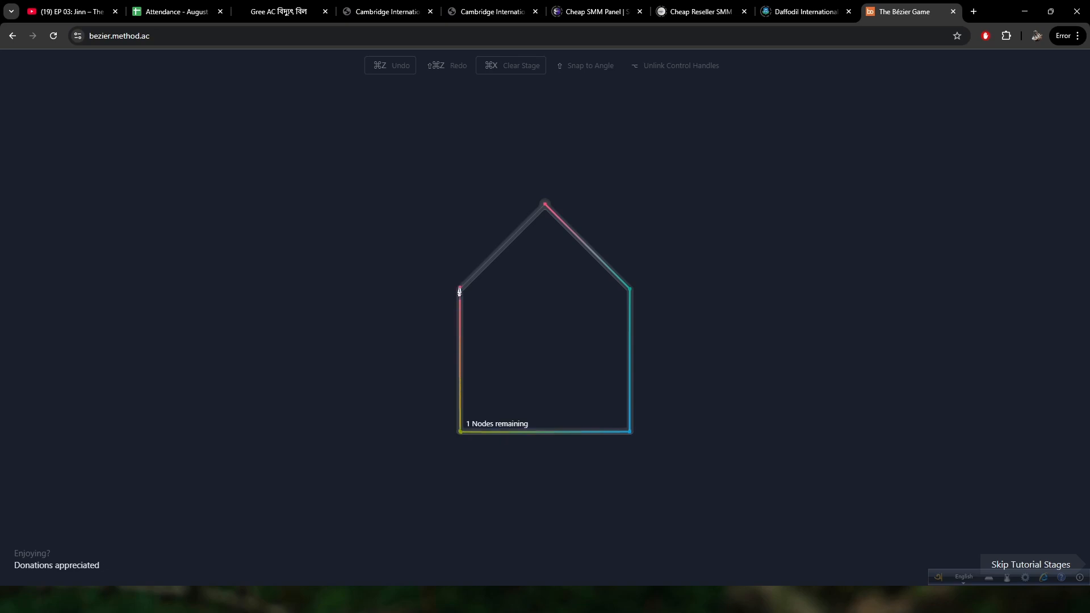
{"action": "left_click", "coordinate": [460, 289]}
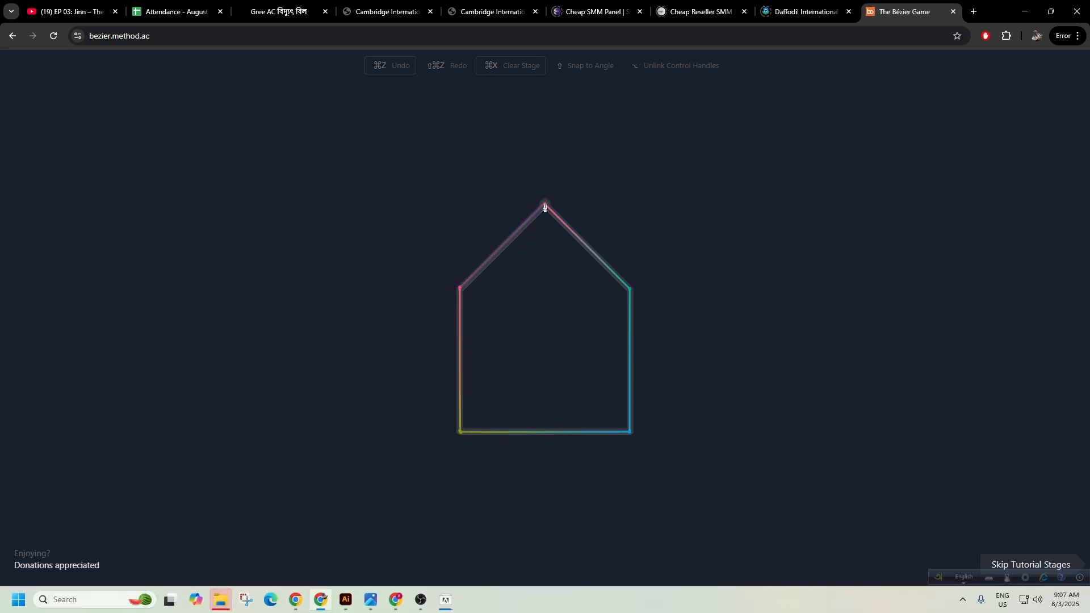
{"action": "left_click", "coordinate": [545, 206]}
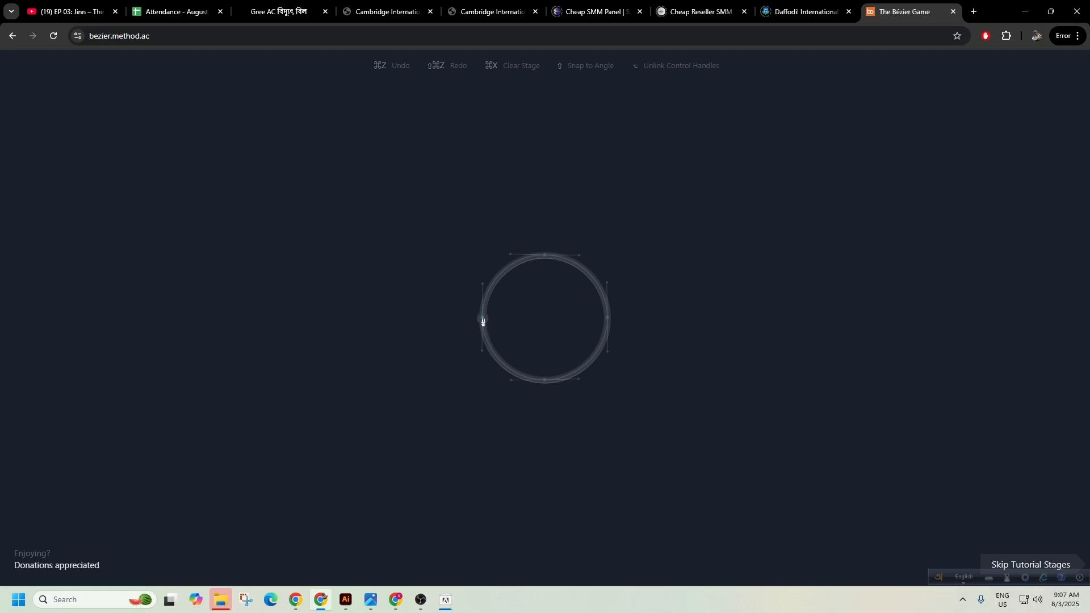
Trace the circle with smooth nodes at left, bottom, right and top, closing at the start.
{"action": "left_click_drag", "start_coordinate": [482, 317], "coordinate": [482, 325]}
{"action": "left_click_drag", "start_coordinate": [482, 356], "coordinate": [482, 356]}
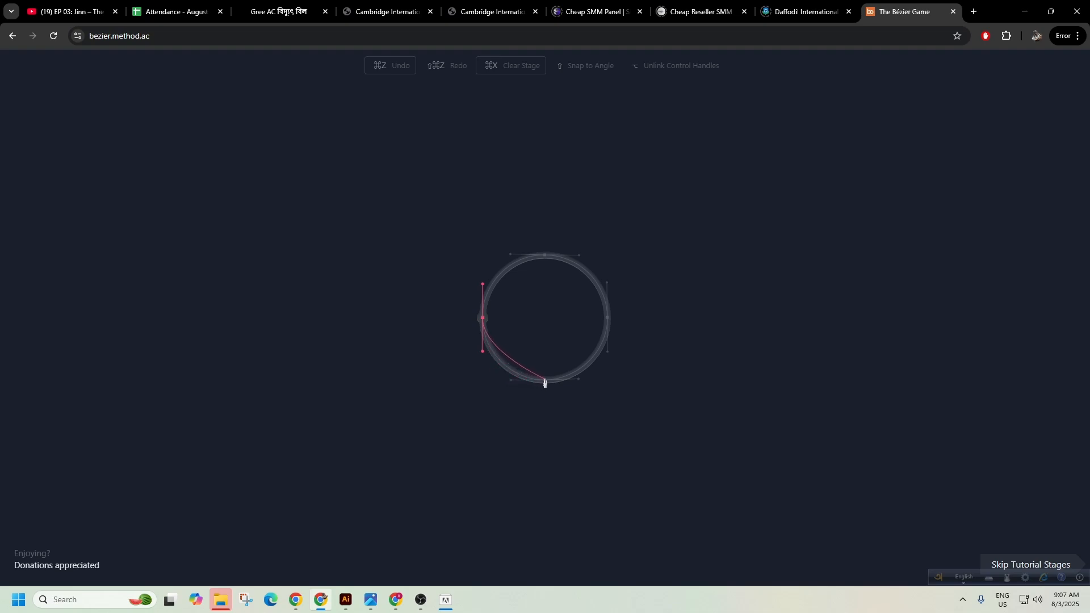
{"action": "left_click_drag", "start_coordinate": [546, 379], "coordinate": [579, 379]}
{"action": "left_click_drag", "start_coordinate": [579, 380], "coordinate": [579, 380]}
{"action": "left_click_drag", "start_coordinate": [608, 318], "coordinate": [611, 357]}
{"action": "left_click_drag", "start_coordinate": [609, 356], "coordinate": [608, 284]}
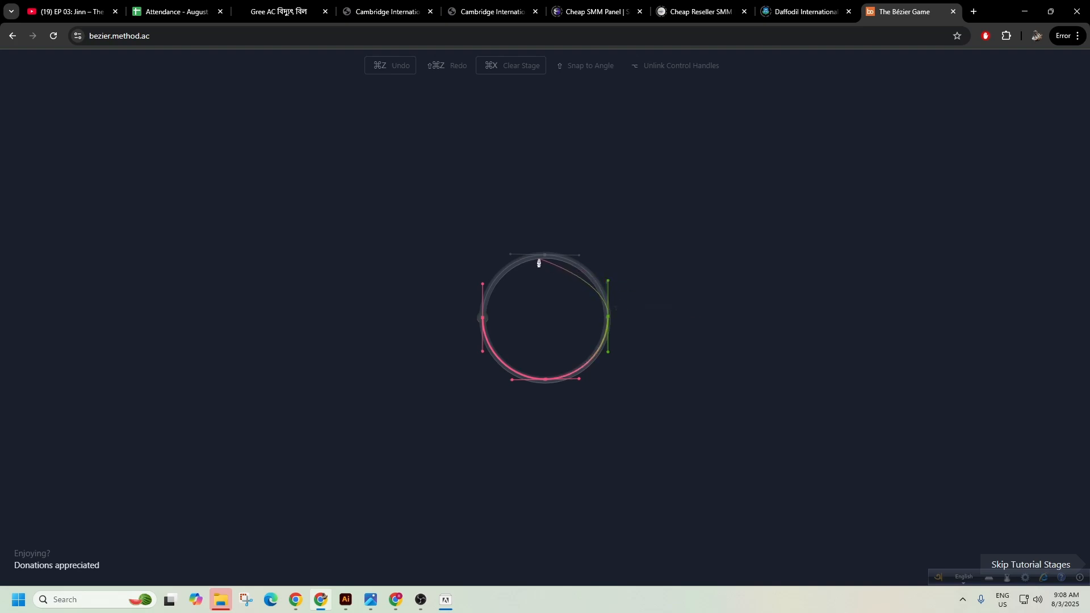
{"action": "left_click_drag", "start_coordinate": [545, 260], "coordinate": [510, 258]}
{"action": "left_click", "coordinate": [483, 319]}
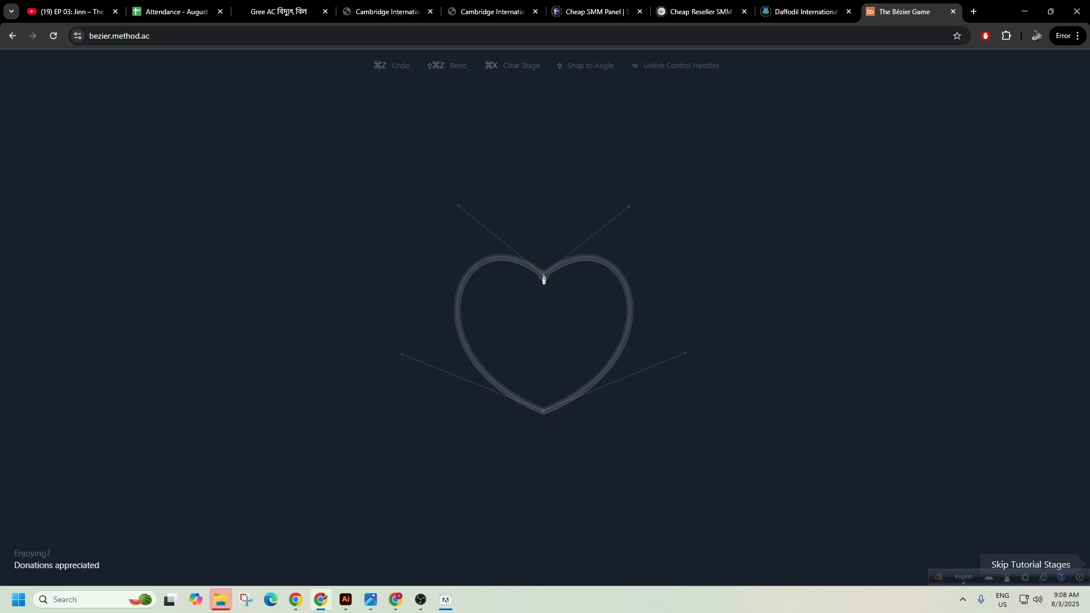
Attempt the heart's top node several times, undoing misplaced points and moving the language bar aside.
{"action": "left_click_drag", "start_coordinate": [543, 277], "coordinate": [458, 211]}
{"action": "key", "text": "ctrl+z"}
{"action": "left_click_drag", "start_coordinate": [933, 575], "coordinate": [670, 567]}
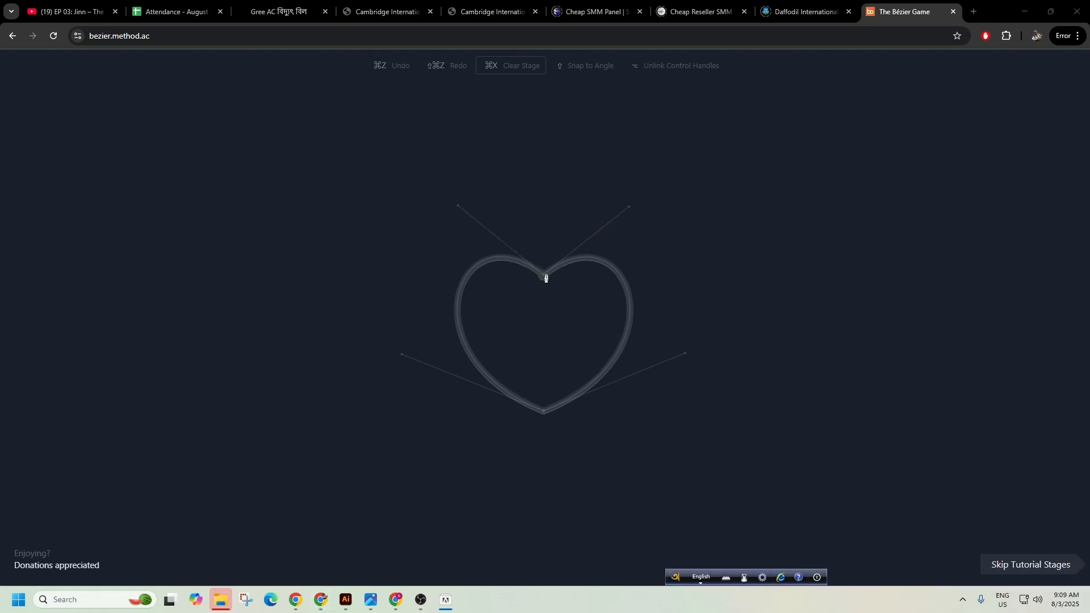
{"action": "left_click_drag", "start_coordinate": [543, 276], "coordinate": [551, 269]}
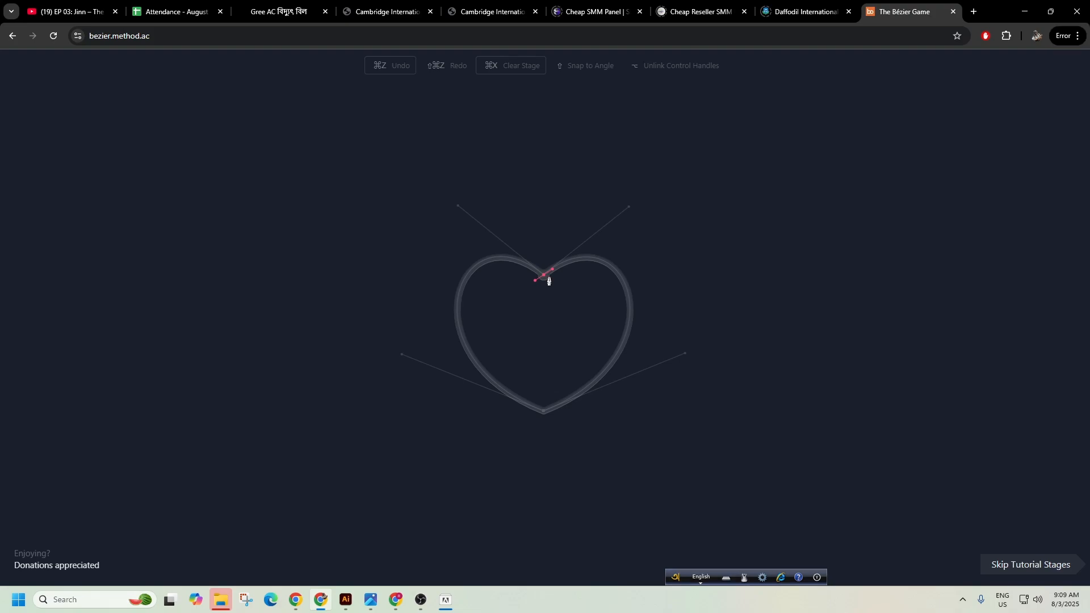
{"action": "right_click", "coordinate": [715, 356]}
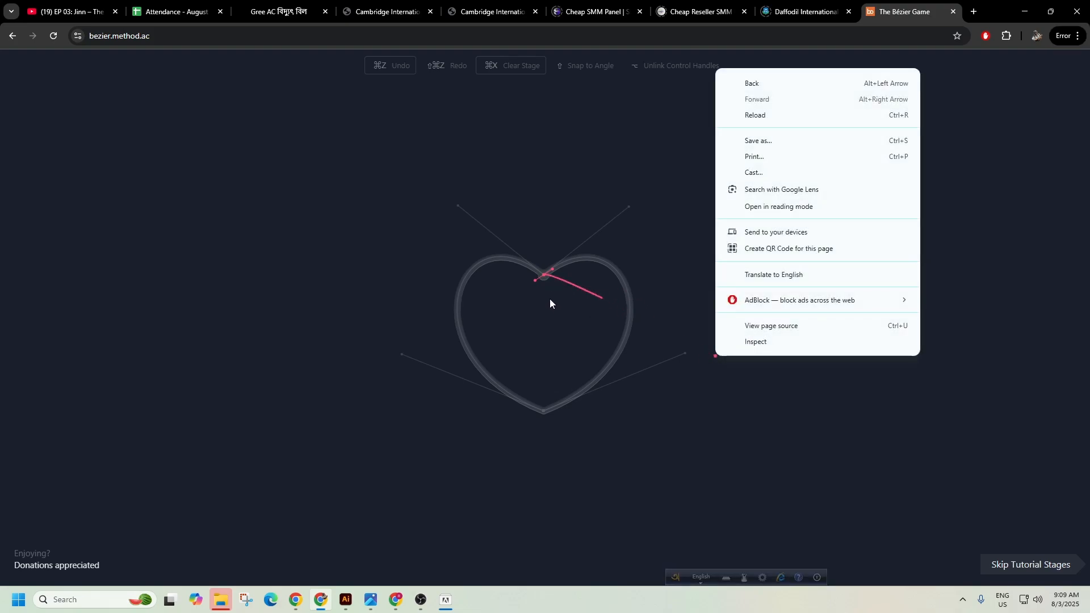
{"action": "left_click", "coordinate": [542, 277]}
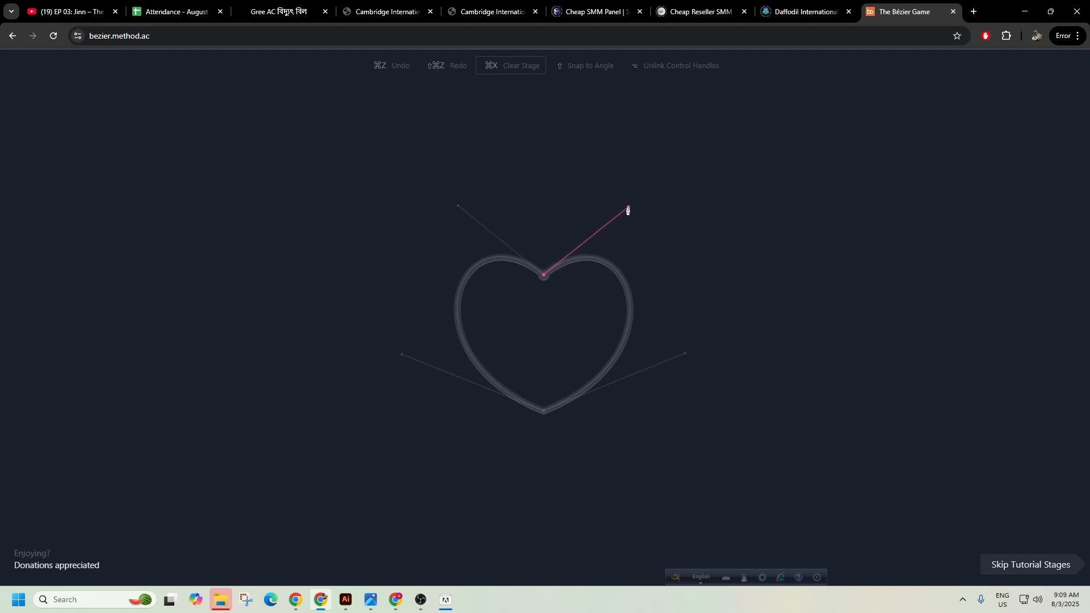
{"action": "left_click_drag", "start_coordinate": [543, 275], "coordinate": [628, 207]}
{"action": "key", "text": "ctrl+z"}
Trace the heart with curved nodes at its top notch and bottom point, closing the path.
{"action": "left_click_drag", "start_coordinate": [544, 277], "coordinate": [458, 207]}
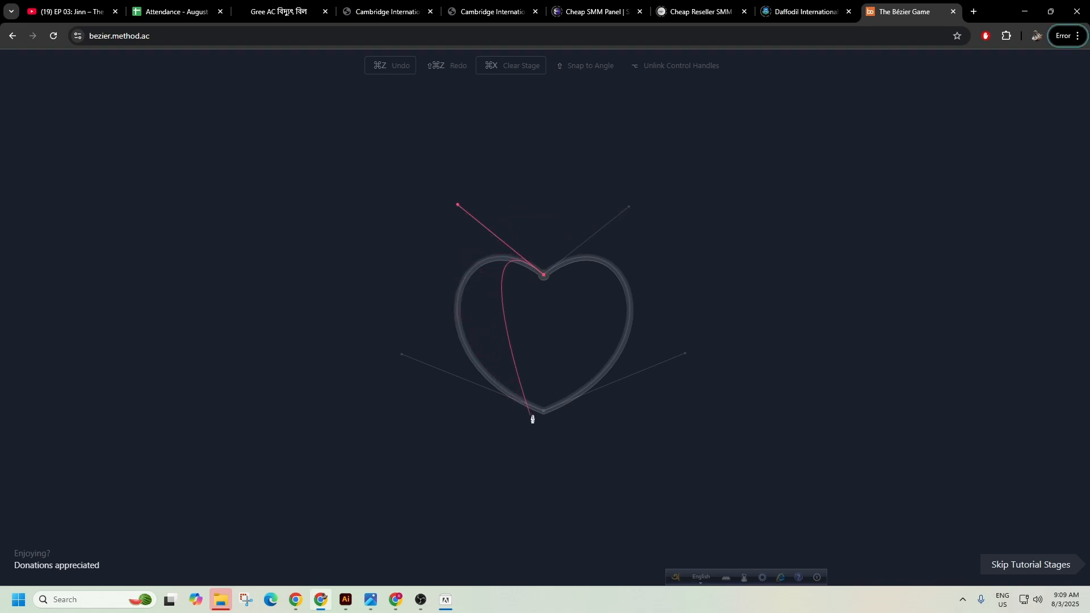
{"action": "mouse_move", "coordinate": [544, 413]}
{"action": "left_mouse_down"}
{"action": "mouse_move", "coordinate": [686, 470]}
{"action": "mouse_move", "coordinate": [684, 357]}
{"action": "left_mouse_up"}
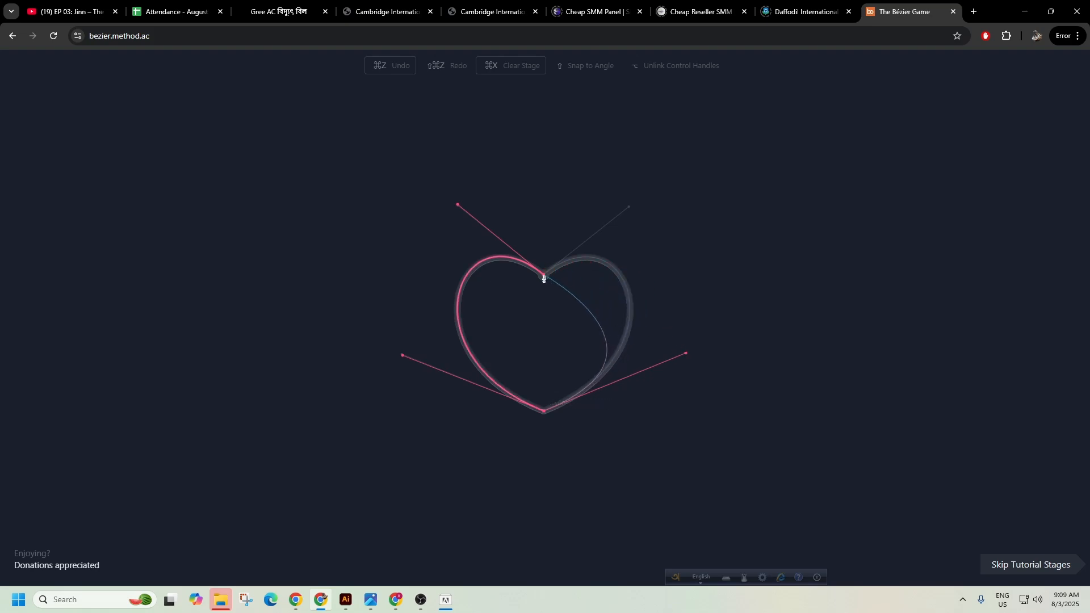
{"action": "left_click_drag", "start_coordinate": [543, 277], "coordinate": [459, 348]}
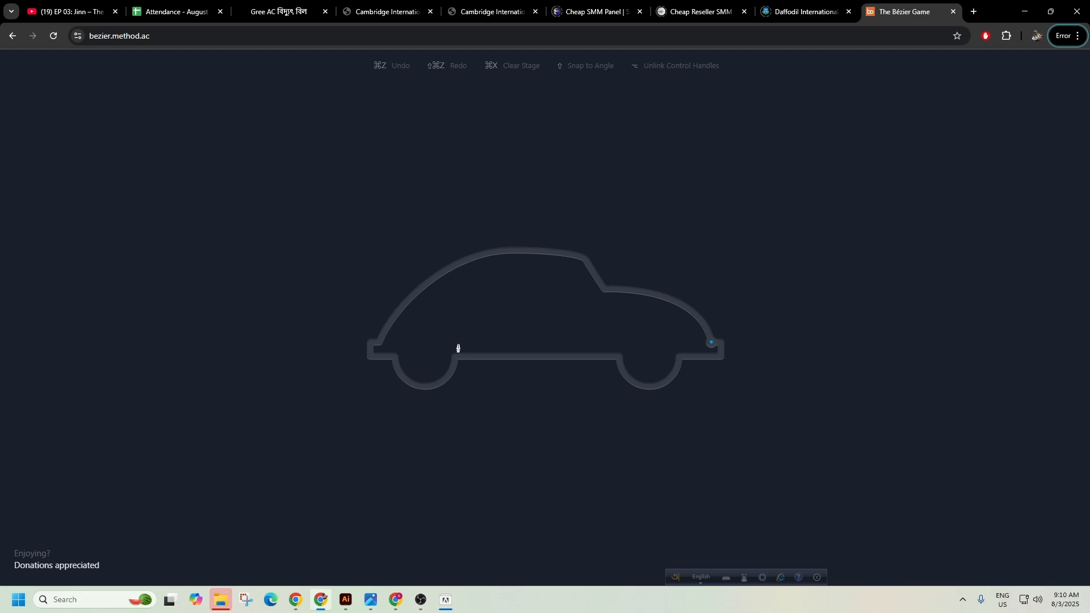
Start the car path at the right bumper and curve the hood, undoing two failed windshield points.
{"action": "left_click", "coordinate": [710, 342]}
{"action": "left_click_drag", "start_coordinate": [711, 342], "coordinate": [607, 293]}
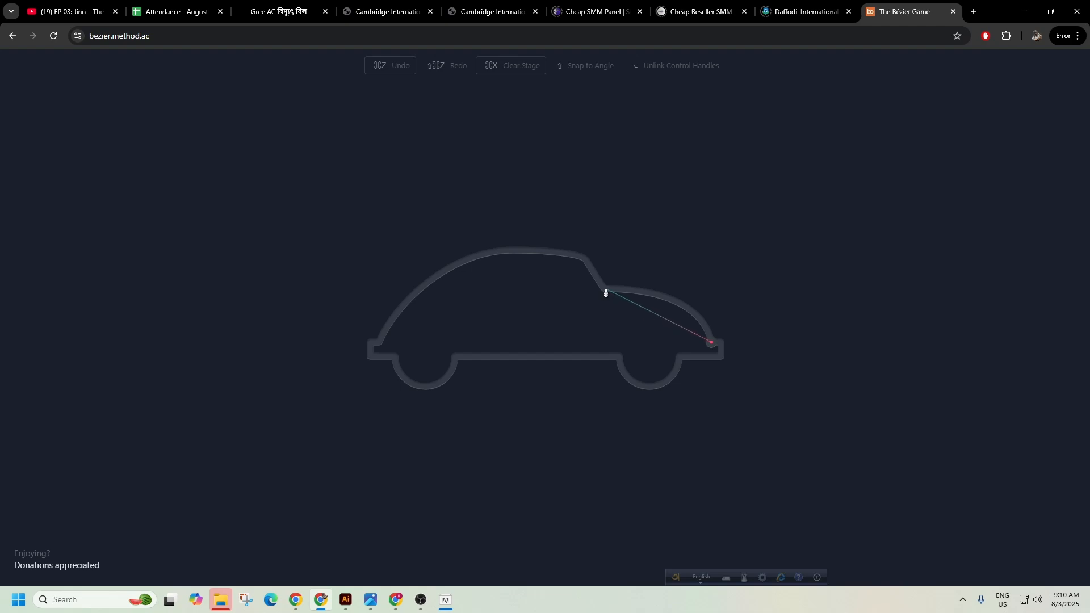
{"action": "left_click_drag", "start_coordinate": [607, 293], "coordinate": [506, 294]}
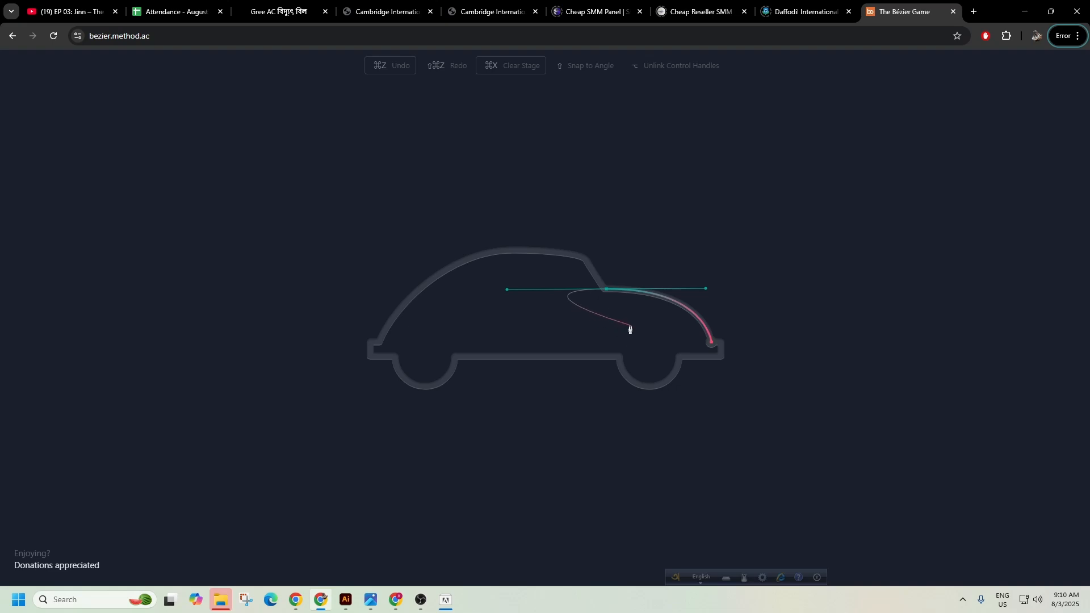
{"action": "key", "text": "ctrl+z"}
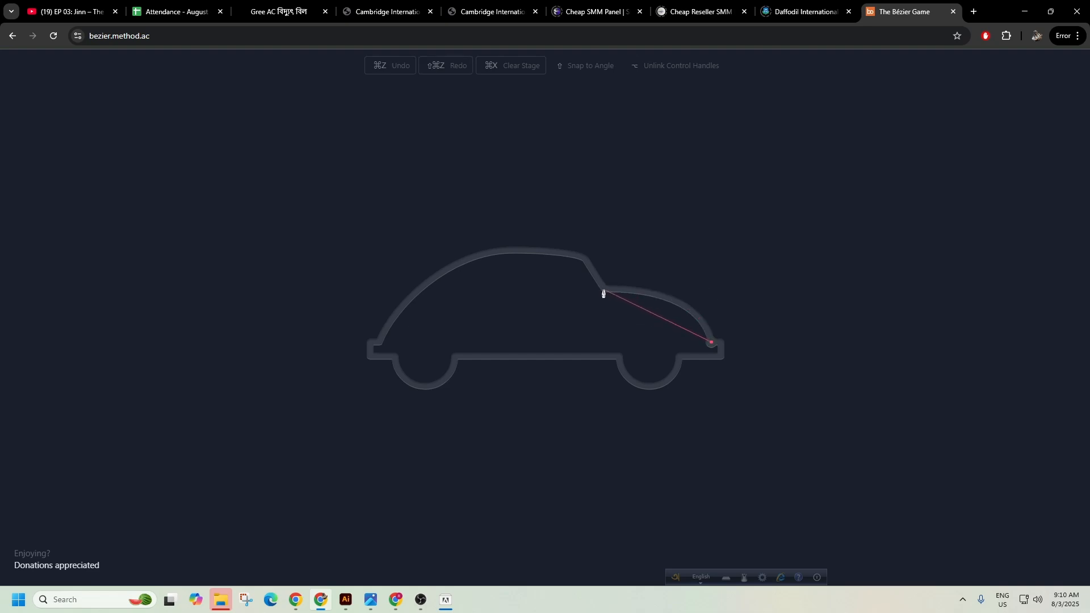
{"action": "left_click_drag", "start_coordinate": [603, 290], "coordinate": [509, 295]}
{"action": "key", "text": "ctrl+z"}
Curve into a sharp windshield-top point and bend the roof down to the car's left end.
{"action": "left_click_drag", "start_coordinate": [585, 259], "coordinate": [584, 259]}
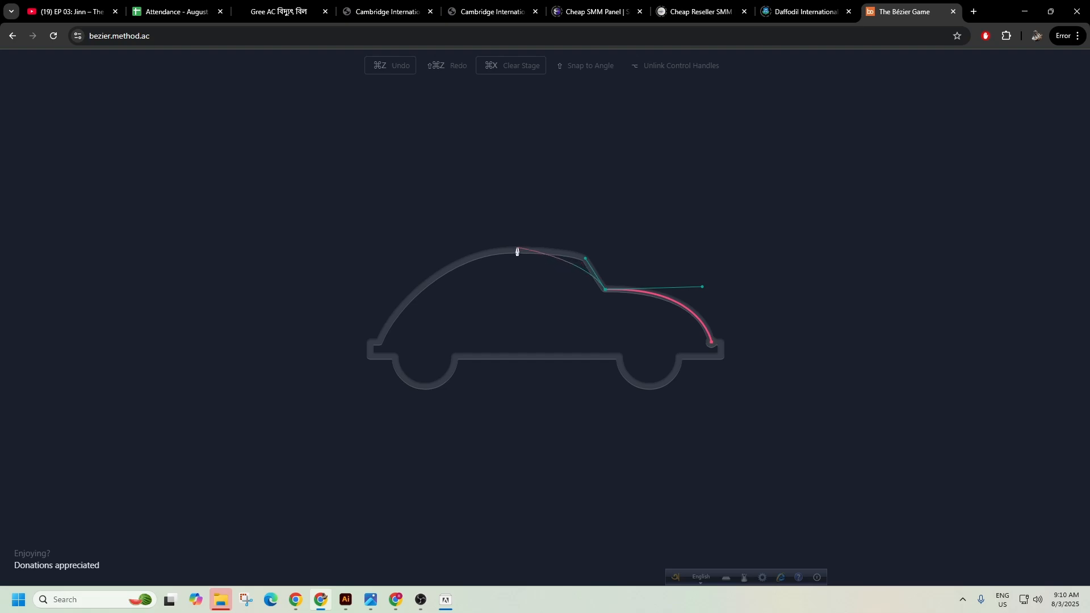
{"action": "left_click", "coordinate": [585, 259]}
{"action": "left_click_drag", "start_coordinate": [379, 341], "coordinate": [308, 478]}
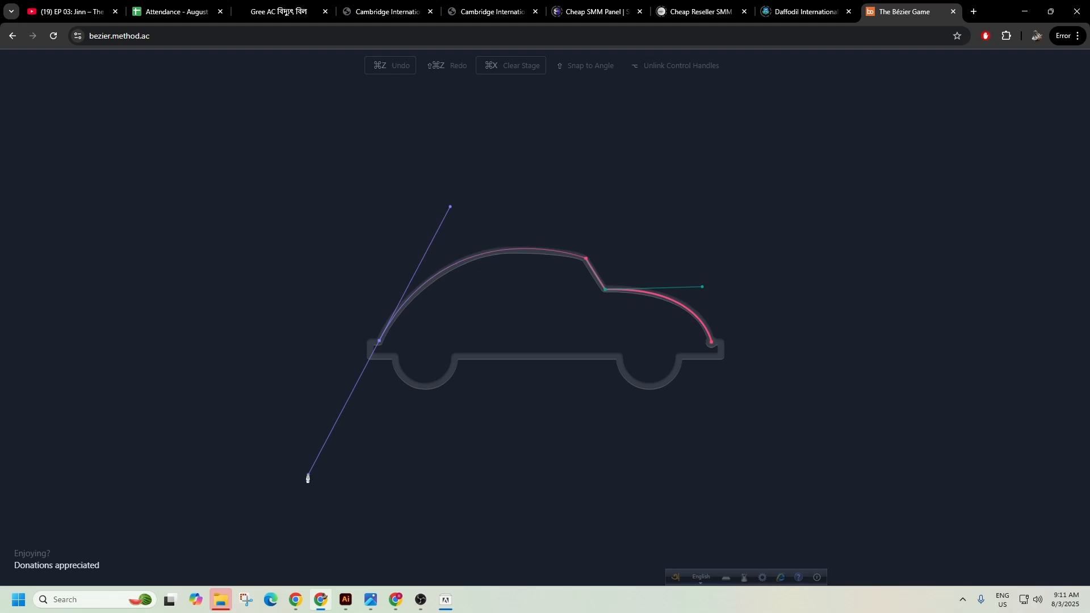
{"action": "left_click_drag", "start_coordinate": [307, 478], "coordinate": [379, 343]}
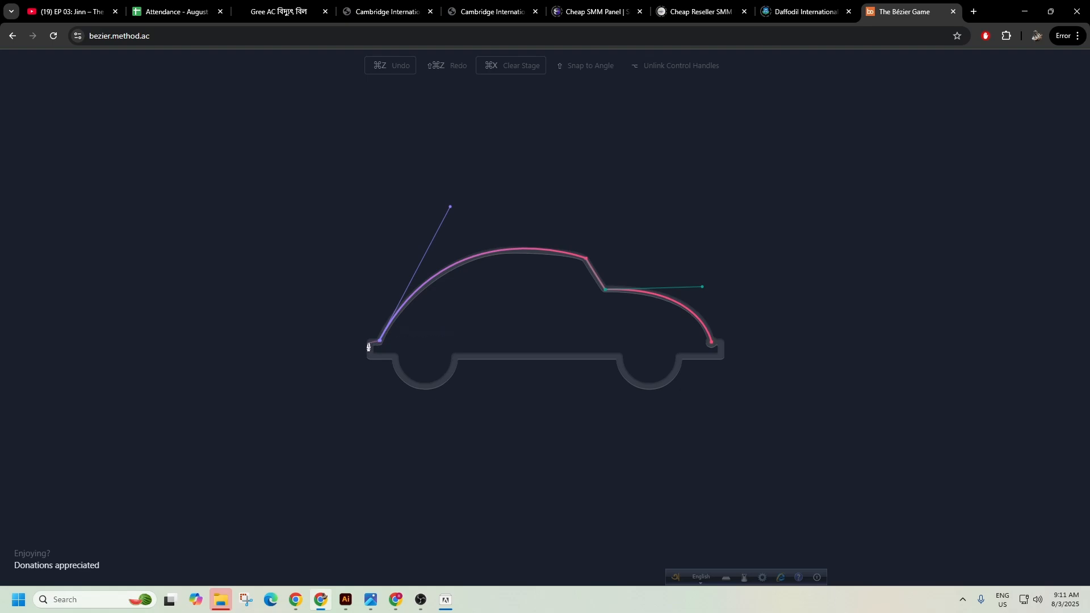
Trace the left bumper corners and curve around the left wheel arch, redoing one failed arch.
{"action": "left_click", "coordinate": [370, 343]}
{"action": "left_click", "coordinate": [371, 357]}
{"action": "left_click", "coordinate": [396, 359]}
{"action": "left_click", "coordinate": [394, 359]}
{"action": "left_click_drag", "start_coordinate": [475, 332], "coordinate": [487, 287]}
{"action": "key", "text": "ctrl+z"}
{"action": "key", "text": "ctrl+z"}
{"action": "left_click", "coordinate": [394, 356]}
{"action": "left_click_drag", "start_coordinate": [423, 387], "coordinate": [449, 392]}
{"action": "mouse_move", "coordinate": [456, 357]}
{"action": "left_mouse_down"}
{"action": "mouse_move", "coordinate": [464, 326]}
{"action": "mouse_move", "coordinate": [456, 359]}
{"action": "left_mouse_up"}
Trace the straight underside, the right wheel arch and right bumper, then close the car outline.
{"action": "left_click", "coordinate": [619, 358]}
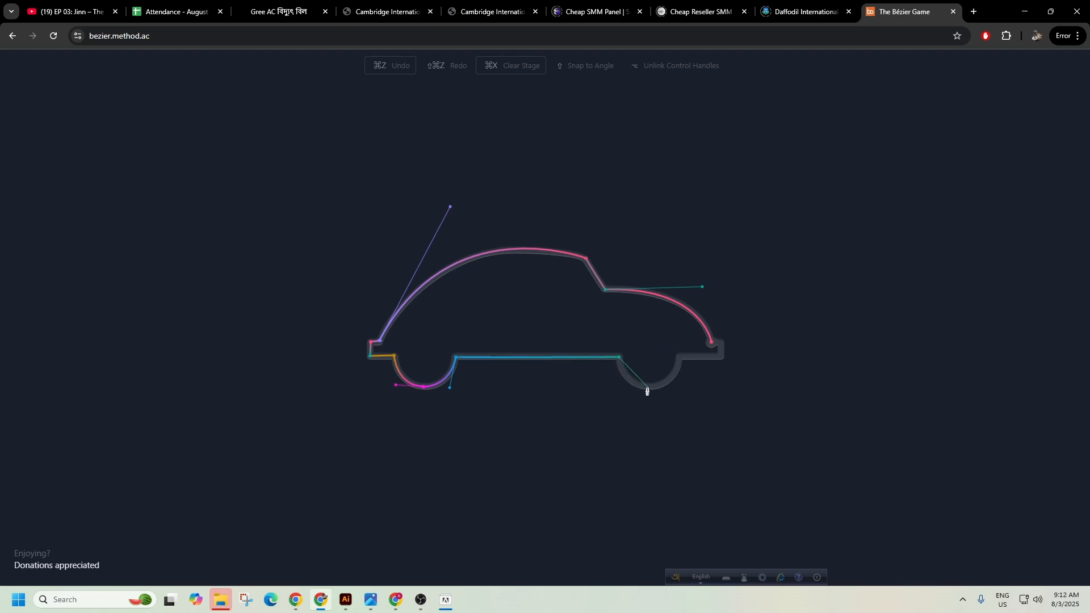
{"action": "mouse_move", "coordinate": [647, 391]}
{"action": "left_mouse_down"}
{"action": "mouse_move", "coordinate": [675, 396]}
{"action": "mouse_move", "coordinate": [645, 390]}
{"action": "left_mouse_up"}
{"action": "left_click_drag", "start_coordinate": [681, 356], "coordinate": [683, 333]}
{"action": "left_click_drag", "start_coordinate": [683, 333], "coordinate": [680, 360]}
{"action": "left_click", "coordinate": [722, 358]}
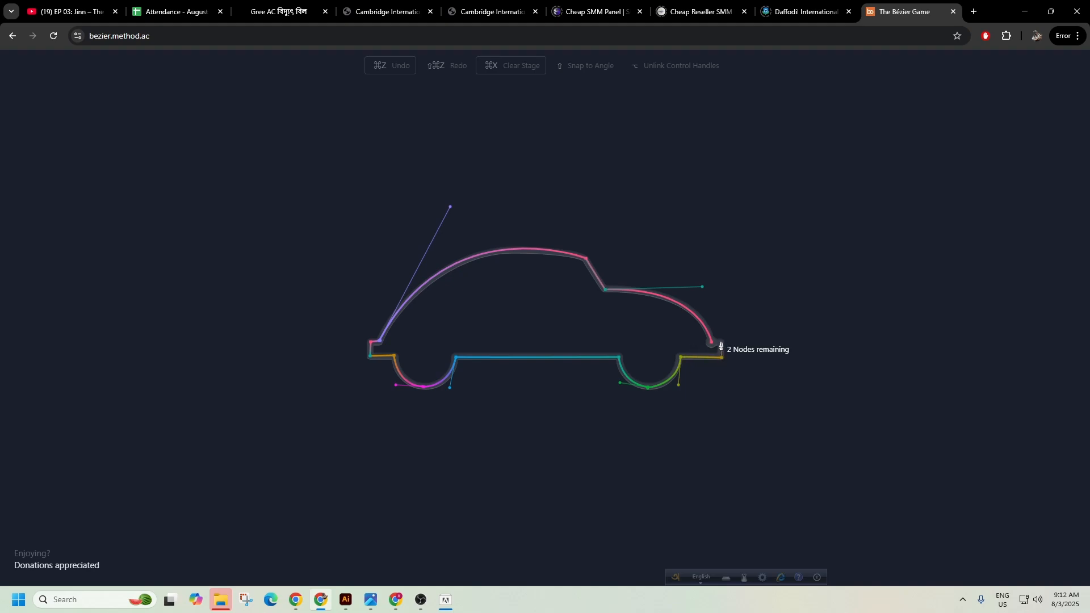
{"action": "left_click", "coordinate": [722, 342]}
{"action": "left_click", "coordinate": [712, 342]}
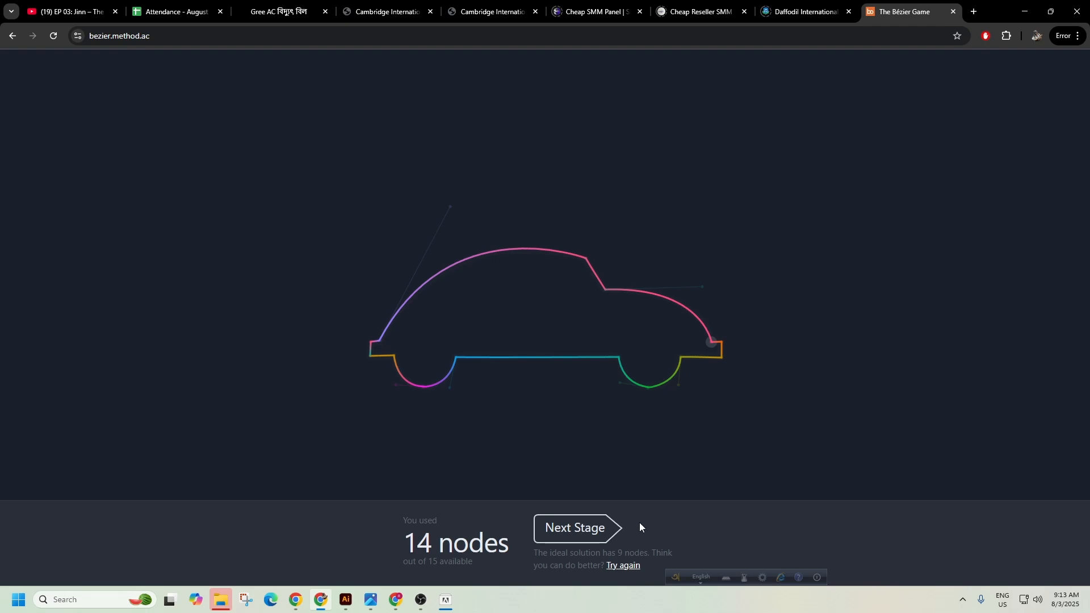
Advance to the airplane stage and place corners along the plane's top edge from the tail.
{"action": "left_click", "coordinate": [577, 531]}
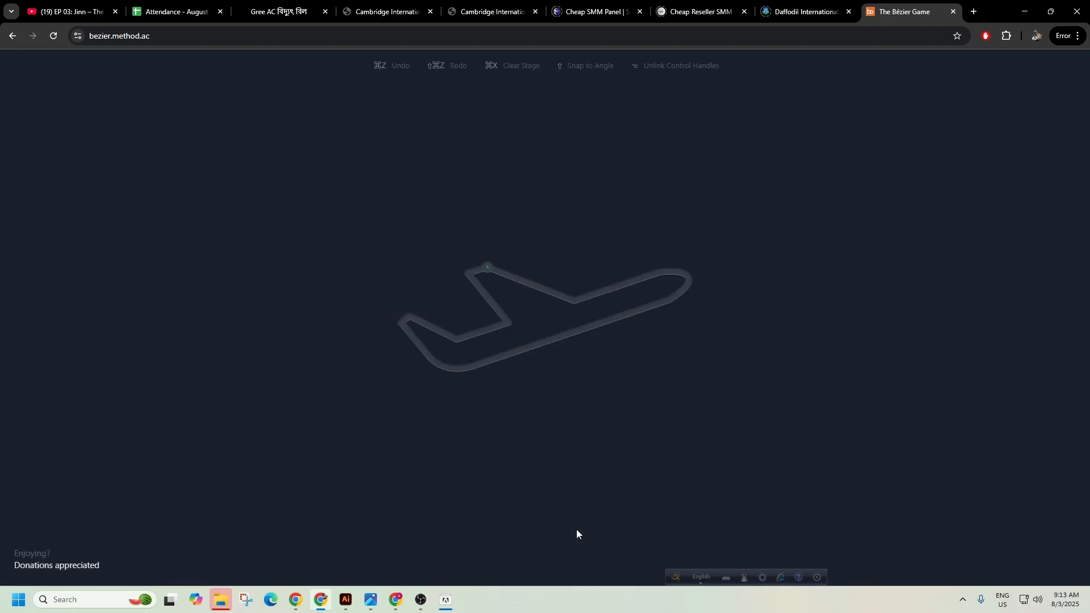
{"action": "left_click", "coordinate": [488, 270]}
{"action": "left_click", "coordinate": [575, 302]}
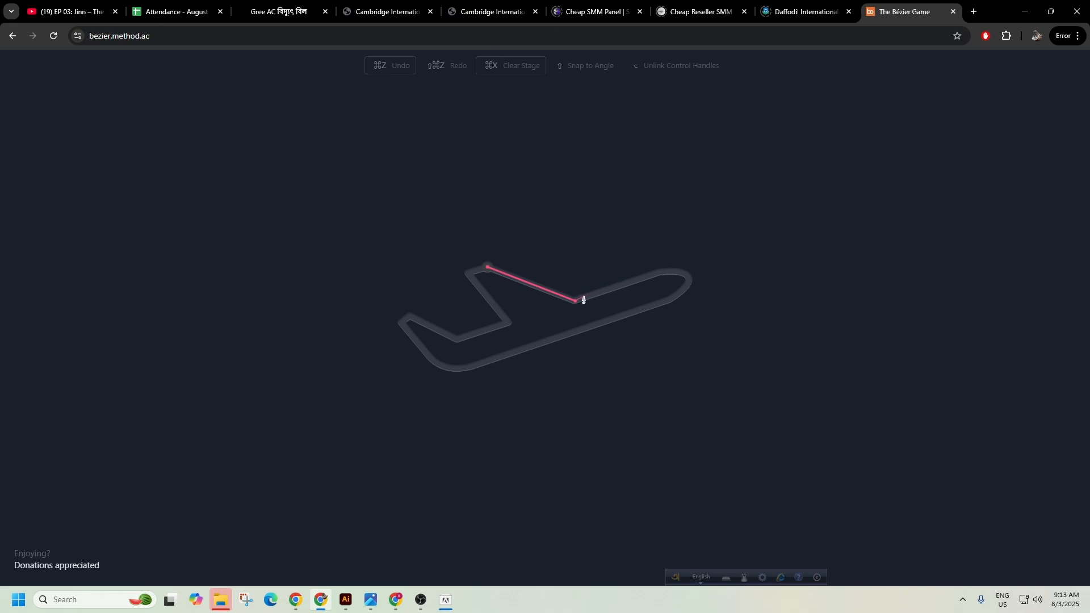
{"action": "left_click", "coordinate": [660, 274]}
Curve the path around the airplane's nose, redoing it once and straightening the belly handle.
{"action": "left_click_drag", "start_coordinate": [671, 298], "coordinate": [622, 328]}
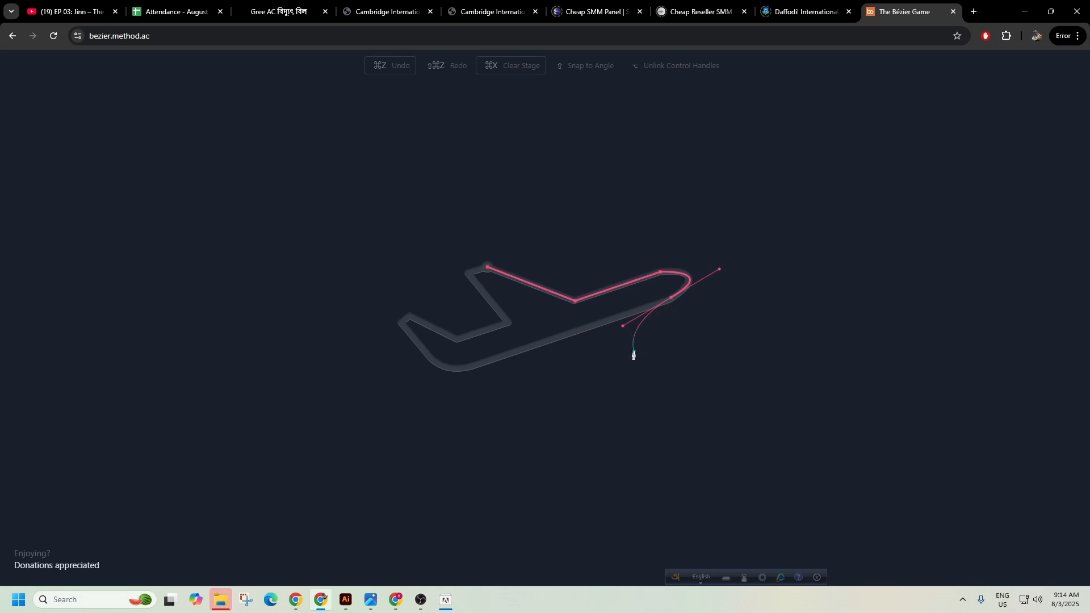
{"action": "key", "text": "ctrl+z"}
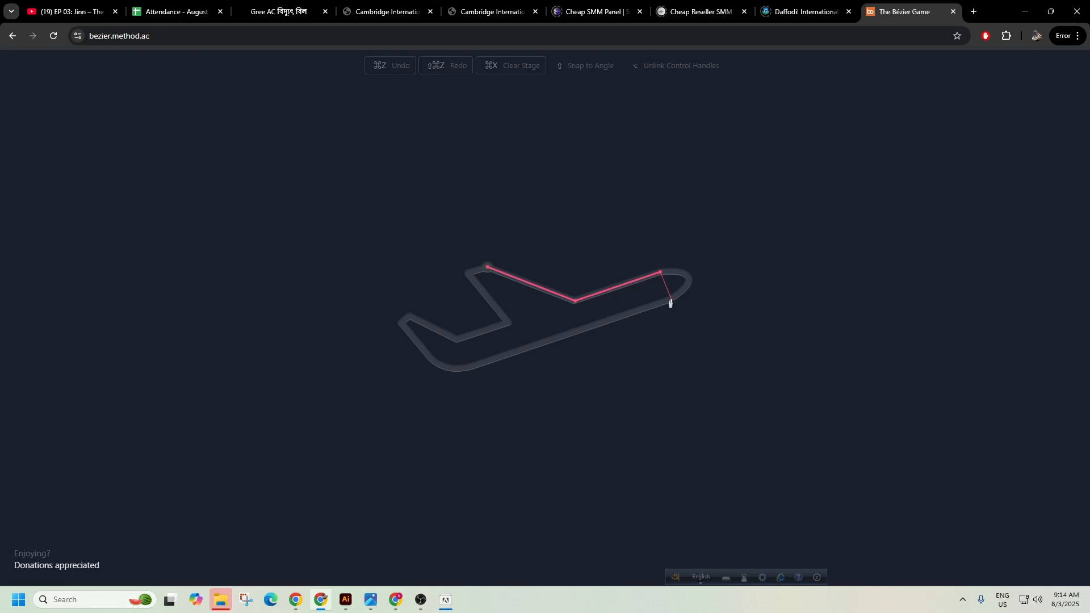
{"action": "left_click_drag", "start_coordinate": [671, 298], "coordinate": [625, 330]}
{"action": "left_click_drag", "start_coordinate": [626, 329], "coordinate": [671, 300]}
Curve the airplane's belly up to a sharp lower tail corner.
{"action": "left_click_drag", "start_coordinate": [402, 323], "coordinate": [356, 210]}
{"action": "left_click", "coordinate": [476, 366]}
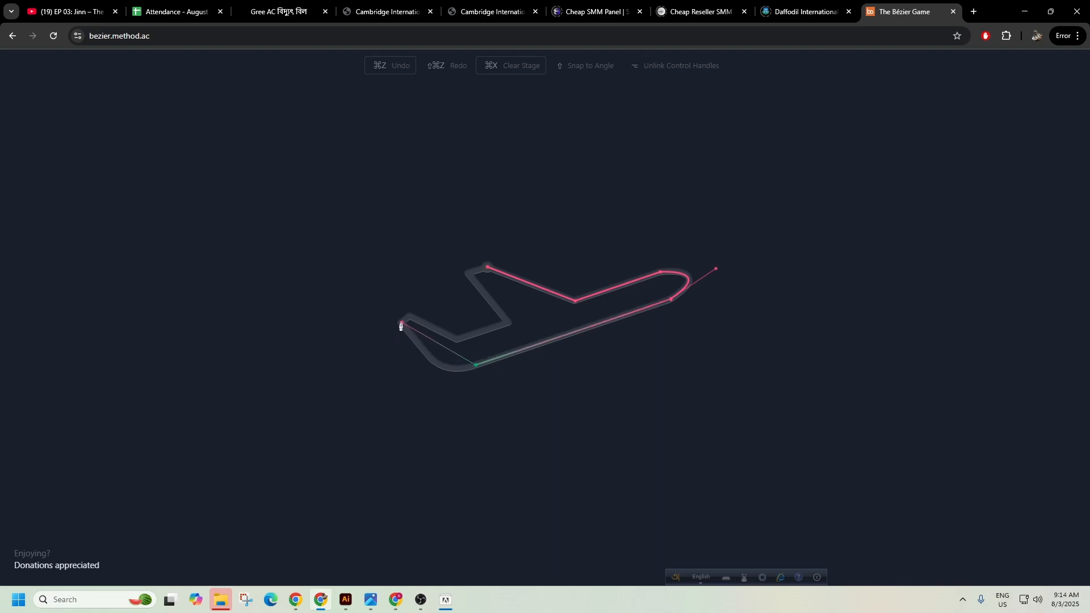
{"action": "left_click_drag", "start_coordinate": [402, 323], "coordinate": [364, 260]}
{"action": "left_click_drag", "start_coordinate": [364, 260], "coordinate": [401, 326]}
Place the tail and wing corners, close the airplane outline, and advance to the paperclip stage.
{"action": "left_click", "coordinate": [410, 315]}
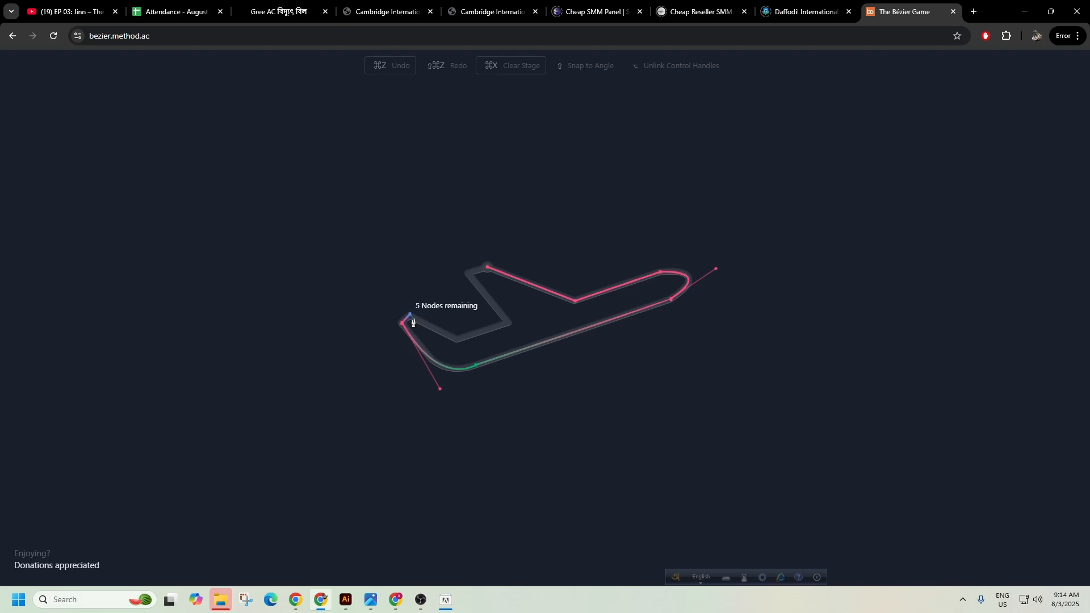
{"action": "left_click", "coordinate": [457, 340]}
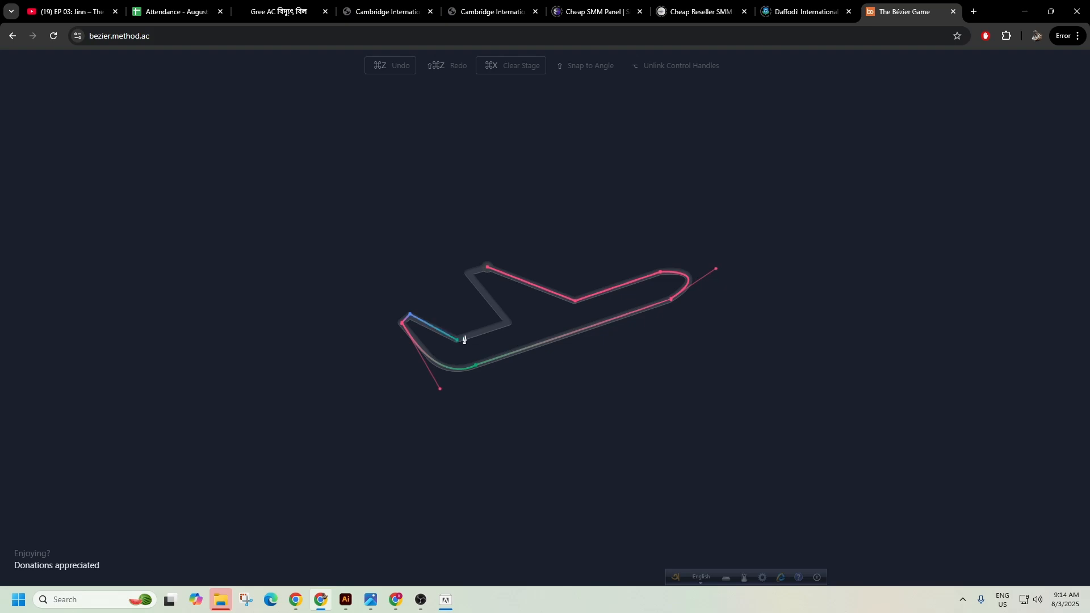
{"action": "left_click", "coordinate": [507, 321]}
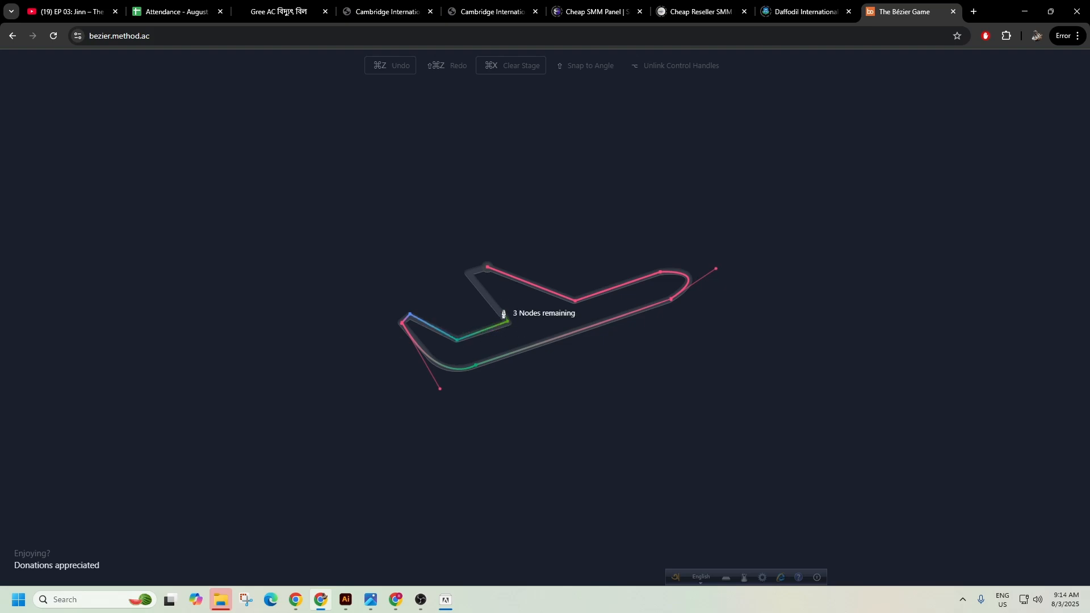
{"action": "left_click", "coordinate": [487, 267]}
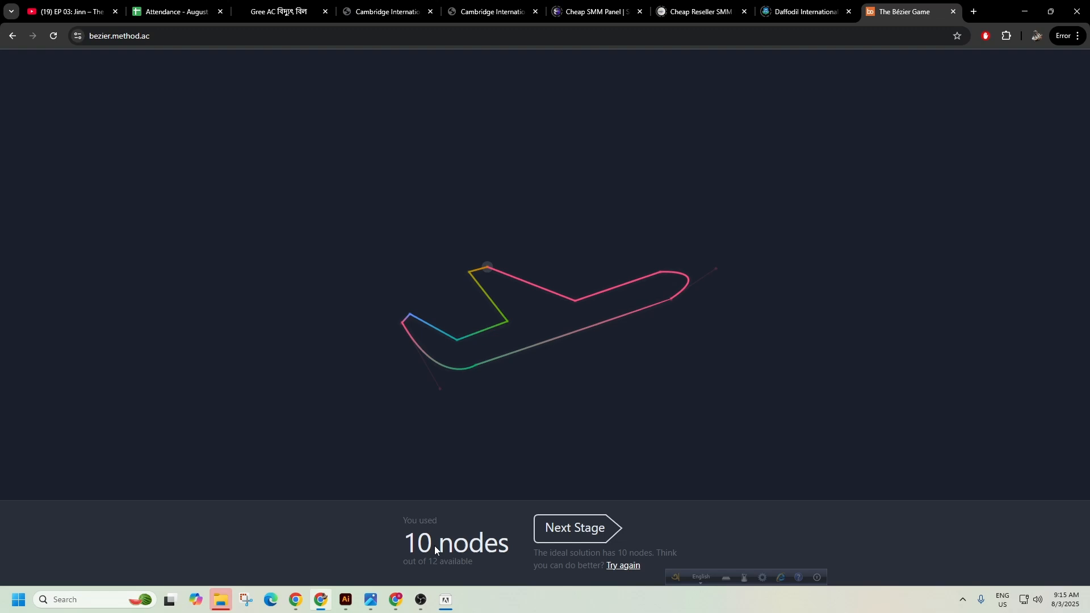
{"action": "left_click", "coordinate": [560, 527]}
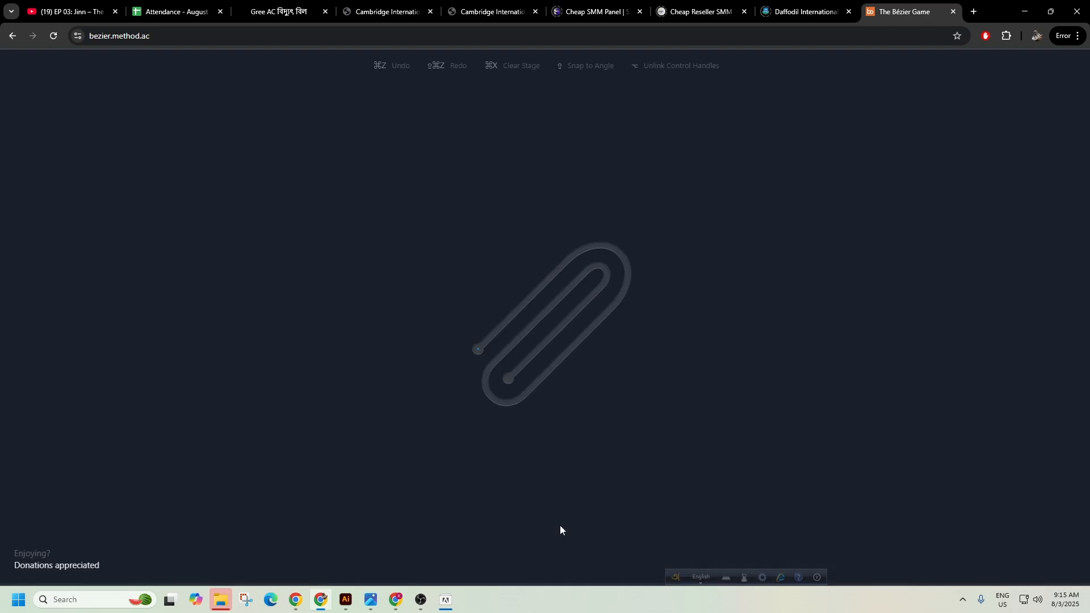
Trace the paperclip's outer side and top bend, undoing a misplaced bottom-left node.
{"action": "left_click", "coordinate": [477, 351]}
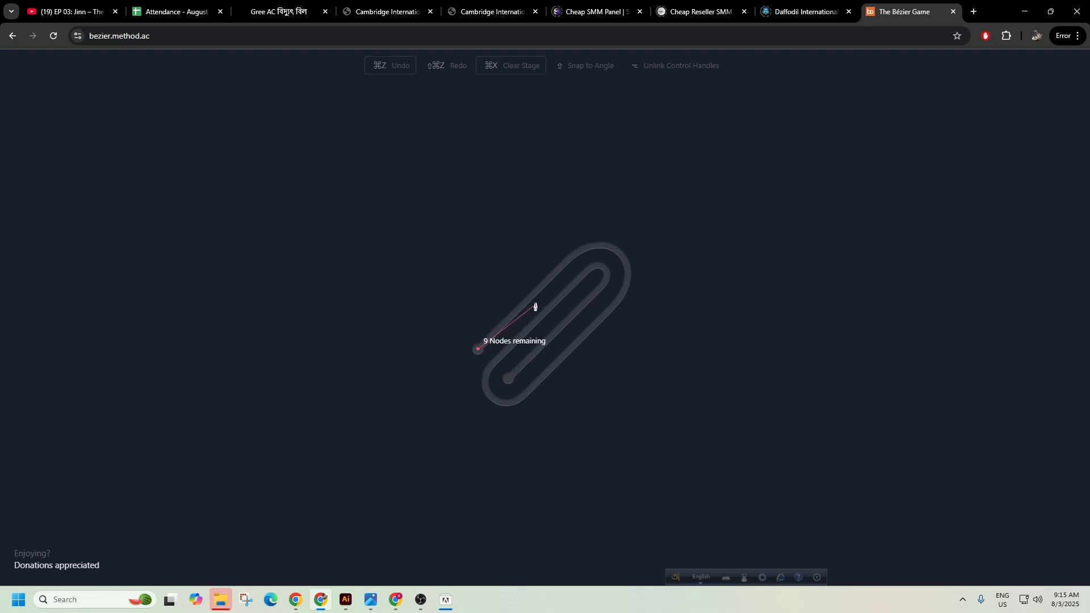
{"action": "left_click", "coordinate": [574, 253]}
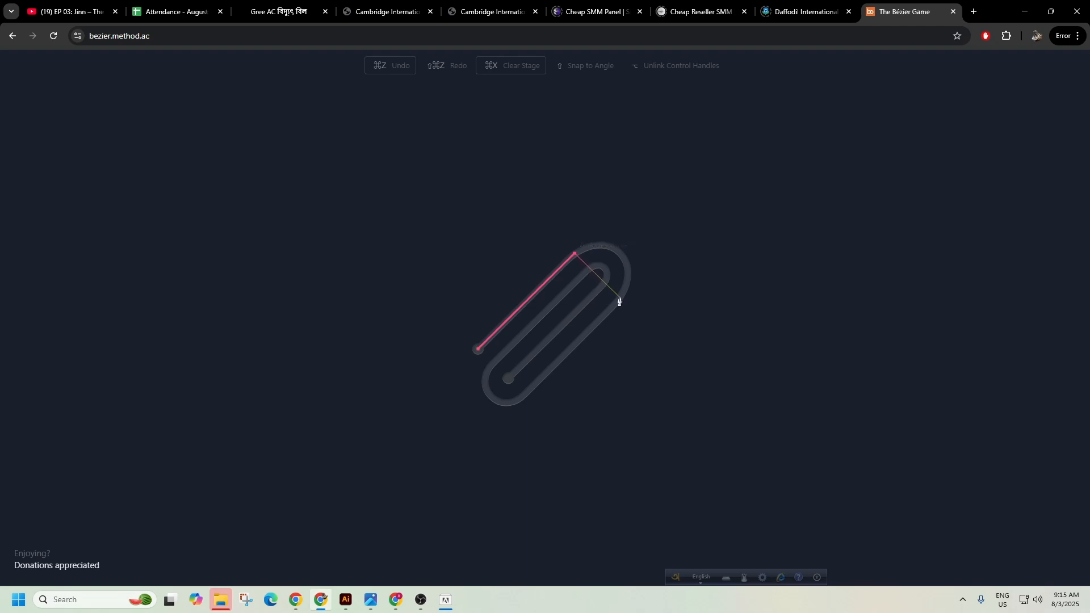
{"action": "left_click_drag", "start_coordinate": [620, 297], "coordinate": [594, 379]}
{"action": "left_click_drag", "start_coordinate": [593, 379], "coordinate": [620, 301]}
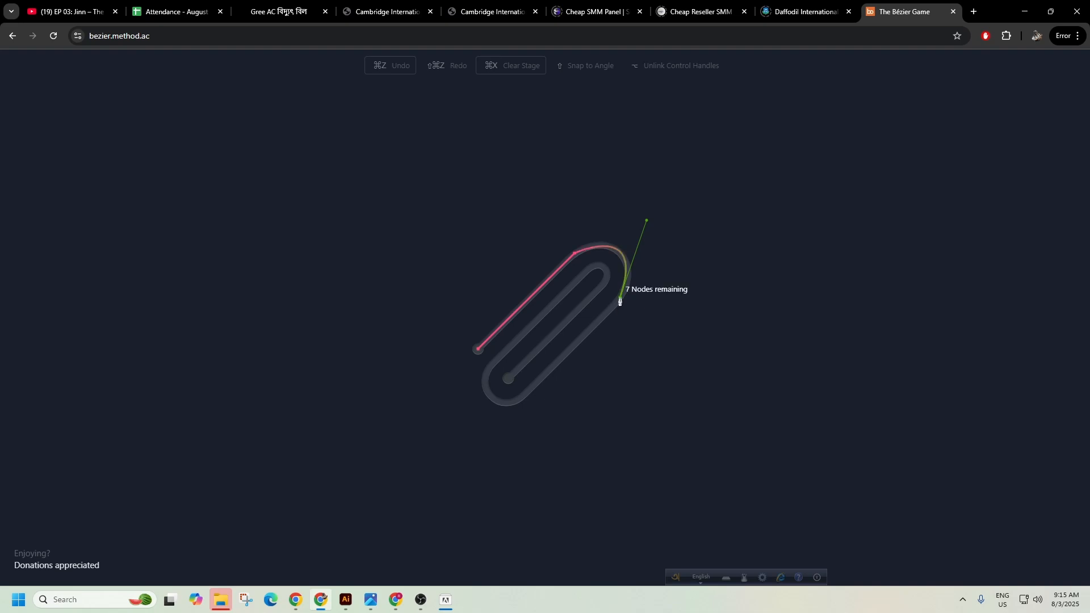
{"action": "left_click", "coordinate": [520, 397]}
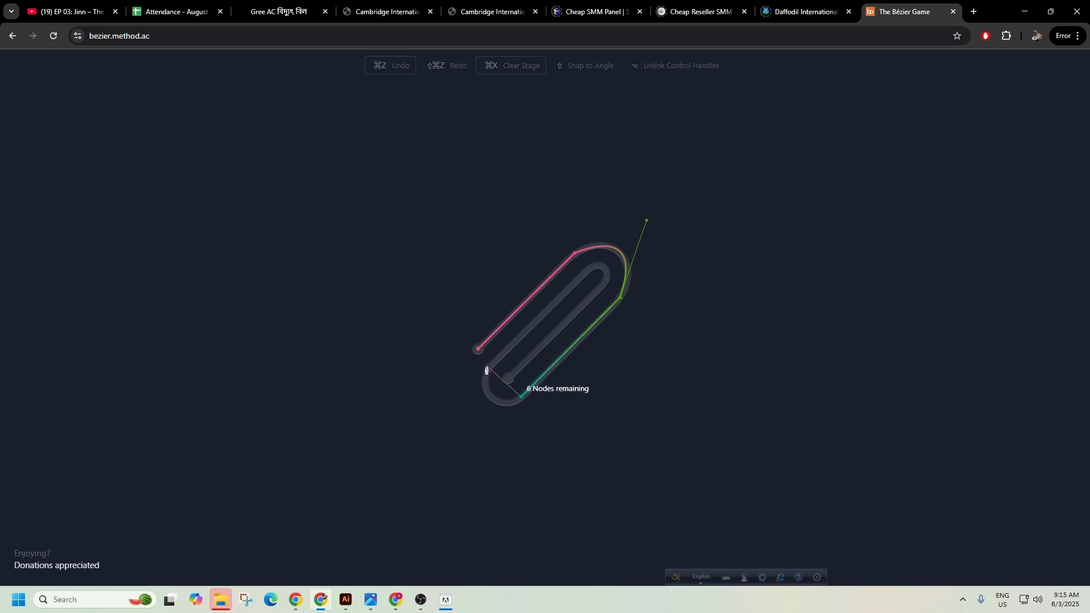
{"action": "mouse_move", "coordinate": [491, 366]}
{"action": "left_mouse_down"}
{"action": "mouse_move", "coordinate": [506, 312]}
{"action": "mouse_move", "coordinate": [493, 366]}
{"action": "left_mouse_up"}
{"action": "key", "text": "ctrl+z"}
{"action": "key", "text": "ctrl+z"}
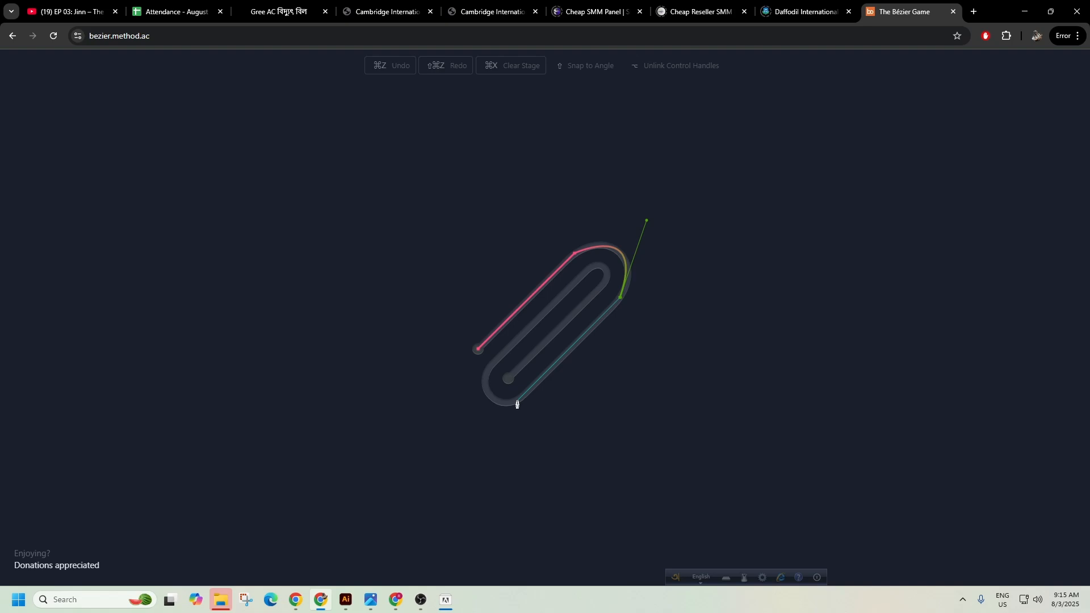
Trace the paperclip's bottom and lower-left bends and inner turn, finish the path, and advance.
{"action": "left_click", "coordinate": [517, 401]}
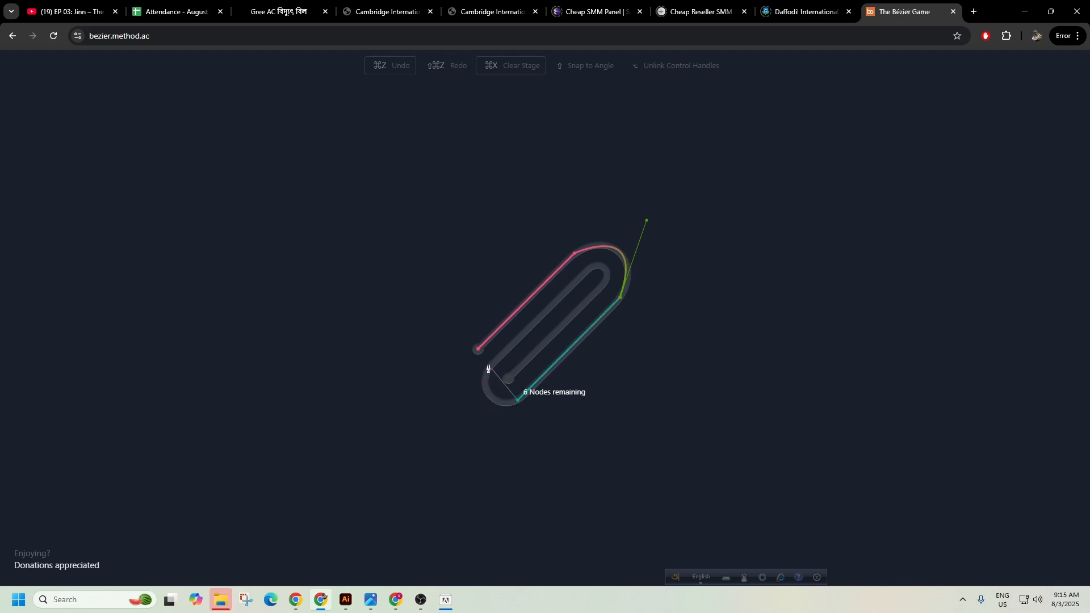
{"action": "left_click_drag", "start_coordinate": [491, 367], "coordinate": [509, 322]}
{"action": "left_click", "coordinate": [492, 368]}
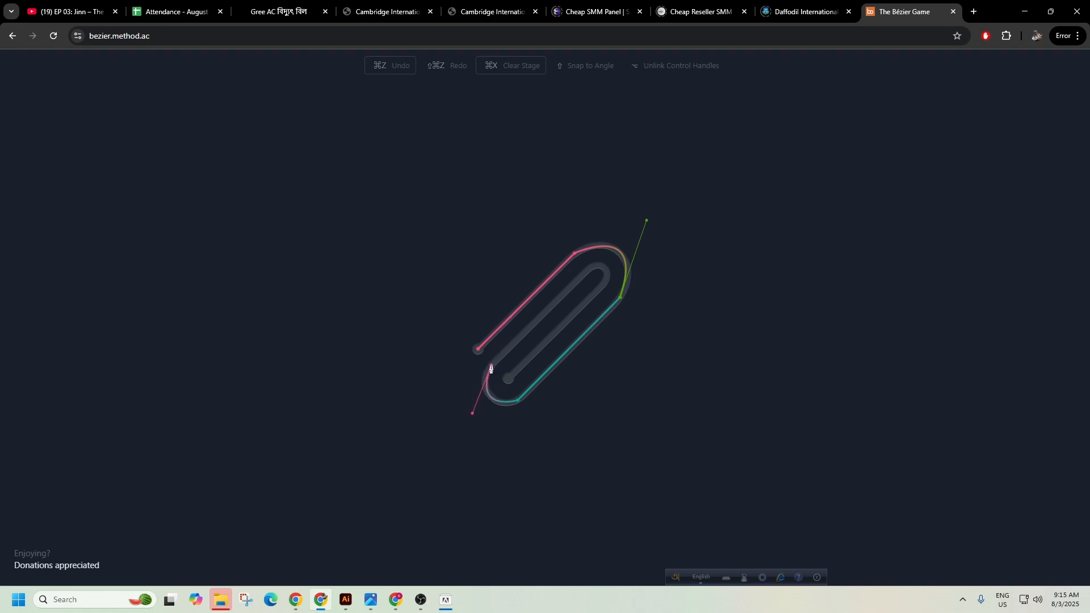
{"action": "left_click", "coordinate": [592, 267]}
{"action": "mouse_move", "coordinate": [603, 285]}
{"action": "left_mouse_down"}
{"action": "mouse_move", "coordinate": [590, 309]}
{"action": "mouse_move", "coordinate": [603, 288]}
{"action": "left_mouse_up"}
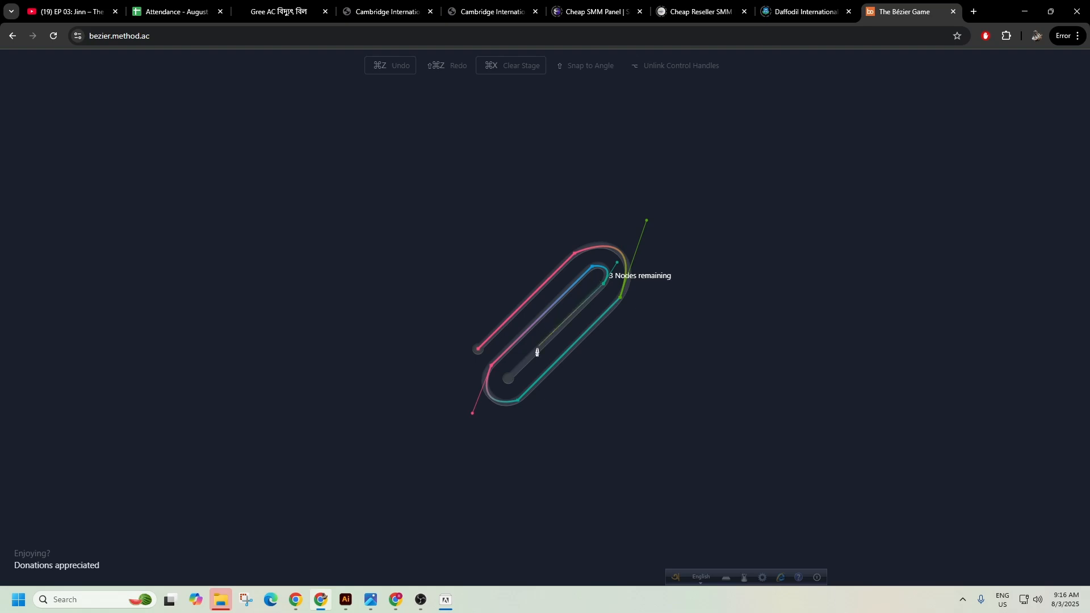
{"action": "left_click", "coordinate": [508, 381]}
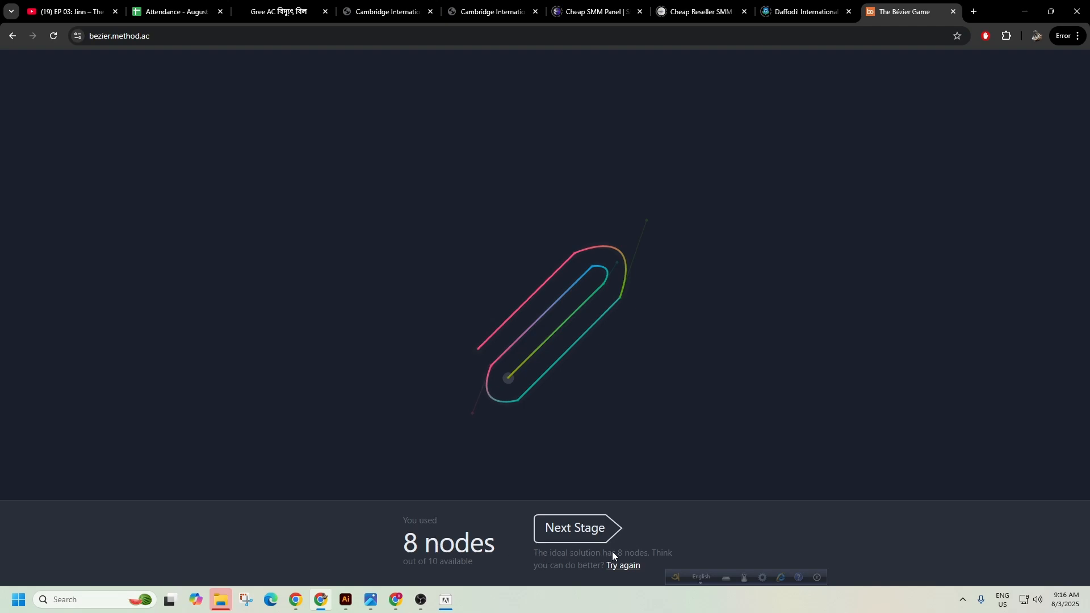
{"action": "left_click", "coordinate": [588, 528]}
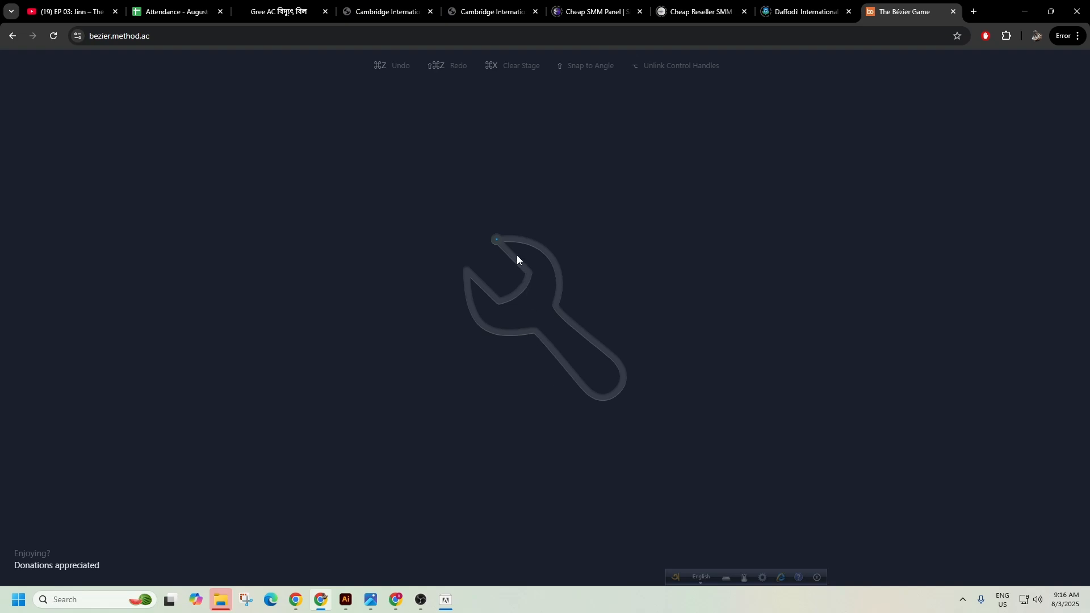
Trace the wrench from its top-left tip along the jaw to a smooth node at the head-handle junction.
{"action": "left_click", "coordinate": [497, 241]}
{"action": "left_click_drag", "start_coordinate": [555, 307], "coordinate": [537, 380]}
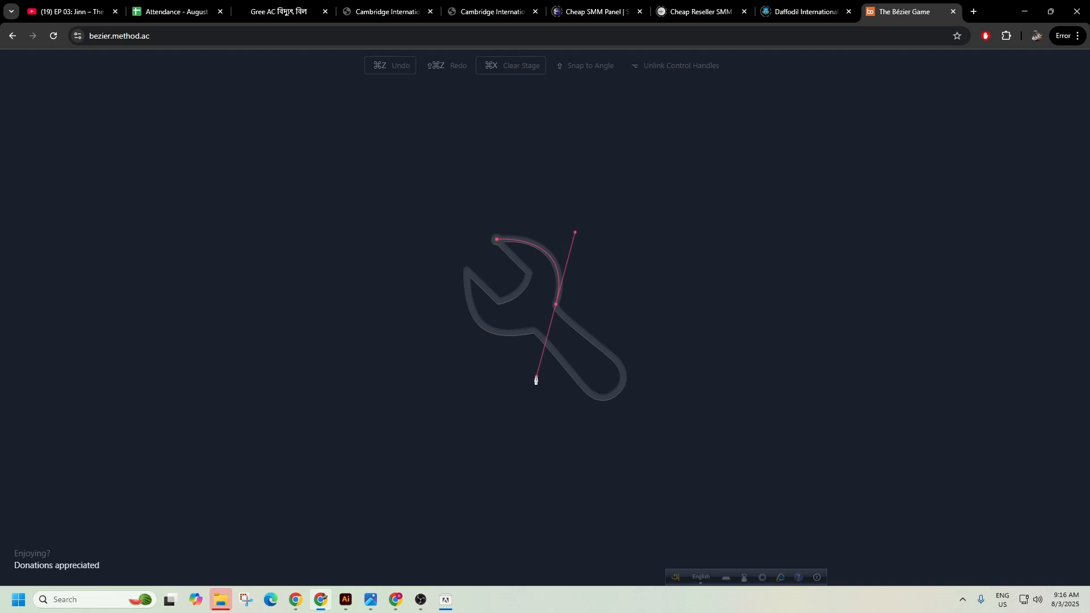
{"action": "mouse_move", "coordinate": [536, 380]}
{"action": "left_mouse_down"}
{"action": "mouse_move", "coordinate": [507, 356]}
{"action": "mouse_move", "coordinate": [543, 375]}
{"action": "mouse_move", "coordinate": [468, 358]}
{"action": "mouse_move", "coordinate": [553, 382]}
{"action": "mouse_move", "coordinate": [476, 383]}
{"action": "mouse_move", "coordinate": [426, 360]}
{"action": "mouse_move", "coordinate": [402, 368]}
{"action": "mouse_move", "coordinate": [516, 397]}
{"action": "mouse_move", "coordinate": [600, 399]}
{"action": "mouse_move", "coordinate": [511, 421]}
{"action": "mouse_move", "coordinate": [433, 392]}
{"action": "mouse_move", "coordinate": [465, 331]}
{"action": "mouse_move", "coordinate": [561, 319]}
{"action": "mouse_move", "coordinate": [598, 360]}
{"action": "mouse_move", "coordinate": [572, 397]}
{"action": "mouse_move", "coordinate": [471, 405]}
{"action": "mouse_move", "coordinate": [567, 414]}
{"action": "mouse_move", "coordinate": [448, 404]}
{"action": "mouse_move", "coordinate": [535, 441]}
{"action": "mouse_move", "coordinate": [533, 450]}
{"action": "mouse_move", "coordinate": [368, 403]}
{"action": "mouse_move", "coordinate": [367, 331]}
{"action": "mouse_move", "coordinate": [397, 363]}
{"action": "mouse_move", "coordinate": [536, 435]}
{"action": "mouse_move", "coordinate": [503, 479]}
{"action": "mouse_move", "coordinate": [462, 489]}
{"action": "mouse_move", "coordinate": [382, 356]}
{"action": "mouse_move", "coordinate": [438, 404]}
{"action": "mouse_move", "coordinate": [593, 446]}
{"action": "mouse_move", "coordinate": [458, 434]}
{"action": "mouse_move", "coordinate": [438, 421]}
{"action": "mouse_move", "coordinate": [547, 445]}
{"action": "mouse_move", "coordinate": [444, 445]}
{"action": "mouse_move", "coordinate": [358, 426]}
{"action": "mouse_move", "coordinate": [615, 462]}
{"action": "mouse_move", "coordinate": [579, 465]}
{"action": "mouse_move", "coordinate": [533, 397]}
{"action": "mouse_move", "coordinate": [537, 384]}
{"action": "left_mouse_up"}
{"action": "mouse_move", "coordinate": [537, 384]}
{"action": "left_mouse_down"}
{"action": "mouse_move", "coordinate": [567, 423]}
{"action": "mouse_move", "coordinate": [589, 428]}
{"action": "mouse_move", "coordinate": [522, 423]}
{"action": "mouse_move", "coordinate": [521, 439]}
{"action": "mouse_move", "coordinate": [534, 382]}
{"action": "mouse_move", "coordinate": [554, 377]}
{"action": "left_mouse_up"}
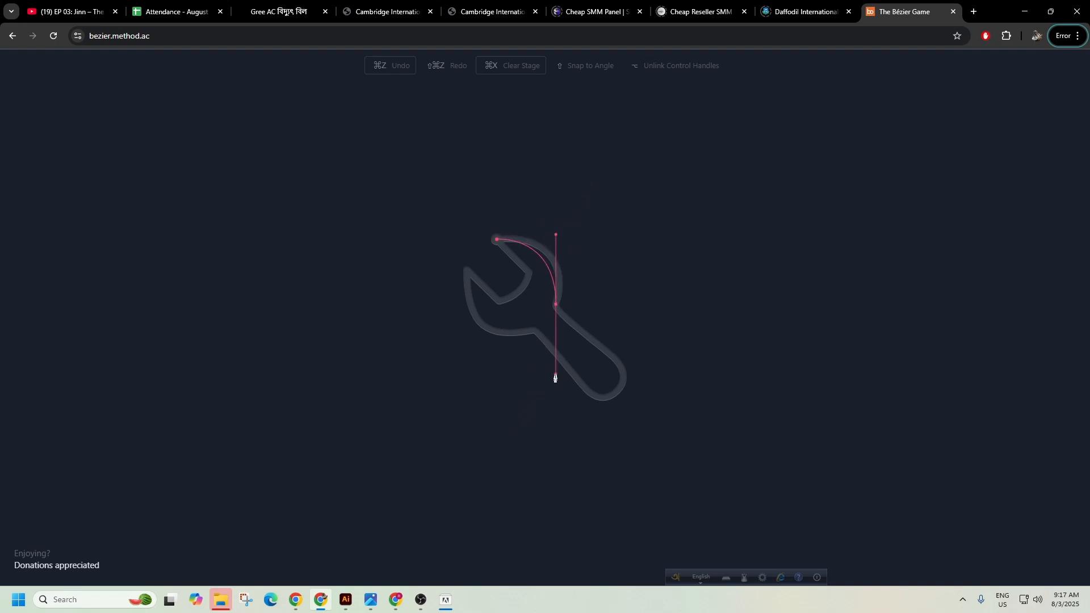
{"action": "key", "text": "ctrl+z"}
{"action": "left_click_drag", "start_coordinate": [556, 311], "coordinate": [534, 366]}
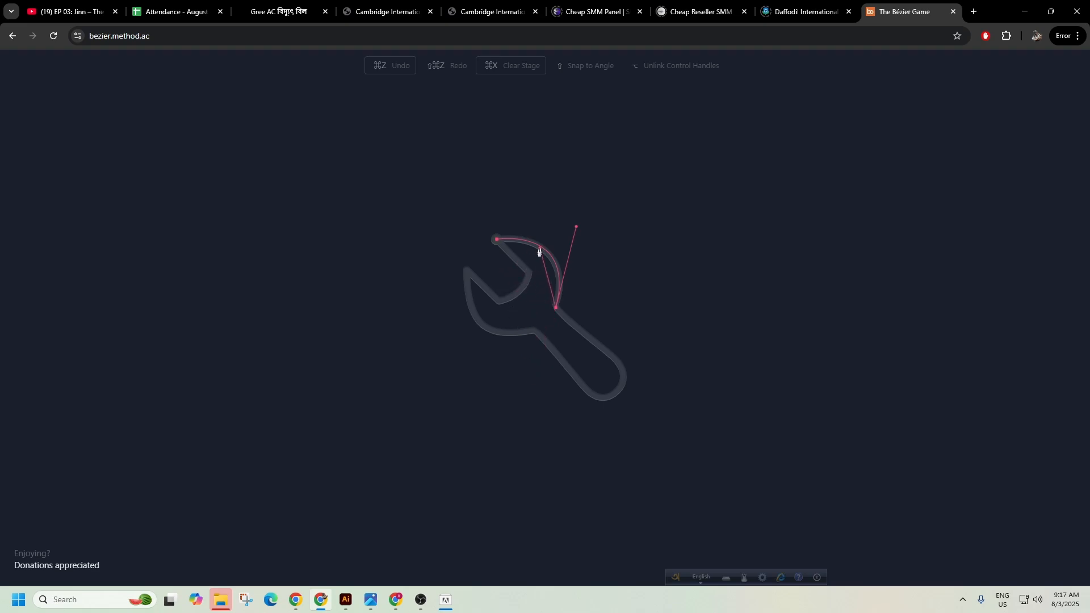
{"action": "left_click", "coordinate": [555, 310]}
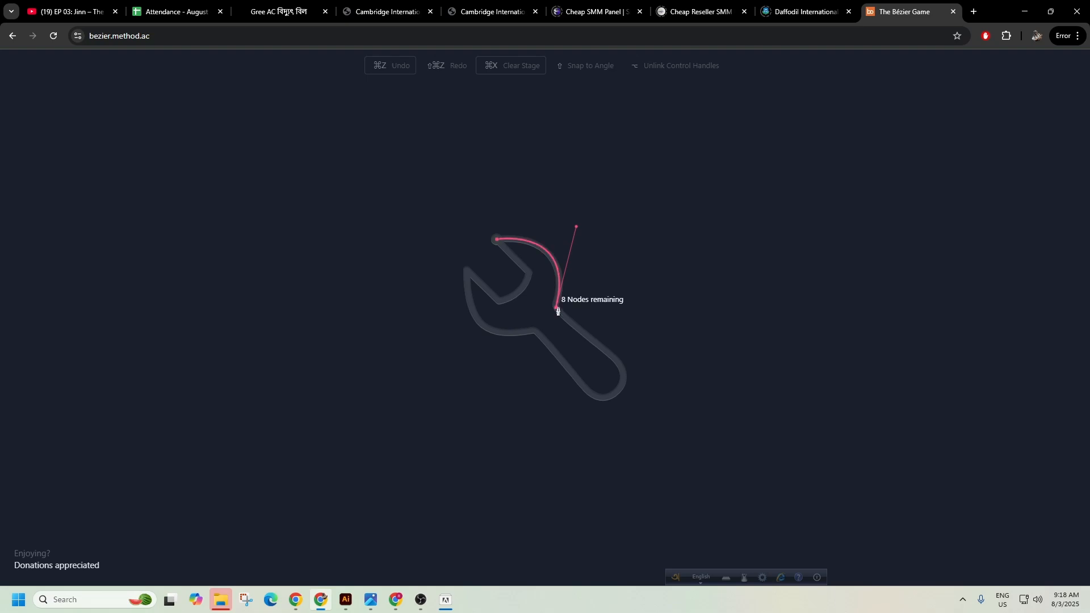
Curve the path around the wrench handle's rounded end, retracting a handle for the straight edge.
{"action": "left_click", "coordinate": [622, 369]}
{"action": "left_click_drag", "start_coordinate": [586, 390], "coordinate": [557, 417]}
{"action": "left_click_drag", "start_coordinate": [526, 393], "coordinate": [548, 366]}
{"action": "left_click_drag", "start_coordinate": [548, 363], "coordinate": [585, 390]}
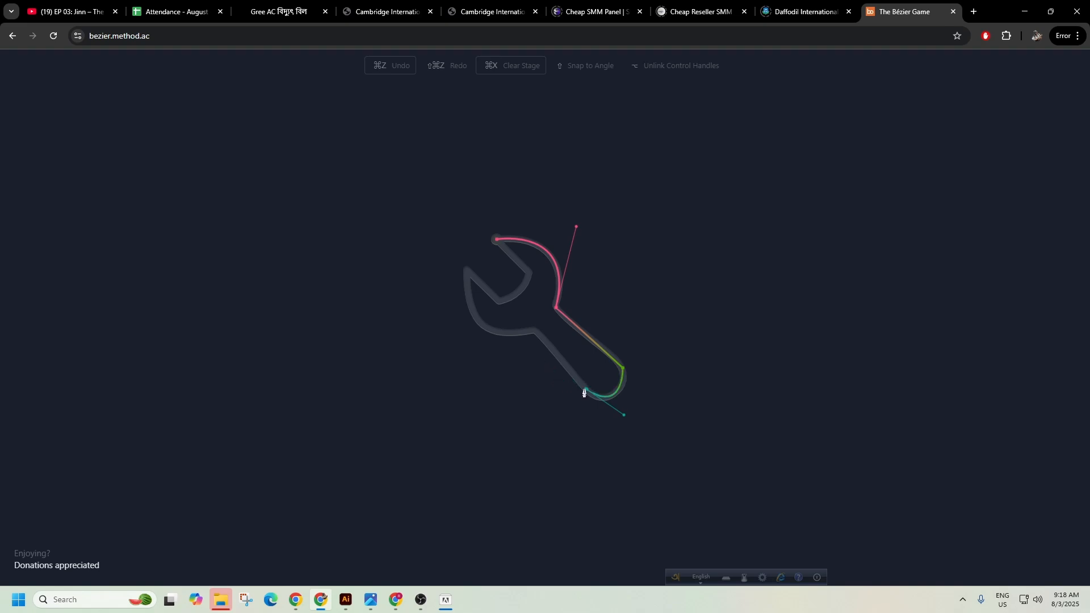
Trace both jaw tips and the inner corner, close the wrench path, and advance to the cloud stage.
{"action": "left_click", "coordinate": [535, 330]}
{"action": "mouse_move", "coordinate": [467, 271]}
{"action": "left_mouse_down"}
{"action": "mouse_move", "coordinate": [448, 202]}
{"action": "mouse_move", "coordinate": [463, 179]}
{"action": "mouse_move", "coordinate": [467, 274]}
{"action": "left_mouse_up"}
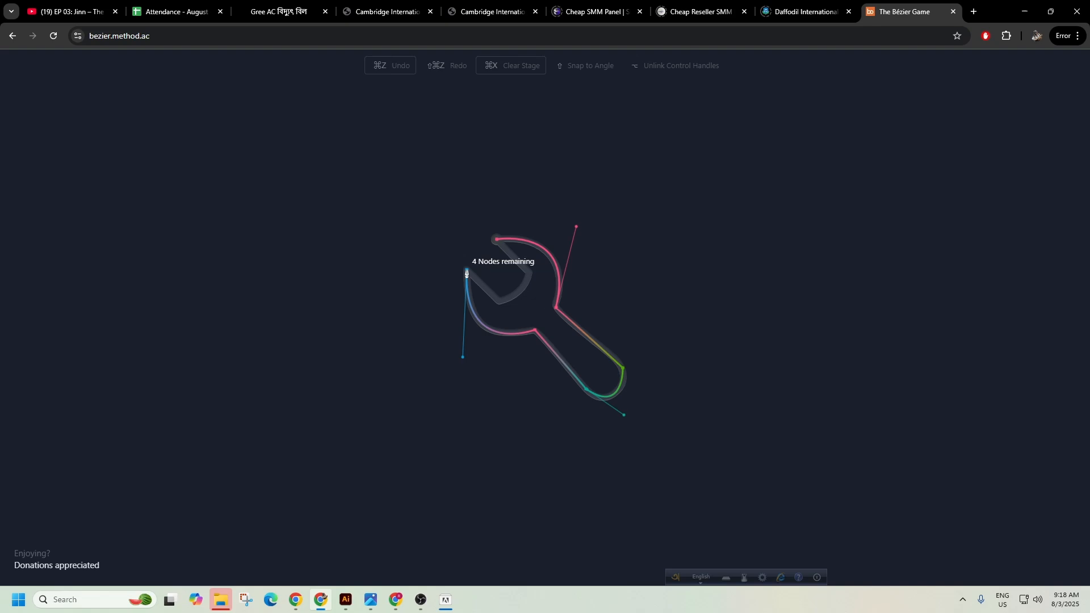
{"action": "left_click", "coordinate": [498, 301]}
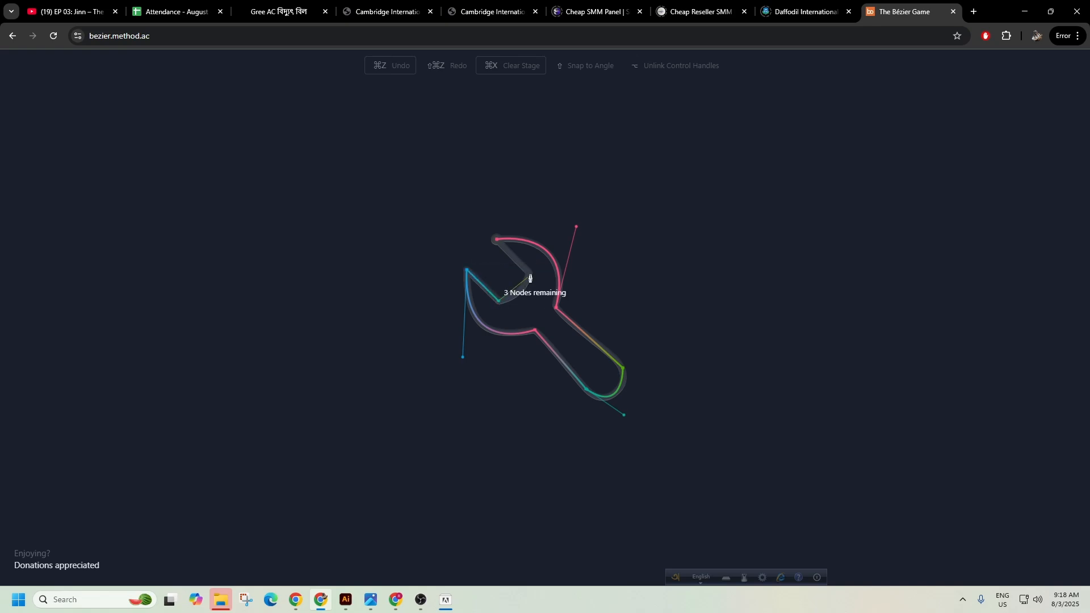
{"action": "left_click_drag", "start_coordinate": [528, 275], "coordinate": [531, 248]}
{"action": "left_click_drag", "start_coordinate": [531, 246], "coordinate": [528, 275]}
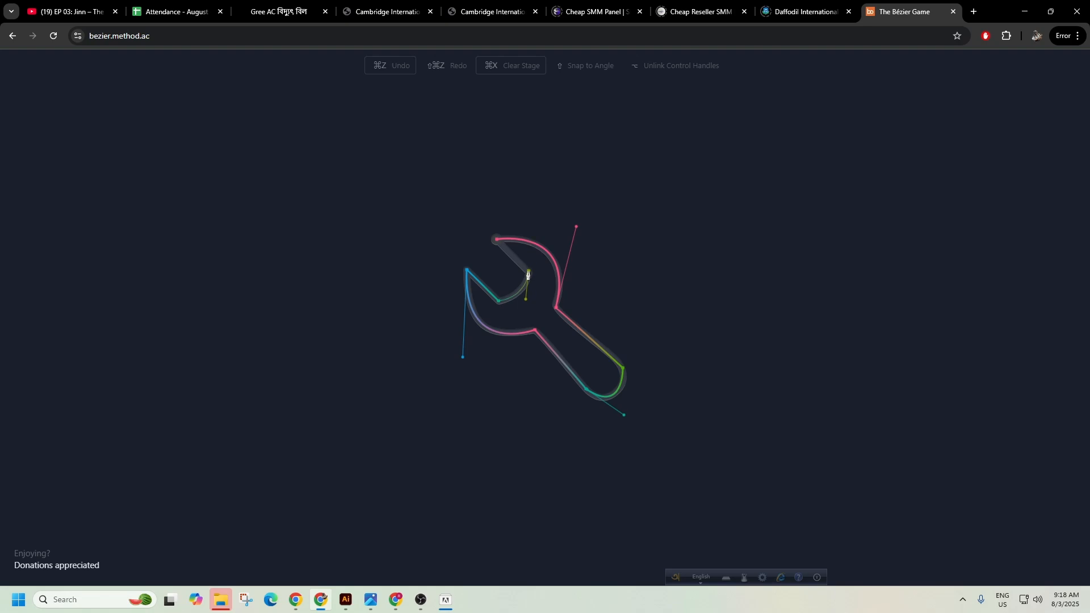
{"action": "left_click", "coordinate": [497, 240]}
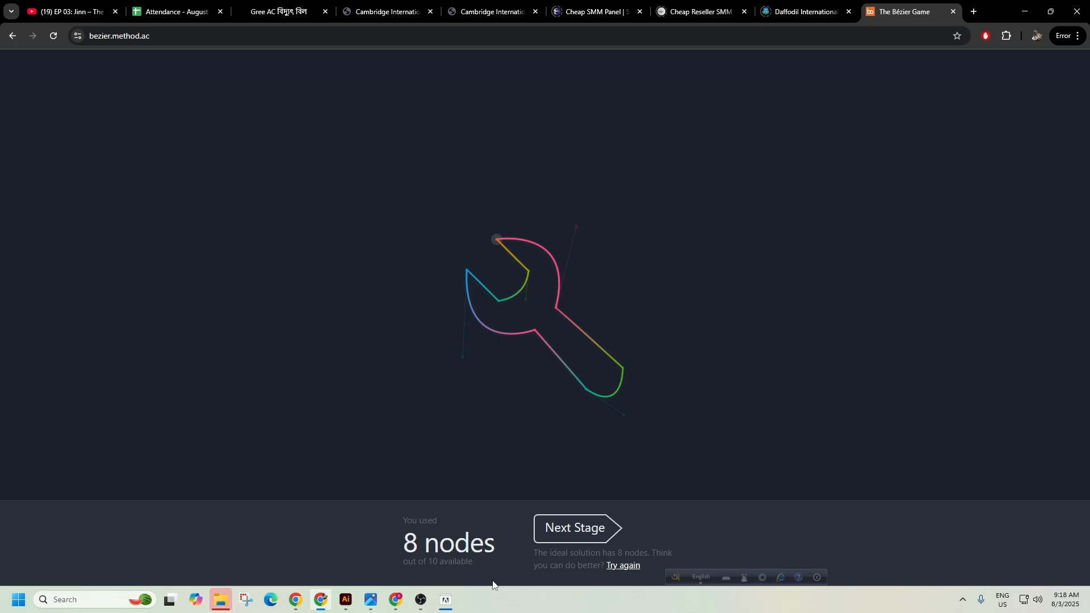
{"action": "left_click", "coordinate": [605, 539]}
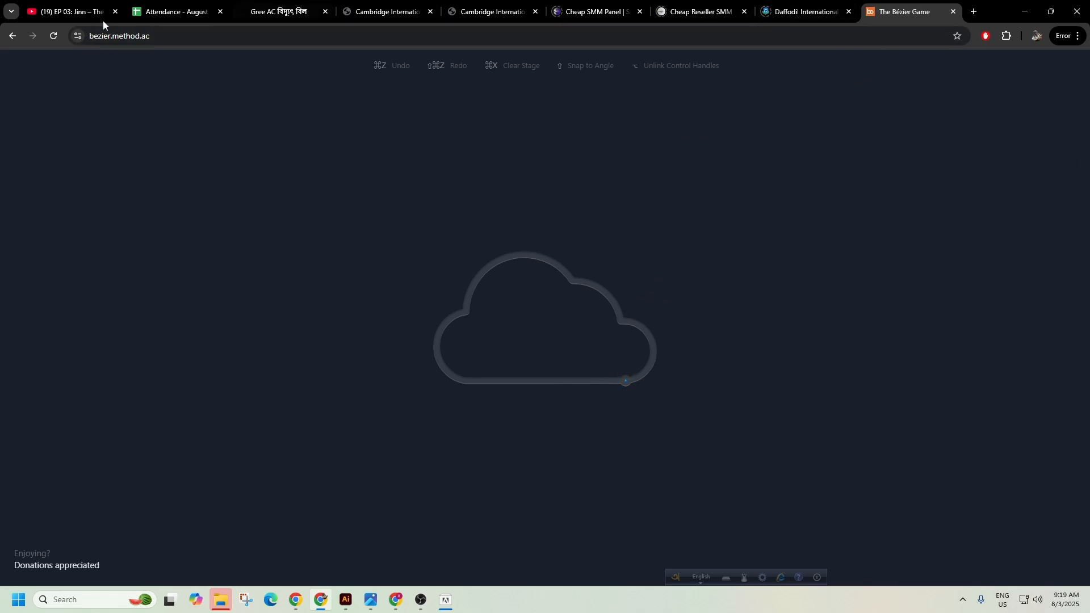
Dismiss the Photoshop 2022 Install Complete dialog and minimize the browser.
{"action": "left_click", "coordinate": [446, 600]}
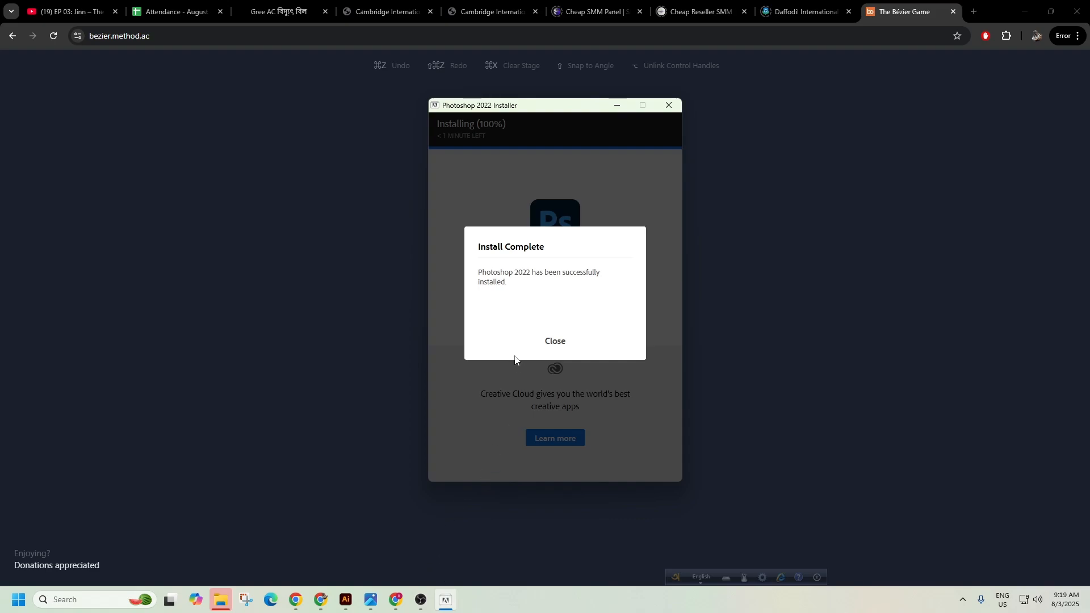
{"action": "left_click", "coordinate": [556, 341]}
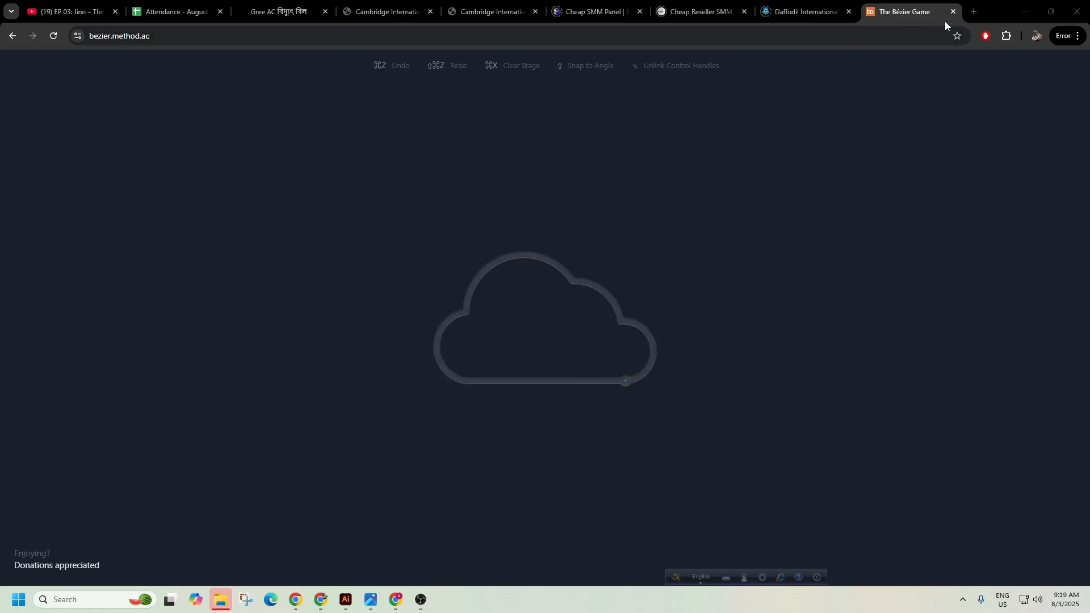
{"action": "left_click", "coordinate": [1025, 11]}
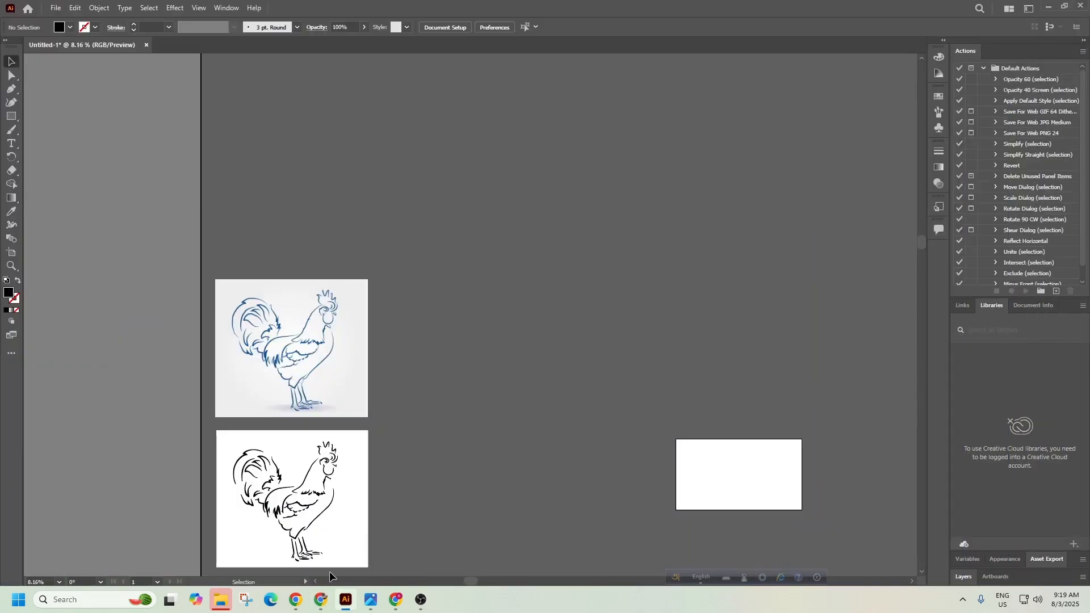
Minimize Illustrator and Chrome, close both image viewers and File Explorer, then launch Photoshop 2022 from Start.
{"action": "left_click", "coordinate": [1046, 6]}
{"action": "left_click", "coordinate": [1036, 9]}
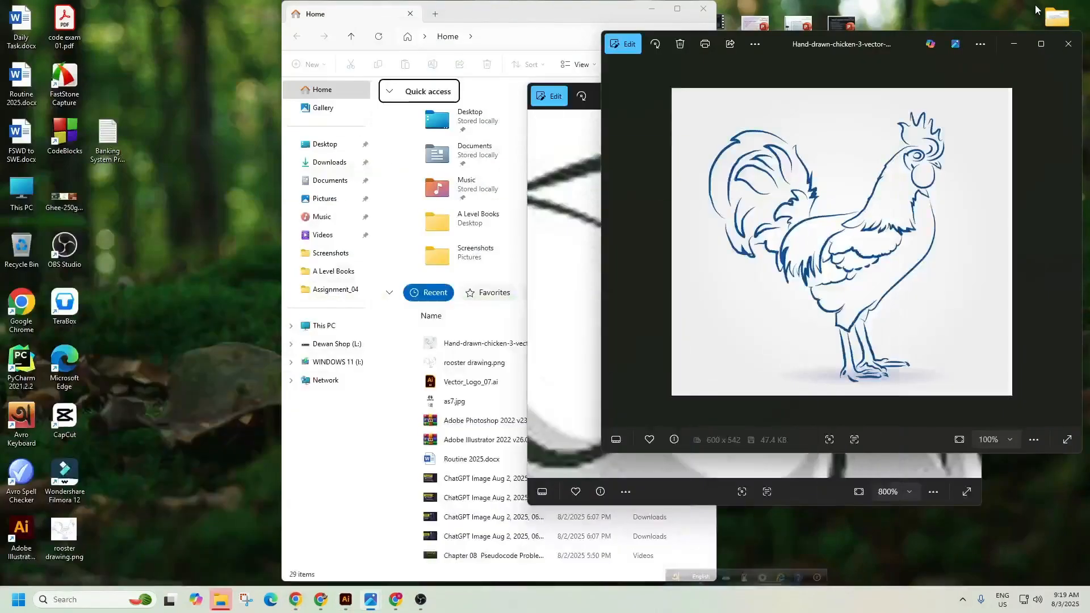
{"action": "left_click", "coordinate": [1068, 44]}
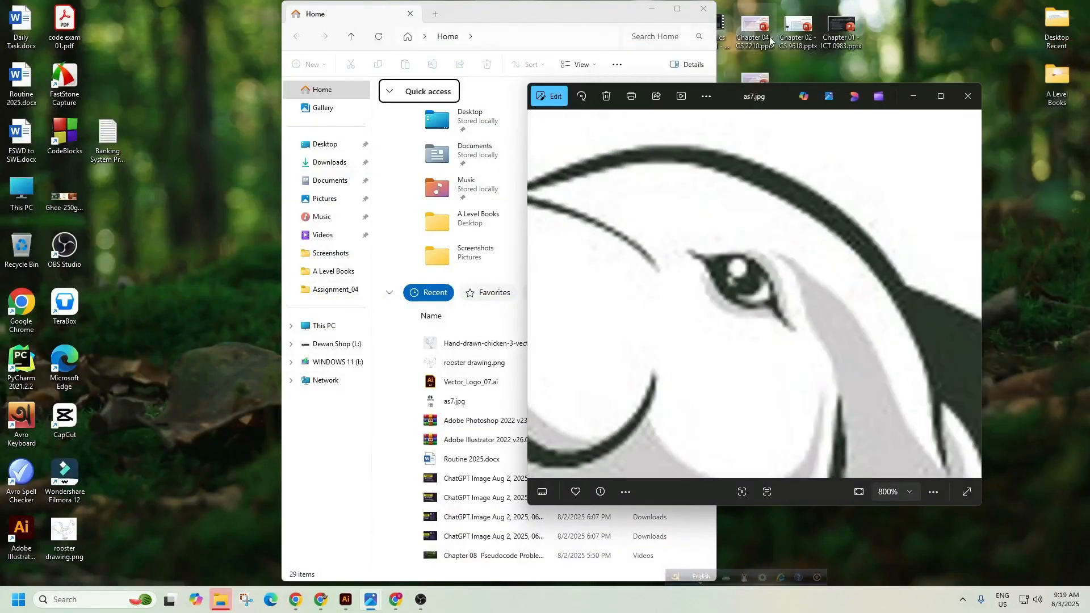
{"action": "left_click", "coordinate": [969, 97]}
{"action": "left_click", "coordinate": [703, 8]}
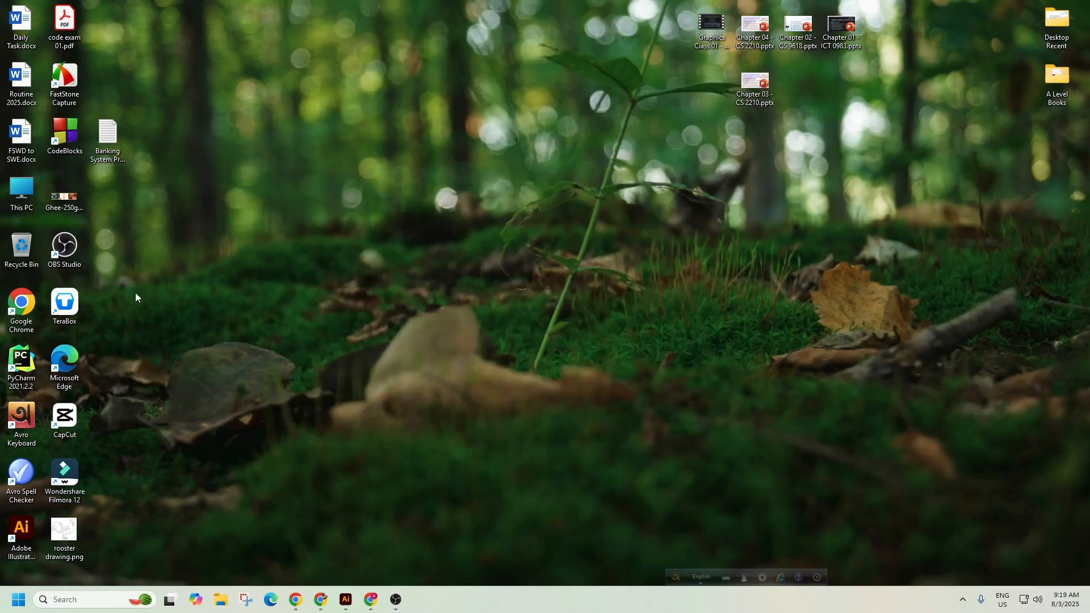
{"action": "key", "text": "super"}
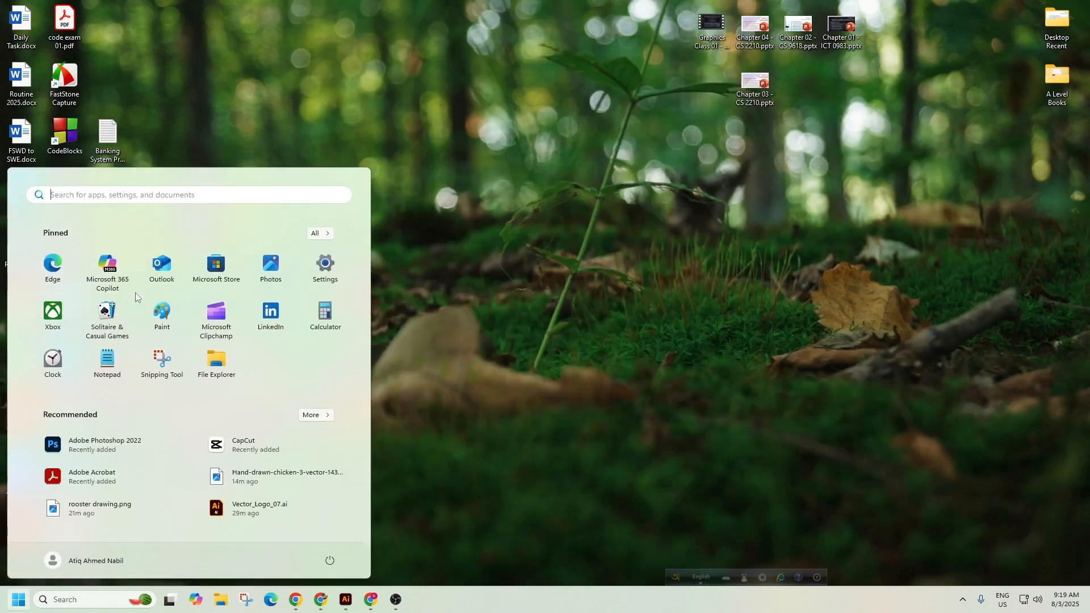
{"action": "left_click", "coordinate": [97, 445]}
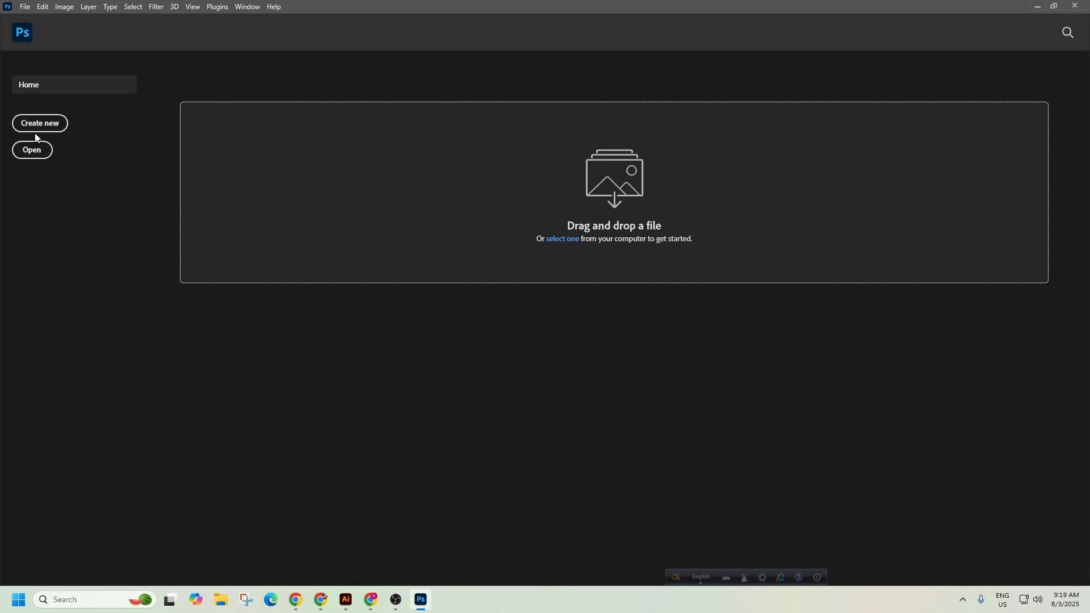
Open Hand-drawn-chicken-3-vector-14365.jpg from the Downloads folder.
{"action": "left_click", "coordinate": [33, 150]}
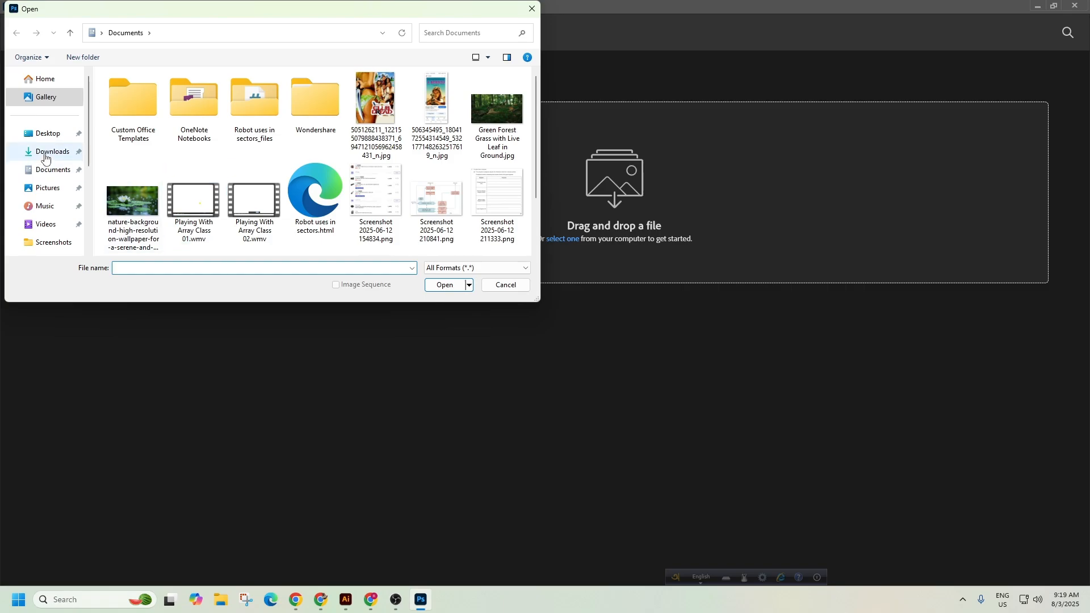
{"action": "left_click", "coordinate": [45, 152]}
{"action": "left_click", "coordinate": [133, 119]}
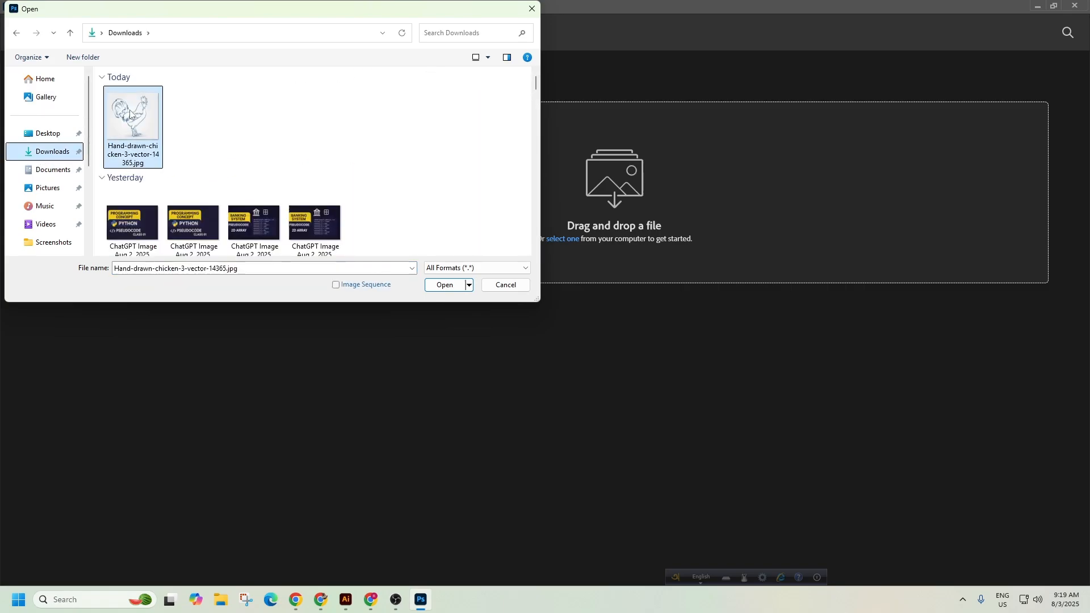
{"action": "left_click", "coordinate": [441, 285]}
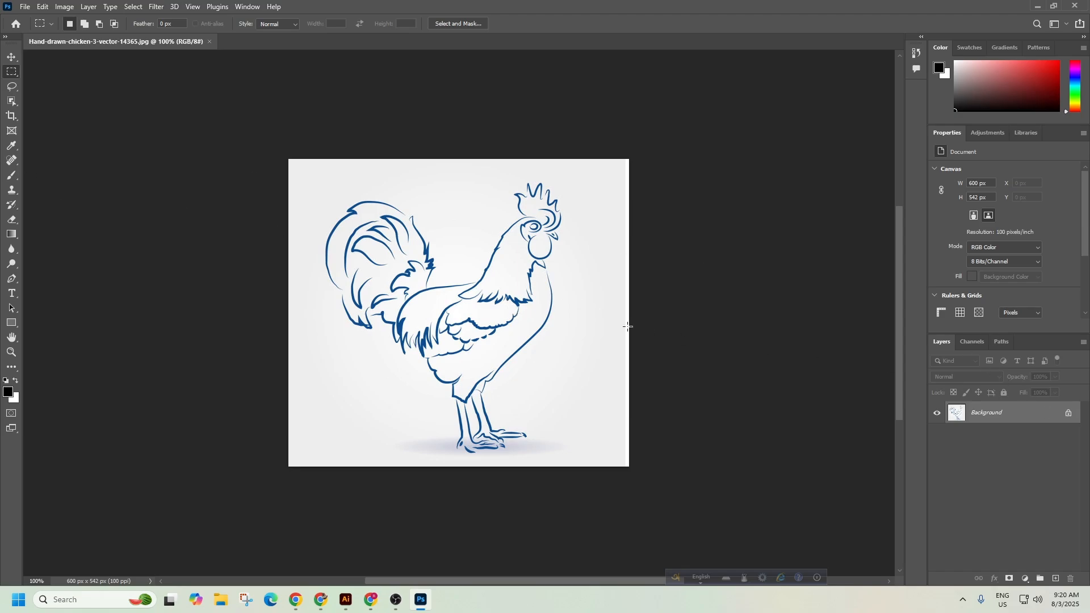
Try moving the rooster with the Move tool, then unlock the Background as normal Layer 0.
{"action": "left_click", "coordinate": [10, 61]}
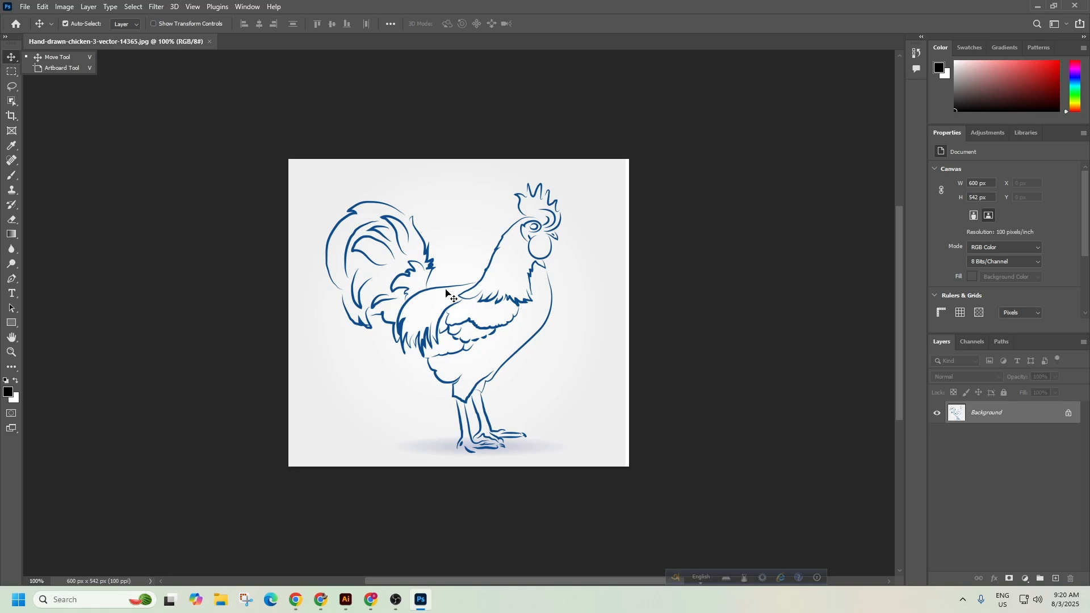
{"action": "left_click_drag", "start_coordinate": [328, 333], "coordinate": [482, 317]}
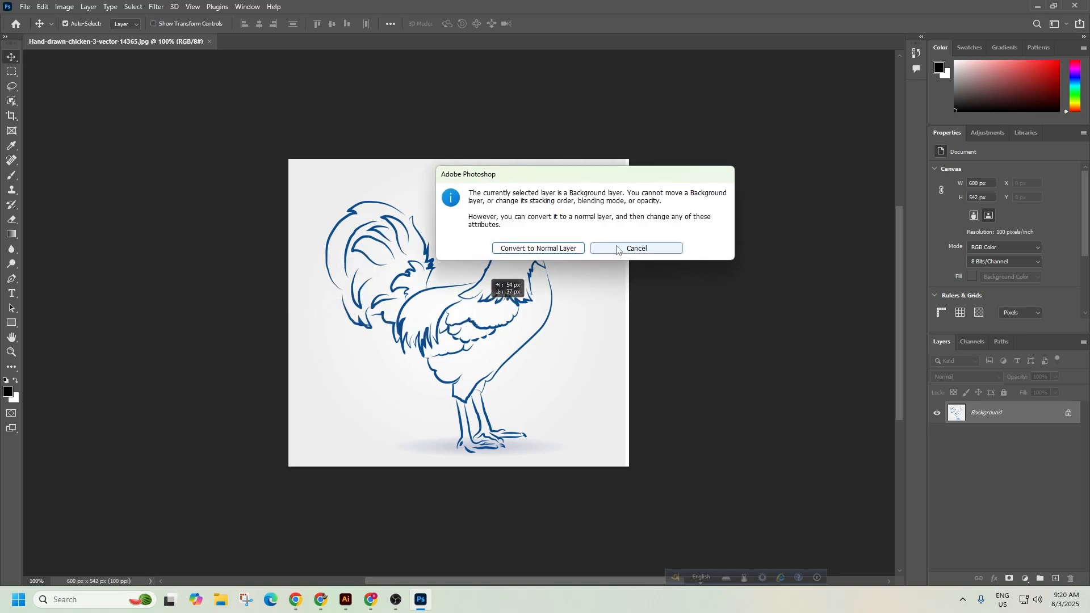
{"action": "left_click", "coordinate": [659, 248]}
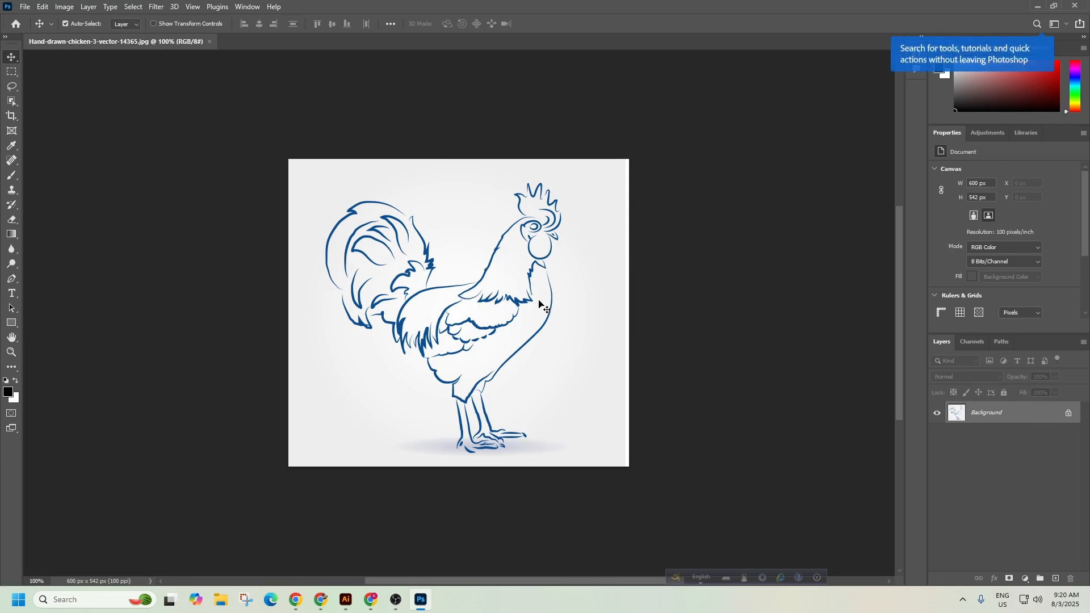
{"action": "left_click_drag", "start_coordinate": [541, 293], "coordinate": [366, 316]}
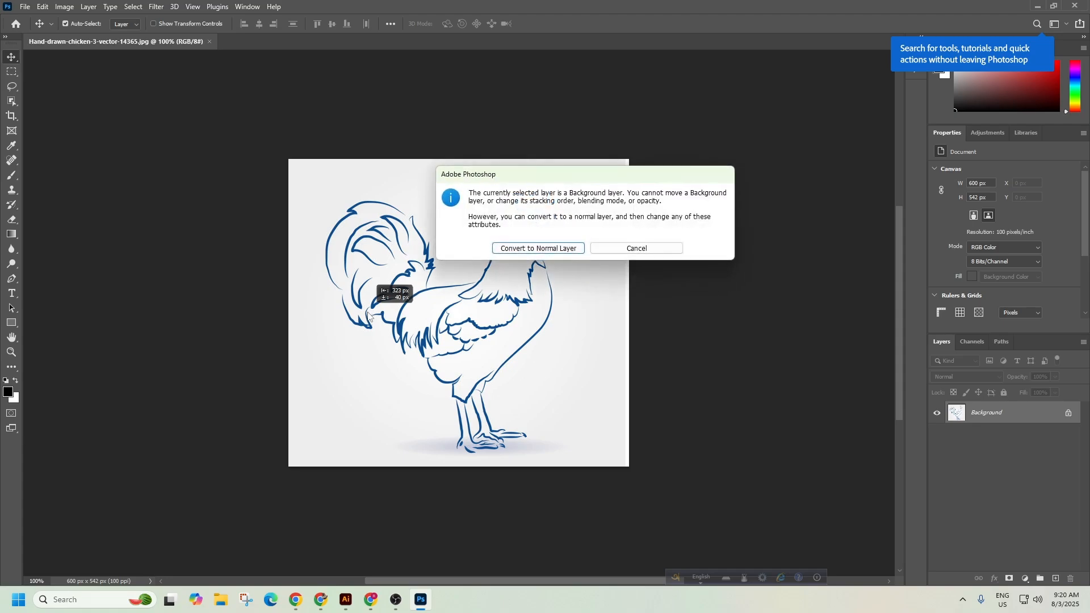
{"action": "left_click_drag", "start_coordinate": [579, 182], "coordinate": [455, 216]}
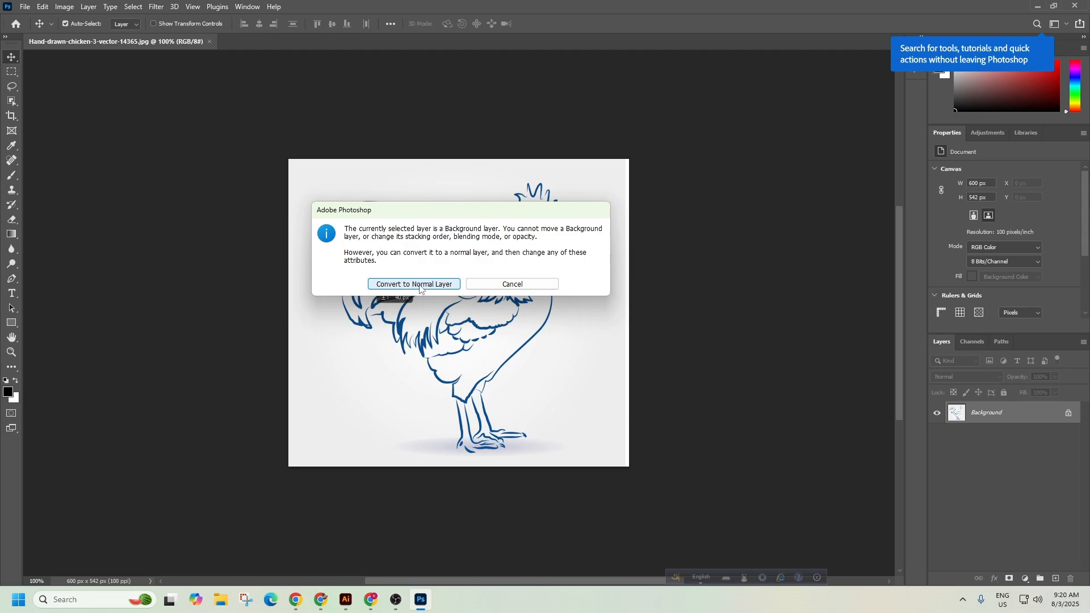
{"action": "left_click", "coordinate": [510, 286]}
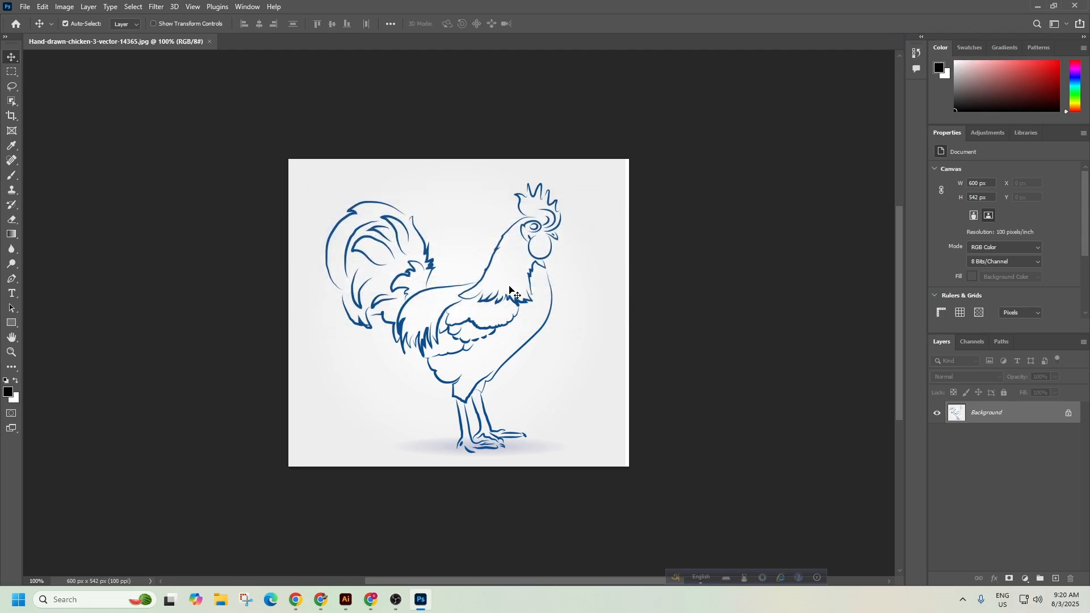
{"action": "left_click", "coordinate": [1069, 413]}
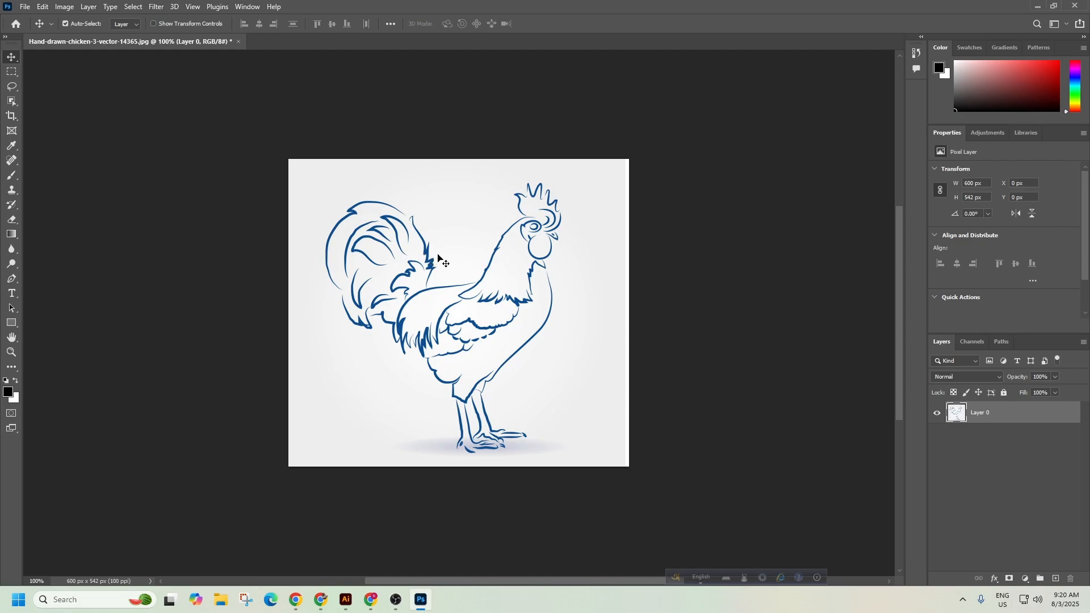
Show the image's width and height in pixels in Image Size.
{"action": "left_click", "coordinate": [64, 7]}
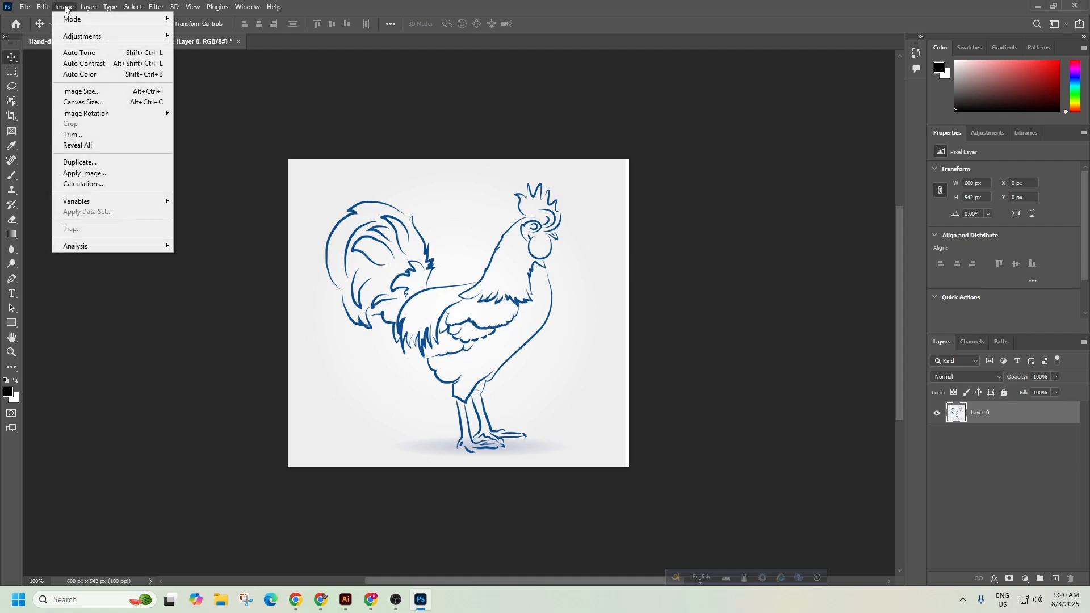
{"action": "left_click", "coordinate": [108, 92]}
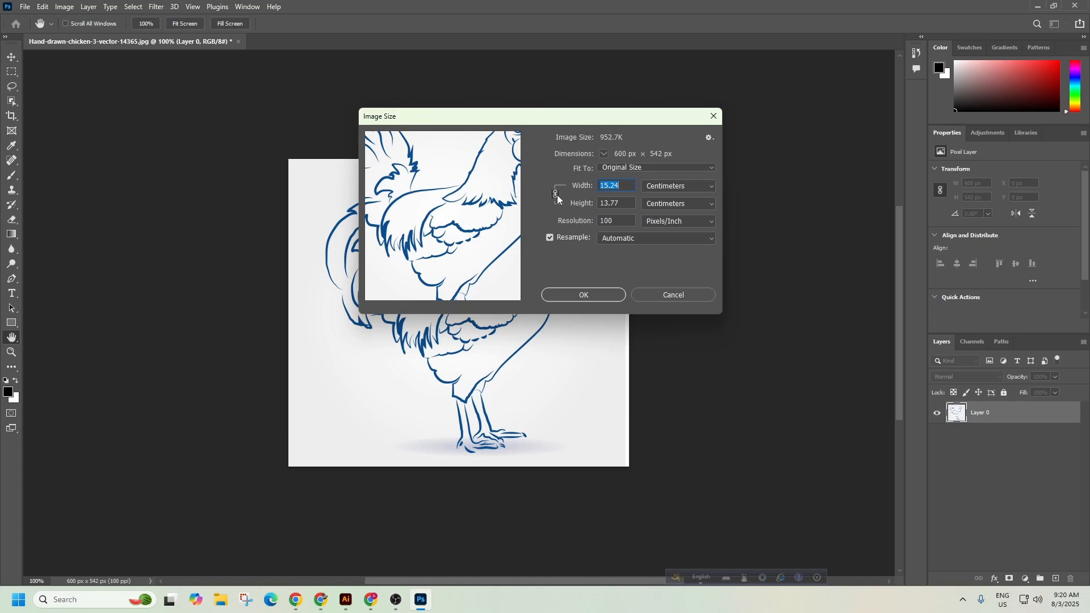
{"action": "left_click", "coordinate": [674, 190]}
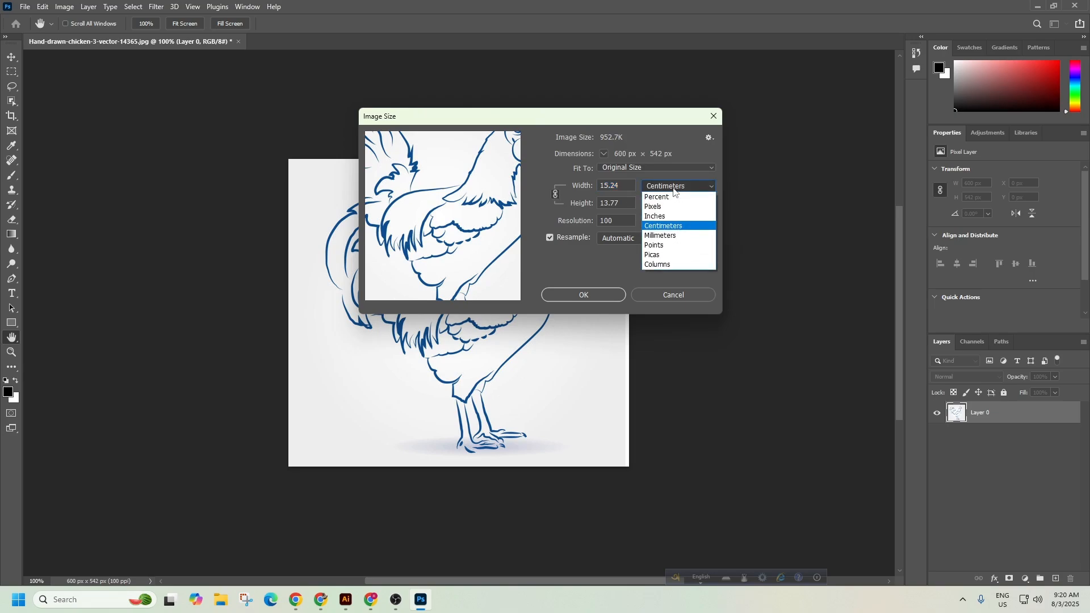
{"action": "left_click", "coordinate": [673, 207]}
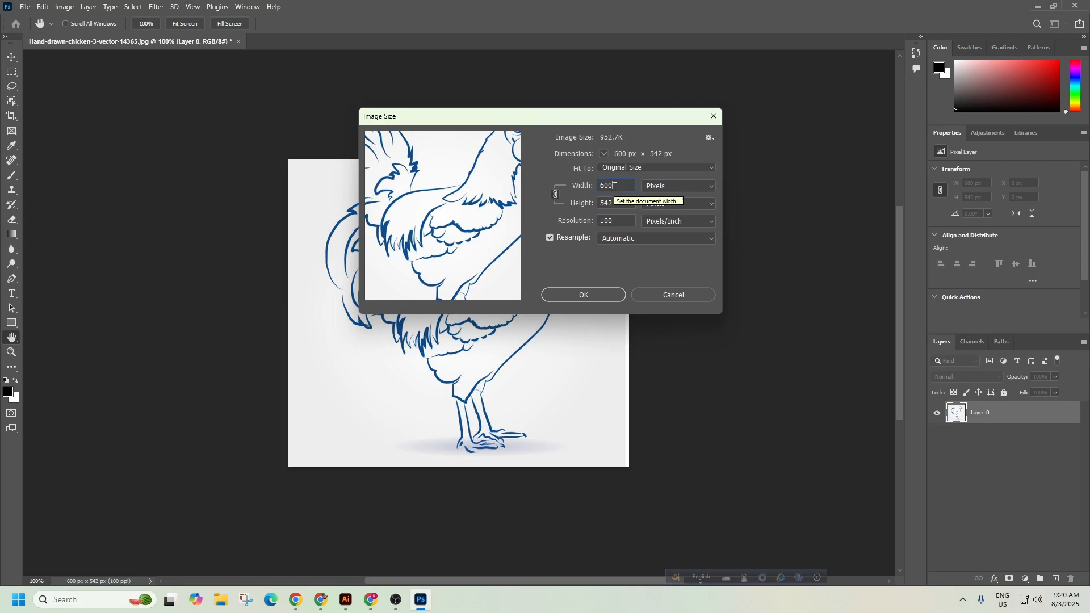
Try width 20, height 1807 and unlinked width 3000, then relink back to 600 × 542 px.
{"action": "left_click", "coordinate": [575, 188]}
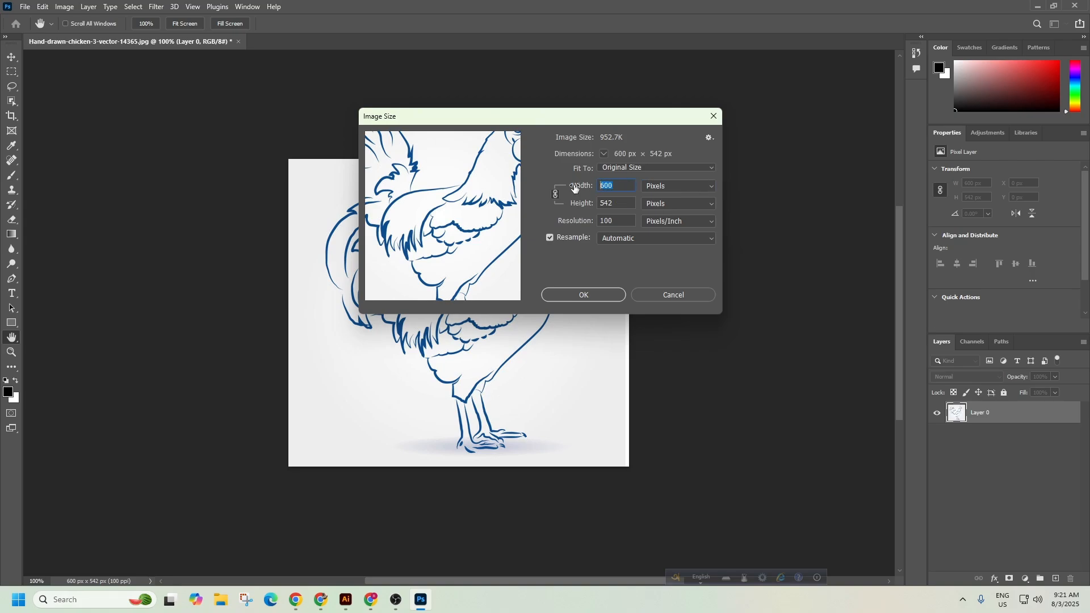
{"action": "type", "text": "20"}
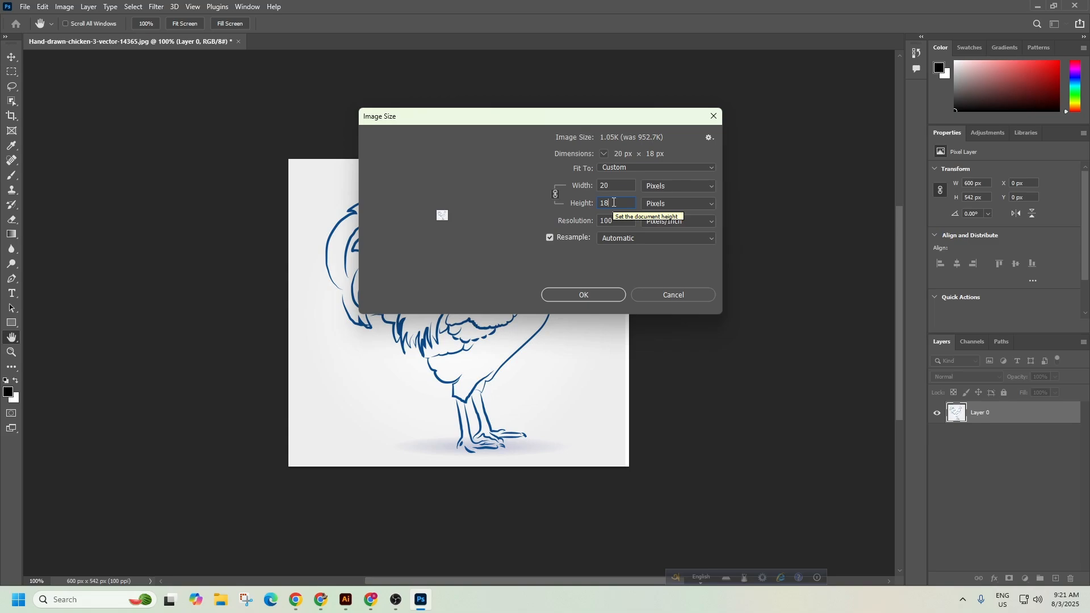
{"action": "left_click_drag", "start_coordinate": [615, 202], "coordinate": [598, 205]}
{"action": "type", "text": "1807"}
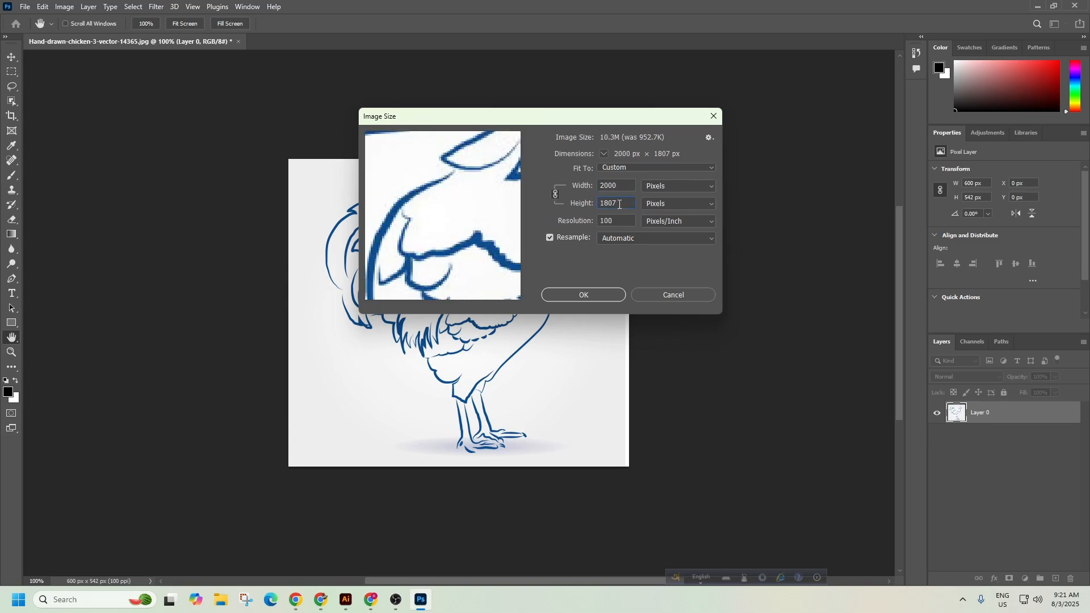
{"action": "left_click_drag", "start_coordinate": [620, 204], "coordinate": [597, 205]}
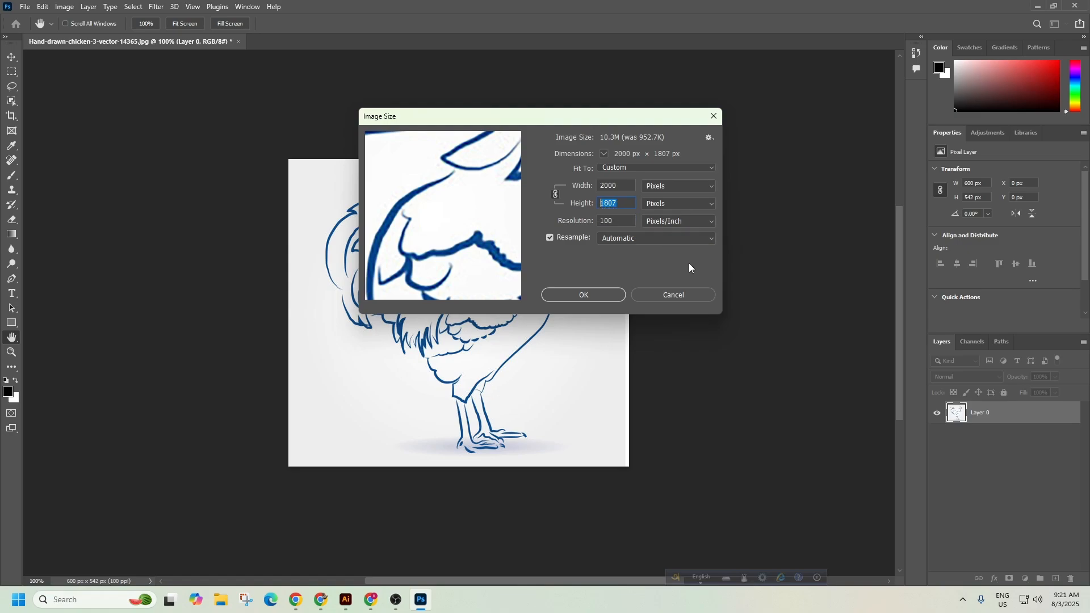
{"action": "left_click", "coordinate": [556, 194]}
{"action": "double_click", "coordinate": [627, 188]}
{"action": "type", "text": "30"}
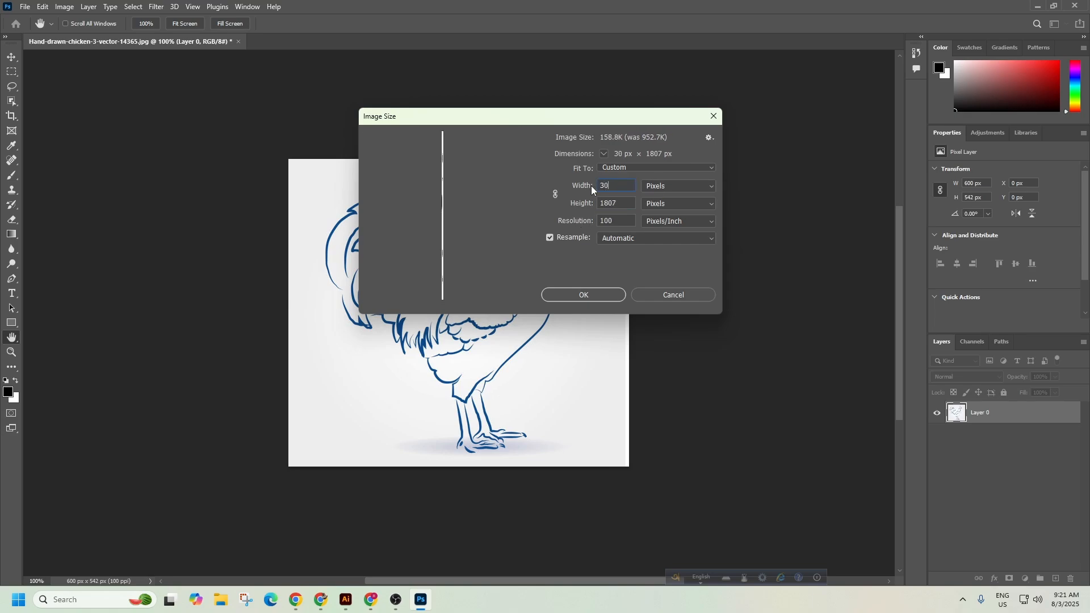
{"action": "type", "text": "00"}
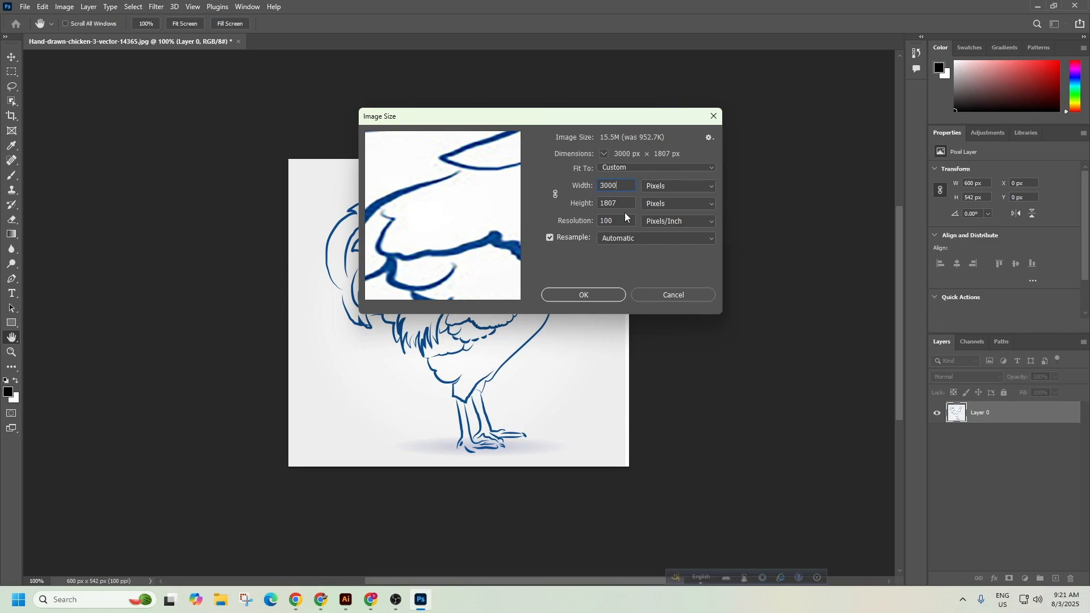
{"action": "left_click", "coordinate": [555, 195]}
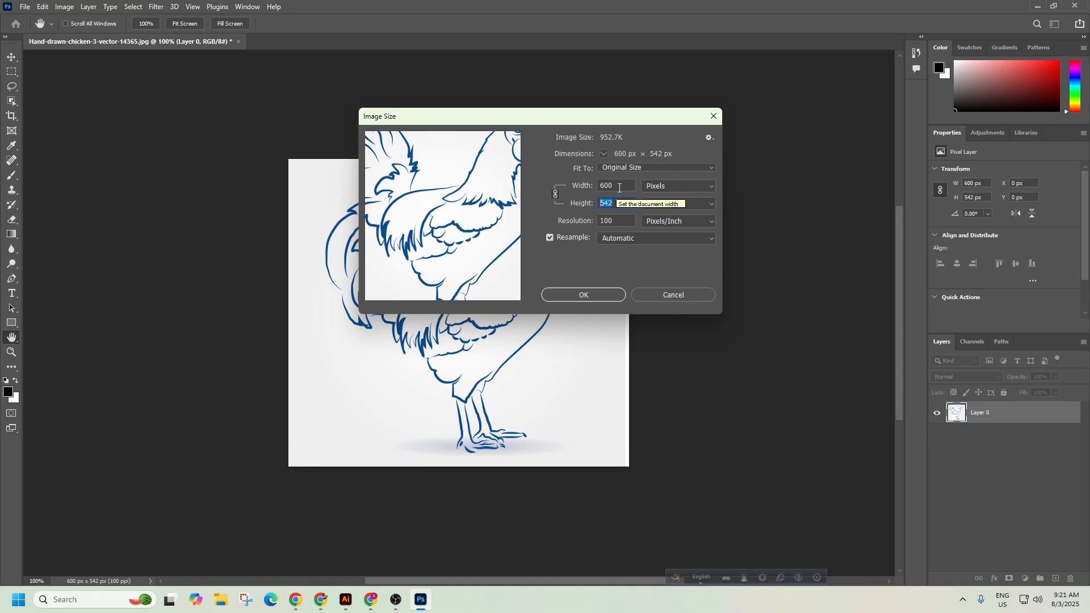
Enter a height of 2000 px in the Image Size dialog.
{"action": "left_click", "coordinate": [620, 206]}
{"action": "double_click", "coordinate": [623, 204]}
{"action": "type", "text": "2000"}
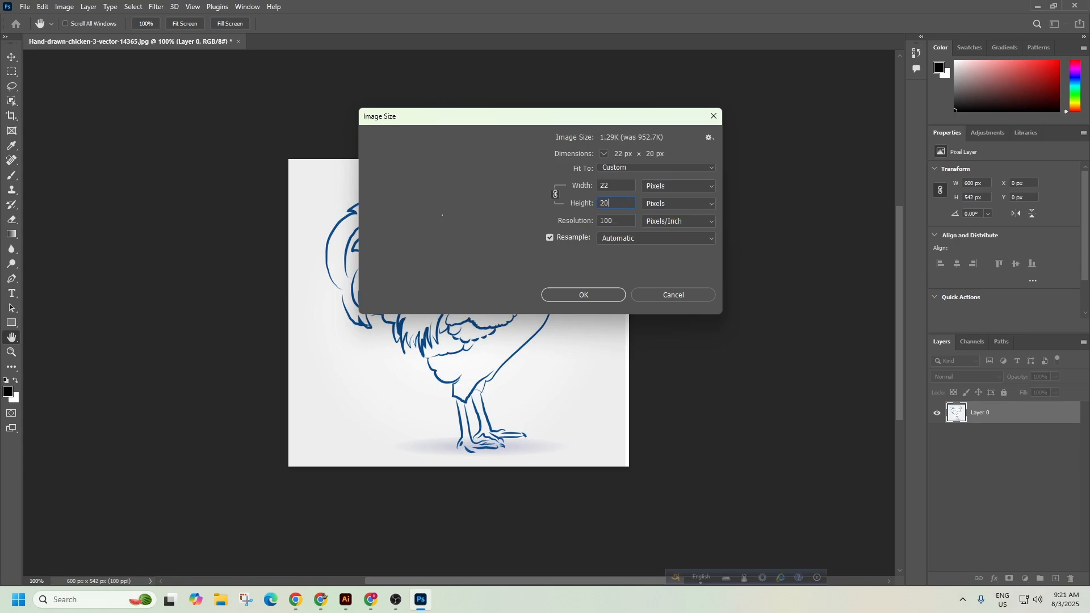
{"action": "double_click", "coordinate": [611, 185]}
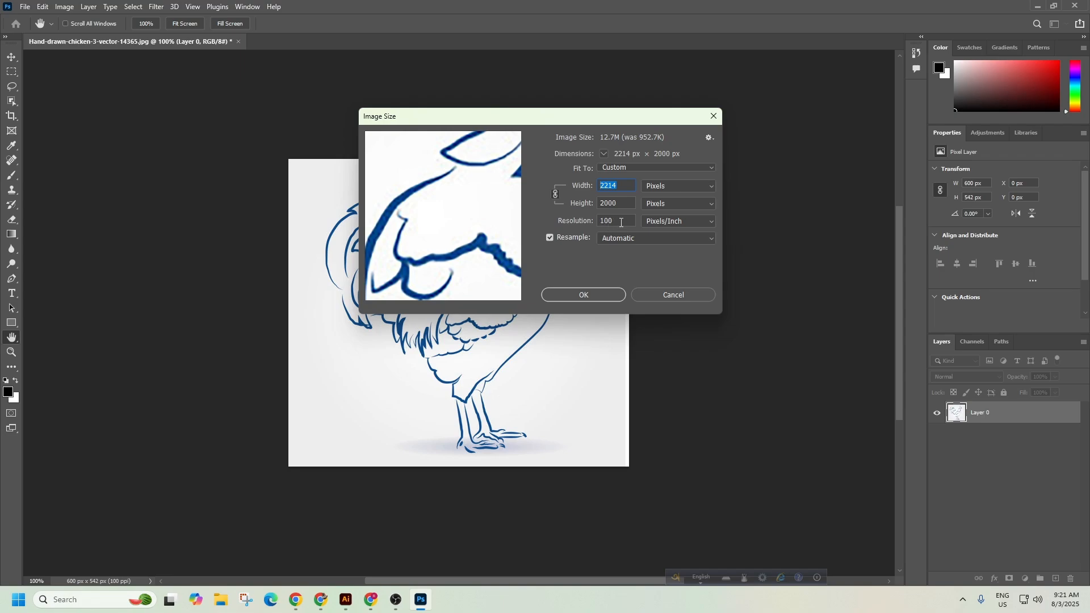
Try resolutions 300, 150, 100 and 50, settling on 150 px/inch (3321 × 3000 px).
{"action": "double_click", "coordinate": [621, 221]}
{"action": "type", "text": "300"}
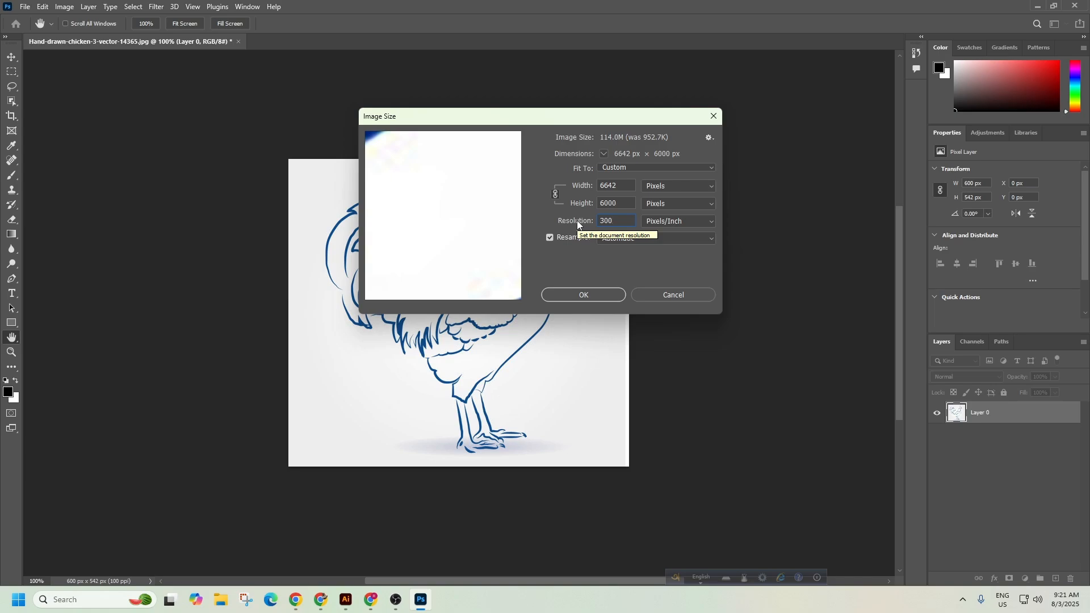
{"action": "left_click_drag", "start_coordinate": [623, 186], "coordinate": [595, 186]}
{"action": "left_click_drag", "start_coordinate": [621, 221], "coordinate": [572, 226]}
{"action": "type", "text": "150"}
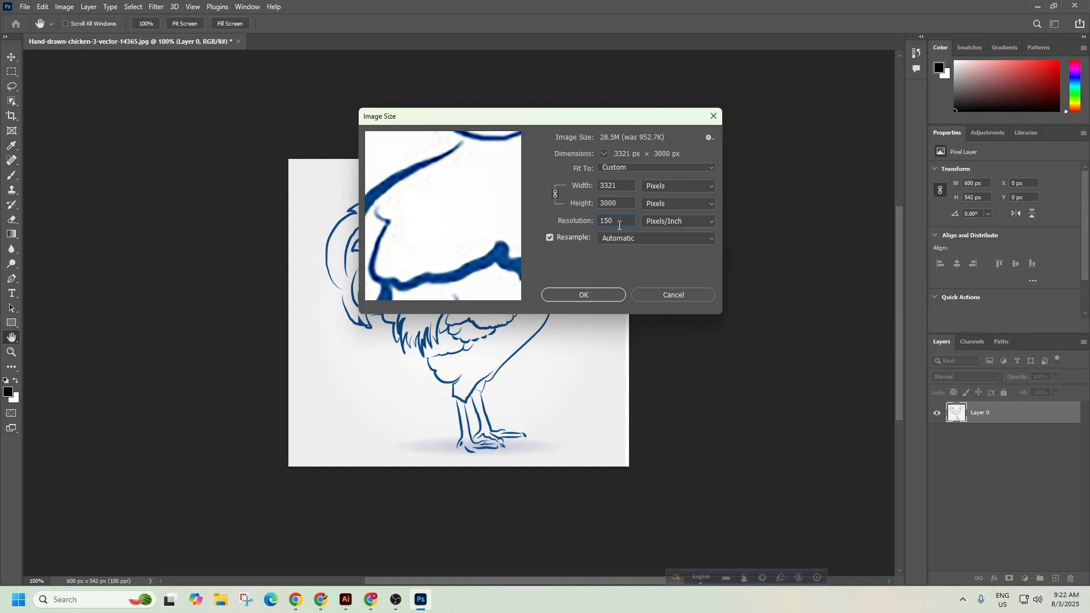
{"action": "left_click_drag", "start_coordinate": [620, 224], "coordinate": [560, 225]}
{"action": "type", "text": "100"}
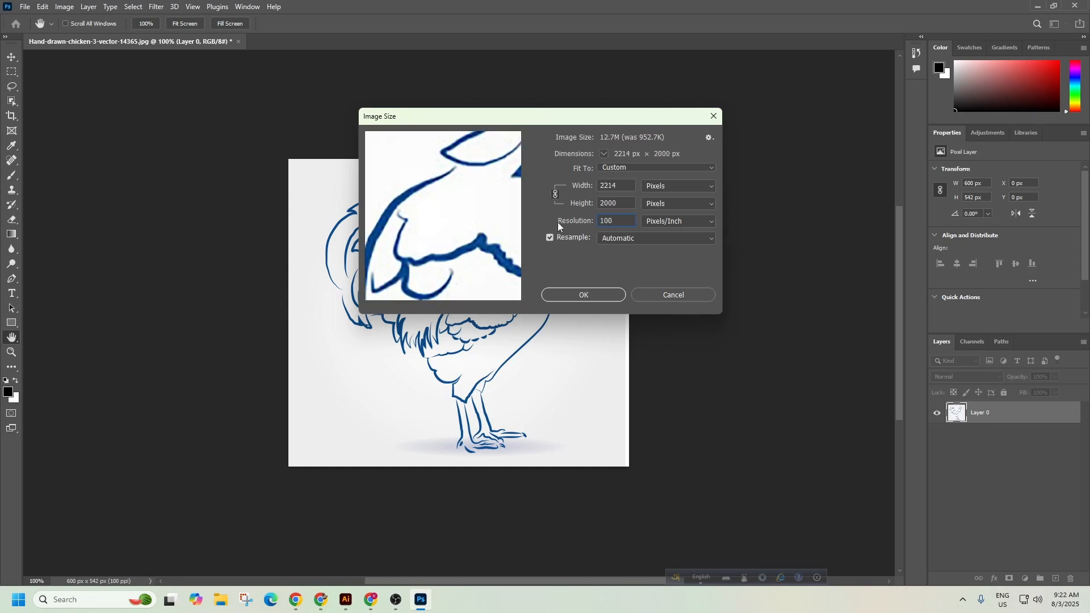
{"action": "left_click", "coordinate": [589, 224]}
{"action": "type", "text": "50"}
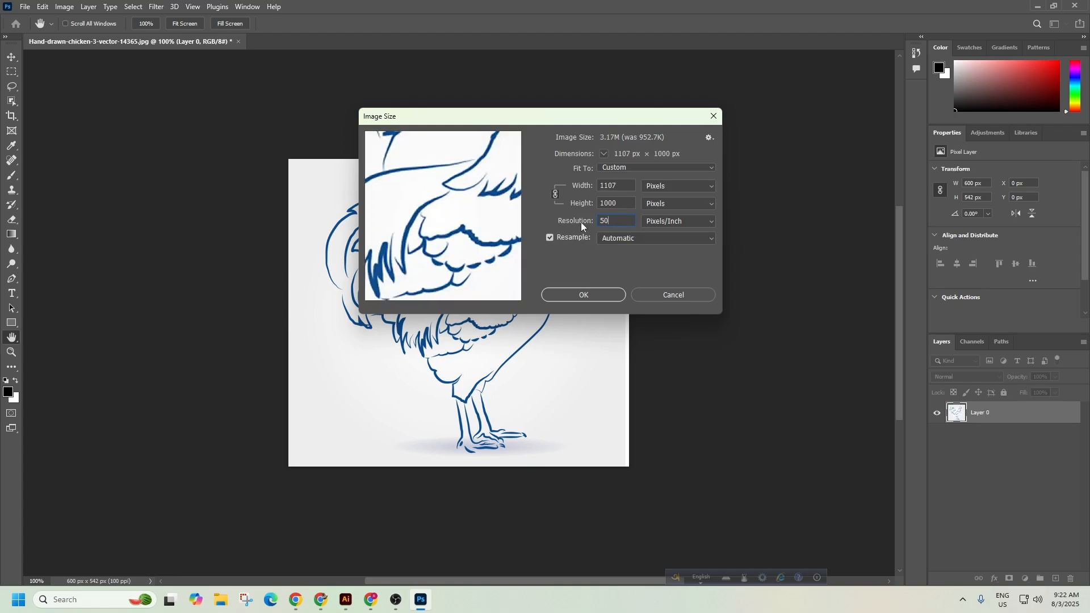
{"action": "left_click", "coordinate": [595, 222]}
{"action": "type", "text": "150"}
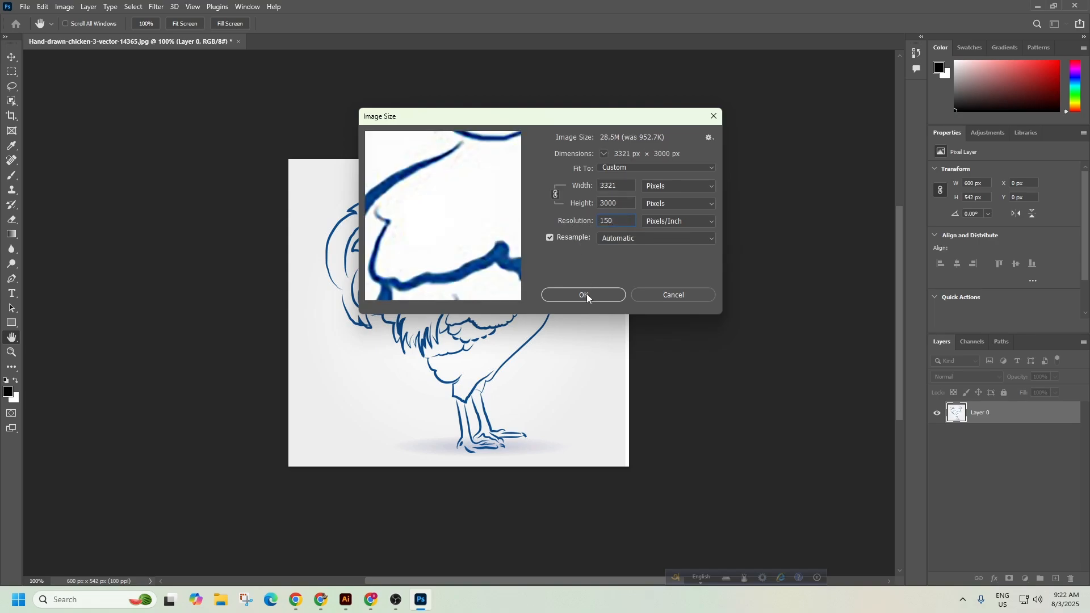
Compare Bicubic Sharper, Bicubic Smoother and Preserve Details (enlargement) resampling.
{"action": "left_click", "coordinate": [629, 239]}
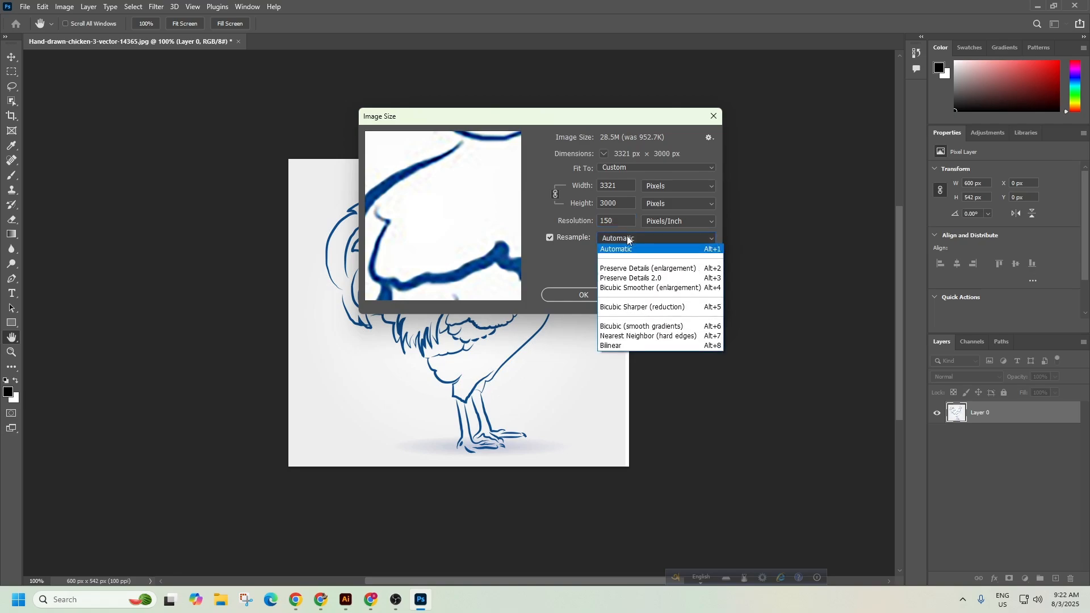
{"action": "left_click", "coordinate": [570, 256]}
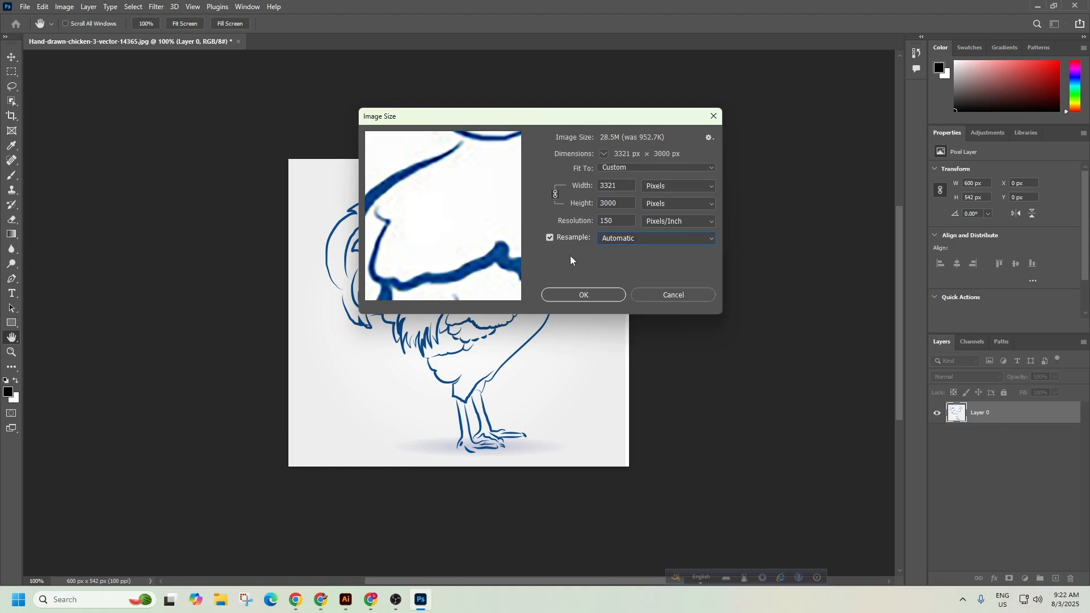
{"action": "left_click", "coordinate": [610, 238]}
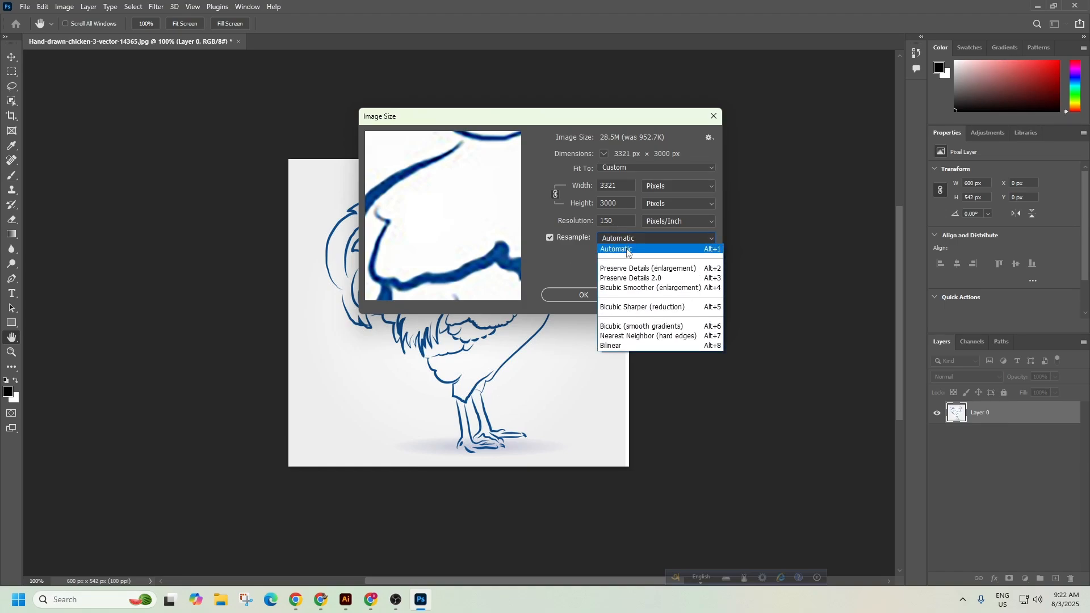
{"action": "left_click", "coordinate": [638, 308]}
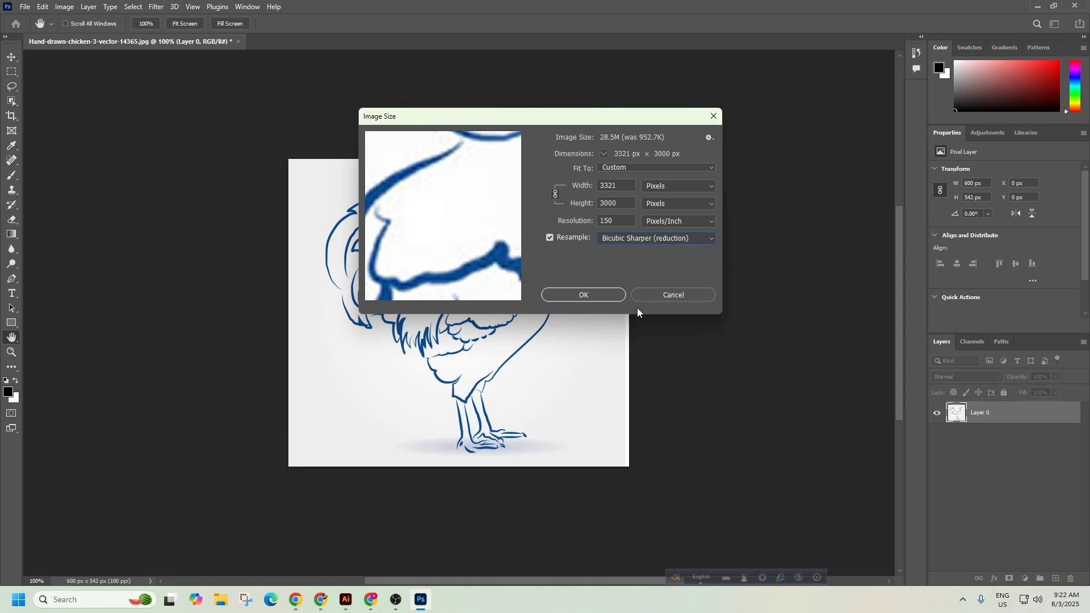
{"action": "mouse_move", "coordinate": [485, 237]}
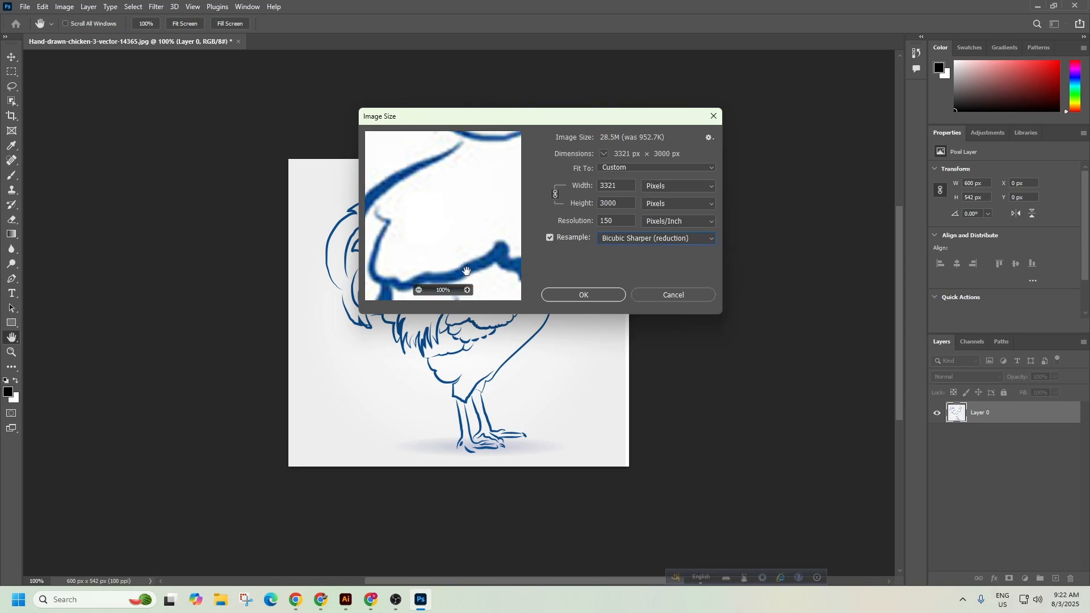
{"action": "left_click", "coordinate": [619, 240]}
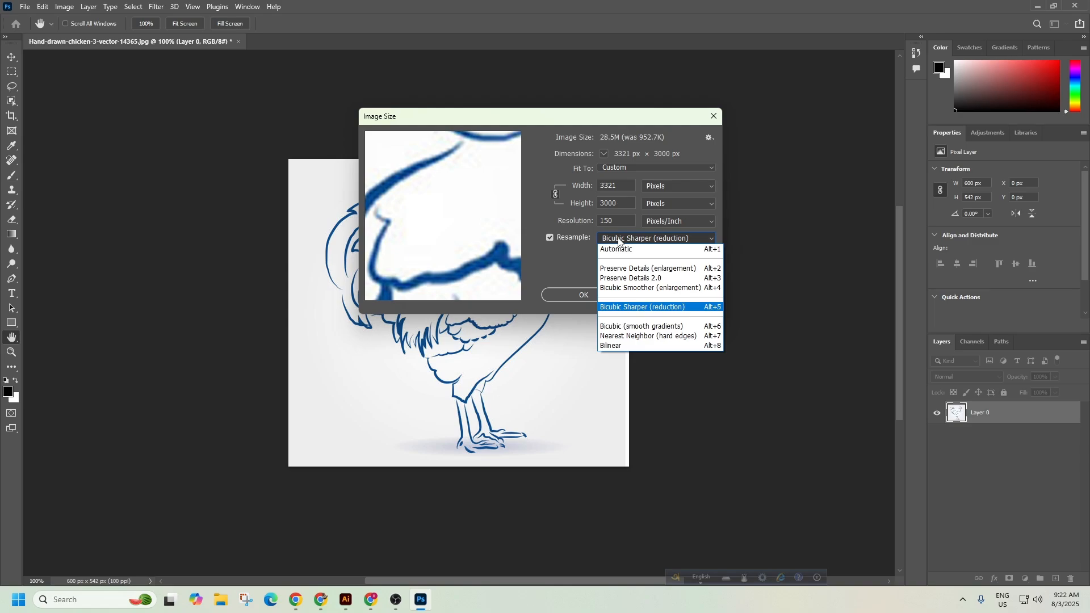
{"action": "left_click", "coordinate": [639, 288]}
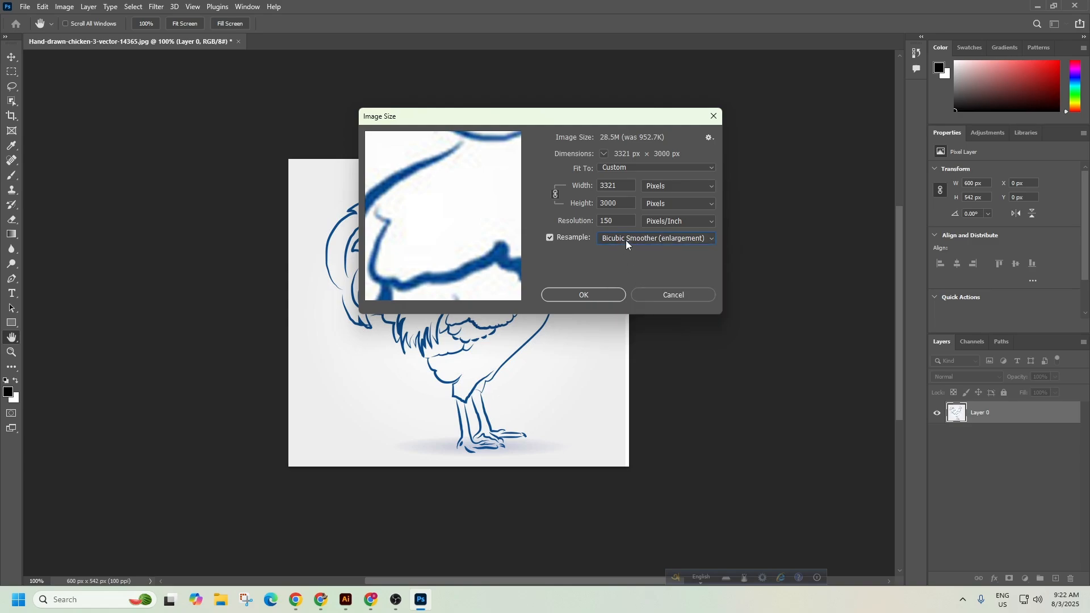
{"action": "left_click", "coordinate": [628, 244]}
{"action": "left_click", "coordinate": [639, 269]}
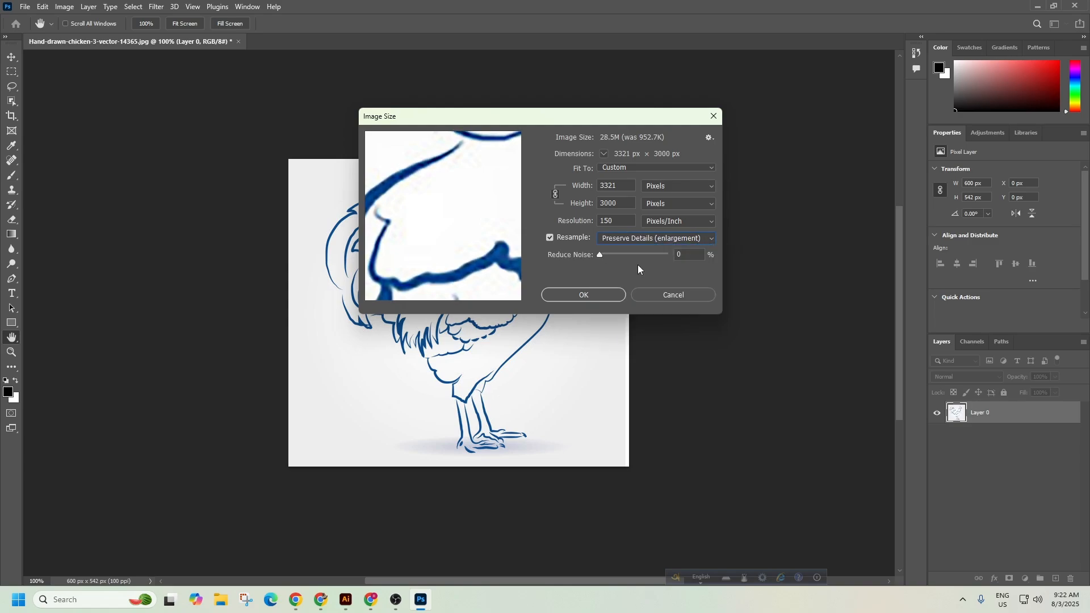
Try Nearest Neighbor, Bilinear and Preserve Details 2.0, then settle on Preserve Details (enlargement).
{"action": "left_click", "coordinate": [629, 243]}
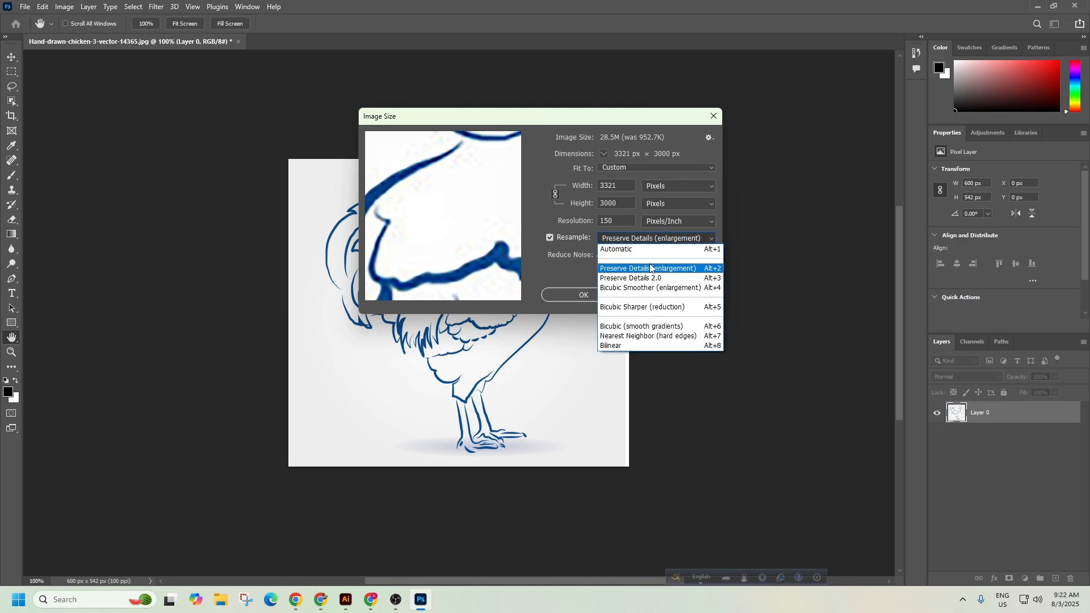
{"action": "left_click", "coordinate": [653, 335]}
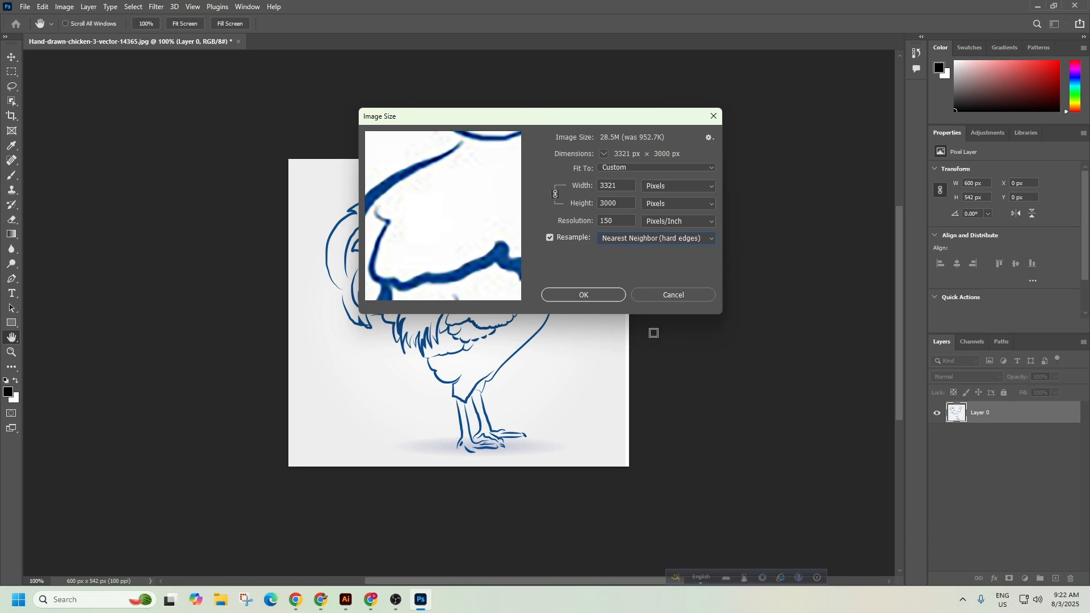
{"action": "left_click", "coordinate": [623, 241]}
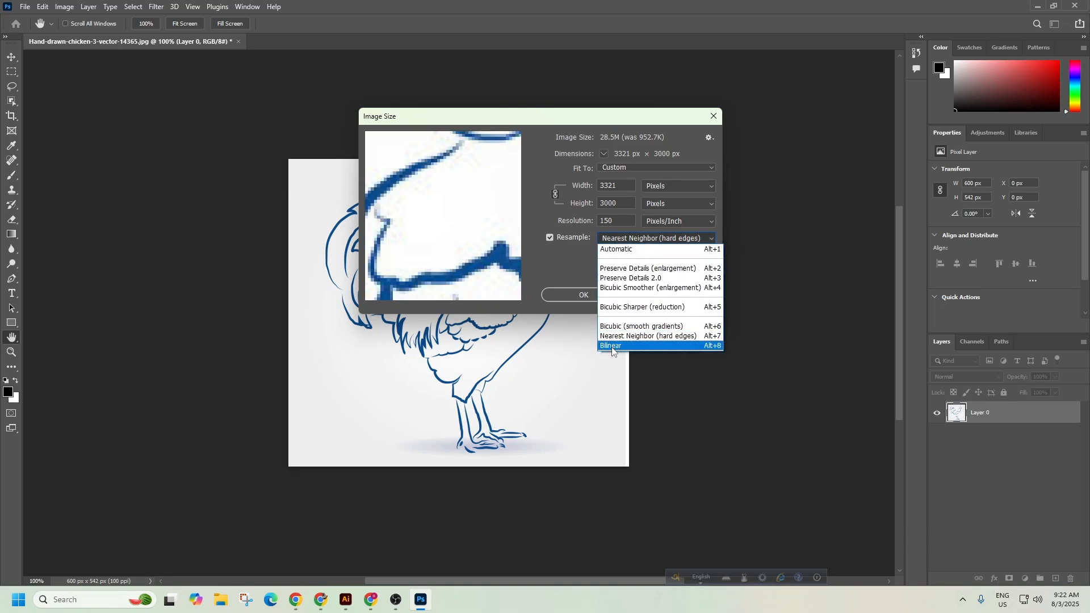
{"action": "left_click", "coordinate": [612, 346]}
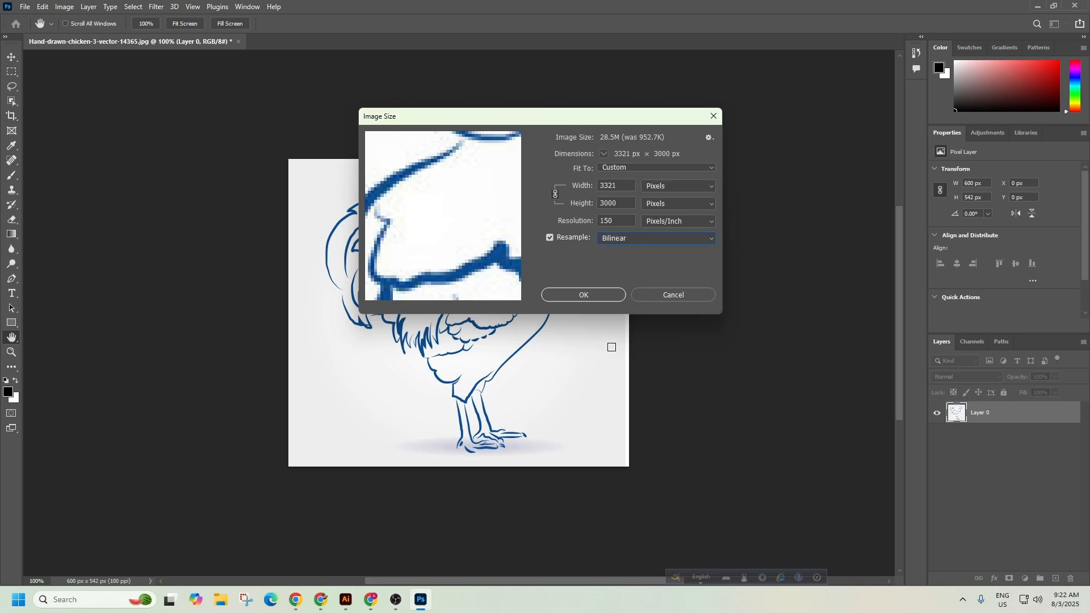
{"action": "left_click", "coordinate": [619, 243]}
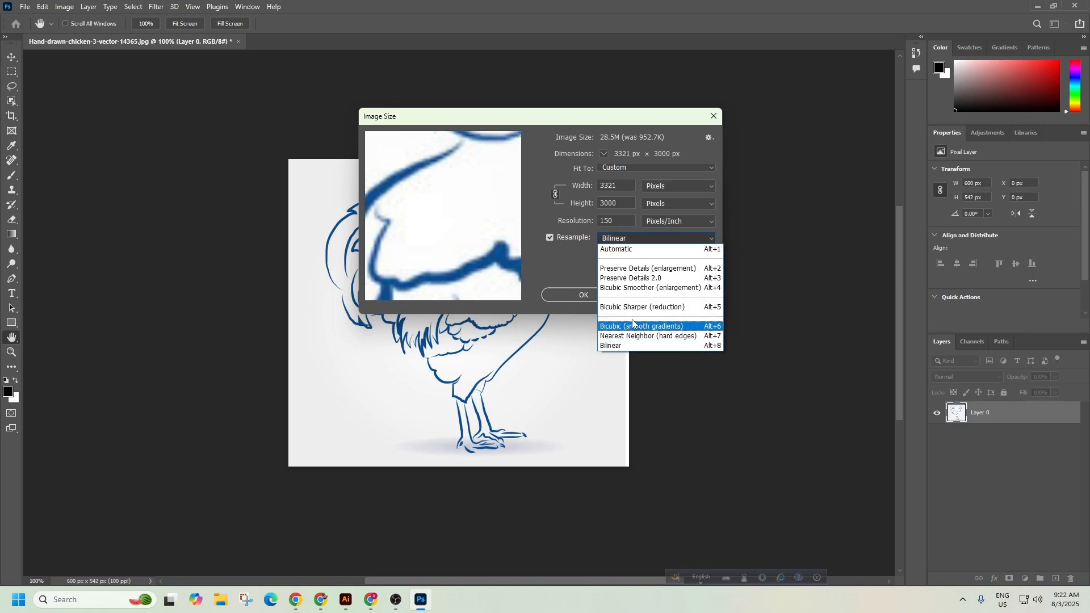
{"action": "left_click", "coordinate": [630, 280]}
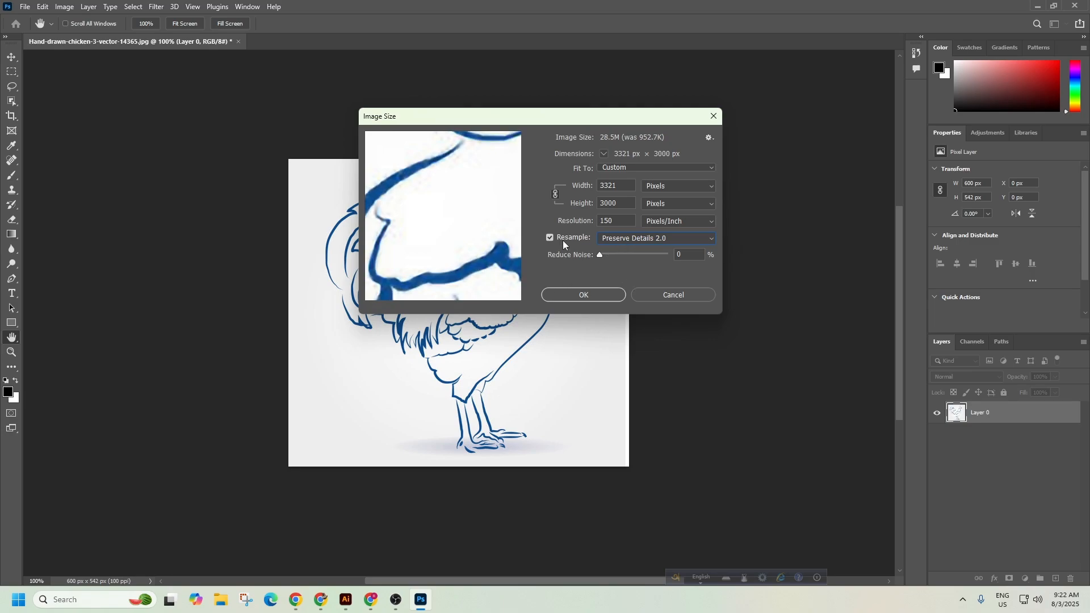
{"action": "mouse_move", "coordinate": [500, 256]}
{"action": "left_click", "coordinate": [624, 238]}
{"action": "left_click", "coordinate": [632, 266]}
Raise the Reduce Noise slider to 100%.
{"action": "mouse_move", "coordinate": [480, 276]}
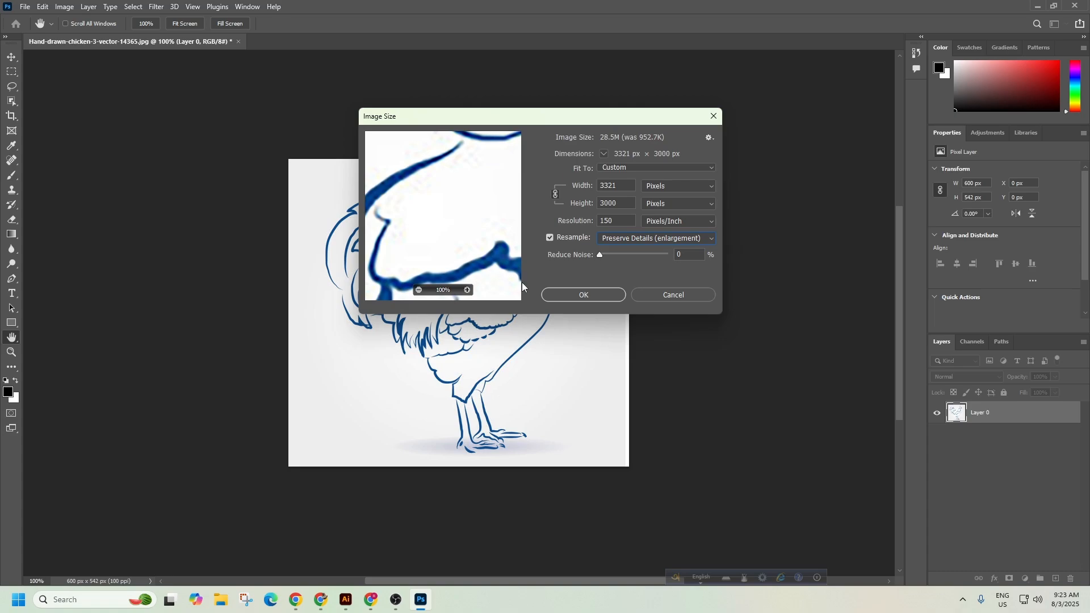
{"action": "left_click_drag", "start_coordinate": [626, 257], "coordinate": [652, 254]}
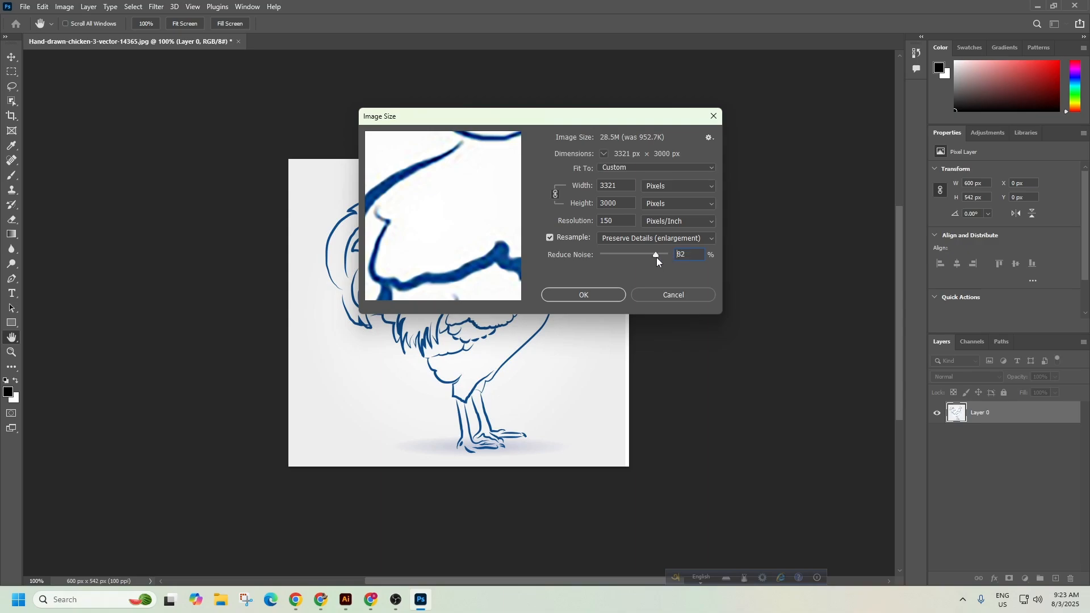
{"action": "left_click_drag", "start_coordinate": [656, 257], "coordinate": [680, 258]}
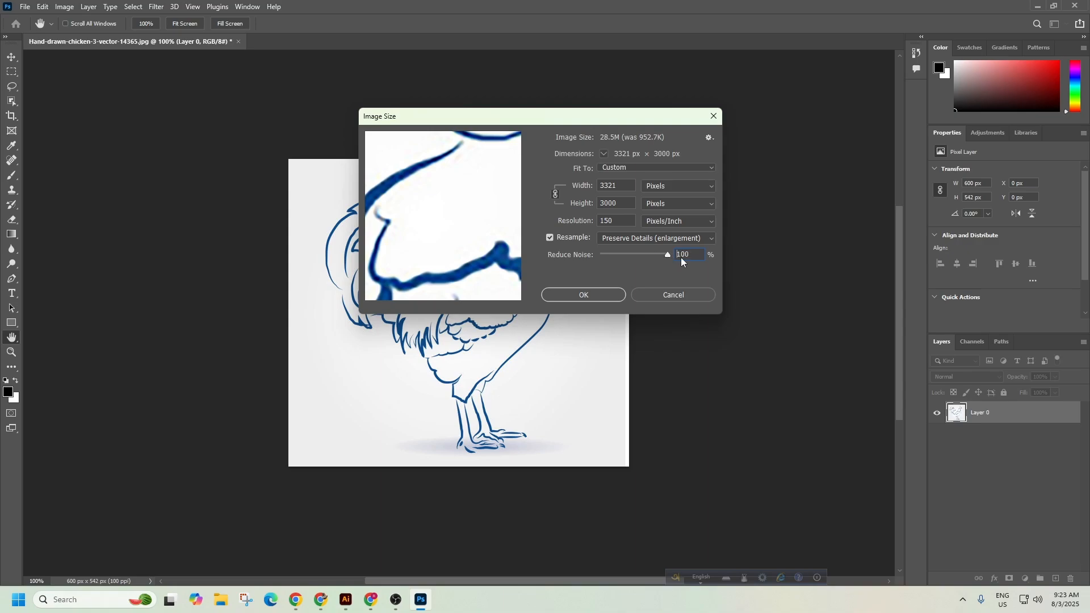
Apply the 3321 × 3000 px enlargement and frame the whole rooster in view.
{"action": "left_click", "coordinate": [590, 294]}
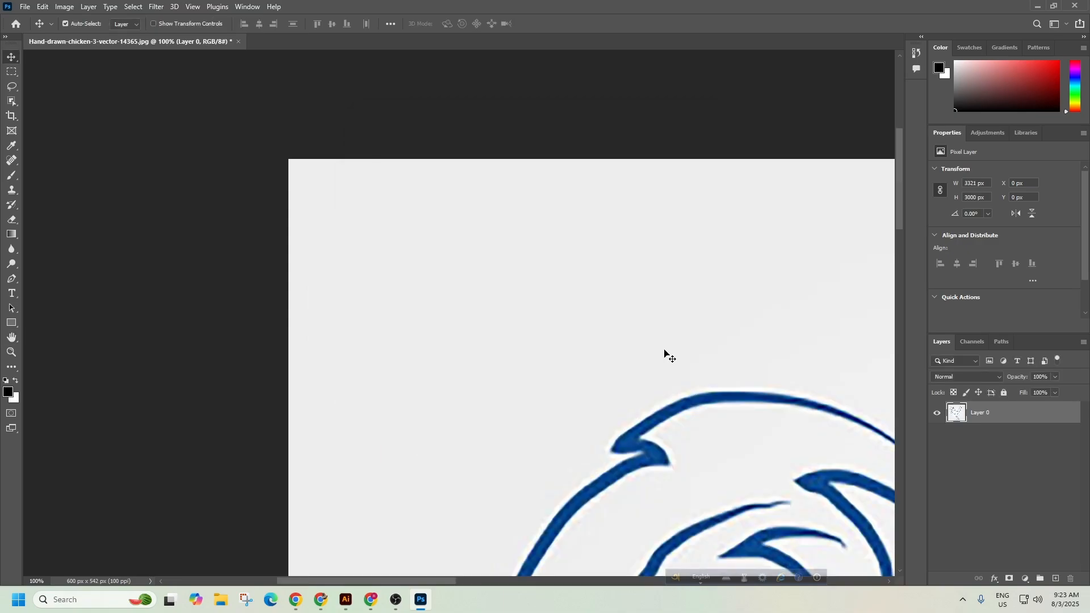
{"action": "left_click_drag", "start_coordinate": [657, 353], "coordinate": [534, 335]}
{"action": "left_click_drag", "start_coordinate": [764, 483], "coordinate": [576, 348]}
{"action": "left_click_drag", "start_coordinate": [577, 424], "coordinate": [561, 373]}
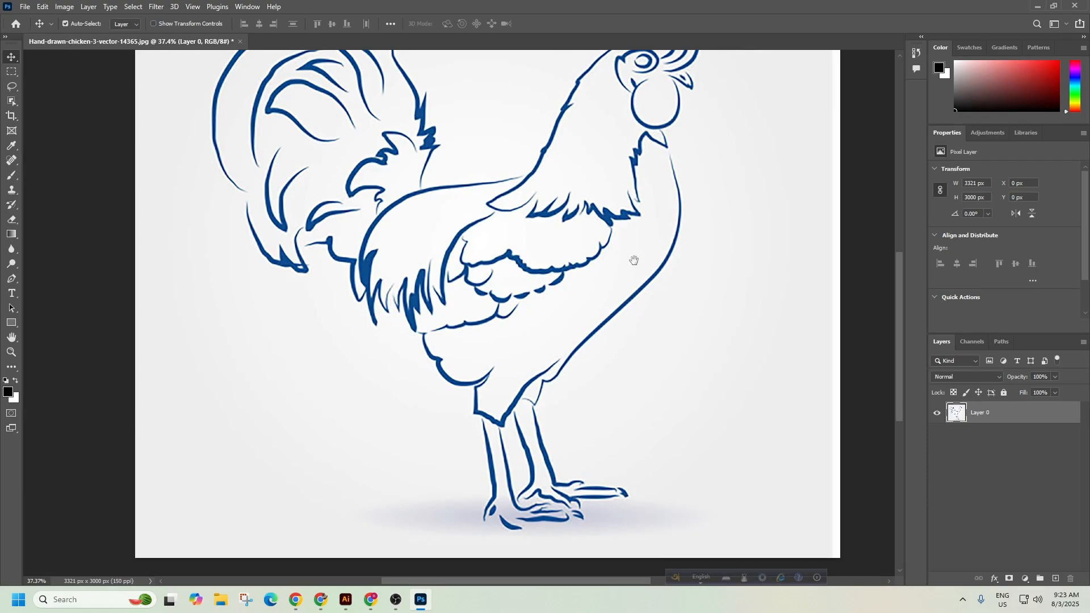
{"action": "left_click_drag", "start_coordinate": [632, 238], "coordinate": [617, 279]}
{"action": "left_click_drag", "start_coordinate": [507, 324], "coordinate": [541, 266]}
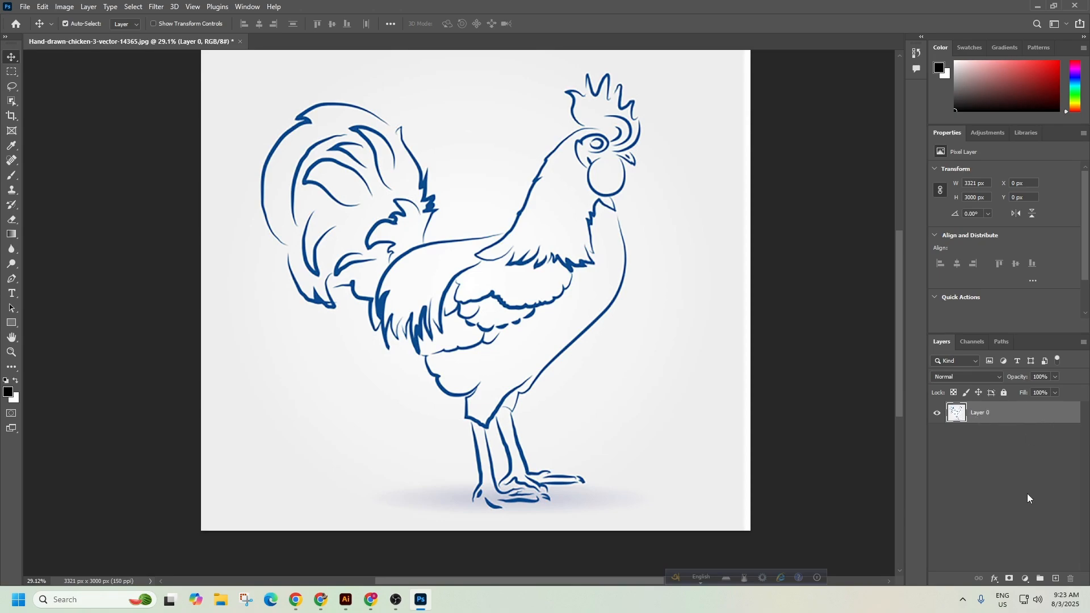
Add a Curves layer and pull the lower curve down so the blue lines turn near-black.
{"action": "left_click", "coordinate": [1028, 578]}
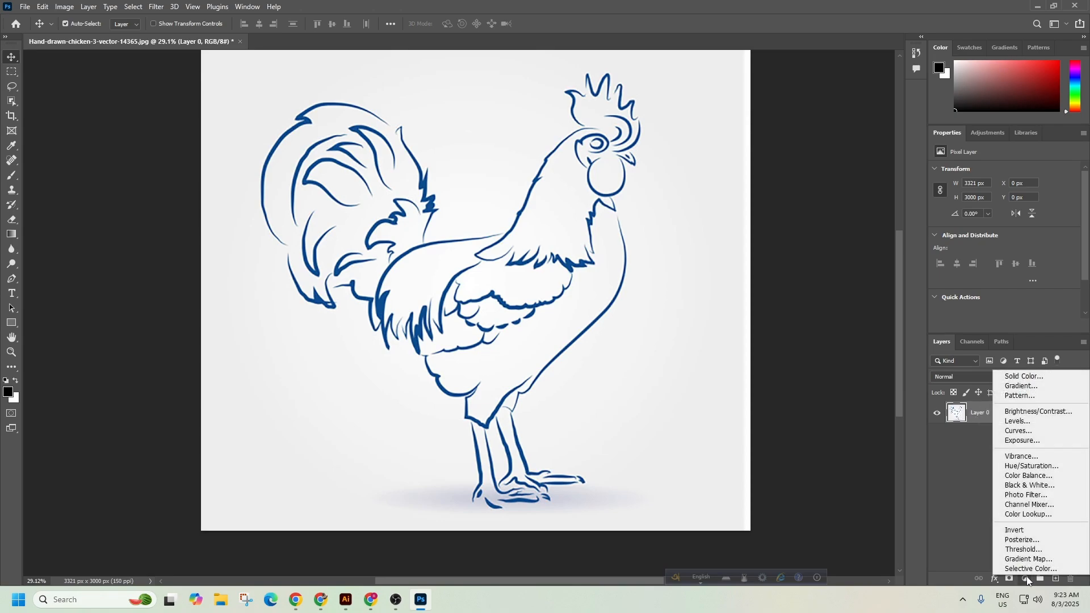
{"action": "left_click", "coordinate": [1020, 431]}
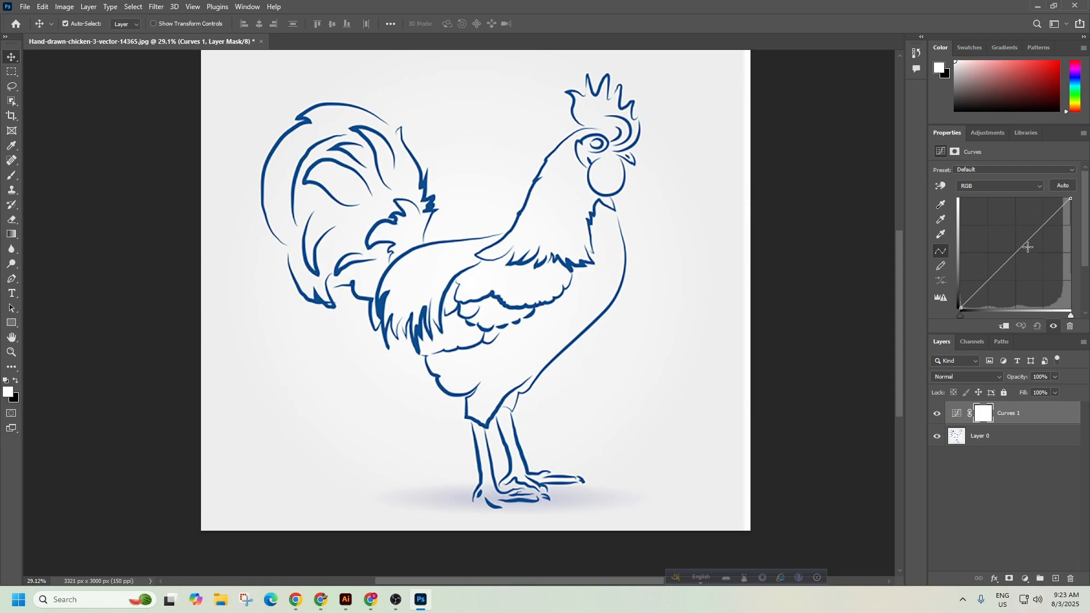
{"action": "left_click", "coordinate": [1032, 228]}
{"action": "left_click_drag", "start_coordinate": [1032, 228], "coordinate": [1042, 252]}
{"action": "left_click_drag", "start_coordinate": [984, 301], "coordinate": [1008, 311]}
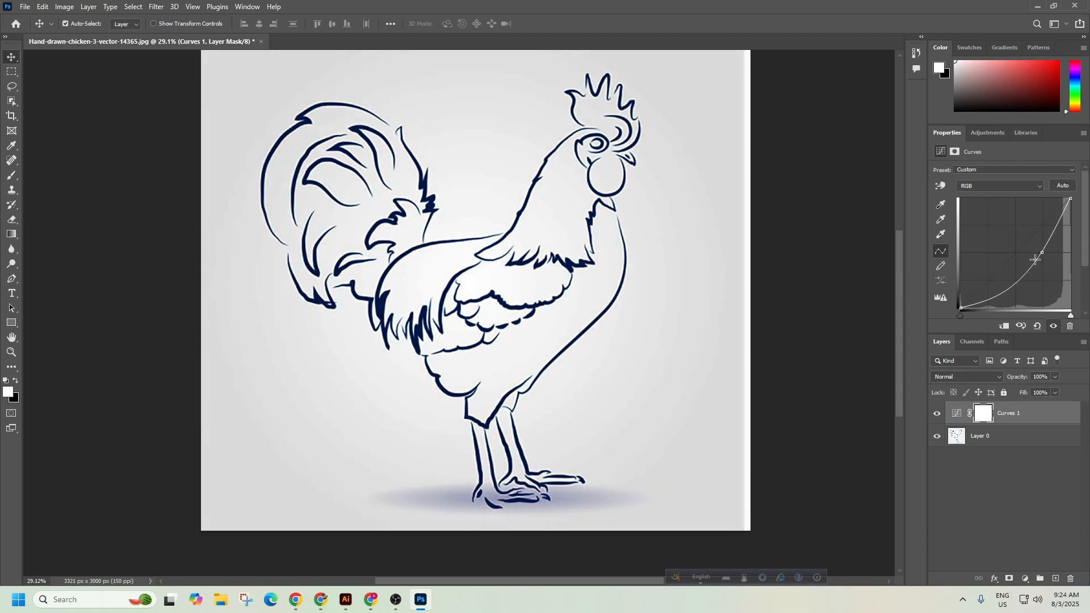
{"action": "left_click_drag", "start_coordinate": [1043, 253], "coordinate": [1048, 216]}
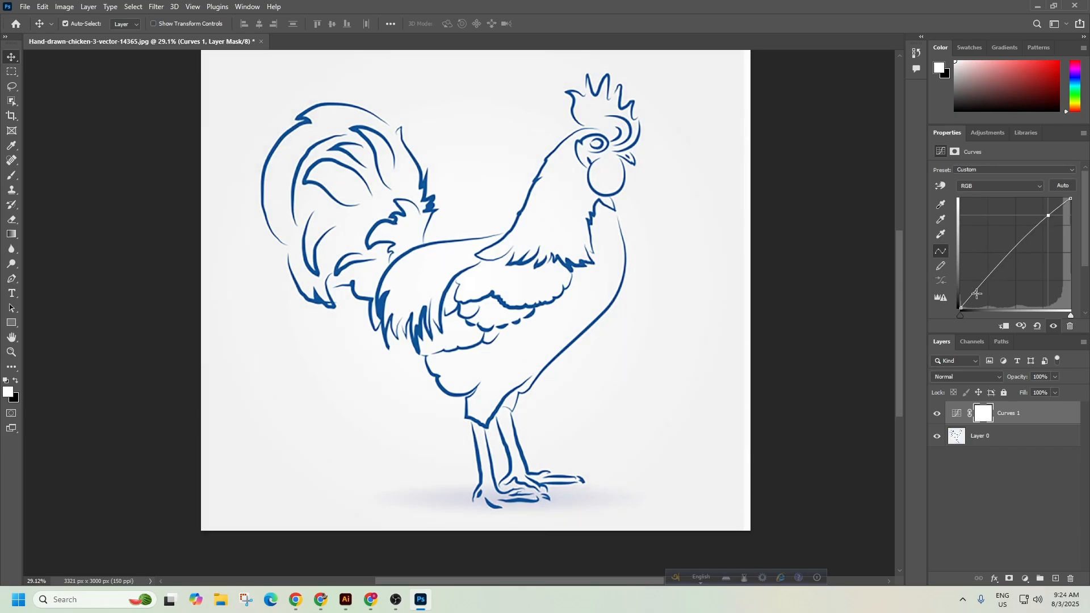
{"action": "left_click_drag", "start_coordinate": [976, 294], "coordinate": [1031, 299]}
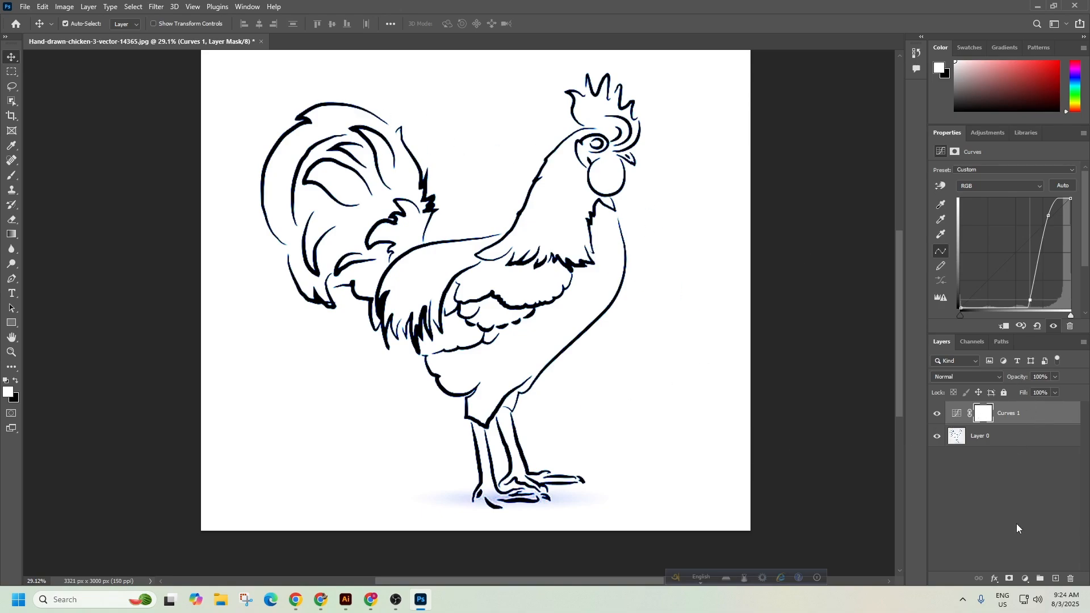
{"action": "left_click", "coordinate": [1025, 578]}
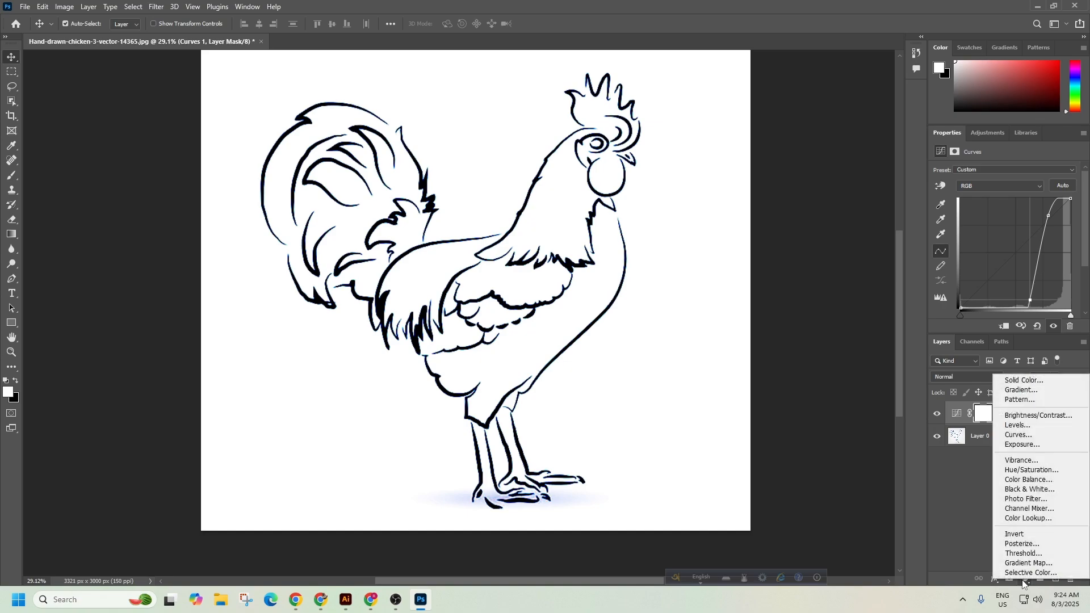
Add a Black & White layer with Reds, Yellows, Greens, Cyans at -200 and Blues at 48.
{"action": "left_click", "coordinate": [1023, 491]}
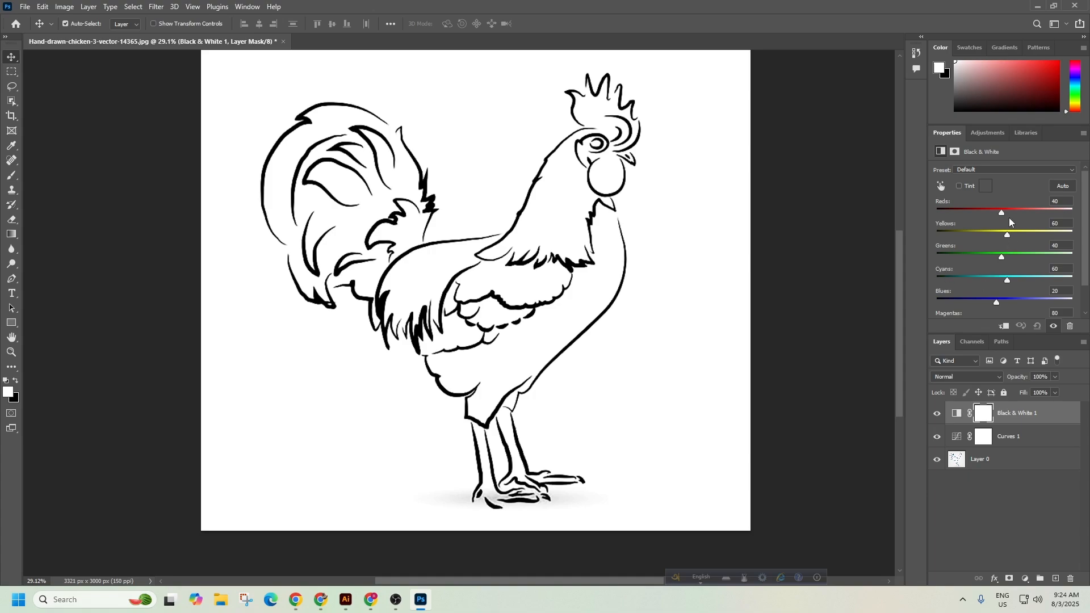
{"action": "left_click_drag", "start_coordinate": [1003, 216], "coordinate": [912, 213]}
{"action": "left_click_drag", "start_coordinate": [1003, 258], "coordinate": [924, 252]}
{"action": "left_click_drag", "start_coordinate": [1006, 281], "coordinate": [940, 281]}
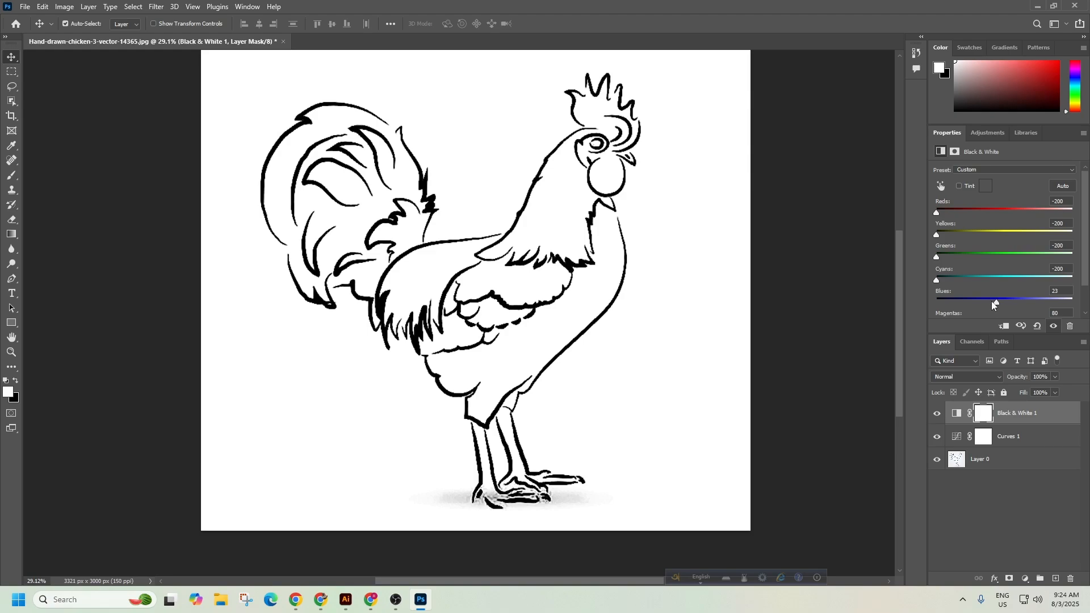
{"action": "mouse_move", "coordinate": [995, 302]}
{"action": "left_mouse_down"}
{"action": "mouse_move", "coordinate": [916, 307]}
{"action": "mouse_move", "coordinate": [1069, 303]}
{"action": "mouse_move", "coordinate": [1001, 303]}
{"action": "left_mouse_up"}
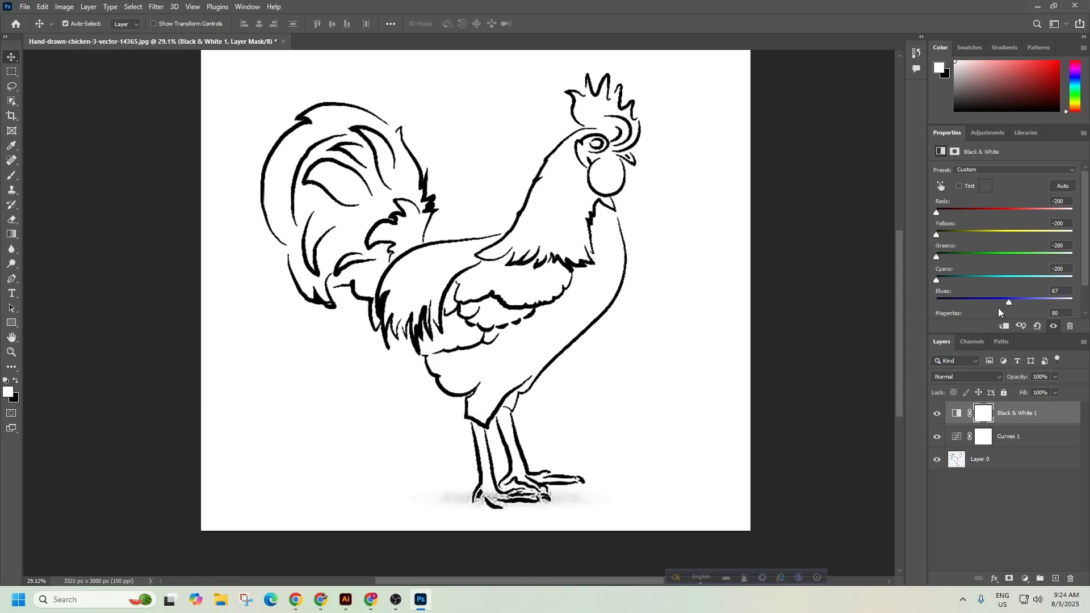
{"action": "mouse_move", "coordinate": [1010, 303]}
{"action": "left_mouse_down"}
{"action": "mouse_move", "coordinate": [940, 299]}
{"action": "mouse_move", "coordinate": [1059, 304]}
{"action": "mouse_move", "coordinate": [996, 304]}
{"action": "mouse_move", "coordinate": [1038, 301]}
{"action": "mouse_move", "coordinate": [1005, 301]}
{"action": "left_mouse_up"}
Add a Levels layer with input levels 125, 0.18 and 145, then zoom out.
{"action": "left_click", "coordinate": [1025, 579]}
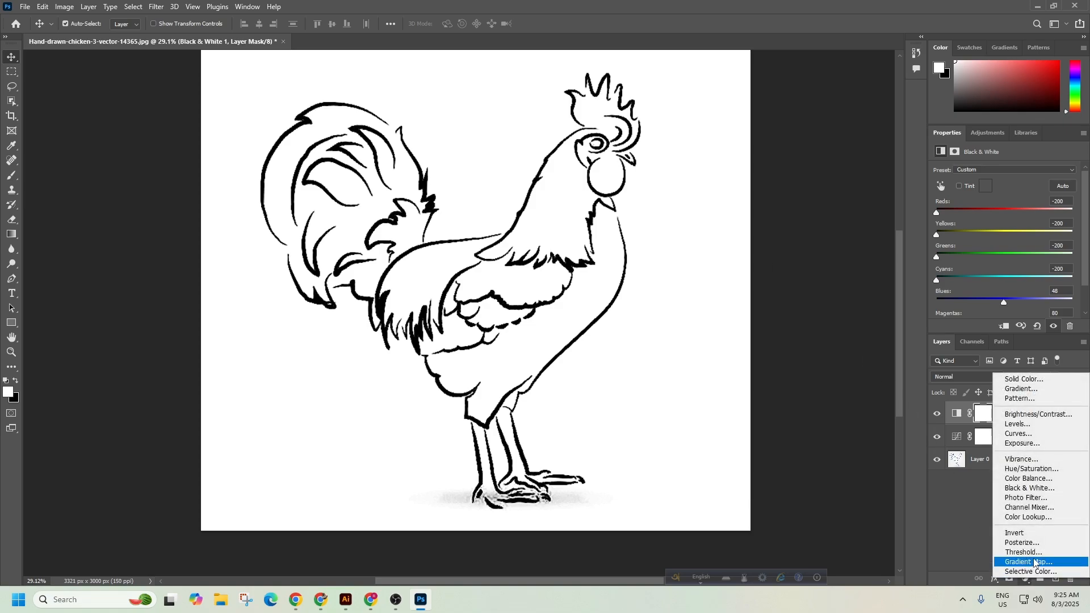
{"action": "left_click", "coordinate": [1028, 426]}
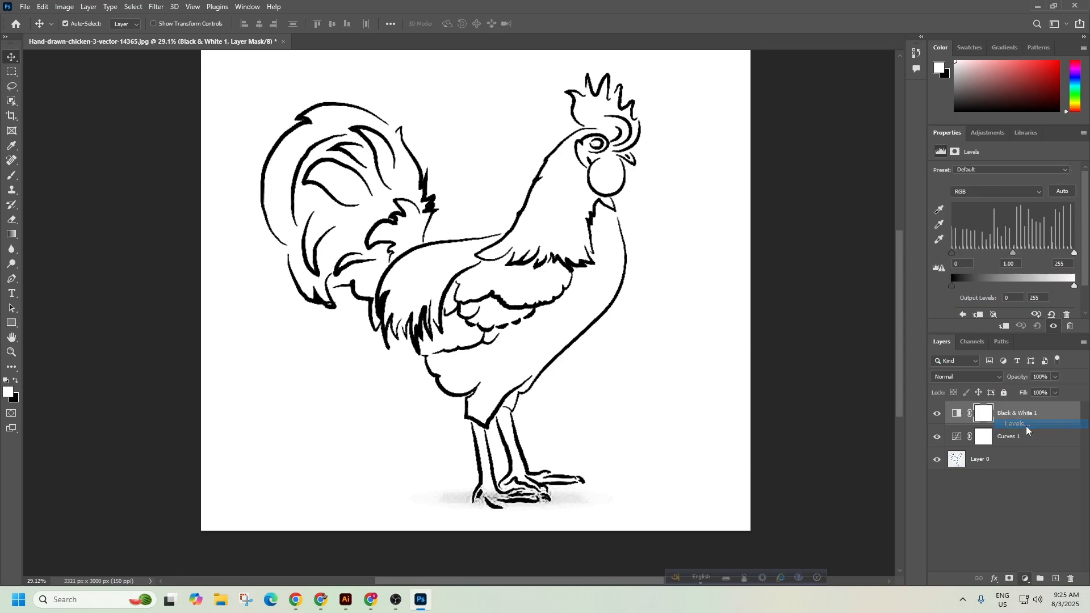
{"action": "mouse_move", "coordinate": [953, 285]}
{"action": "left_mouse_down"}
{"action": "mouse_move", "coordinate": [998, 286]}
{"action": "mouse_move", "coordinate": [952, 285]}
{"action": "left_mouse_up"}
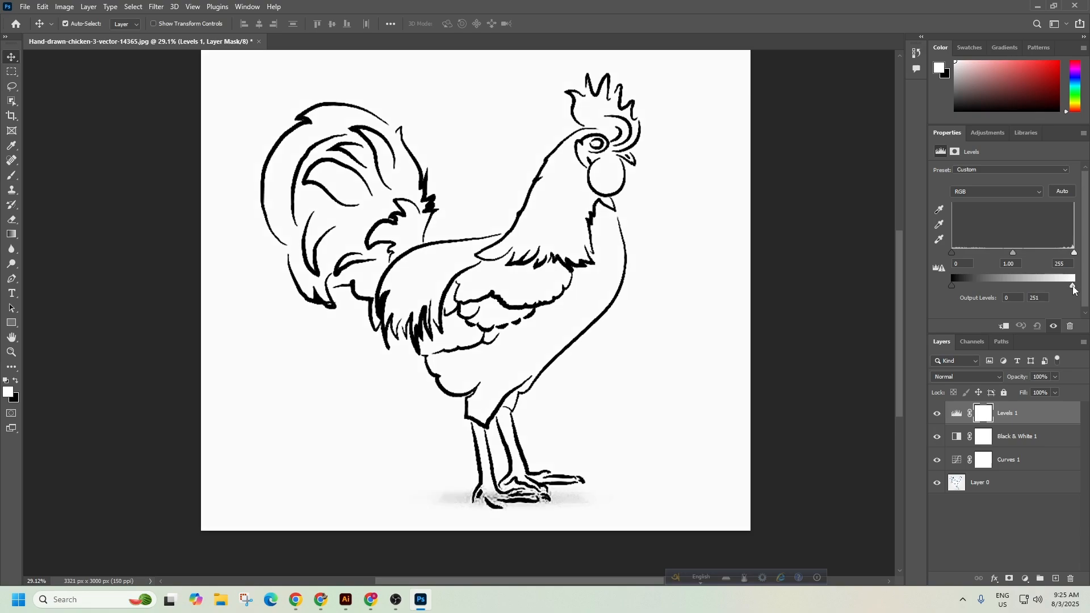
{"action": "mouse_move", "coordinate": [1074, 286]}
{"action": "left_mouse_down"}
{"action": "mouse_move", "coordinate": [1044, 285]}
{"action": "mouse_move", "coordinate": [1079, 284]}
{"action": "left_mouse_up"}
{"action": "left_click_drag", "start_coordinate": [1015, 252], "coordinate": [982, 248]}
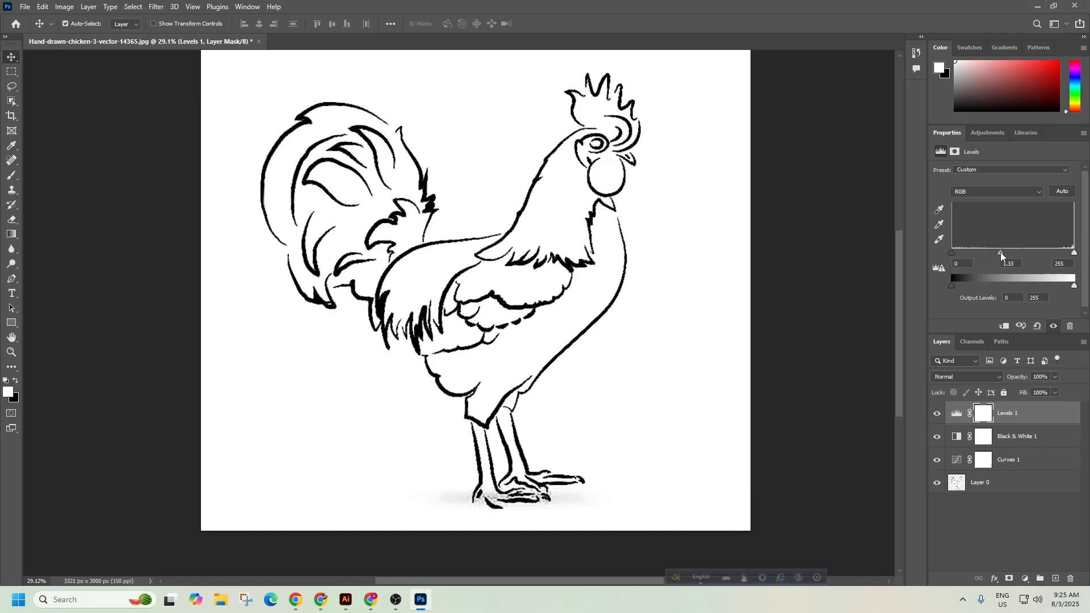
{"action": "mouse_move", "coordinate": [1016, 253]}
{"action": "left_mouse_down"}
{"action": "mouse_move", "coordinate": [1000, 253]}
{"action": "mouse_move", "coordinate": [1037, 251]}
{"action": "left_mouse_up"}
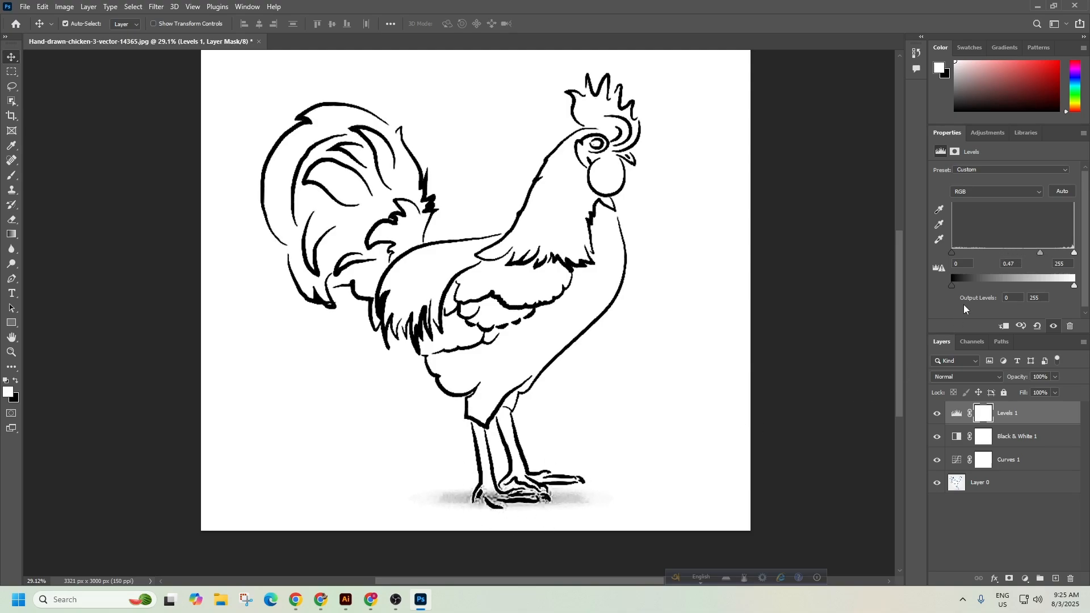
{"action": "left_click_drag", "start_coordinate": [1041, 255], "coordinate": [970, 254]}
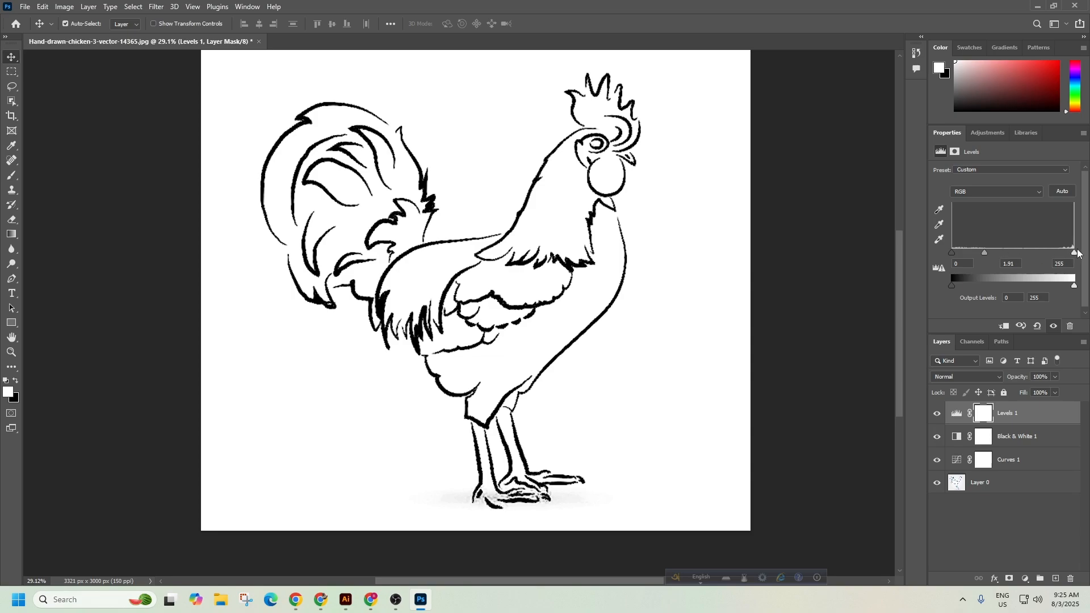
{"action": "left_click_drag", "start_coordinate": [1075, 256], "coordinate": [1024, 257]}
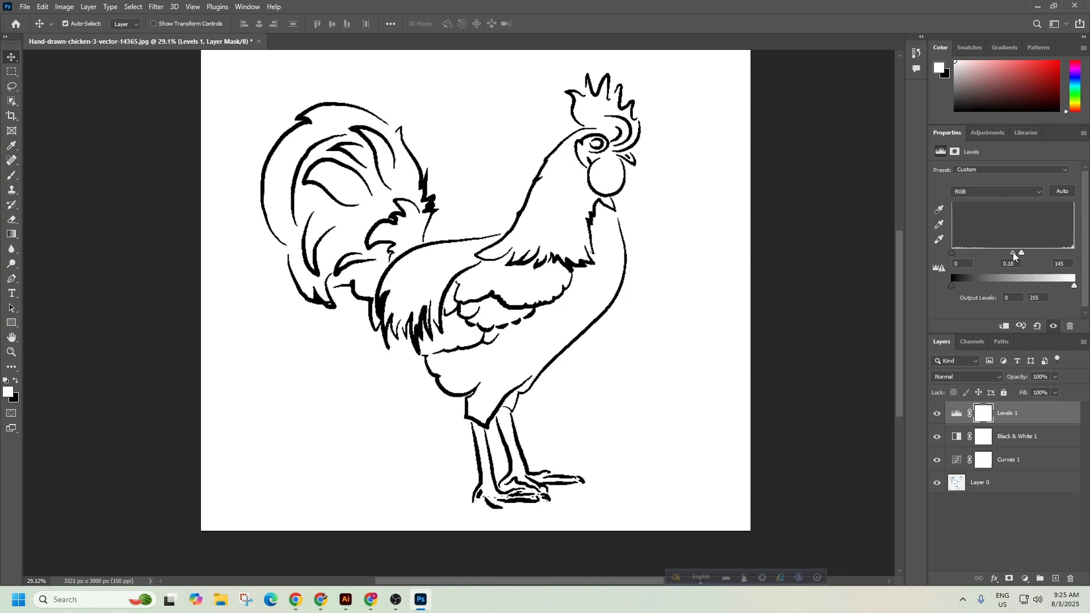
{"action": "left_click_drag", "start_coordinate": [952, 254], "coordinate": [1011, 251]}
{"action": "left_click_drag", "start_coordinate": [677, 285], "coordinate": [602, 329]}
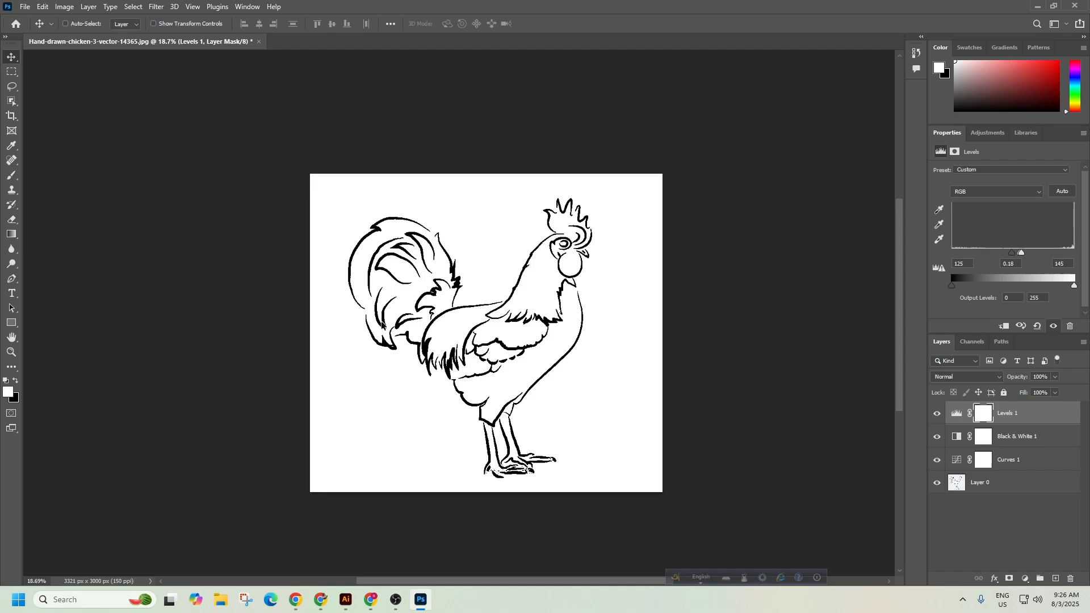
Export via Save for Web as PNG-24 Hand-drawn-chicken-3-vector-14365.png on the Desktop.
{"action": "key", "text": "ctrl+alt+shift+s"}
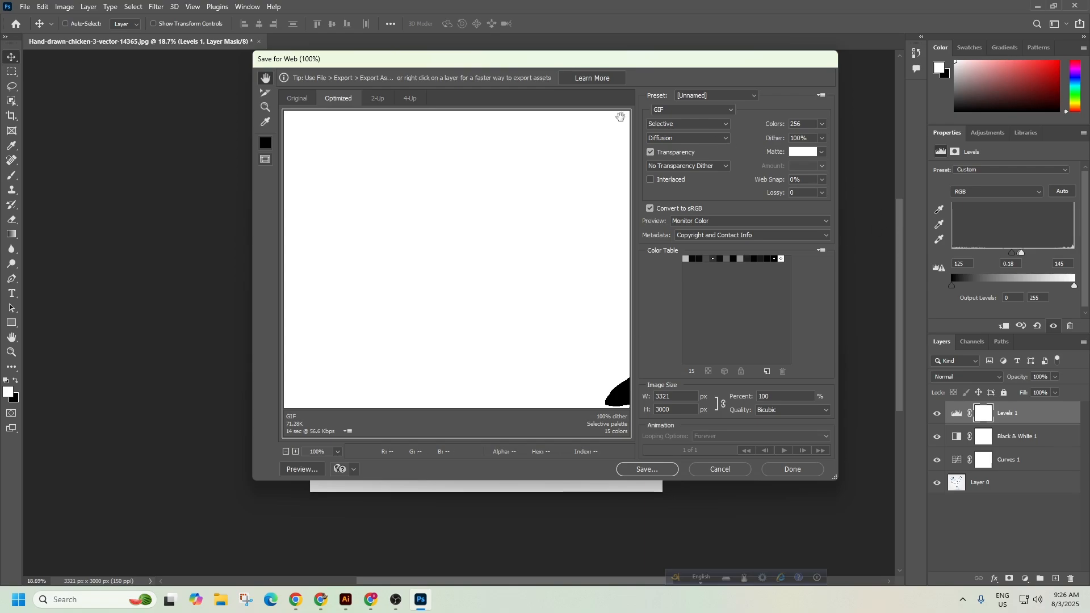
{"action": "left_click", "coordinate": [713, 95]}
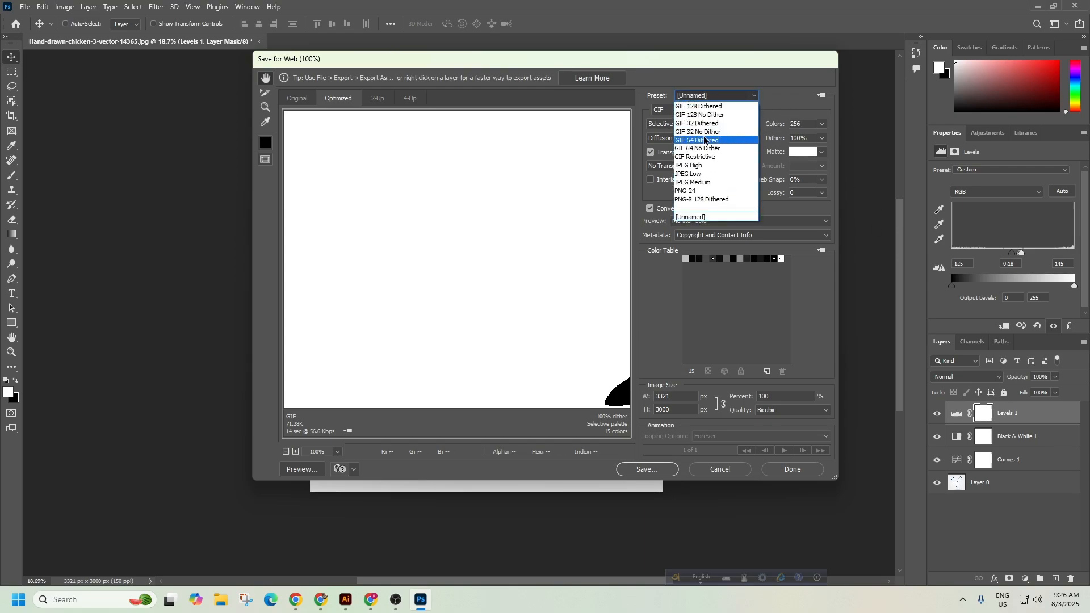
{"action": "left_click", "coordinate": [694, 192]}
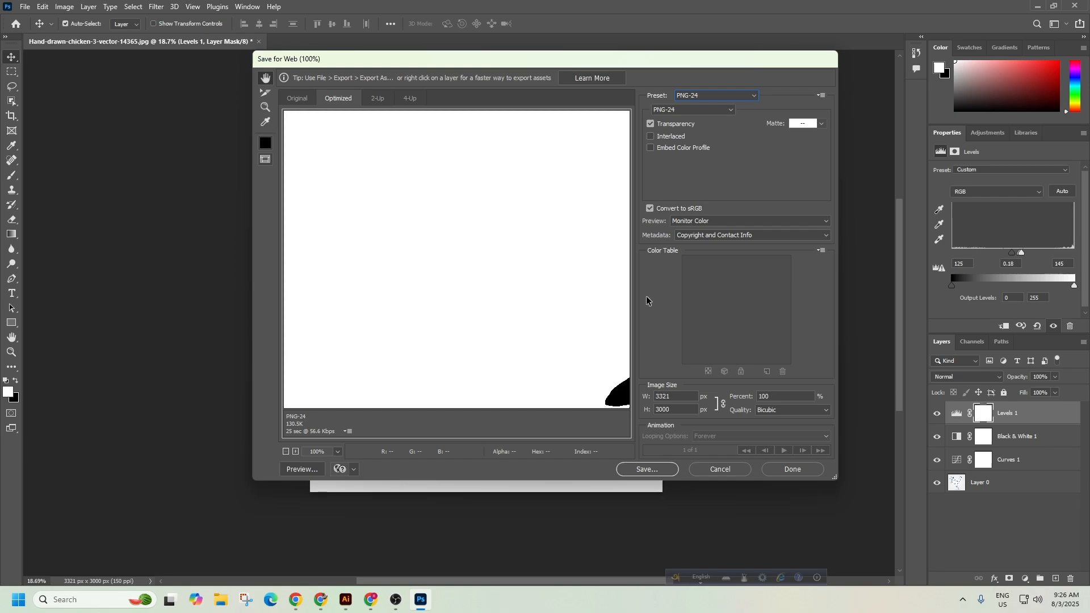
{"action": "left_click", "coordinate": [626, 472]}
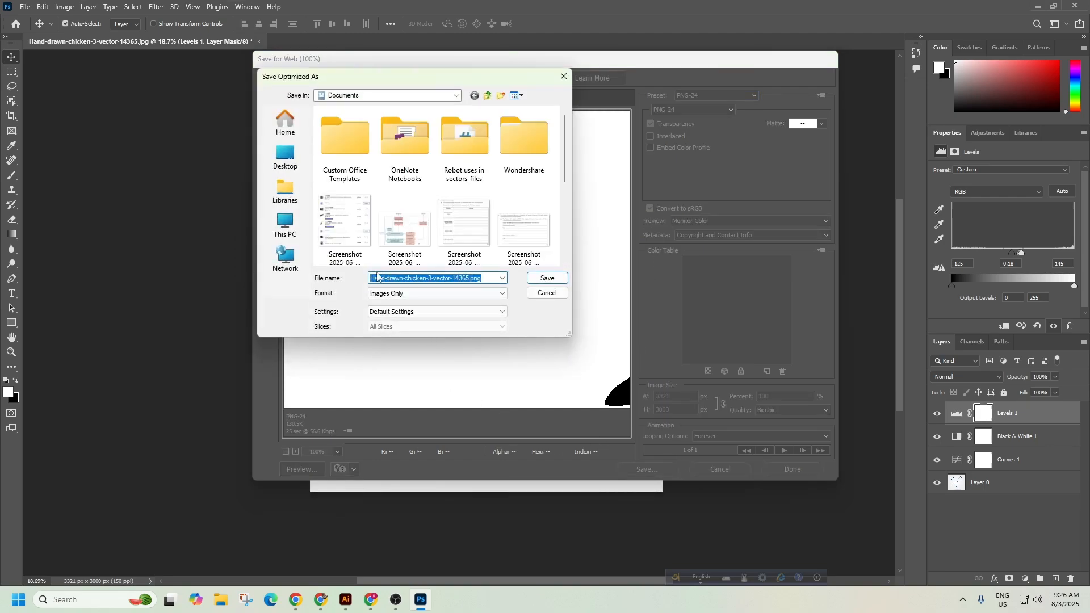
{"action": "left_click", "coordinate": [290, 169]}
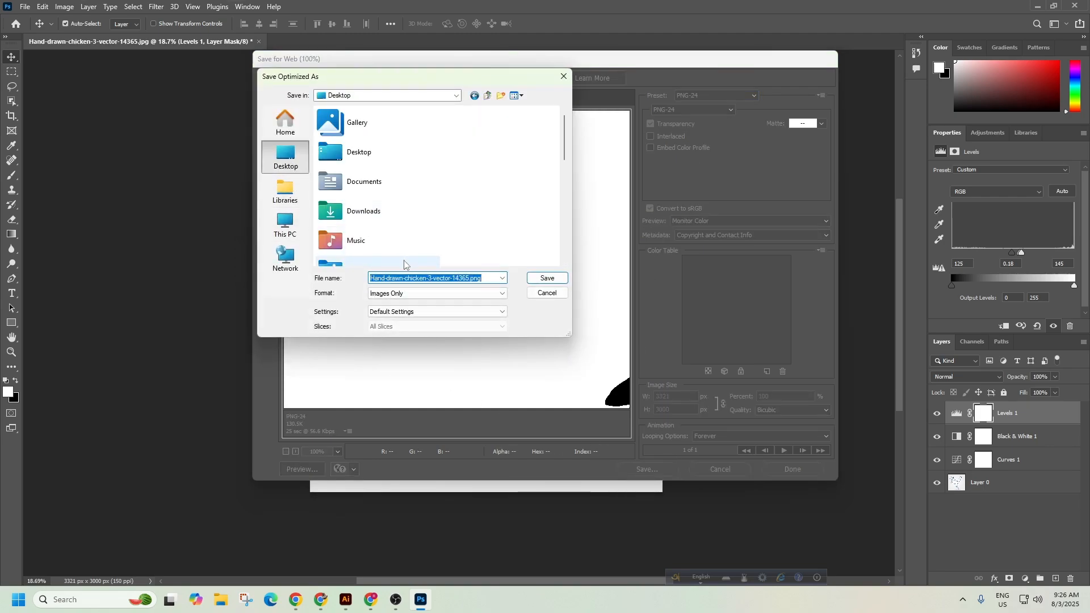
{"action": "left_click", "coordinate": [539, 278]}
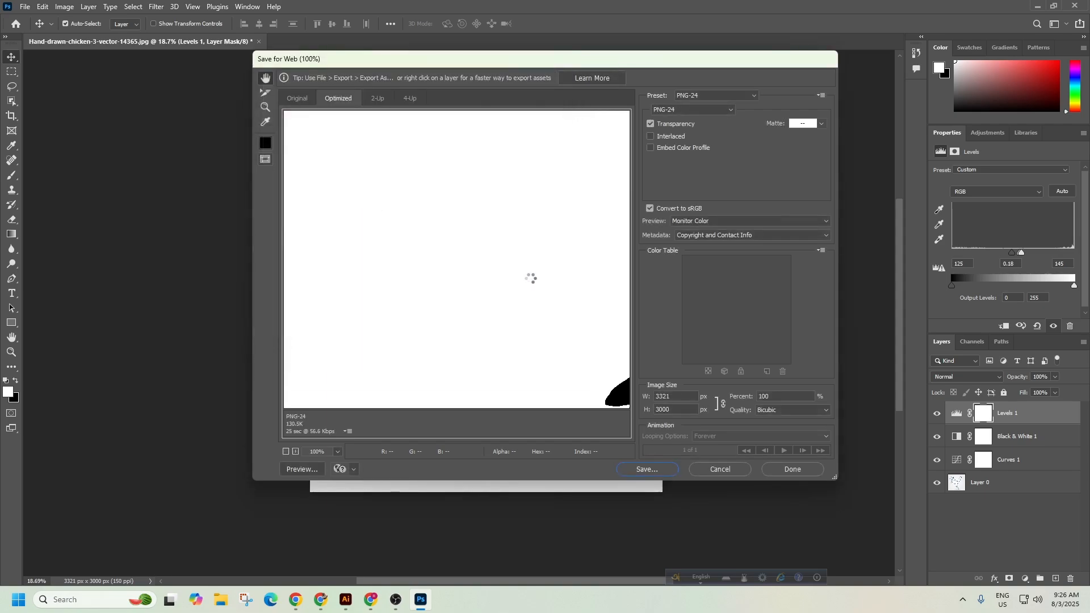
Minimize Photoshop and bring the Illustrator document back, zoomed out.
{"action": "left_click", "coordinate": [1039, 7]}
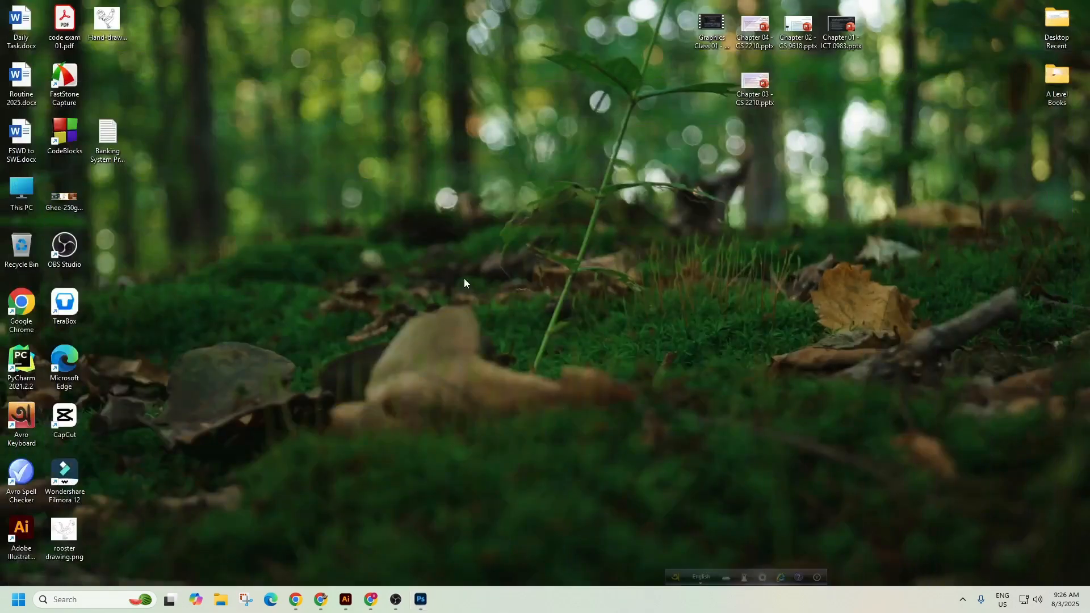
{"action": "left_click", "coordinate": [347, 600]}
{"action": "left_click_drag", "start_coordinate": [488, 327], "coordinate": [374, 248]}
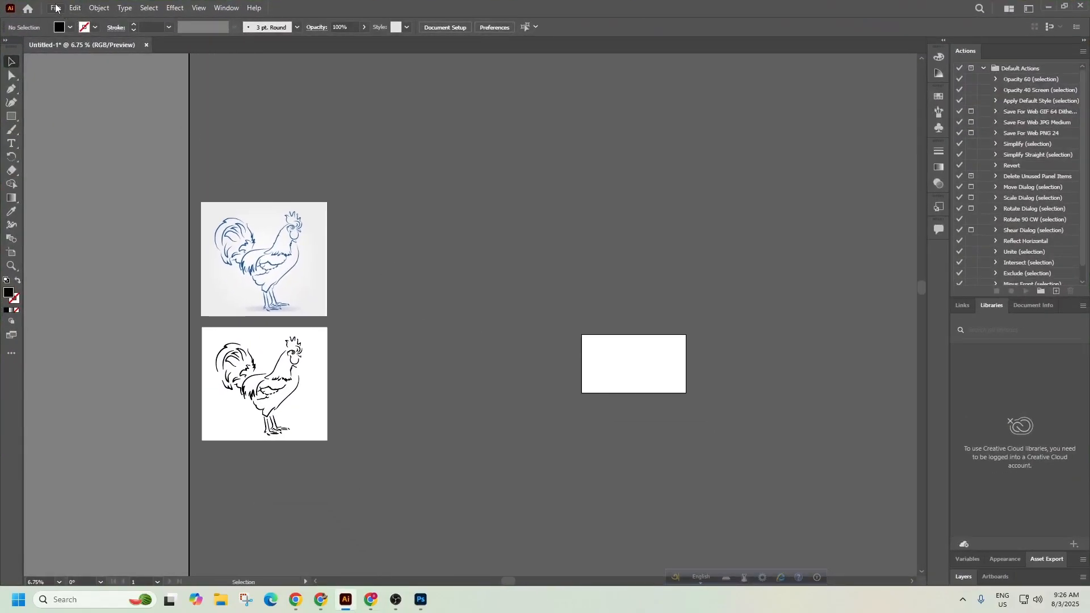
Place Hand-drawn-chicken-3-vector-14365.png from the Desktop, dragging it out at large size.
{"action": "left_click", "coordinate": [56, 7]}
{"action": "left_click", "coordinate": [81, 214]}
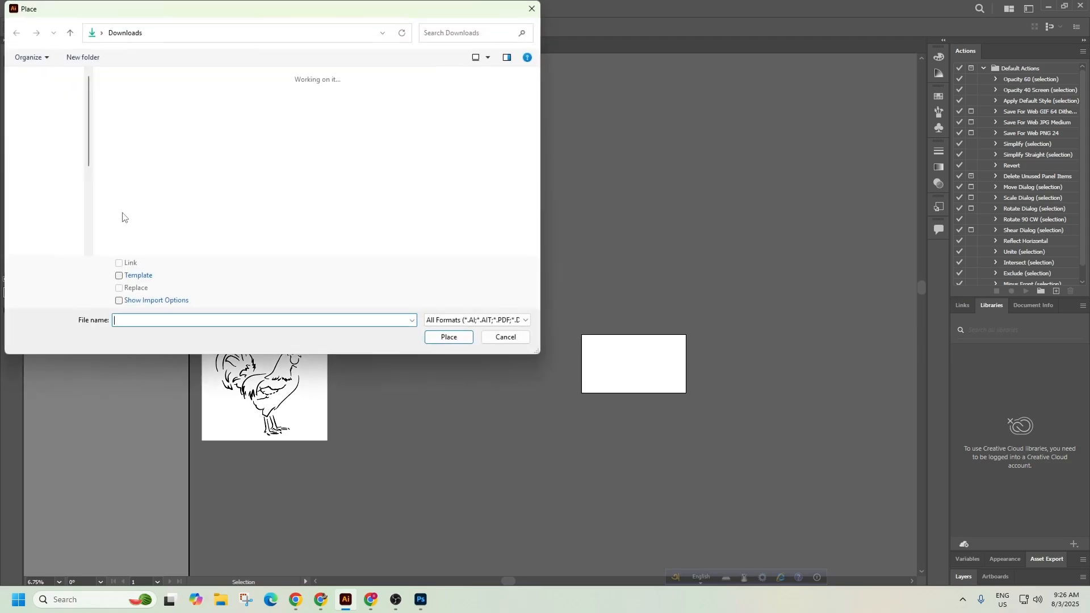
{"action": "left_click", "coordinate": [50, 134]}
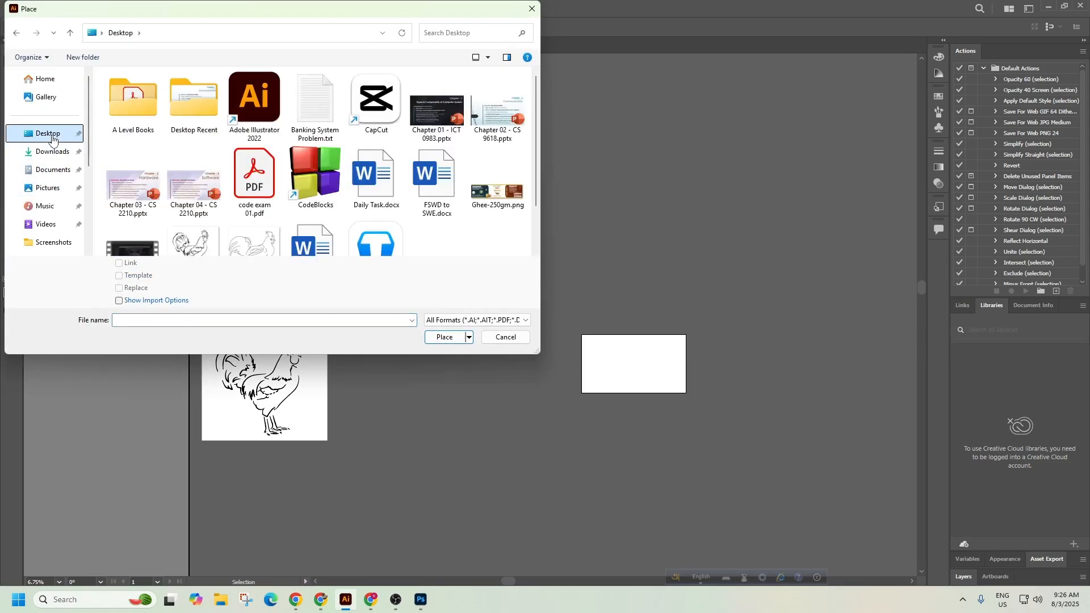
{"action": "scroll", "coordinate": [193, 204], "scroll_direction": "down", "scroll_amount": 1}
{"action": "left_click", "coordinate": [193, 212]}
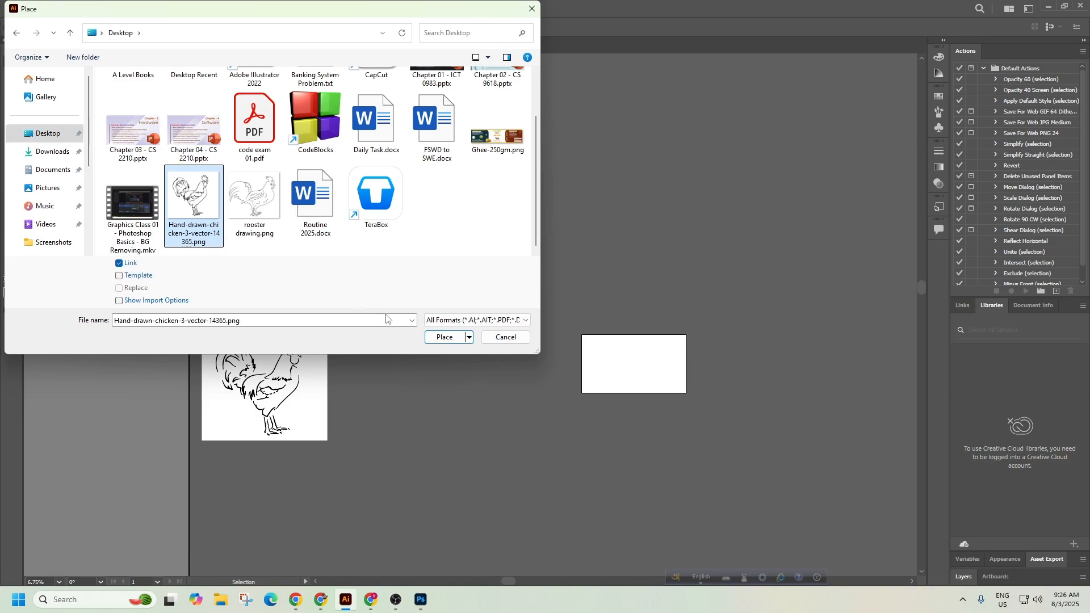
{"action": "left_click", "coordinate": [445, 337]}
{"action": "scroll", "coordinate": [466, 329], "scroll_direction": "up", "scroll_amount": 1}
{"action": "scroll", "coordinate": [466, 329], "scroll_direction": "up", "scroll_amount": 1}
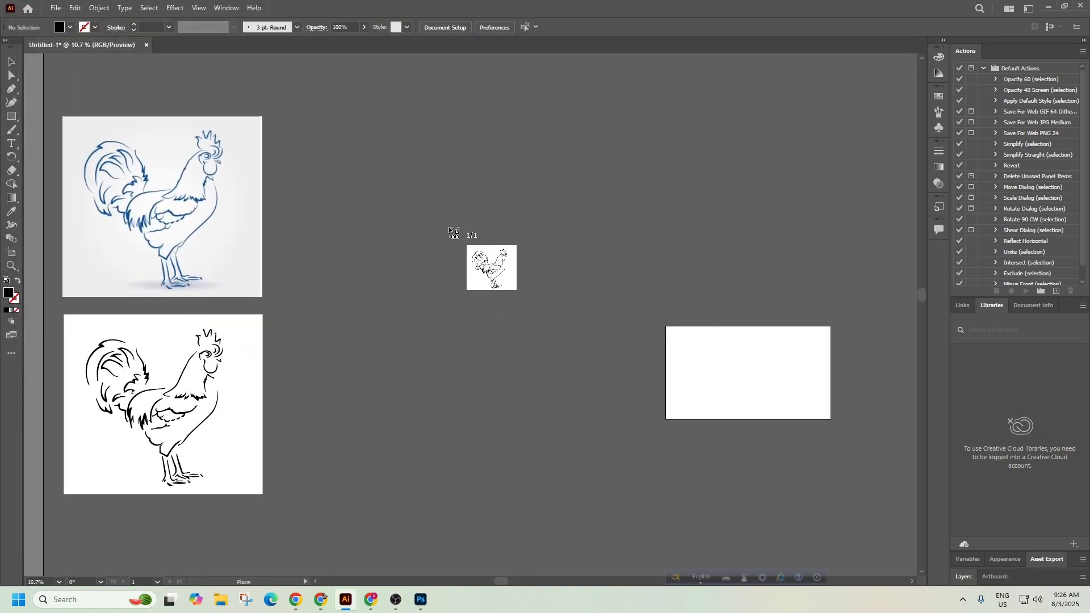
{"action": "left_click_drag", "start_coordinate": [327, 107], "coordinate": [647, 452]}
{"action": "left_click", "coordinate": [647, 453]}
{"action": "mouse_move", "coordinate": [416, 237]}
{"action": "left_mouse_down"}
{"action": "mouse_move", "coordinate": [501, 236]}
{"action": "mouse_move", "coordinate": [429, 233]}
{"action": "left_mouse_up"}
Image Trace the placed rooster with Make and Expand, then ungroup it.
{"action": "left_click", "coordinate": [591, 239]}
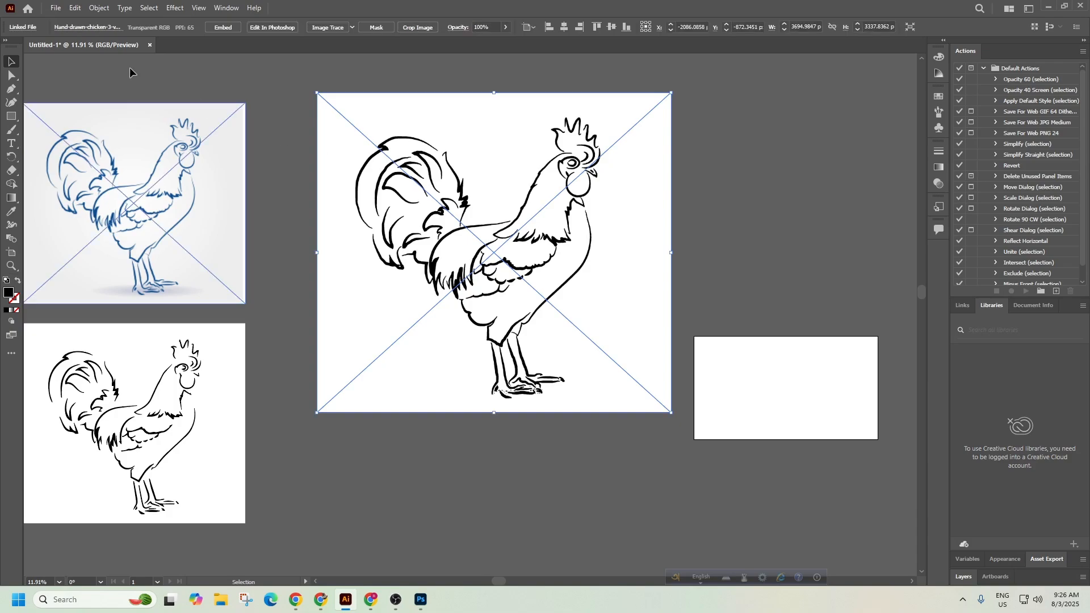
{"action": "left_click", "coordinate": [99, 8]}
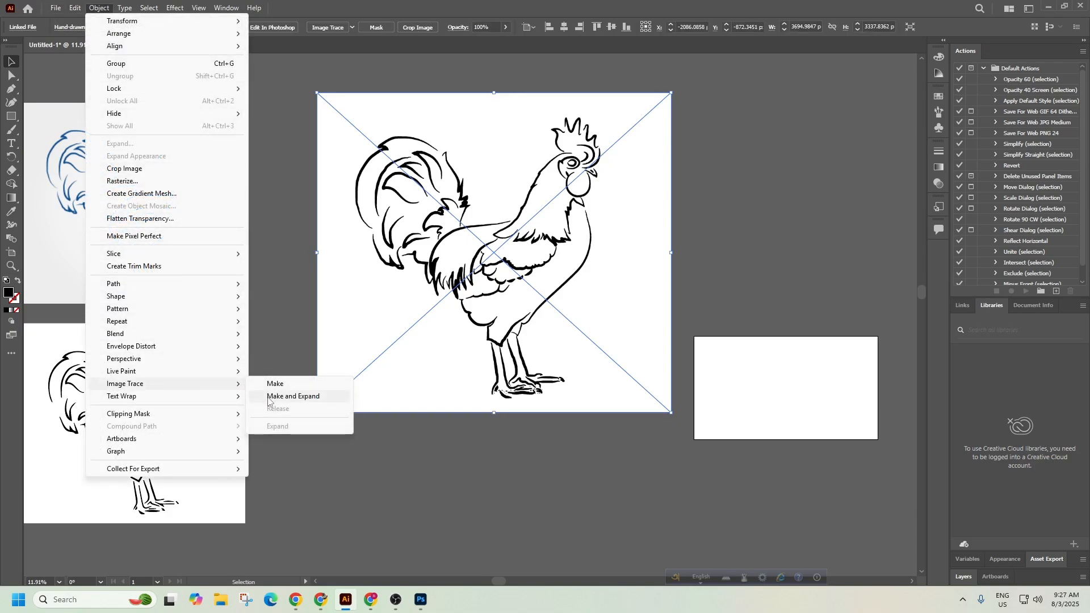
{"action": "left_click", "coordinate": [267, 396]}
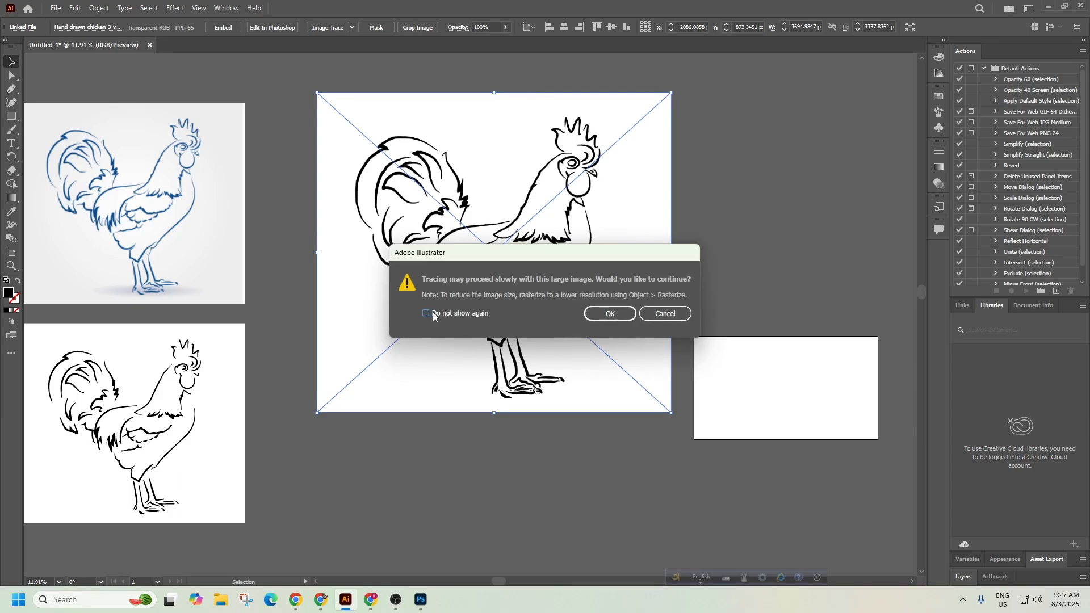
{"action": "left_click", "coordinate": [610, 314]}
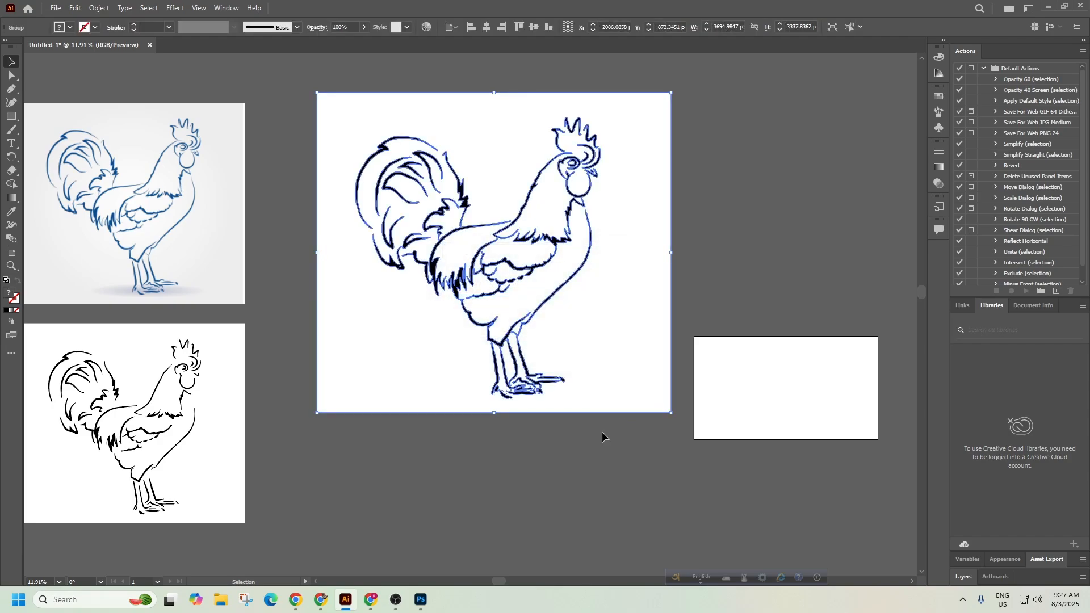
{"action": "mouse_move", "coordinate": [591, 365]}
{"action": "left_mouse_down"}
{"action": "mouse_move", "coordinate": [574, 338]}
{"action": "mouse_move", "coordinate": [611, 353]}
{"action": "mouse_move", "coordinate": [602, 318]}
{"action": "left_mouse_up"}
{"action": "right_click", "coordinate": [602, 318]}
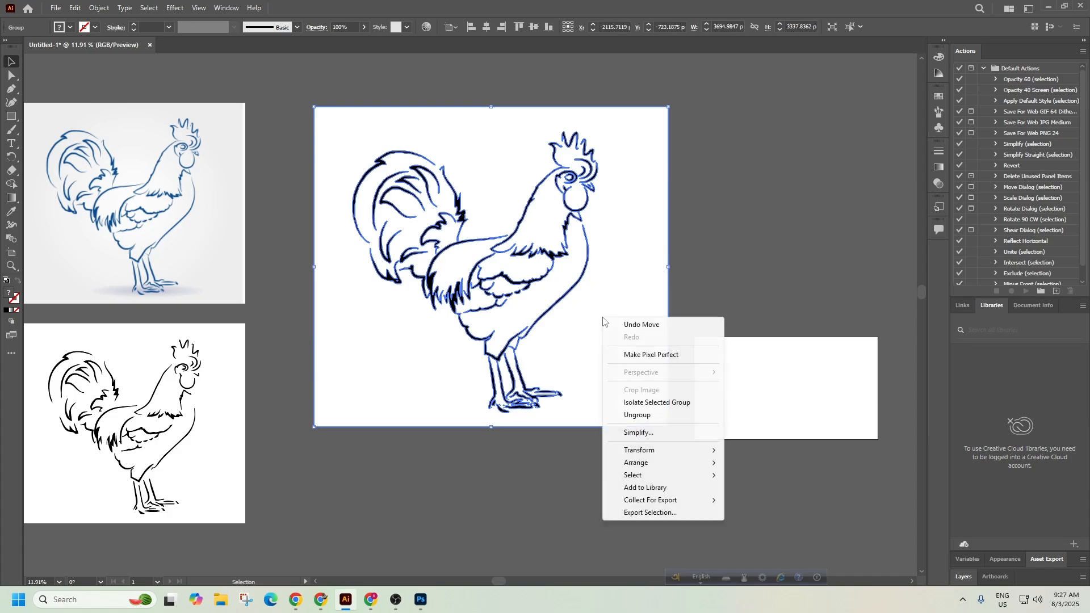
{"action": "left_click", "coordinate": [636, 417]}
Move the traced rooster left and scale it down to about 2336 × 2110 px.
{"action": "left_click", "coordinate": [615, 457]}
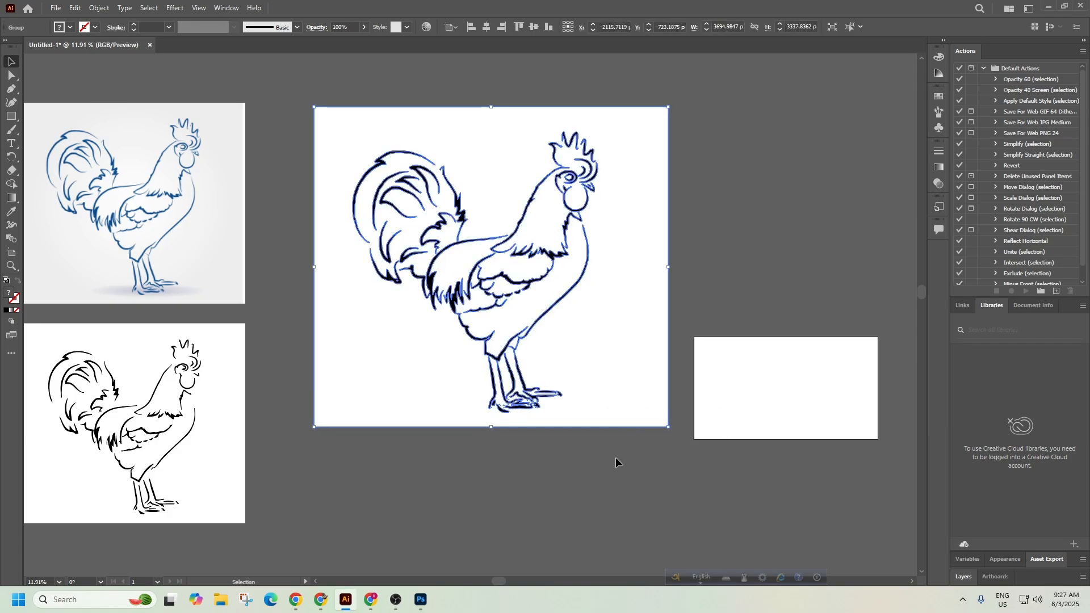
{"action": "left_click_drag", "start_coordinate": [595, 405], "coordinate": [599, 468]}
{"action": "scroll", "coordinate": [387, 446], "scroll_direction": "up", "scroll_amount": 1}
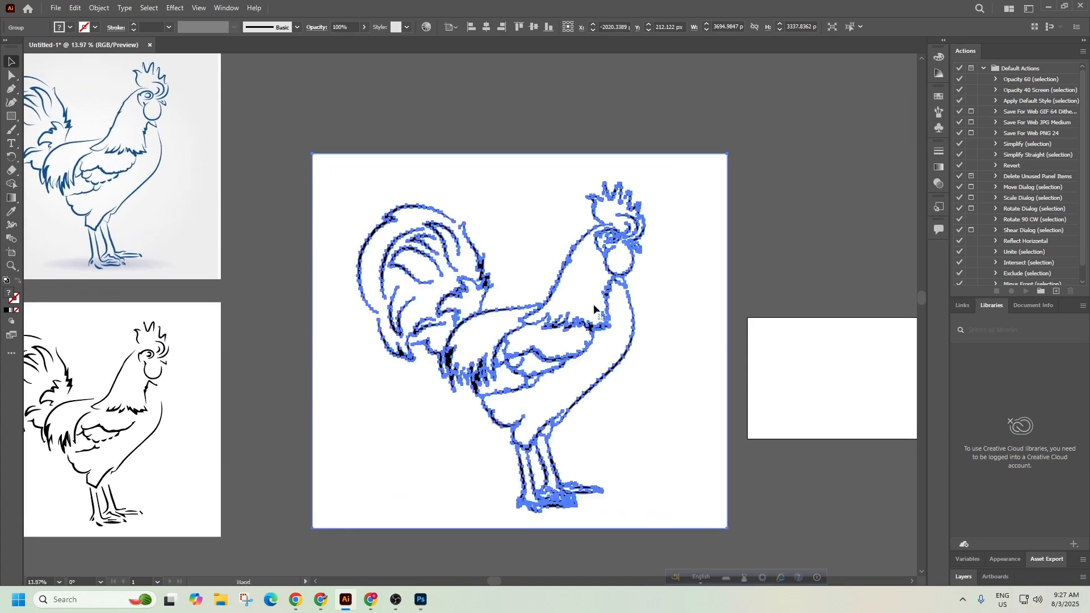
{"action": "left_click_drag", "start_coordinate": [400, 445], "coordinate": [328, 453]}
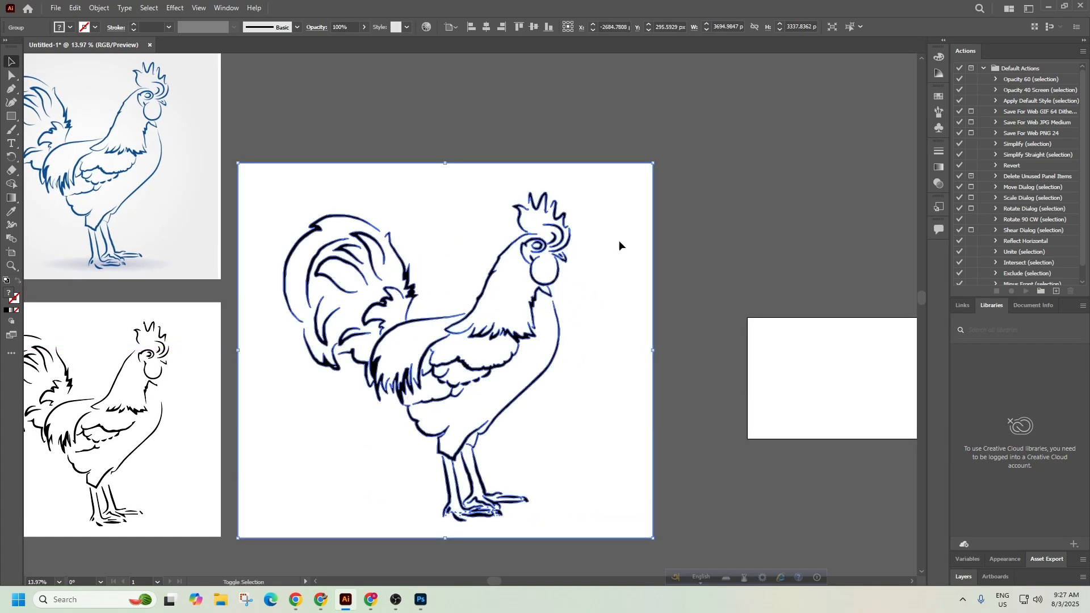
{"action": "left_click_drag", "start_coordinate": [652, 166], "coordinate": [522, 302]}
{"action": "left_click_drag", "start_coordinate": [237, 328], "coordinate": [518, 302]}
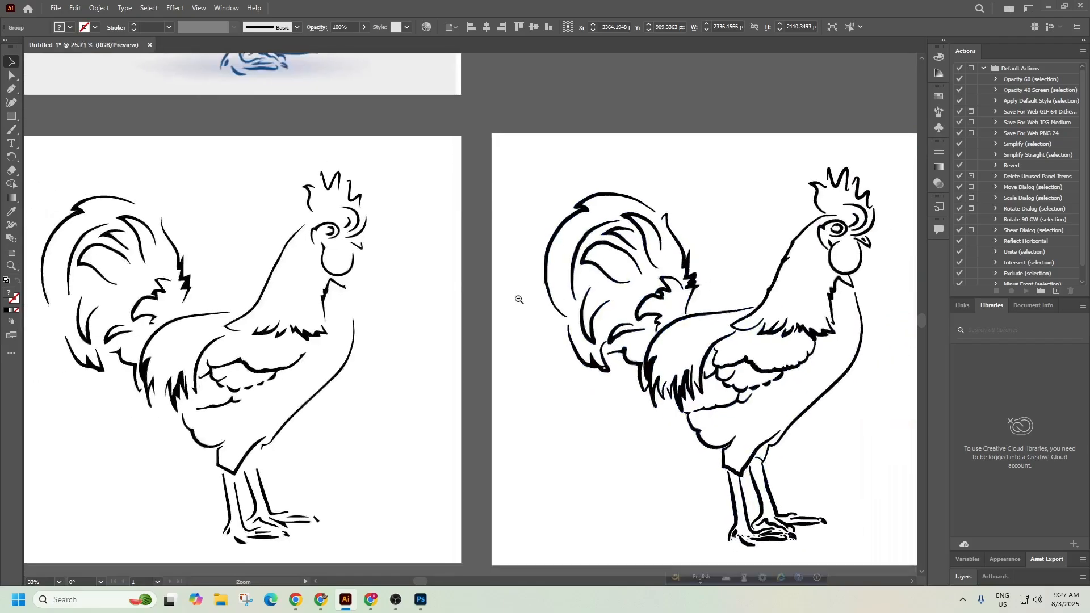
{"action": "left_click", "coordinate": [473, 302]}
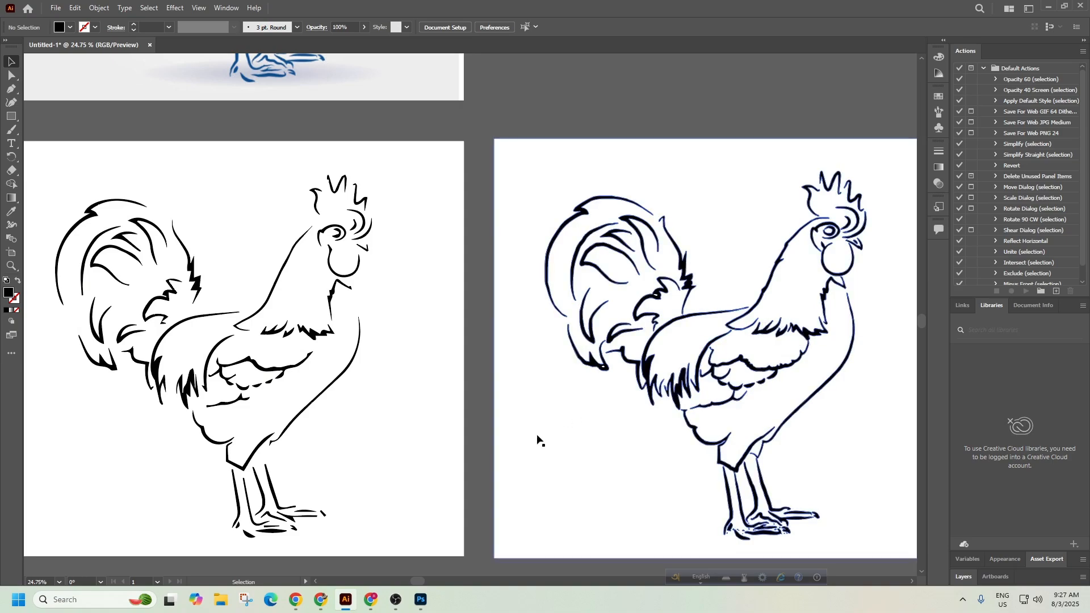
{"action": "left_click_drag", "start_coordinate": [494, 487], "coordinate": [519, 365]}
{"action": "left_click_drag", "start_coordinate": [578, 475], "coordinate": [481, 484]}
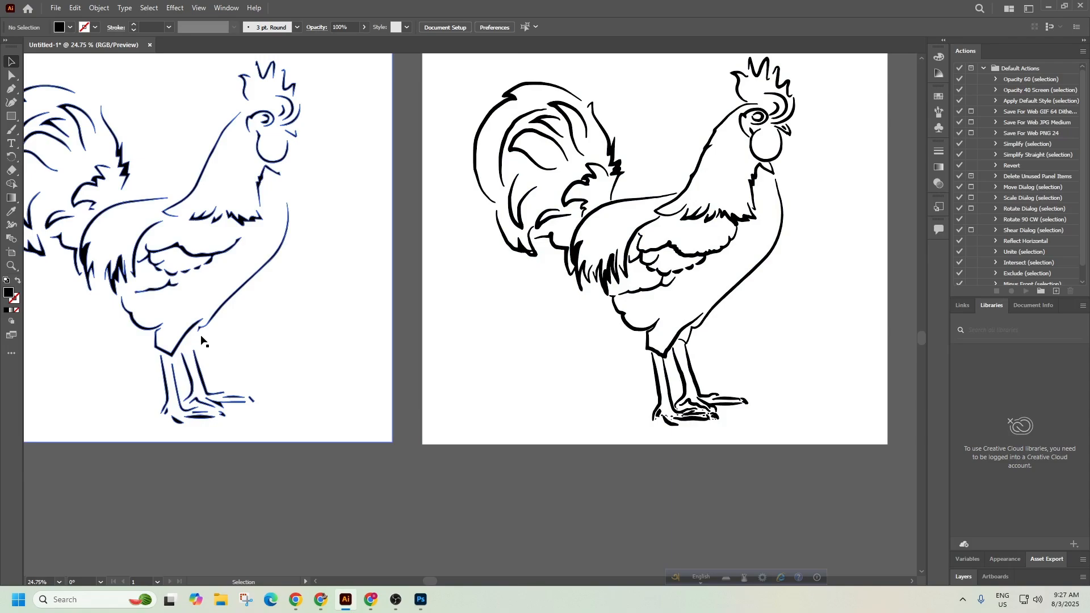
{"action": "left_click_drag", "start_coordinate": [172, 347], "coordinate": [281, 347]}
{"action": "left_click_drag", "start_coordinate": [190, 360], "coordinate": [358, 357]}
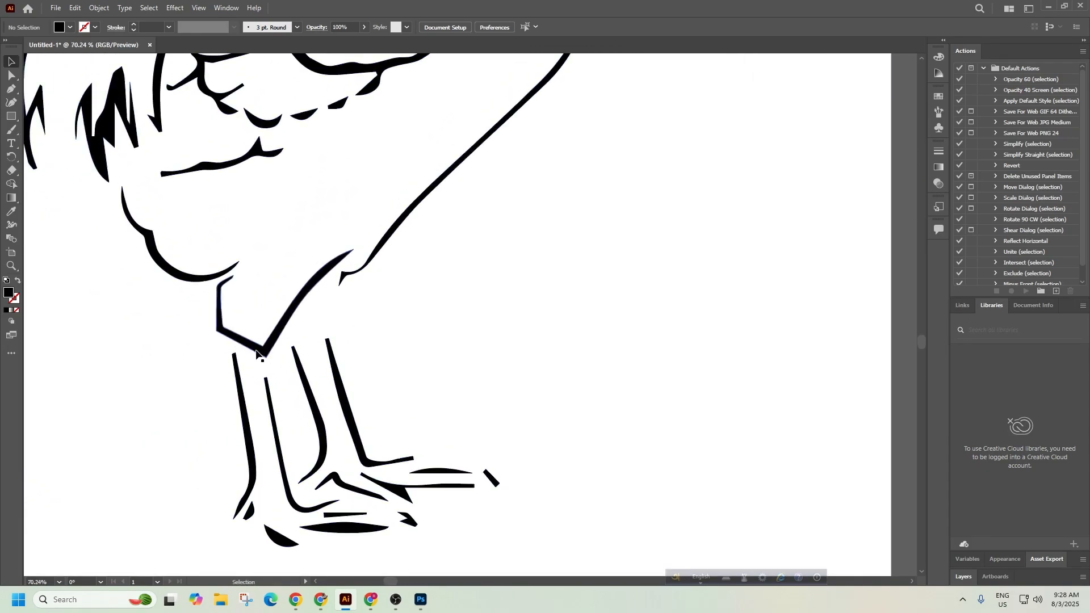
{"action": "left_click", "coordinate": [293, 451]}
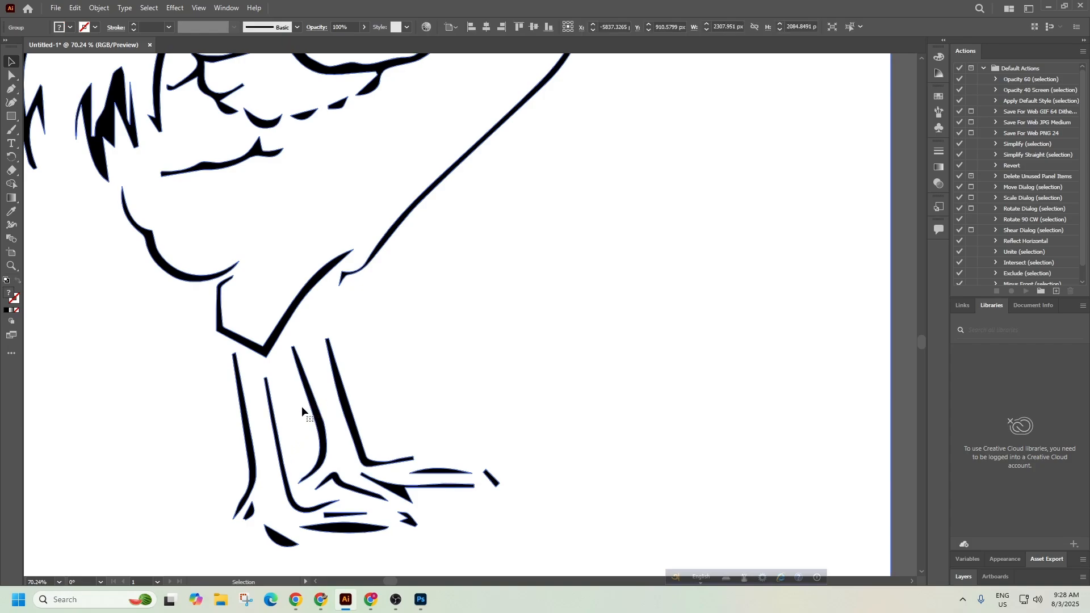
{"action": "left_click_drag", "start_coordinate": [549, 402], "coordinate": [322, 356]}
{"action": "left_click_drag", "start_coordinate": [738, 366], "coordinate": [201, 368]}
{"action": "left_click_drag", "start_coordinate": [667, 375], "coordinate": [261, 457]}
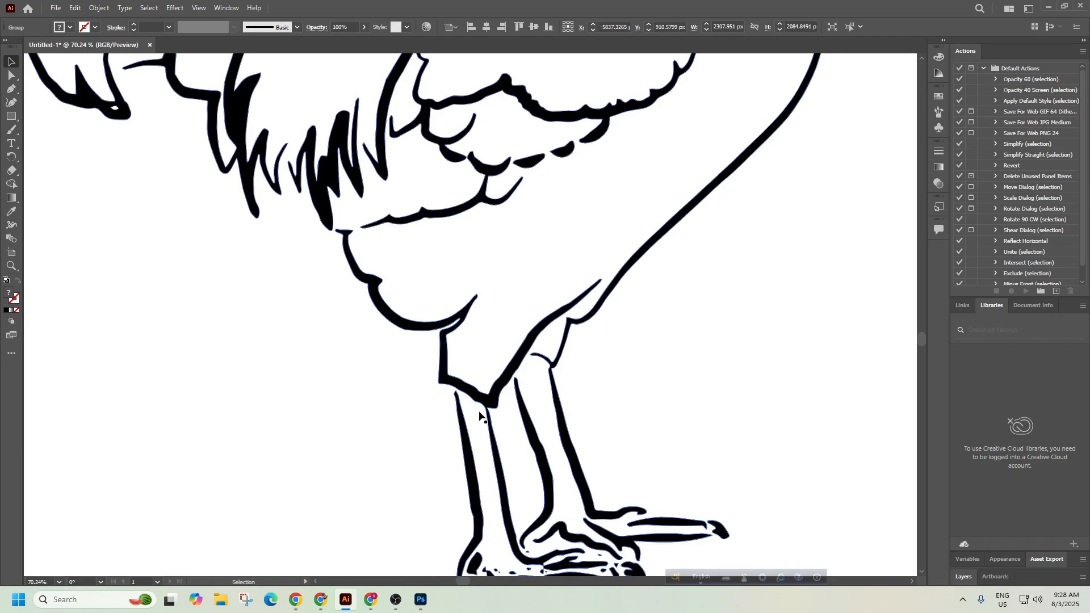
{"action": "key", "text": "z"}
{"action": "left_click_drag", "start_coordinate": [491, 412], "coordinate": [406, 354]}
{"action": "left_click", "coordinate": [513, 515]}
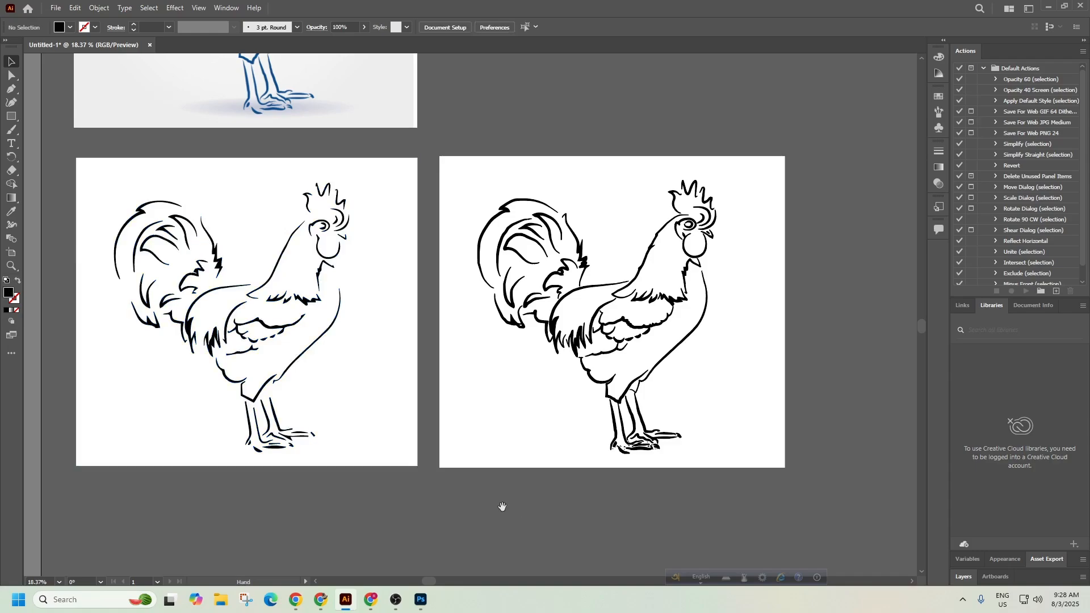
{"action": "left_click_drag", "start_coordinate": [502, 509], "coordinate": [546, 502]}
{"action": "mouse_move", "coordinate": [422, 386]}
{"action": "left_mouse_down"}
{"action": "mouse_move", "coordinate": [414, 393]}
{"action": "mouse_move", "coordinate": [419, 379]}
{"action": "left_mouse_up"}
{"action": "key", "text": "space"}
{"action": "left_click", "coordinate": [419, 318], "text": "ctrl"}
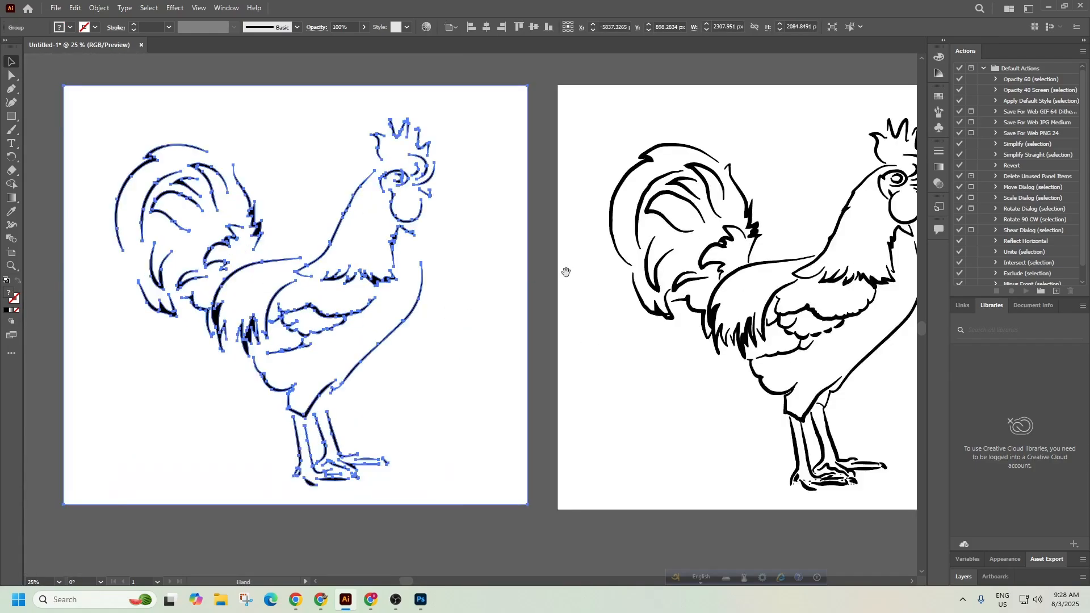
{"action": "left_click_drag", "start_coordinate": [646, 304], "coordinate": [585, 301]}
{"action": "left_click_drag", "start_coordinate": [642, 223], "coordinate": [524, 419]}
{"action": "left_click_drag", "start_coordinate": [706, 311], "coordinate": [578, 311]}
{"action": "left_click", "coordinate": [549, 296]}
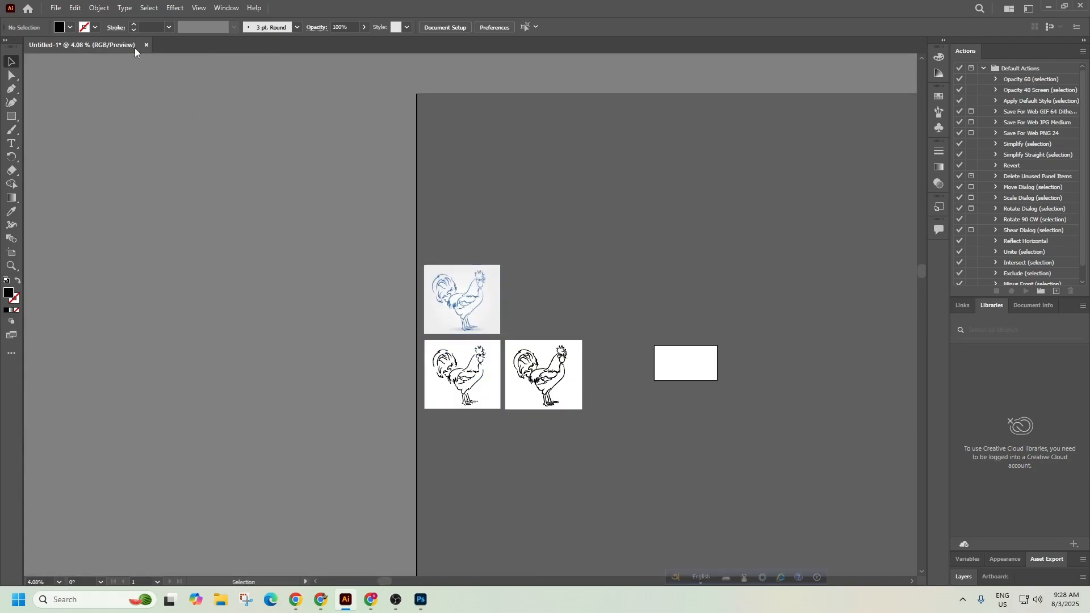
Place Hand-drawn-chicken-3-vector-14365.png and draw it out beside the blue original rooster.
{"action": "left_click", "coordinate": [55, 8]}
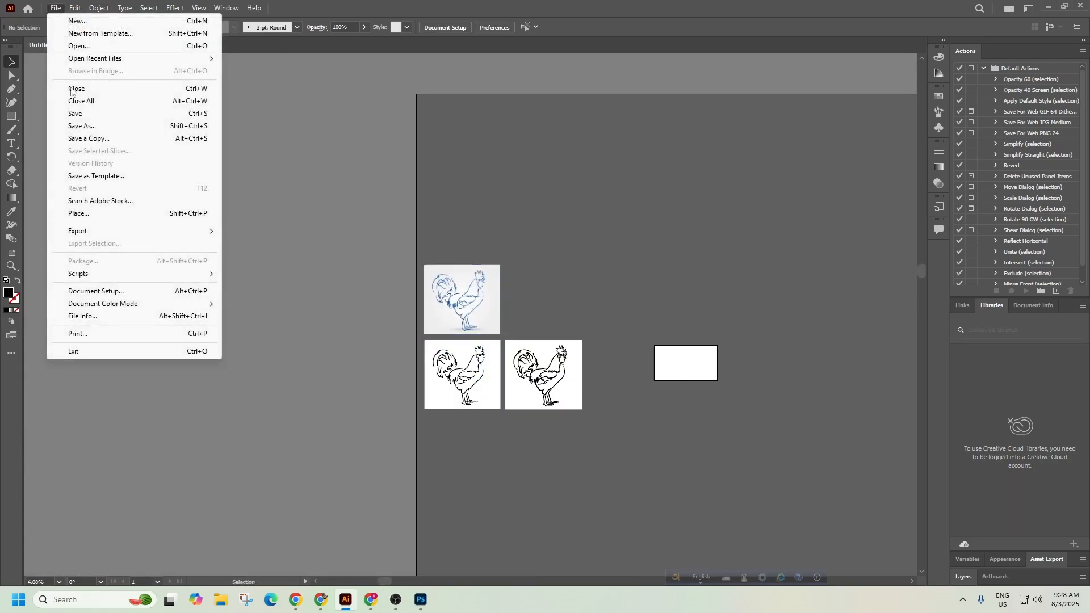
{"action": "left_click", "coordinate": [78, 214]}
{"action": "left_click", "coordinate": [193, 239]}
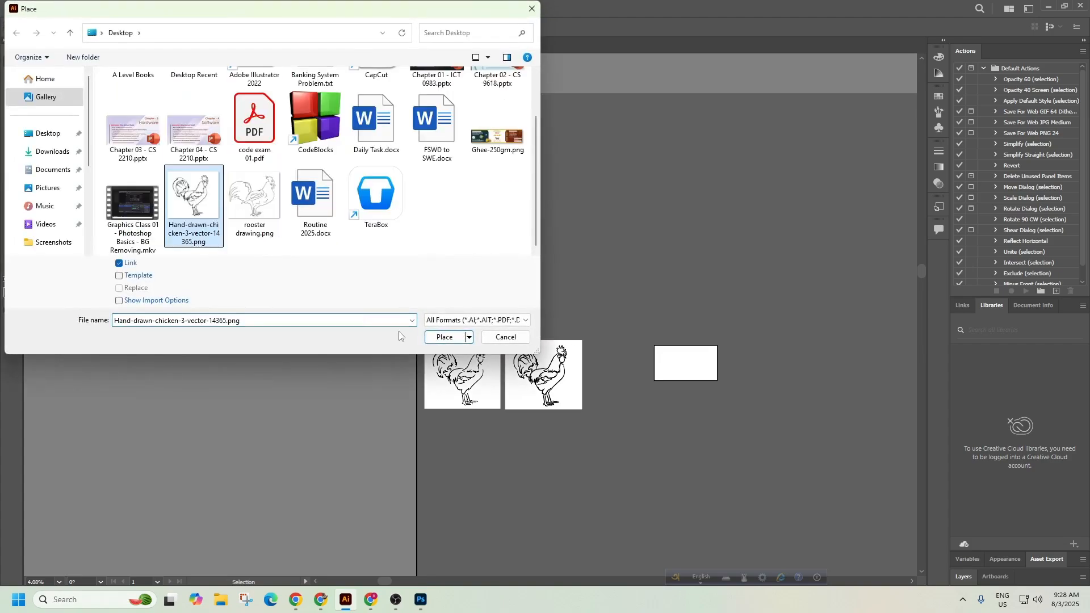
{"action": "left_click", "coordinate": [444, 338]}
{"action": "scroll", "coordinate": [536, 320], "scroll_direction": "up", "scroll_amount": 3}
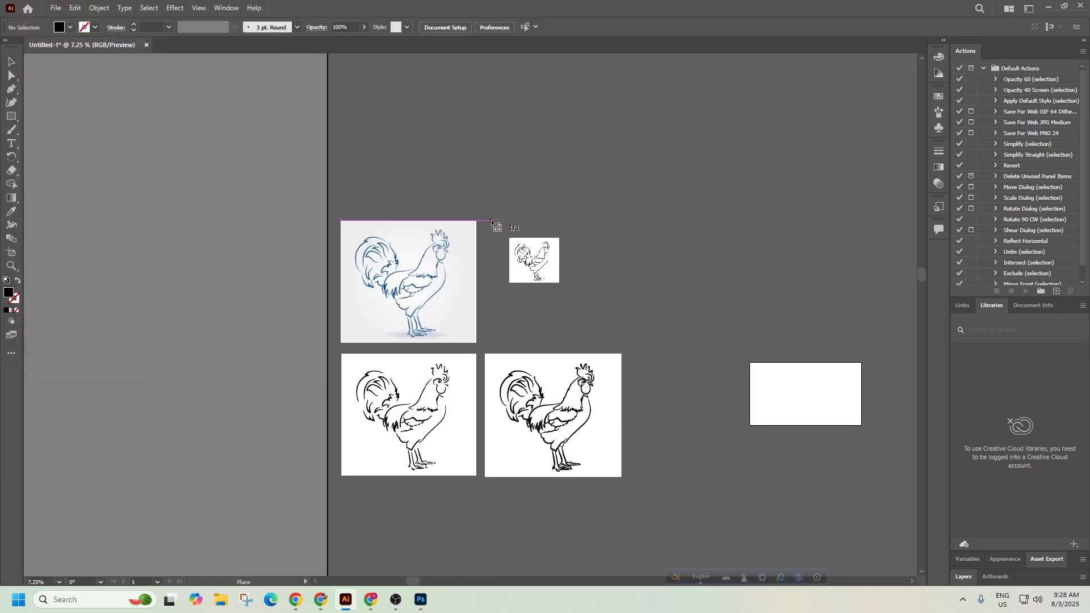
{"action": "left_click_drag", "start_coordinate": [492, 220], "coordinate": [626, 356]}
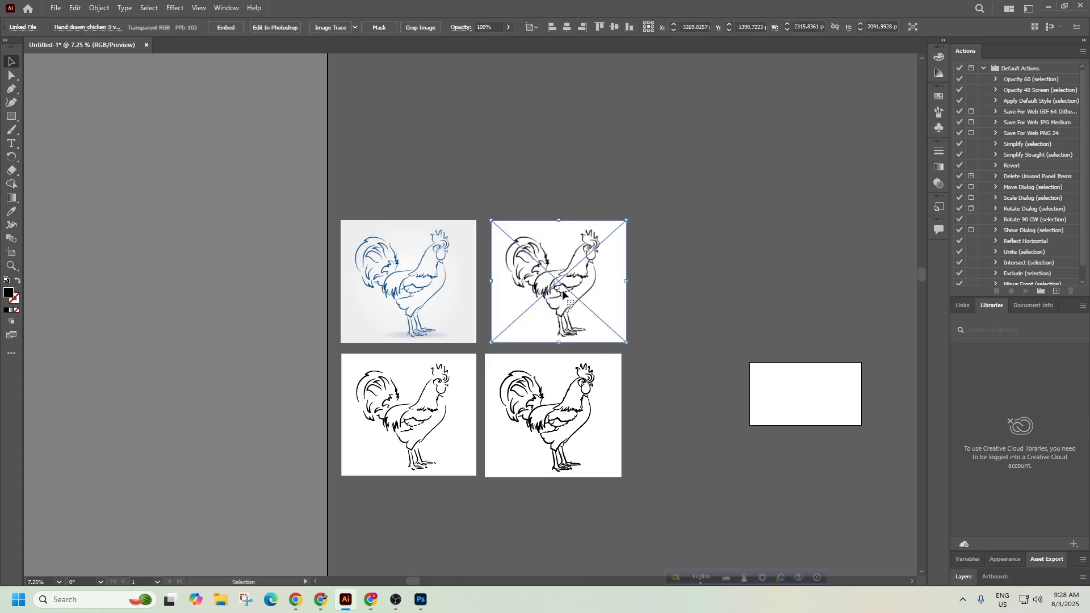
Nudge the new image into line and zoom to show all four roosters.
{"action": "left_click_drag", "start_coordinate": [563, 295], "coordinate": [560, 295]}
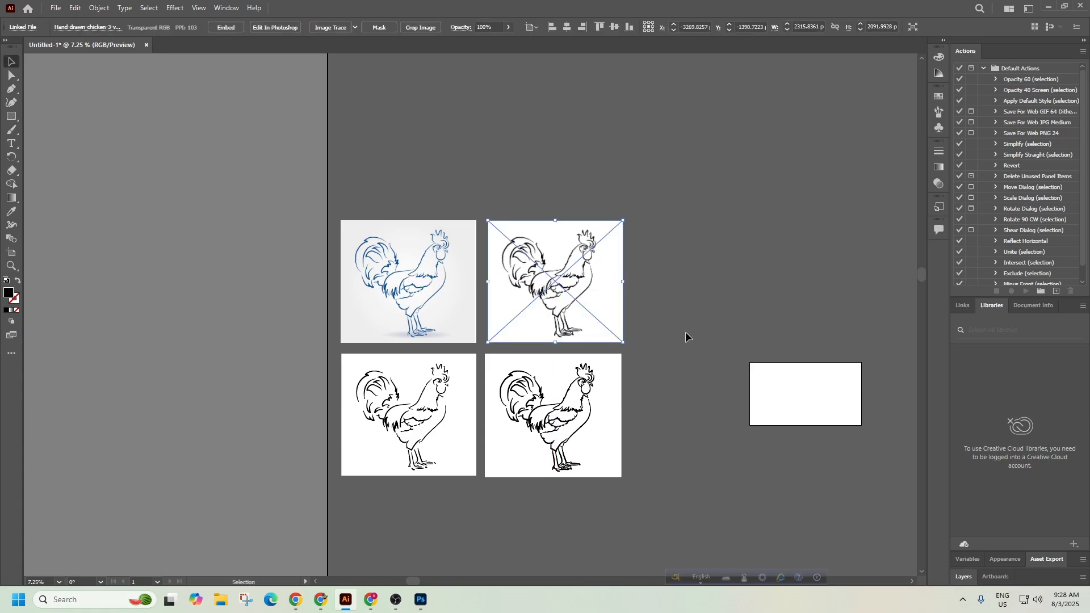
{"action": "left_click", "coordinate": [686, 332]}
{"action": "left_click_drag", "start_coordinate": [455, 411], "coordinate": [594, 272]}
{"action": "left_click_drag", "start_coordinate": [654, 337], "coordinate": [564, 377]}
{"action": "left_click", "coordinate": [447, 212]}
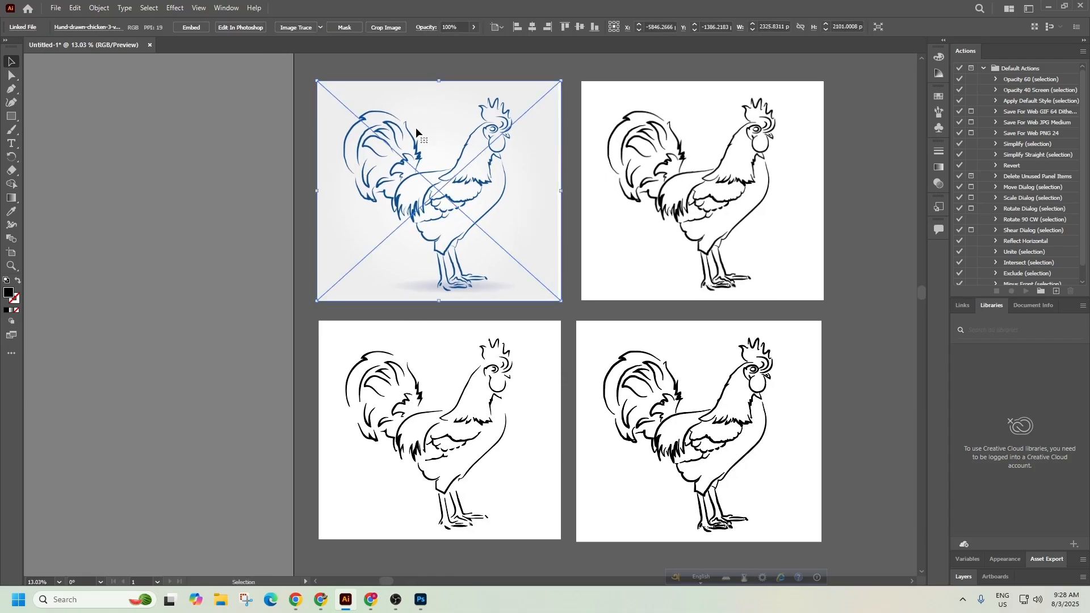
Select the original, cleaned and traced roosters in turn to compare them.
{"action": "left_click", "coordinate": [449, 375]}
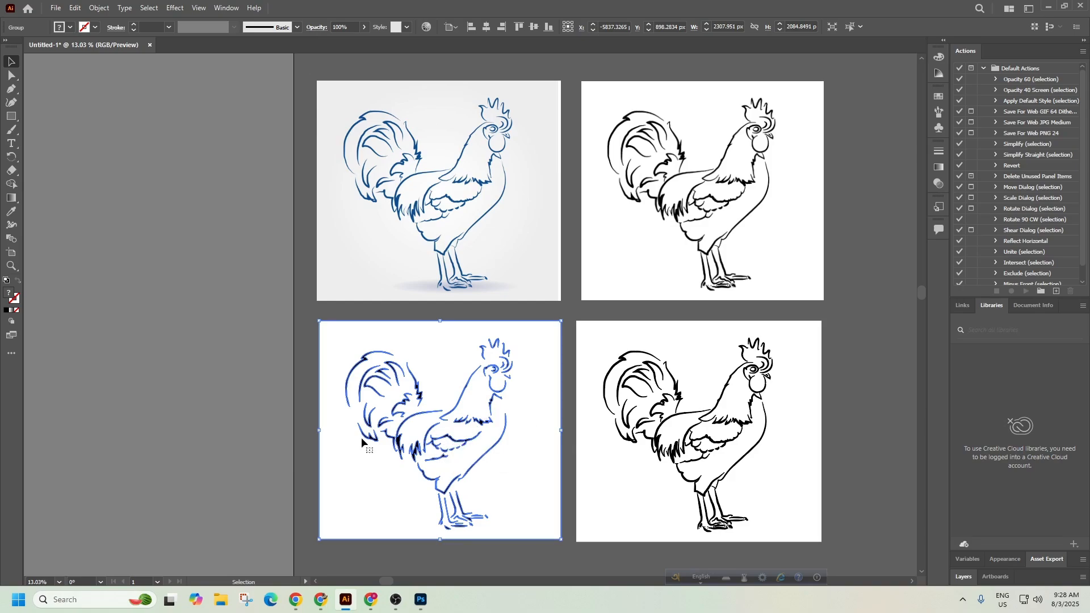
{"action": "left_click", "coordinate": [809, 163]}
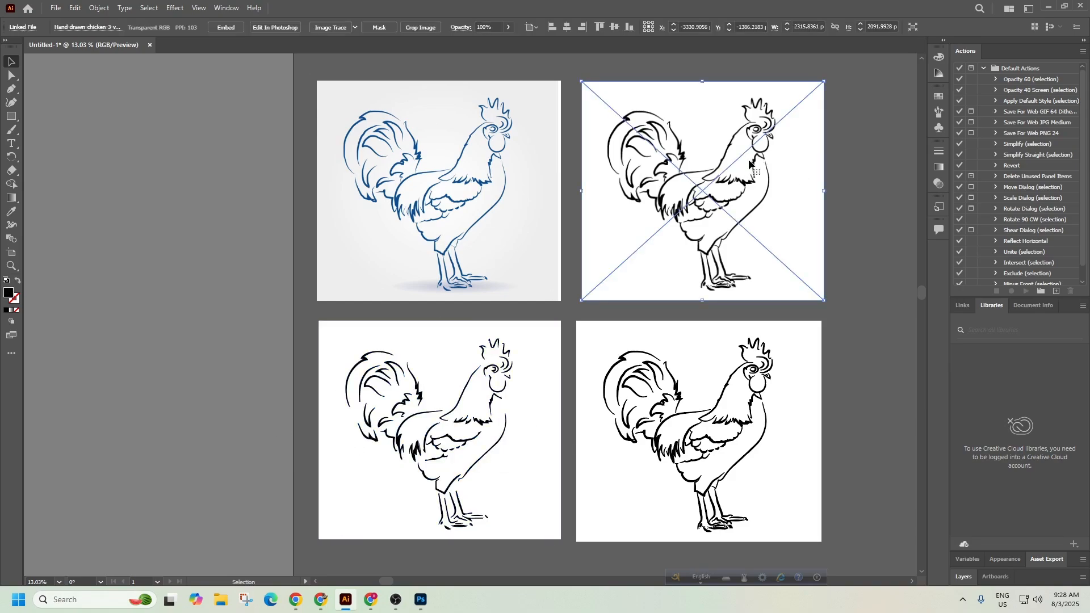
{"action": "left_click", "coordinate": [525, 172]}
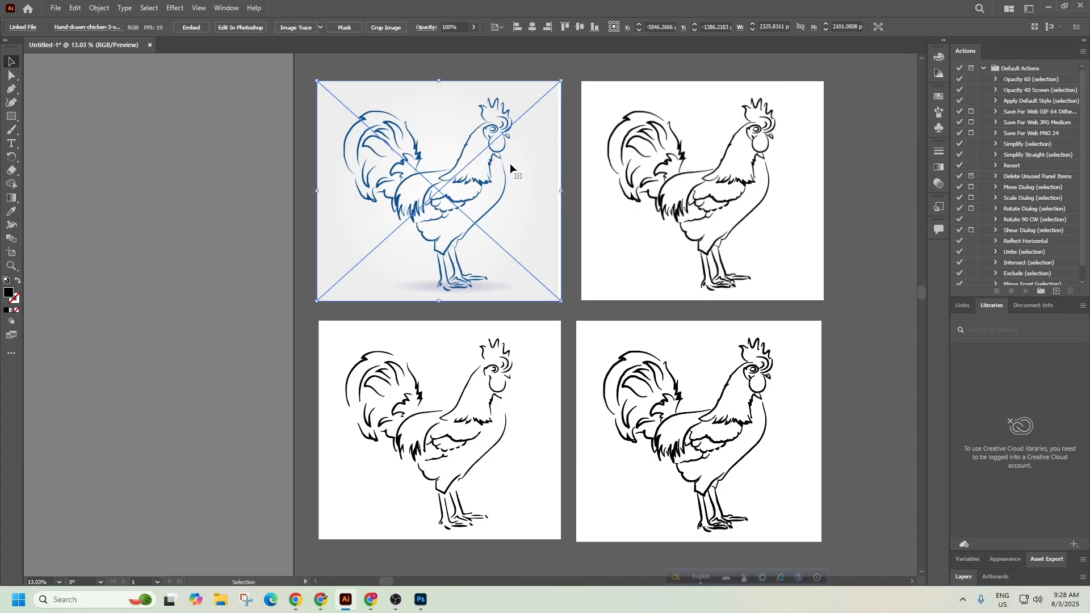
{"action": "left_click", "coordinate": [711, 190]}
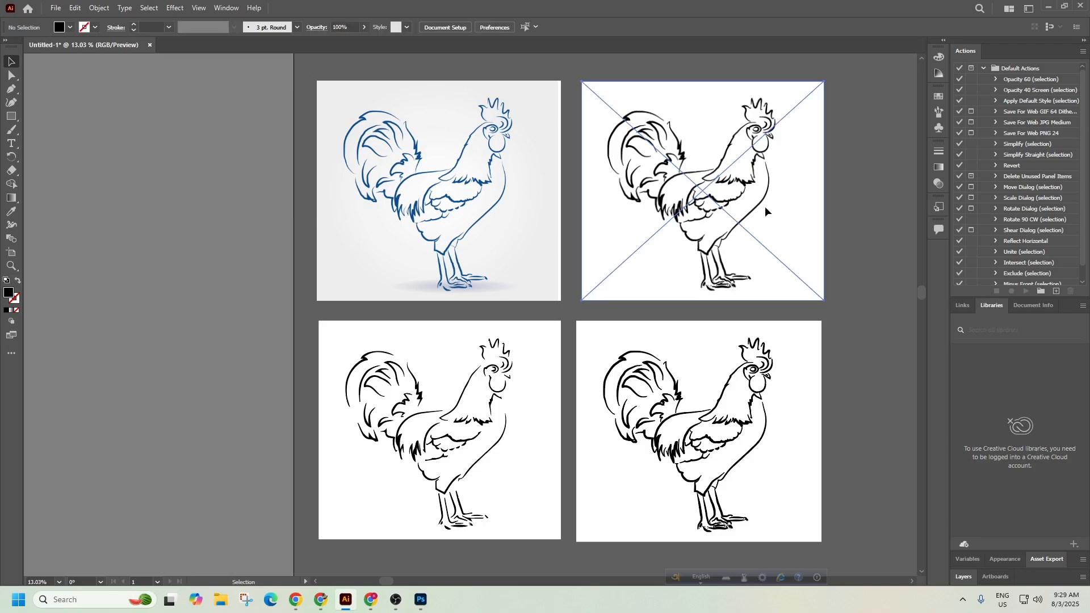
{"action": "left_click", "coordinate": [712, 418]}
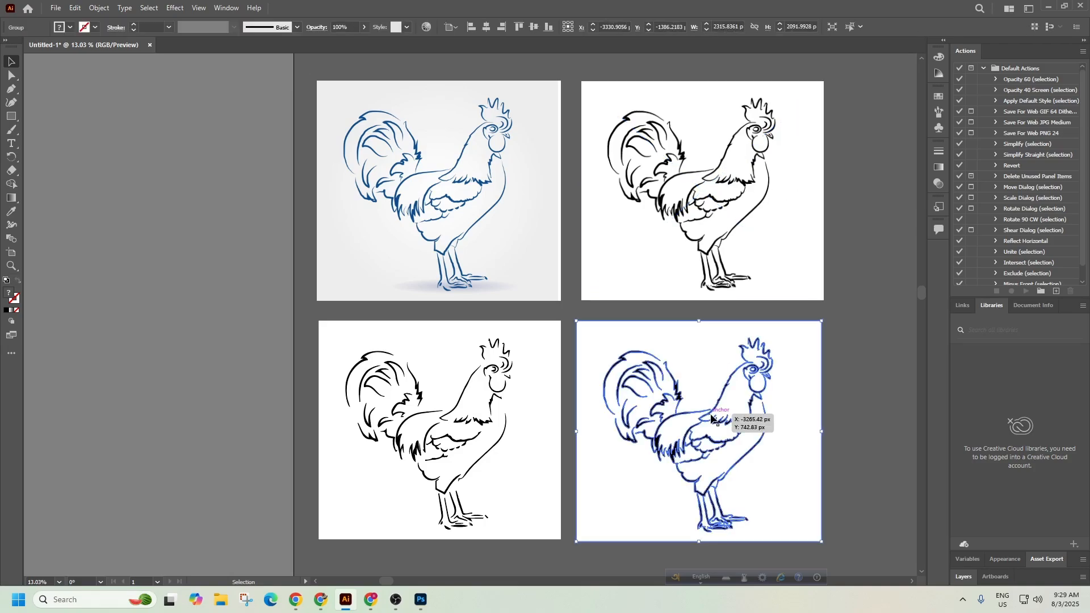
{"action": "left_click", "coordinate": [864, 400]}
{"action": "left_click", "coordinate": [735, 268]}
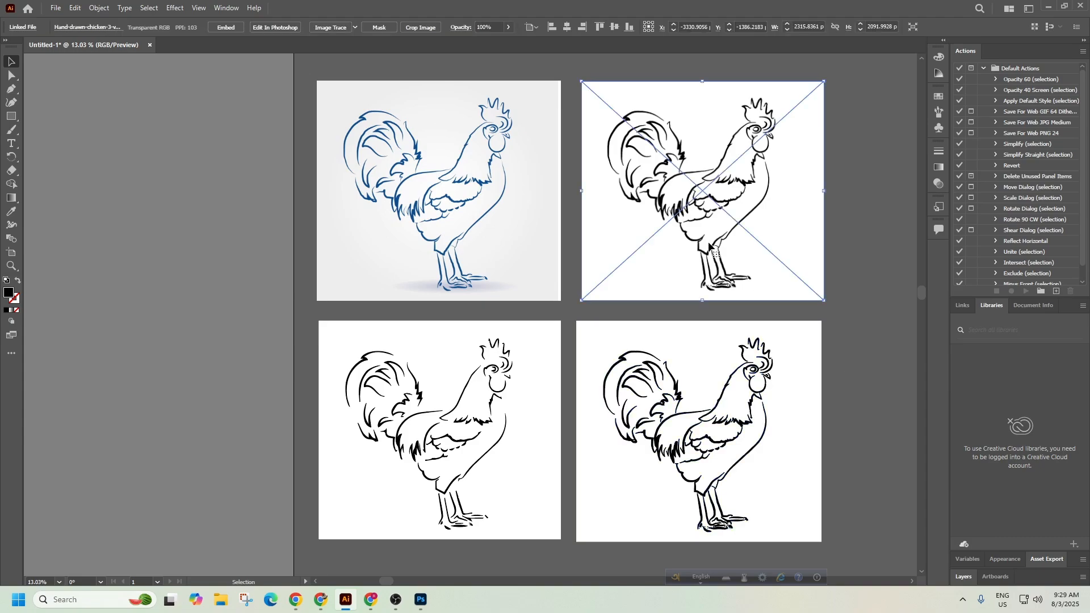
{"action": "left_click", "coordinate": [729, 434]}
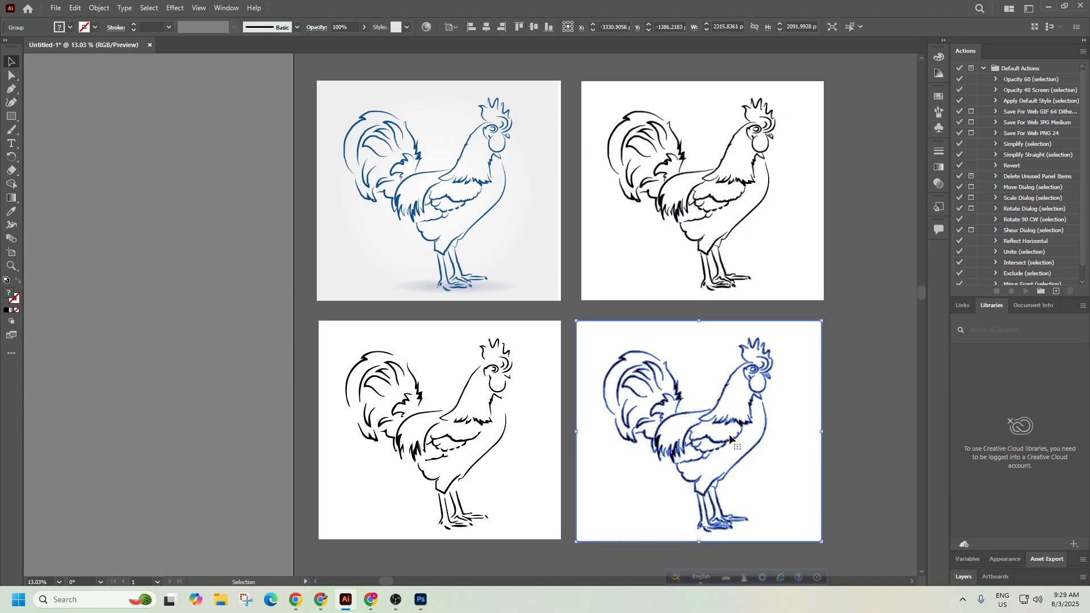
{"action": "left_click", "coordinate": [849, 464]}
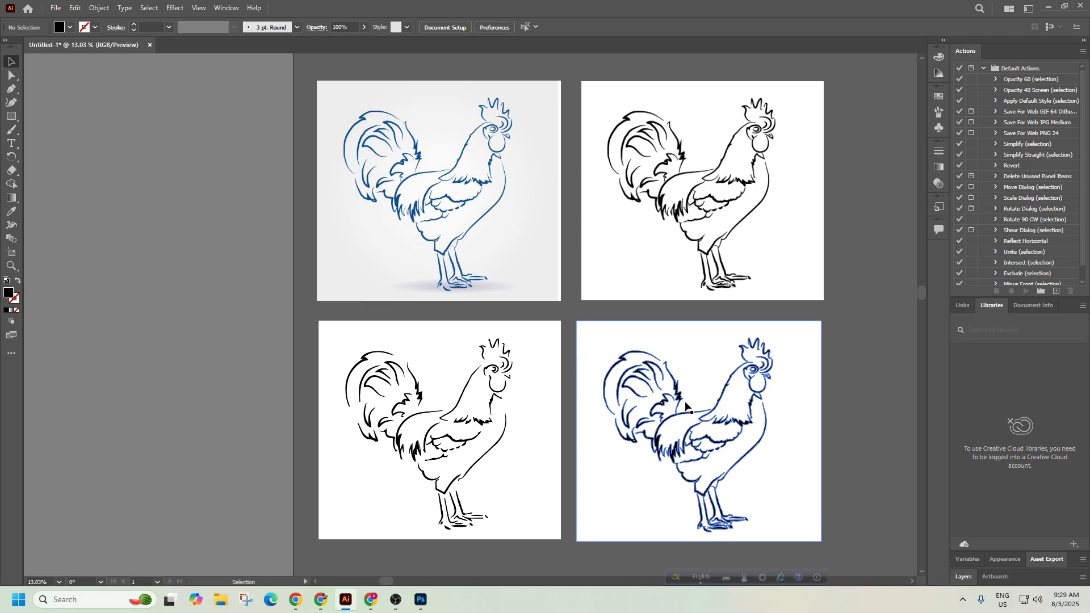
Shift the original and cleaned images far left and try moving the traced pair left too.
{"action": "left_click", "coordinate": [651, 181]}
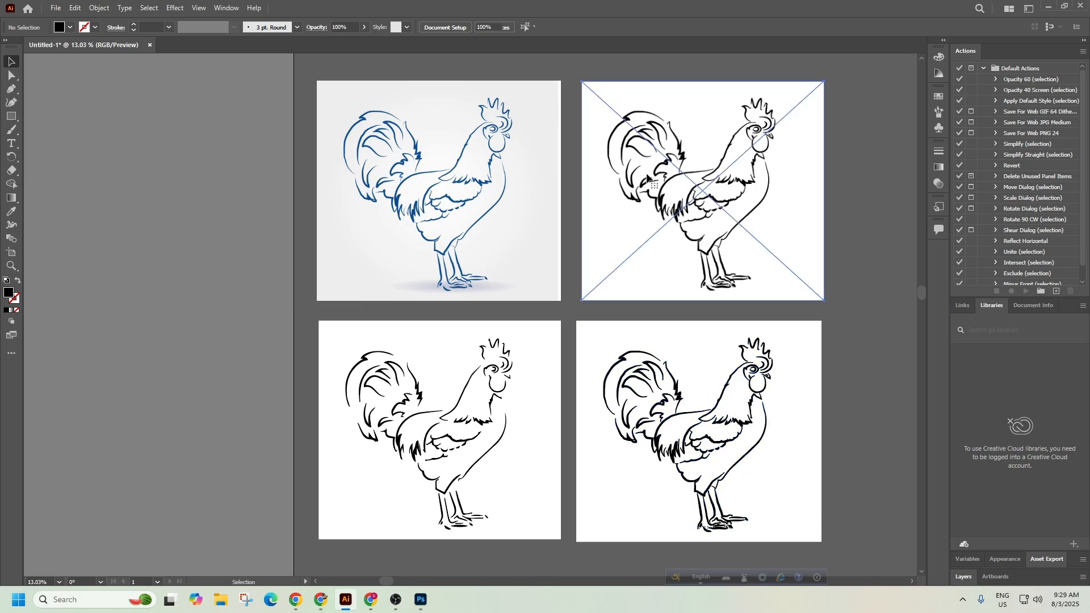
{"action": "left_click_drag", "start_coordinate": [705, 207], "coordinate": [548, 197]}
{"action": "left_click_drag", "start_coordinate": [552, 155], "coordinate": [396, 211]}
{"action": "left_click_drag", "start_coordinate": [758, 400], "coordinate": [629, 283]}
{"action": "left_click_drag", "start_coordinate": [694, 289], "coordinate": [364, 294]}
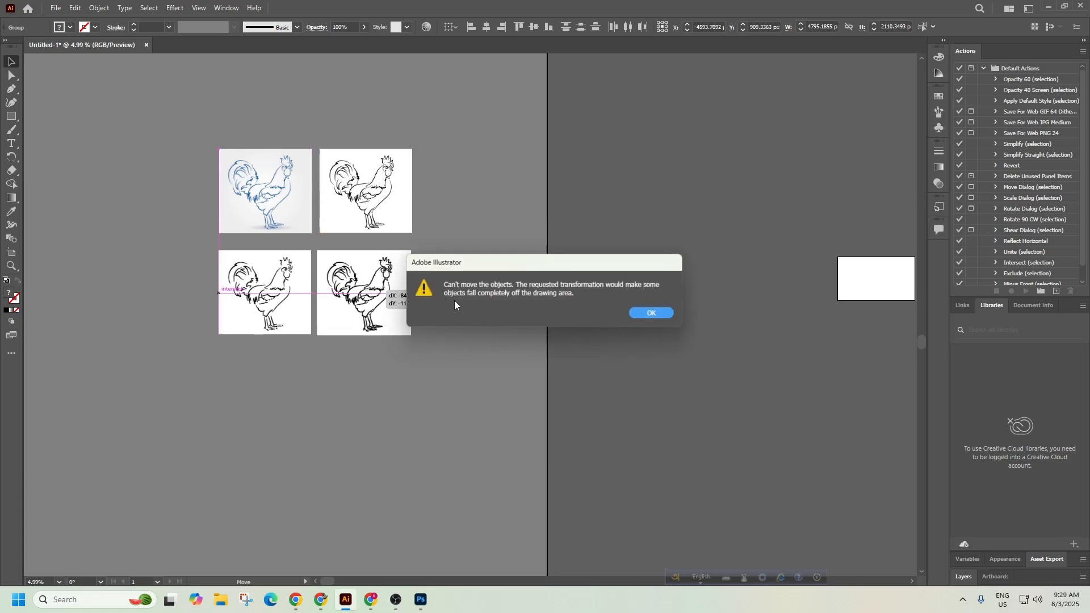
Dismiss the off-canvas alert and retry moving the traced roosters left, which triggers it again.
{"action": "left_click", "coordinate": [642, 311]}
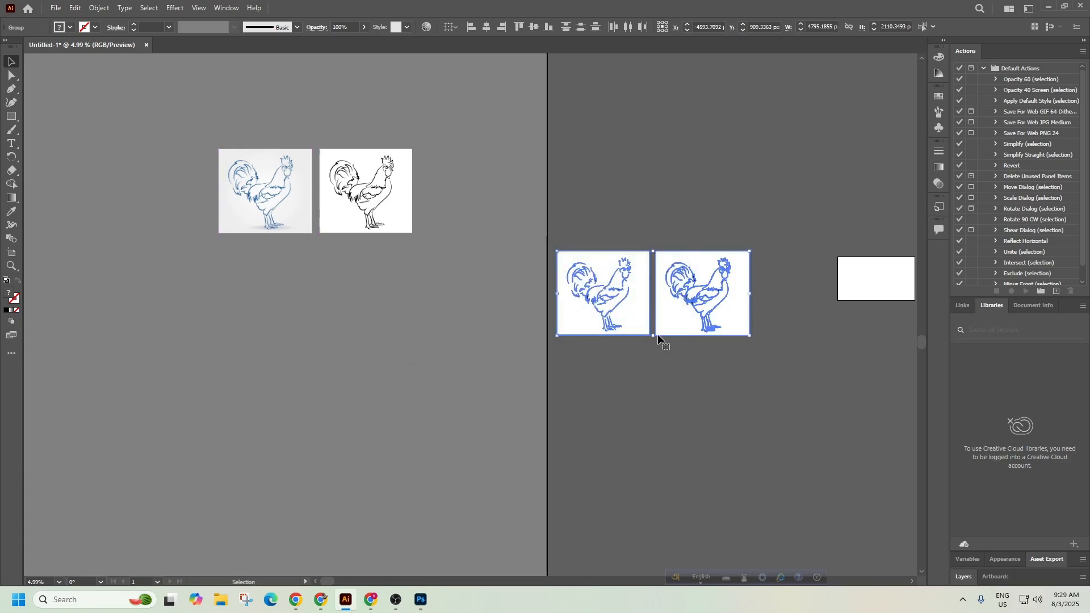
{"action": "left_click", "coordinate": [658, 338]}
{"action": "key", "text": "space"}
{"action": "left_click_drag", "start_coordinate": [566, 264], "coordinate": [385, 296]}
{"action": "left_click_drag", "start_coordinate": [601, 407], "coordinate": [388, 280]}
{"action": "left_click_drag", "start_coordinate": [511, 348], "coordinate": [326, 354]}
{"action": "left_click", "coordinate": [653, 314]}
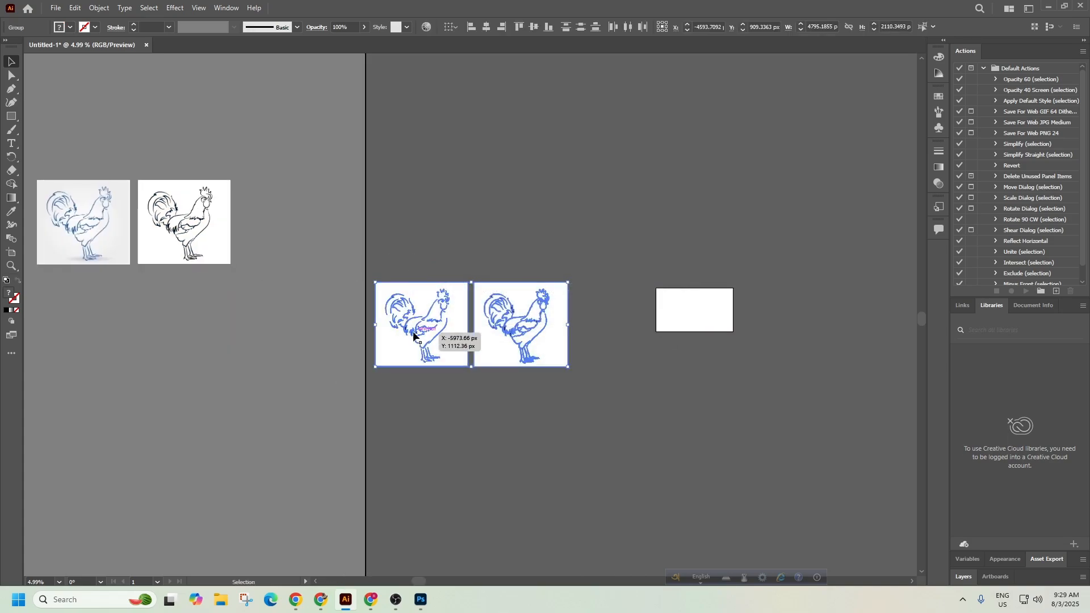
Centre the artboard and move the original and cleaned images to its top-left edge.
{"action": "scroll", "coordinate": [624, 380], "scroll_direction": "down", "scroll_amount": 2}
{"action": "key", "text": "space"}
{"action": "left_click_drag", "start_coordinate": [705, 334], "coordinate": [558, 290]}
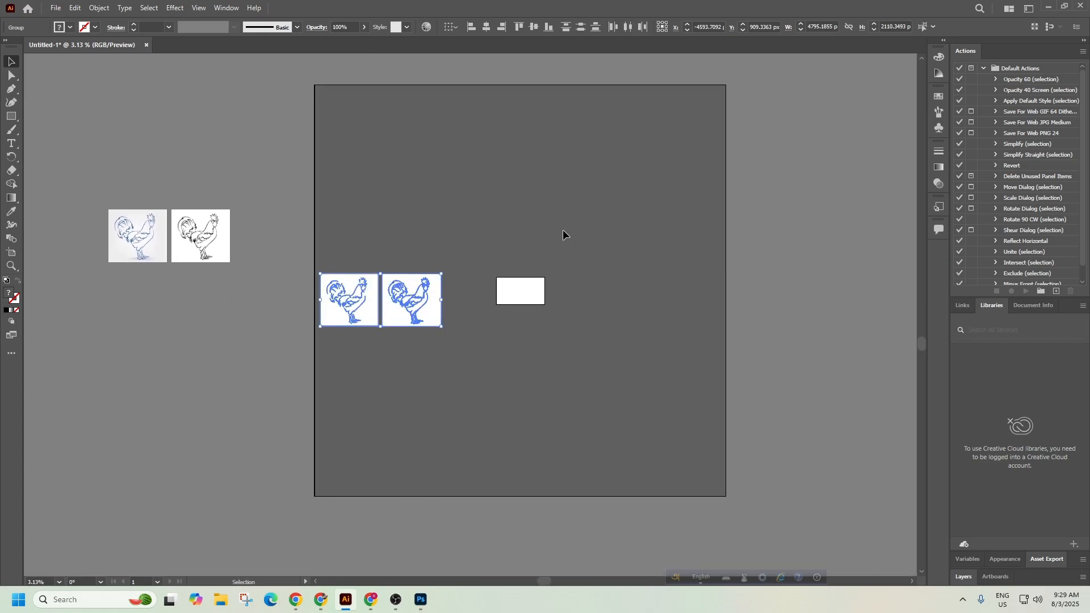
{"action": "left_click", "coordinate": [320, 100]}
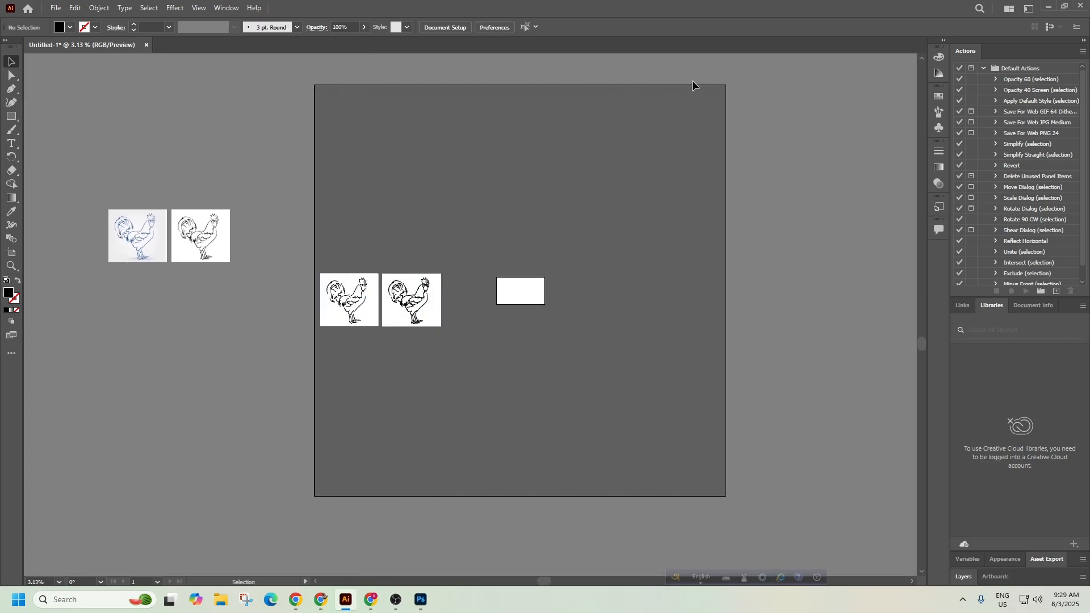
{"action": "left_click_drag", "start_coordinate": [710, 89], "coordinate": [752, 367]}
{"action": "left_click_drag", "start_coordinate": [618, 509], "coordinate": [618, 509]}
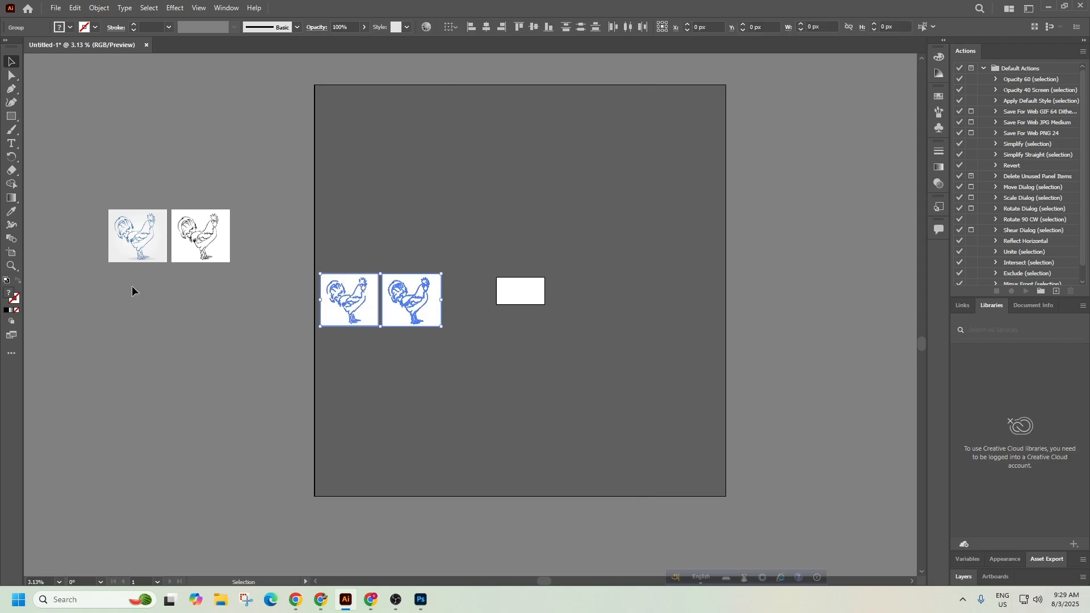
{"action": "left_click_drag", "start_coordinate": [206, 278], "coordinate": [300, 127]}
Move the two traced roosters up to the artboard top, in one row with the images.
{"action": "left_click_drag", "start_coordinate": [466, 351], "coordinate": [312, 257]}
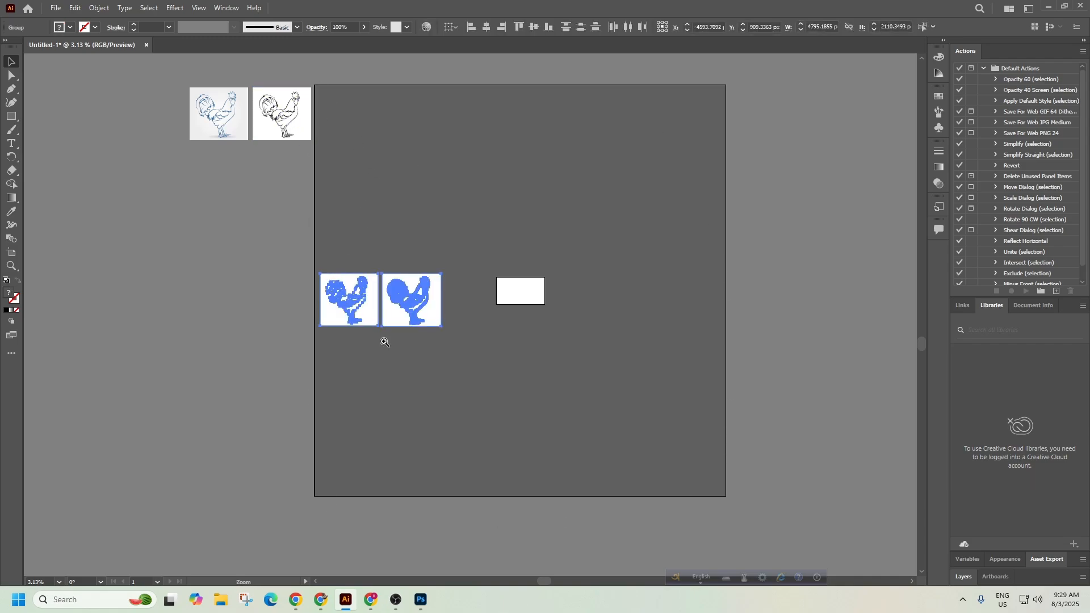
{"action": "mouse_move", "coordinate": [383, 340]}
{"action": "left_mouse_down"}
{"action": "mouse_move", "coordinate": [518, 244]}
{"action": "mouse_move", "coordinate": [553, 399]}
{"action": "left_mouse_up"}
{"action": "left_click_drag", "start_coordinate": [470, 454], "coordinate": [485, 123]}
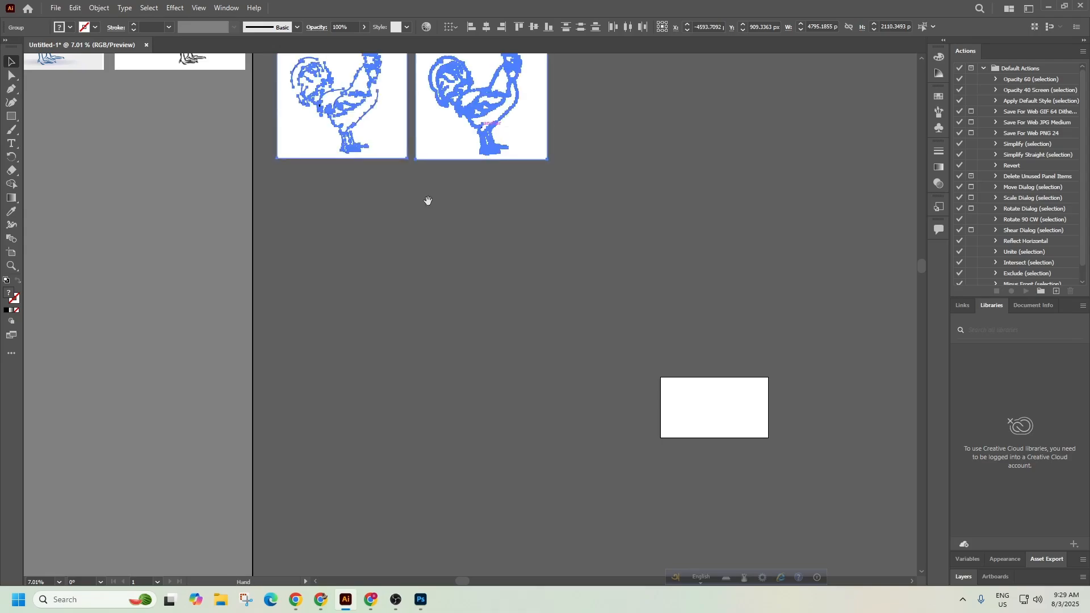
{"action": "scroll", "coordinate": [426, 202], "scroll_direction": "up", "scroll_amount": 5}
{"action": "left_click_drag", "start_coordinate": [470, 467], "coordinate": [452, 378]}
{"action": "left_click", "coordinate": [486, 405]}
{"action": "left_click_drag", "start_coordinate": [258, 385], "coordinate": [368, 364]}
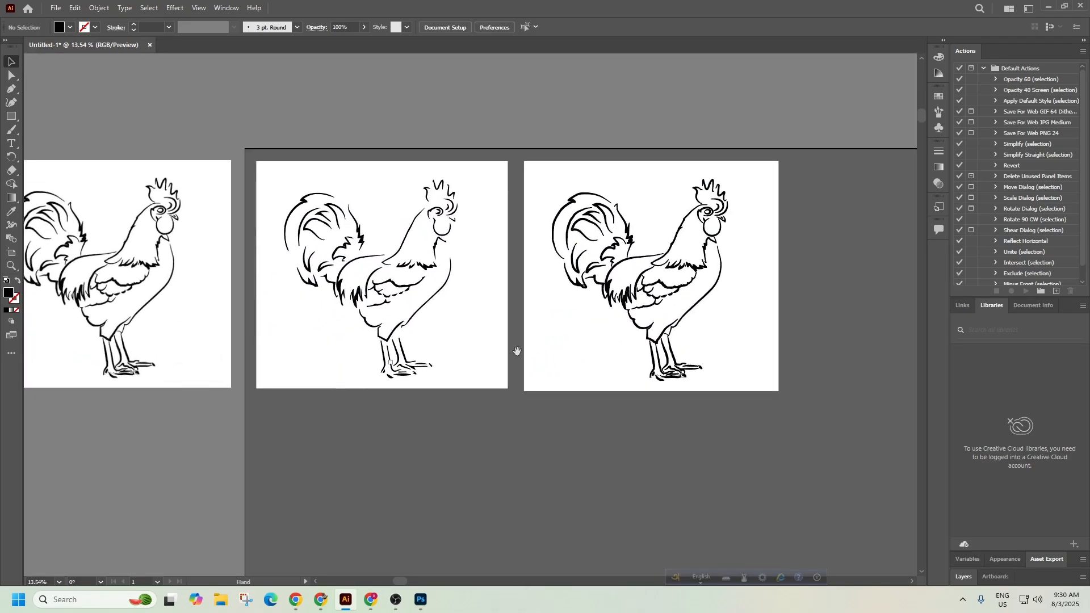
{"action": "left_click_drag", "start_coordinate": [537, 347], "coordinate": [459, 382]}
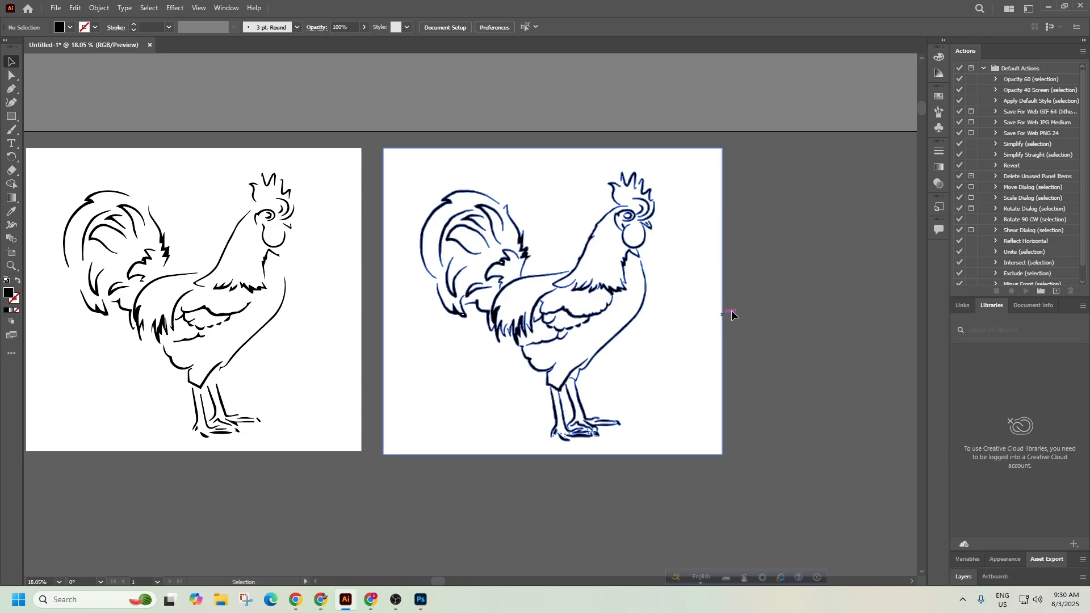
{"action": "left_click", "coordinate": [654, 301]}
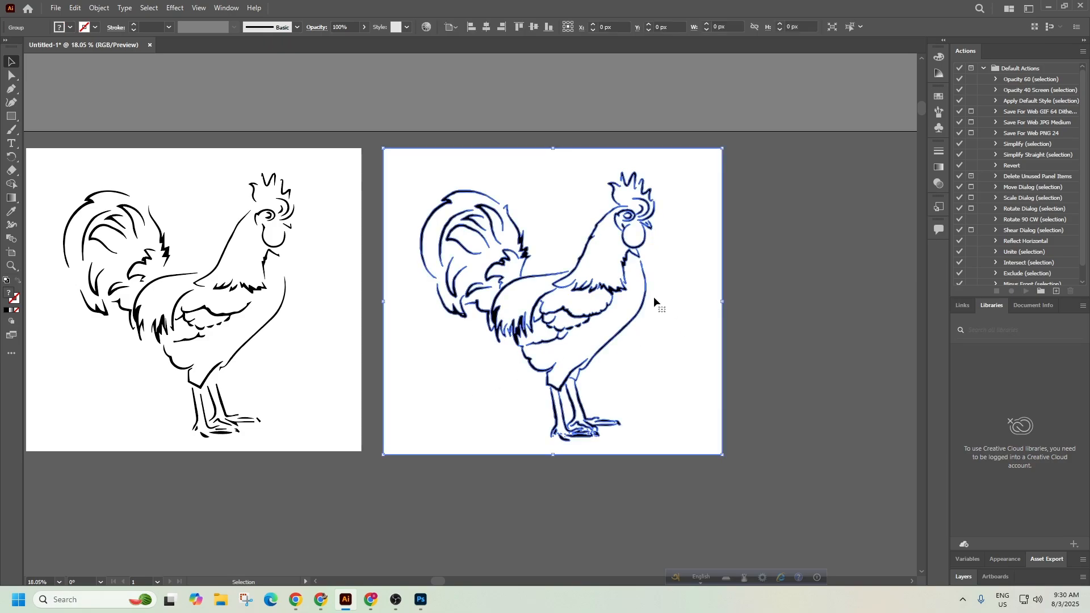
{"action": "left_click", "coordinate": [737, 292]}
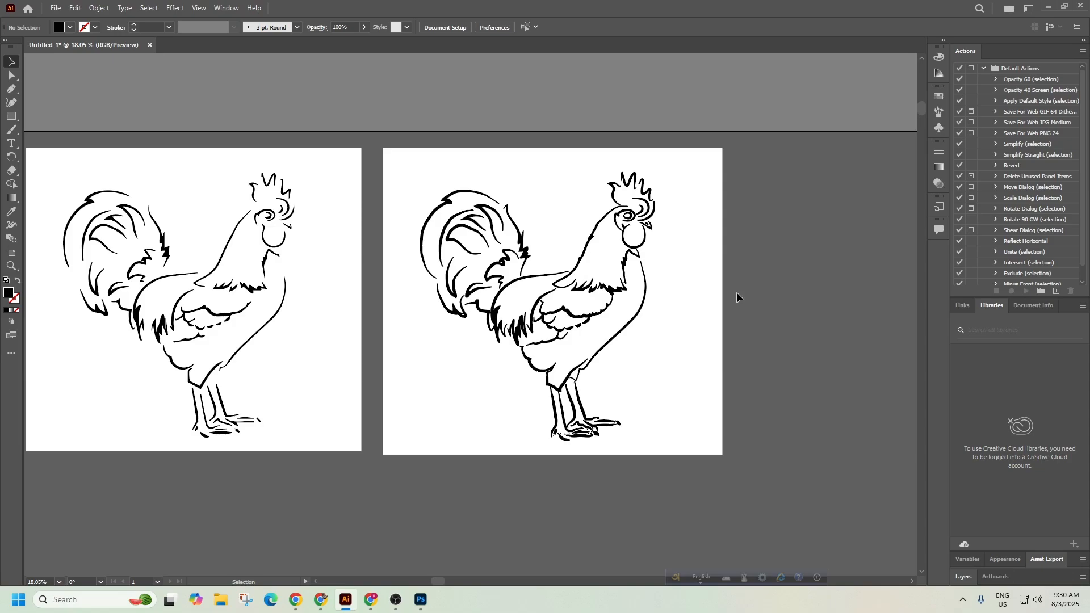
{"action": "scroll", "coordinate": [610, 346], "scroll_direction": "down", "scroll_amount": 2}
{"action": "left_click_drag", "start_coordinate": [543, 330], "coordinate": [384, 262]}
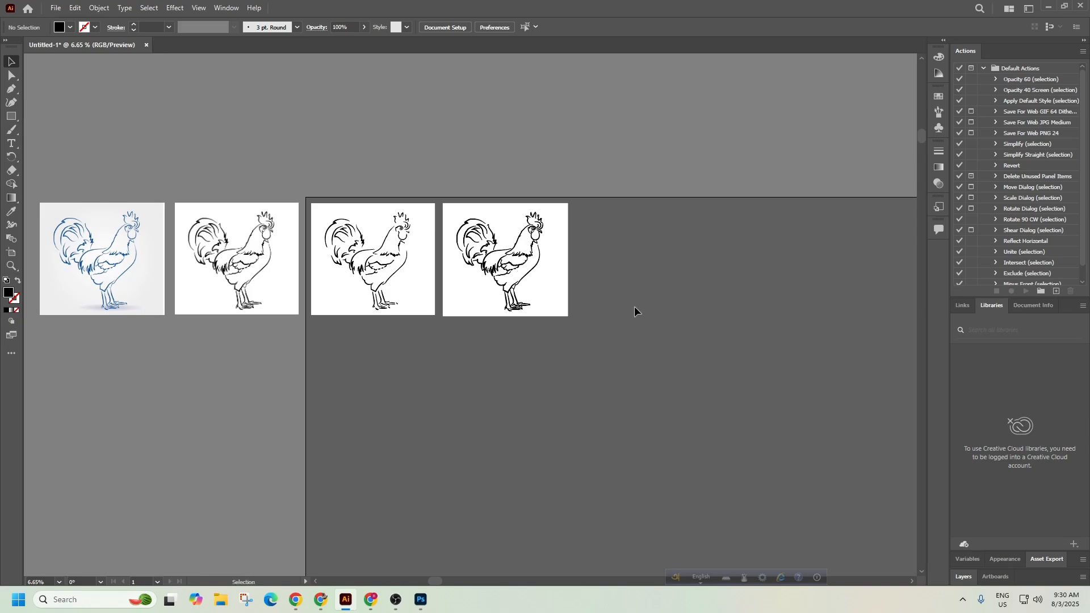
{"action": "left_click_drag", "start_coordinate": [712, 310], "coordinate": [613, 301]}
{"action": "left_click_drag", "start_coordinate": [720, 347], "coordinate": [520, 288]}
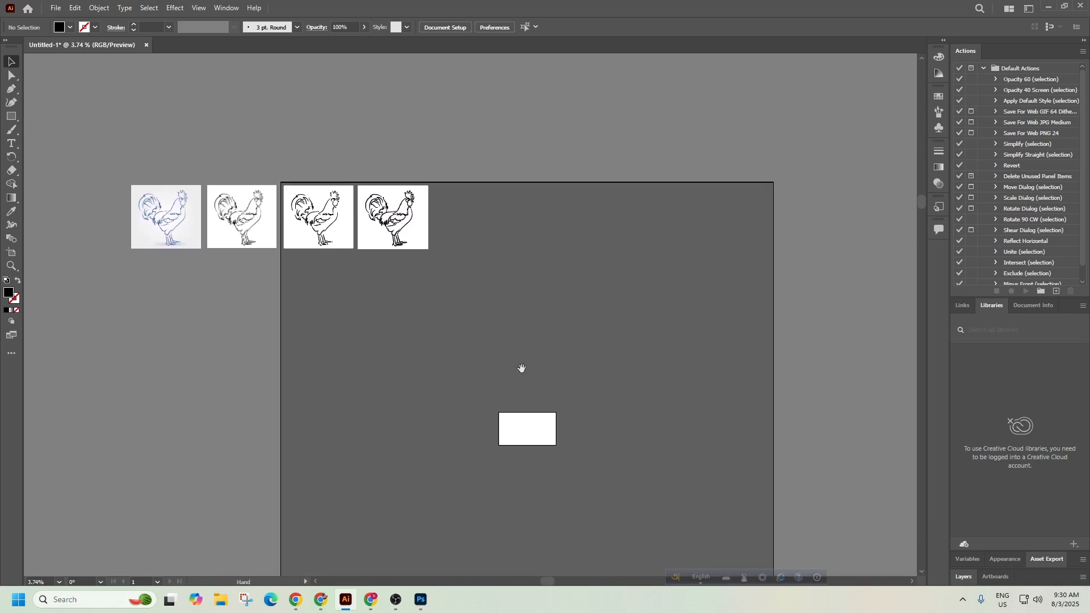
Highlight 'freehand drawing' and 'Bezier curves' in the Cambridge syllabus PDF, then go back to The Bézier Game.
{"action": "left_click", "coordinate": [323, 603]}
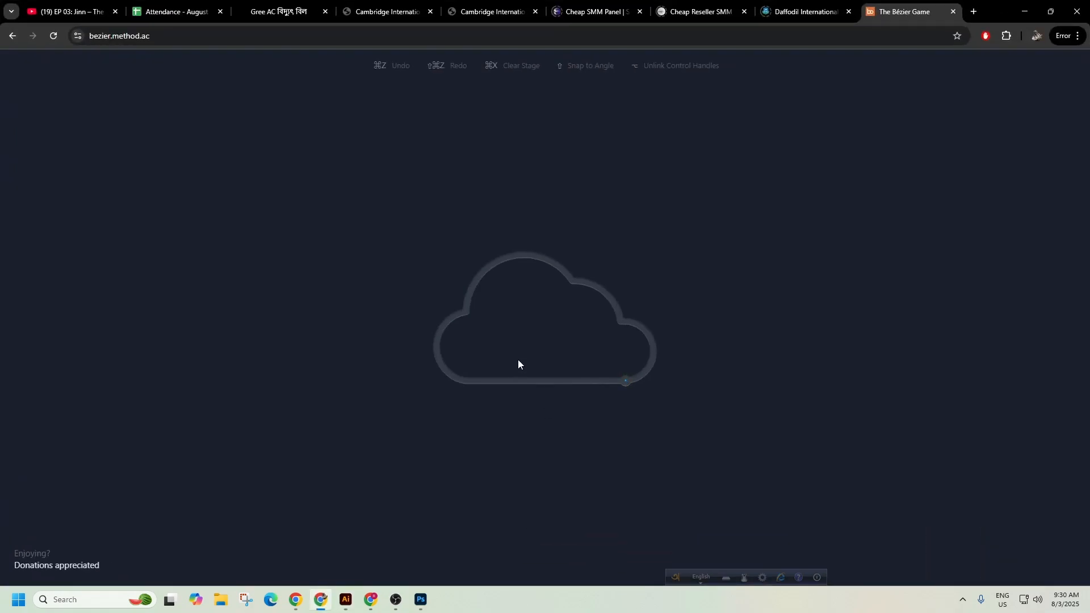
{"action": "left_click", "coordinate": [397, 11]}
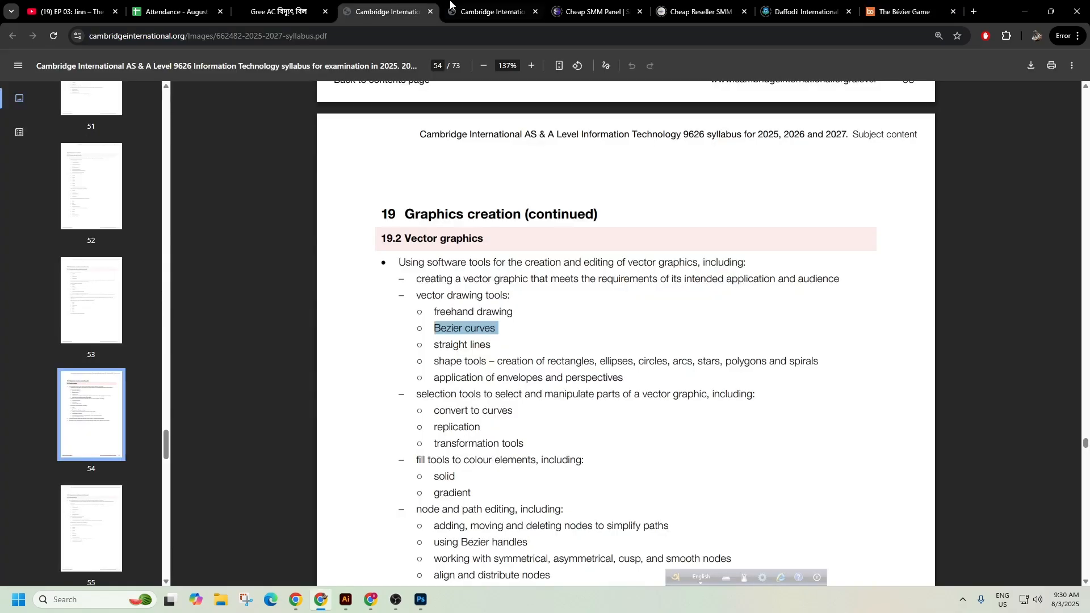
{"action": "left_click", "coordinate": [489, 12]}
{"action": "left_click", "coordinate": [398, 12]}
{"action": "left_click_drag", "start_coordinate": [514, 312], "coordinate": [439, 322]}
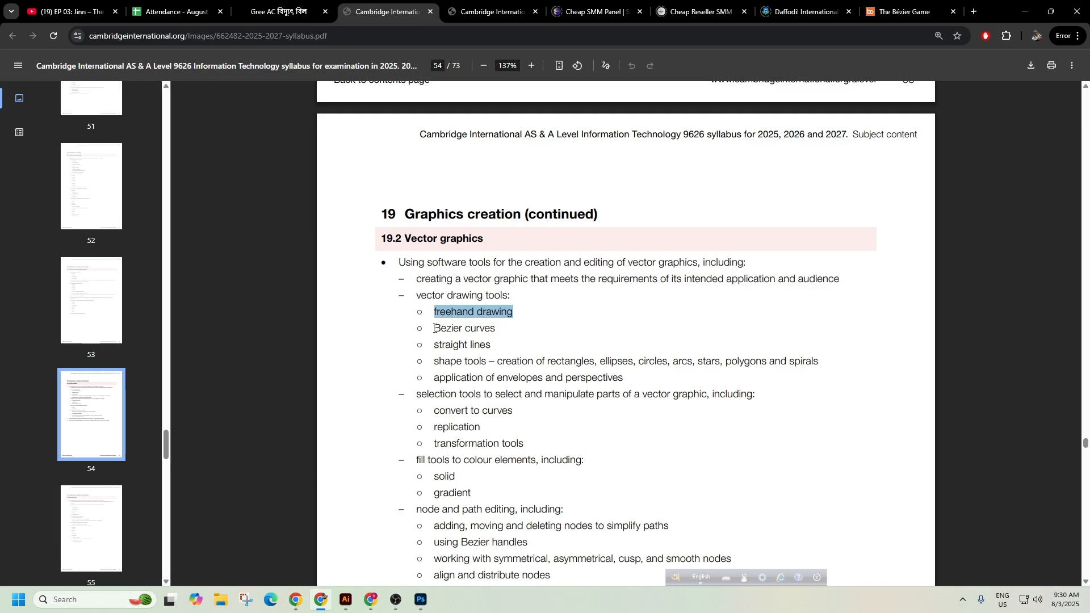
{"action": "left_click_drag", "start_coordinate": [434, 328], "coordinate": [494, 329]}
{"action": "left_click", "coordinate": [905, 12]}
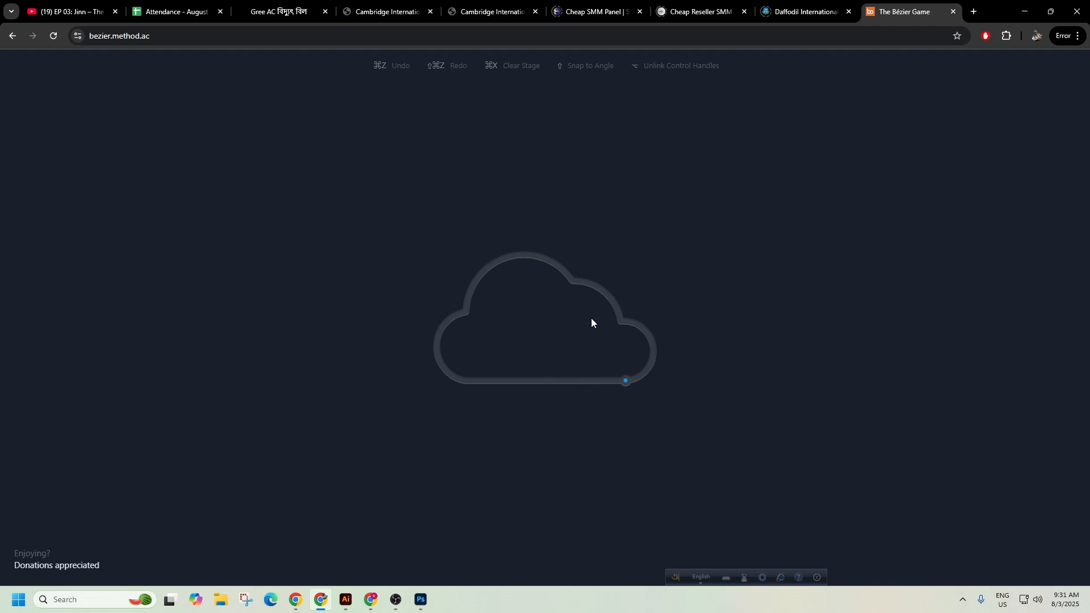
Pan and zoom in on the empty canvas left of the artboard, with the Pen tool ready.
{"action": "left_click", "coordinate": [345, 599]}
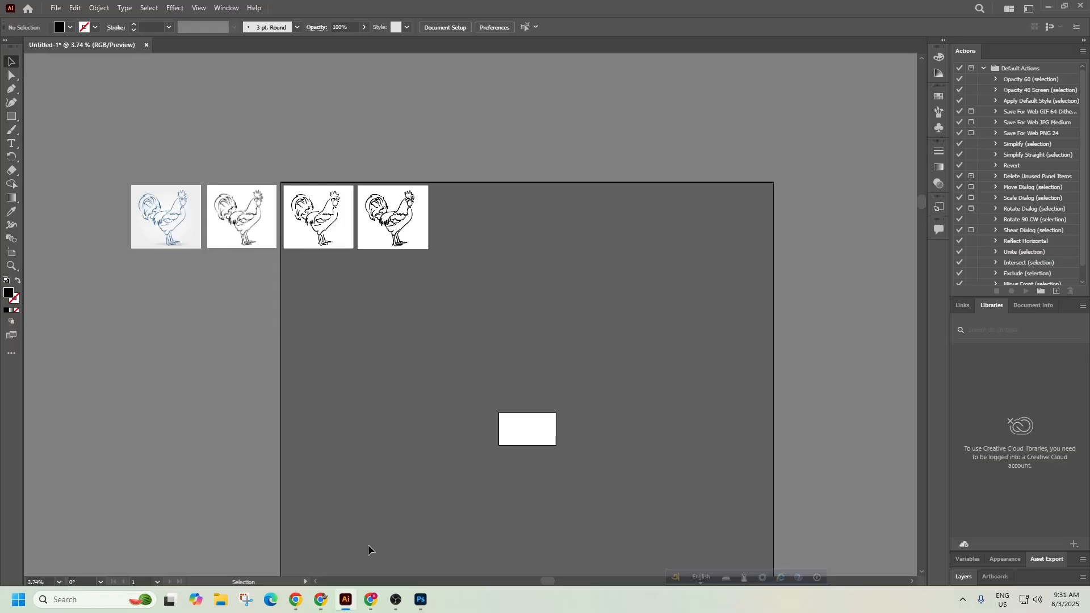
{"action": "left_click_drag", "start_coordinate": [209, 373], "coordinate": [397, 321]}
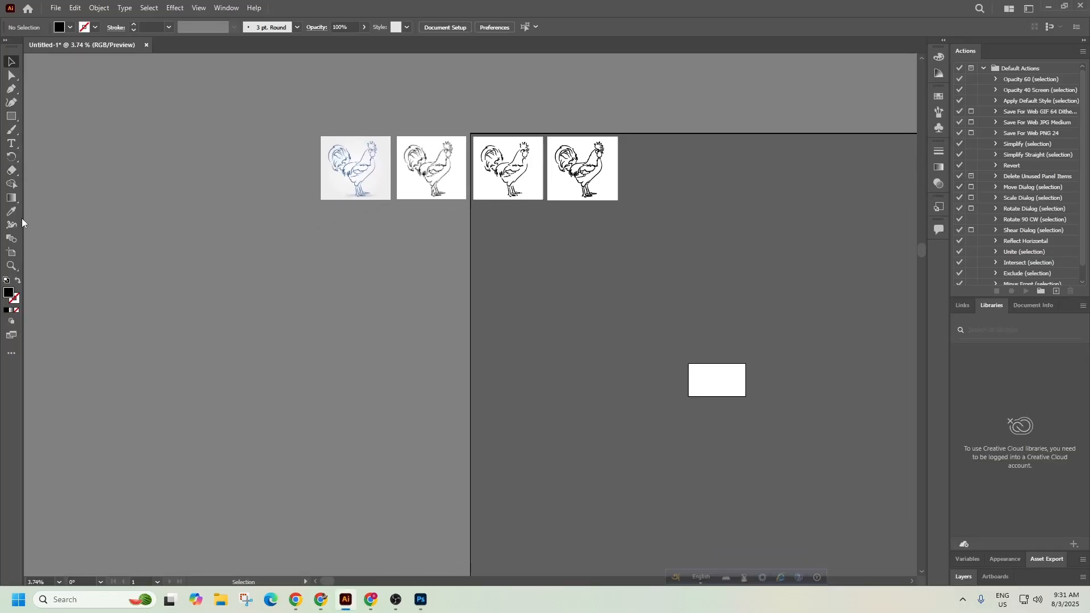
{"action": "left_click", "coordinate": [10, 92]}
{"action": "scroll", "coordinate": [535, 291], "scroll_direction": "up", "scroll_amount": 3}
{"action": "left_click_drag", "start_coordinate": [534, 290], "coordinate": [253, 297]}
{"action": "left_click_drag", "start_coordinate": [591, 434], "coordinate": [253, 464]}
{"action": "left_click_drag", "start_coordinate": [228, 285], "coordinate": [465, 251]}
{"action": "left_click_drag", "start_coordinate": [356, 478], "coordinate": [856, 125]}
Draw a trial curved Pen path beside the artboard, then undo it back to the first anchor.
{"action": "left_click", "coordinate": [158, 312]}
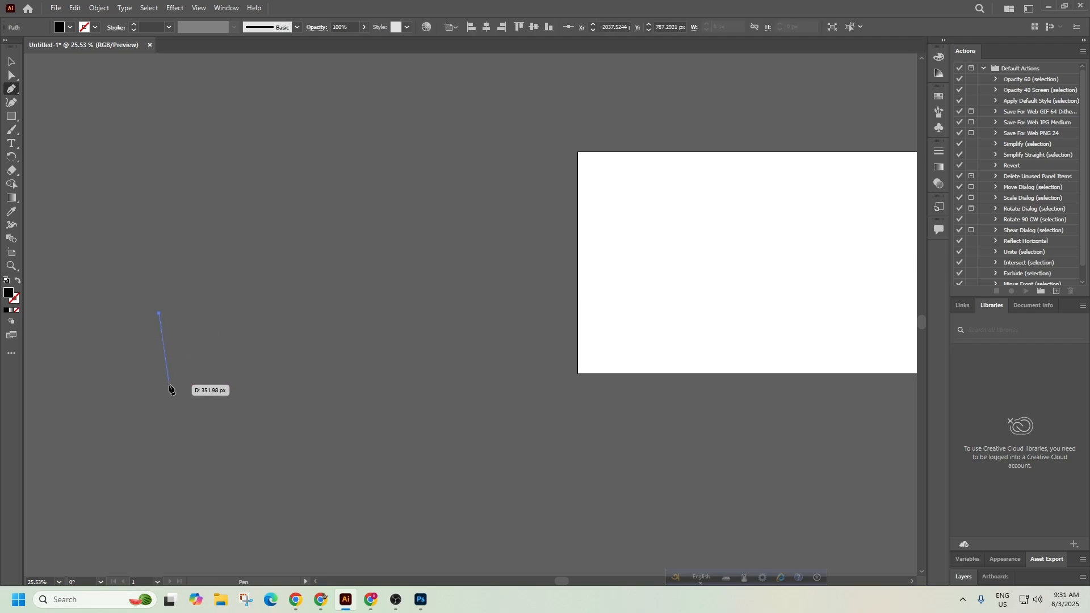
{"action": "left_click_drag", "start_coordinate": [276, 237], "coordinate": [363, 277]}
{"action": "left_click_drag", "start_coordinate": [276, 238], "coordinate": [284, 296]}
{"action": "key", "text": "ctrl+z"}
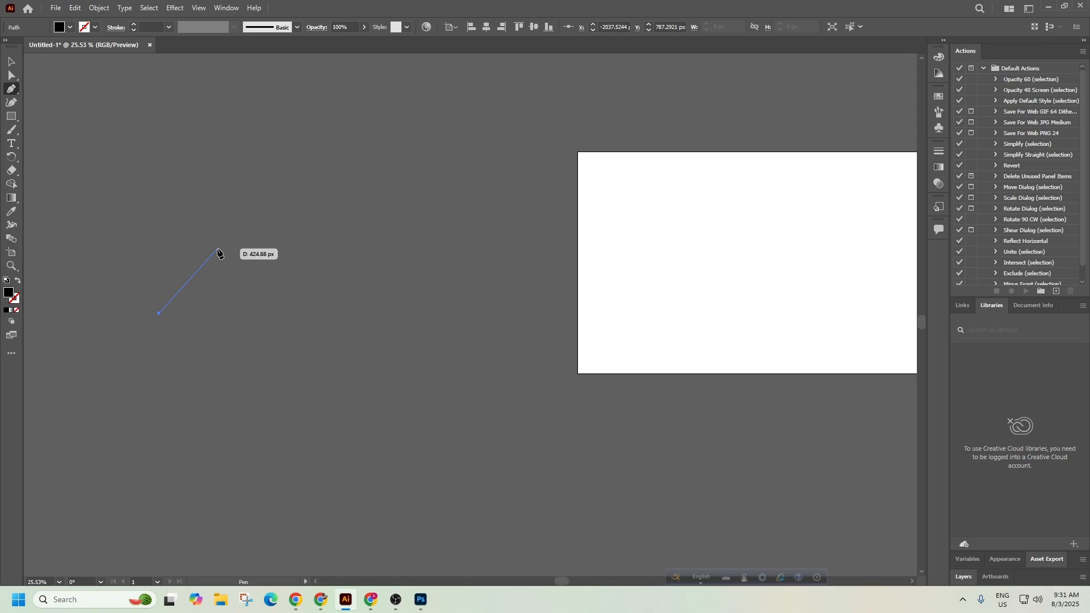
{"action": "left_click_drag", "start_coordinate": [242, 236], "coordinate": [315, 263]}
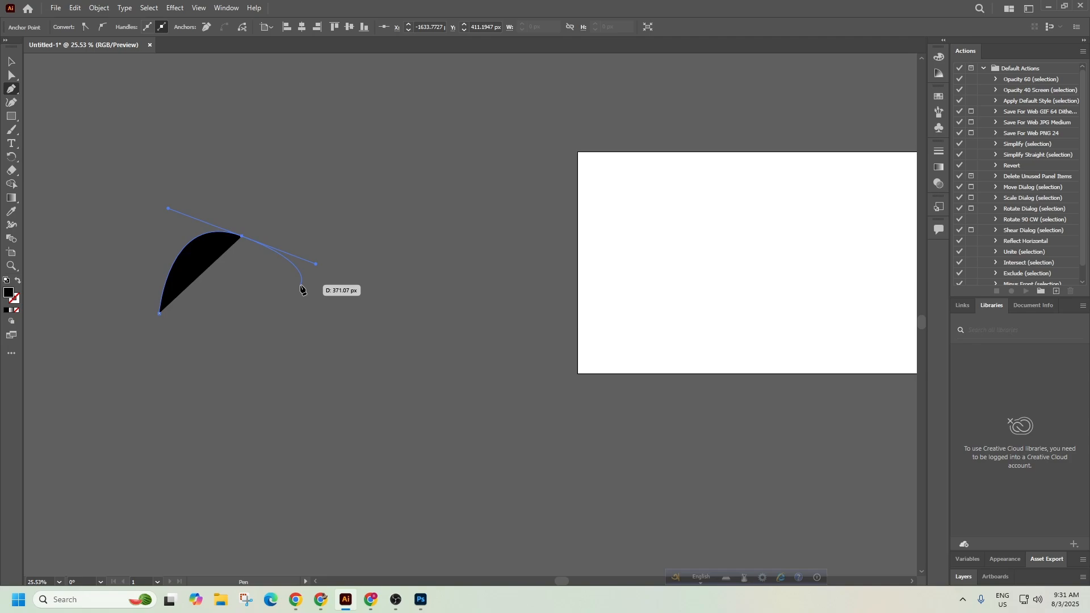
{"action": "left_click", "coordinate": [243, 237]}
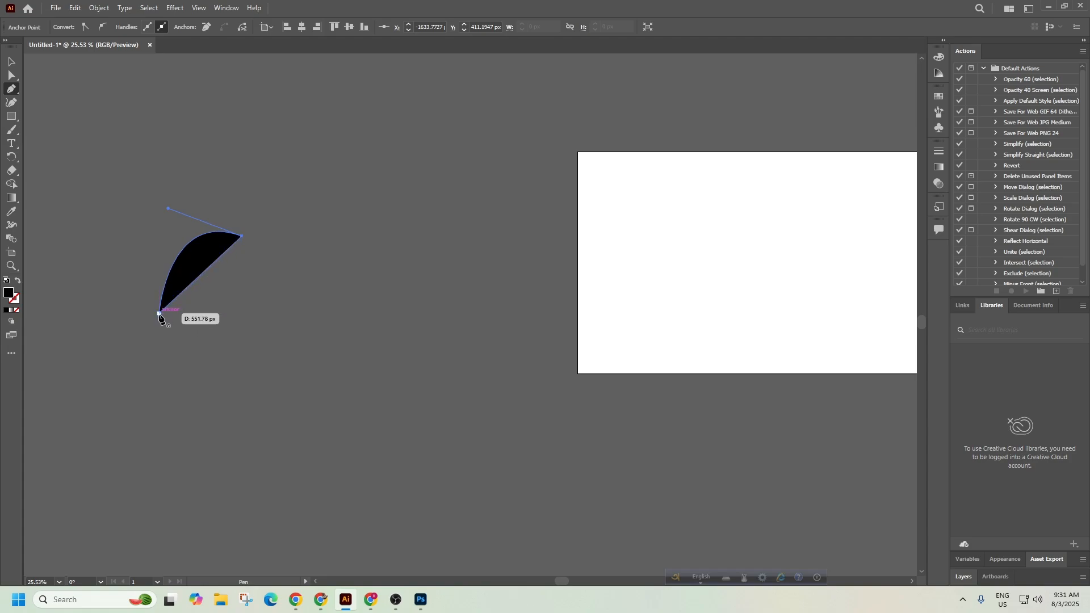
{"action": "key", "text": "ctrl+z"}
{"action": "key", "text": "ctrl+z"}
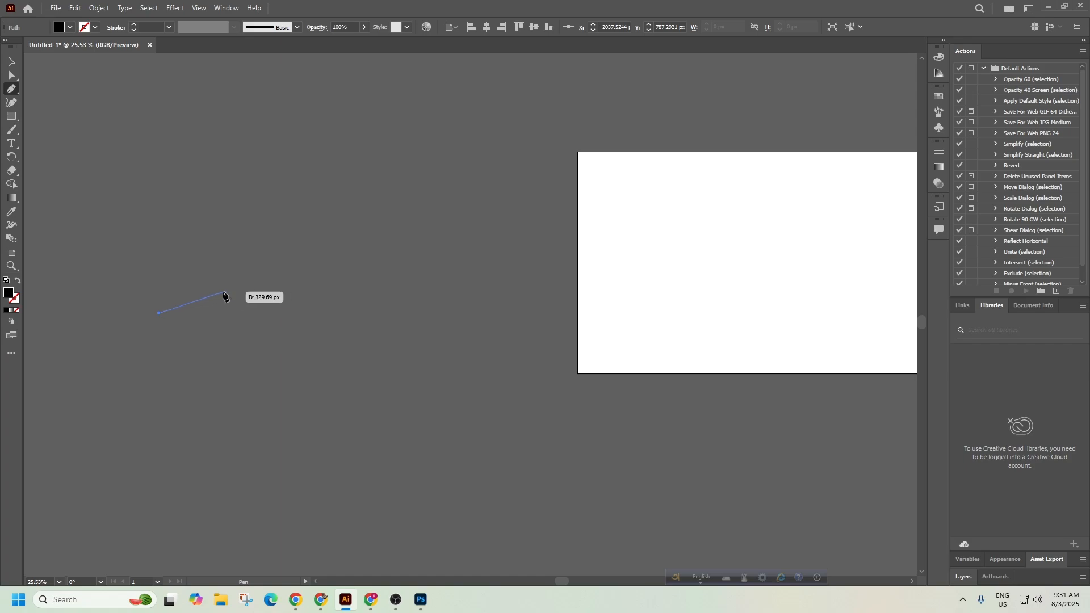
{"action": "key", "text": "ctrl+z"}
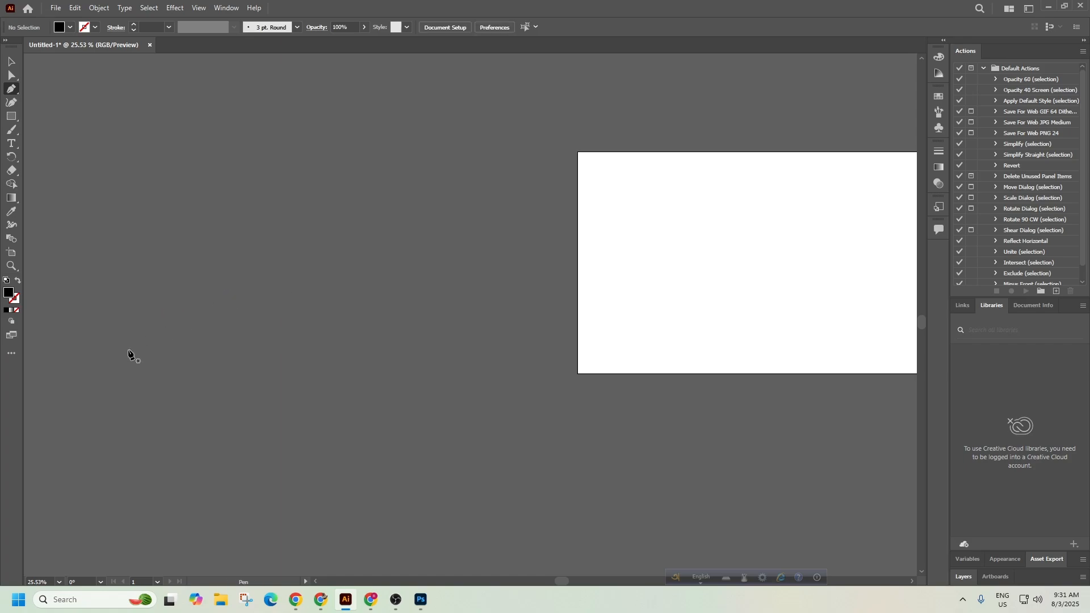
Draw a first curved arc with a corner end anchor, then undo it completely.
{"action": "left_click", "coordinate": [133, 321]}
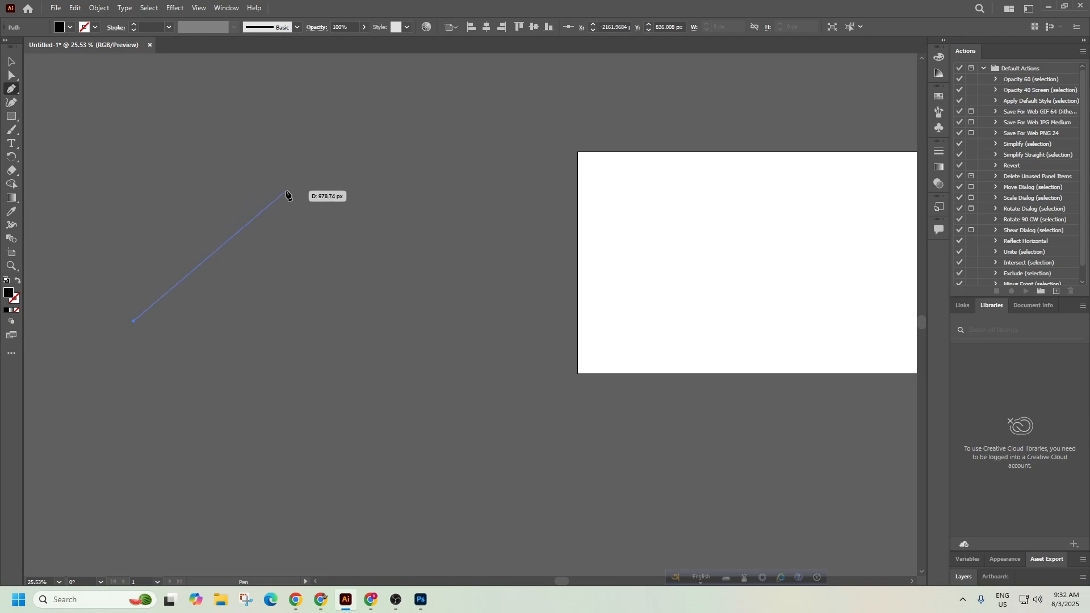
{"action": "left_click_drag", "start_coordinate": [289, 194], "coordinate": [318, 216]}
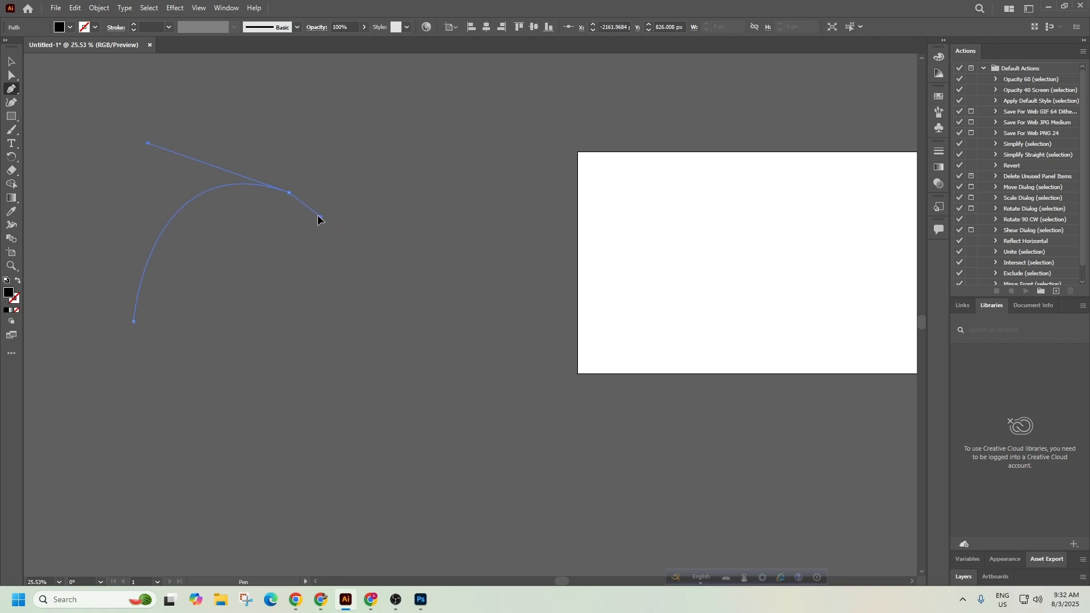
{"action": "left_click", "coordinate": [290, 194]}
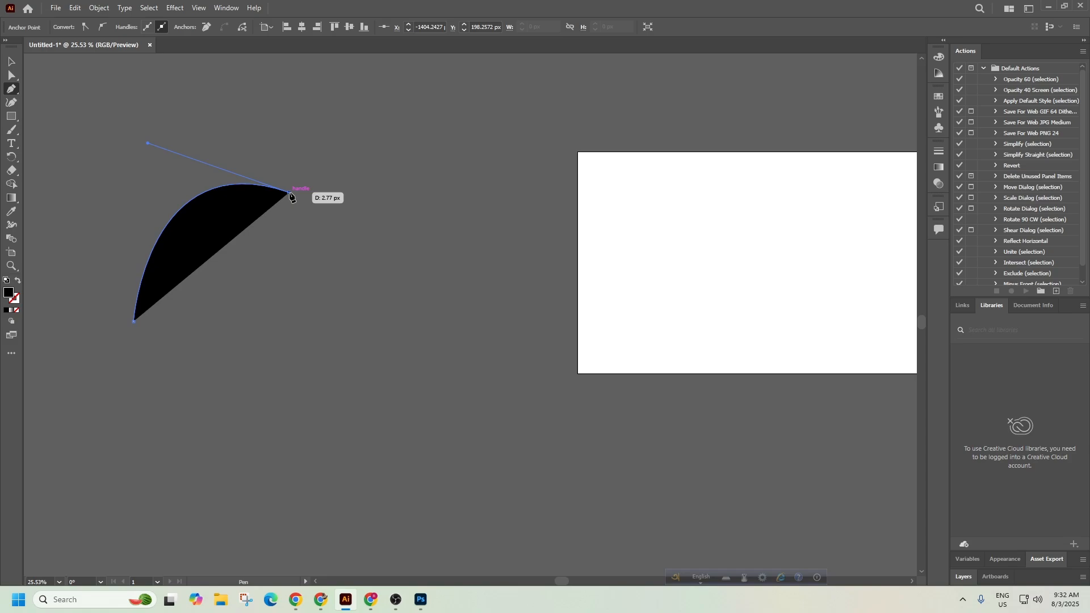
{"action": "left_click_drag", "start_coordinate": [289, 193], "coordinate": [275, 260]}
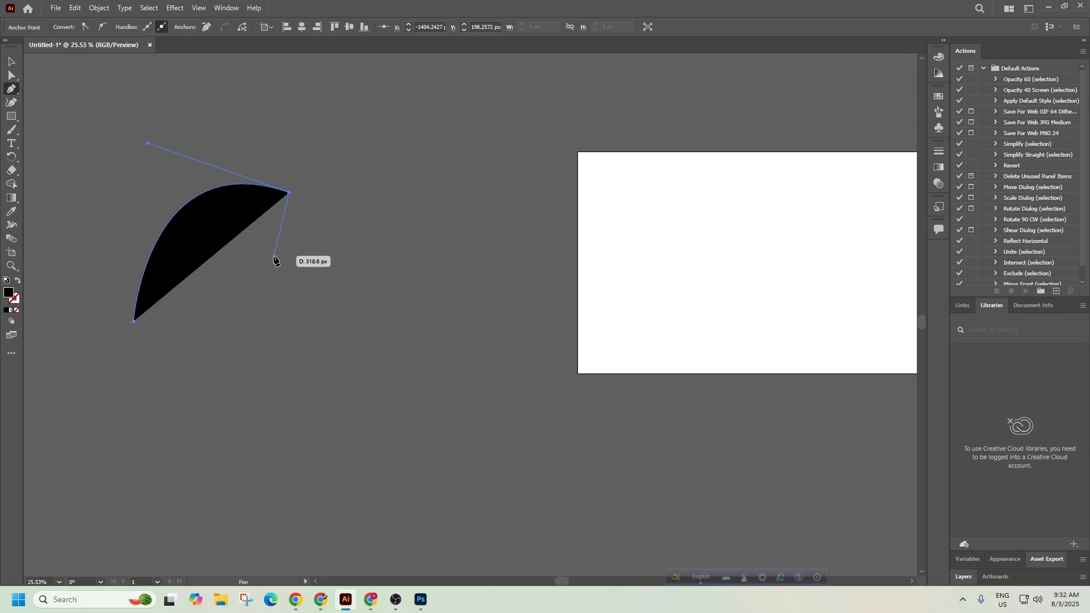
{"action": "key", "text": "ctrl"}
{"action": "key", "text": "ctrl+z"}
{"action": "key", "text": "ctrl+z"}
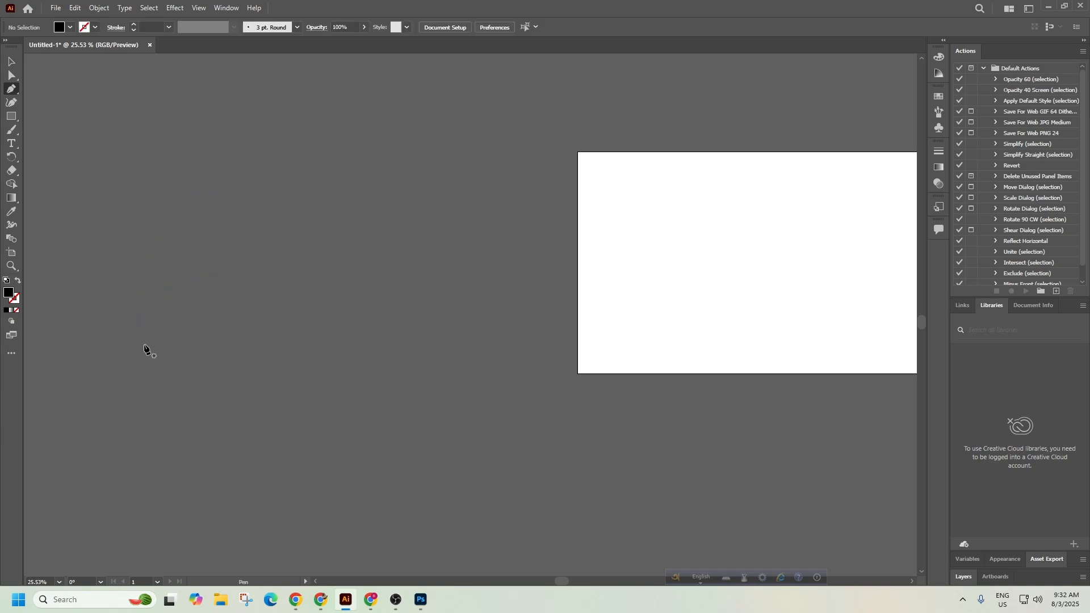
Redraw the black arc from lower left up to a top point made a sharp corner.
{"action": "left_click", "coordinate": [128, 347]}
{"action": "left_click_drag", "start_coordinate": [265, 220], "coordinate": [386, 230]}
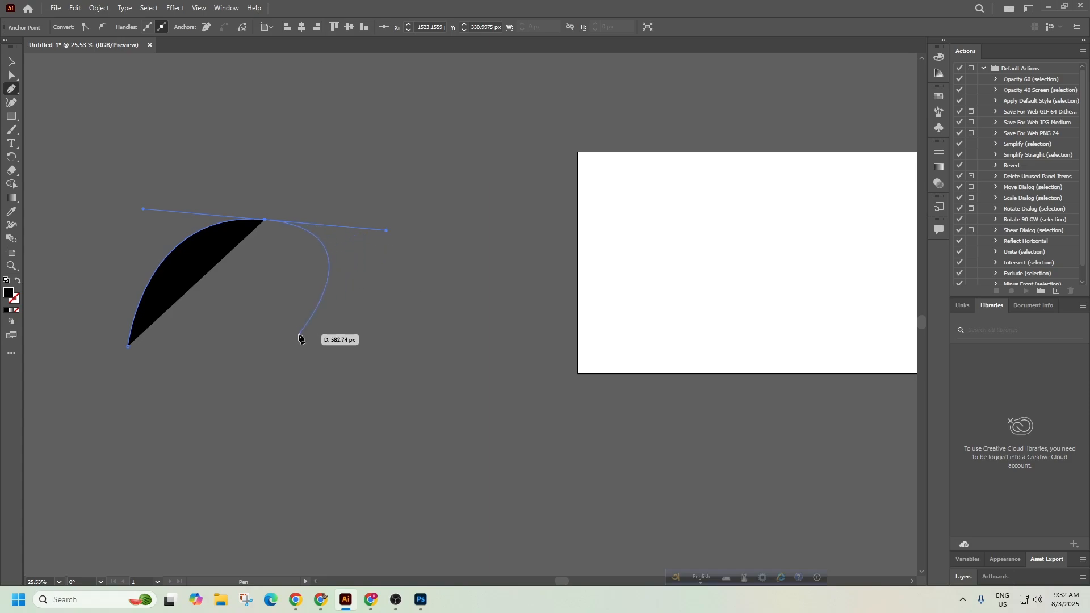
{"action": "key", "text": "alt"}
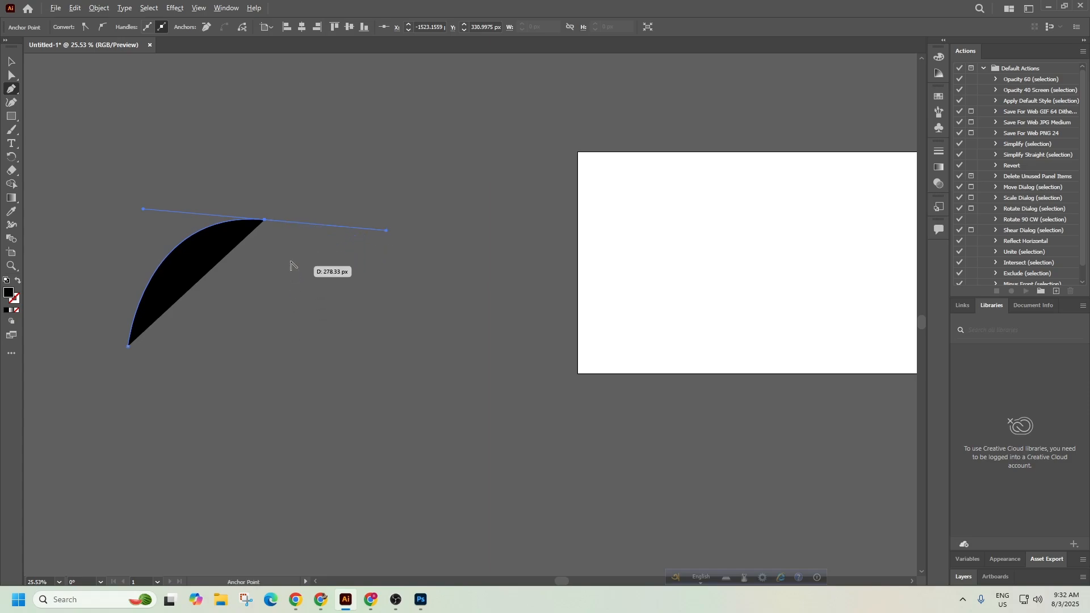
{"action": "left_click", "coordinate": [265, 220]}
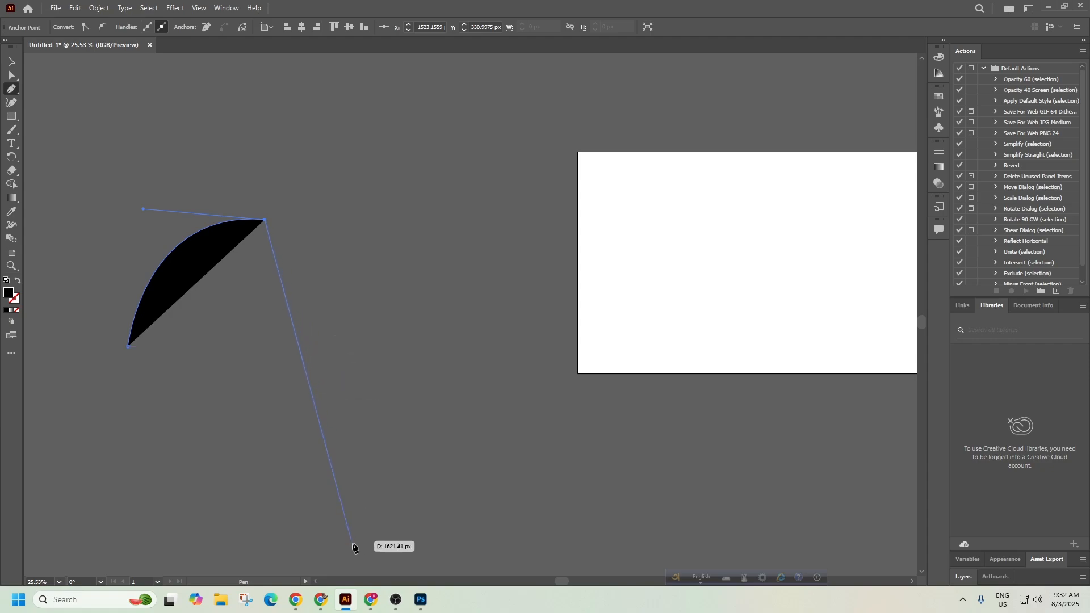
Stop the OBS screen recording and hide the recorder.
{"action": "left_click", "coordinate": [394, 601]}
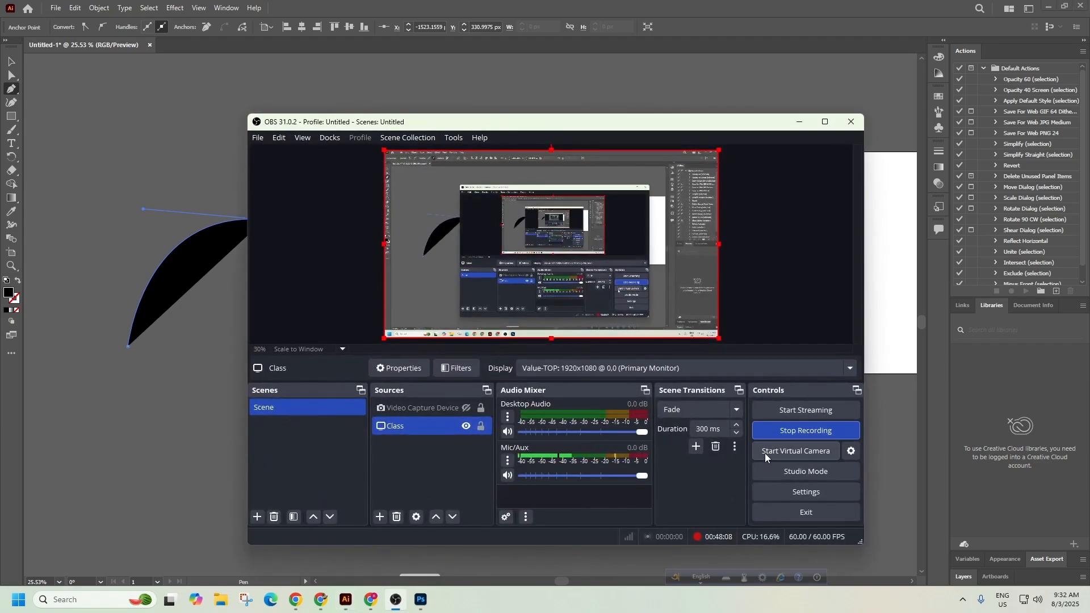
{"action": "left_click", "coordinate": [796, 434]}
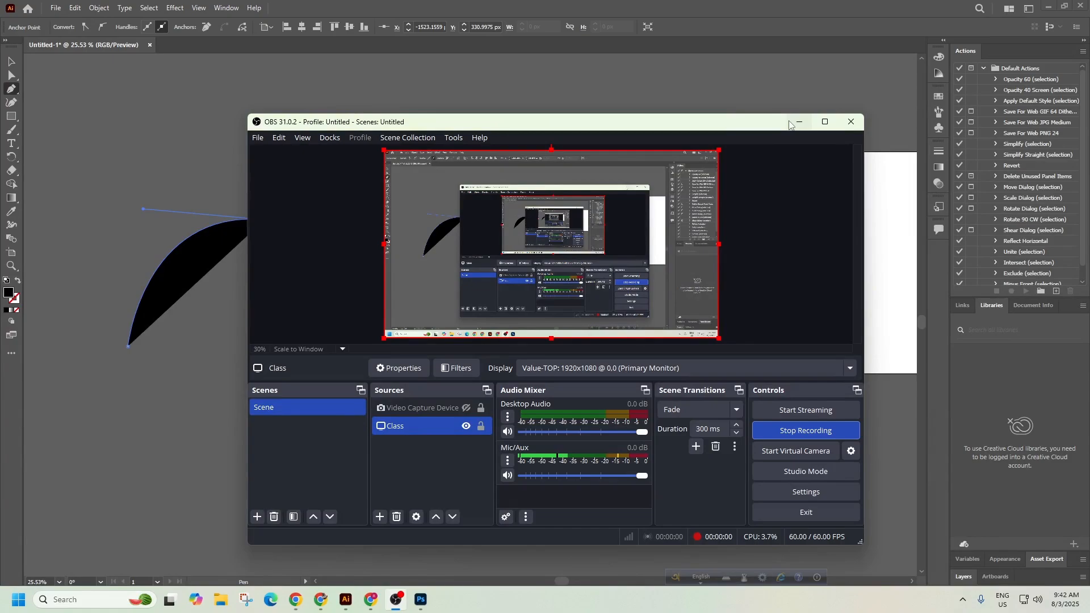
{"action": "left_click", "coordinate": [792, 123]}
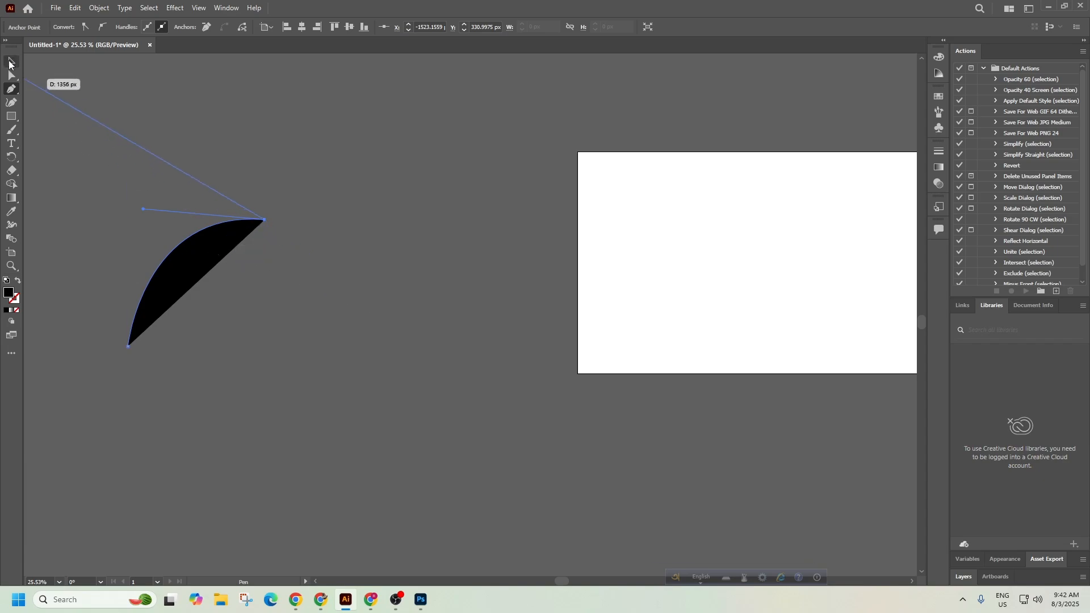
Close the crescent path on its start anchor, then select and delete the shape.
{"action": "left_click", "coordinate": [129, 346]}
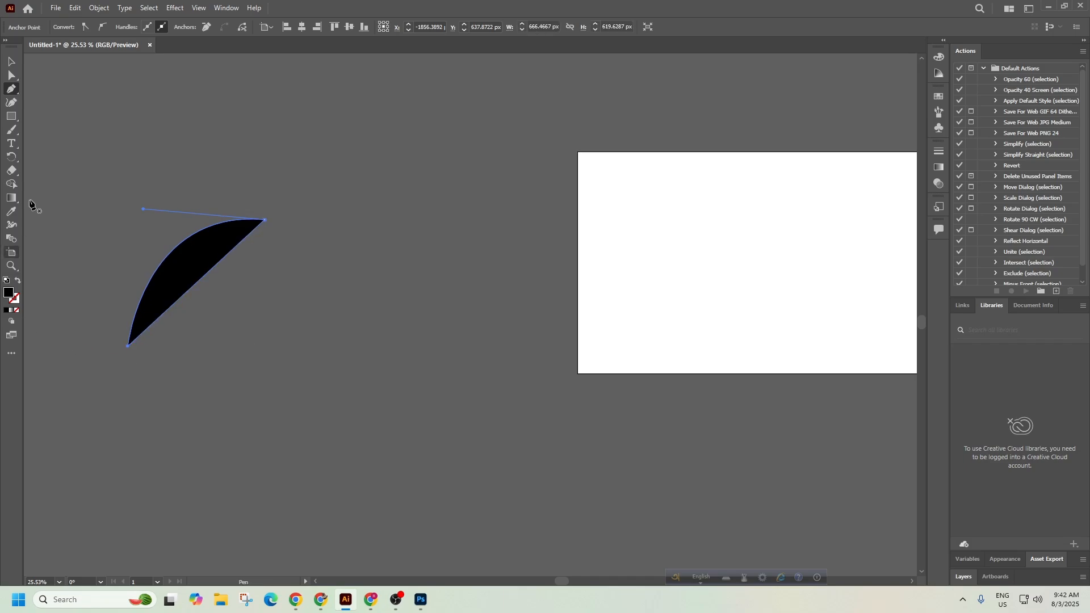
{"action": "key", "text": "v"}
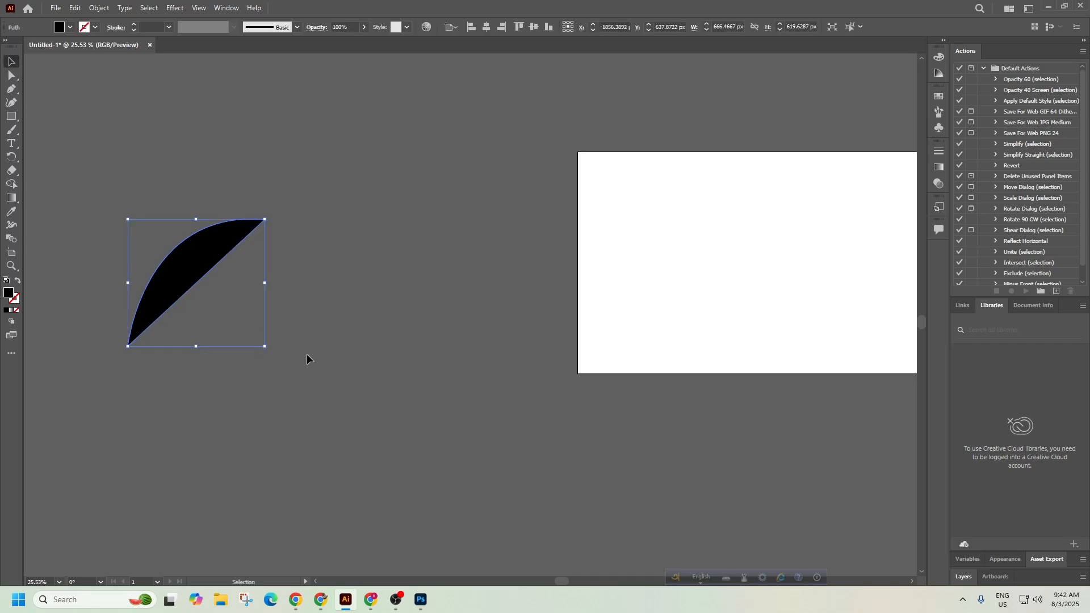
{"action": "key", "text": "Delete"}
Bring up the Information Technology 9626 syllabus PDF in Chrome.
{"action": "left_click", "coordinate": [321, 600]}
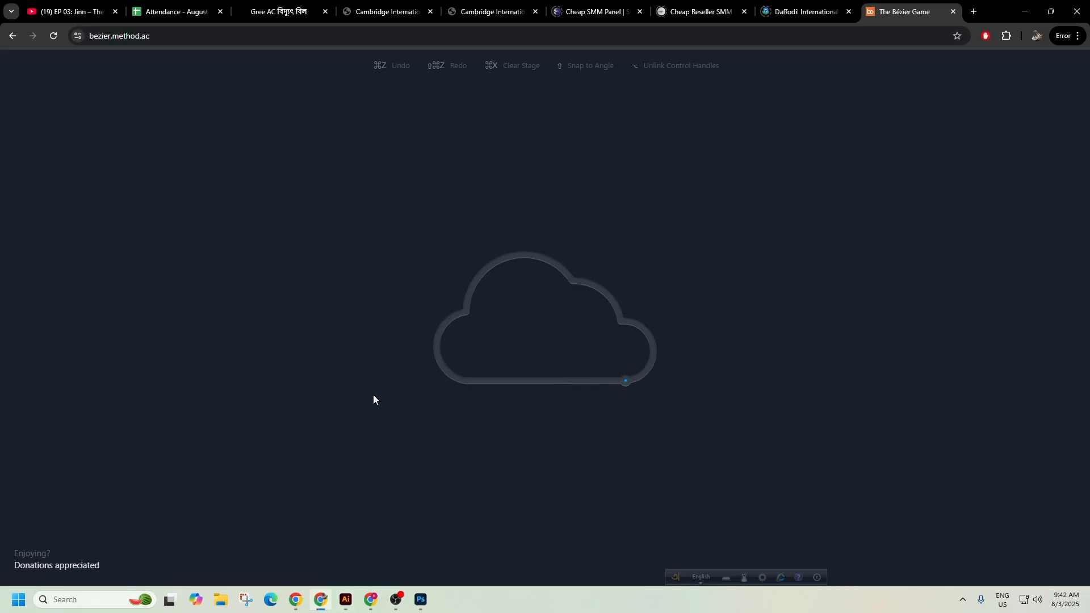
{"action": "left_click", "coordinate": [477, 8]}
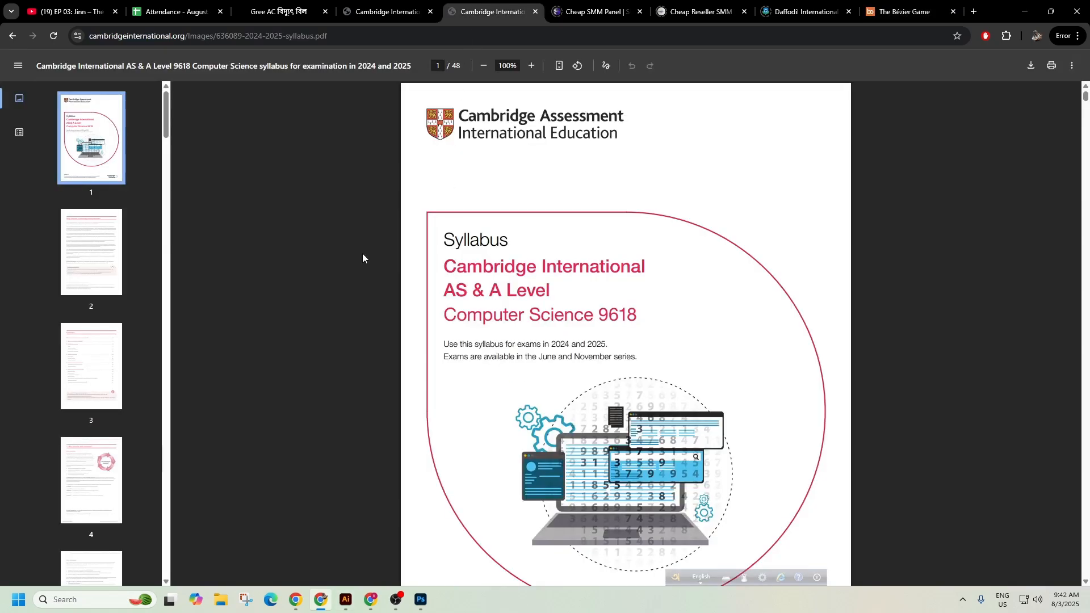
{"action": "left_click", "coordinate": [346, 3]}
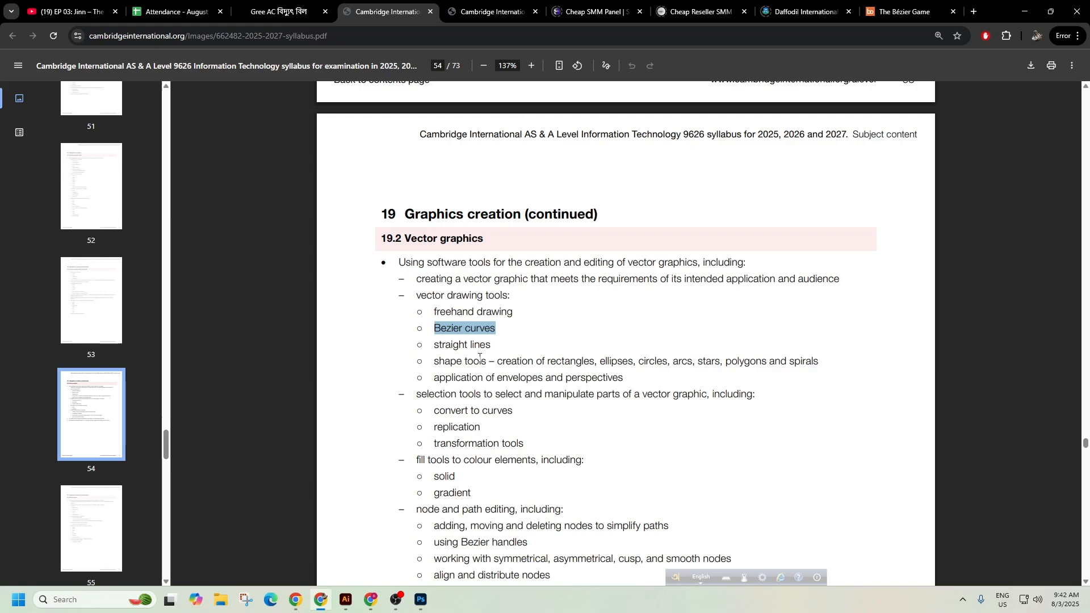
Highlight straight lines, ellipses, stars, polygons and spirals under 19.2, then minimize the browser.
{"action": "left_click_drag", "start_coordinate": [490, 347], "coordinate": [453, 347]}
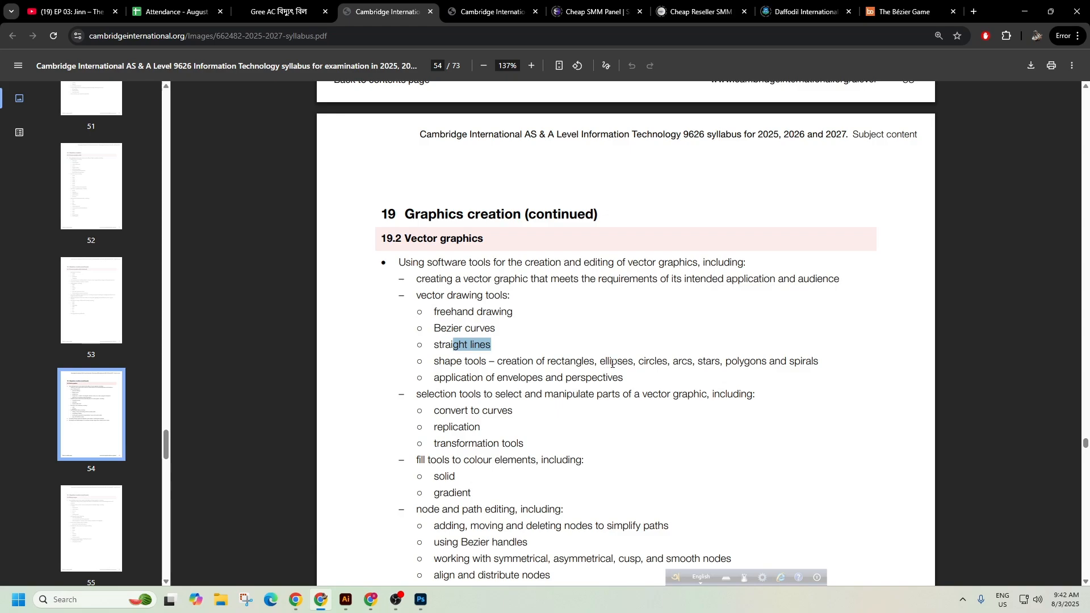
{"action": "left_click", "coordinate": [570, 359]}
{"action": "left_click_drag", "start_coordinate": [608, 362], "coordinate": [618, 361]}
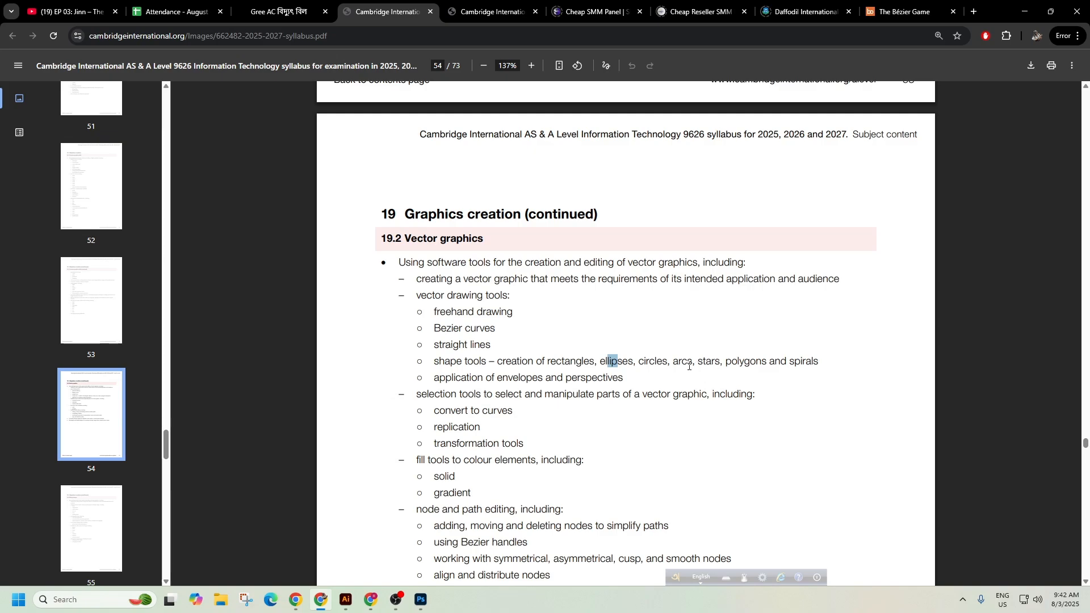
{"action": "left_click_drag", "start_coordinate": [689, 363], "coordinate": [820, 365]}
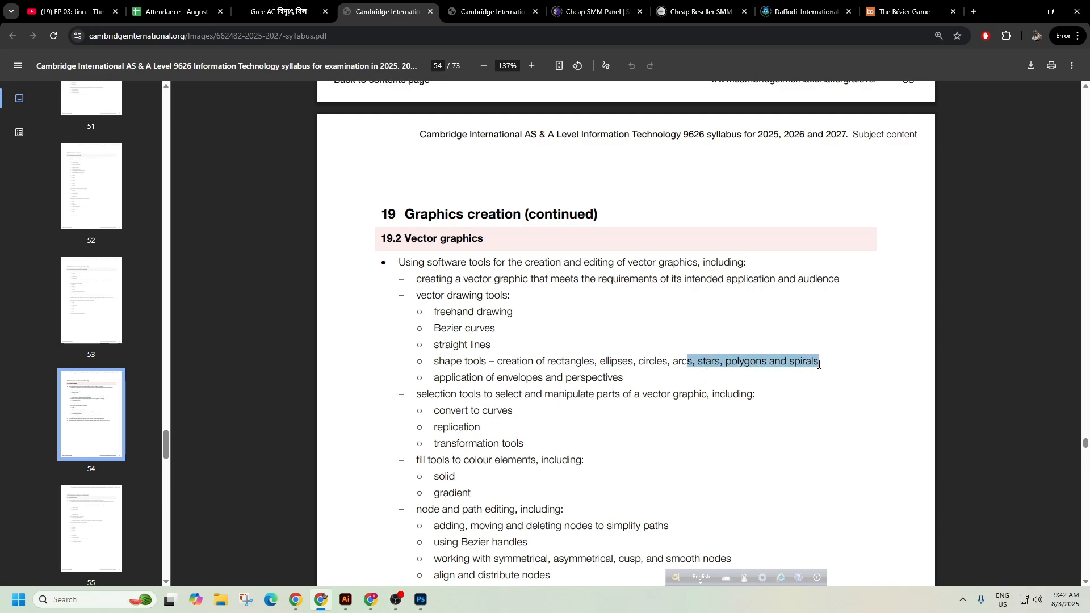
{"action": "left_click", "coordinate": [818, 358]}
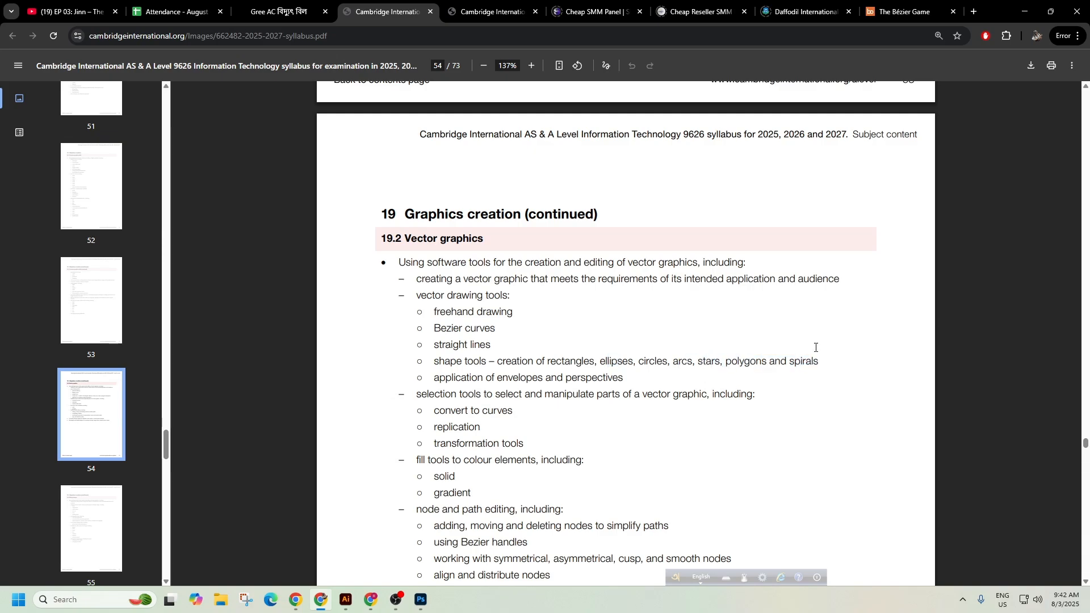
{"action": "left_click", "coordinate": [1028, 8]}
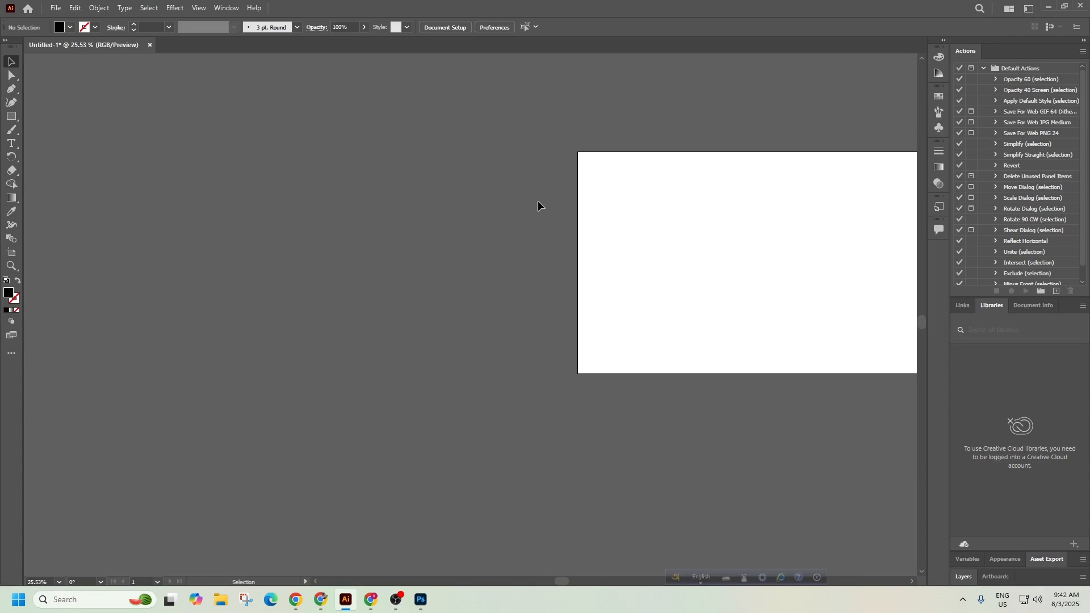
Draw a black rectangle of about 583.504 by 373.332 px, then choose the Ellipse Tool.
{"action": "right_click", "coordinate": [12, 116]}
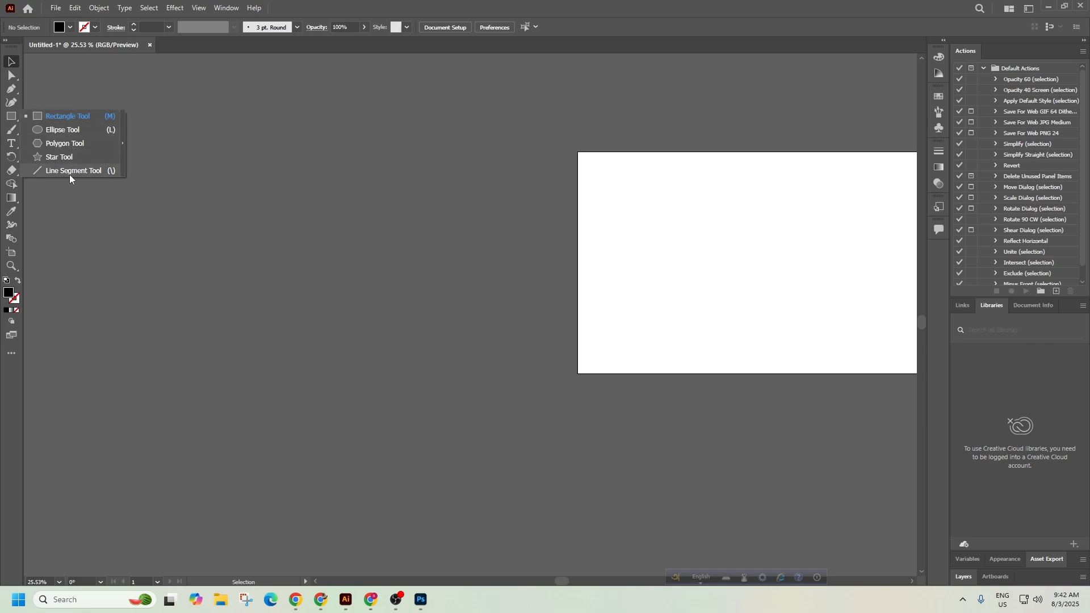
{"action": "left_click", "coordinate": [79, 116]}
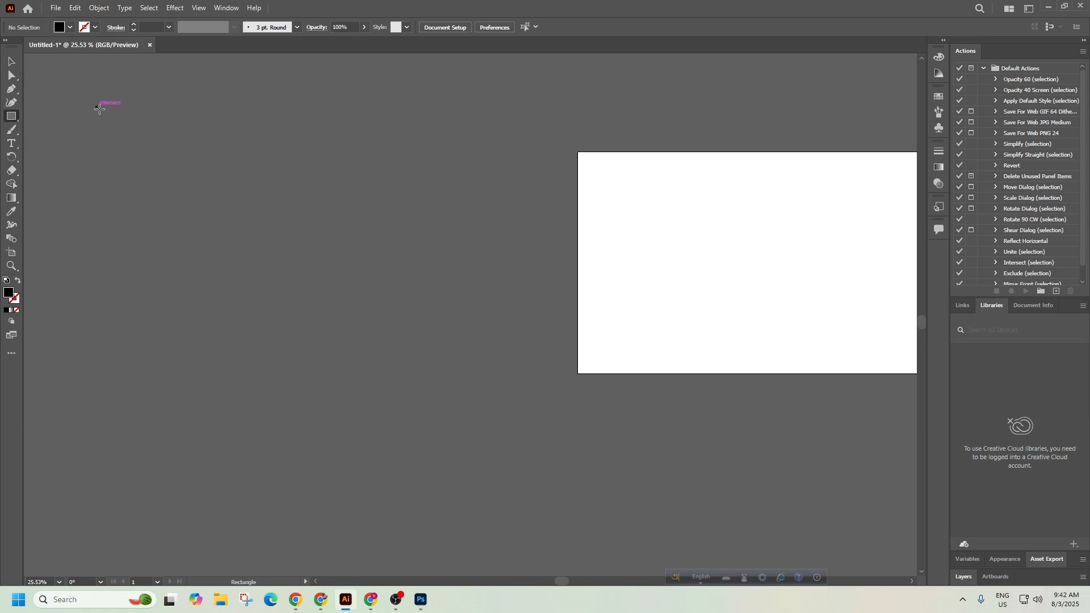
{"action": "mouse_move", "coordinate": [99, 108]}
{"action": "left_mouse_down"}
{"action": "mouse_move", "coordinate": [159, 165]}
{"action": "mouse_move", "coordinate": [217, 184]}
{"action": "left_mouse_up"}
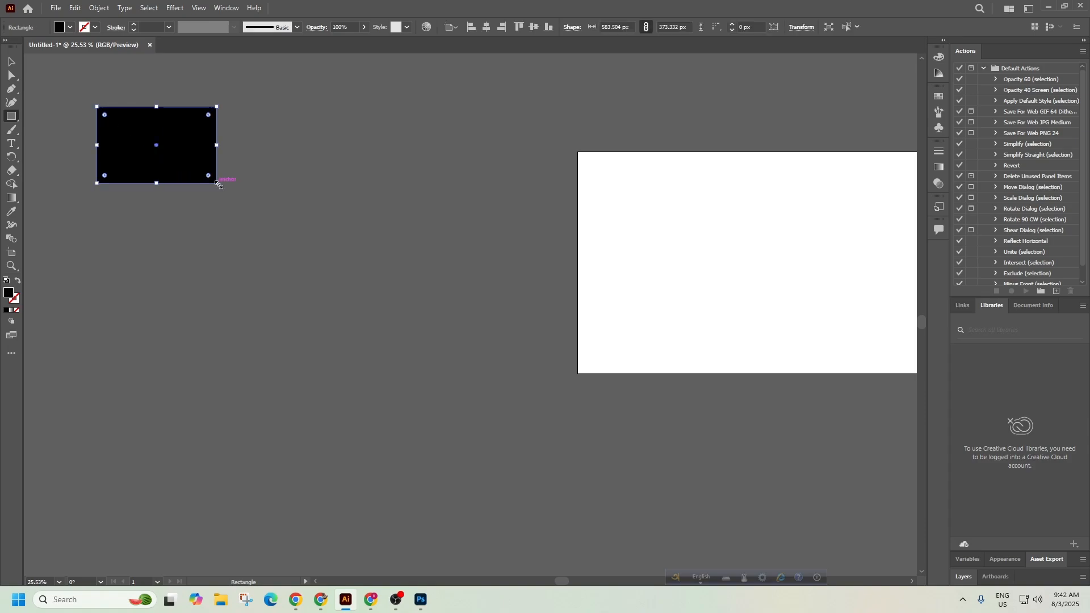
{"action": "left_click", "coordinate": [12, 118]}
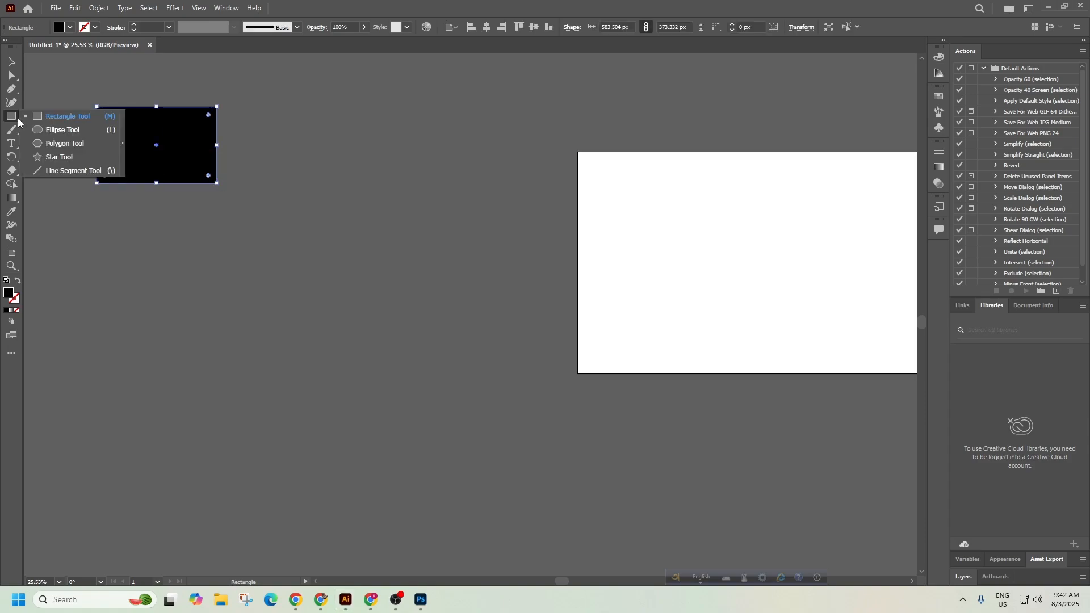
{"action": "left_click", "coordinate": [43, 131]}
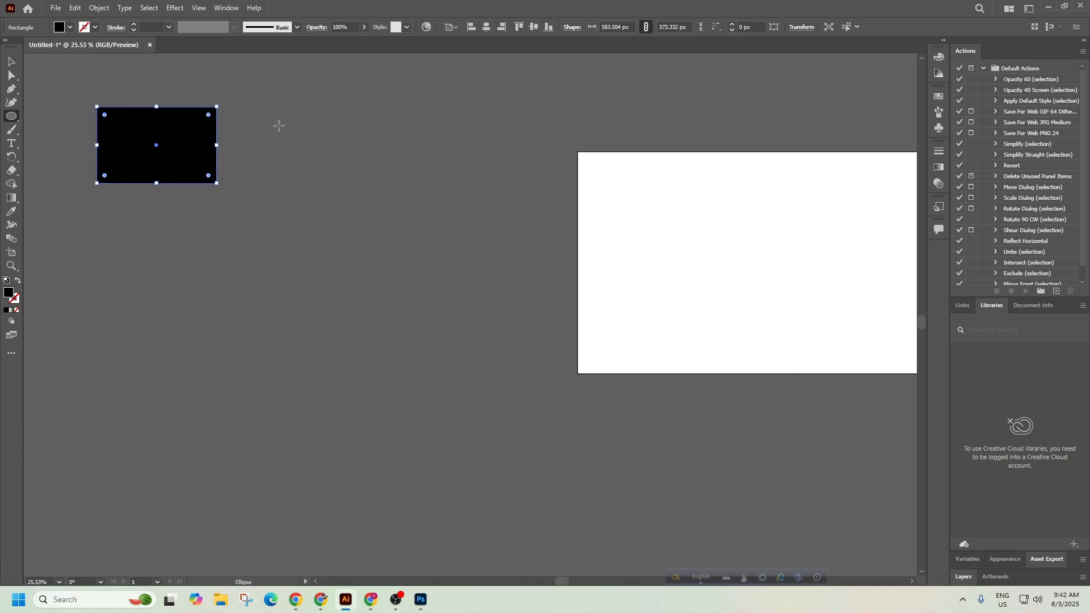
Drag out six black ellipses of varied shapes, then a 452 px circle below the large one.
{"action": "left_click_drag", "start_coordinate": [278, 124], "coordinate": [380, 183]}
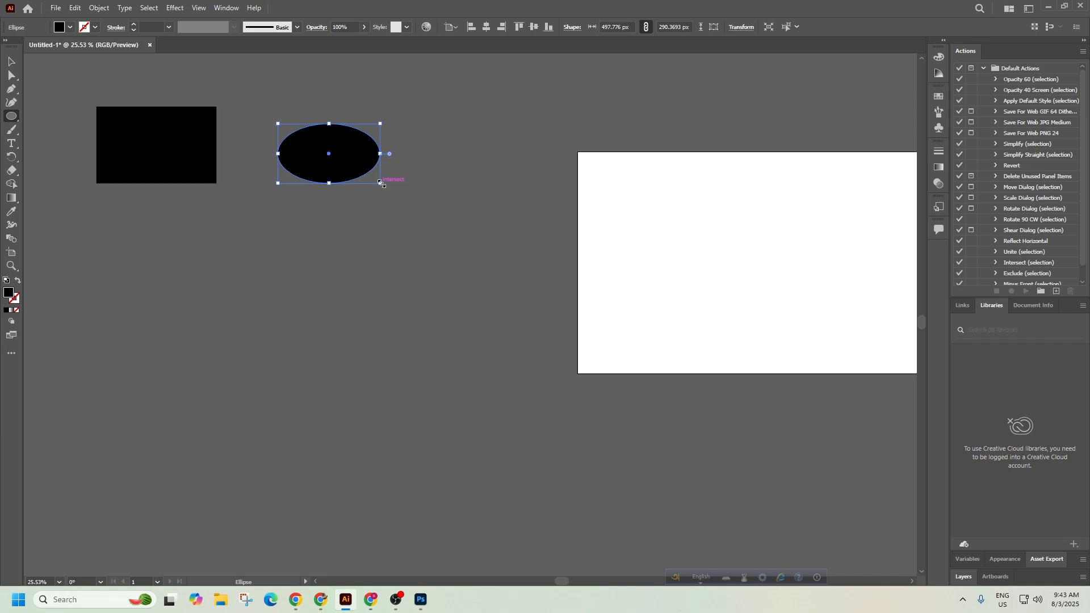
{"action": "left_click_drag", "start_coordinate": [436, 125], "coordinate": [457, 211]}
{"action": "left_click_drag", "start_coordinate": [202, 231], "coordinate": [402, 343]}
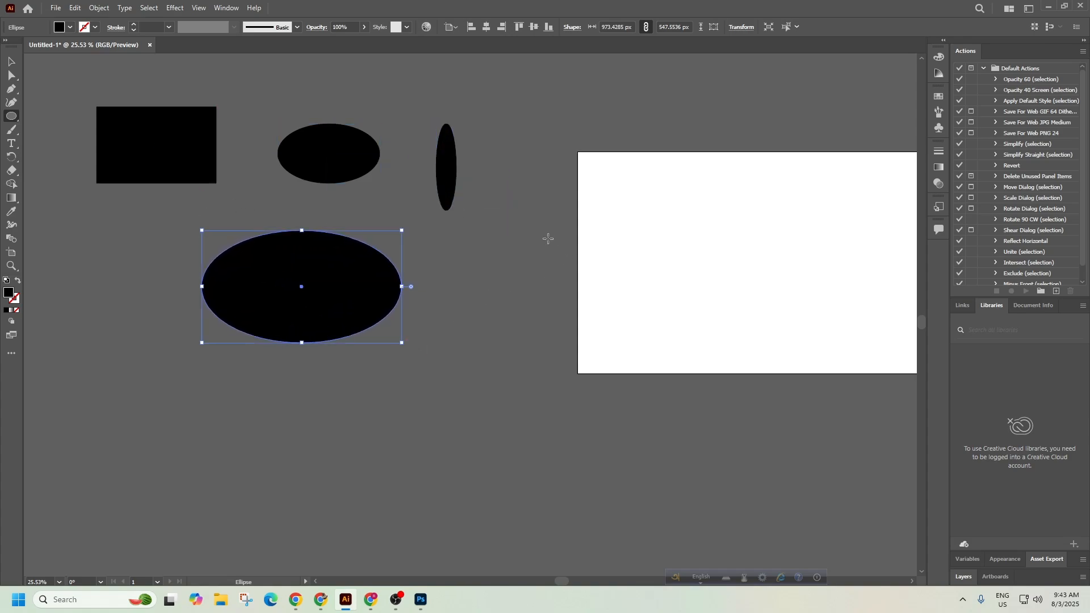
{"action": "left_click_drag", "start_coordinate": [548, 236], "coordinate": [616, 202]}
{"action": "left_click_drag", "start_coordinate": [490, 291], "coordinate": [529, 343]}
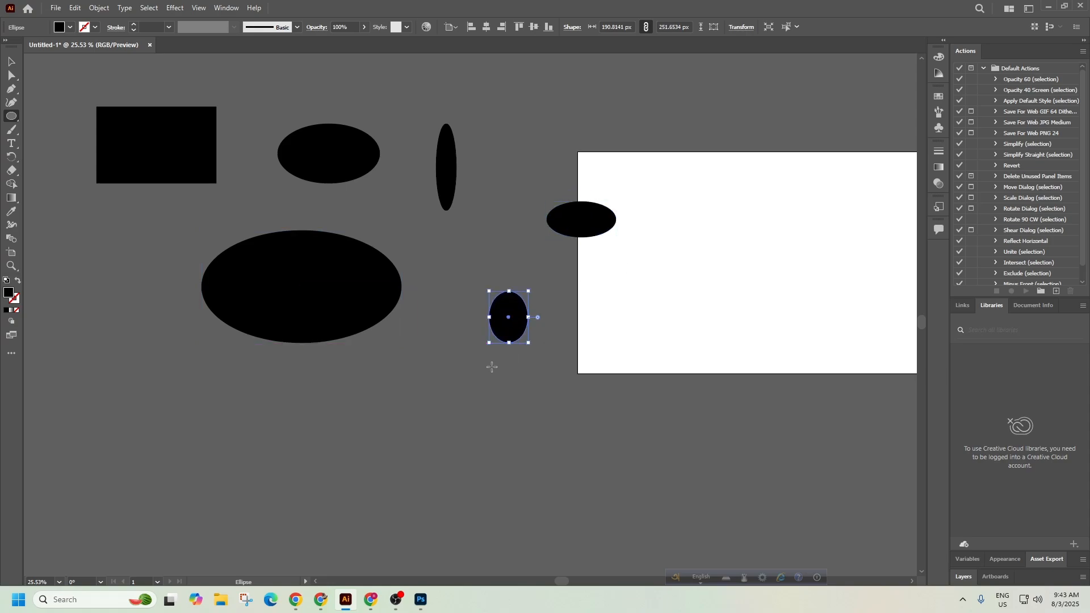
{"action": "left_click_drag", "start_coordinate": [80, 317], "coordinate": [199, 389]}
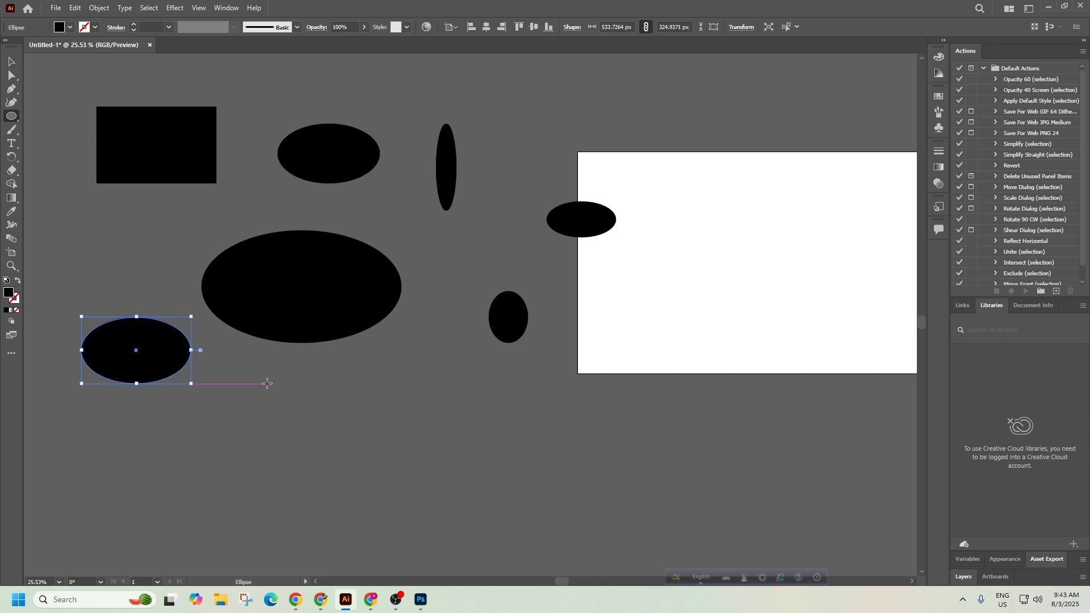
{"action": "left_click_drag", "start_coordinate": [274, 380], "coordinate": [366, 473]}
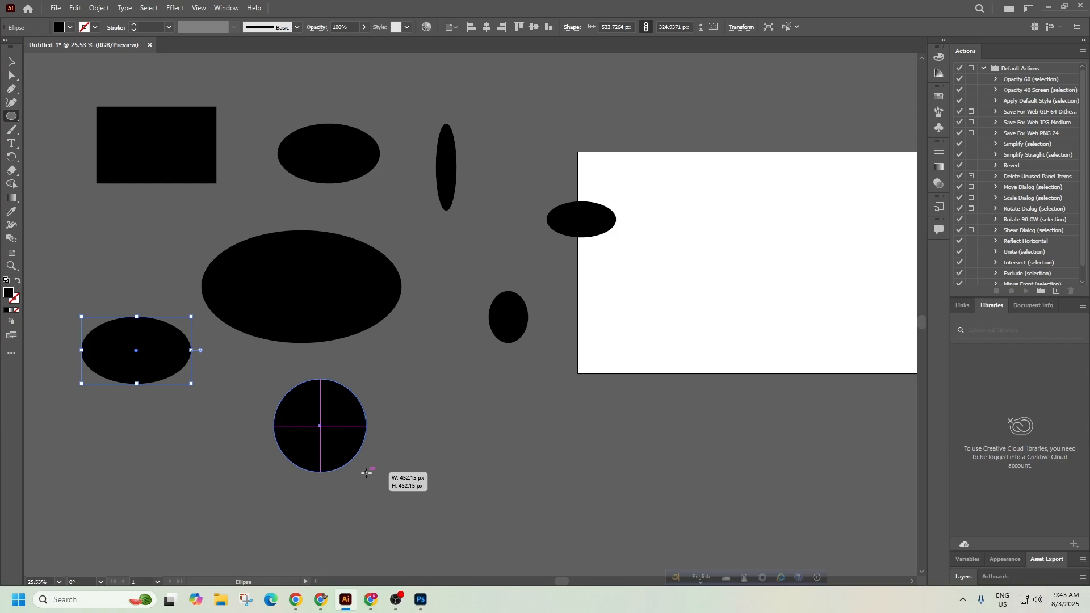
Finish the circle at about 452 px and move it to the left.
{"action": "left_click_drag", "start_coordinate": [366, 473], "coordinate": [366, 472]}
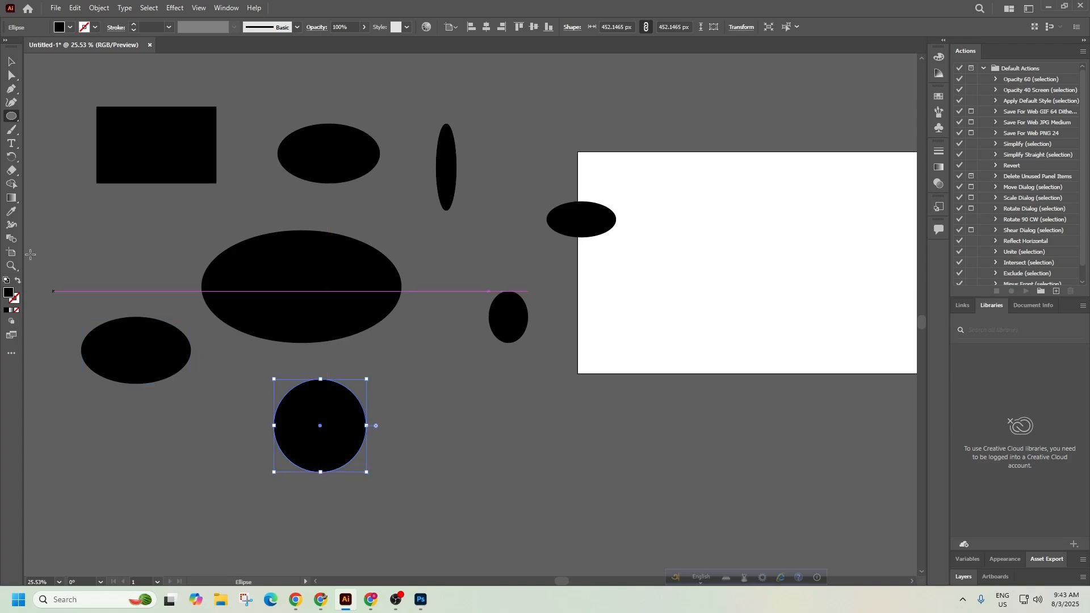
{"action": "left_click", "coordinate": [12, 61]}
{"action": "left_click_drag", "start_coordinate": [343, 463], "coordinate": [255, 465]}
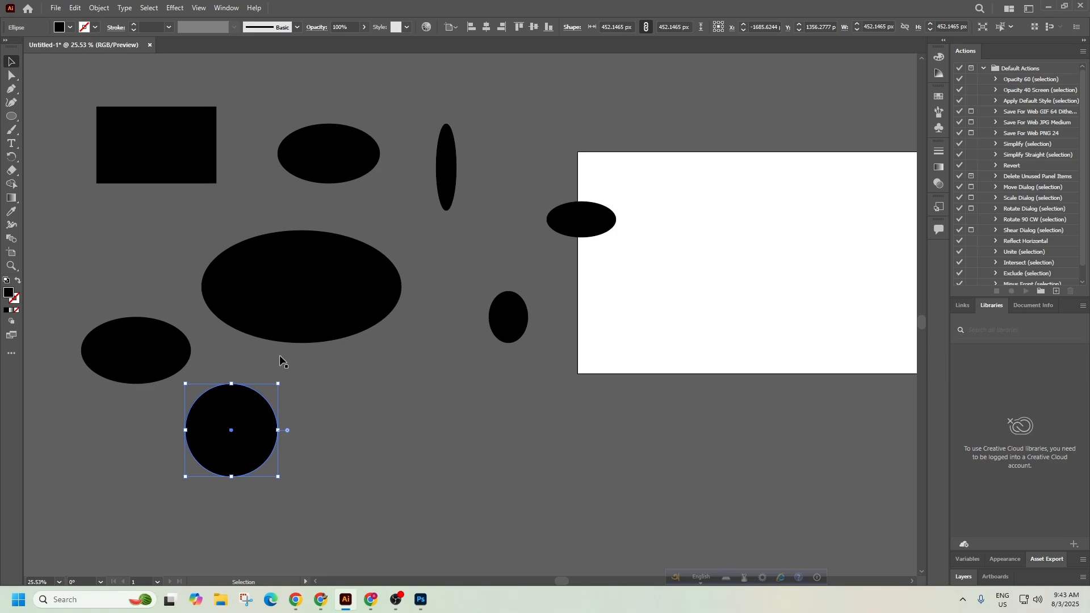
Draw a second circle beside it, enlarged to about 553 px across.
{"action": "left_click", "coordinate": [11, 116]}
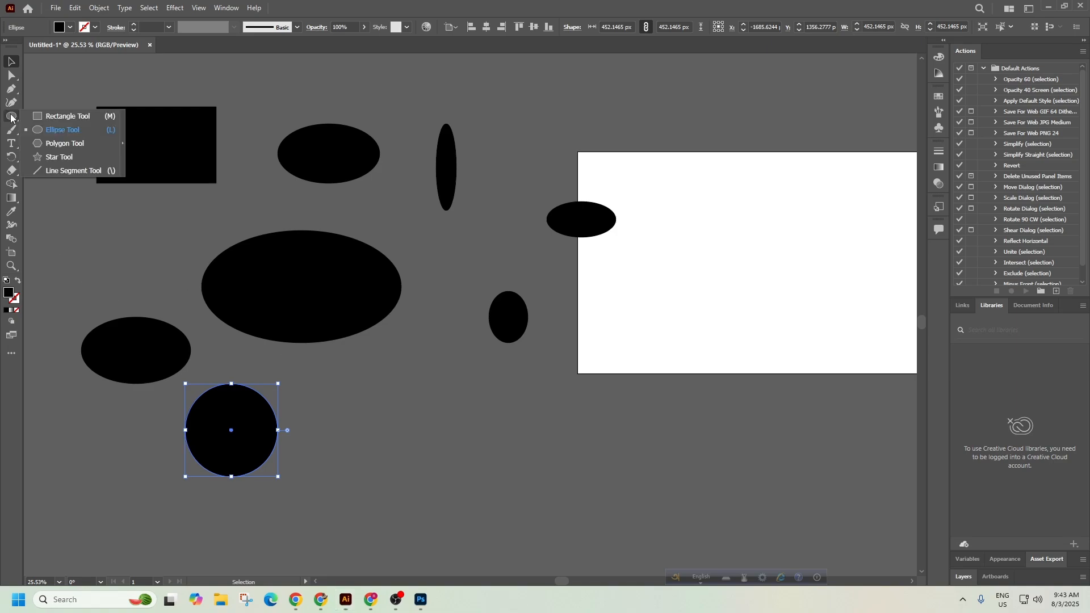
{"action": "left_click", "coordinate": [53, 131]}
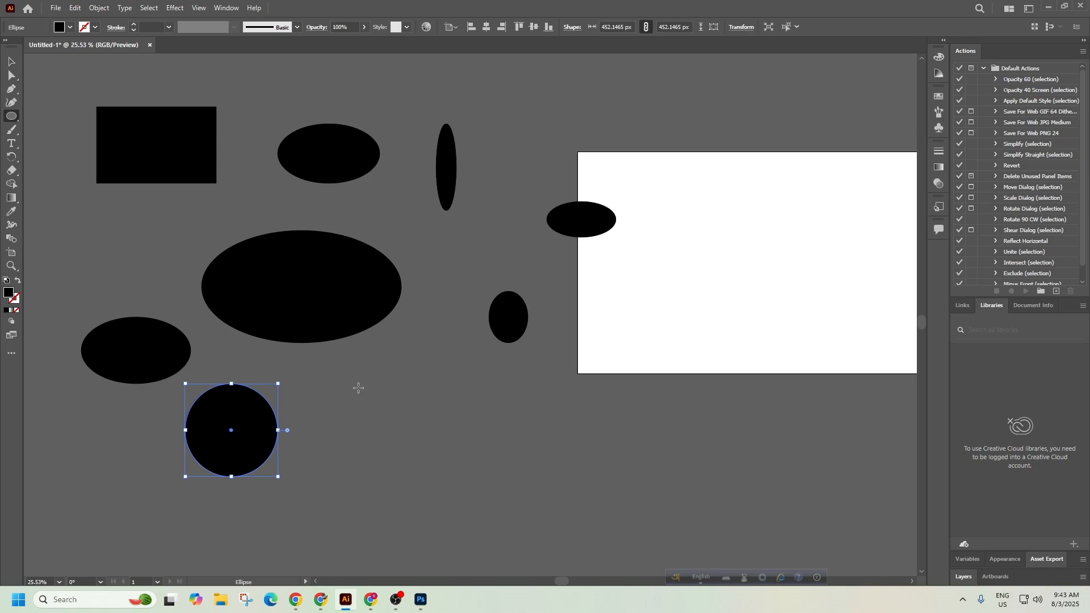
{"action": "left_click_drag", "start_coordinate": [376, 373], "coordinate": [480, 473]}
{"action": "left_click_drag", "start_coordinate": [464, 459], "coordinate": [489, 487]}
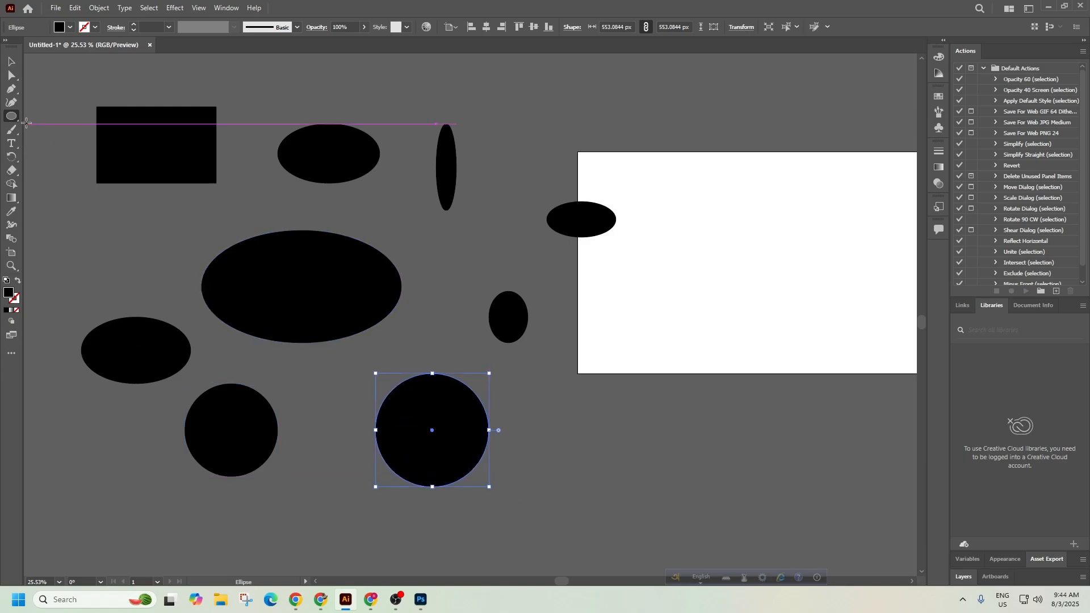
{"action": "right_click", "coordinate": [11, 117]}
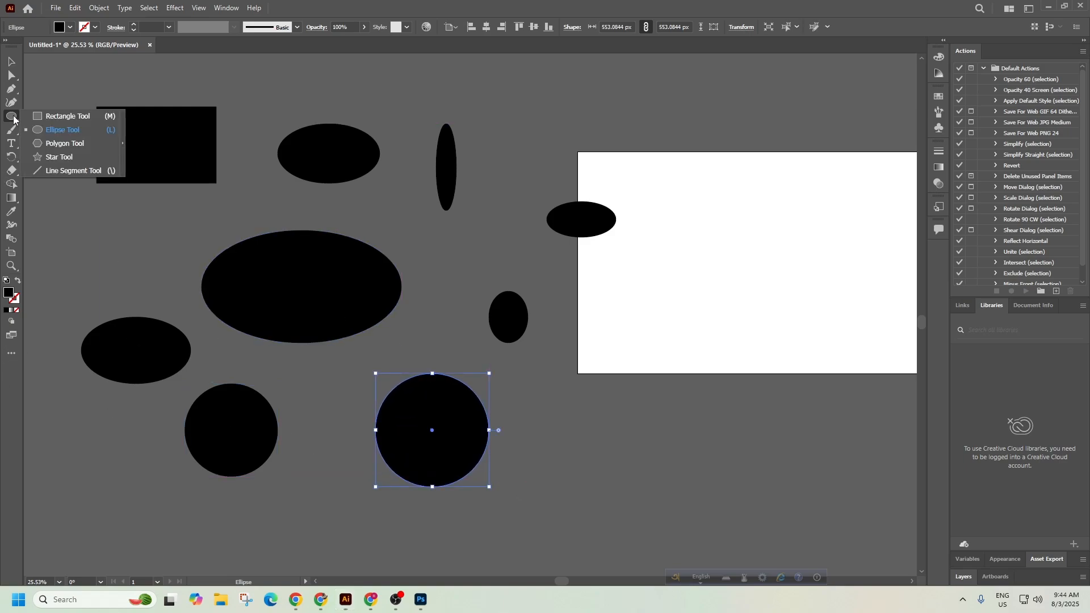
Draw a black hexagon of about 596 by 536 px in the lower canvas.
{"action": "left_click", "coordinate": [57, 146]}
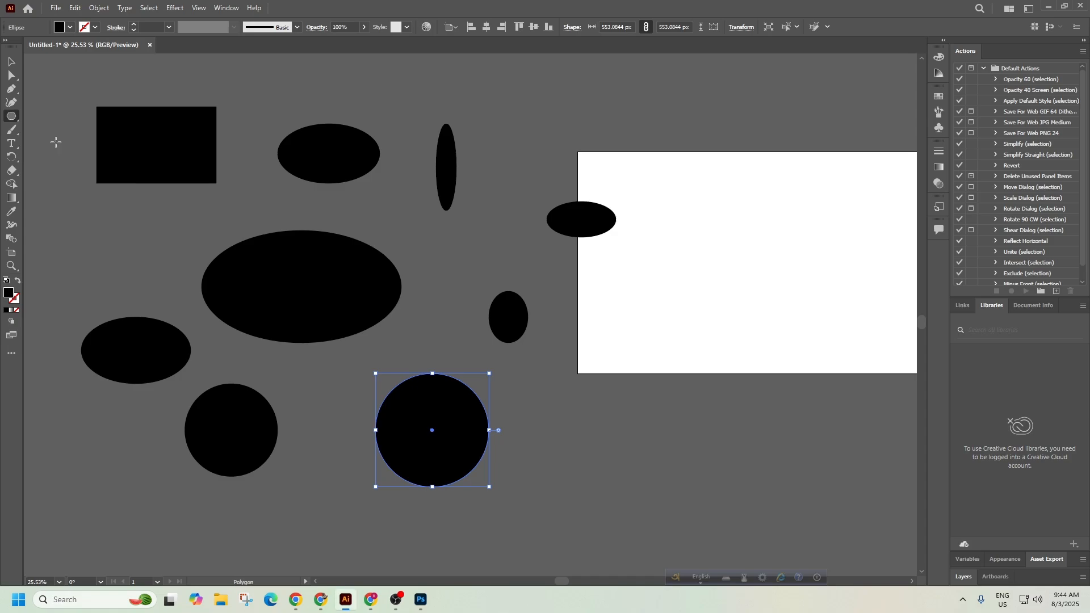
{"action": "left_click_drag", "start_coordinate": [557, 362], "coordinate": [460, 177]}
{"action": "mouse_move", "coordinate": [457, 251]}
{"action": "left_mouse_down"}
{"action": "mouse_move", "coordinate": [532, 314]}
{"action": "mouse_move", "coordinate": [507, 302]}
{"action": "mouse_move", "coordinate": [492, 316]}
{"action": "mouse_move", "coordinate": [395, 255]}
{"action": "left_mouse_up"}
{"action": "key", "text": "v"}
{"action": "left_click_drag", "start_coordinate": [500, 272], "coordinate": [659, 346]}
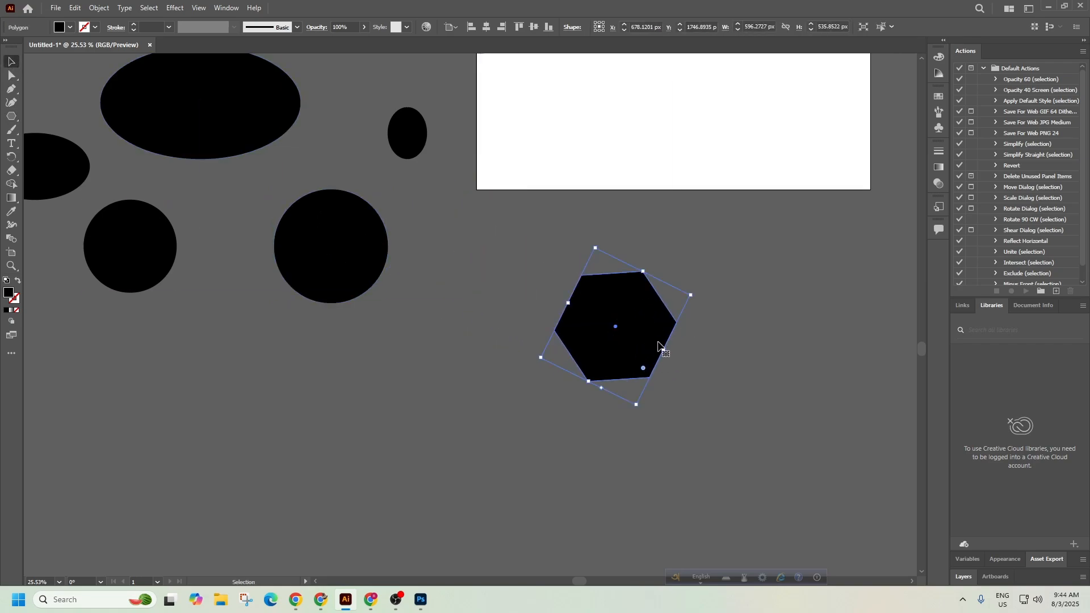
Move the hexagon to the lower left below the circles.
{"action": "left_click", "coordinate": [783, 371]}
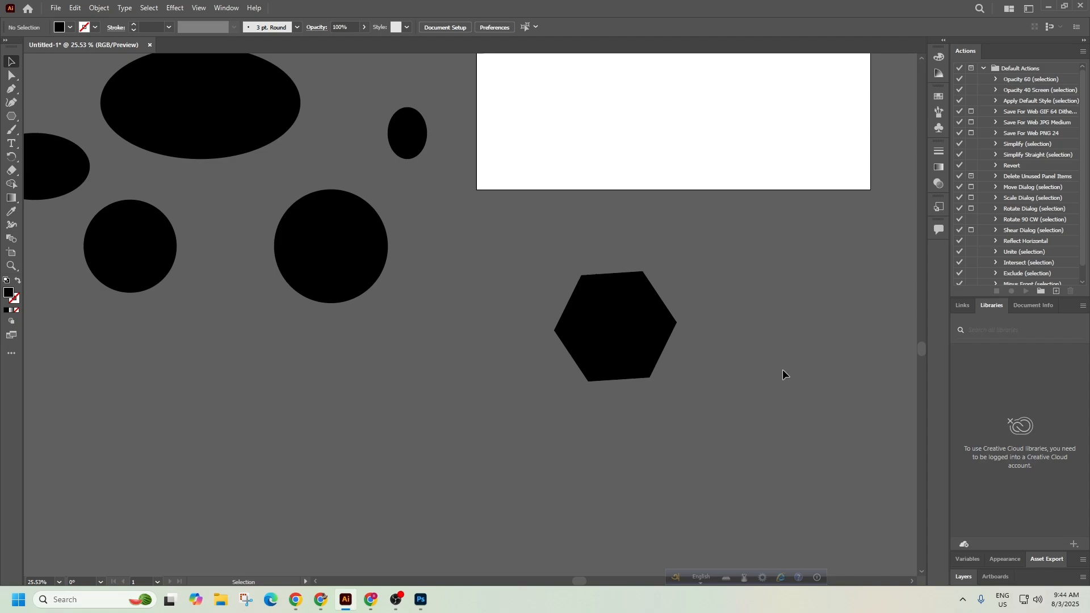
{"action": "left_click", "coordinate": [644, 304]}
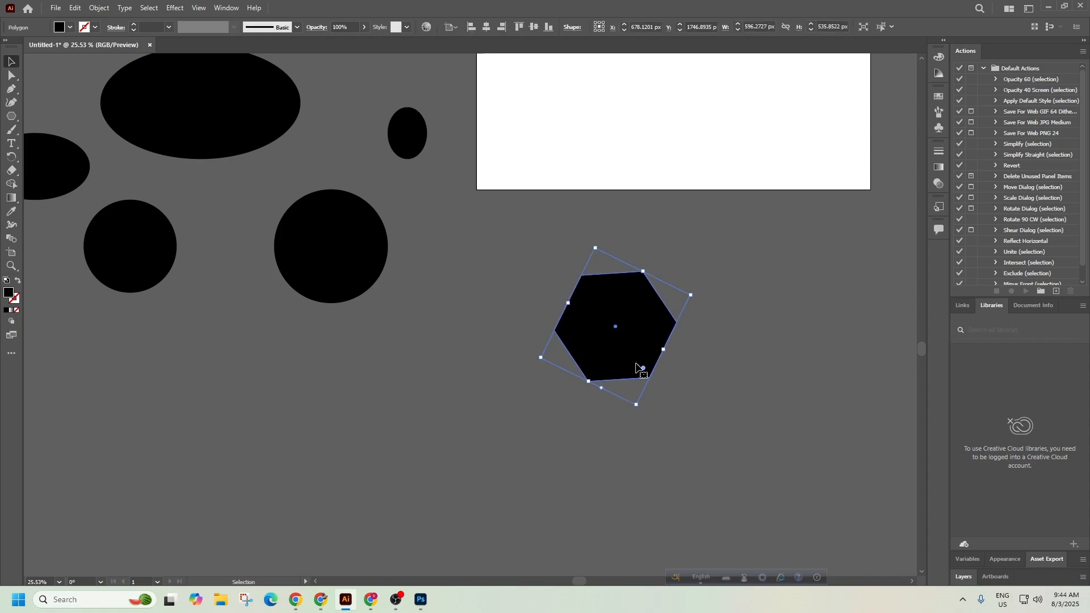
{"action": "left_click", "coordinate": [760, 347]}
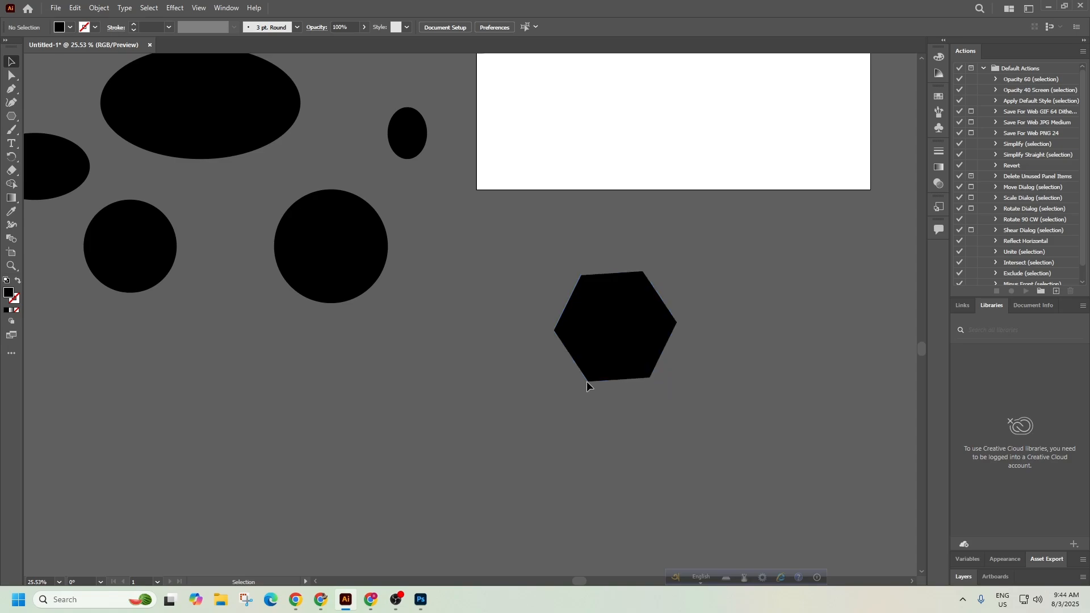
{"action": "left_click_drag", "start_coordinate": [598, 342], "coordinate": [171, 408]}
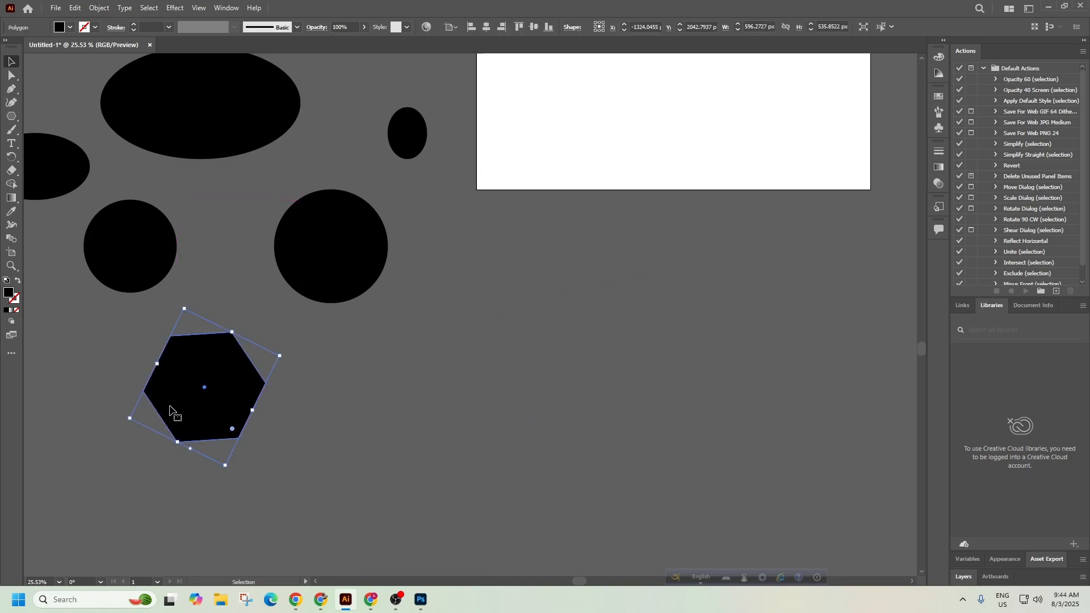
{"action": "left_click", "coordinate": [11, 119]}
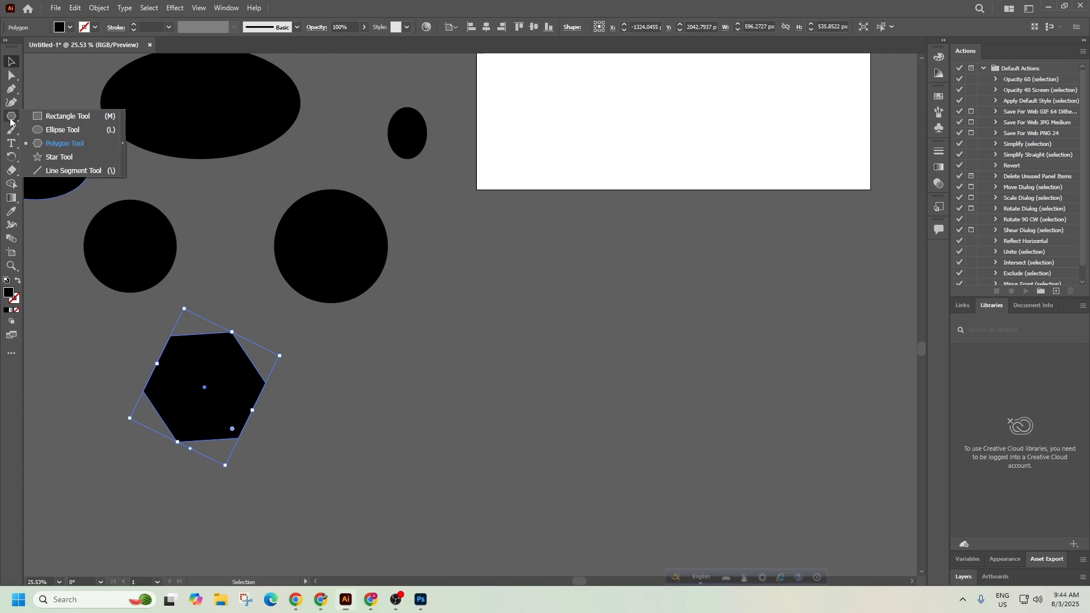
{"action": "left_click", "coordinate": [49, 144]}
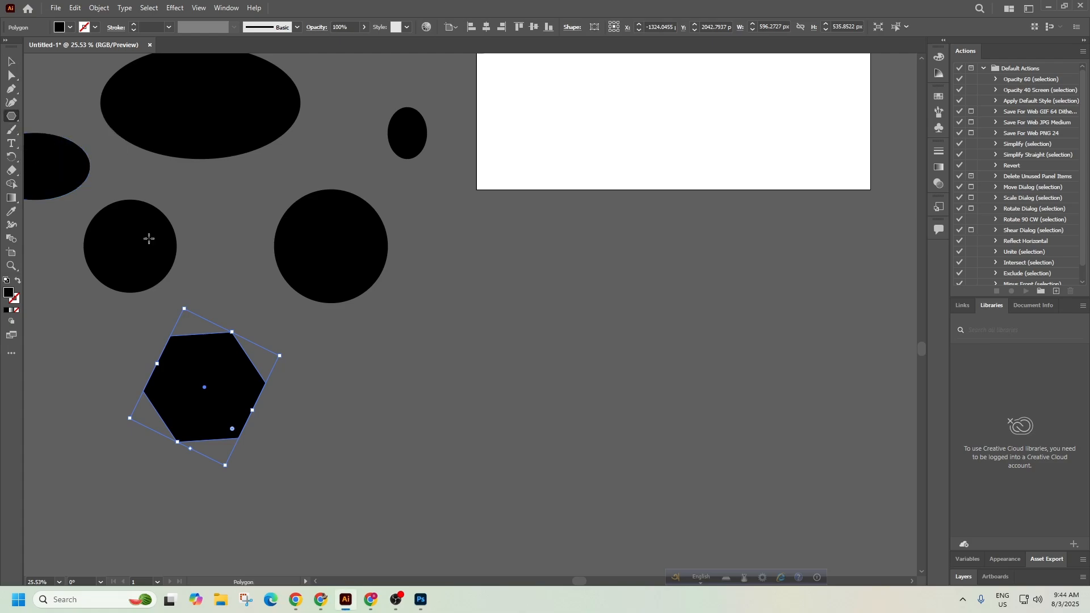
Create a 15-sided polygon from the Polygon dialog and move it down and left.
{"action": "left_click", "coordinate": [601, 348]}
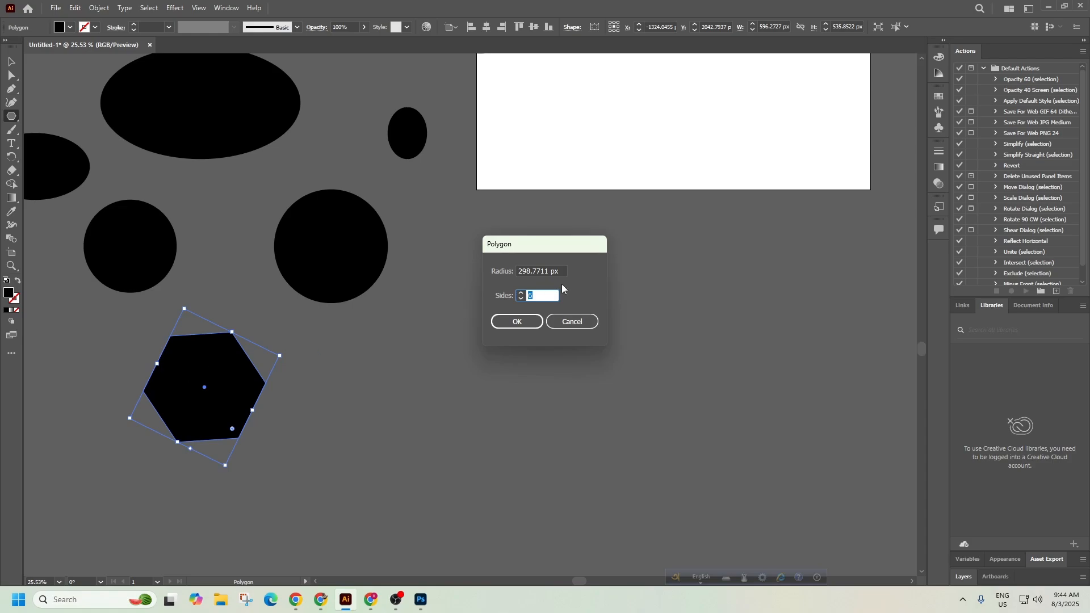
{"action": "type", "text": "15"}
{"action": "left_click", "coordinate": [527, 325]}
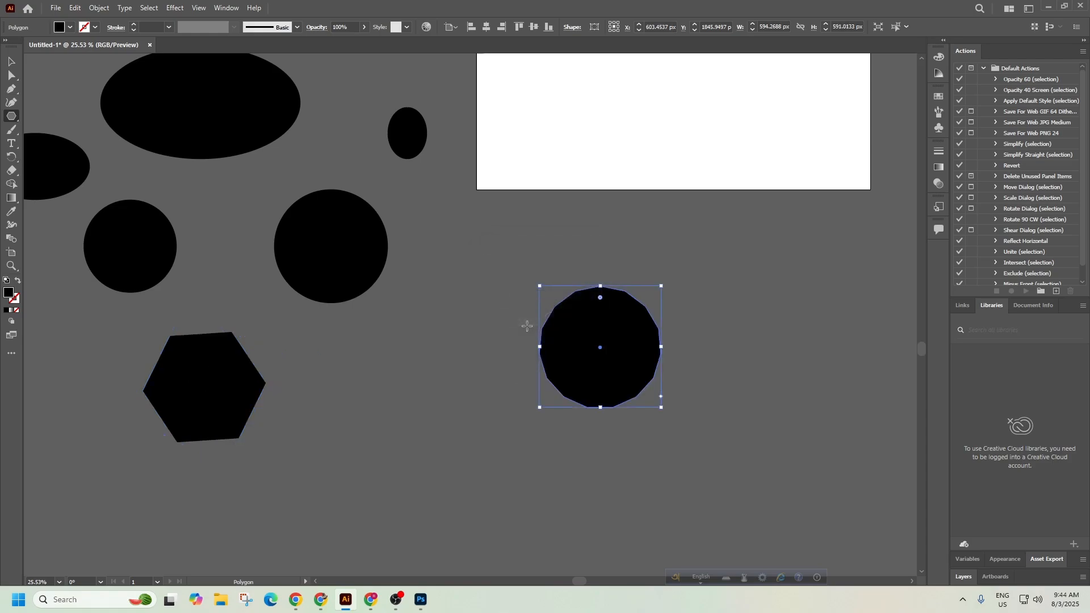
{"action": "left_click", "coordinate": [11, 61]}
{"action": "left_click", "coordinate": [447, 388]}
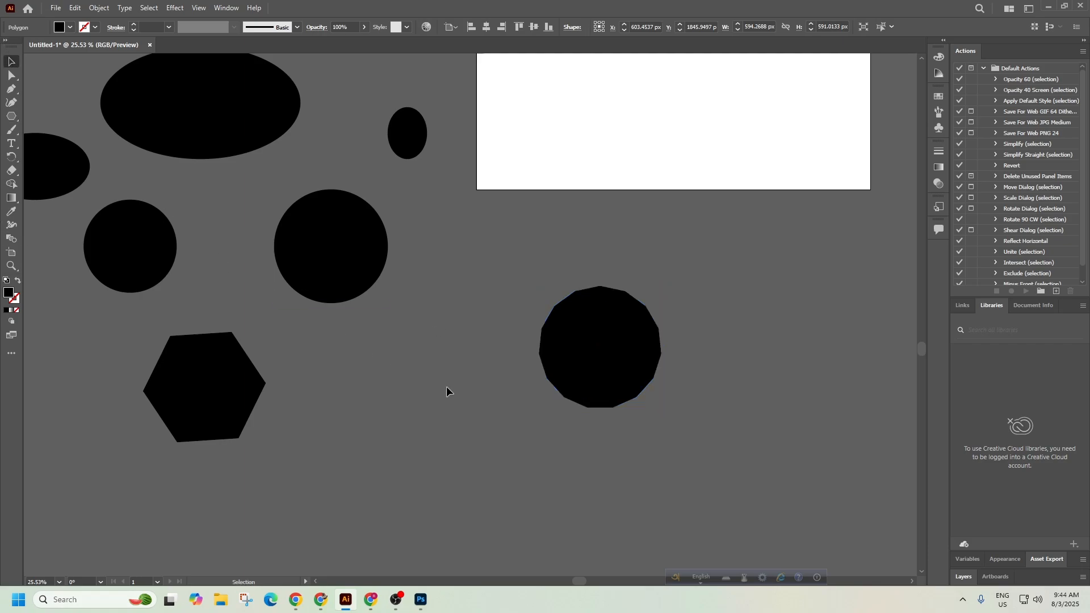
{"action": "left_click_drag", "start_coordinate": [626, 376], "coordinate": [486, 410]}
{"action": "scroll", "coordinate": [684, 348], "scroll_direction": "up", "scroll_amount": 5}
{"action": "left_click", "coordinate": [741, 279]}
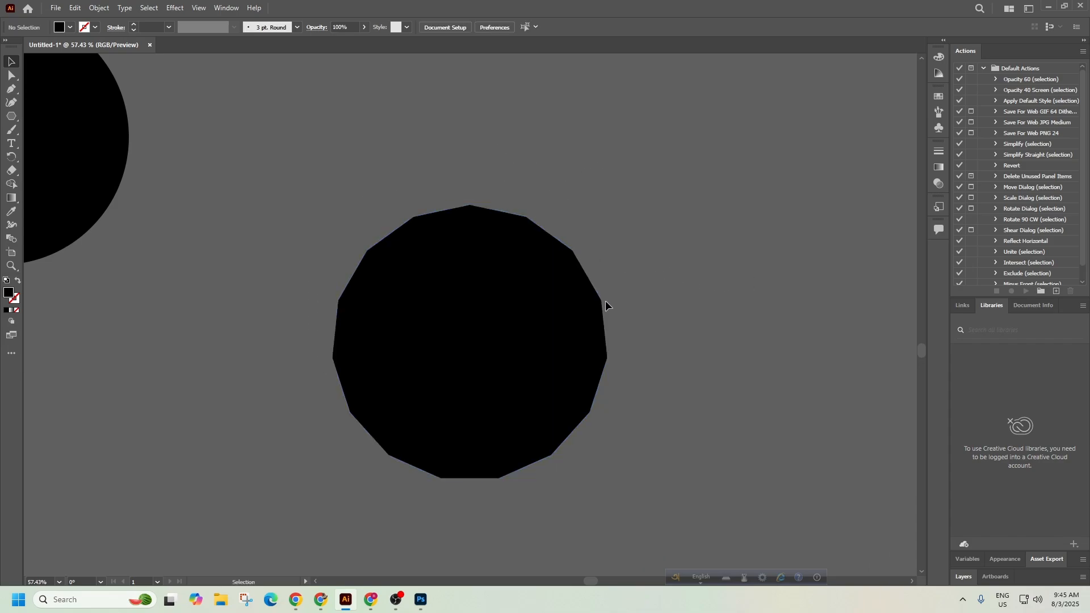
{"action": "scroll", "coordinate": [669, 341], "scroll_direction": "down", "scroll_amount": 2}
{"action": "left_click_drag", "start_coordinate": [536, 381], "coordinate": [288, 480]}
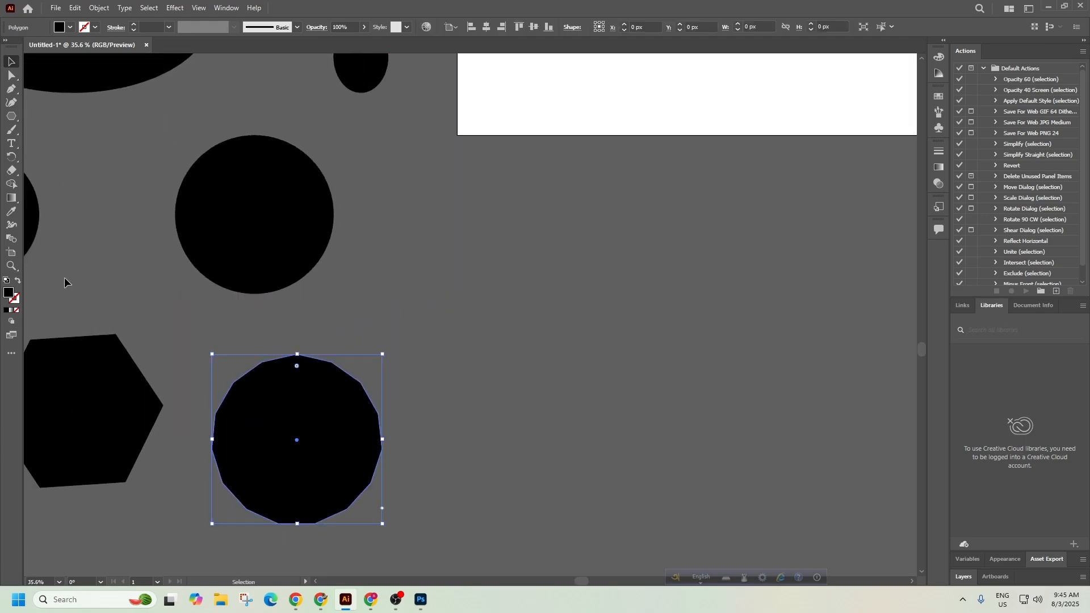
Create a three-sided triangle, about 517 by 448 px, and place it beside the large circle.
{"action": "left_click", "coordinate": [12, 116]}
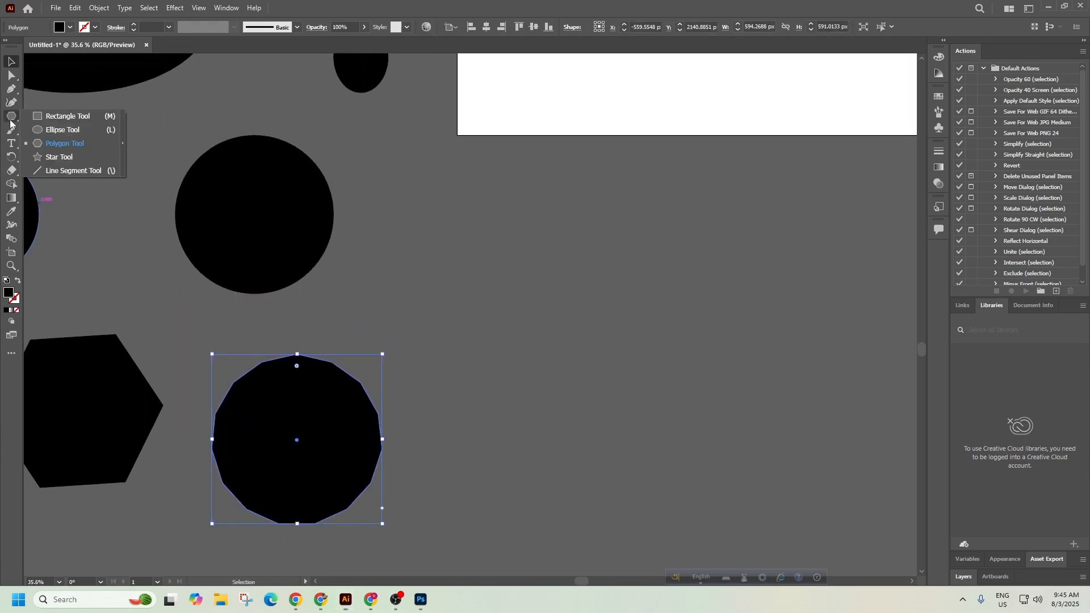
{"action": "left_click", "coordinate": [50, 145]}
{"action": "left_click", "coordinate": [605, 294]}
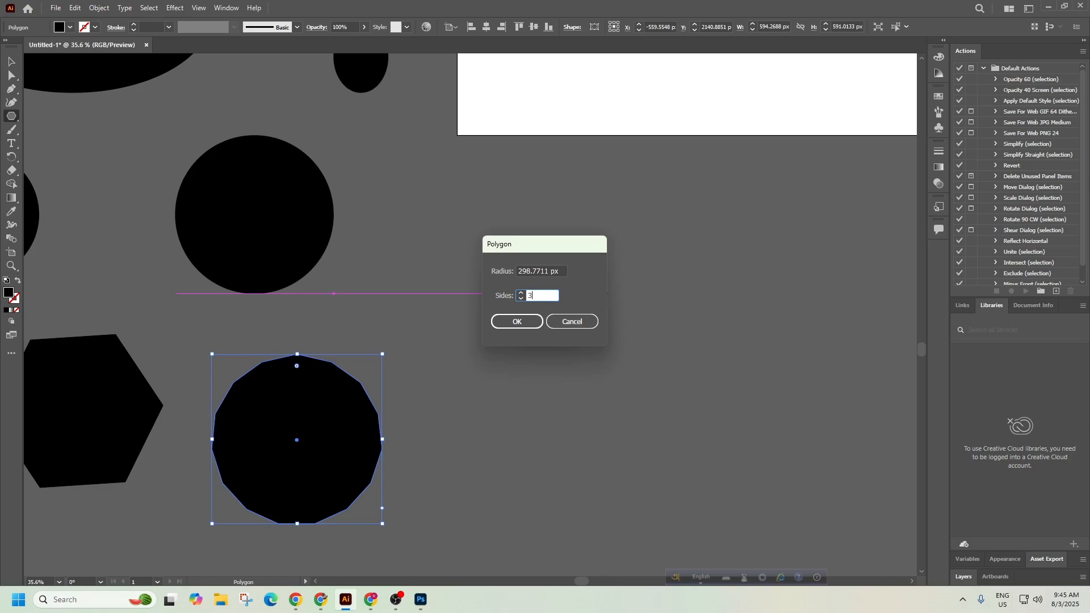
{"action": "left_click", "coordinate": [534, 321]}
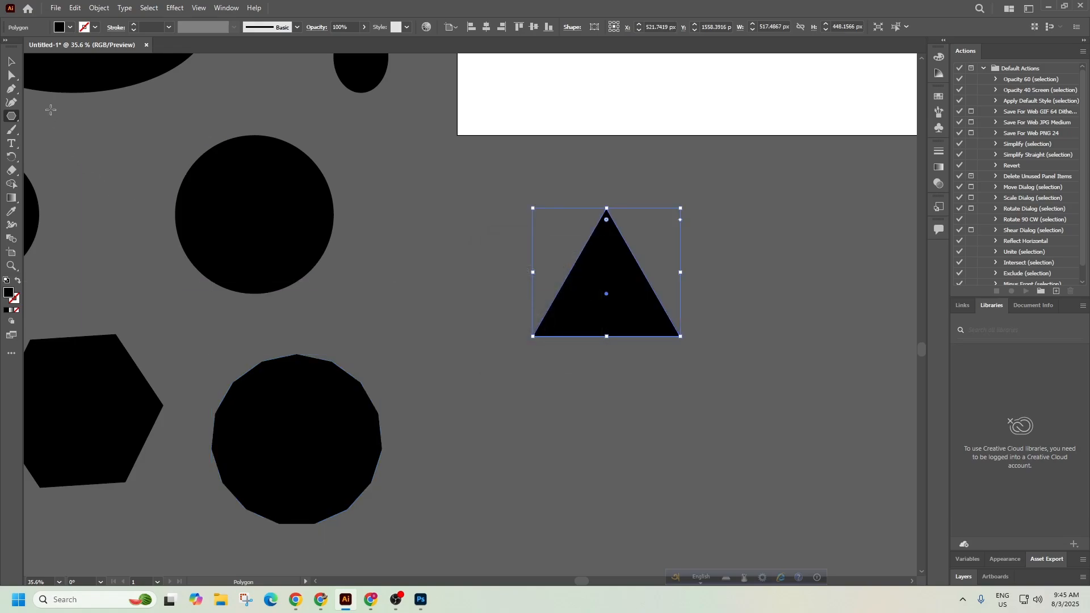
{"action": "left_click", "coordinate": [11, 60]}
{"action": "left_click", "coordinate": [741, 390]}
{"action": "left_click_drag", "start_coordinate": [608, 318], "coordinate": [432, 287]}
{"action": "right_click", "coordinate": [11, 116]}
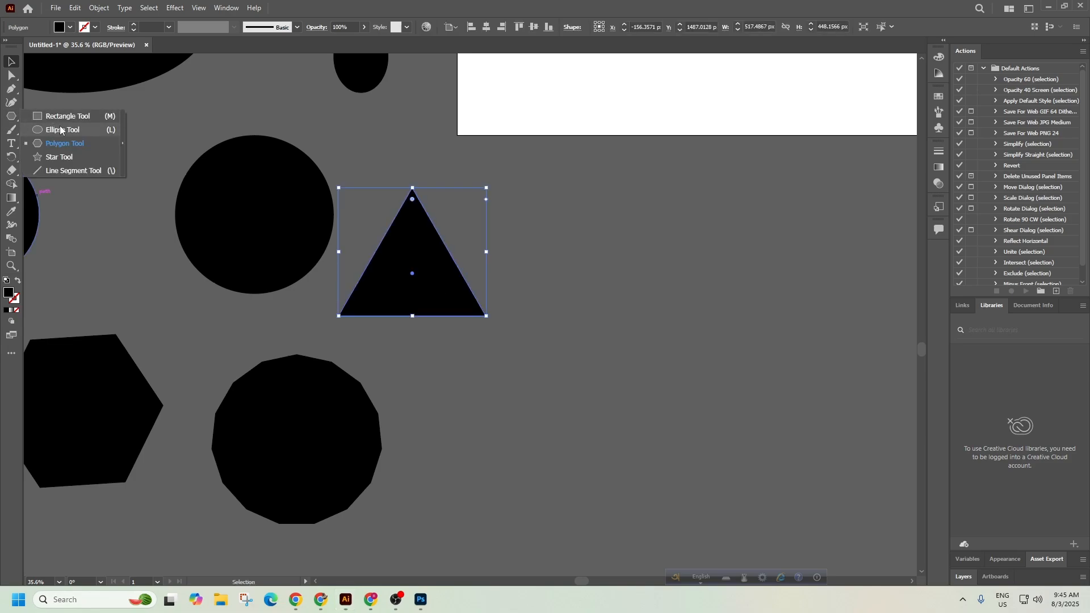
Draw a five-point star right of the triangle, then create a 15-point star via Star options.
{"action": "left_click", "coordinate": [65, 162]}
{"action": "left_click_drag", "start_coordinate": [601, 229], "coordinate": [652, 307]}
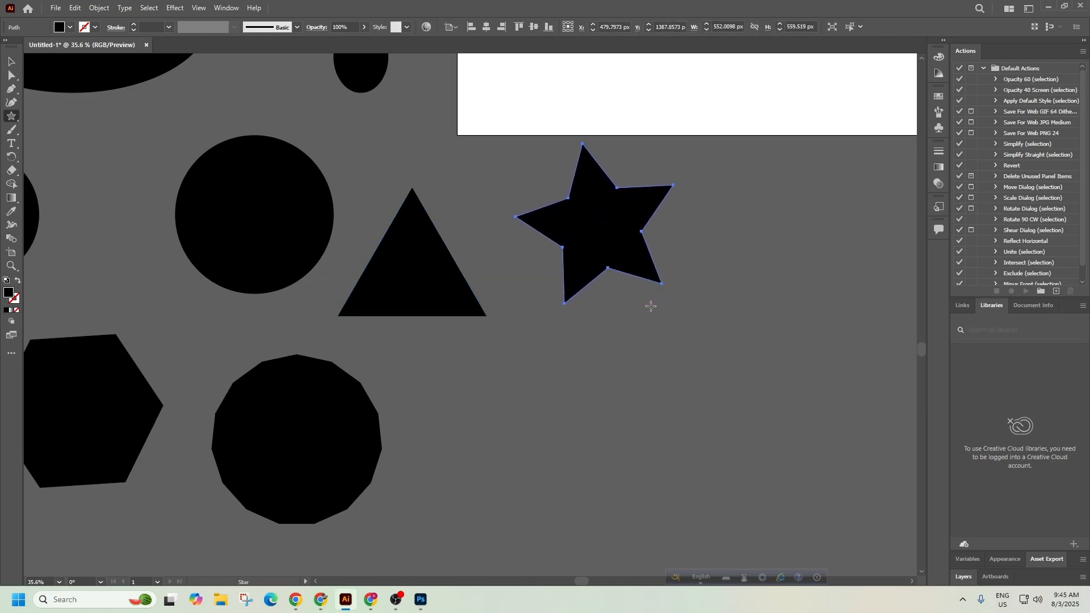
{"action": "left_click", "coordinate": [734, 357]}
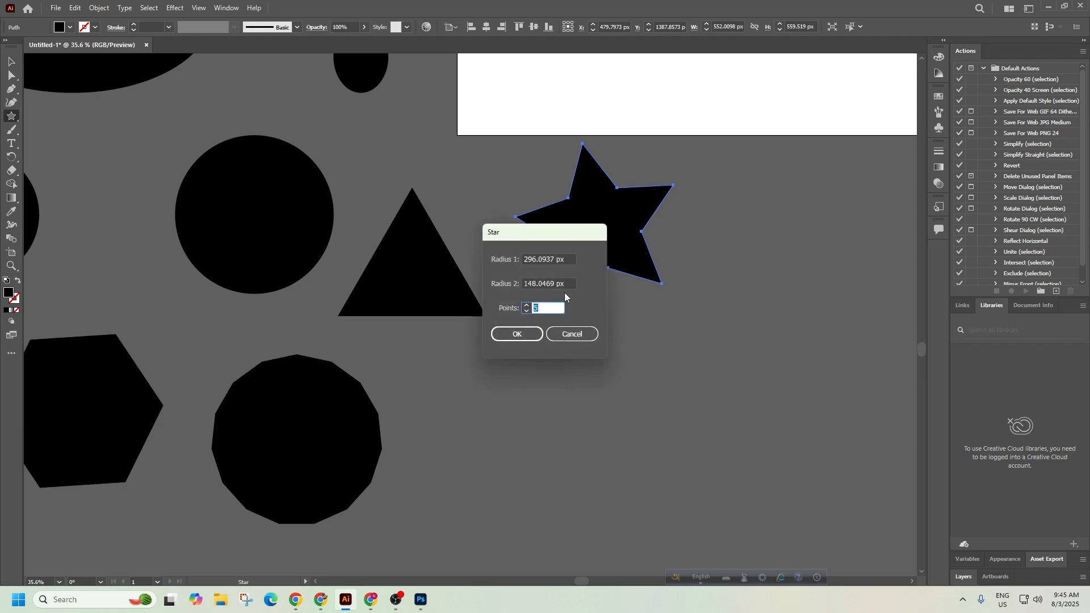
{"action": "left_click_drag", "start_coordinate": [548, 240], "coordinate": [412, 235]}
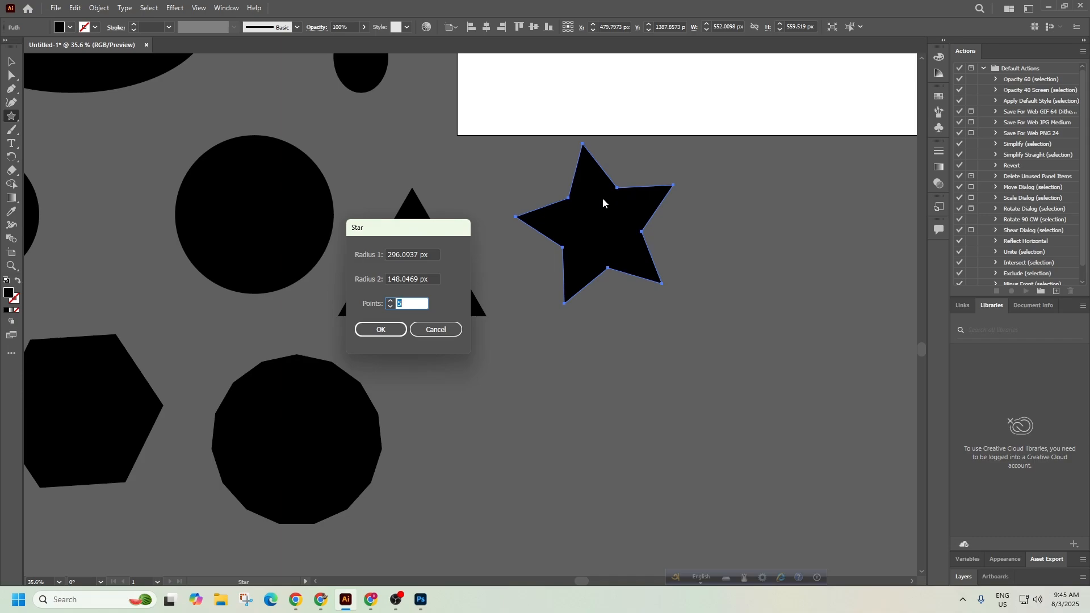
{"action": "double_click", "coordinate": [411, 302]}
{"action": "type", "text": "15"}
{"action": "left_click", "coordinate": [389, 328]}
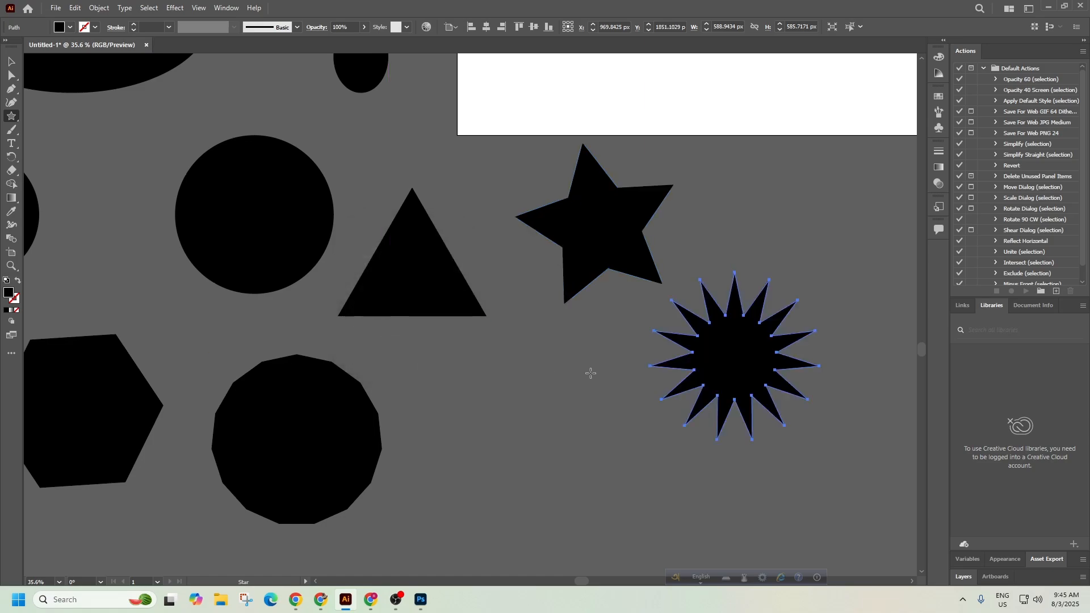
{"action": "left_click", "coordinate": [733, 351]}
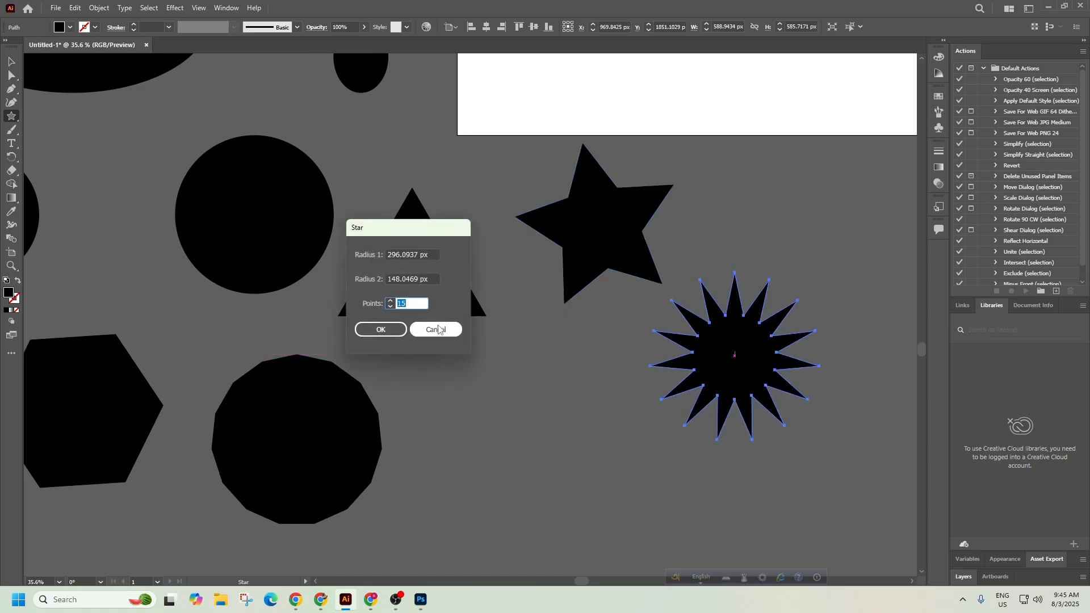
{"action": "left_click", "coordinate": [434, 328]}
Move the 15-point star next to the five-point star, level with it.
{"action": "left_click", "coordinate": [10, 59]}
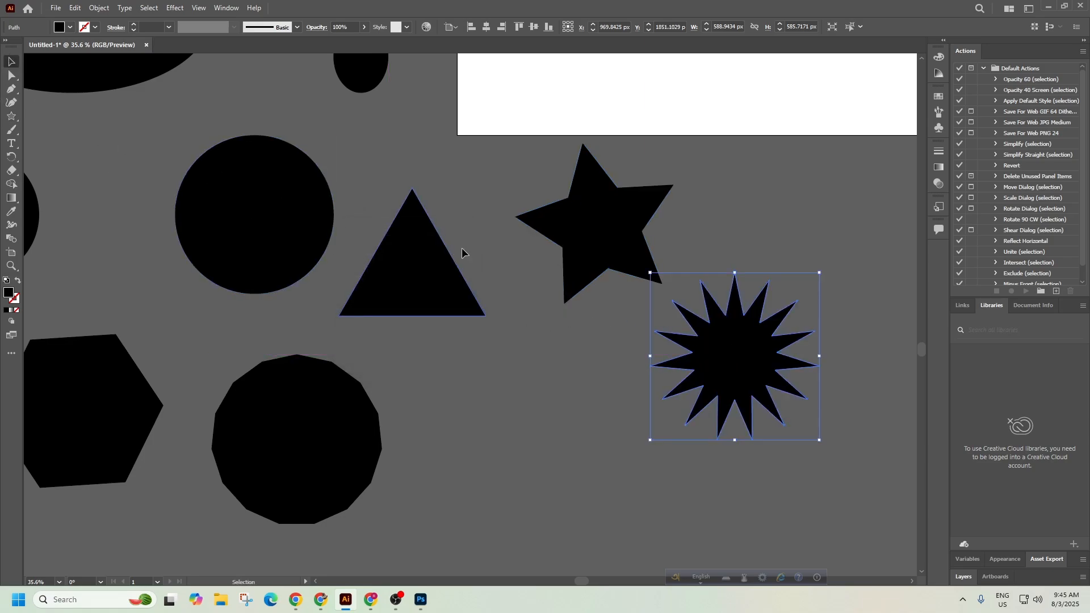
{"action": "left_click_drag", "start_coordinate": [741, 375], "coordinate": [776, 319]}
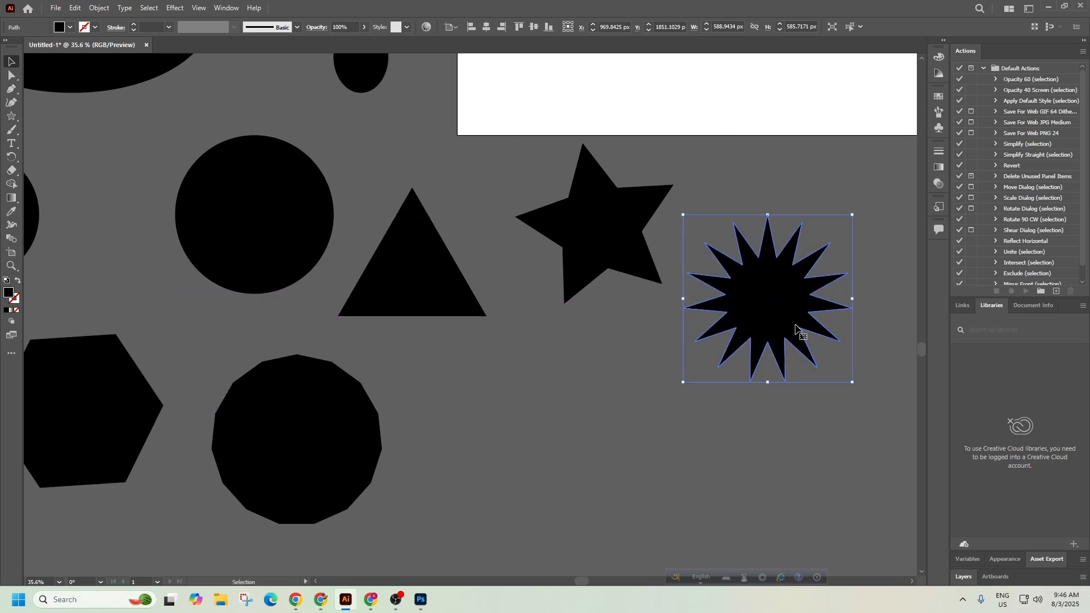
{"action": "left_click", "coordinate": [741, 409]}
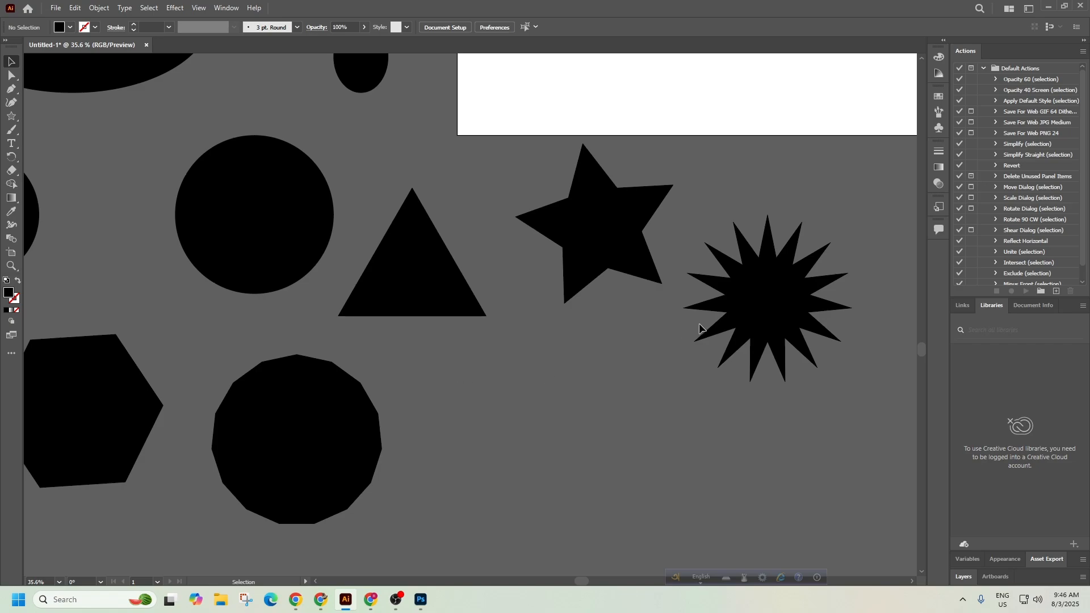
{"action": "left_click_drag", "start_coordinate": [754, 316], "coordinate": [771, 258]}
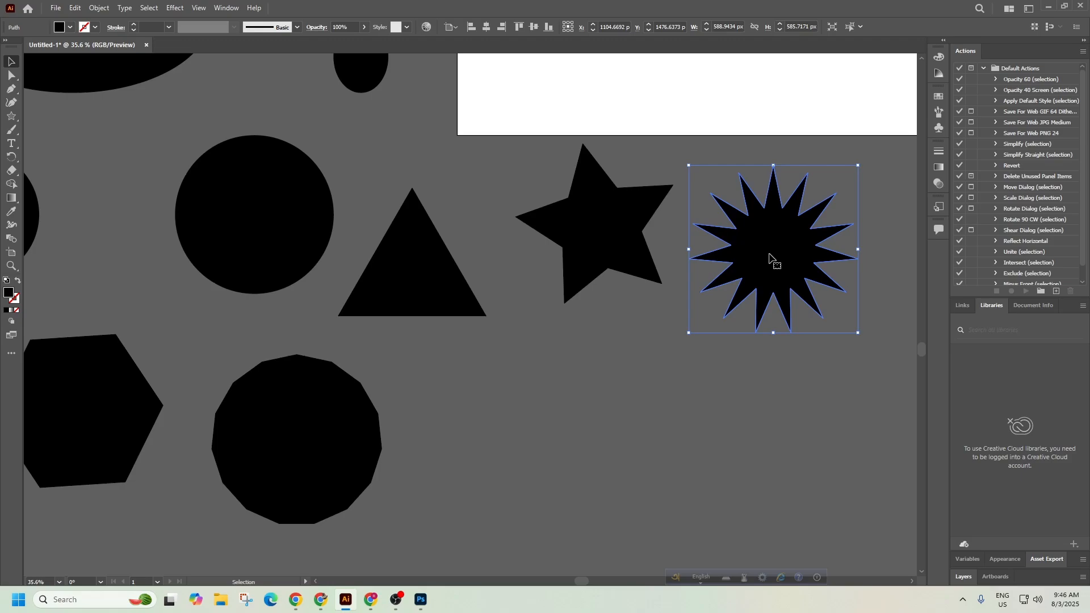
Copy 'spirals' from the syllabus PDF and search Google Images for 'spirals shape'.
{"action": "left_click", "coordinate": [322, 600]}
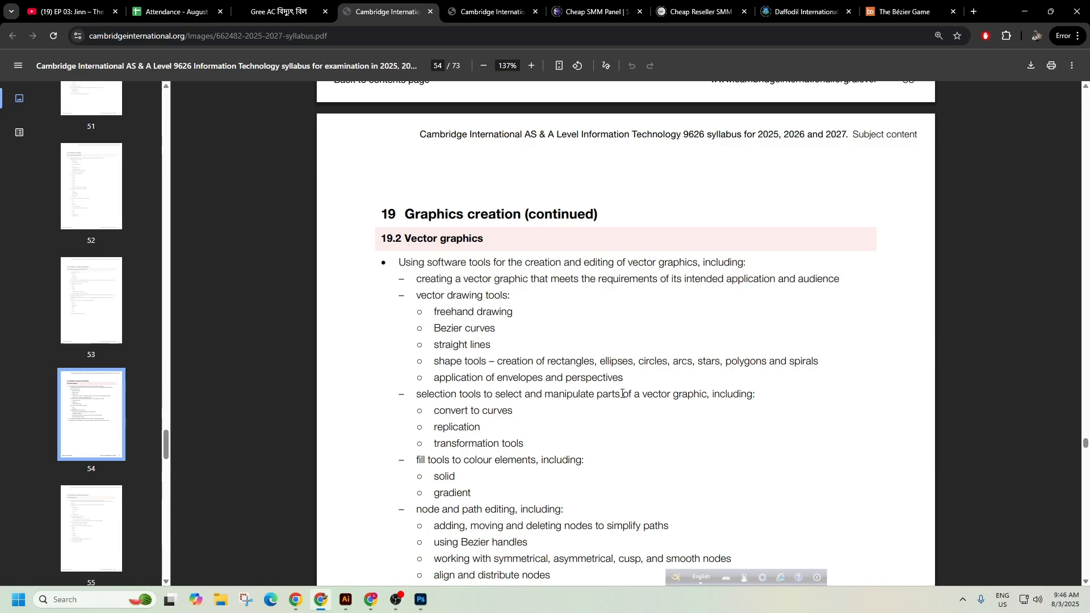
{"action": "left_click_drag", "start_coordinate": [674, 362], "coordinate": [685, 361]}
{"action": "left_click_drag", "start_coordinate": [790, 363], "coordinate": [820, 361]}
{"action": "key", "text": "ctrl+c"}
{"action": "left_click", "coordinate": [974, 12]}
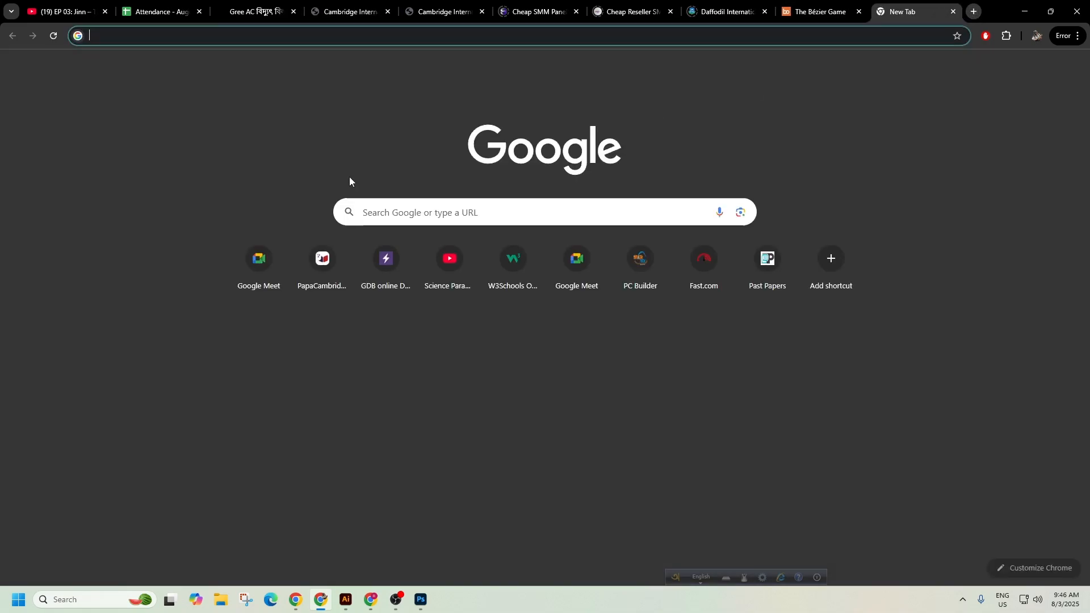
{"action": "key", "text": "ctrl+v"}
{"action": "type", "text": "shape"}
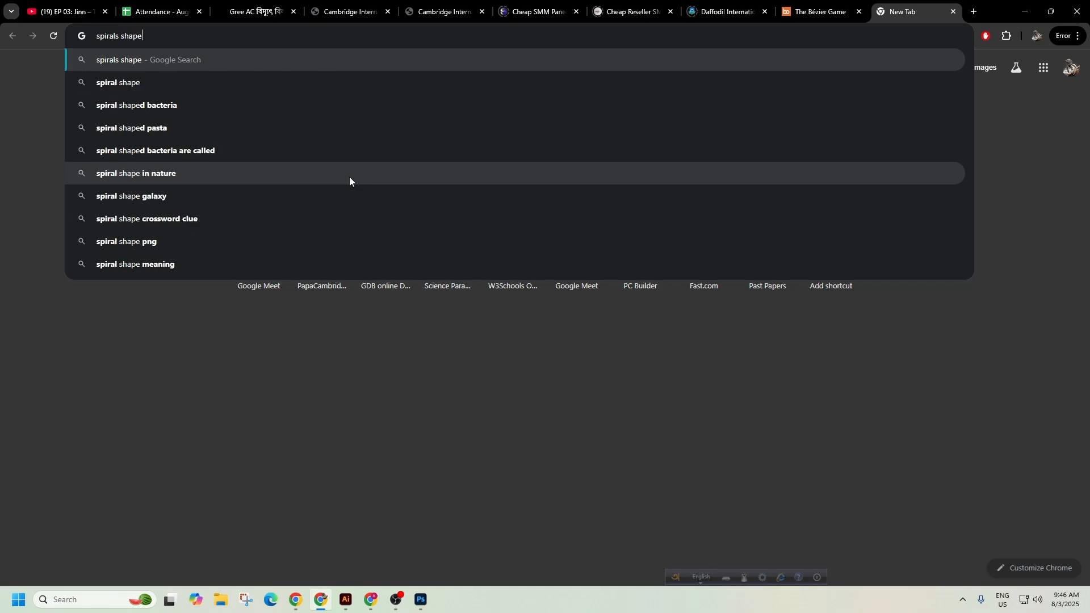
{"action": "key", "text": "Return"}
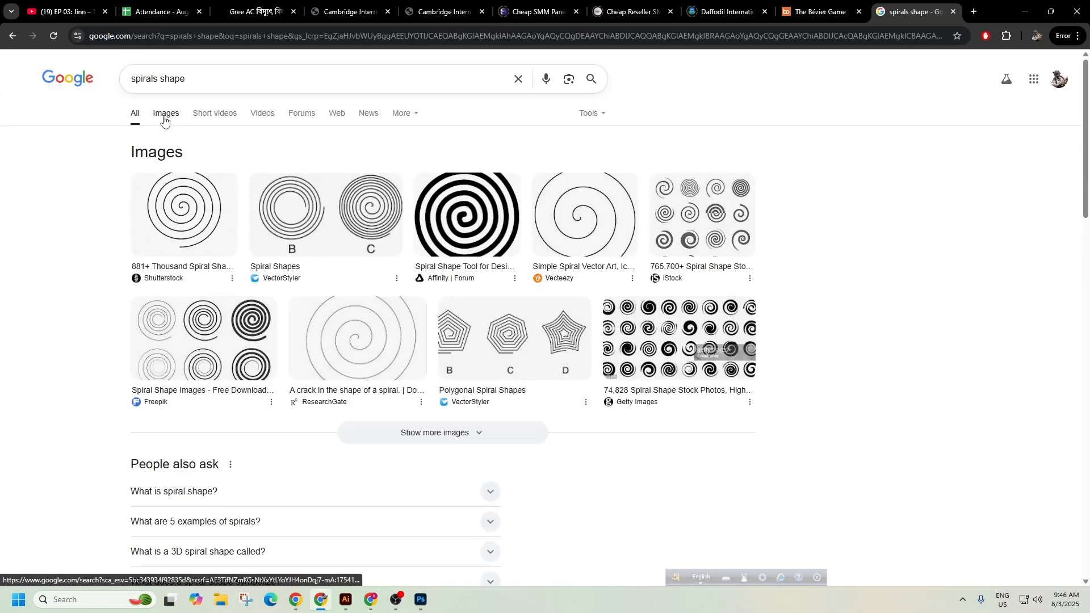
{"action": "left_click", "coordinate": [166, 115]}
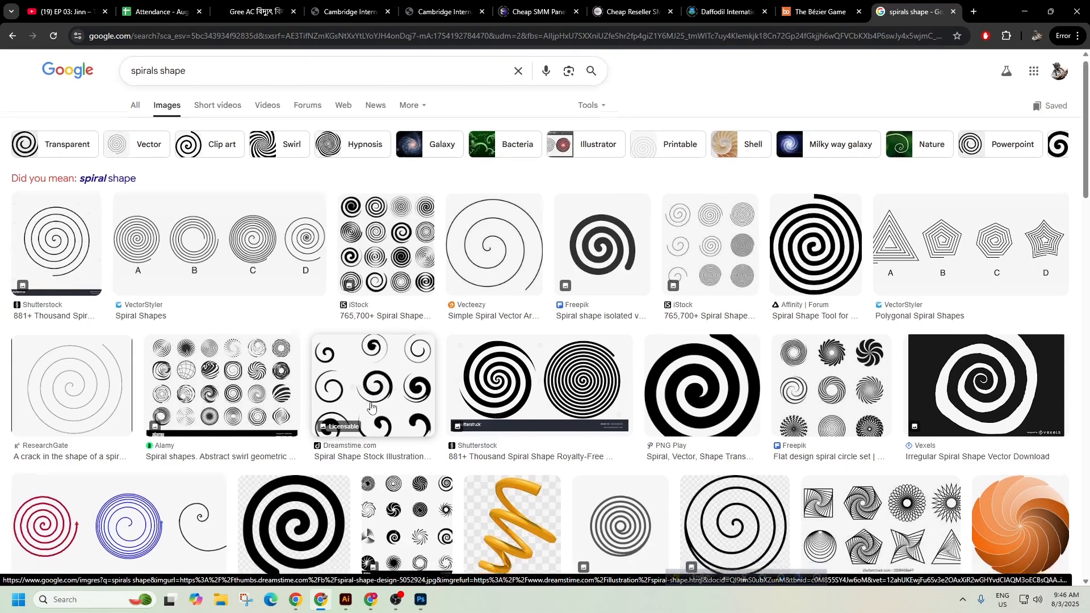
Save the double-spiral image result into the Downloads folder.
{"action": "scroll", "coordinate": [392, 341], "scroll_direction": "down", "scroll_amount": 1}
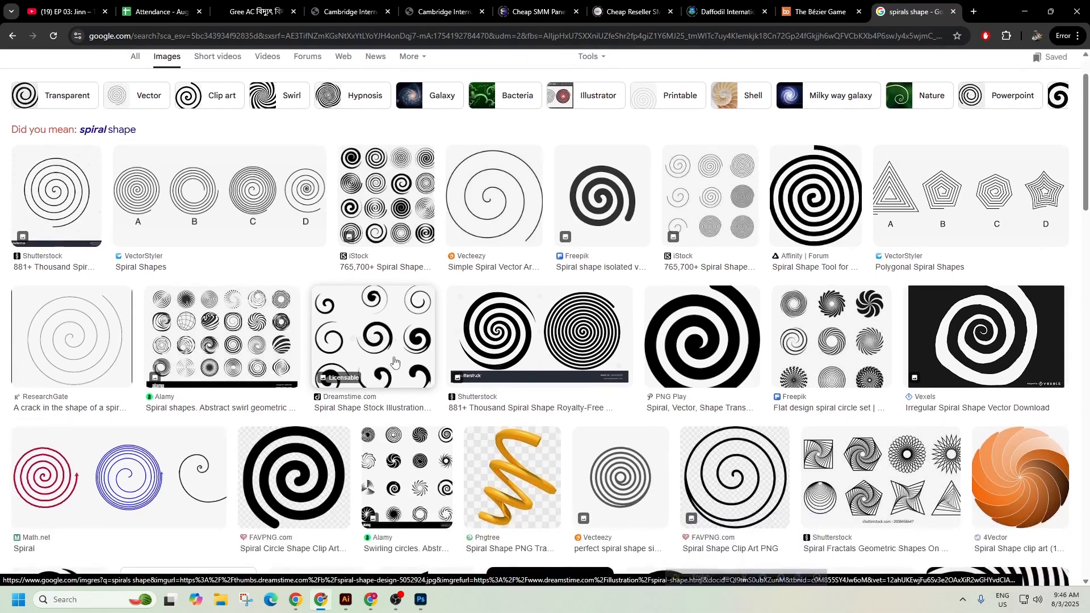
{"action": "left_click", "coordinate": [556, 327]}
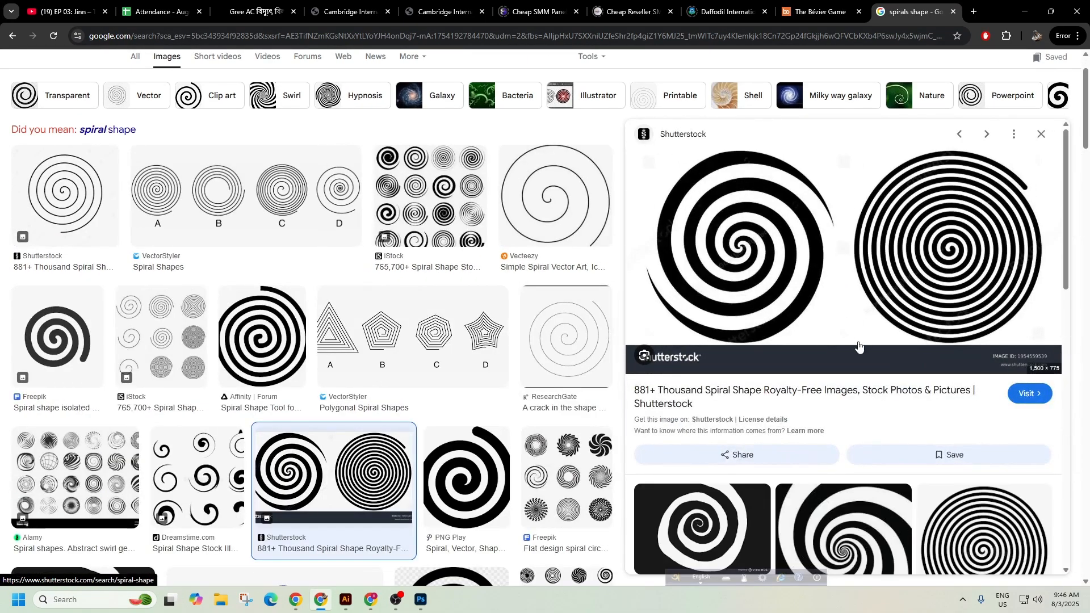
{"action": "scroll", "coordinate": [955, 394], "scroll_direction": "down", "scroll_amount": 2}
{"action": "scroll", "coordinate": [956, 393], "scroll_direction": "up", "scroll_amount": 2}
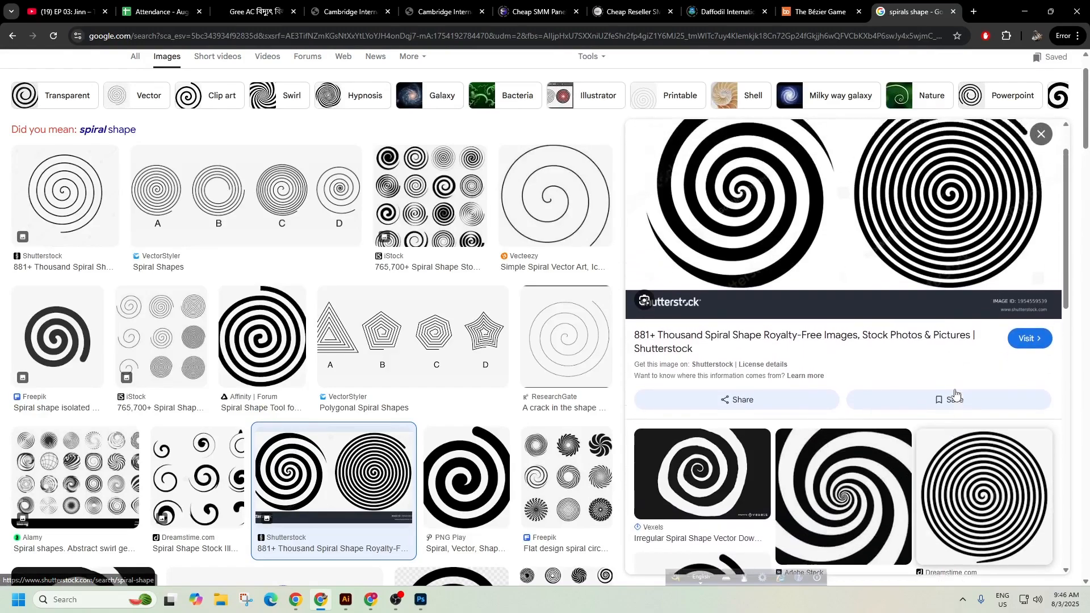
{"action": "right_click", "coordinate": [776, 220]}
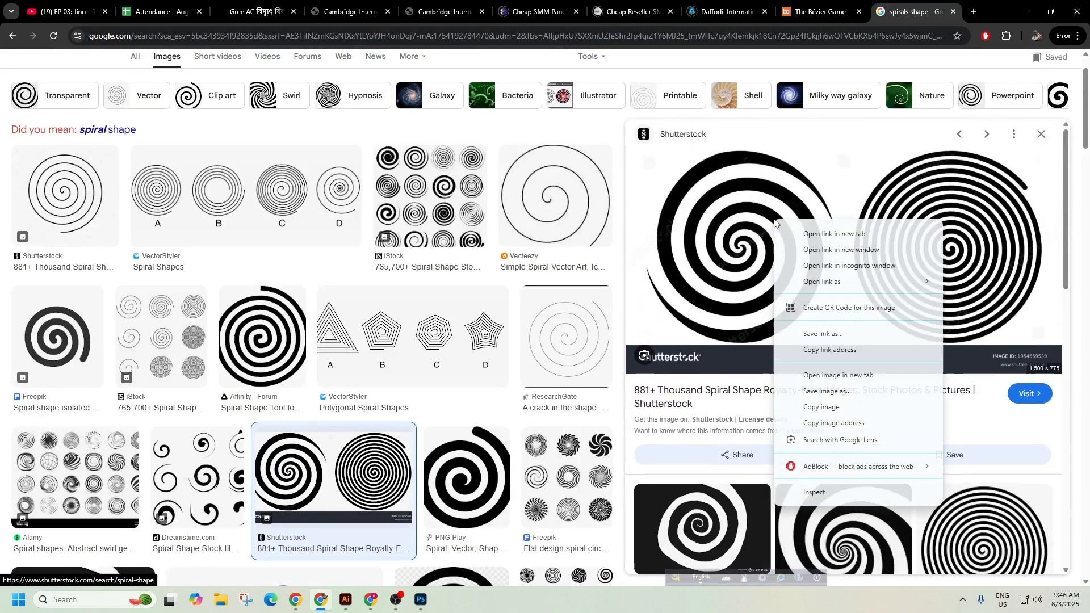
{"action": "left_click", "coordinate": [829, 393]}
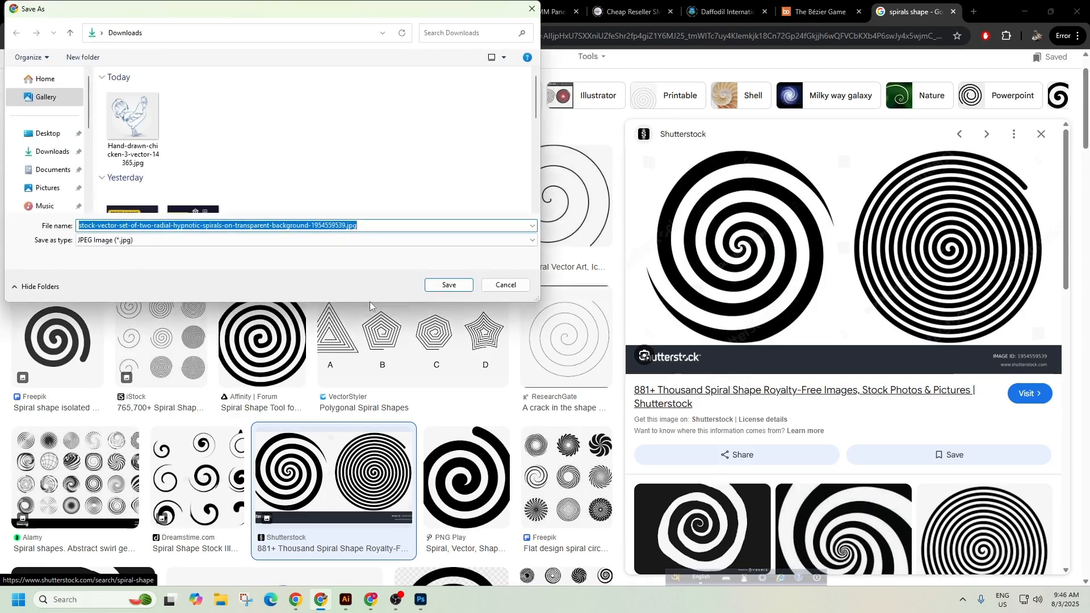
{"action": "left_click", "coordinate": [41, 153]}
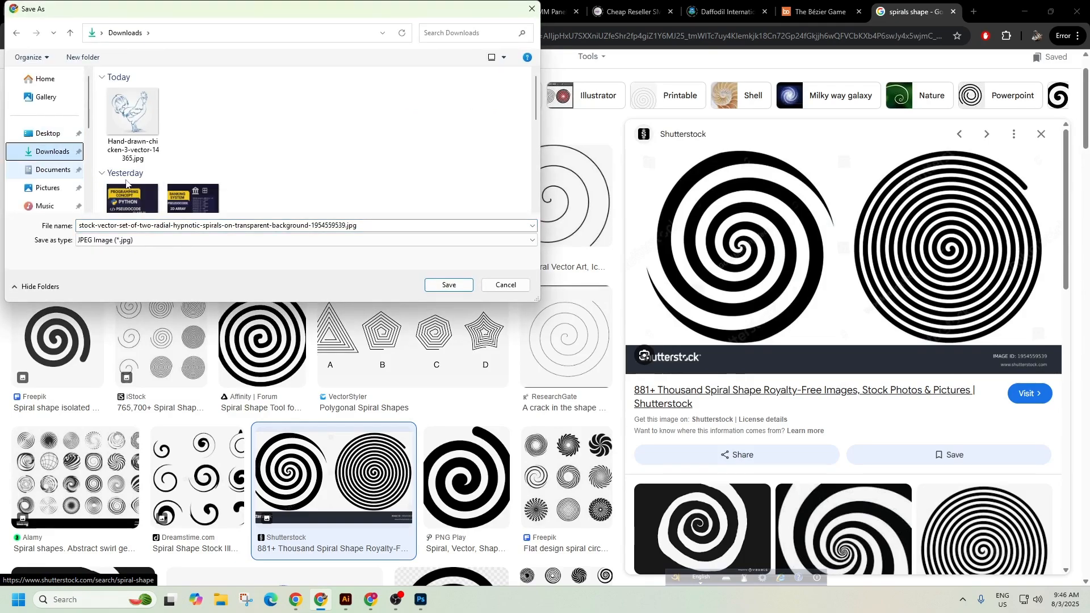
{"action": "left_click", "coordinate": [448, 285]}
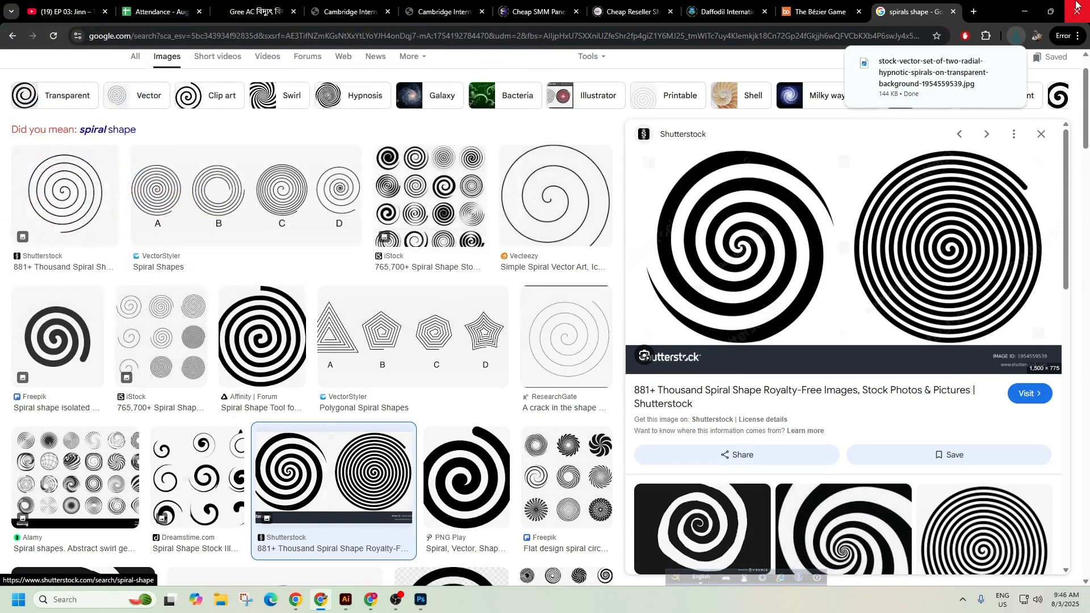
{"action": "key", "text": "alt+Tab"}
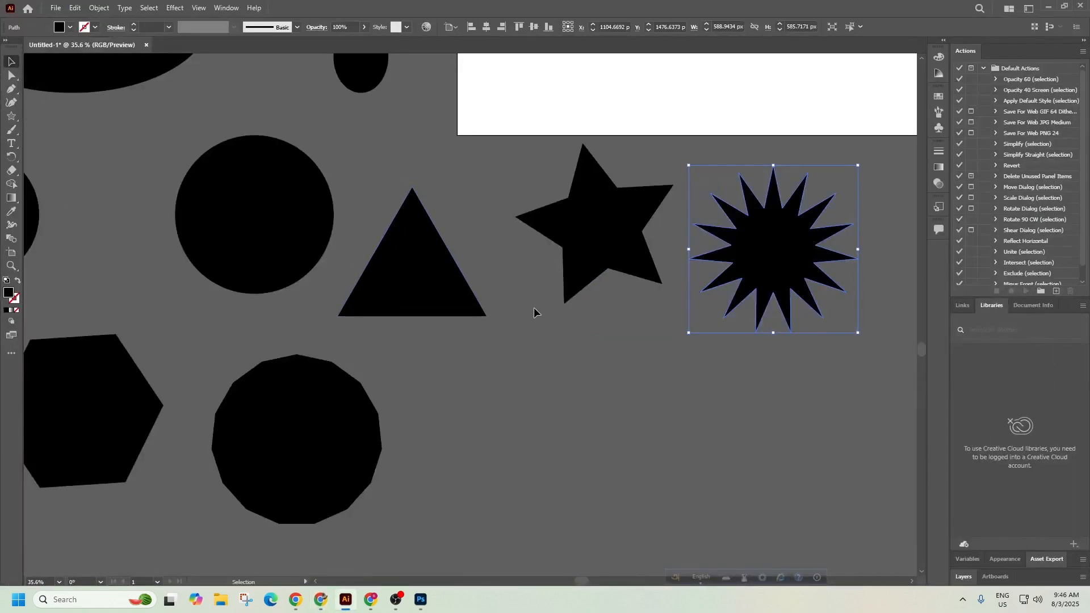
Choose the downloaded spiral JPG from Downloads with File > Place.
{"action": "left_click_drag", "start_coordinate": [586, 296], "coordinate": [383, 284]}
{"action": "left_click_drag", "start_coordinate": [713, 219], "coordinate": [431, 429]}
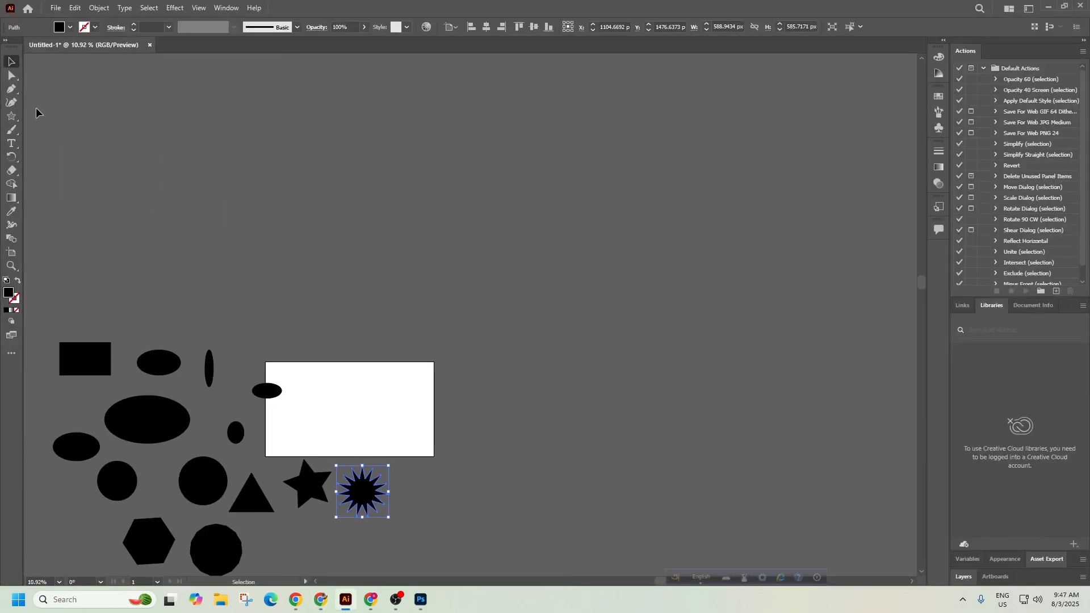
{"action": "left_click", "coordinate": [56, 8]}
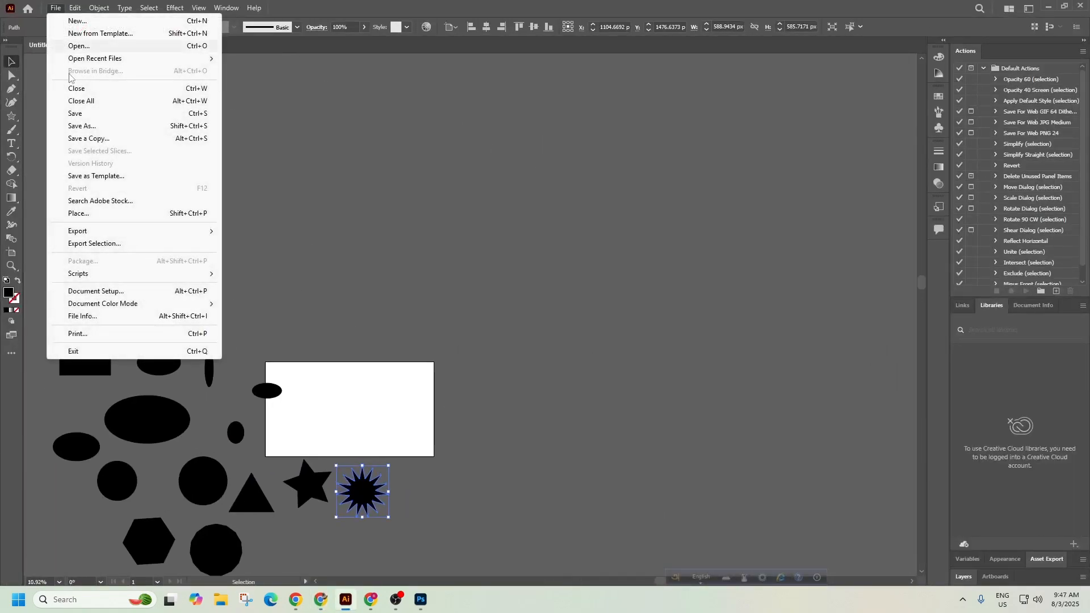
{"action": "left_click", "coordinate": [91, 218]}
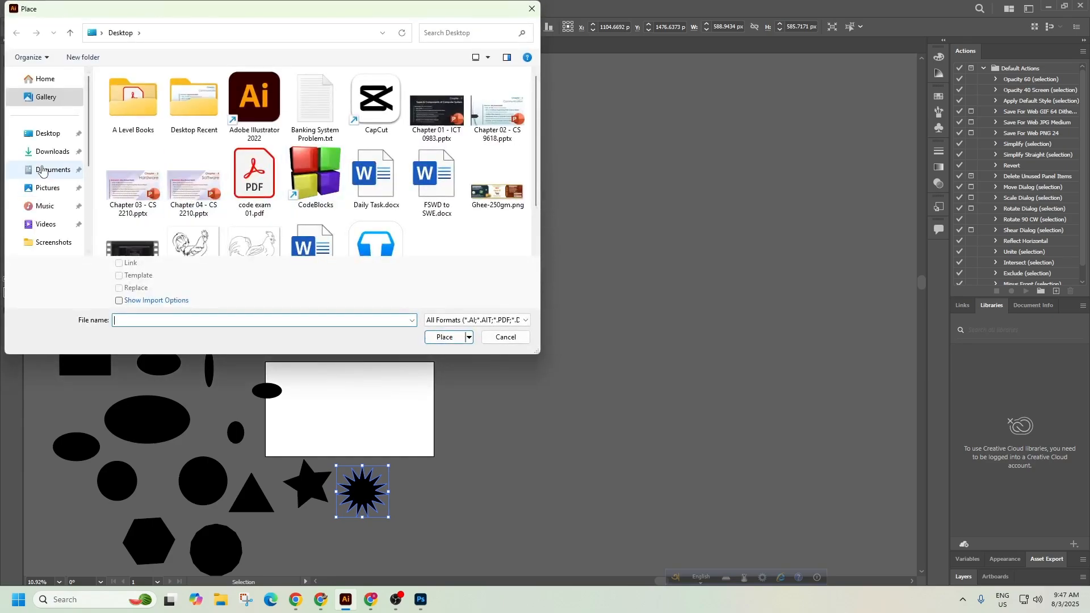
{"action": "left_click", "coordinate": [52, 151]}
{"action": "left_click", "coordinate": [150, 130]}
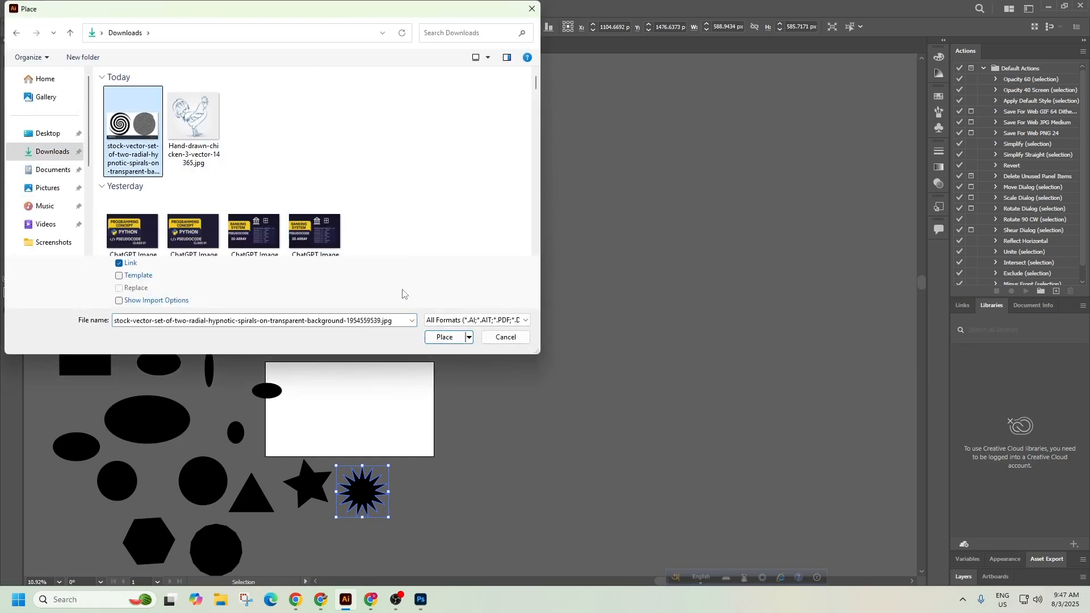
{"action": "left_click", "coordinate": [440, 342]}
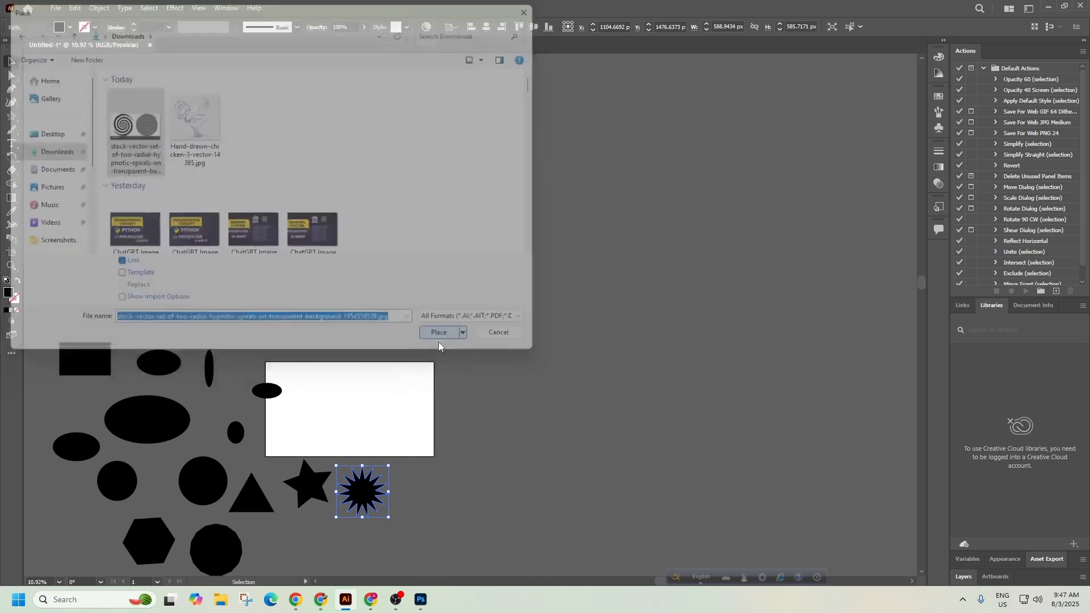
Drag out the spiral image on the artboard and move it up and right.
{"action": "left_click_drag", "start_coordinate": [410, 185], "coordinate": [832, 389]}
{"action": "left_click", "coordinate": [831, 389]}
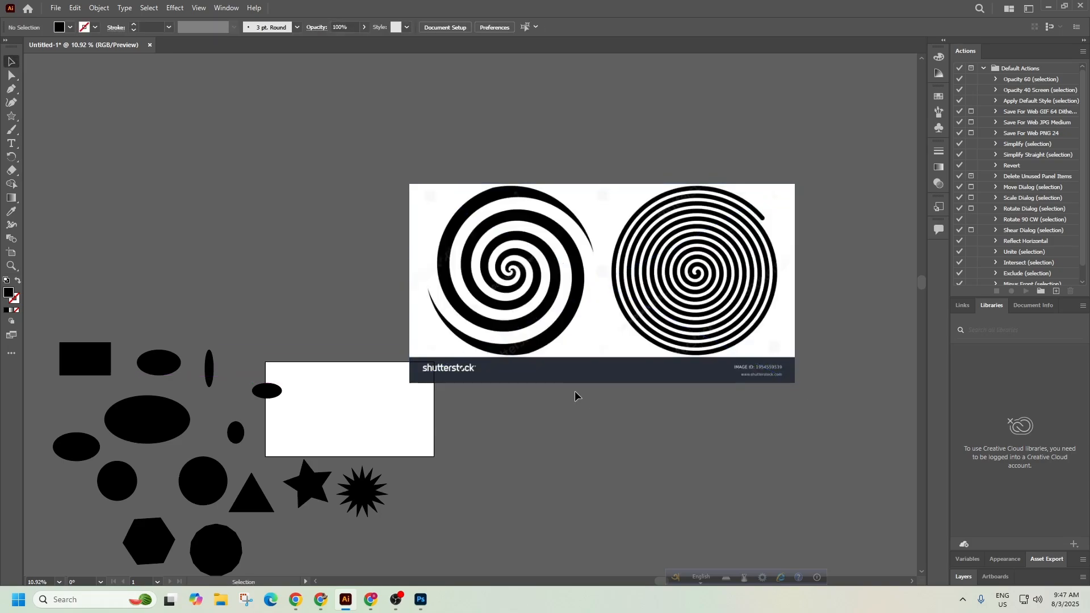
{"action": "left_click_drag", "start_coordinate": [592, 289], "coordinate": [616, 224]}
{"action": "left_click", "coordinate": [764, 440]}
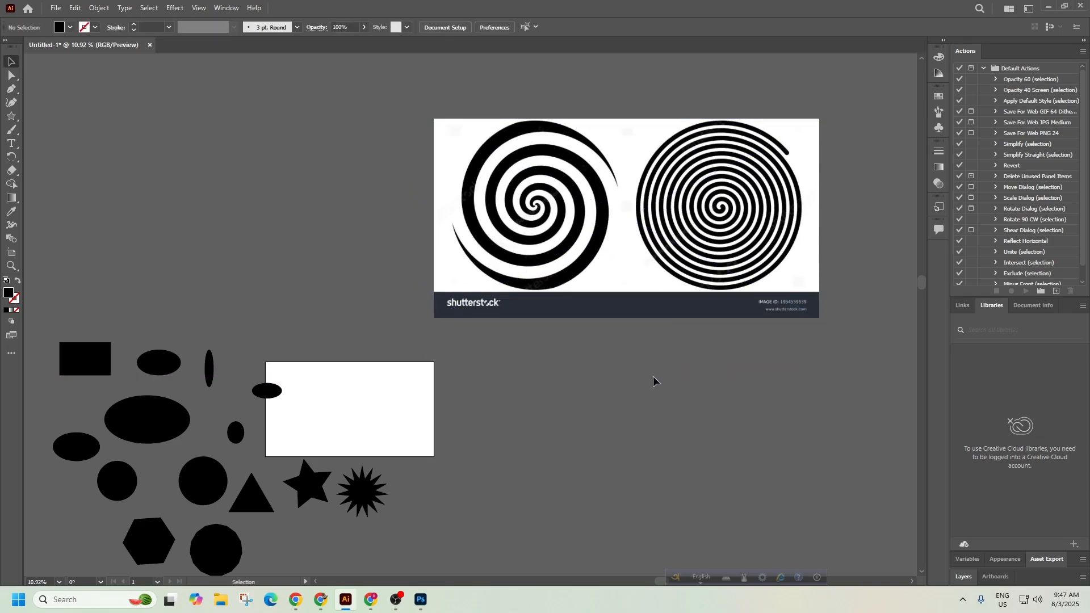
{"action": "scroll", "coordinate": [597, 175], "scroll_direction": "up", "scroll_amount": 1, "text": "alt"}
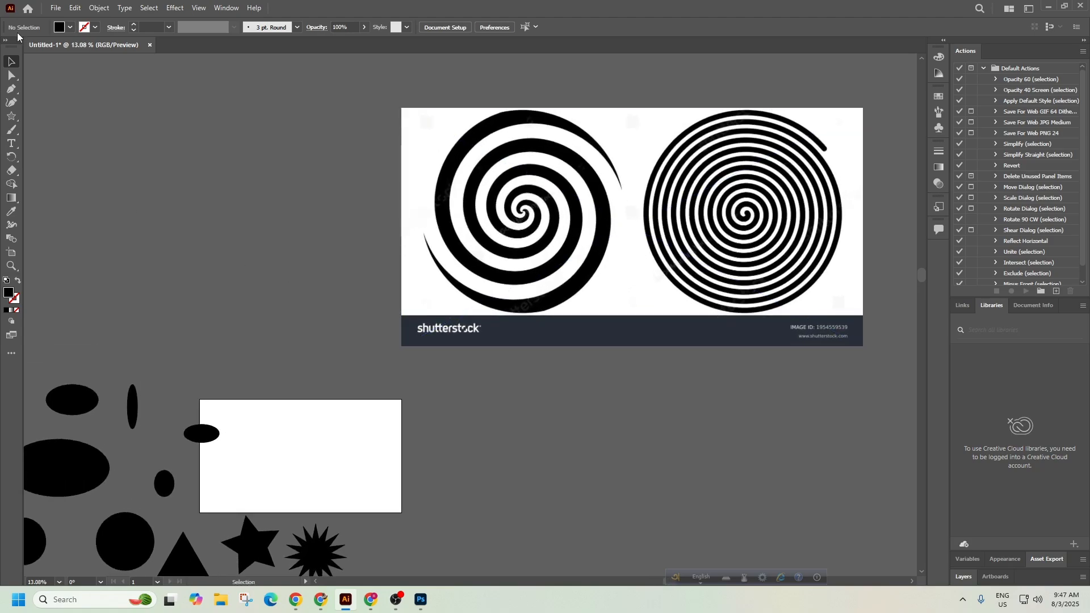
Nudge the spiral image left and apply Image Trace Make and Expand.
{"action": "left_click", "coordinate": [98, 8]}
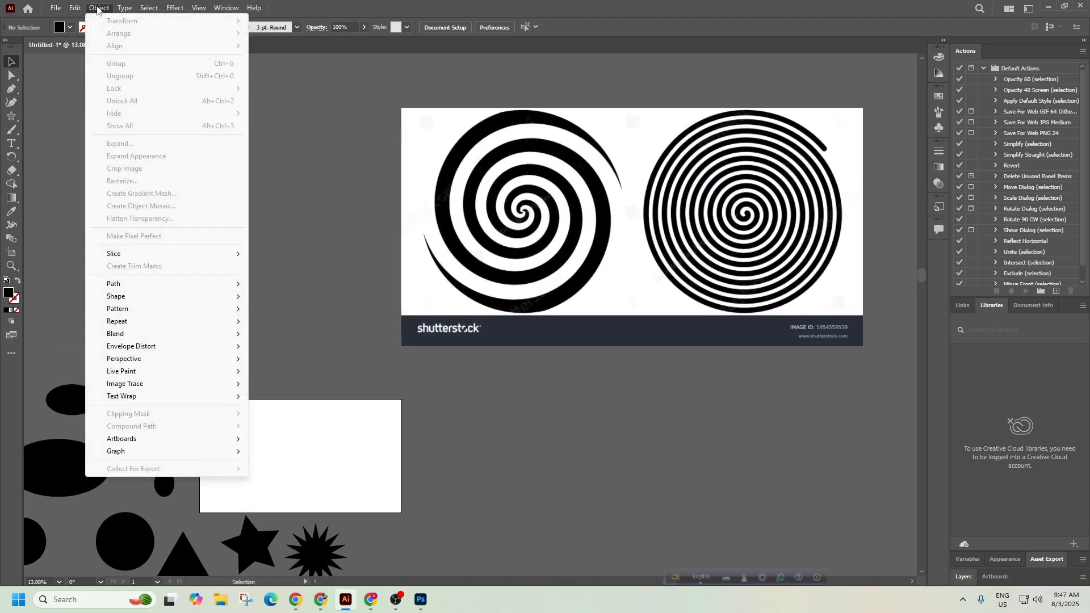
{"action": "left_click", "coordinate": [524, 197]}
{"action": "left_click_drag", "start_coordinate": [561, 223], "coordinate": [509, 225]}
{"action": "left_click", "coordinate": [100, 8]}
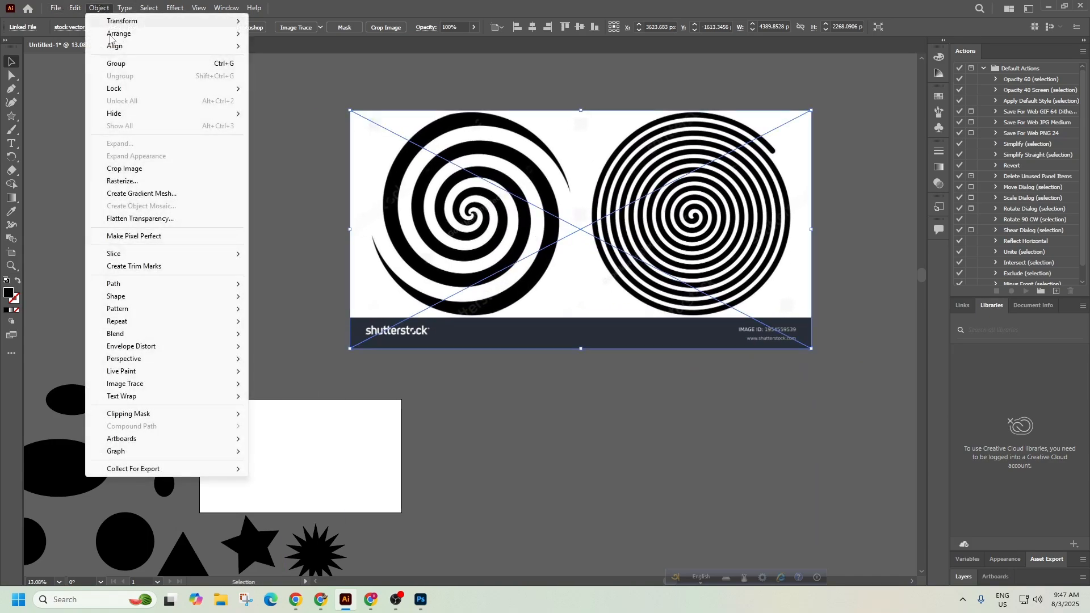
{"action": "mouse_move", "coordinate": [180, 398]}
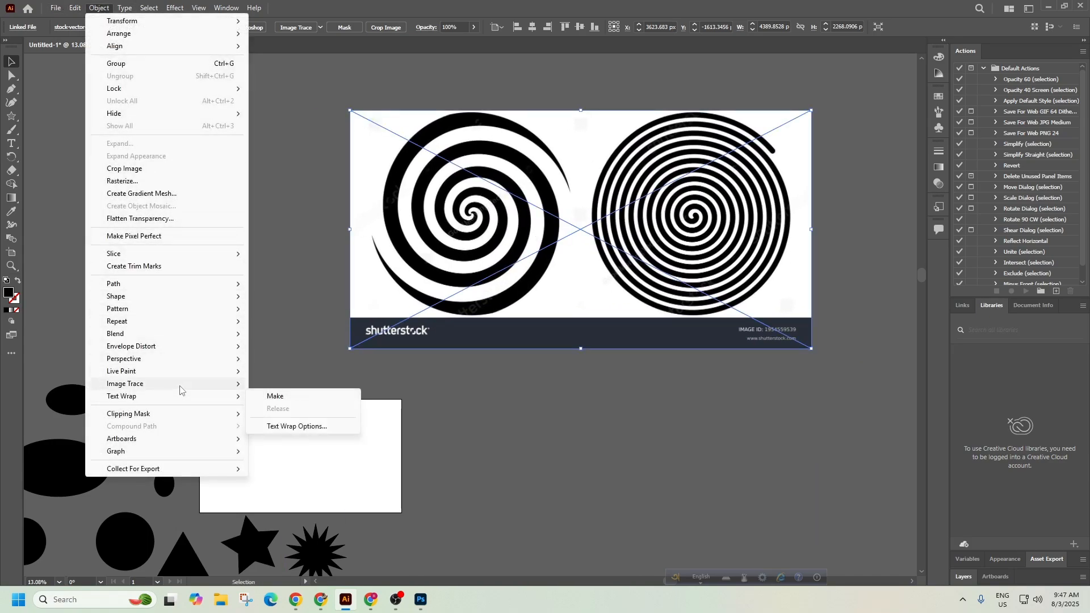
{"action": "left_click", "coordinate": [296, 397]}
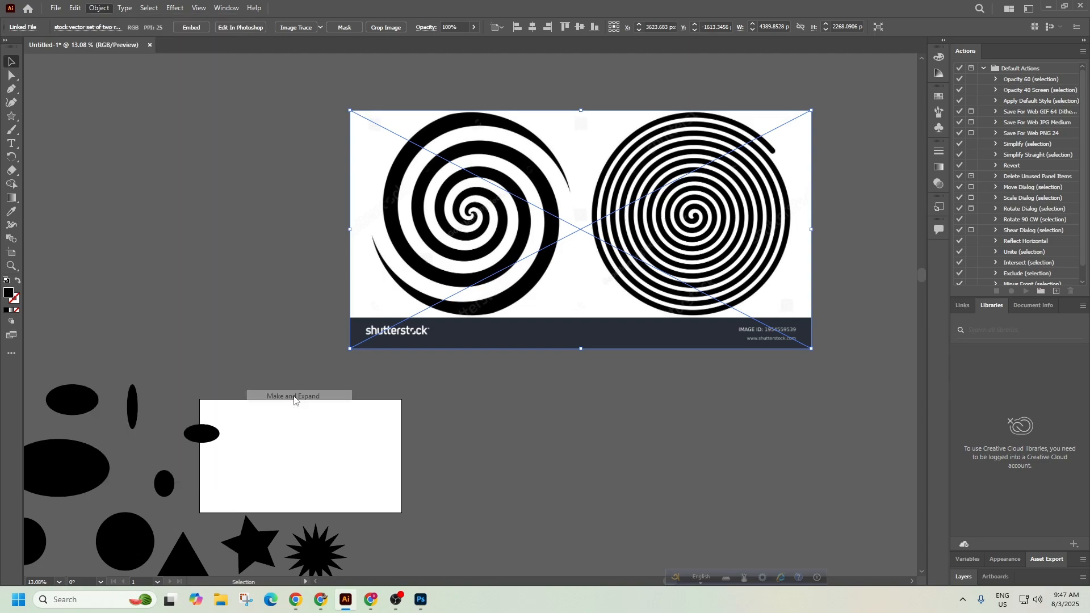
Ungroup the traced artwork and delete its white background and black watermark bar.
{"action": "left_click", "coordinate": [516, 433]}
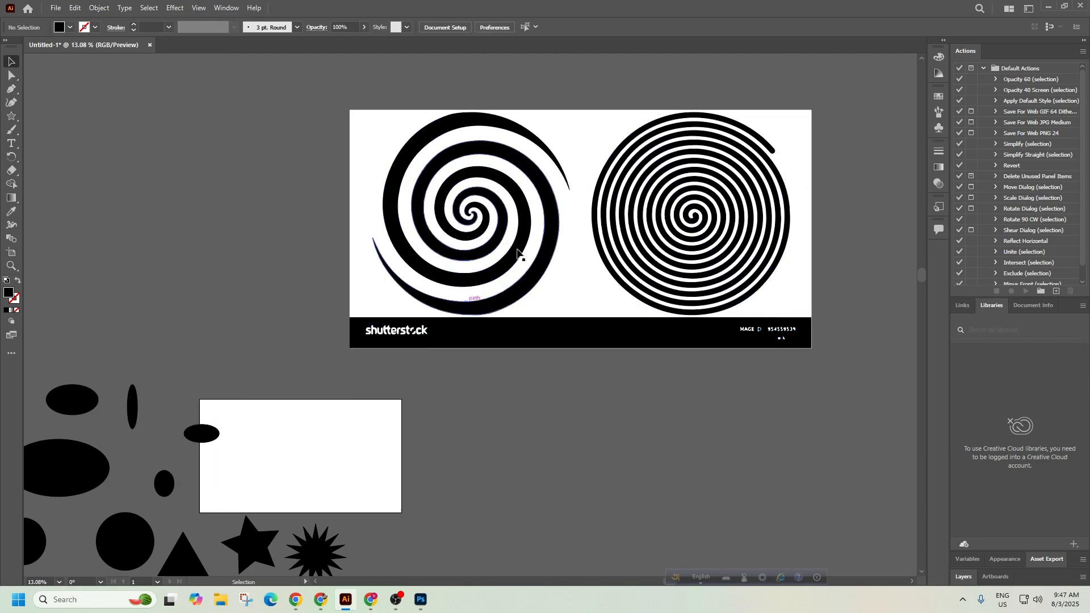
{"action": "right_click", "coordinate": [577, 294]}
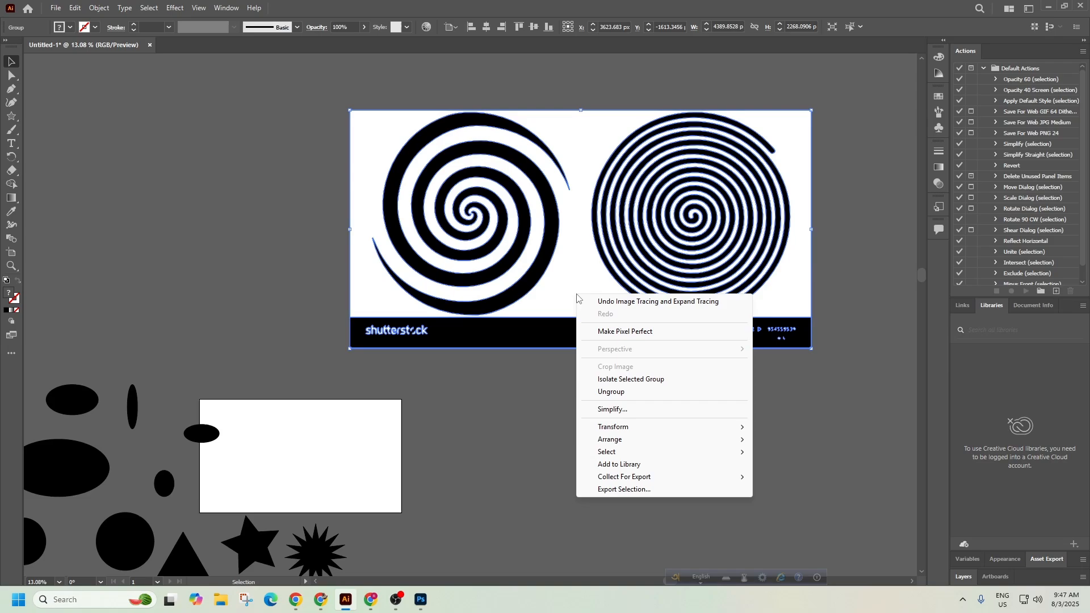
{"action": "left_click", "coordinate": [612, 392]}
{"action": "left_click", "coordinate": [609, 396]}
{"action": "left_click_drag", "start_coordinate": [571, 335], "coordinate": [656, 522]}
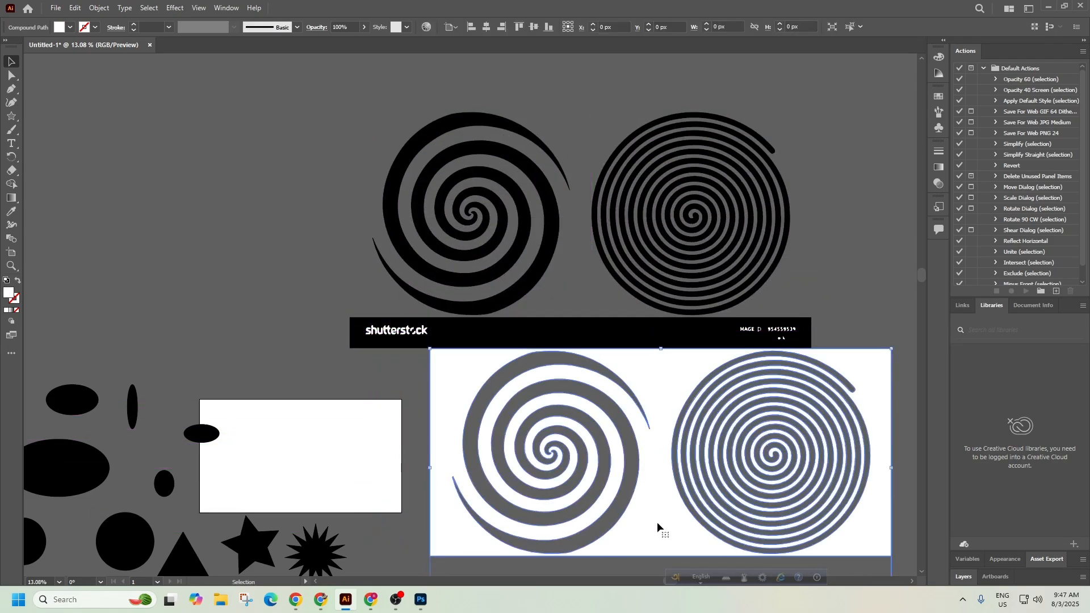
{"action": "key", "text": "Delete"}
{"action": "left_click", "coordinate": [549, 329]}
{"action": "key", "text": "Delete"}
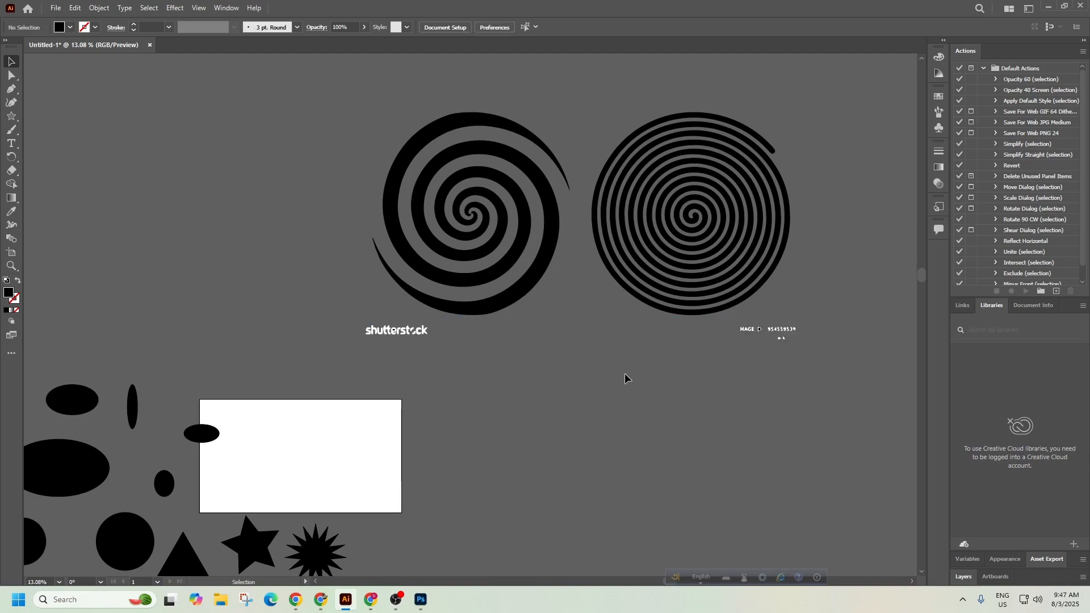
Delete the leftover watermark text and arrange the two spirals side by side.
{"action": "left_click", "coordinate": [357, 325]}
{"action": "key", "text": "Delete"}
{"action": "left_click_drag", "start_coordinate": [684, 226], "coordinate": [663, 387]}
{"action": "scroll", "coordinate": [733, 384], "scroll_direction": "down", "scroll_amount": 3}
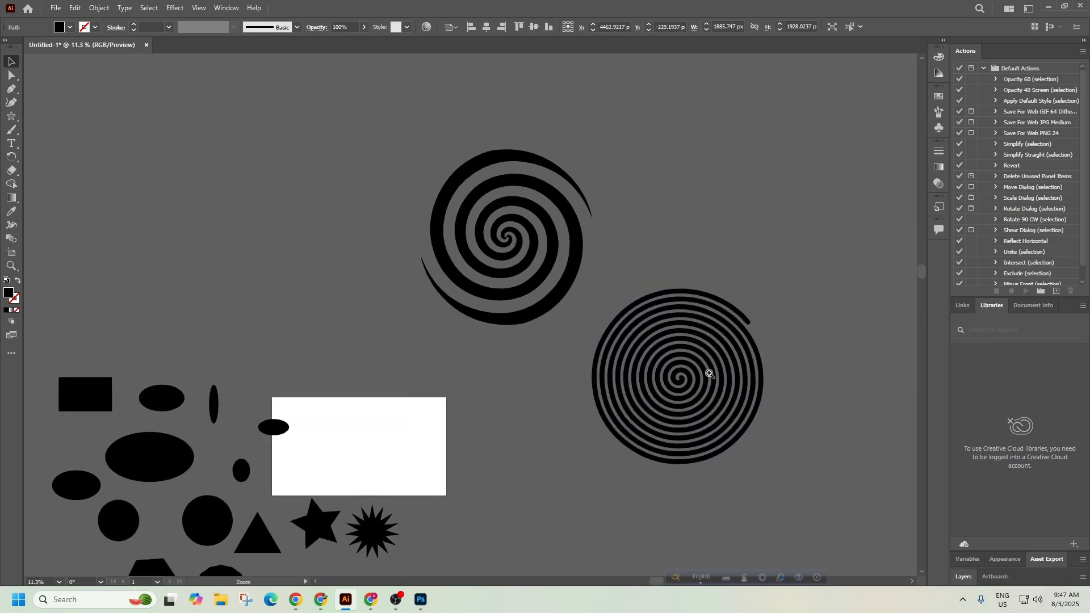
{"action": "left_click_drag", "start_coordinate": [541, 252], "coordinate": [426, 226]}
{"action": "key", "text": "ctrl+z"}
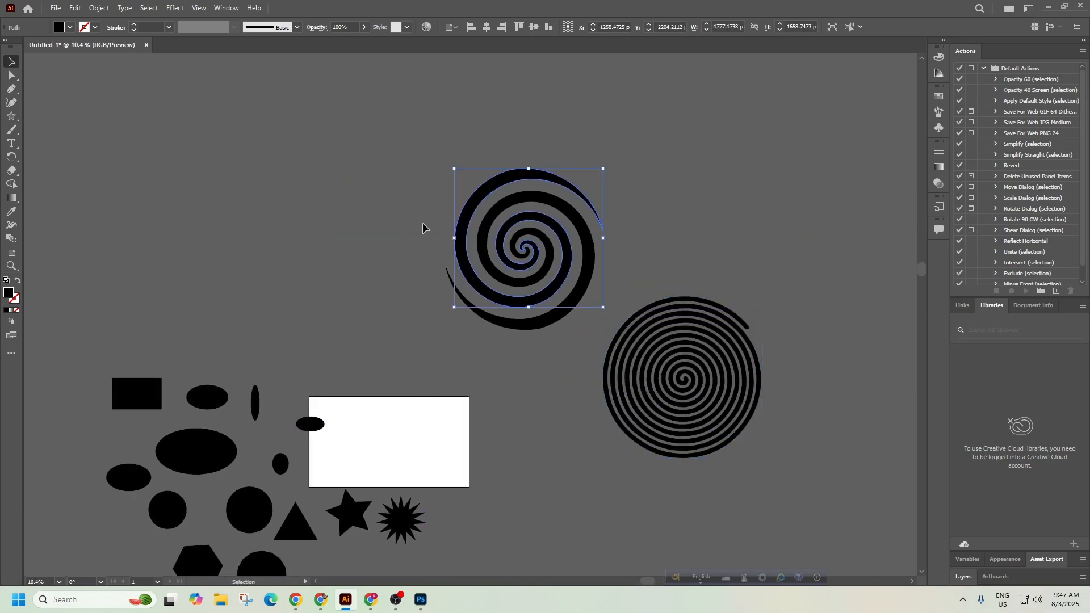
{"action": "left_click_drag", "start_coordinate": [515, 228], "coordinate": [403, 180]}
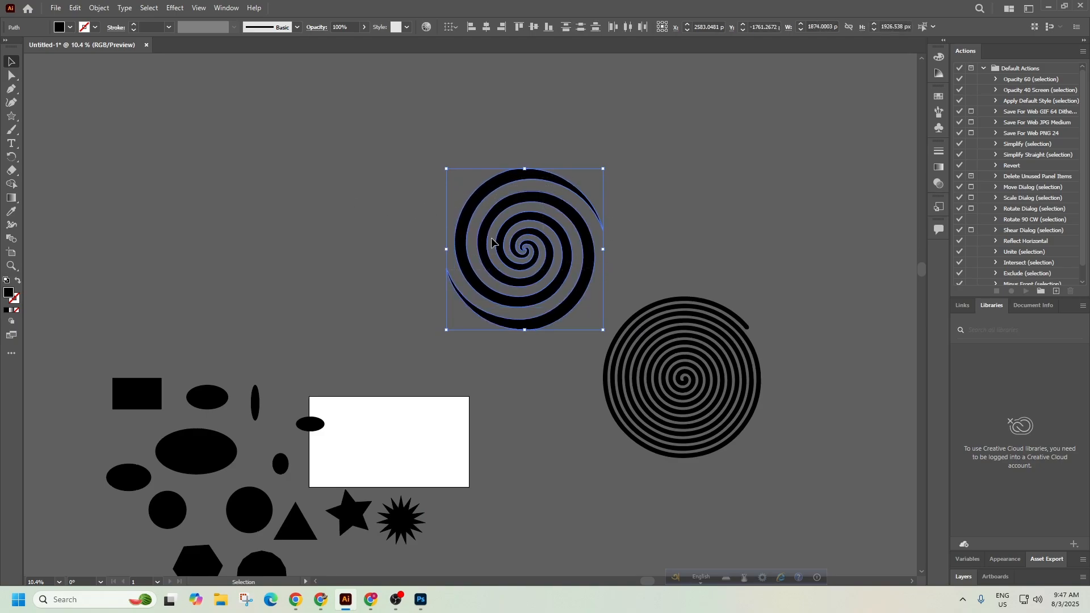
{"action": "left_click_drag", "start_coordinate": [517, 242], "coordinate": [248, 168]}
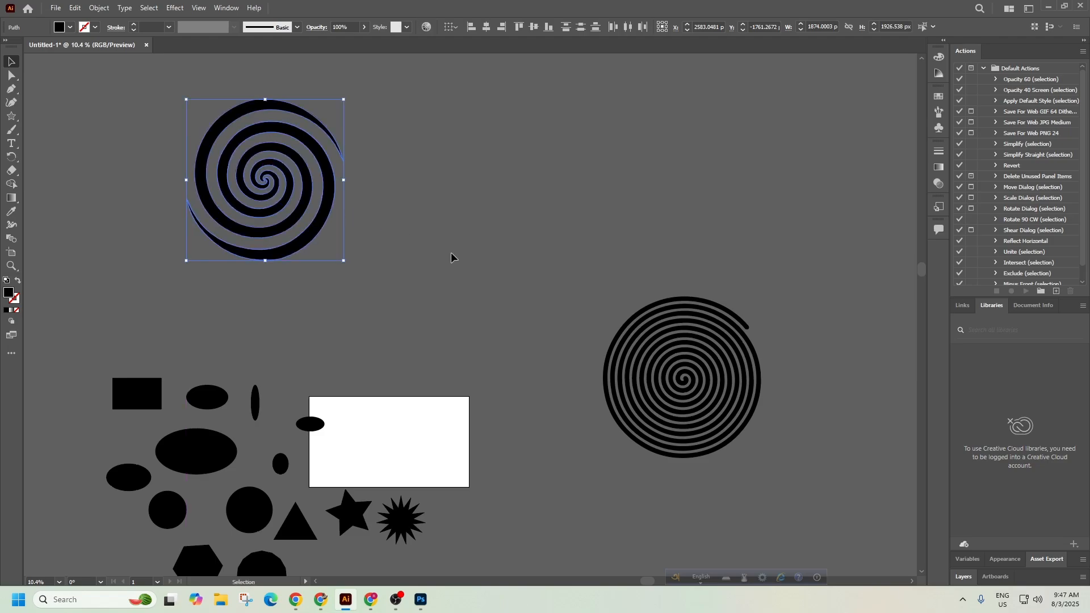
{"action": "left_click", "coordinate": [471, 264]}
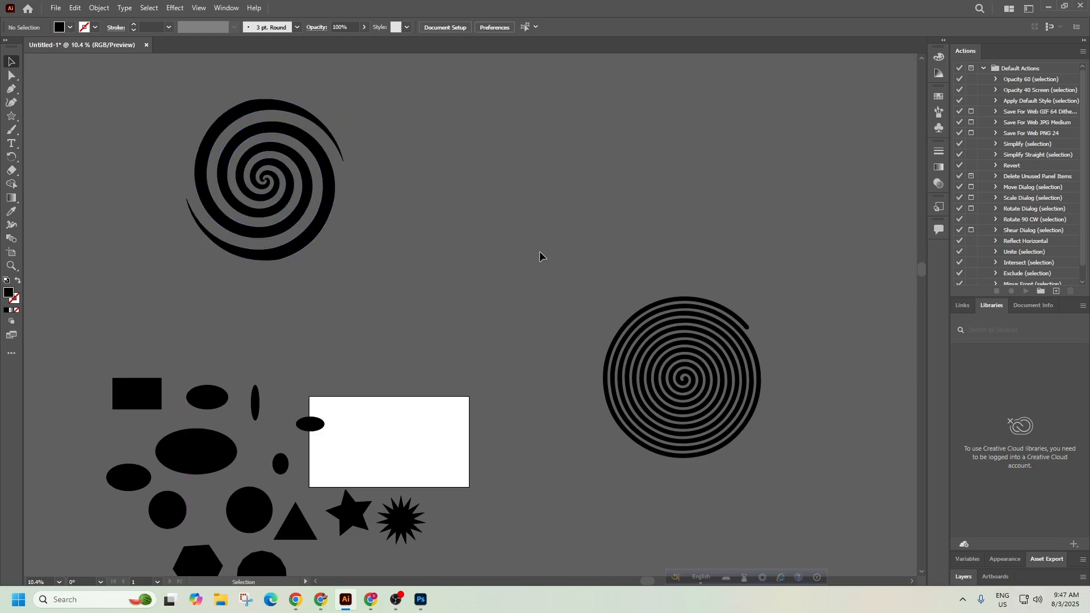
{"action": "left_click_drag", "start_coordinate": [724, 414], "coordinate": [486, 218]}
{"action": "left_click", "coordinate": [552, 306]}
Zoom and pan to frame the whole artwork, then minimize the screen recorder.
{"action": "left_click_drag", "start_coordinate": [193, 101], "coordinate": [306, 190]}
{"action": "left_click_drag", "start_coordinate": [719, 278], "coordinate": [849, 450]}
{"action": "left_click_drag", "start_coordinate": [827, 411], "coordinate": [625, 366]}
{"action": "left_click_drag", "start_coordinate": [865, 445], "coordinate": [606, 283]}
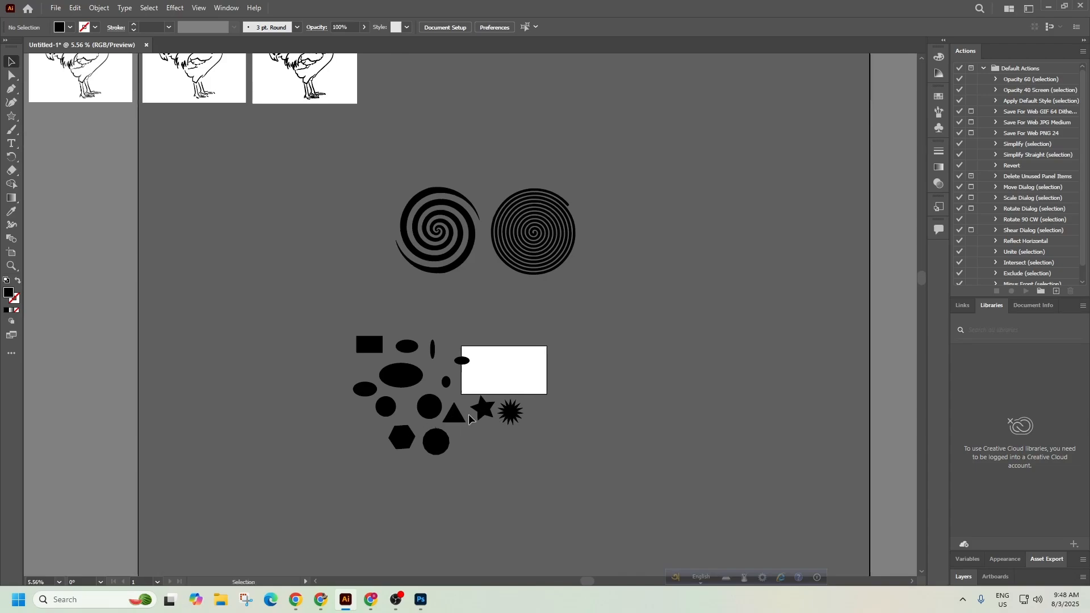
{"action": "left_click", "coordinate": [396, 602]}
{"action": "left_click", "coordinate": [396, 603]}
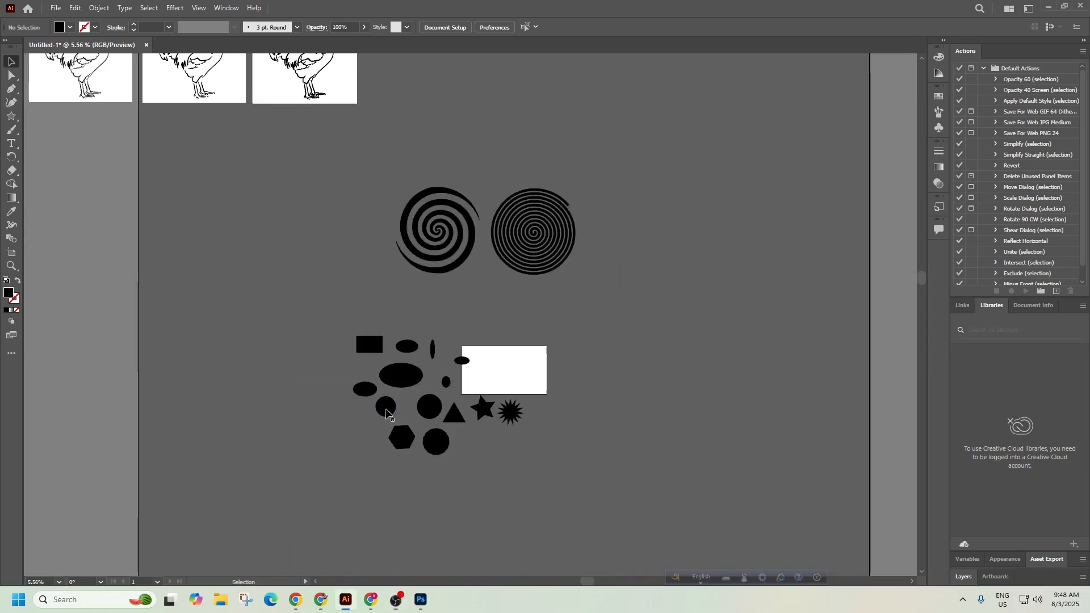
Check the Cambridge syllabus PDF, then change the image search to 'arcs shape'.
{"action": "left_click", "coordinate": [320, 603]}
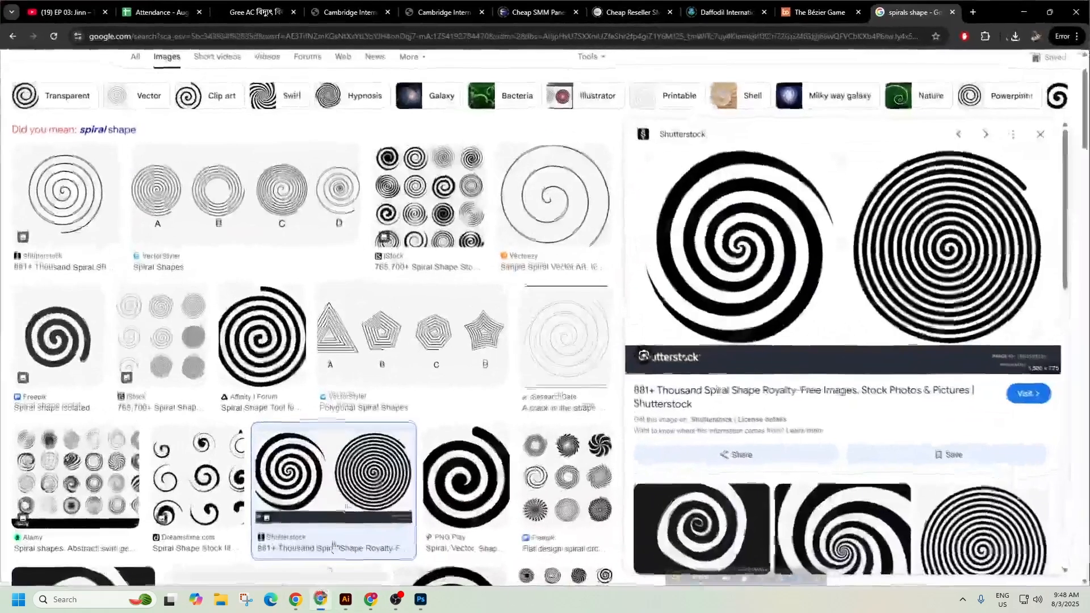
{"action": "left_click", "coordinate": [405, 5]}
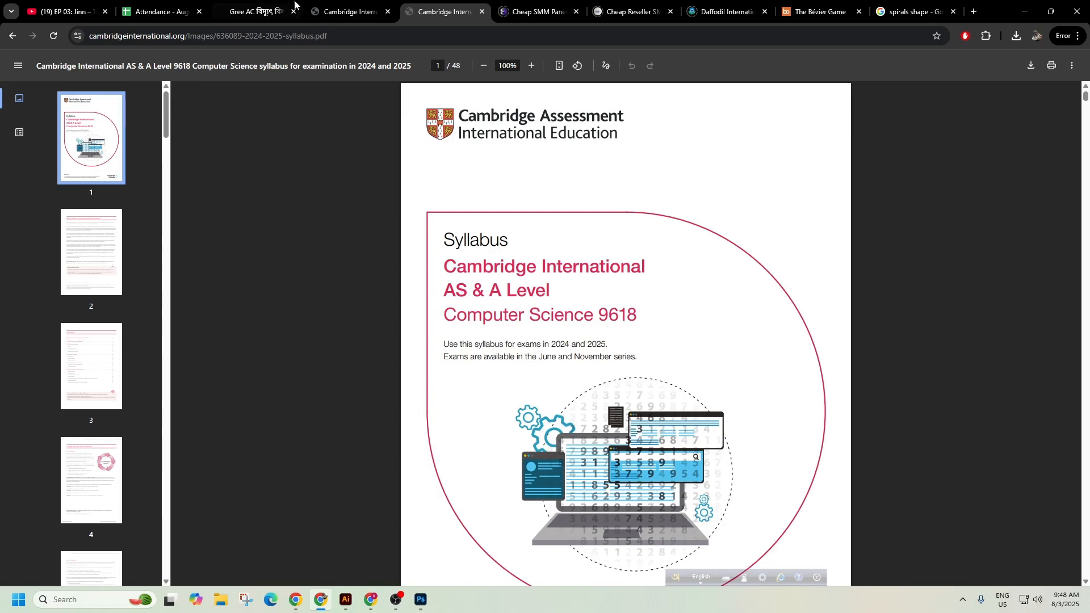
{"action": "left_click", "coordinate": [327, 9]}
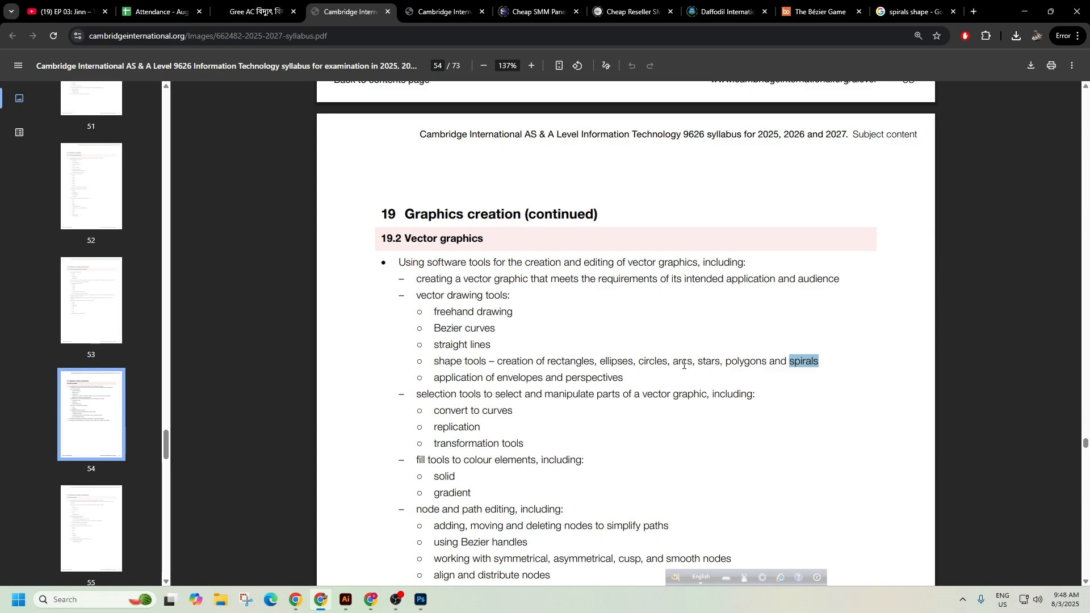
{"action": "left_click", "coordinate": [914, 11]}
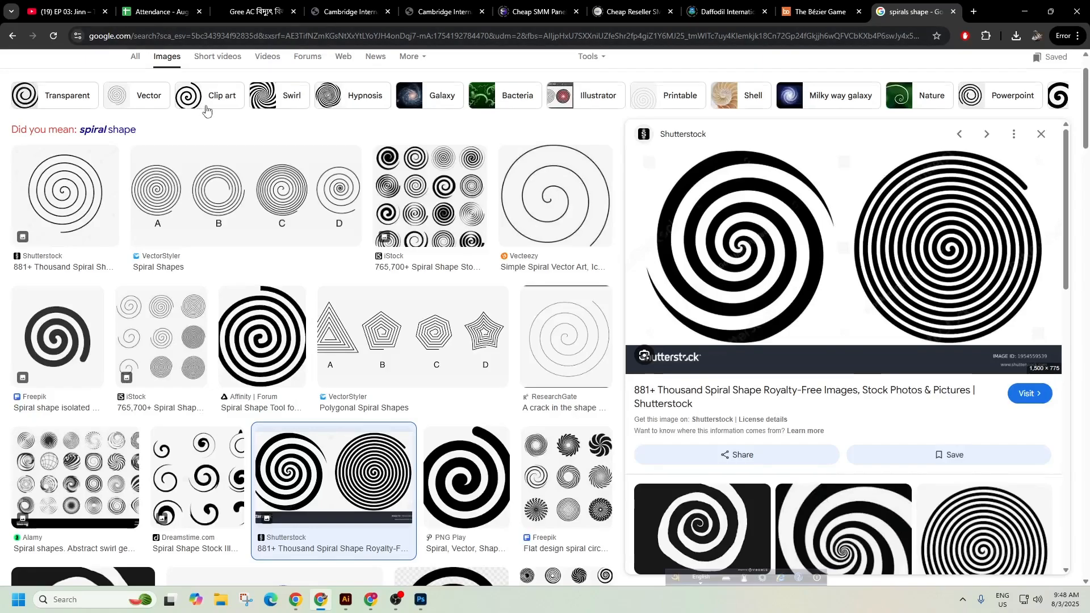
{"action": "scroll", "coordinate": [199, 102], "scroll_direction": "up", "scroll_amount": 1}
{"action": "double_click", "coordinate": [158, 83]}
{"action": "type", "text": "arcs shape"}
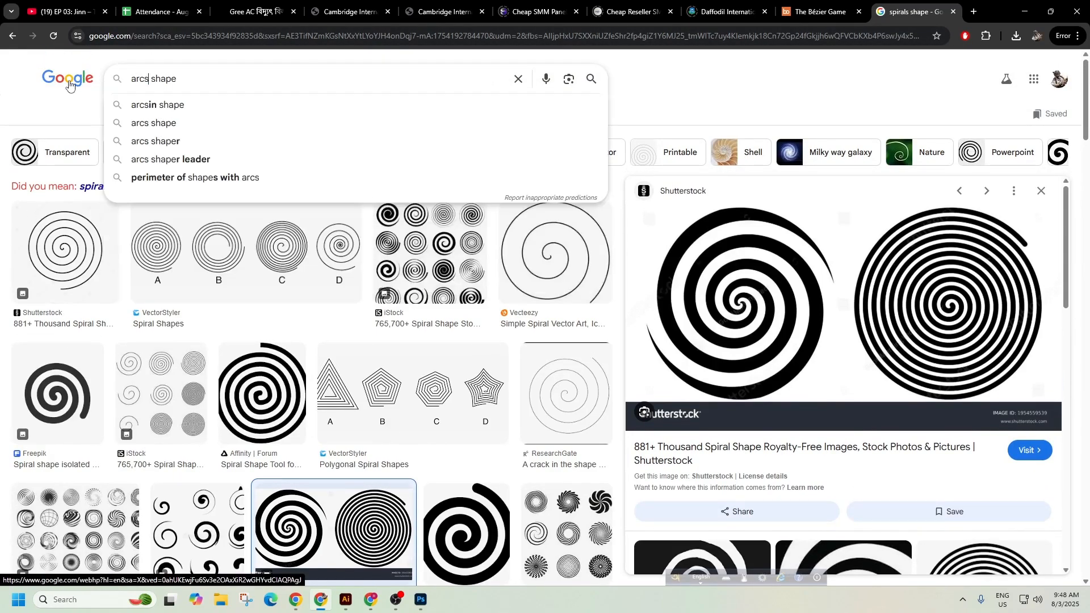
{"action": "key", "text": "Return"}
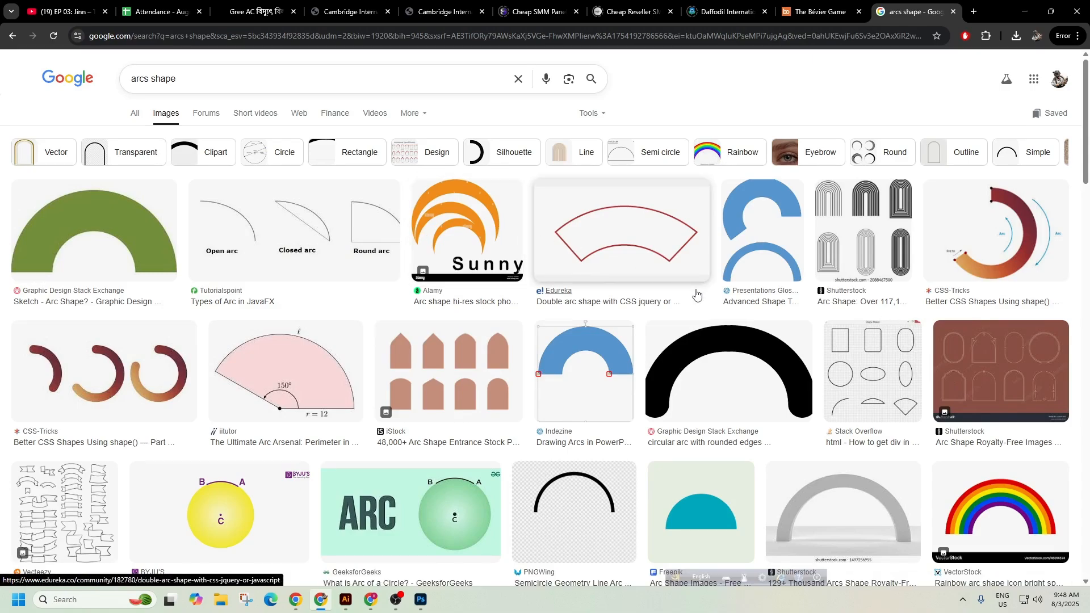
Move both spirals and the black shape cluster up and left, away from the white rectangle.
{"action": "left_click", "coordinate": [1022, 12]}
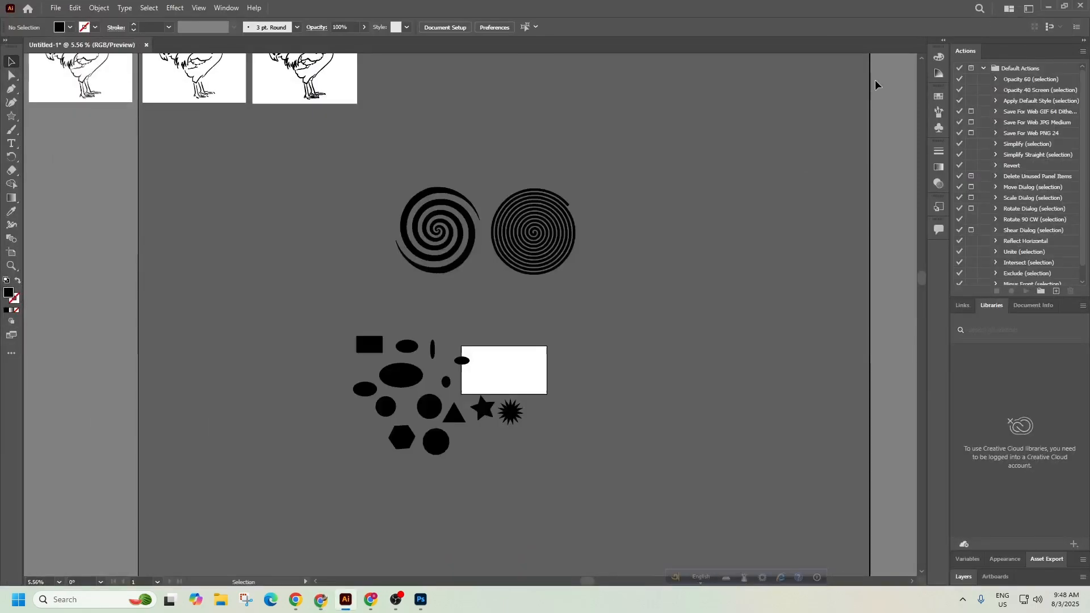
{"action": "left_click_drag", "start_coordinate": [368, 178], "coordinate": [373, 219]}
{"action": "key", "text": "ctrl+z"}
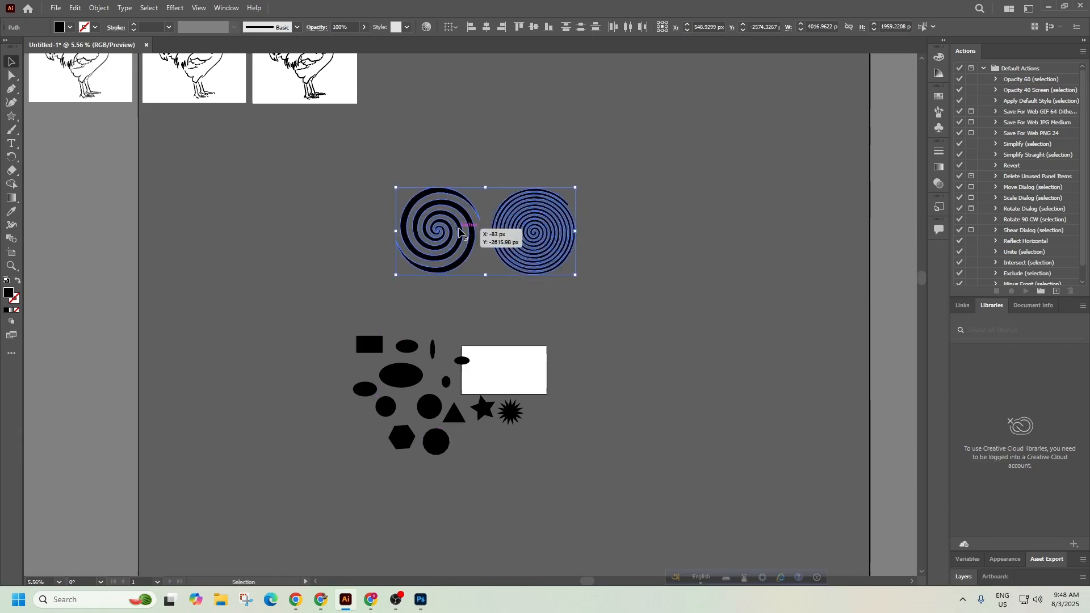
{"action": "left_click_drag", "start_coordinate": [458, 227], "coordinate": [211, 167]}
{"action": "left_click_drag", "start_coordinate": [540, 462], "coordinate": [344, 329]}
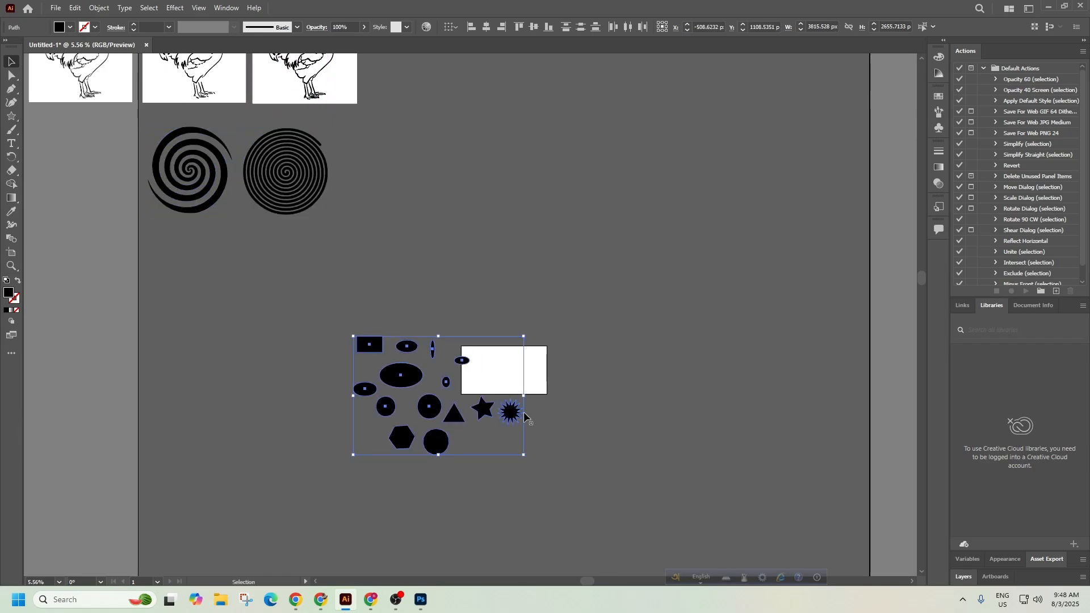
{"action": "left_click_drag", "start_coordinate": [513, 419], "coordinate": [328, 338]}
{"action": "left_click", "coordinate": [523, 219]}
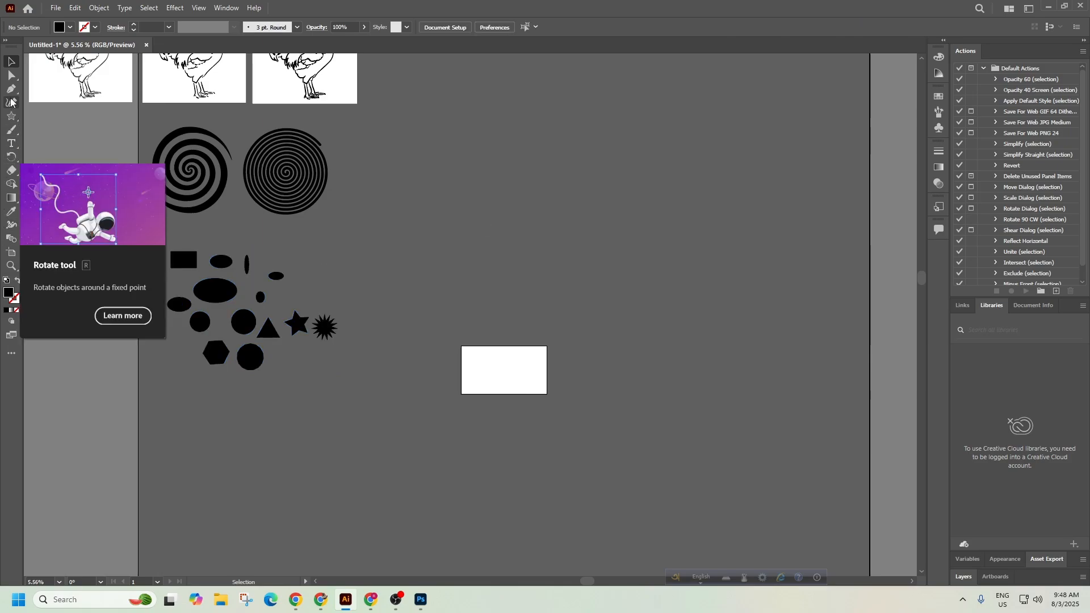
{"action": "right_click", "coordinate": [14, 119]}
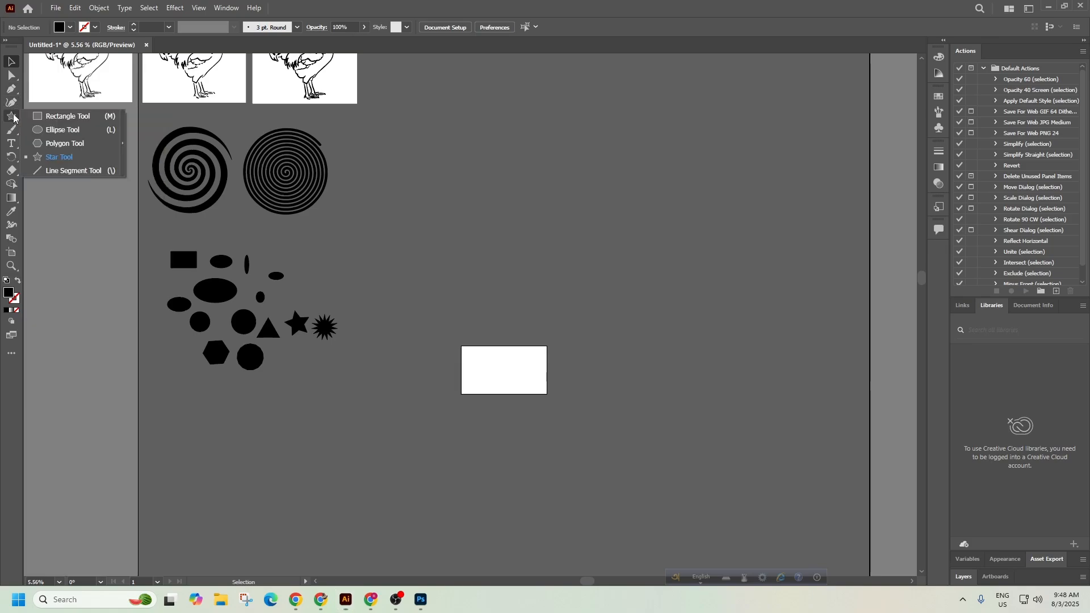
Draw a large circle (about 1834.84 px) with the Ellipse Tool, fill it green, and drag a copy.
{"action": "left_click", "coordinate": [38, 130]}
{"action": "left_click_drag", "start_coordinate": [720, 250], "coordinate": [621, 312]}
{"action": "scroll", "coordinate": [535, 236], "scroll_direction": "up", "scroll_amount": 3}
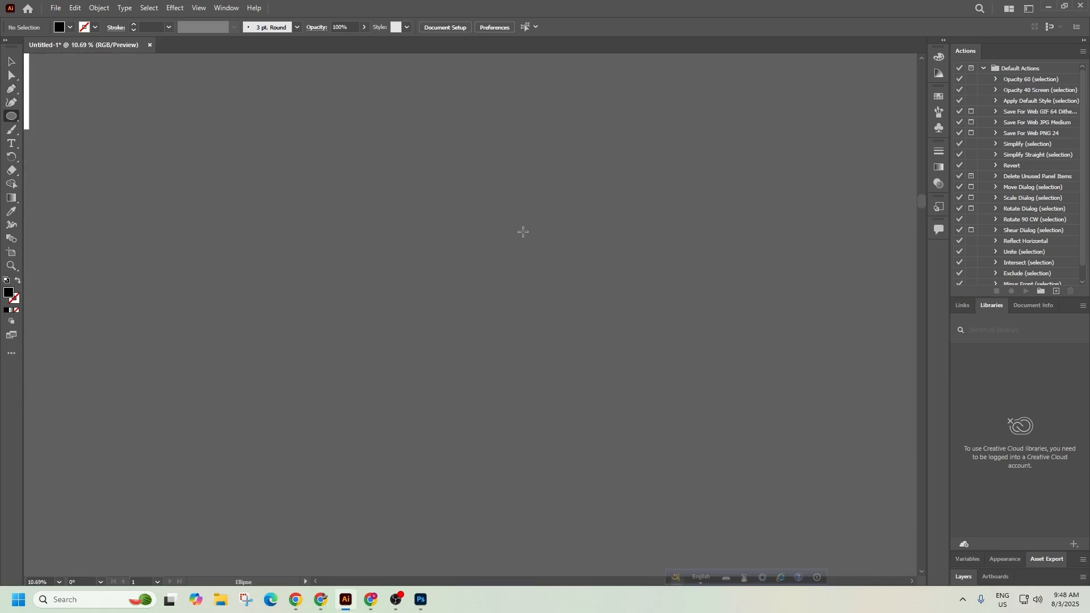
{"action": "left_click_drag", "start_coordinate": [371, 178], "coordinate": [529, 336]}
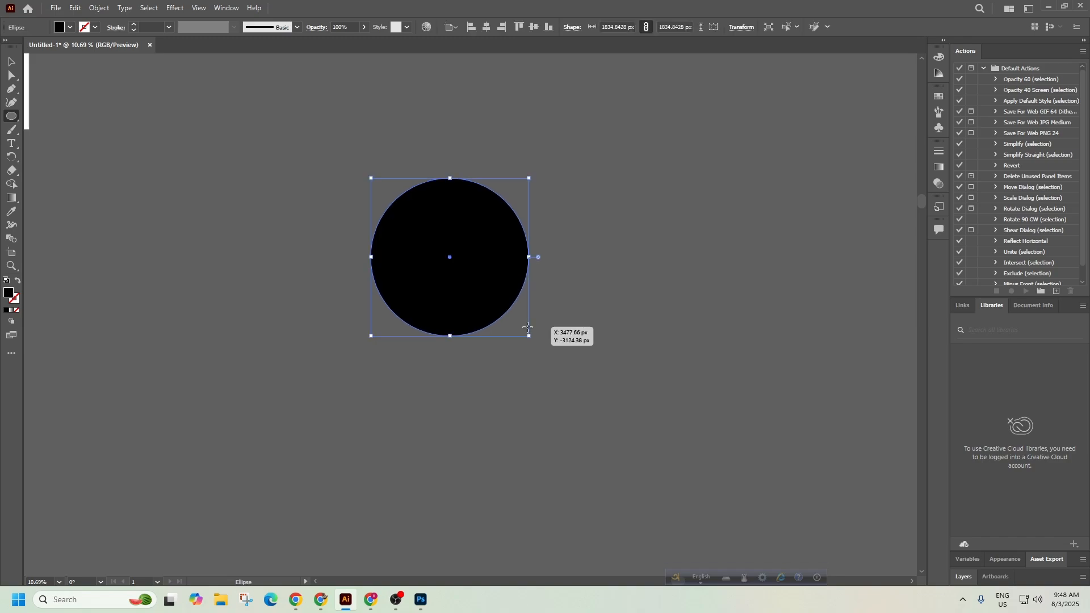
{"action": "left_click", "coordinate": [68, 29]}
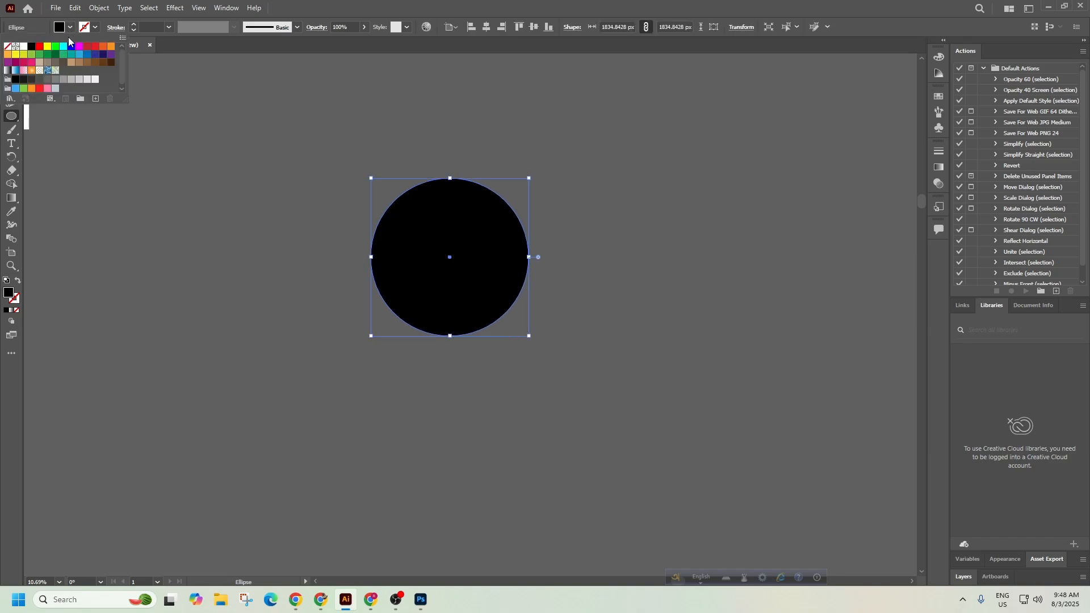
{"action": "left_click", "coordinate": [47, 57]}
{"action": "left_click", "coordinate": [13, 62]}
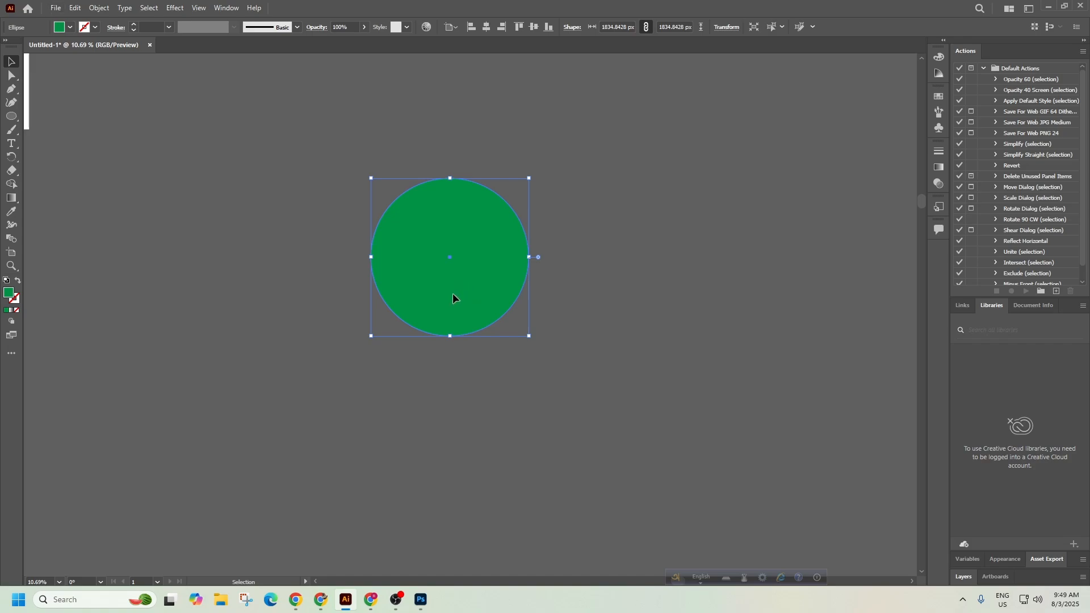
{"action": "left_click_drag", "start_coordinate": [453, 294], "coordinate": [732, 331]}
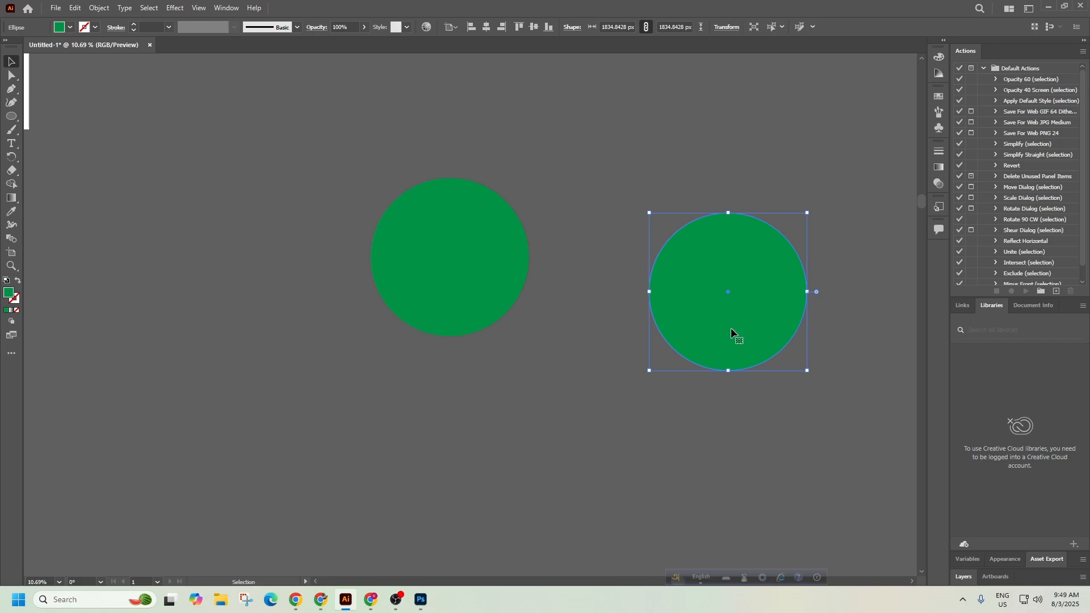
Duplicate the green circle and position the copy beside the original.
{"action": "key", "text": "ctrl+z"}
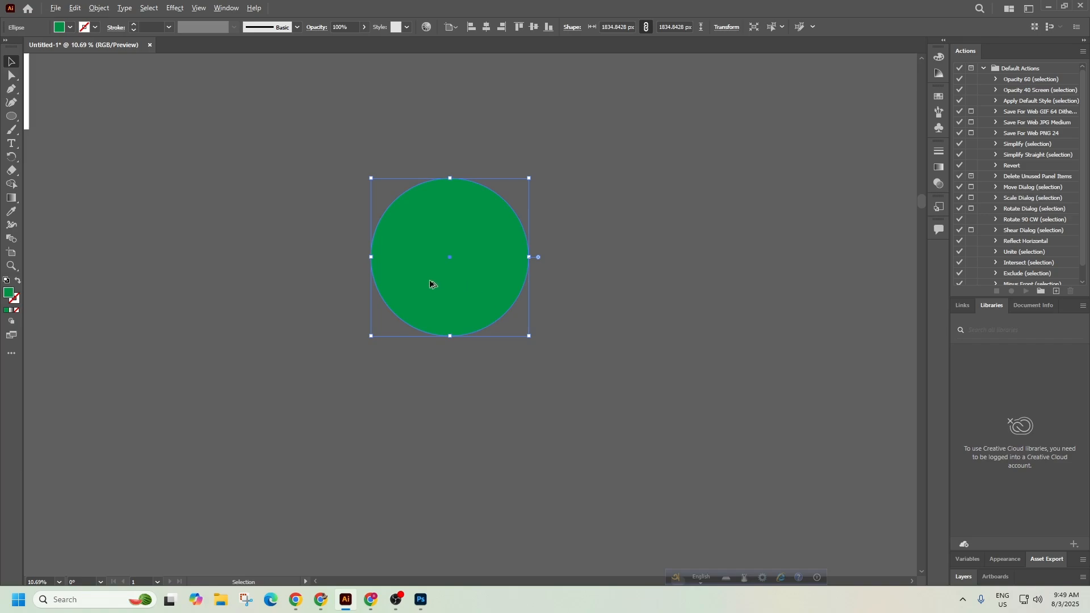
{"action": "left_click_drag", "start_coordinate": [438, 292], "coordinate": [746, 282]}
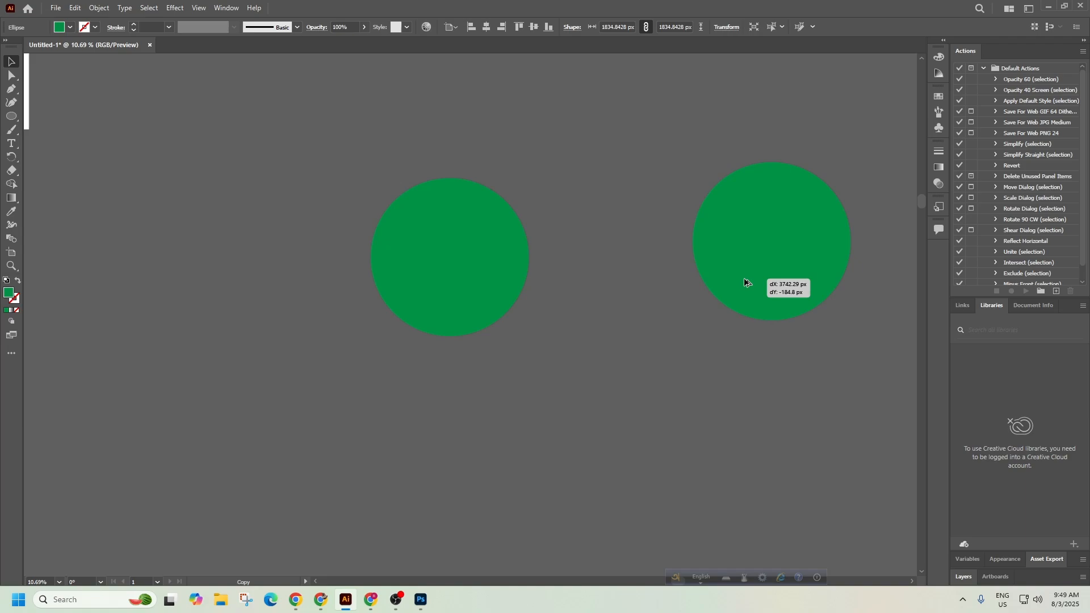
{"action": "left_click_drag", "start_coordinate": [744, 278], "coordinate": [744, 279]}
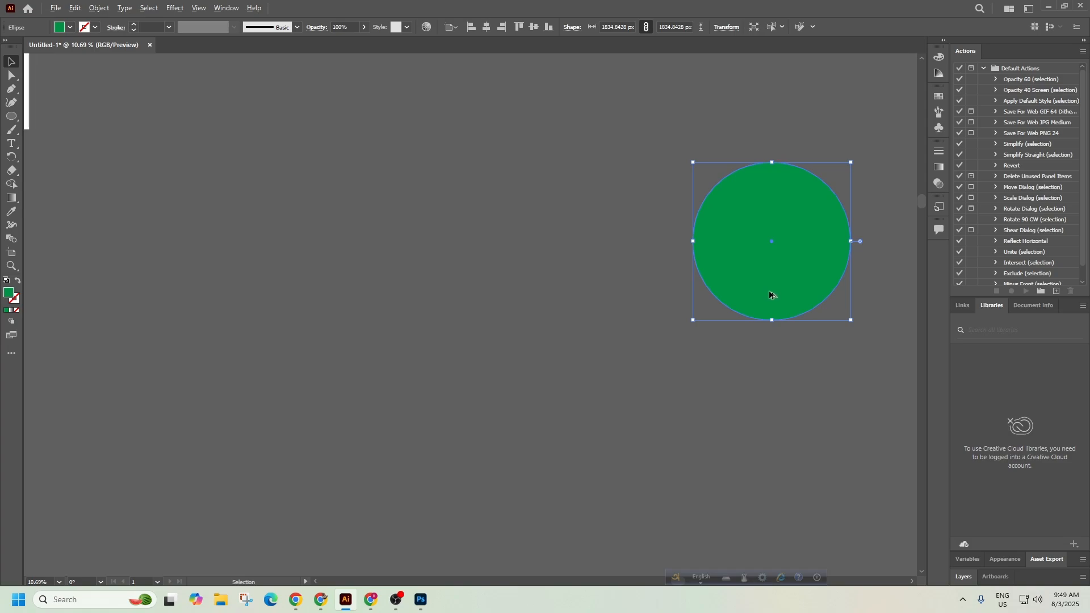
{"action": "left_click_drag", "start_coordinate": [769, 291], "coordinate": [282, 339]}
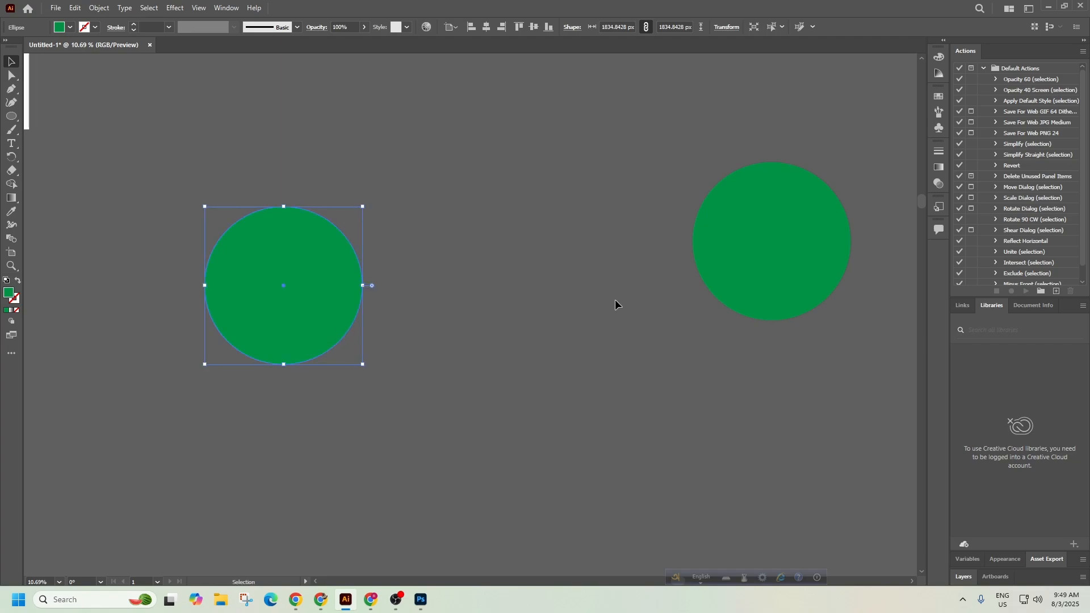
{"action": "left_click_drag", "start_coordinate": [741, 274], "coordinate": [460, 336]}
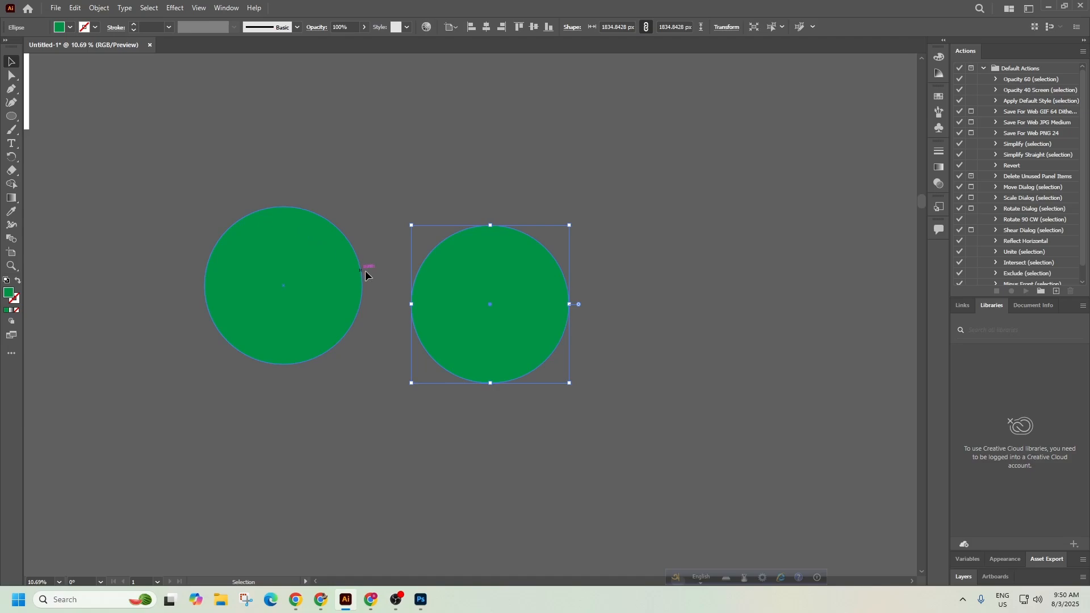
Shrink the copy to about 1267.23 px, fill it red, and move the green circle toward it.
{"action": "left_click_drag", "start_coordinate": [569, 383], "coordinate": [521, 335]}
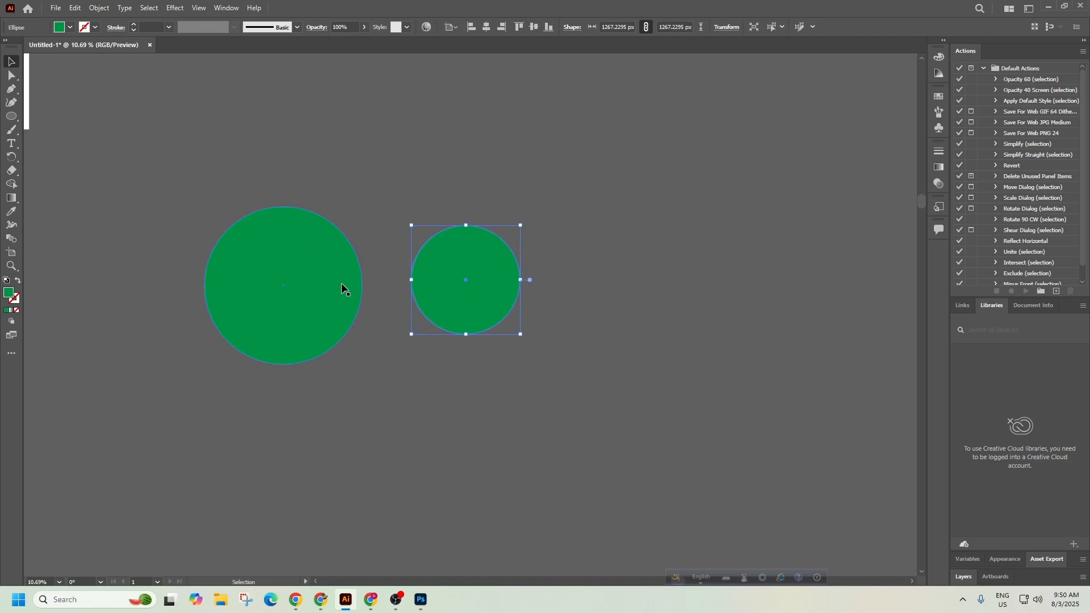
{"action": "left_click", "coordinate": [70, 27]}
{"action": "left_click", "coordinate": [451, 292]}
{"action": "left_click", "coordinate": [70, 26]}
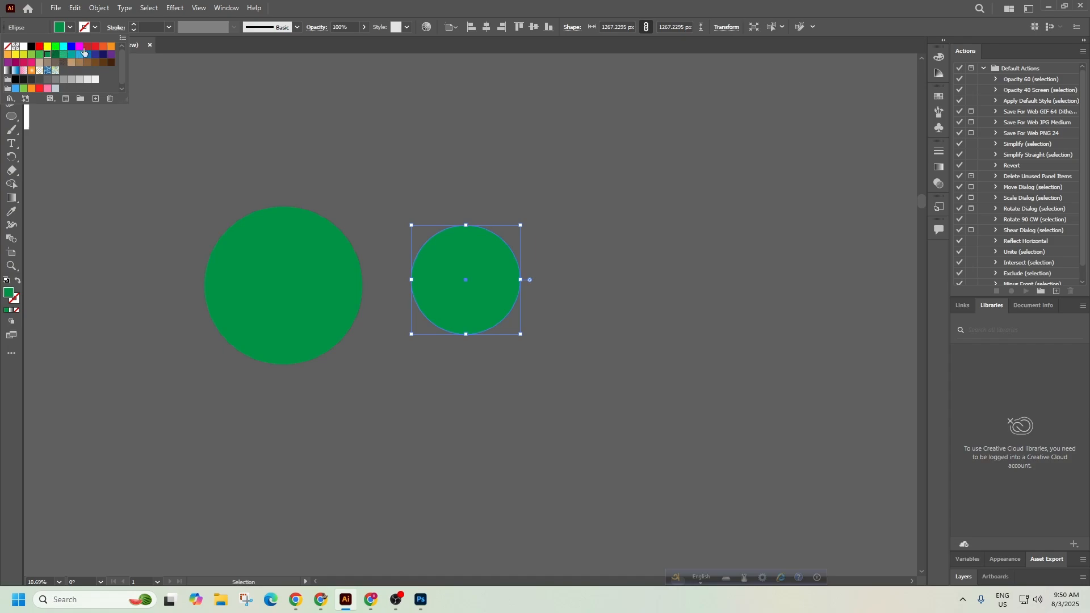
{"action": "left_click", "coordinate": [87, 53]}
{"action": "left_click_drag", "start_coordinate": [341, 258], "coordinate": [441, 237]}
Overlap the red circle on the green one and bring it to the front.
{"action": "mouse_move", "coordinate": [518, 297]}
{"action": "left_mouse_down"}
{"action": "mouse_move", "coordinate": [534, 293]}
{"action": "mouse_move", "coordinate": [526, 301]}
{"action": "left_mouse_up"}
{"action": "right_click", "coordinate": [526, 304]}
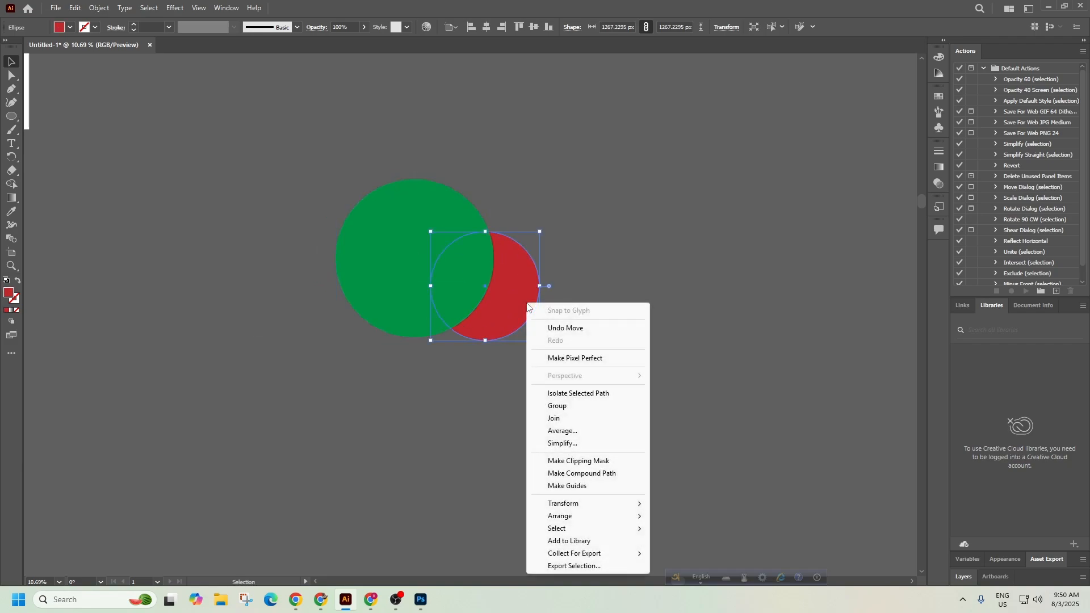
{"action": "mouse_move", "coordinate": [633, 517]}
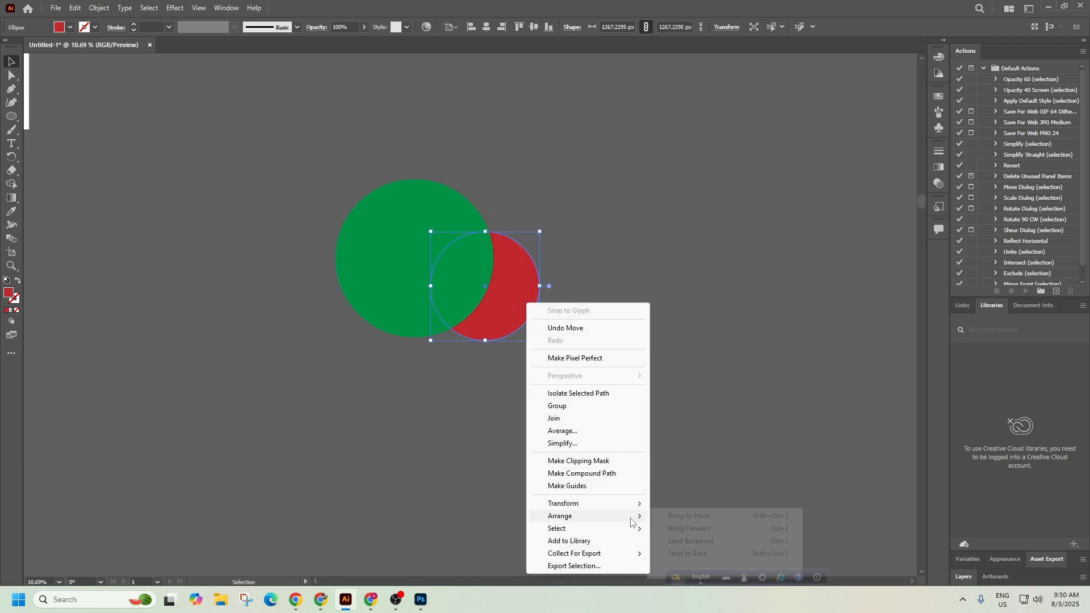
{"action": "left_click", "coordinate": [685, 517]}
{"action": "left_click", "coordinate": [651, 419]}
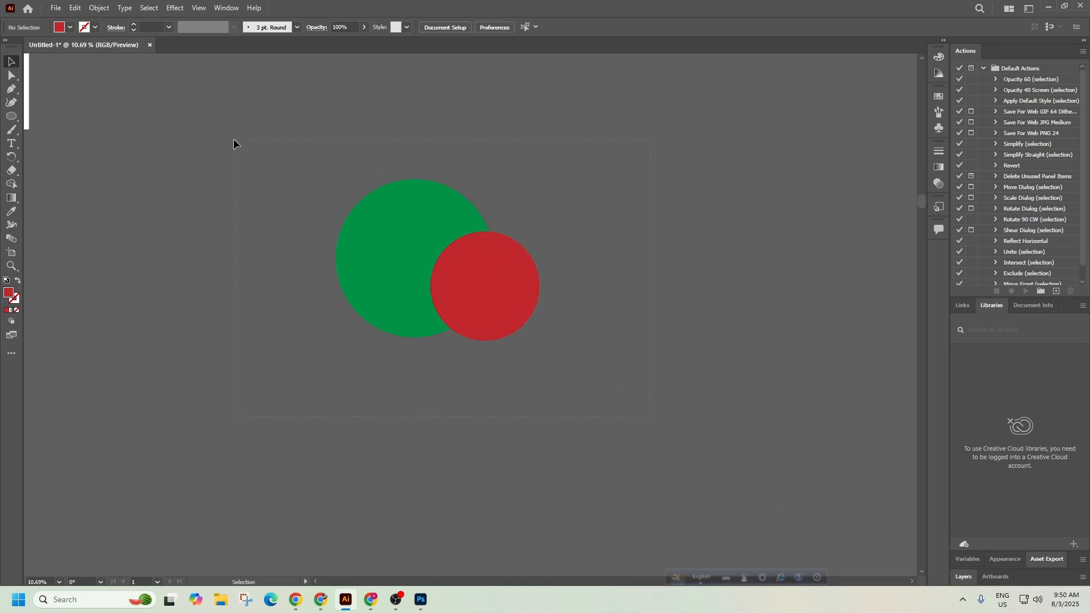
Select all and align both circles to horizontal and vertical centres.
{"action": "left_click_drag", "start_coordinate": [224, 134], "coordinate": [224, 134]}
{"action": "left_click", "coordinate": [280, 168]}
{"action": "key", "text": "ctrl+a"}
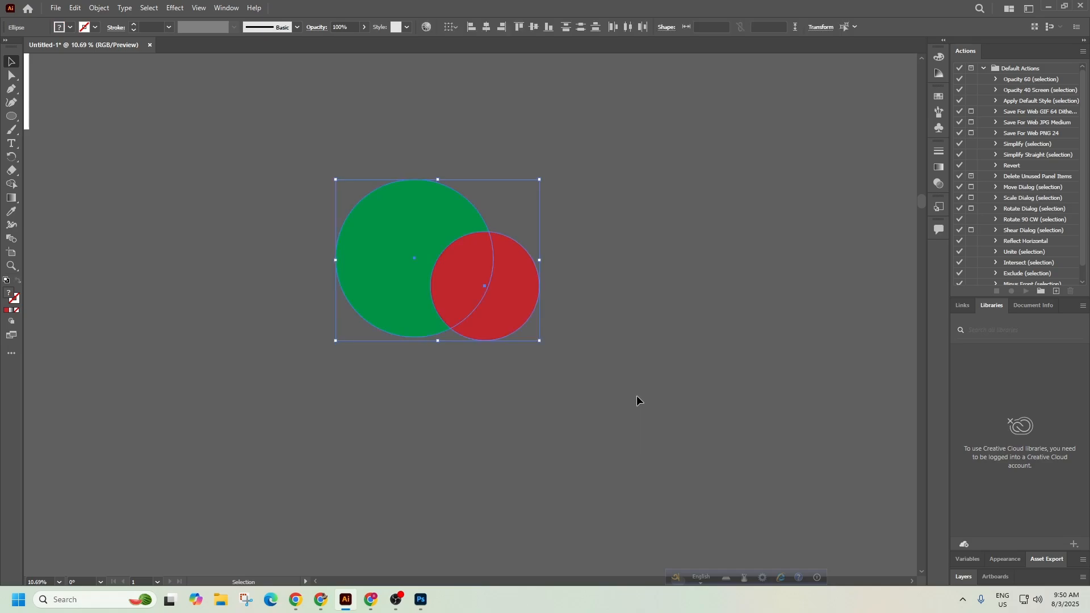
{"action": "left_click", "coordinate": [488, 28]}
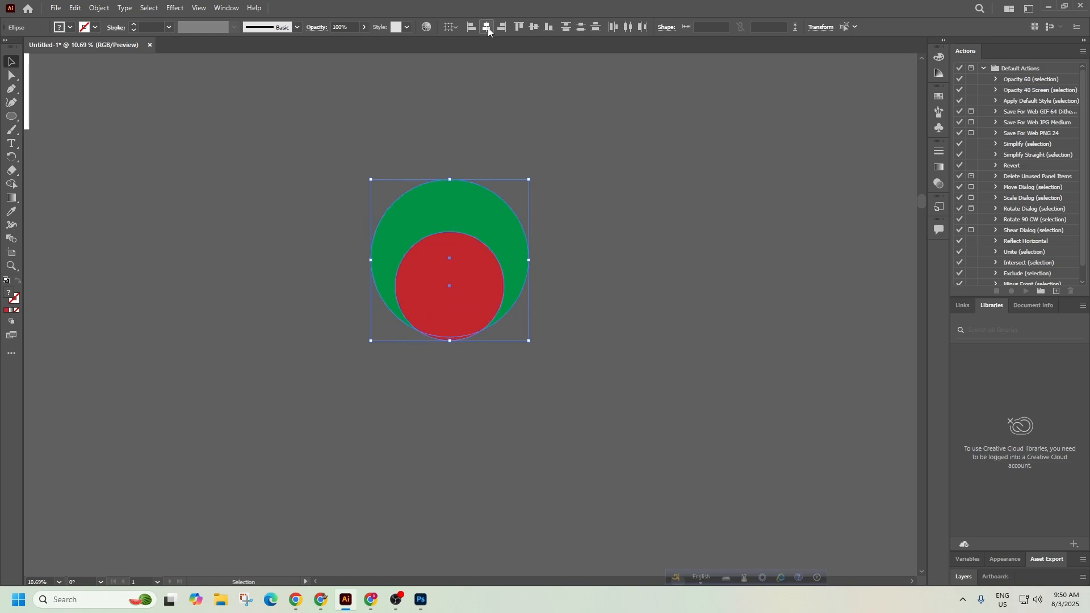
{"action": "left_click", "coordinate": [535, 27]}
{"action": "left_click", "coordinate": [615, 270]}
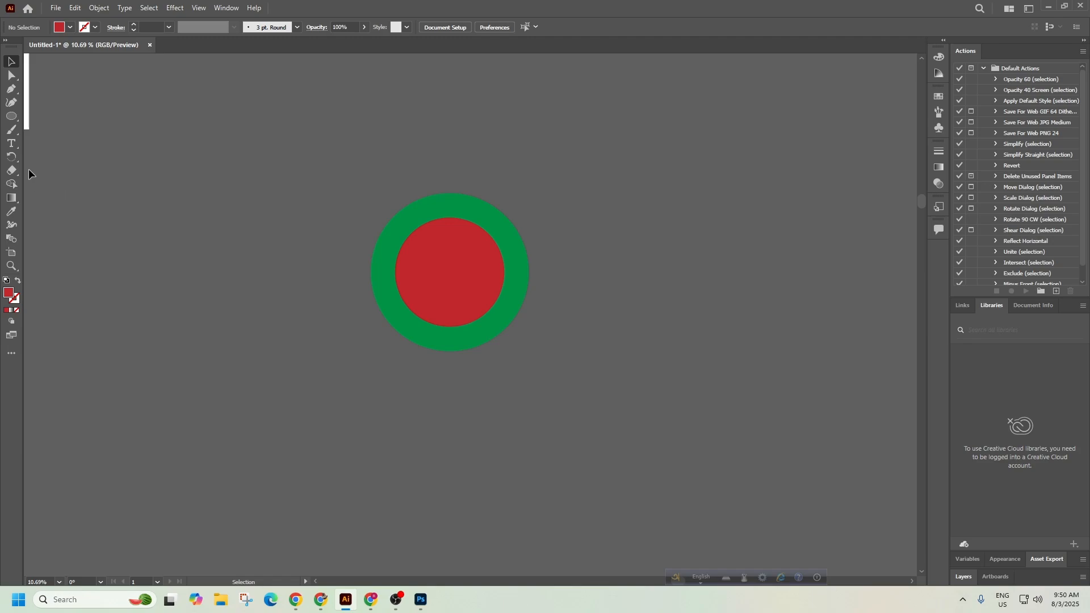
Draw a long thin rectangle bar left of the circles and fill it medium blue.
{"action": "left_click", "coordinate": [12, 120]}
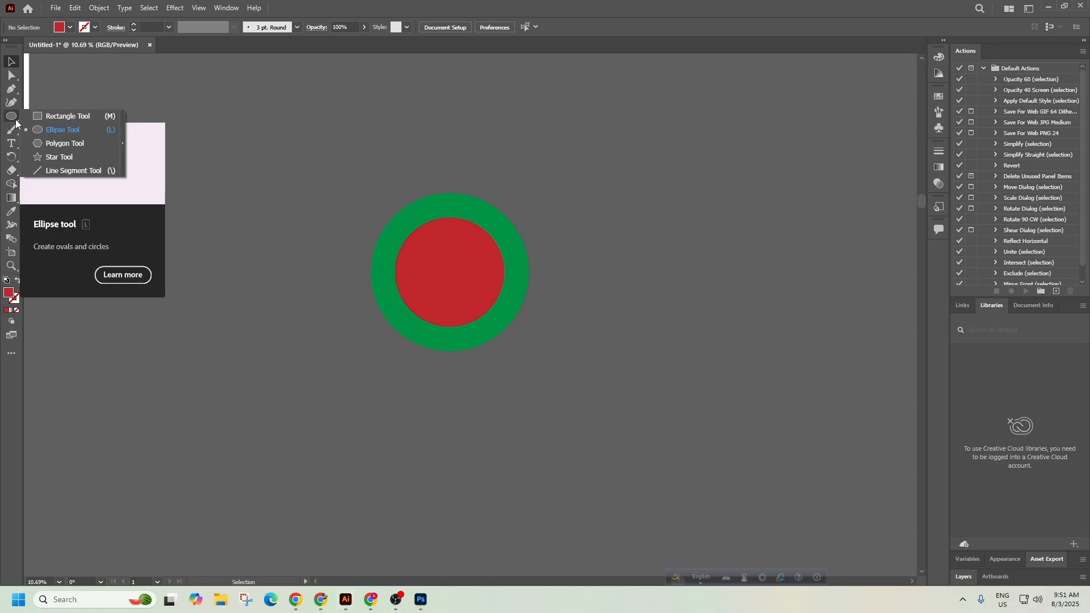
{"action": "left_click", "coordinate": [47, 116]}
{"action": "left_click_drag", "start_coordinate": [115, 237], "coordinate": [294, 275]}
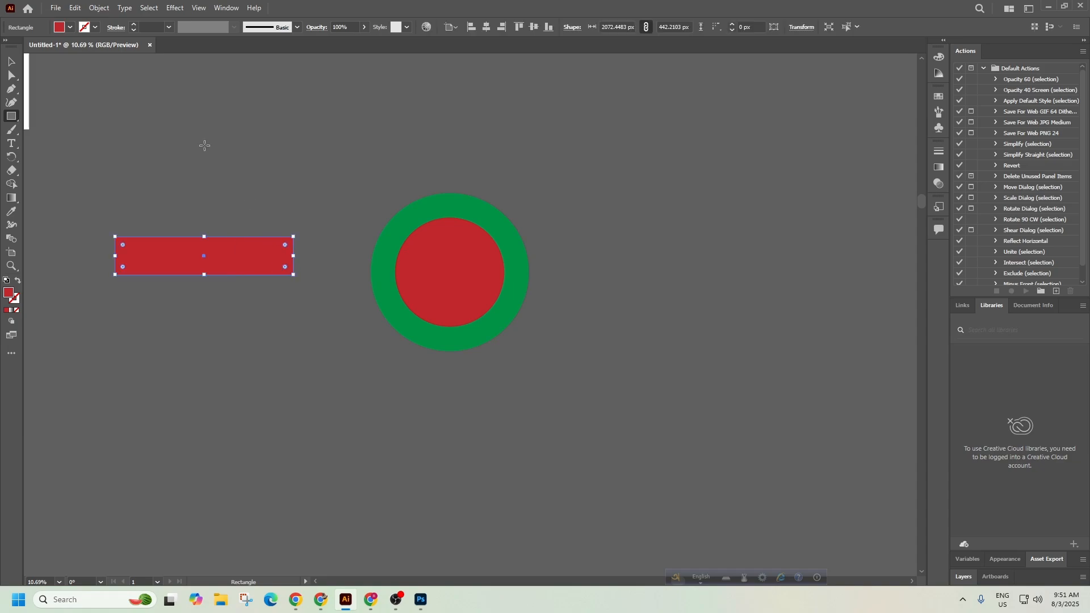
{"action": "left_click", "coordinate": [70, 27]}
{"action": "left_click", "coordinate": [95, 55]}
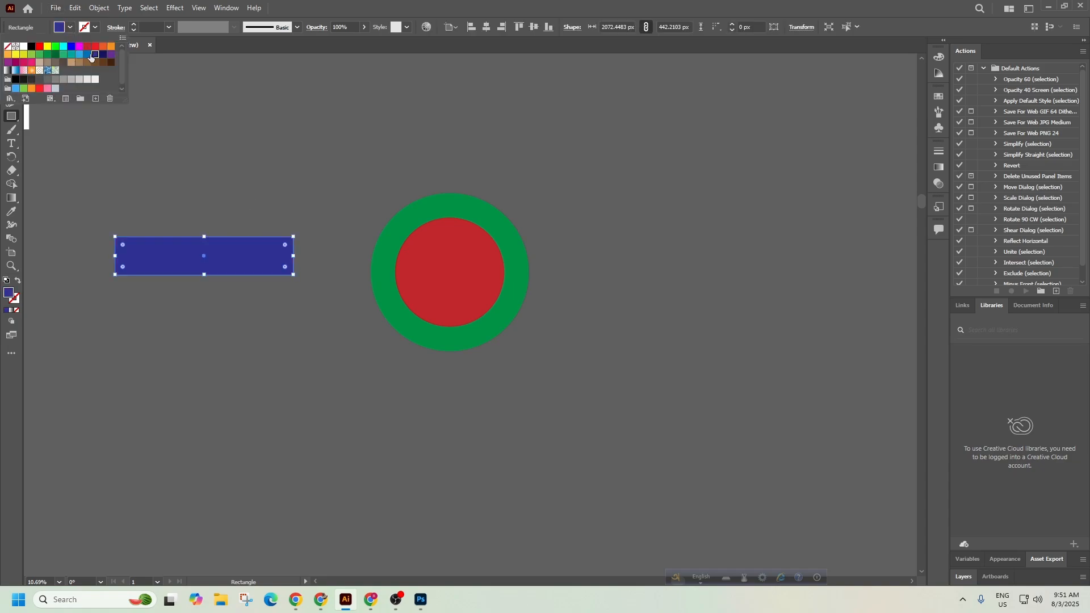
{"action": "left_click", "coordinate": [86, 54]}
{"action": "left_click", "coordinate": [11, 61]}
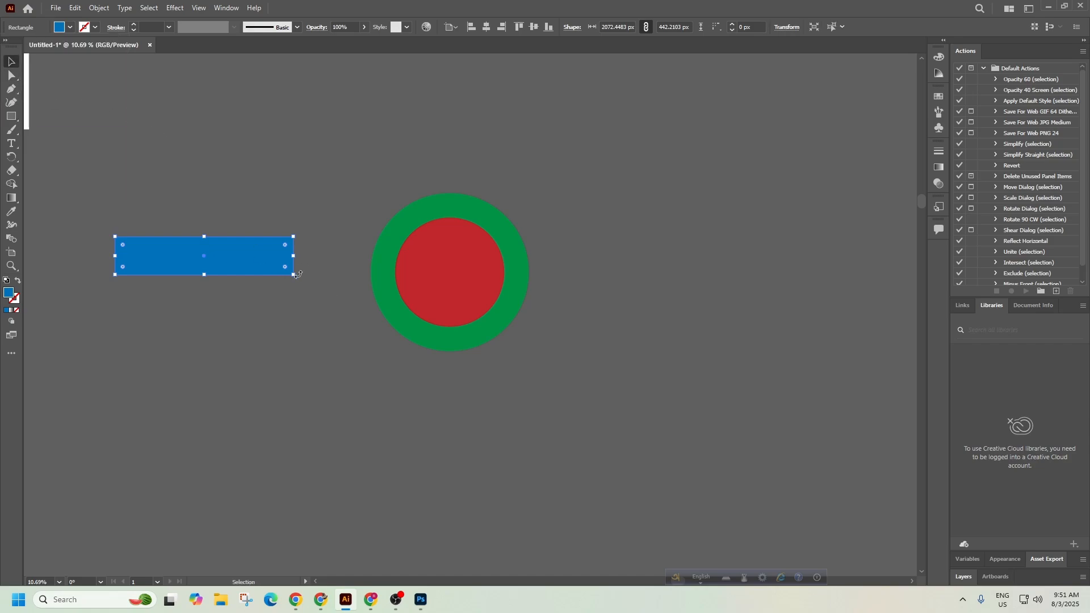
Rotate the blue bar diagonally, then duplicate it and tilt the copy the opposite way.
{"action": "left_click_drag", "start_coordinate": [231, 268], "coordinate": [275, 197]}
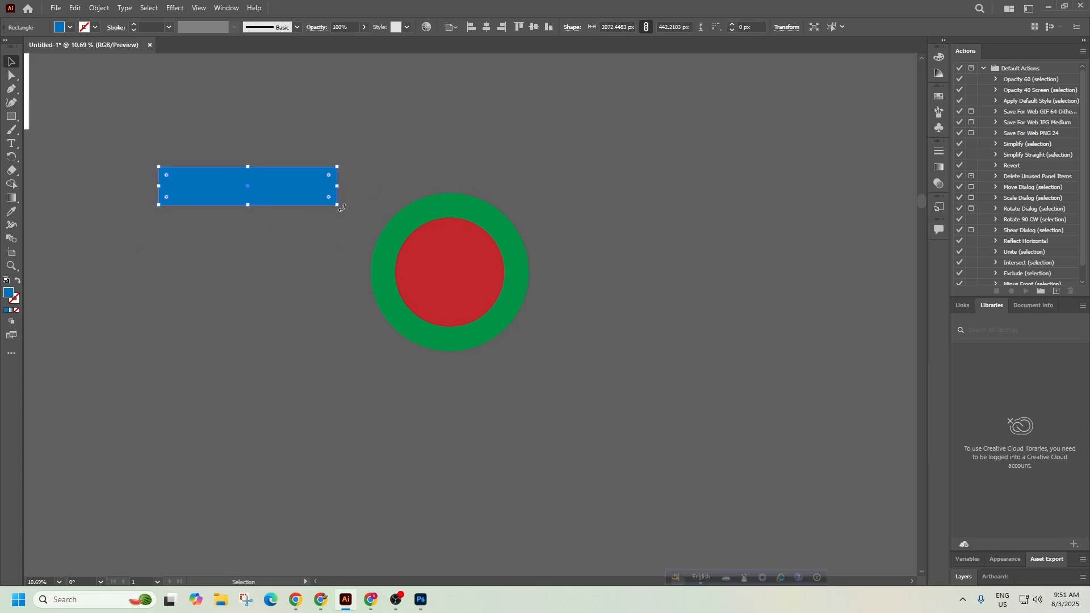
{"action": "left_click_drag", "start_coordinate": [344, 208], "coordinate": [299, 287]}
{"action": "scroll", "coordinate": [314, 324], "scroll_direction": "up", "scroll_amount": 2}
{"action": "left_click_drag", "start_coordinate": [284, 324], "coordinate": [716, 322]}
{"action": "left_click_drag", "start_coordinate": [721, 263], "coordinate": [683, 279]}
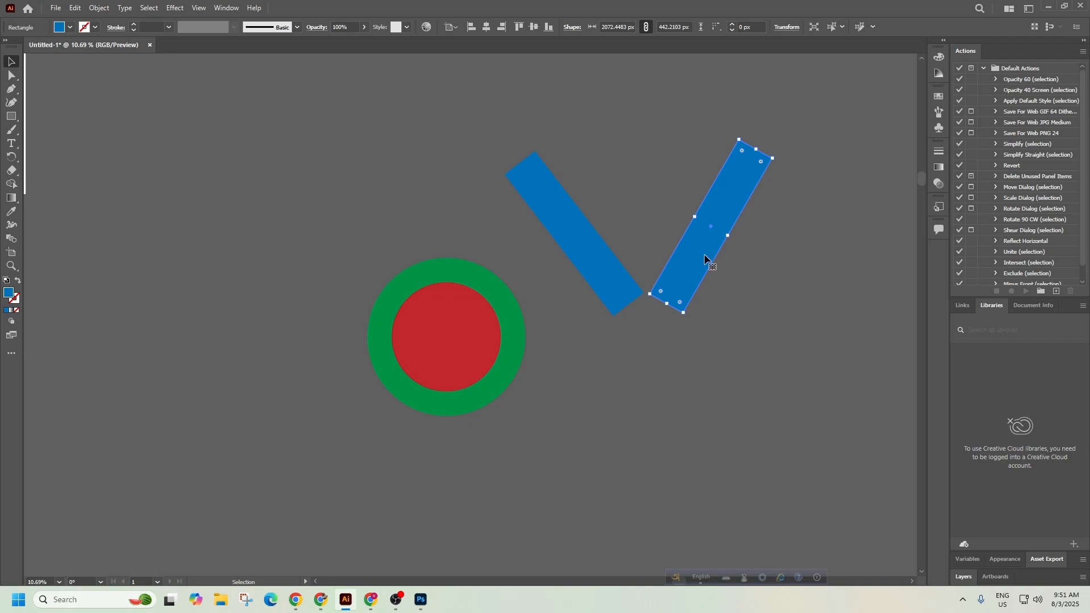
{"action": "left_click_drag", "start_coordinate": [778, 160], "coordinate": [547, 148]}
Reposition the left and right blue bars relative to each other.
{"action": "left_click", "coordinate": [614, 288]}
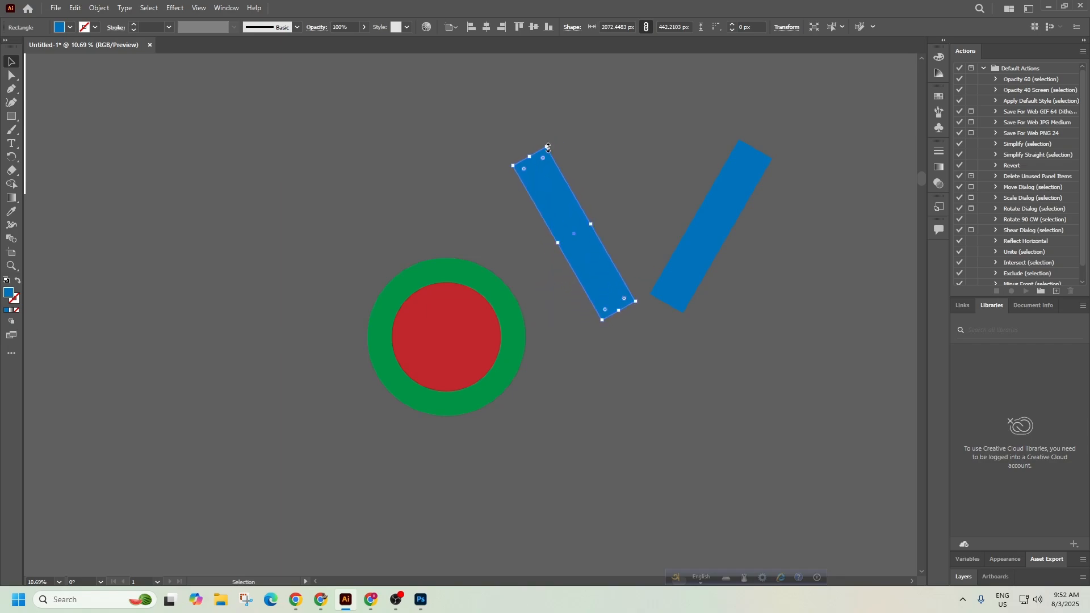
{"action": "left_click_drag", "start_coordinate": [619, 271], "coordinate": [606, 279]}
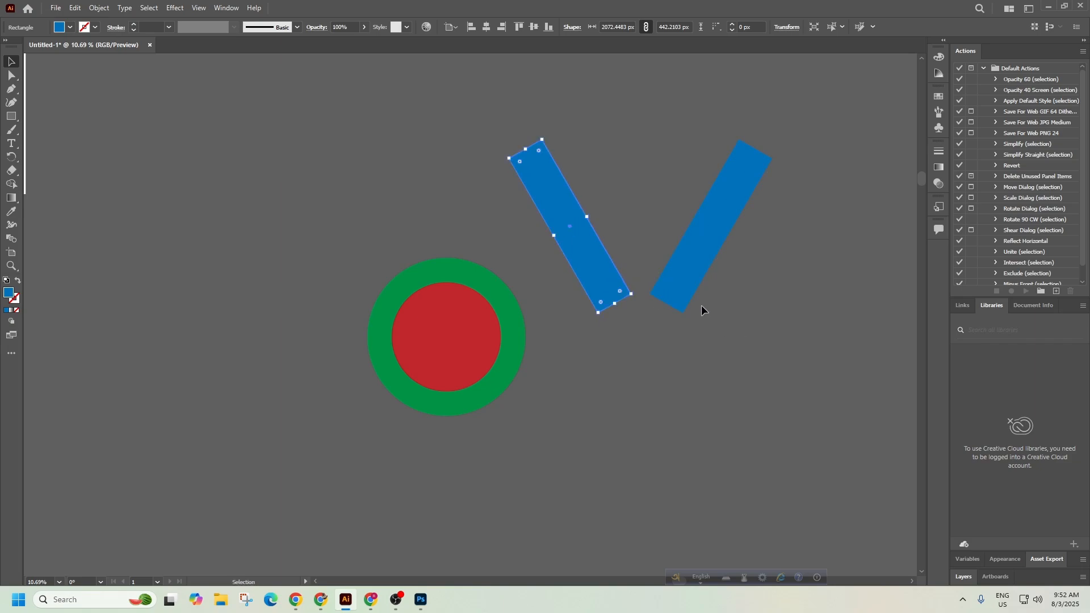
{"action": "left_click", "coordinate": [711, 322]}
{"action": "mouse_move", "coordinate": [667, 285]}
{"action": "left_mouse_down"}
{"action": "mouse_move", "coordinate": [674, 326]}
{"action": "mouse_move", "coordinate": [675, 297]}
{"action": "left_mouse_up"}
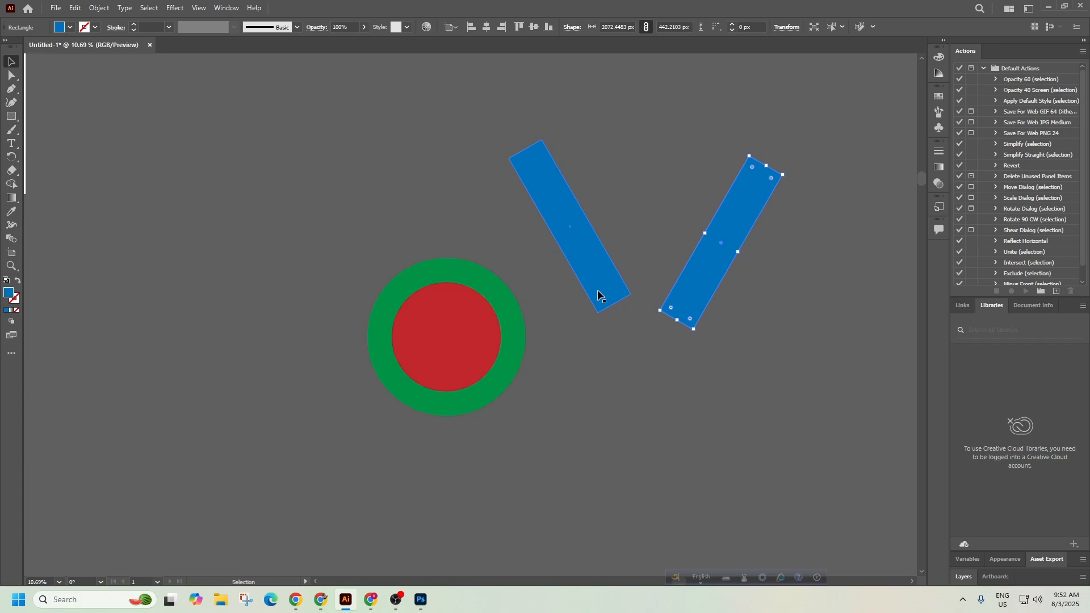
{"action": "left_click_drag", "start_coordinate": [599, 295], "coordinate": [608, 321]}
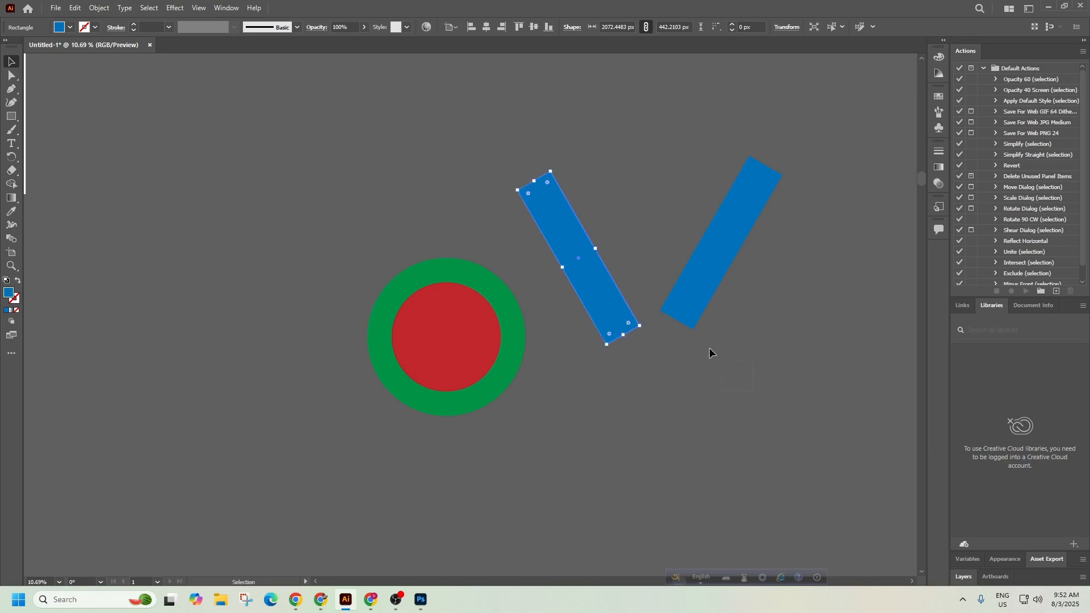
Bottom-align both blue bars, drag them onto the circles, and briefly check arc references in Chrome.
{"action": "left_click_drag", "start_coordinate": [710, 348], "coordinate": [557, 176]}
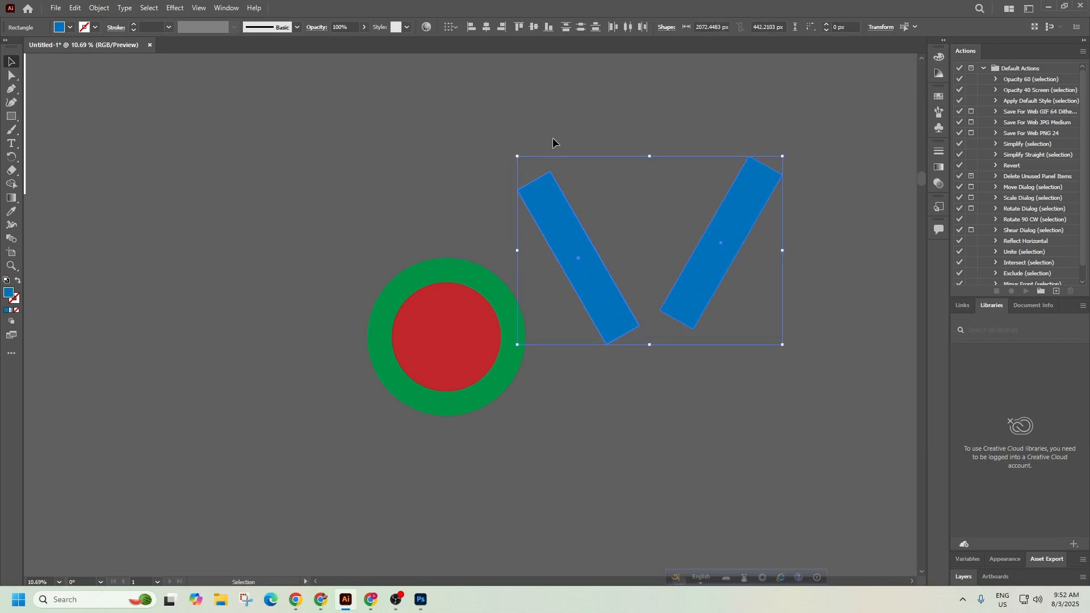
{"action": "left_click", "coordinate": [548, 30]}
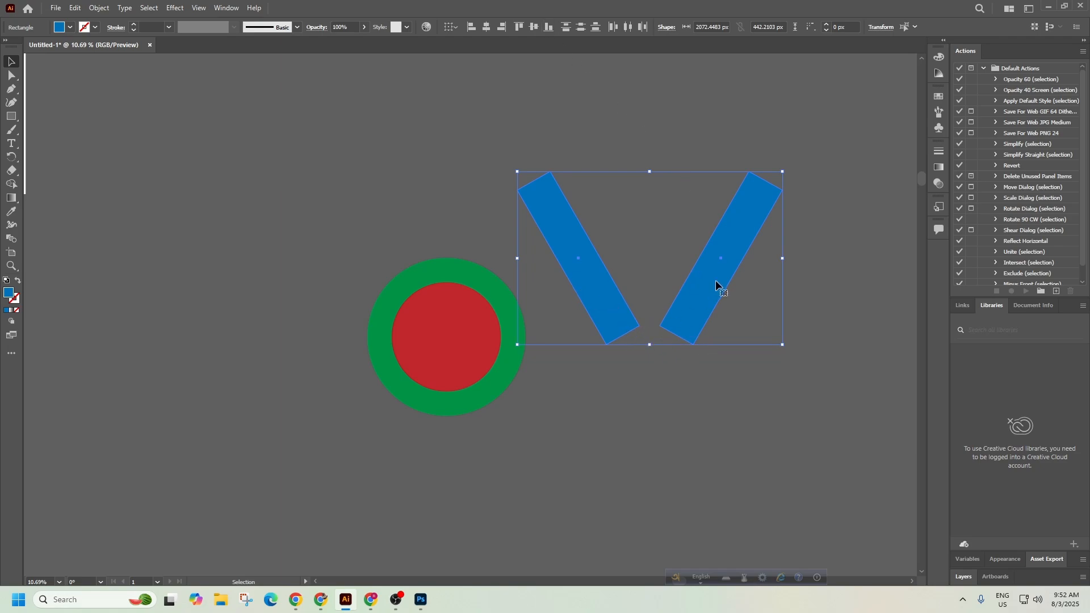
{"action": "left_click", "coordinate": [692, 369]}
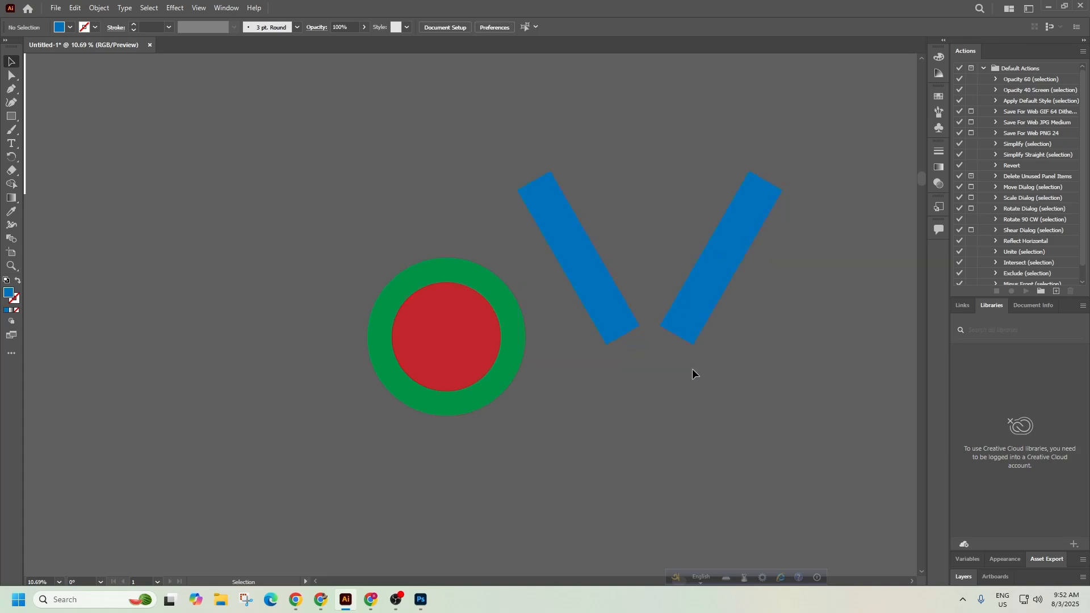
{"action": "left_click", "coordinate": [576, 260]}
{"action": "left_click", "coordinate": [681, 305], "text": "shift"}
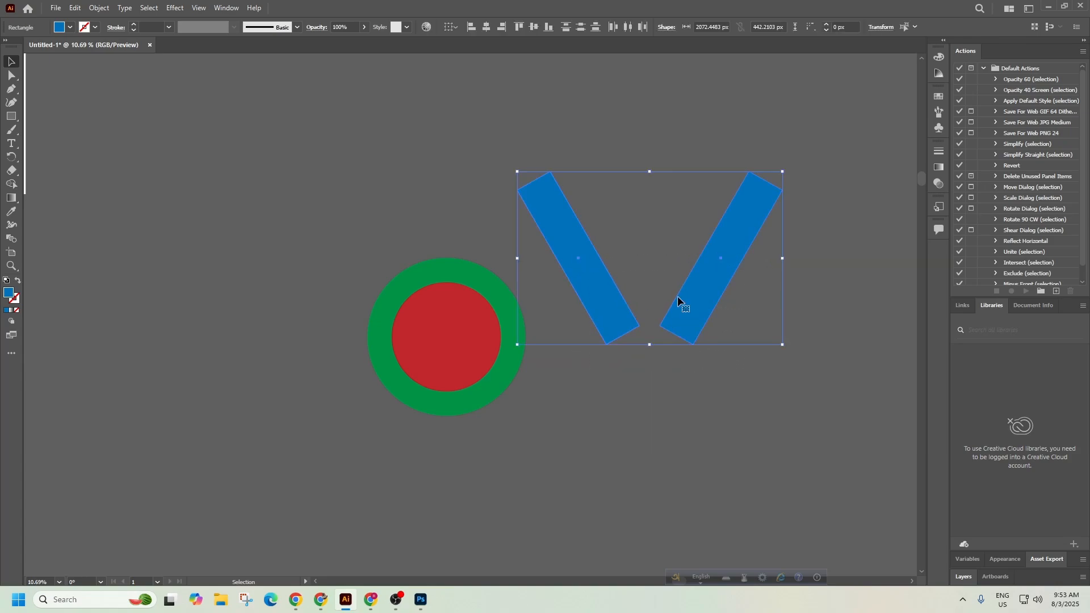
{"action": "left_click_drag", "start_coordinate": [681, 304], "coordinate": [487, 313]}
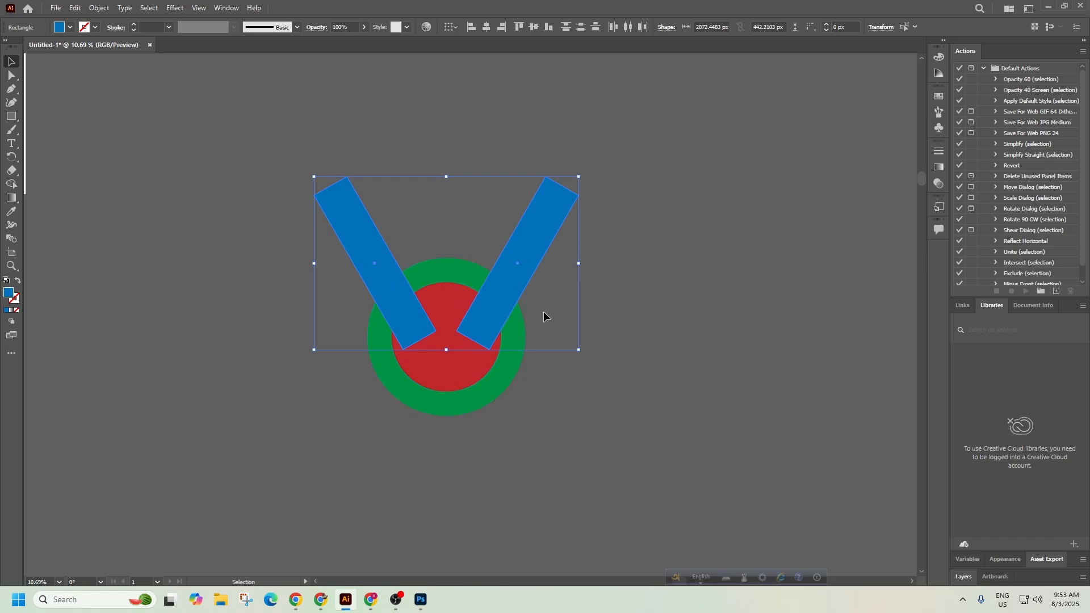
{"action": "left_click", "coordinate": [321, 600]}
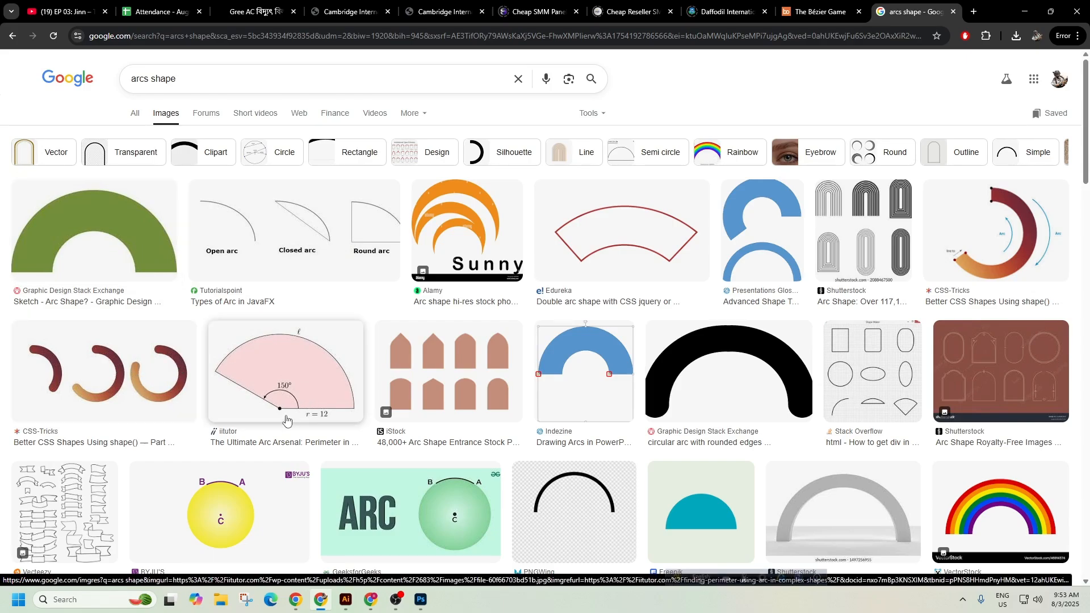
{"action": "left_click", "coordinate": [1024, 11]}
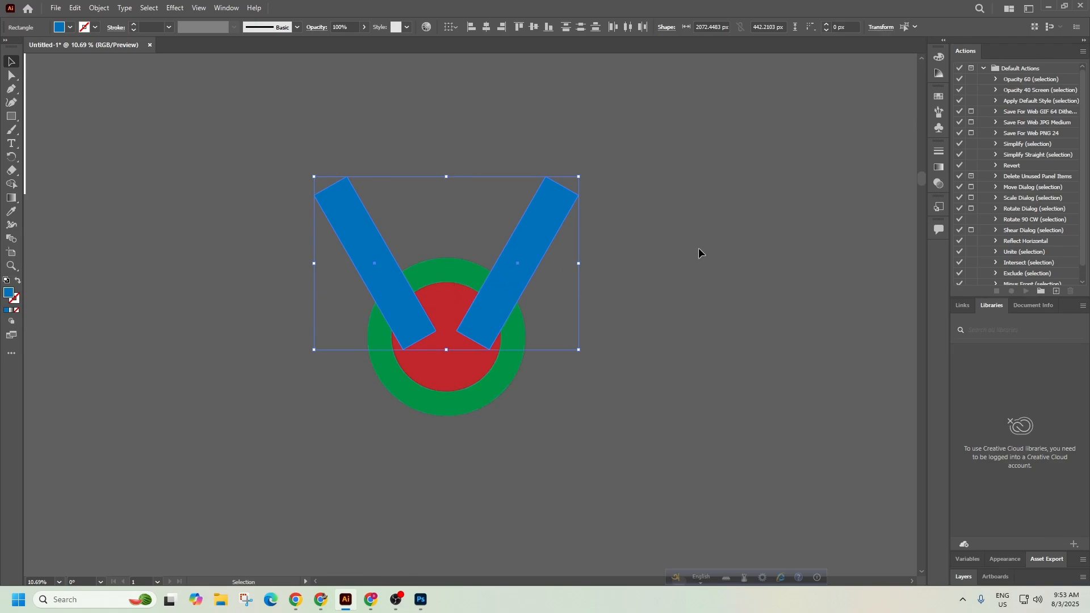
Move the blue bars off the circles and group the two bars together with Ctrl+G.
{"action": "left_click_drag", "start_coordinate": [529, 243], "coordinate": [797, 180]}
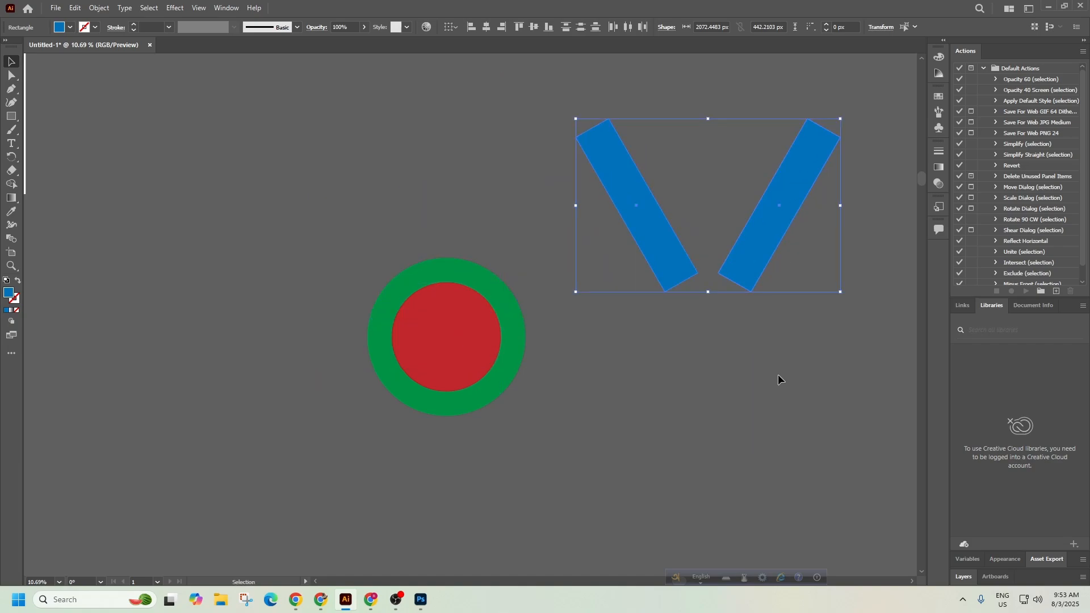
{"action": "left_click", "coordinate": [778, 377]}
{"action": "left_click", "coordinate": [750, 265]}
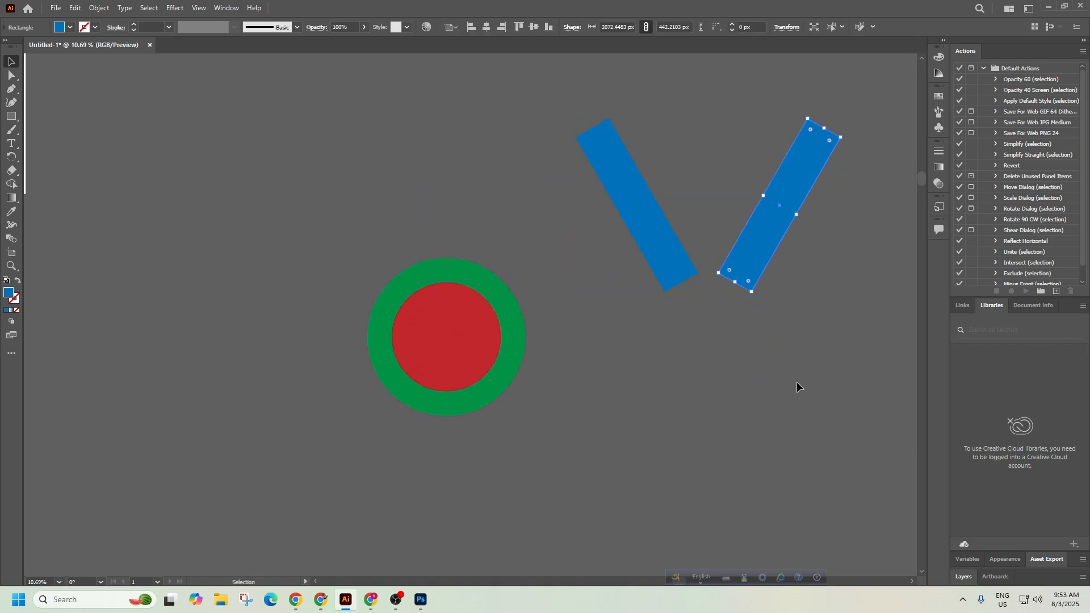
{"action": "left_click", "coordinate": [631, 207], "text": "shift"}
{"action": "key", "text": "a"}
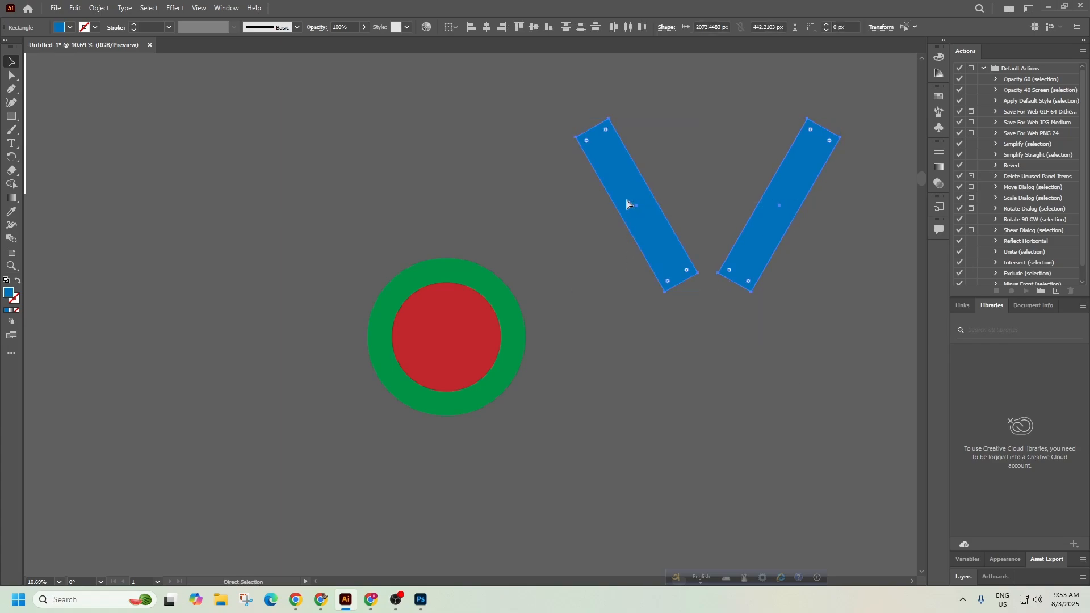
{"action": "key", "text": "ctrl+g"}
{"action": "key", "text": "v"}
Undo the accidental red circle shift and select the green ring and red circle.
{"action": "left_click", "coordinate": [438, 373]}
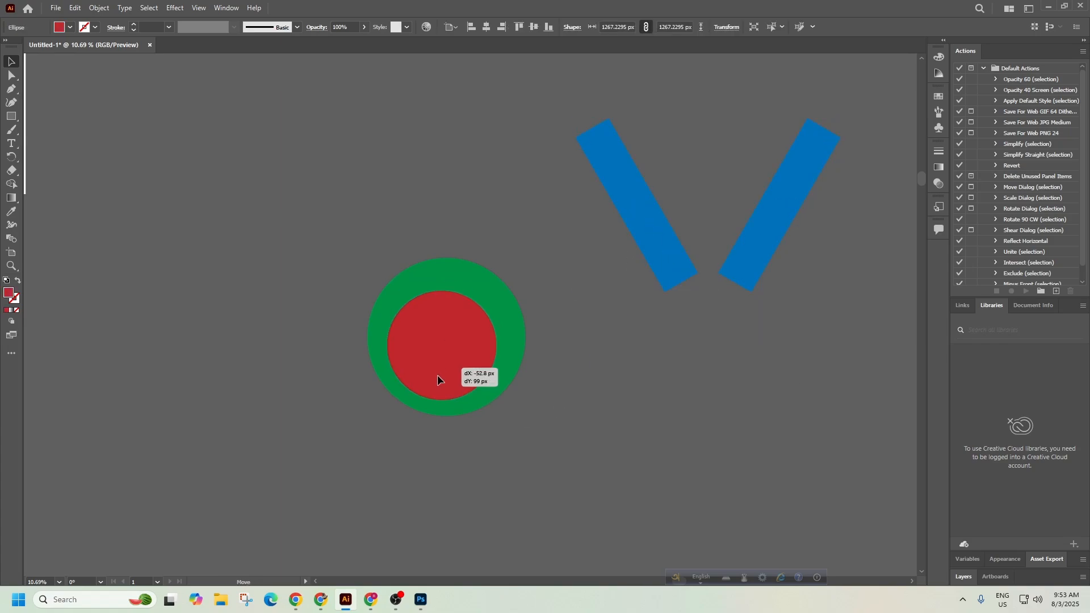
{"action": "key", "text": "a"}
{"action": "key", "text": "ctrl+z"}
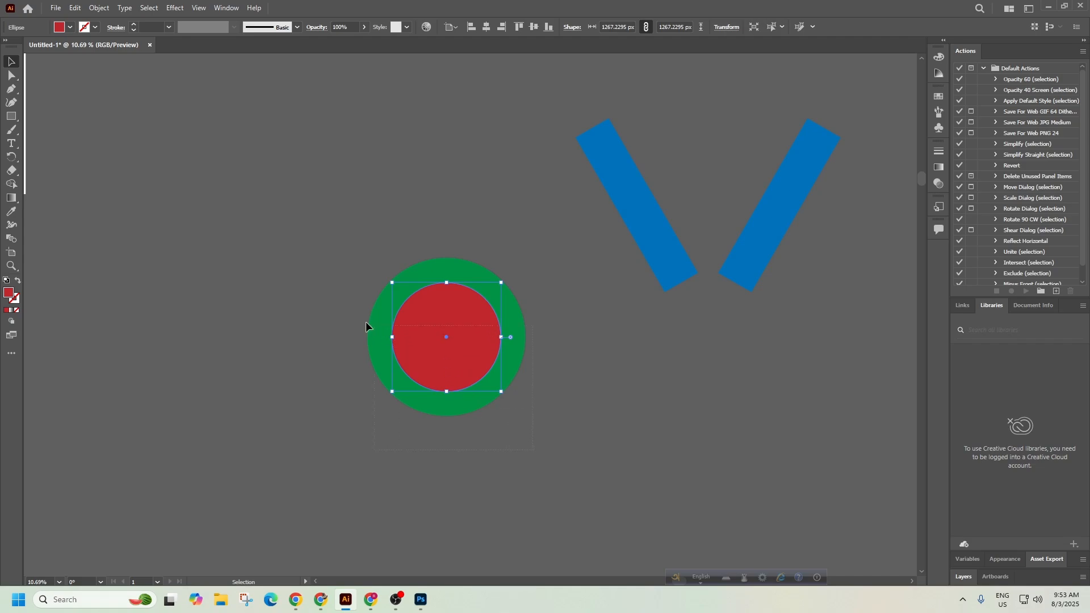
{"action": "left_click_drag", "start_coordinate": [269, 291], "coordinate": [261, 290]}
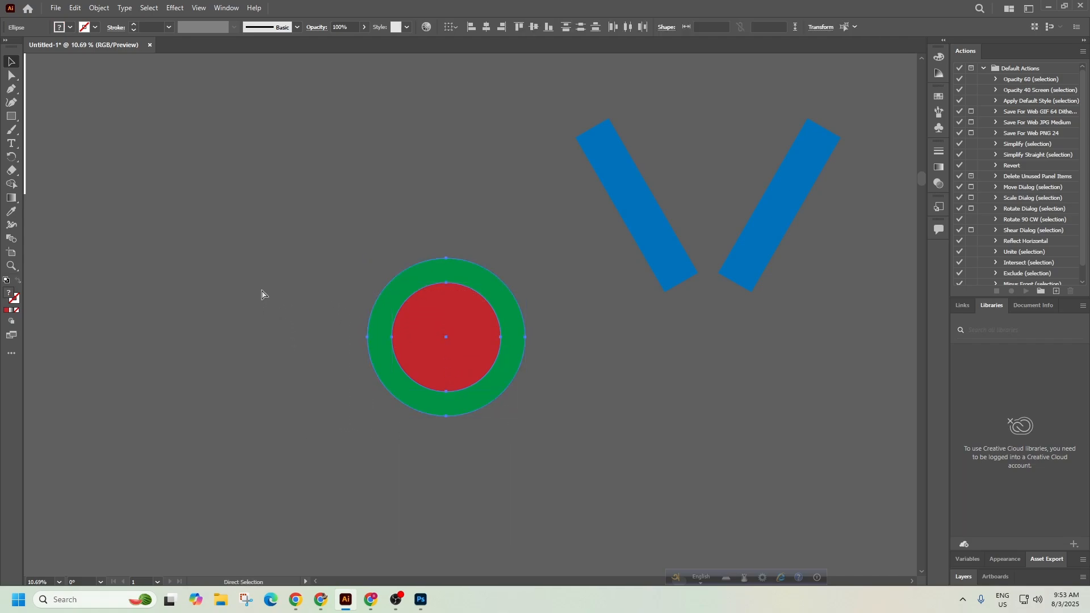
{"action": "key", "text": "v"}
Set the blue V slightly high over the circles, then select all the artwork and group it.
{"action": "left_click_drag", "start_coordinate": [778, 253], "coordinate": [508, 358]}
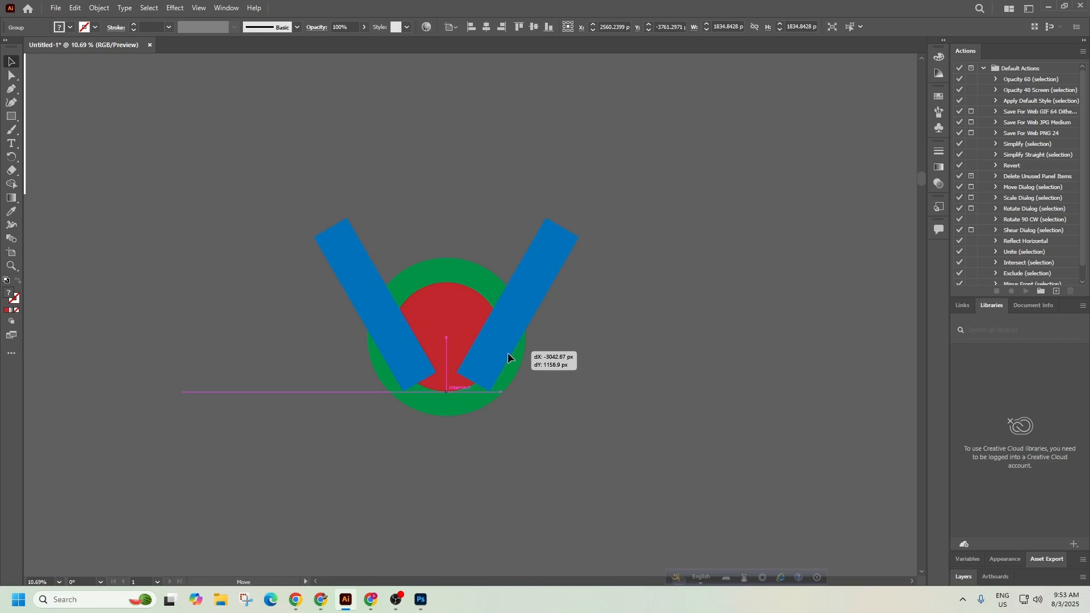
{"action": "left_click_drag", "start_coordinate": [507, 353], "coordinate": [506, 344]}
{"action": "left_click", "coordinate": [607, 445]}
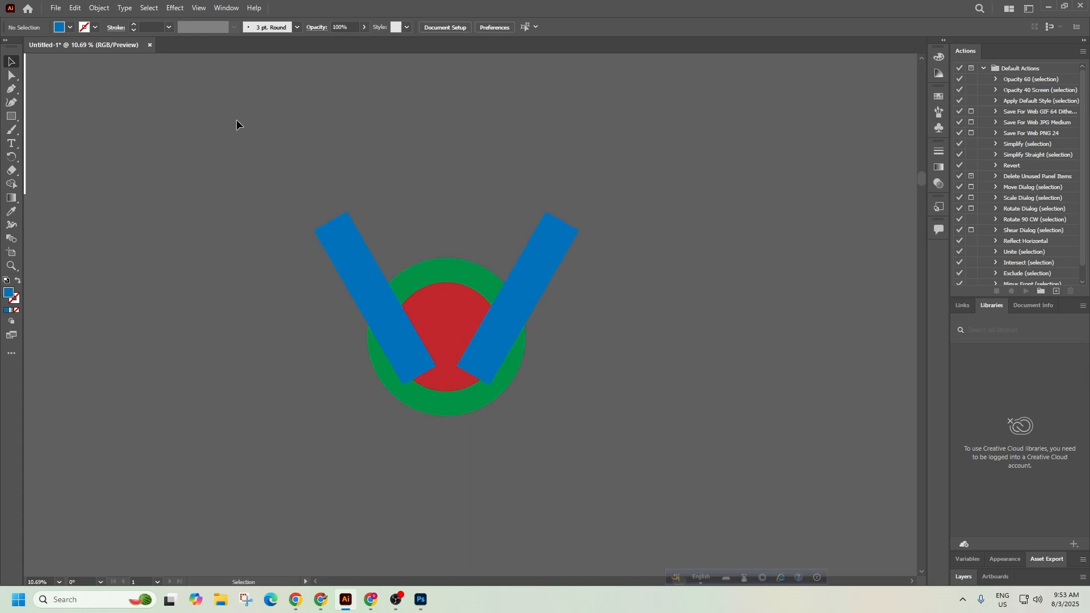
{"action": "key", "text": "ctrl+a"}
{"action": "key", "text": "ctrl+g"}
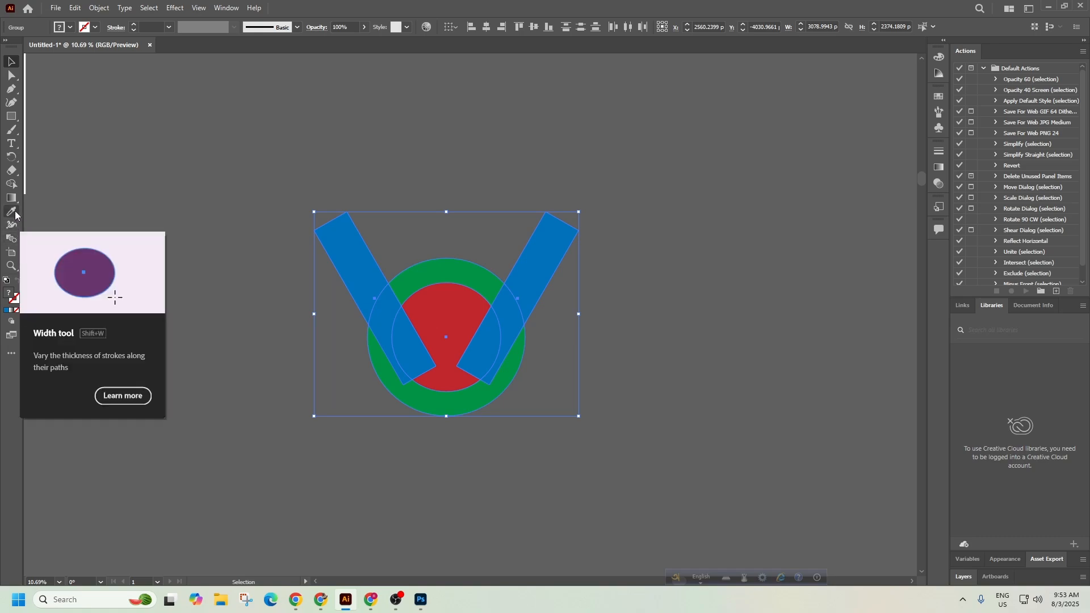
Alt-drag a duplicate of the emblem to the upper right and reselect the original.
{"action": "left_click", "coordinate": [11, 185]}
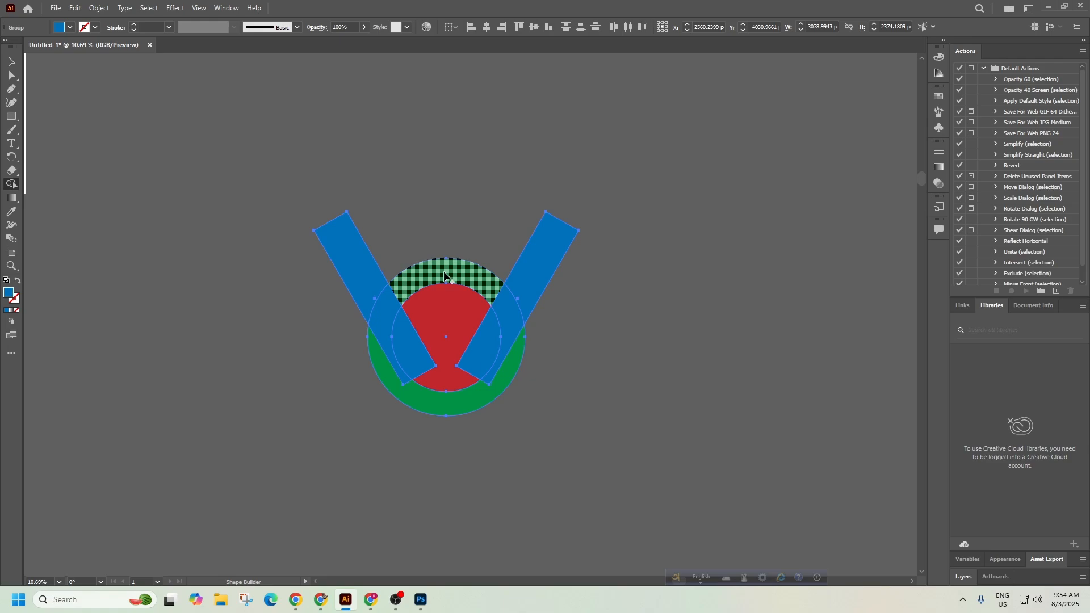
{"action": "left_click", "coordinate": [11, 61]}
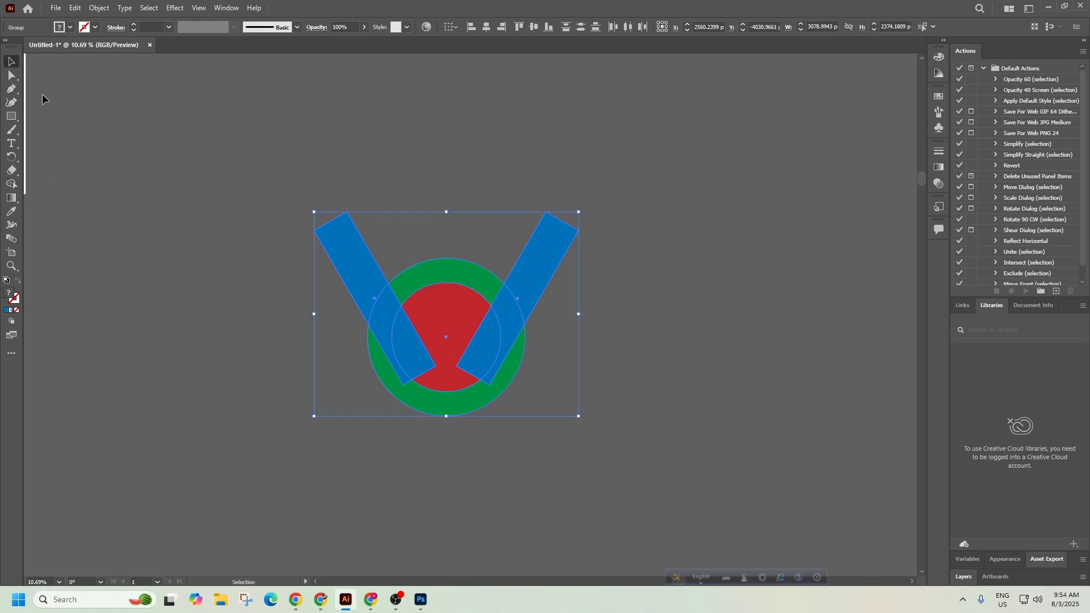
{"action": "left_click", "coordinate": [283, 281]}
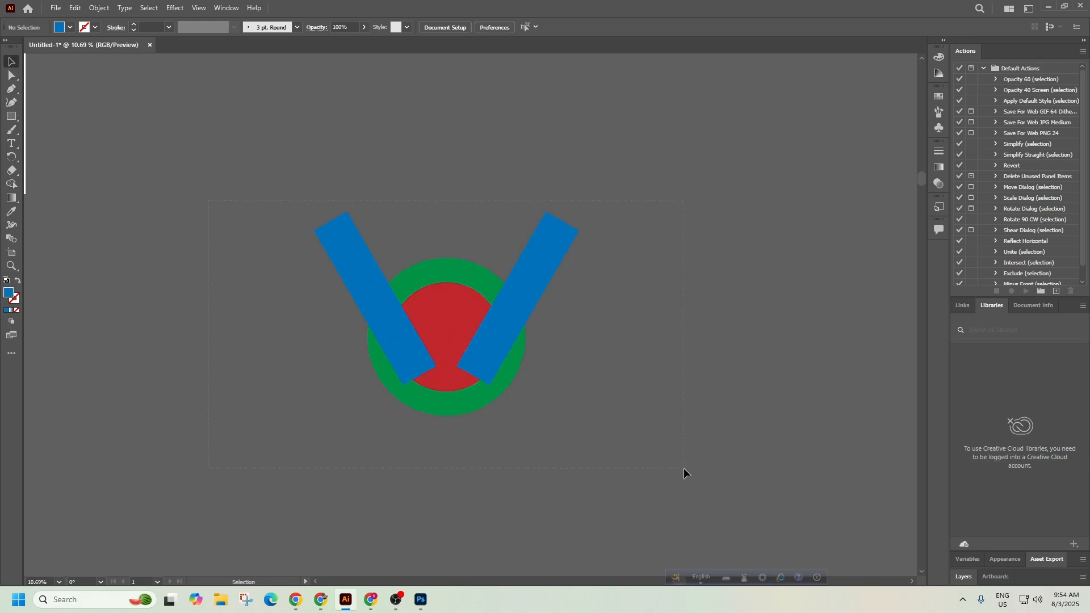
{"action": "key", "text": "ctrl+a"}
{"action": "left_click_drag", "start_coordinate": [484, 380], "coordinate": [823, 232]}
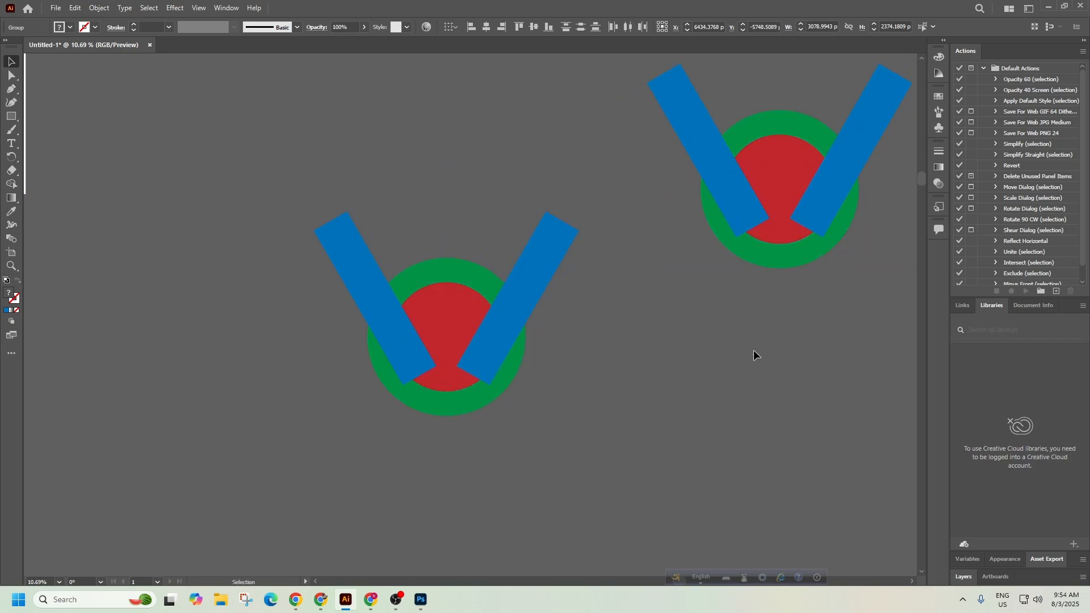
{"action": "left_click", "coordinate": [754, 355]}
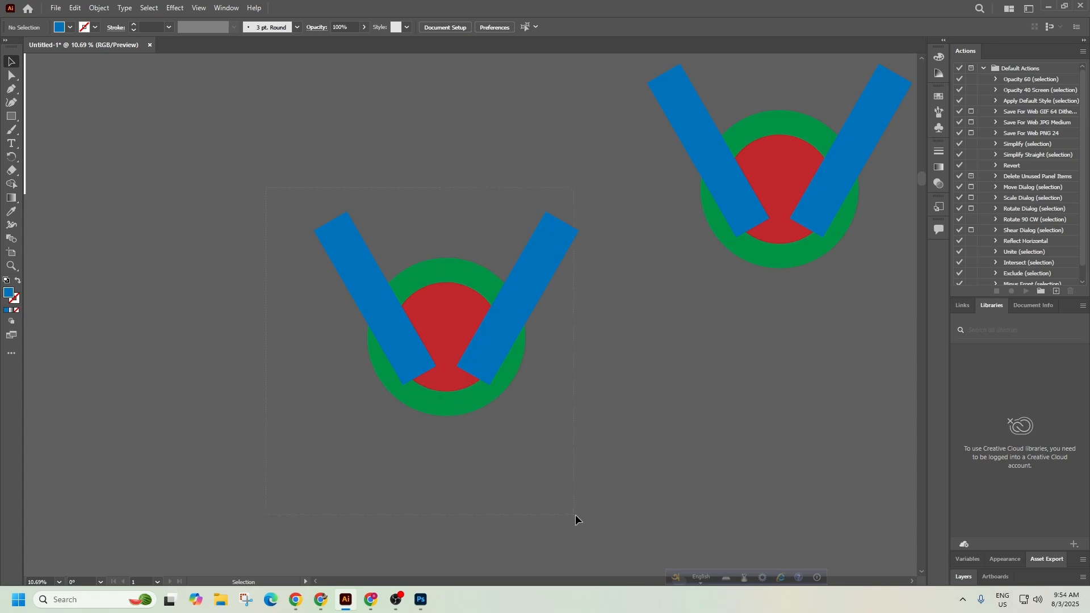
{"action": "left_click_drag", "start_coordinate": [576, 519], "coordinate": [576, 517]}
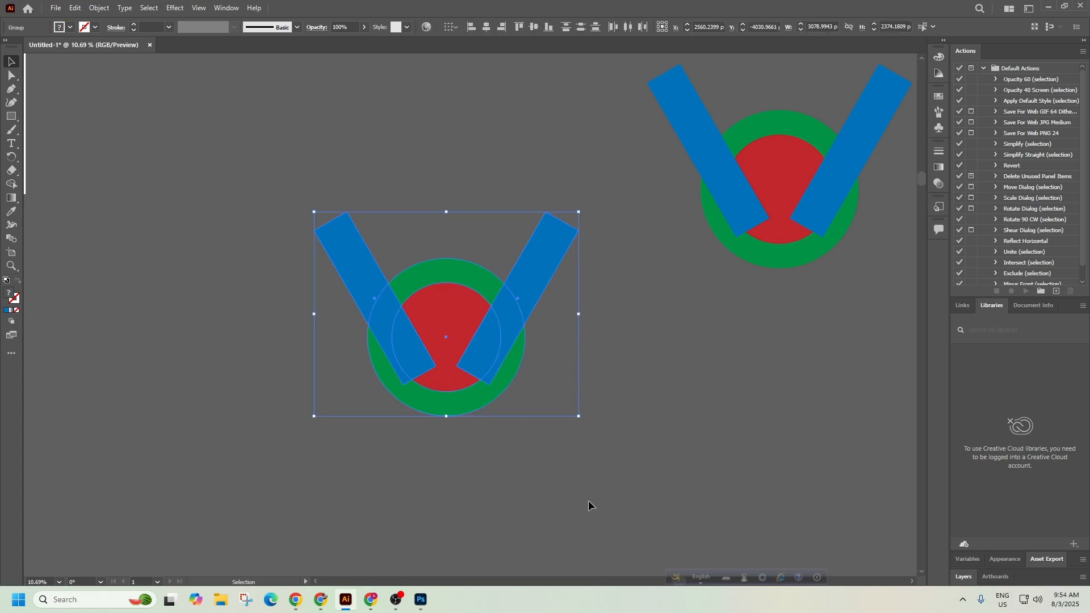
Shape Builder across the bars, red area and lower ring, then move the top green arc up-left.
{"action": "left_click", "coordinate": [11, 185]}
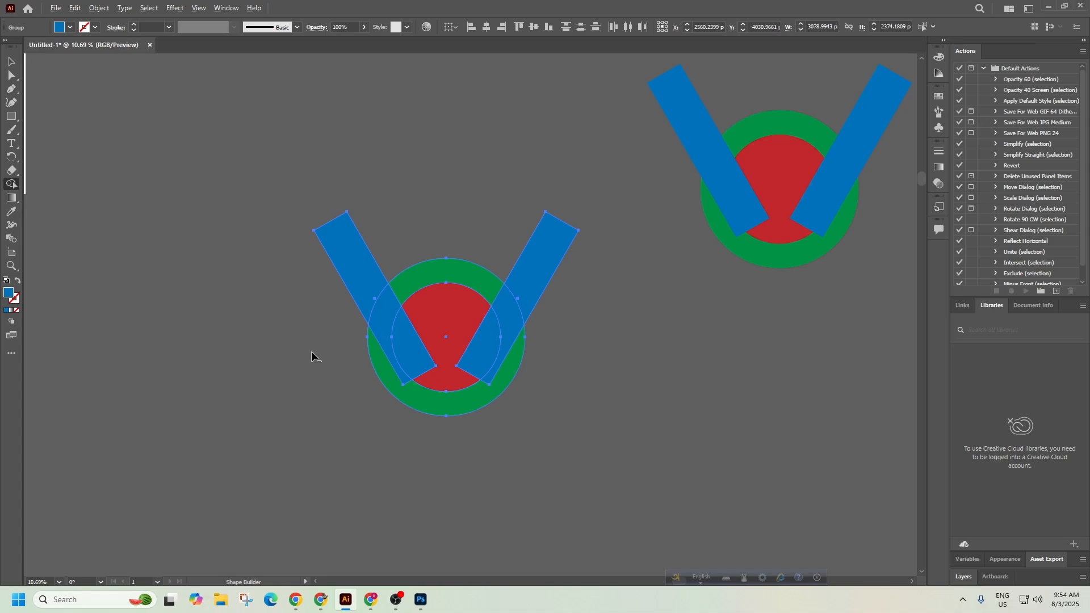
{"action": "mouse_move", "coordinate": [349, 252]}
{"action": "left_mouse_down"}
{"action": "mouse_move", "coordinate": [385, 324]}
{"action": "mouse_move", "coordinate": [424, 352]}
{"action": "mouse_move", "coordinate": [398, 370]}
{"action": "mouse_move", "coordinate": [393, 393]}
{"action": "mouse_move", "coordinate": [477, 413]}
{"action": "mouse_move", "coordinate": [517, 404]}
{"action": "left_mouse_up"}
{"action": "mouse_move", "coordinate": [521, 345]}
{"action": "left_mouse_down"}
{"action": "mouse_move", "coordinate": [472, 315]}
{"action": "mouse_move", "coordinate": [422, 315]}
{"action": "mouse_move", "coordinate": [483, 326]}
{"action": "mouse_move", "coordinate": [512, 316]}
{"action": "mouse_move", "coordinate": [537, 266]}
{"action": "mouse_move", "coordinate": [518, 308]}
{"action": "mouse_move", "coordinate": [483, 332]}
{"action": "mouse_move", "coordinate": [446, 310]}
{"action": "left_mouse_up"}
{"action": "mouse_move", "coordinate": [445, 310]}
{"action": "left_mouse_down"}
{"action": "mouse_move", "coordinate": [442, 352]}
{"action": "mouse_move", "coordinate": [408, 353]}
{"action": "mouse_move", "coordinate": [405, 366]}
{"action": "mouse_move", "coordinate": [517, 362]}
{"action": "left_mouse_up"}
{"action": "key", "text": "v"}
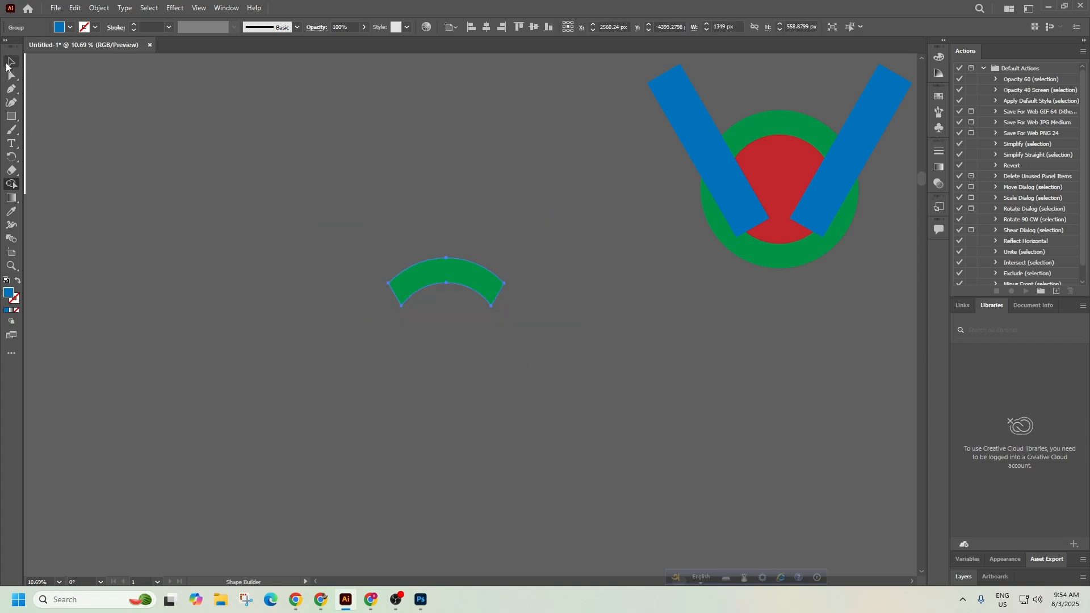
{"action": "left_click_drag", "start_coordinate": [437, 265], "coordinate": [296, 189]}
Move the green arc left, duplicate the emblem below the original, and shift the arc upward.
{"action": "left_click_drag", "start_coordinate": [632, 240], "coordinate": [342, 391]}
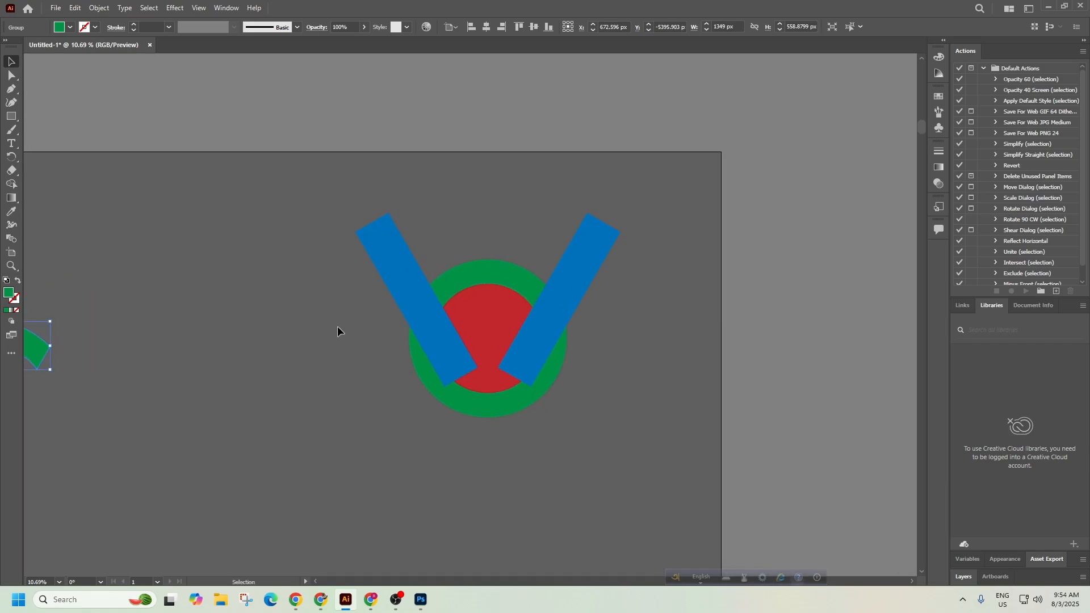
{"action": "left_click_drag", "start_coordinate": [339, 331], "coordinate": [509, 235]}
{"action": "left_click", "coordinate": [656, 245]}
{"action": "left_click_drag", "start_coordinate": [656, 246], "coordinate": [716, 522]}
{"action": "left_click_drag", "start_coordinate": [216, 259], "coordinate": [215, 217]}
{"action": "left_click_drag", "start_coordinate": [377, 238], "coordinate": [325, 294]}
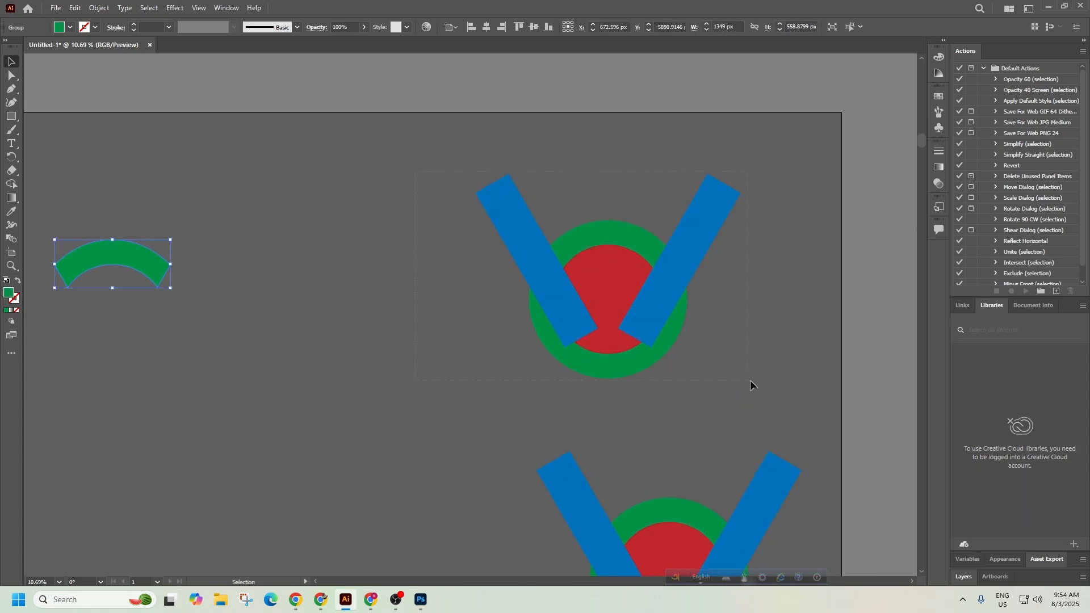
Make the upper emblem's ring top arc a separate shape with Shape Builder.
{"action": "left_click_drag", "start_coordinate": [750, 381], "coordinate": [752, 381]}
{"action": "left_click", "coordinate": [12, 185]}
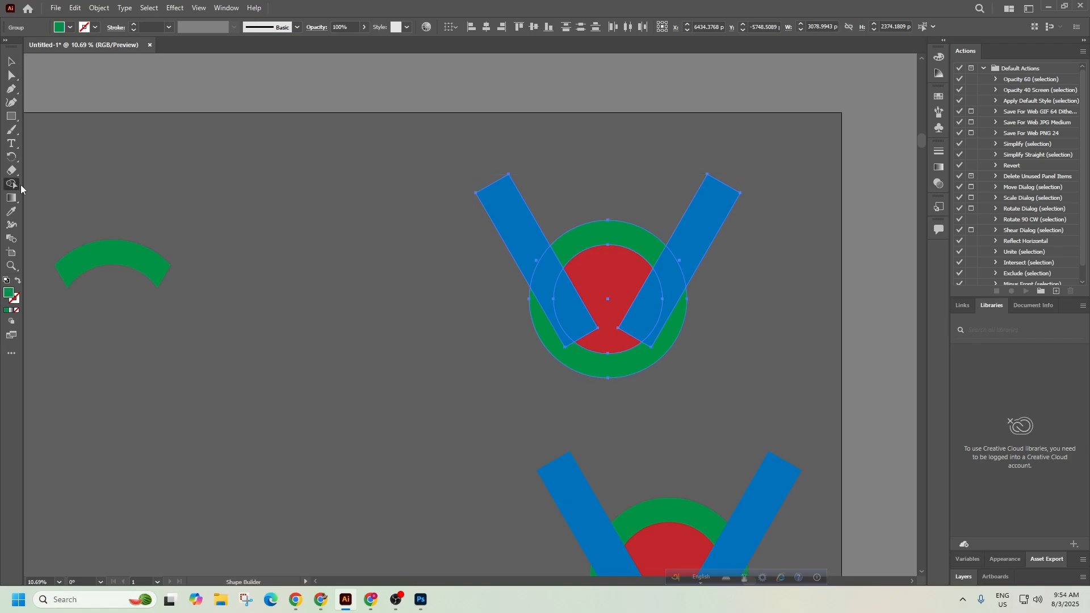
{"action": "left_click", "coordinate": [614, 236]}
{"action": "left_click", "coordinate": [605, 240]}
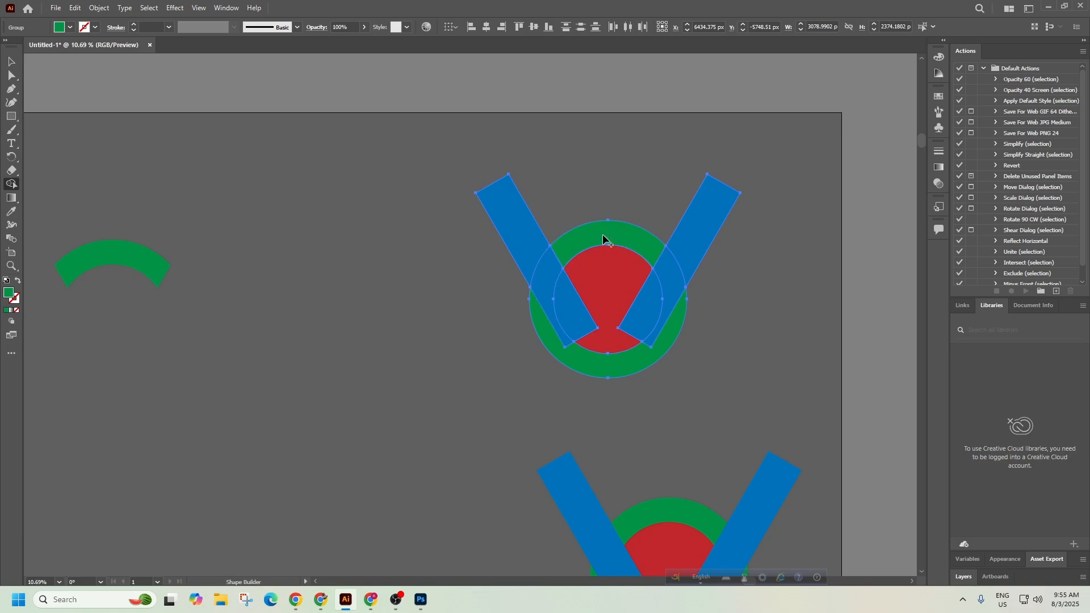
{"action": "left_click", "coordinate": [14, 65]}
Ungroup the ring and red circle and move the top green arc beside the other arc.
{"action": "left_click", "coordinate": [317, 266]}
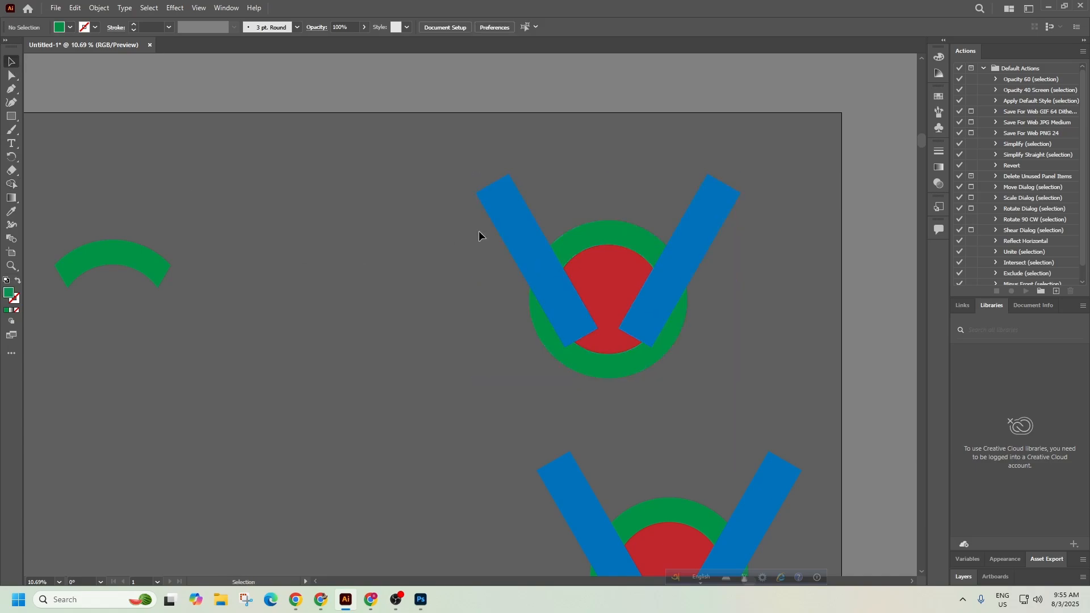
{"action": "mouse_move", "coordinate": [615, 233]}
{"action": "left_mouse_down"}
{"action": "mouse_move", "coordinate": [614, 203]}
{"action": "mouse_move", "coordinate": [605, 239]}
{"action": "left_mouse_up"}
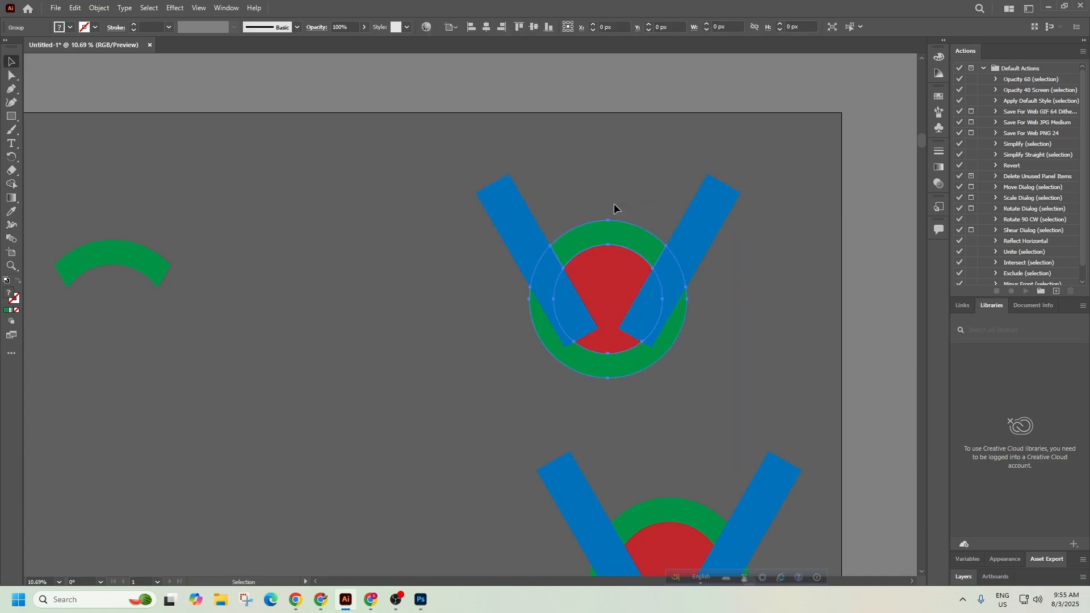
{"action": "right_click", "coordinate": [605, 252]}
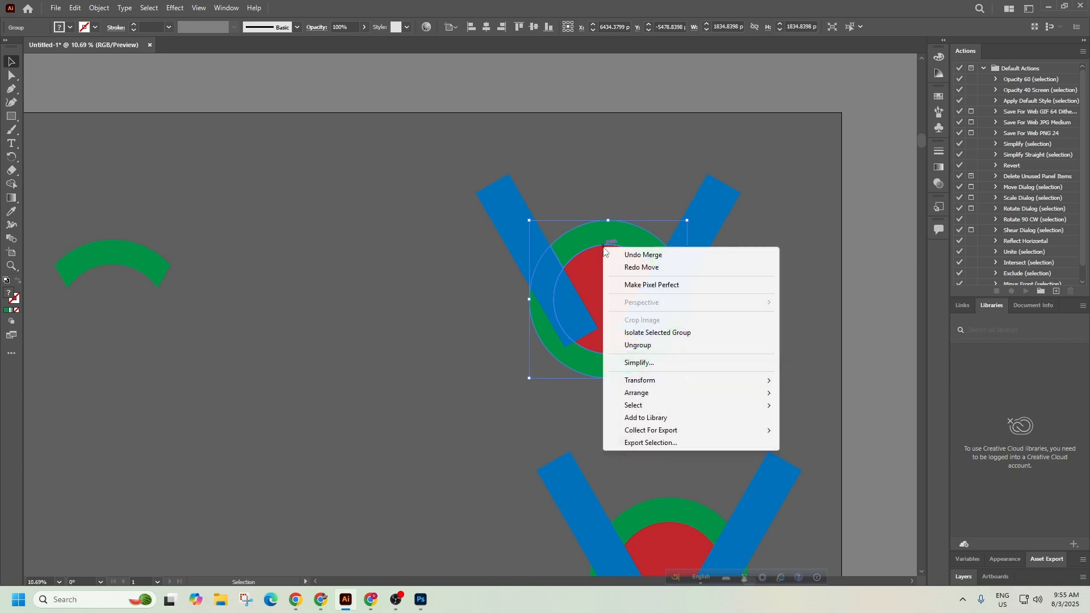
{"action": "left_click", "coordinate": [637, 345]}
{"action": "left_click", "coordinate": [407, 319]}
{"action": "left_click_drag", "start_coordinate": [599, 237], "coordinate": [243, 263]}
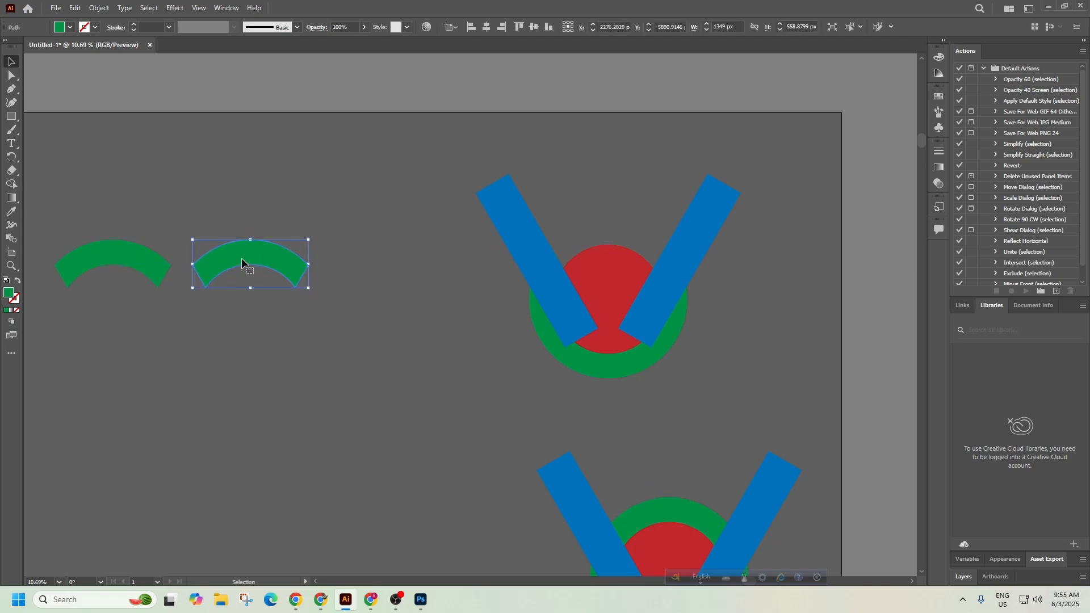
Nudge the upper emblem right, move the lower emblem copy down-left, and select it.
{"action": "key", "text": "space"}
{"action": "left_click_drag", "start_coordinate": [492, 360], "coordinate": [576, 273]}
{"action": "left_click_drag", "start_coordinate": [628, 202], "coordinate": [627, 202]}
{"action": "left_click_drag", "start_coordinate": [647, 209], "coordinate": [679, 202]}
{"action": "left_click", "coordinate": [748, 350]}
{"action": "left_click_drag", "start_coordinate": [614, 429], "coordinate": [614, 428]}
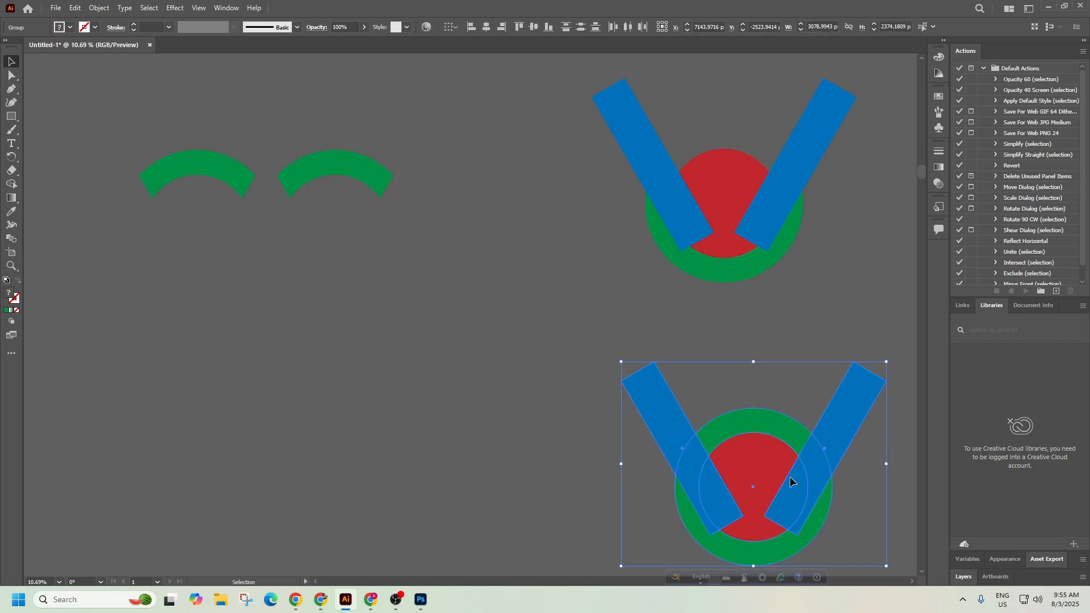
{"action": "left_click_drag", "start_coordinate": [788, 479], "coordinate": [520, 440]}
{"action": "left_click", "coordinate": [628, 433]}
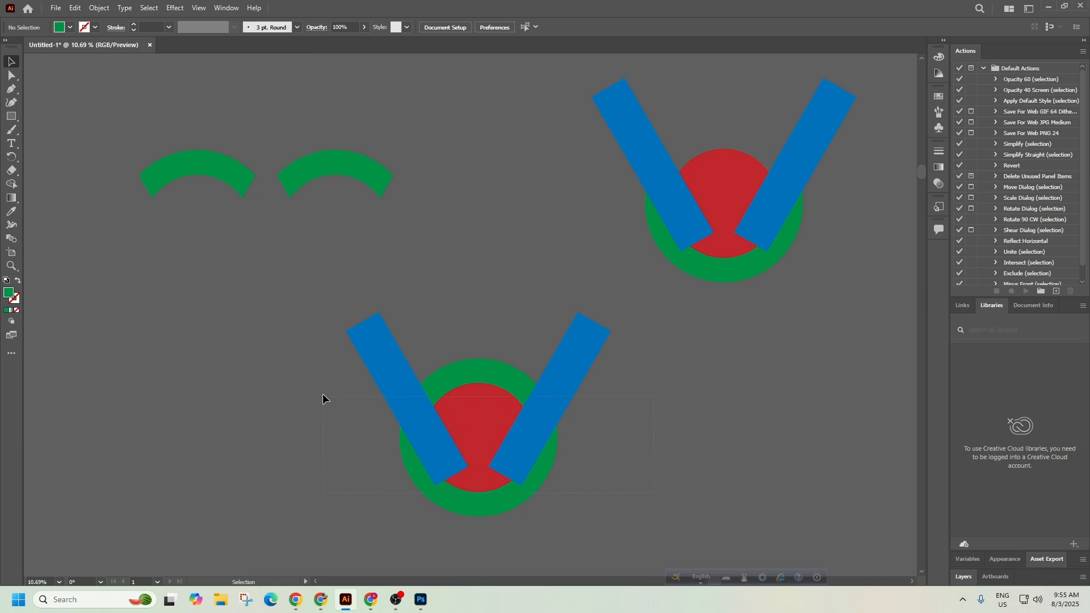
{"action": "left_click_drag", "start_coordinate": [322, 399], "coordinate": [322, 399]}
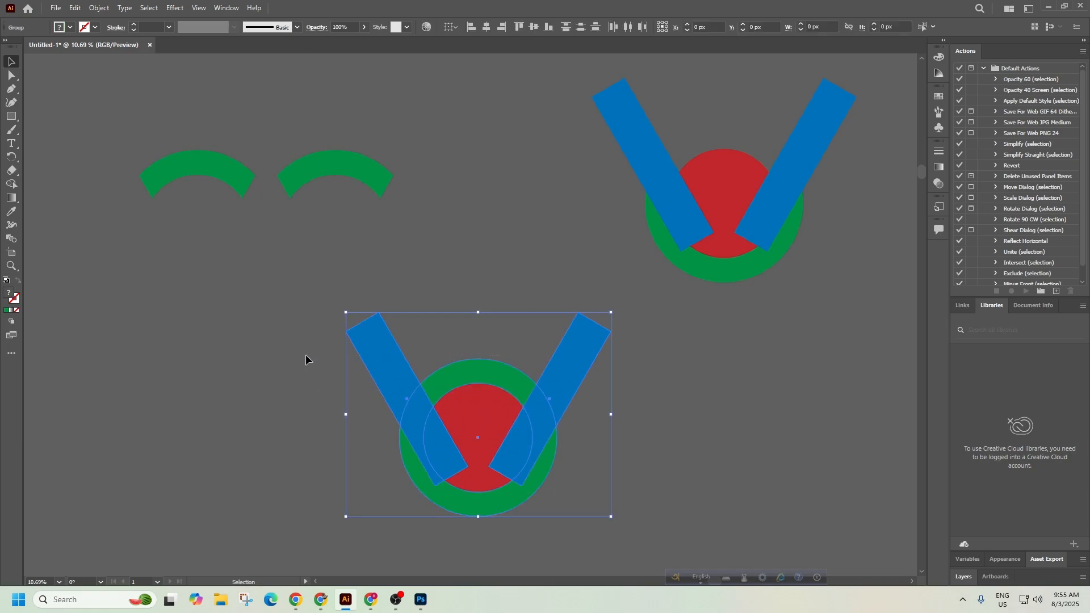
Try merging the left blue bar into the red circle with Shape Builder, then undo it.
{"action": "left_click", "coordinate": [11, 184]}
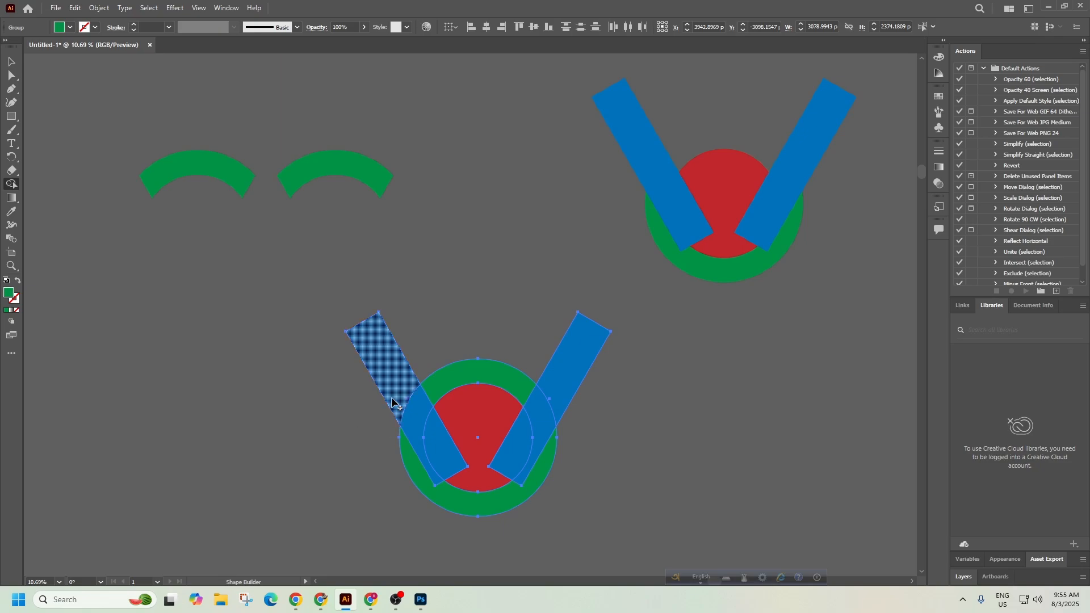
{"action": "mouse_move", "coordinate": [391, 378]}
{"action": "left_mouse_down"}
{"action": "mouse_move", "coordinate": [411, 424]}
{"action": "mouse_move", "coordinate": [457, 449]}
{"action": "mouse_move", "coordinate": [424, 460]}
{"action": "mouse_move", "coordinate": [443, 501]}
{"action": "mouse_move", "coordinate": [500, 501]}
{"action": "mouse_move", "coordinate": [542, 472]}
{"action": "mouse_move", "coordinate": [539, 439]}
{"action": "mouse_move", "coordinate": [467, 418]}
{"action": "mouse_move", "coordinate": [516, 423]}
{"action": "mouse_move", "coordinate": [547, 407]}
{"action": "mouse_move", "coordinate": [588, 348]}
{"action": "left_mouse_up"}
{"action": "key", "text": "ctrl+z"}
{"action": "key", "text": "ctrl+z"}
{"action": "mouse_move", "coordinate": [389, 370]}
{"action": "left_mouse_down"}
{"action": "mouse_move", "coordinate": [432, 435]}
{"action": "mouse_move", "coordinate": [479, 425]}
{"action": "mouse_move", "coordinate": [478, 473]}
{"action": "mouse_move", "coordinate": [411, 485]}
{"action": "mouse_move", "coordinate": [503, 483]}
{"action": "mouse_move", "coordinate": [537, 470]}
{"action": "mouse_move", "coordinate": [510, 446]}
{"action": "mouse_move", "coordinate": [542, 417]}
{"action": "mouse_move", "coordinate": [576, 355]}
{"action": "left_mouse_up"}
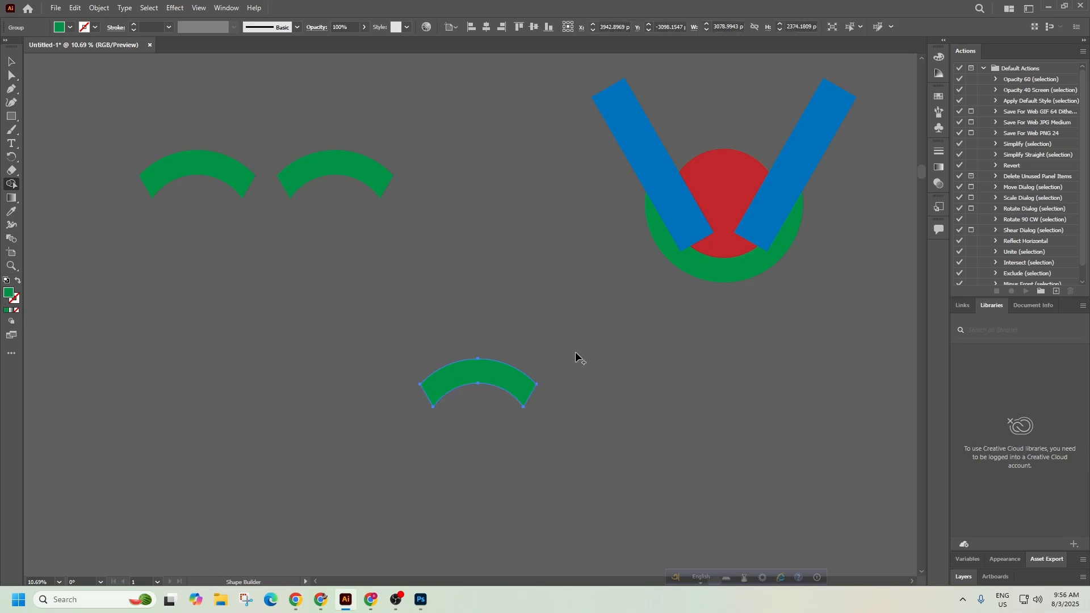
{"action": "key", "text": "v"}
{"action": "key", "text": "ctrl+z"}
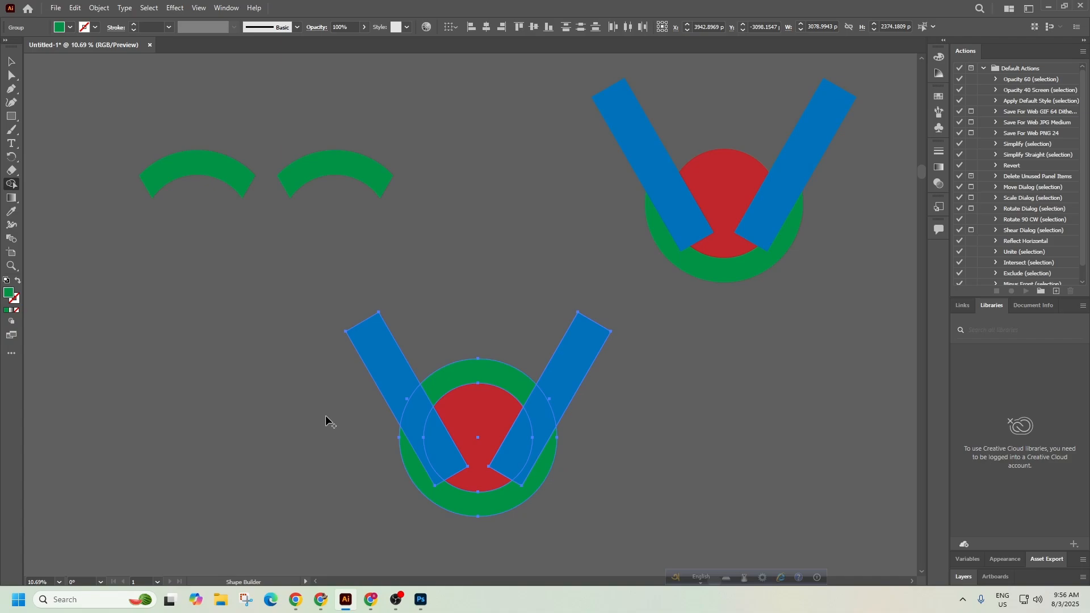
Delete the blue bar pieces, red inner circle and lower ring pieces, leaving only the green arc.
{"action": "left_click", "coordinate": [392, 372], "text": "alt"}
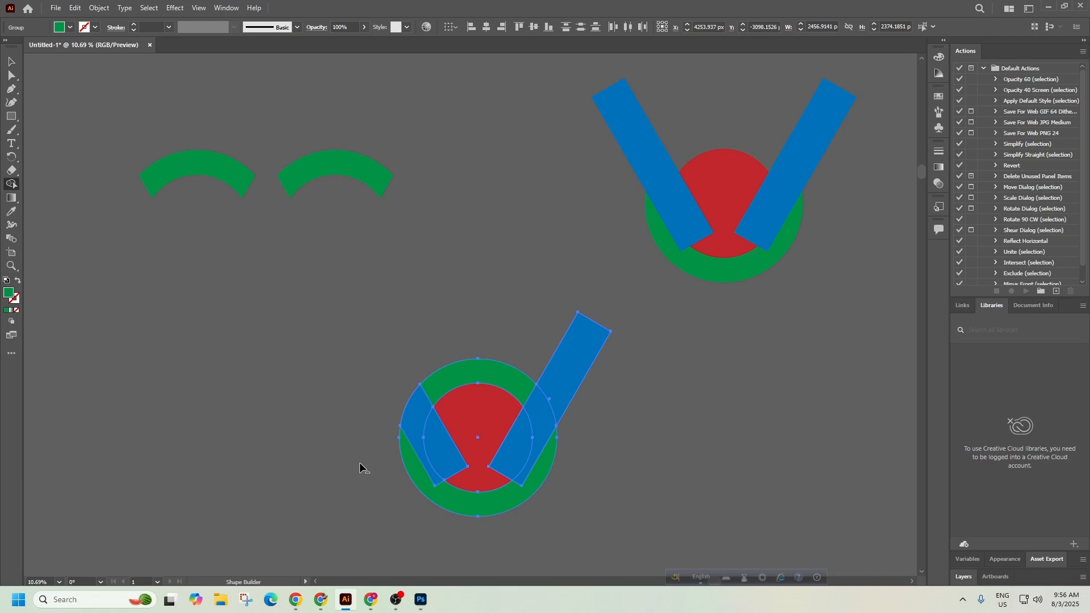
{"action": "left_click", "coordinate": [475, 424], "text": "alt"}
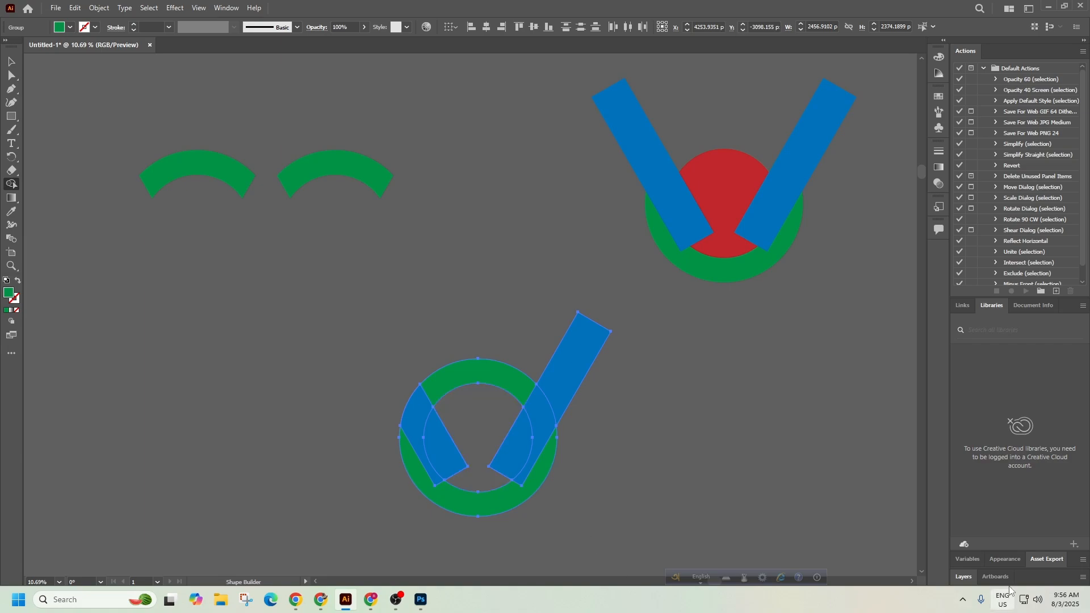
{"action": "left_click", "coordinate": [417, 423], "text": "alt"}
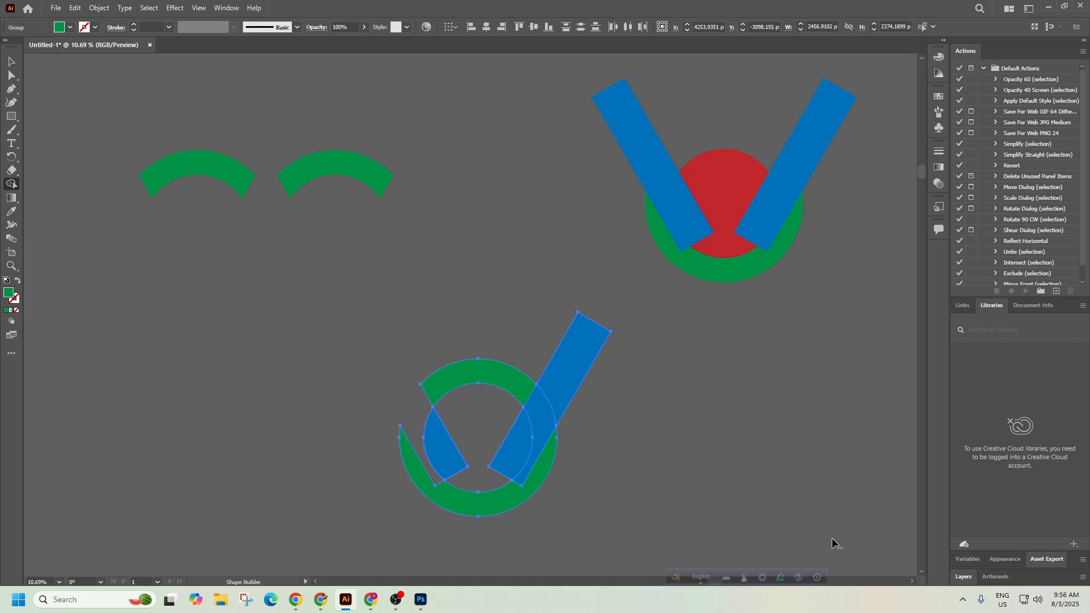
{"action": "left_click", "coordinate": [544, 419], "text": "alt"}
{"action": "left_click", "coordinate": [578, 352], "text": "alt"}
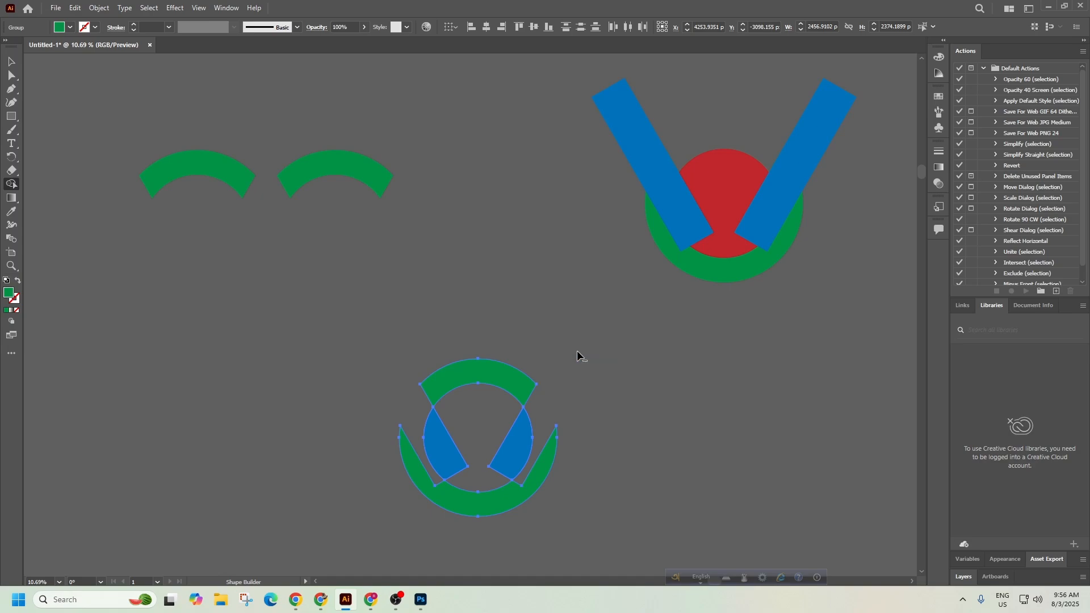
{"action": "left_click", "coordinate": [462, 513], "text": "alt"}
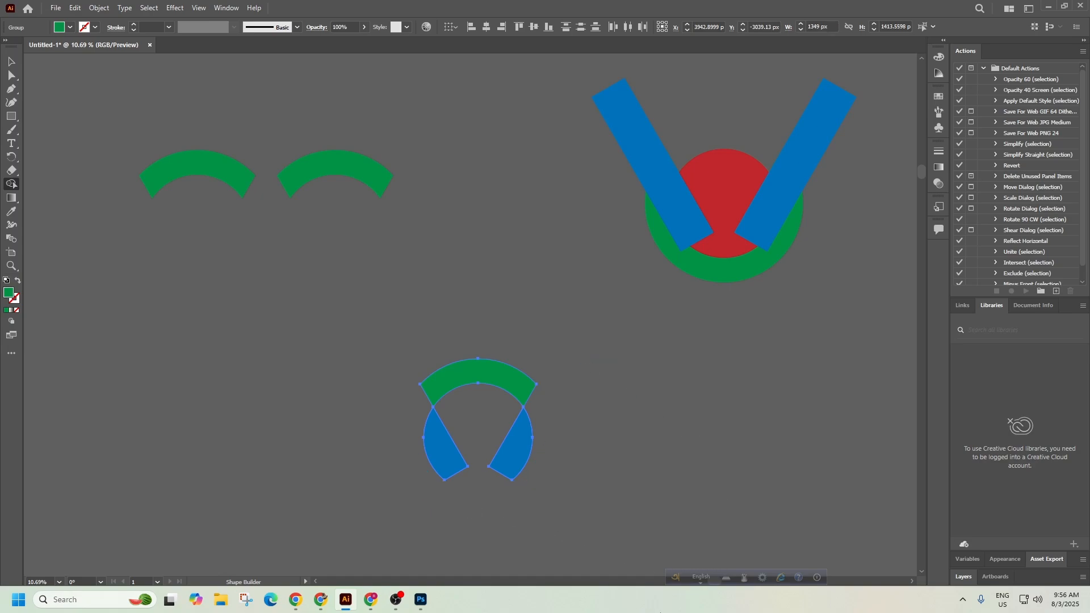
{"action": "left_click", "coordinate": [520, 459], "text": "alt"}
{"action": "left_click", "coordinate": [446, 460], "text": "alt"}
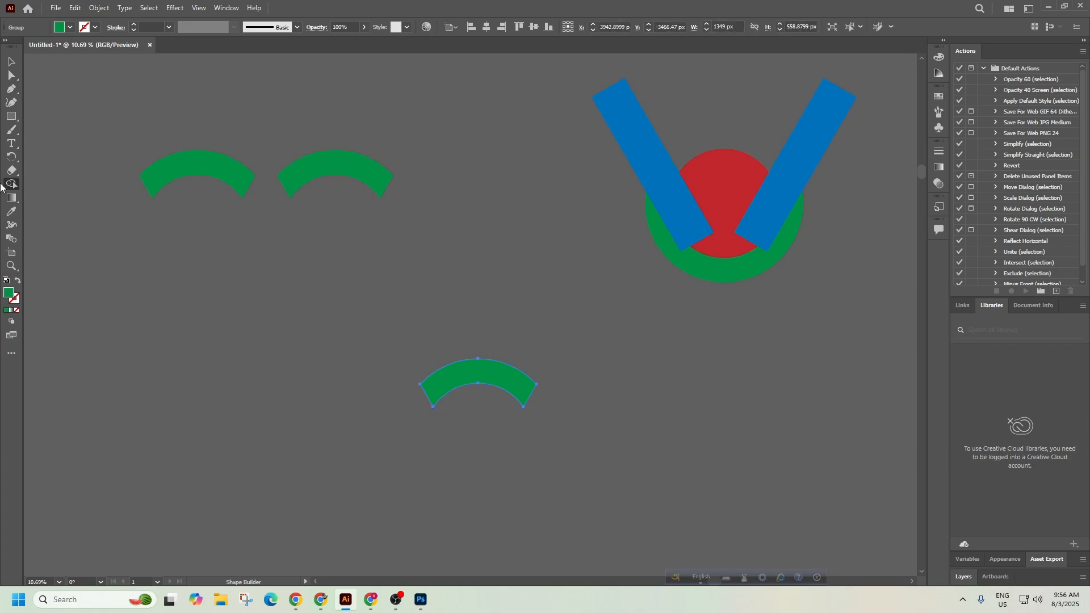
Move the new green arc beneath the right-hand arc of the pair.
{"action": "key", "text": "v"}
{"action": "left_click_drag", "start_coordinate": [485, 370], "coordinate": [342, 235]}
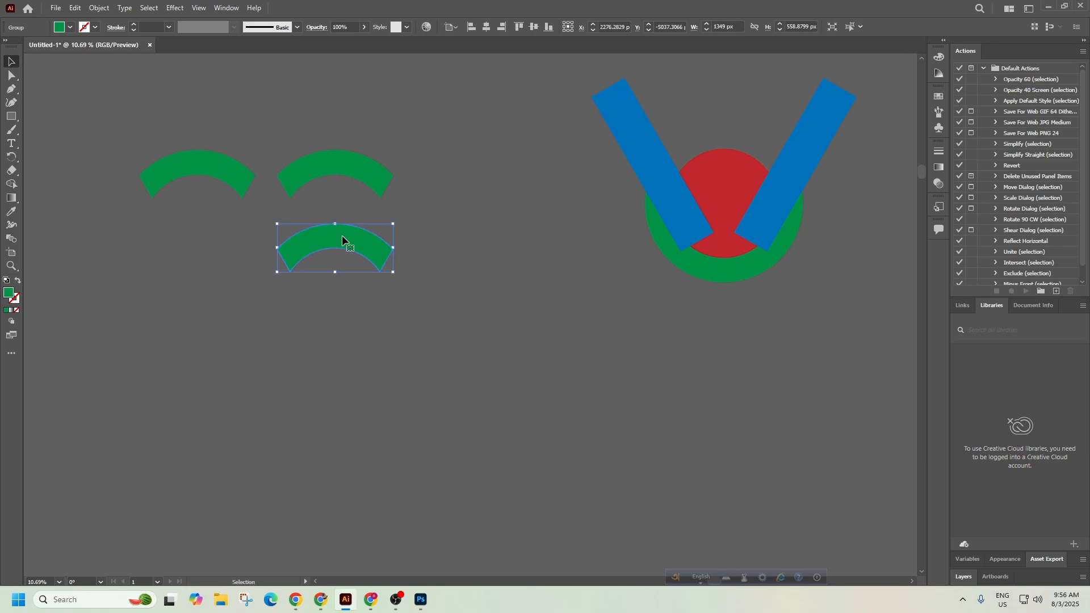
{"action": "left_click", "coordinate": [403, 451]}
Zoom out and pan to show the whole artboard, then switch to Chrome.
{"action": "key", "text": "z"}
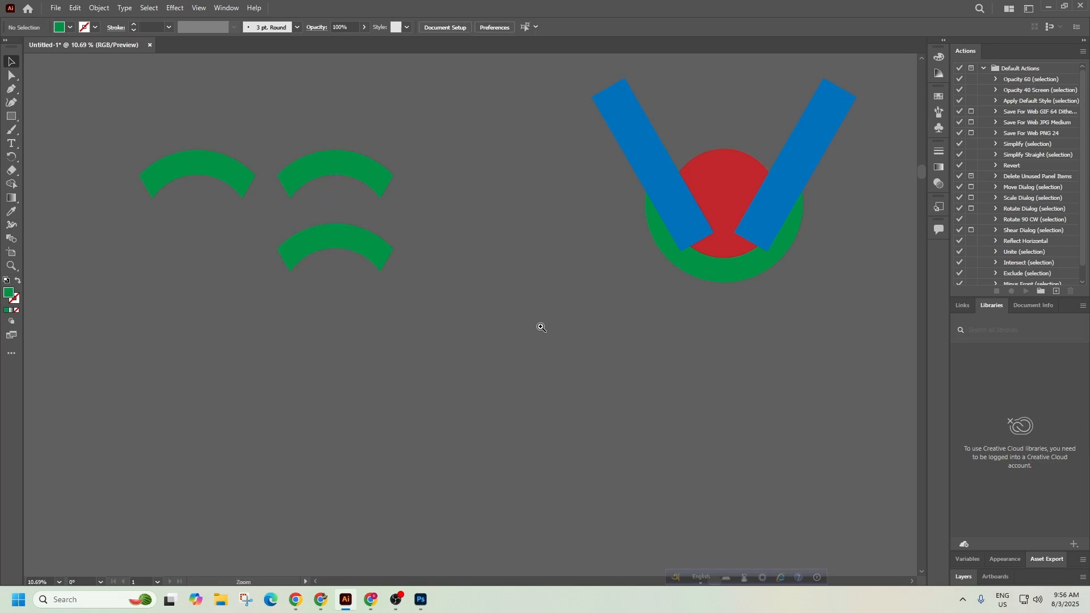
{"action": "left_click", "coordinate": [539, 321], "text": "alt"}
{"action": "left_click", "coordinate": [425, 325], "text": "alt"}
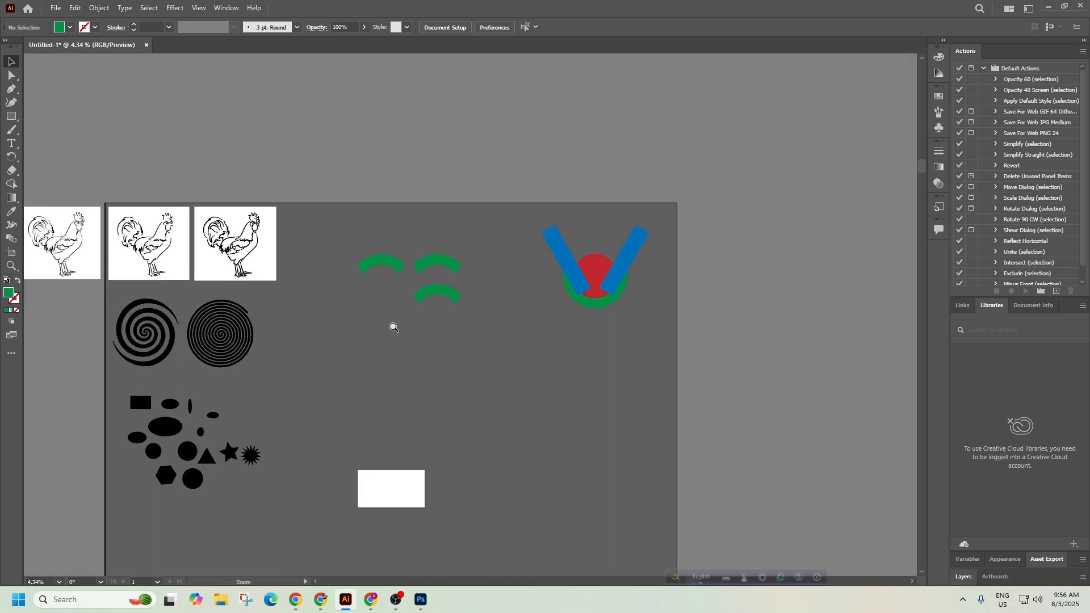
{"action": "left_click_drag", "start_coordinate": [424, 372], "coordinate": [477, 252]}
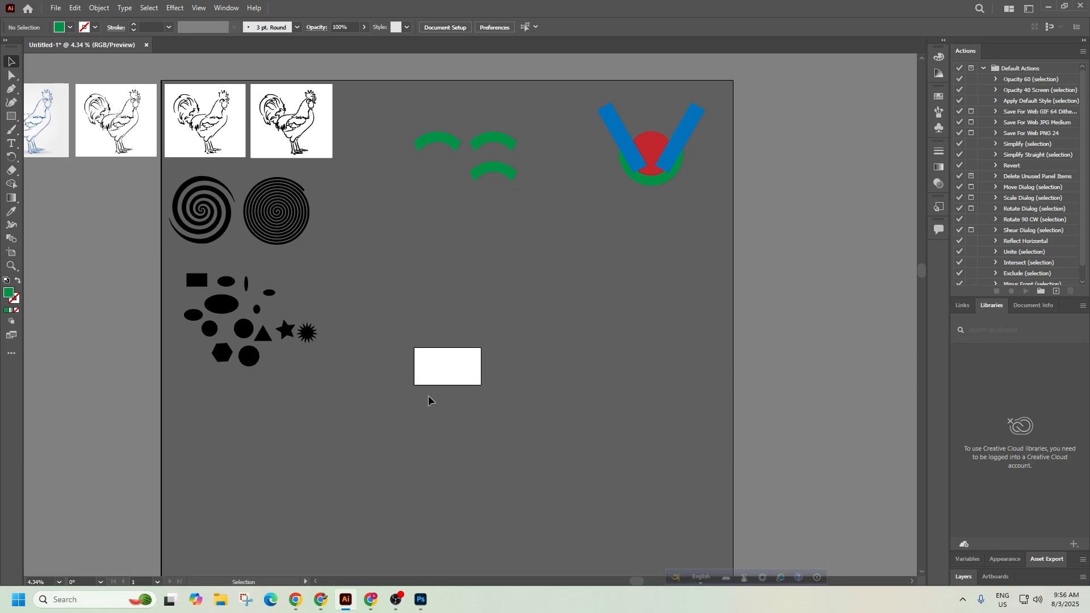
{"action": "left_click", "coordinate": [399, 601]}
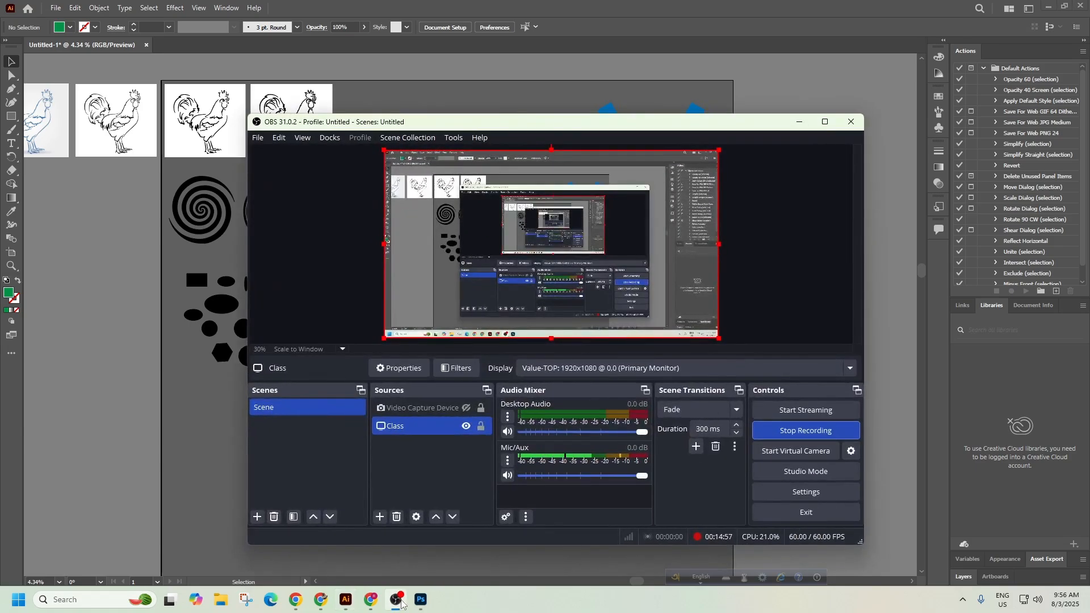
{"action": "left_click", "coordinate": [399, 601]}
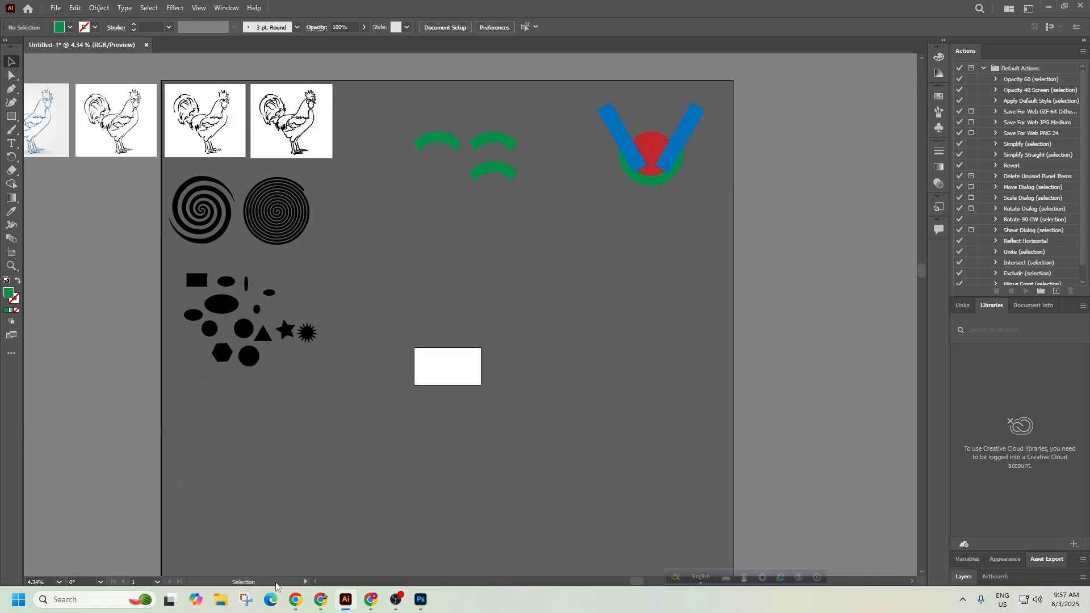
{"action": "left_click", "coordinate": [321, 600]}
Highlight 'application of envelopes and perspectives' in the IT 9626 syllabus, then return to Illustrator.
{"action": "left_click", "coordinate": [422, 4]}
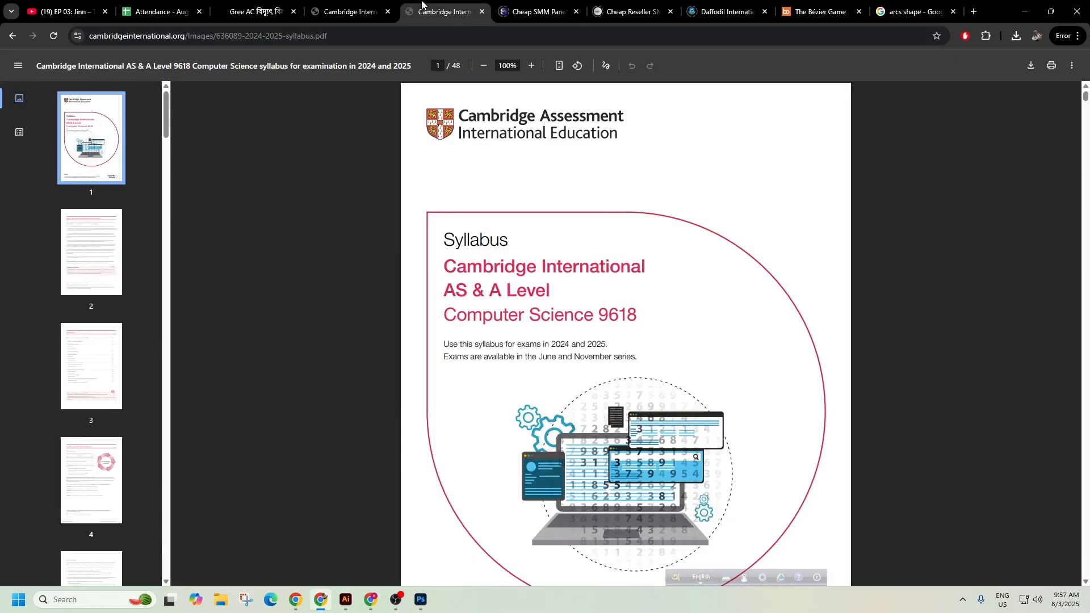
{"action": "left_click", "coordinate": [362, 4]}
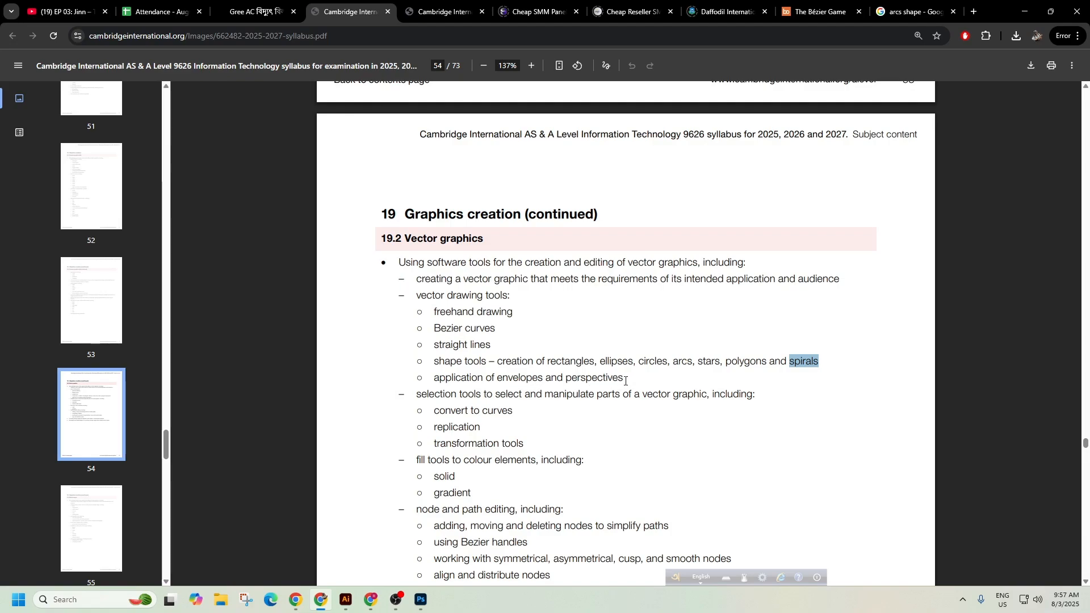
{"action": "left_click_drag", "start_coordinate": [625, 381], "coordinate": [417, 380]}
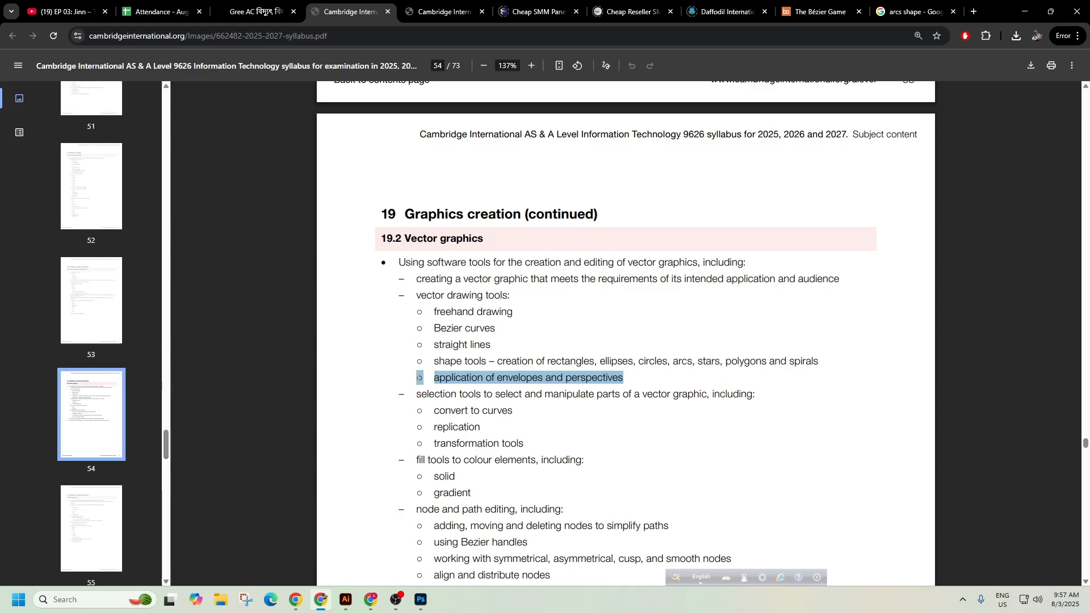
{"action": "left_click", "coordinate": [358, 608]}
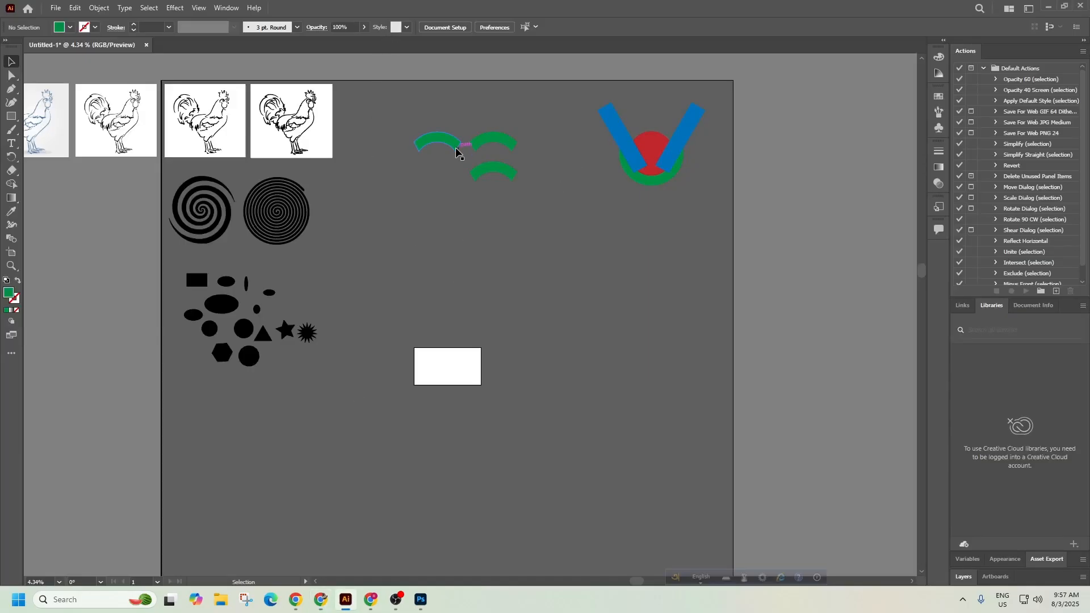
Marquee-select the three green arcs, then open the View menu.
{"action": "left_click", "coordinate": [435, 137]}
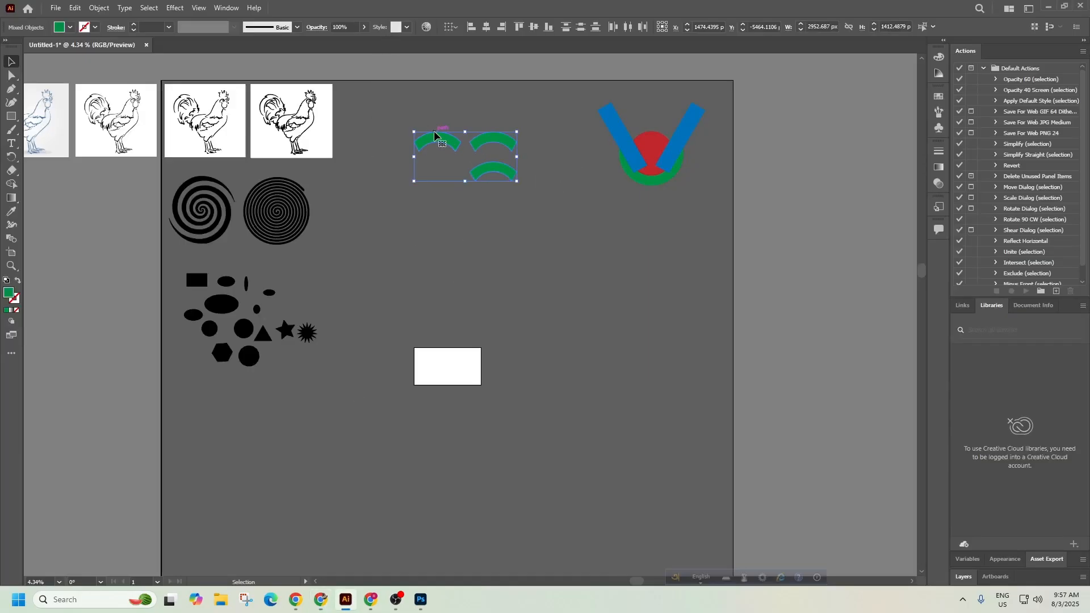
{"action": "right_click", "coordinate": [435, 132]}
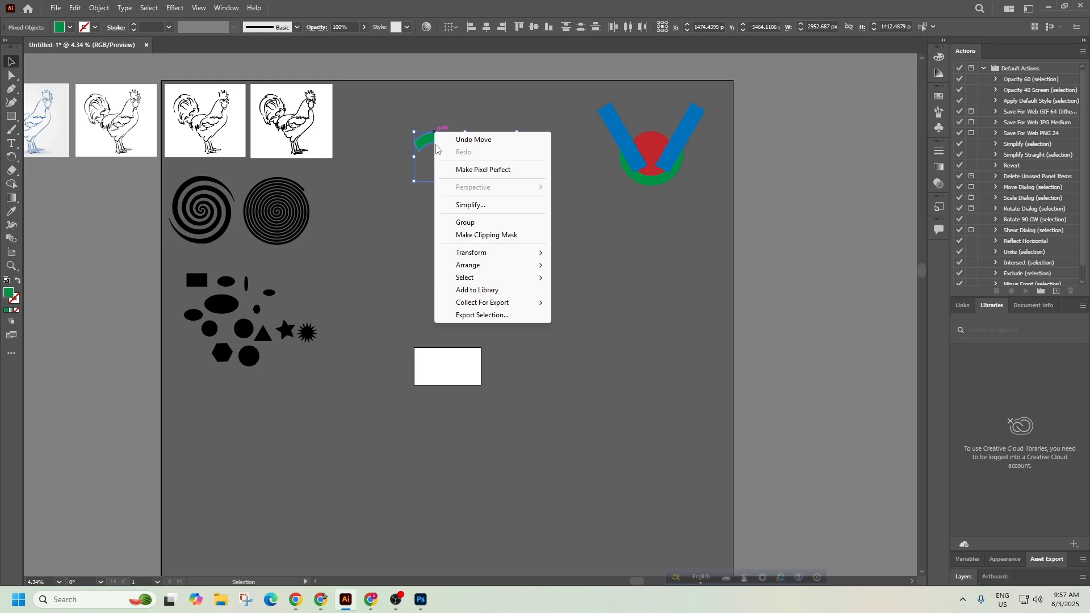
{"action": "left_click", "coordinate": [398, 159]}
{"action": "left_click", "coordinate": [398, 156]}
{"action": "left_click_drag", "start_coordinate": [399, 107], "coordinate": [571, 243]}
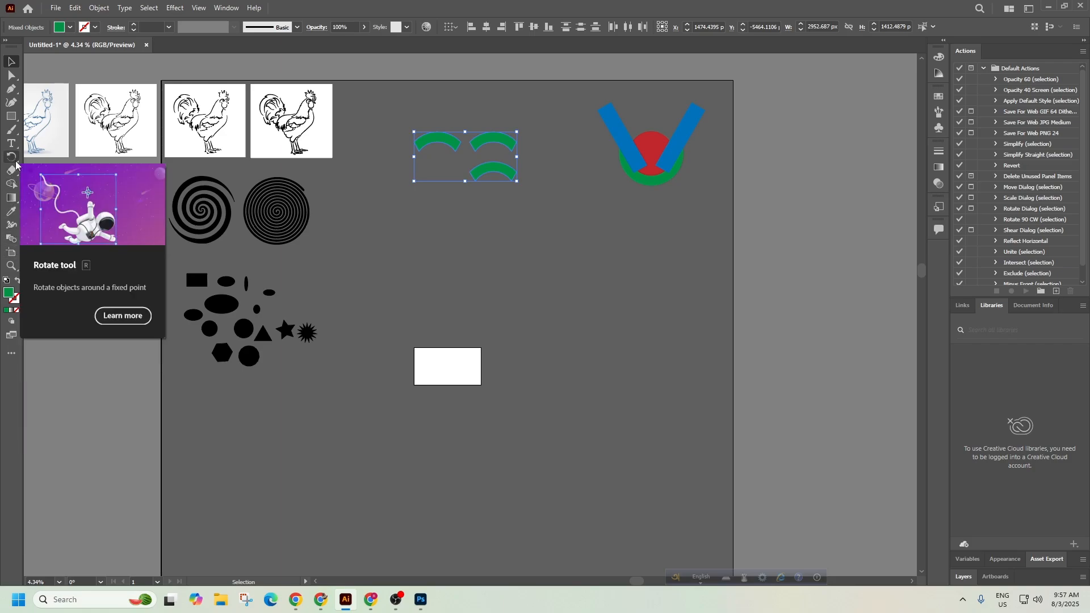
{"action": "left_click", "coordinate": [197, 9]}
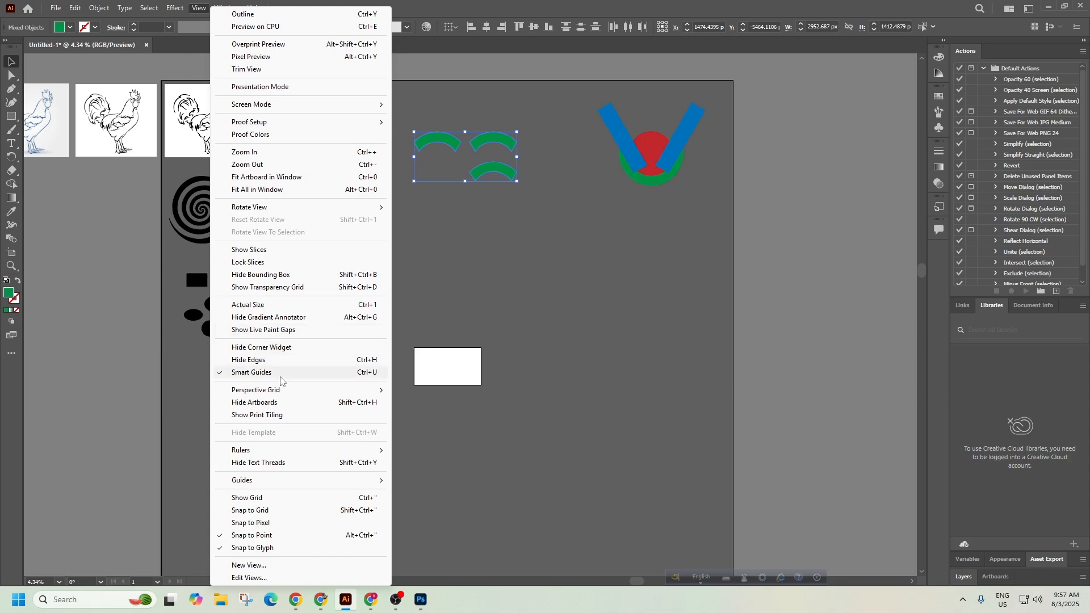
Browse the Effect menu options in Illustrator.
{"action": "mouse_move", "coordinate": [279, 393]}
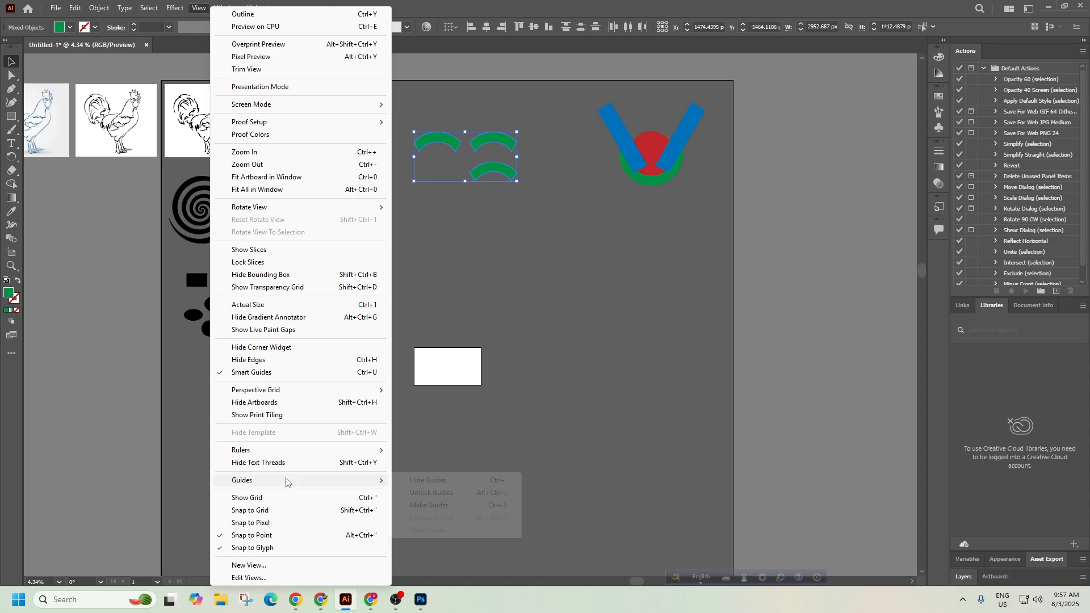
{"action": "mouse_move", "coordinate": [360, 454]}
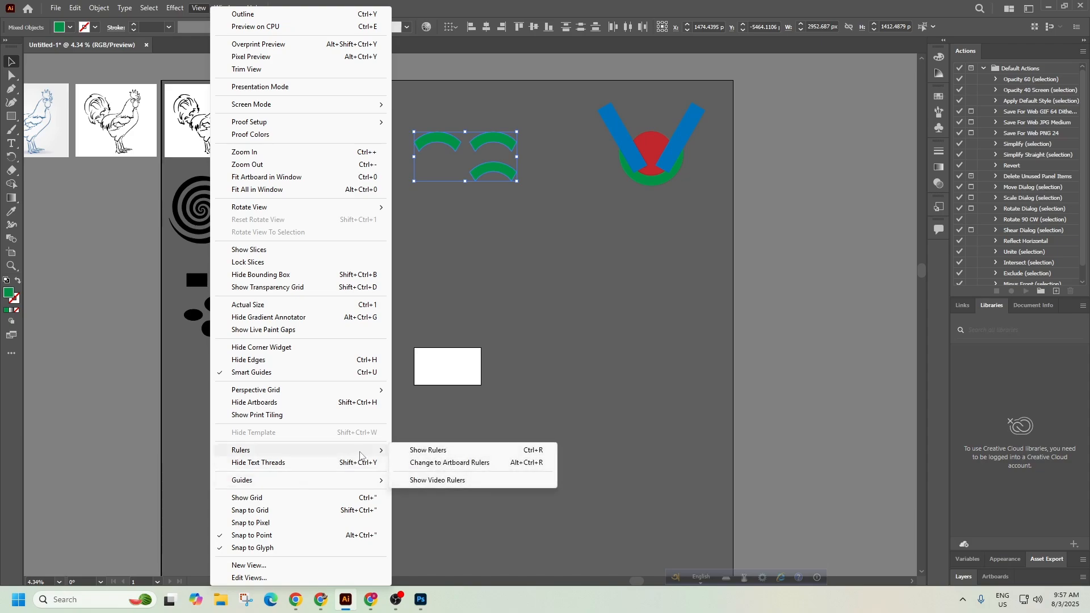
{"action": "mouse_move", "coordinate": [362, 397]}
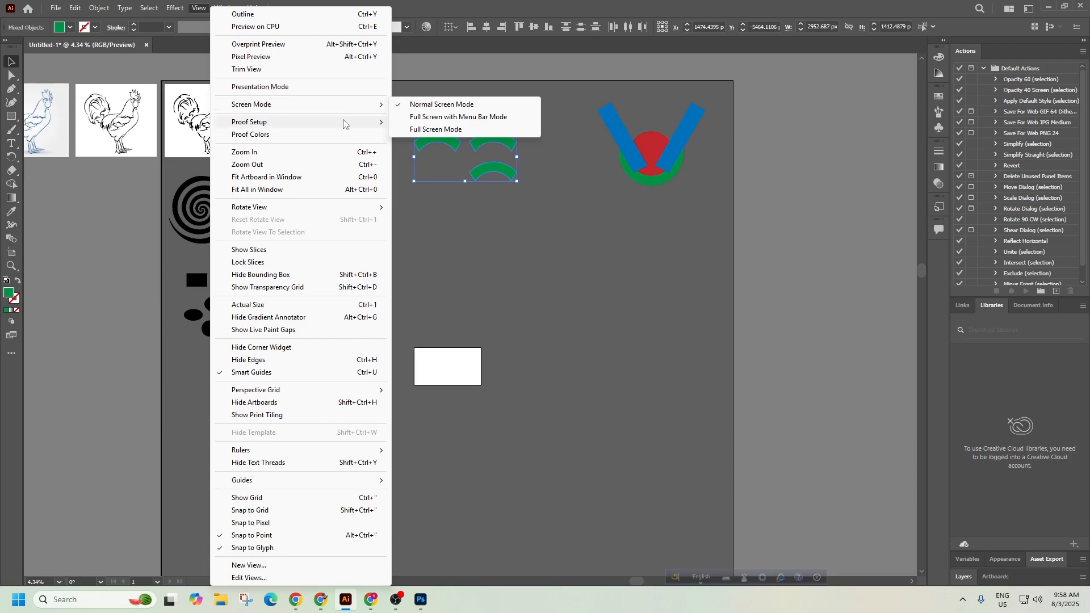
{"action": "mouse_move", "coordinate": [344, 124]}
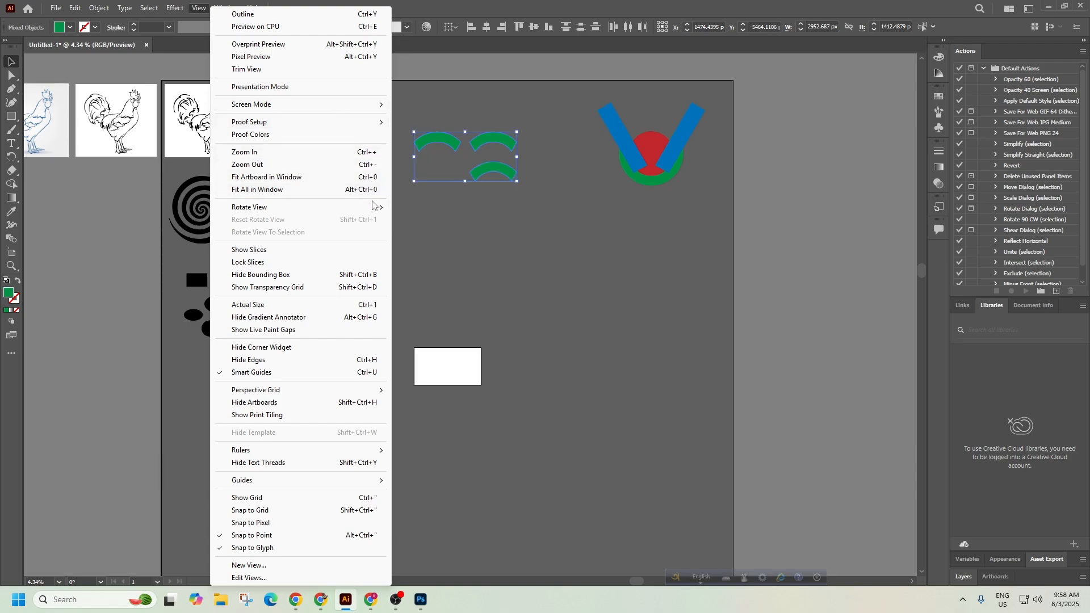
{"action": "mouse_move", "coordinate": [372, 212]}
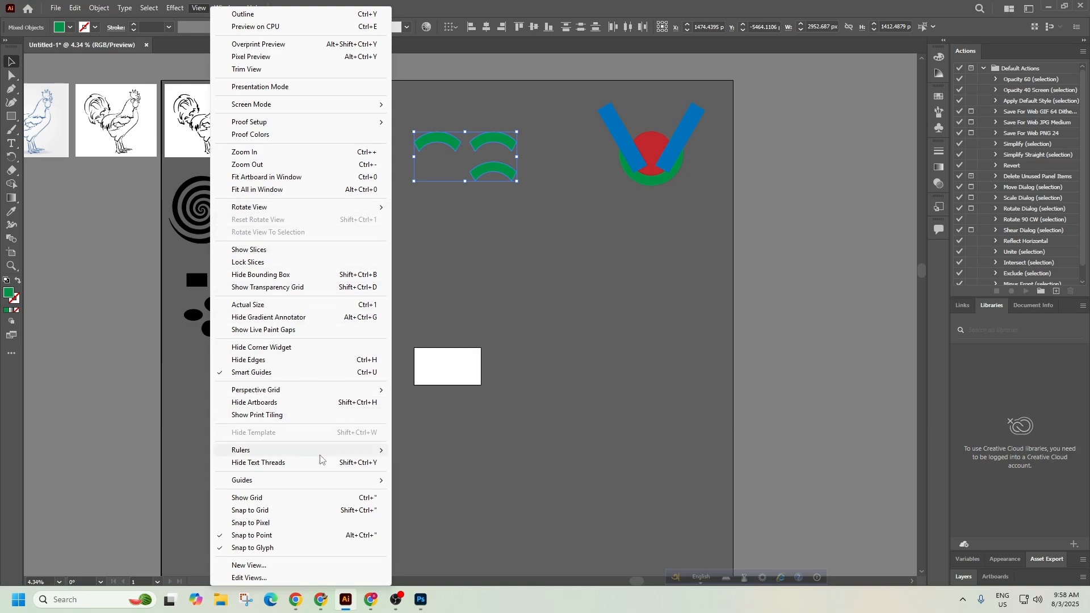
{"action": "mouse_move", "coordinate": [321, 456]}
{"action": "left_click", "coordinate": [168, 12]}
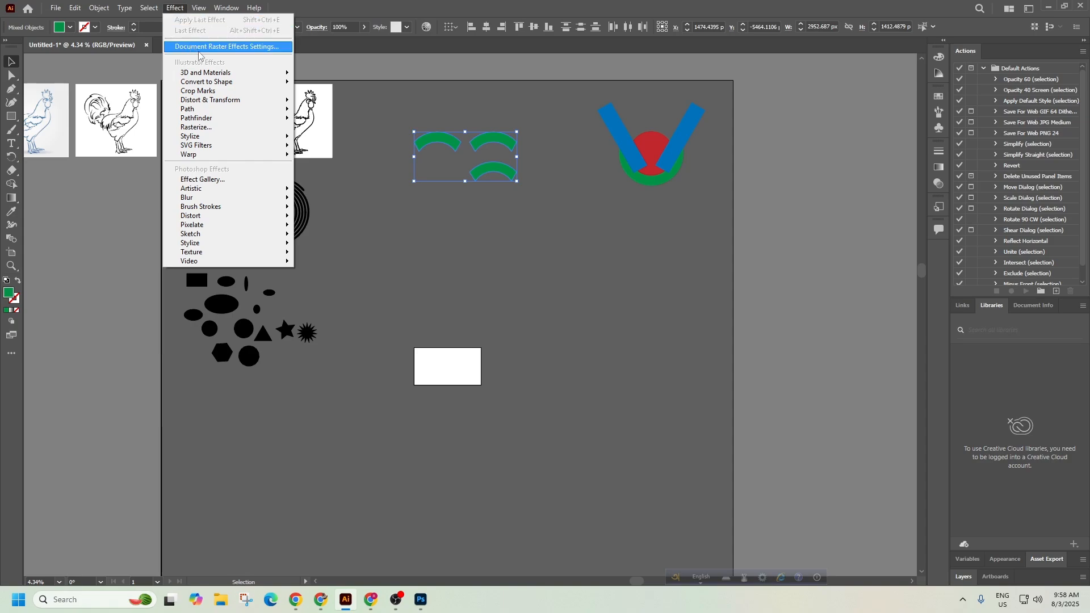
{"action": "mouse_move", "coordinate": [214, 75]}
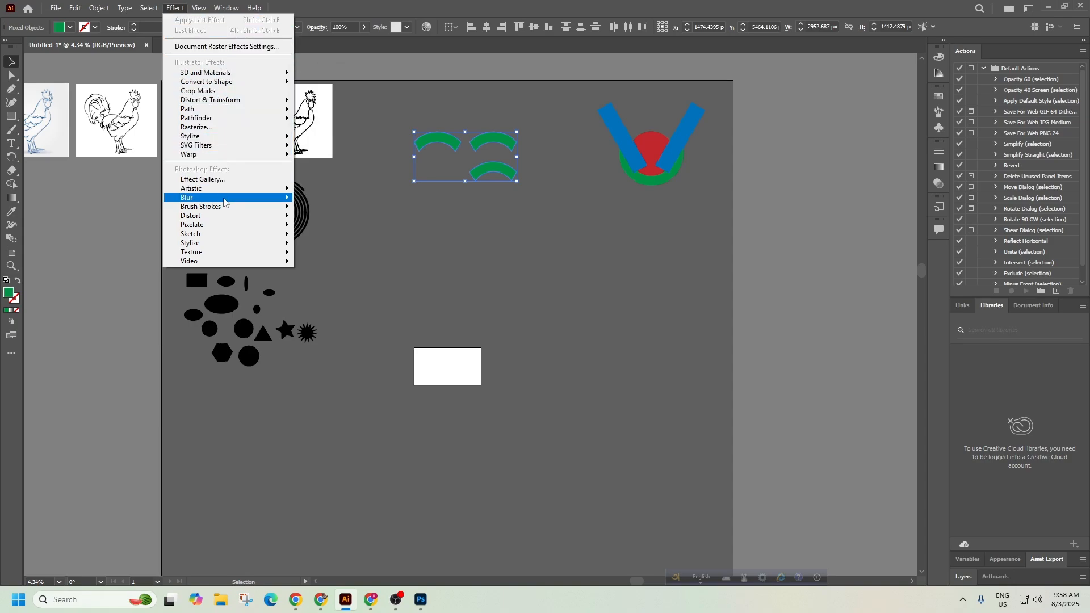
{"action": "mouse_move", "coordinate": [147, 10]}
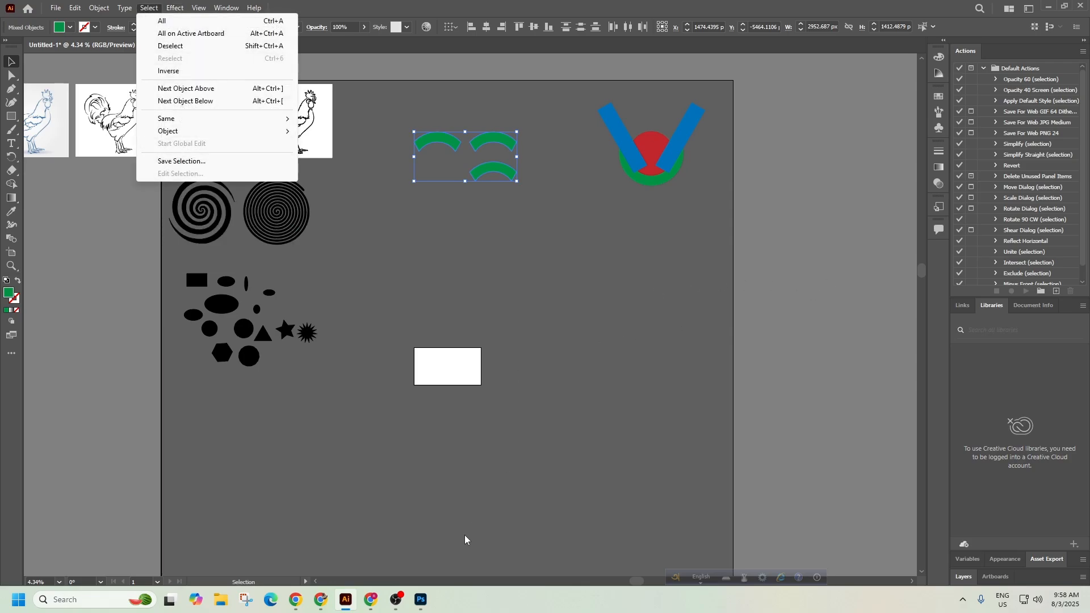
Highlight the 'straight lines' item in the syllabus PDF in Chrome.
{"action": "left_click", "coordinate": [321, 600]}
{"action": "left_click", "coordinate": [620, 319]}
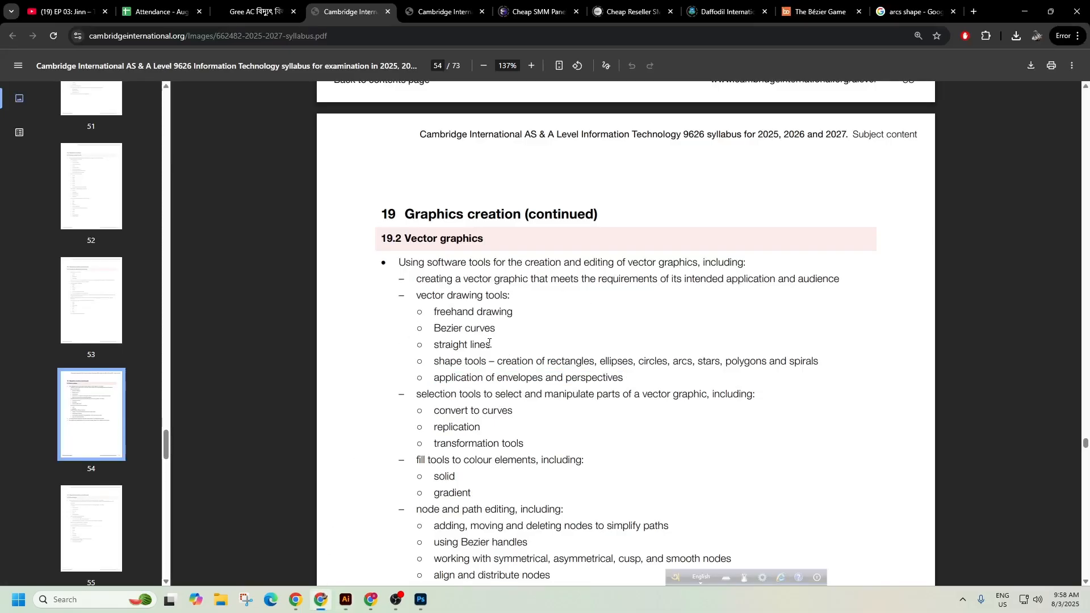
{"action": "left_click_drag", "start_coordinate": [489, 343], "coordinate": [427, 342]}
Draw two trial diagonal lines on the artboard with the Line Segment Tool.
{"action": "left_click", "coordinate": [346, 600]}
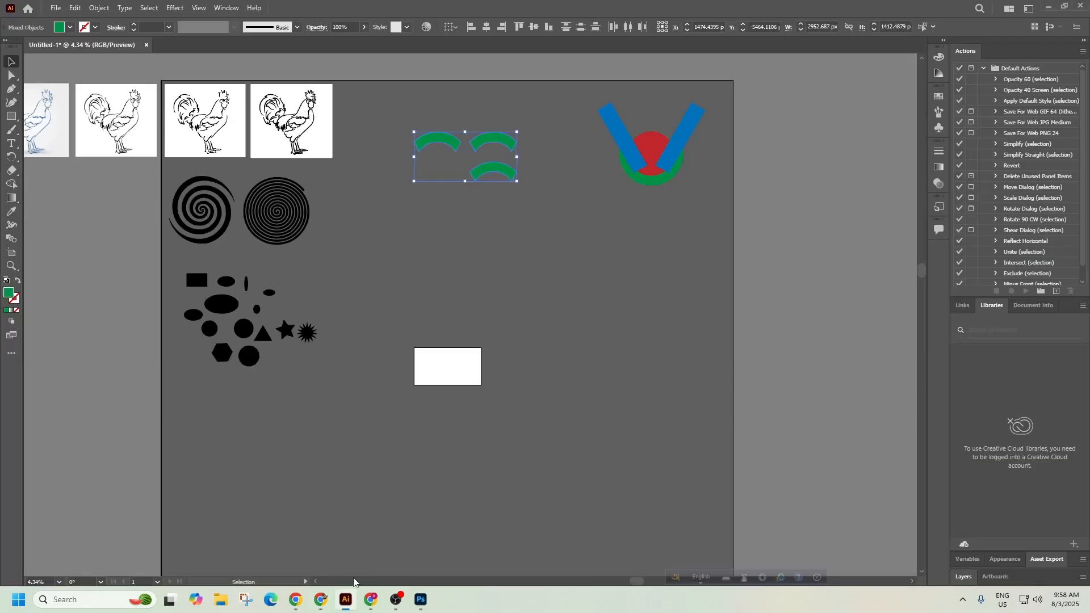
{"action": "right_click", "coordinate": [12, 116]}
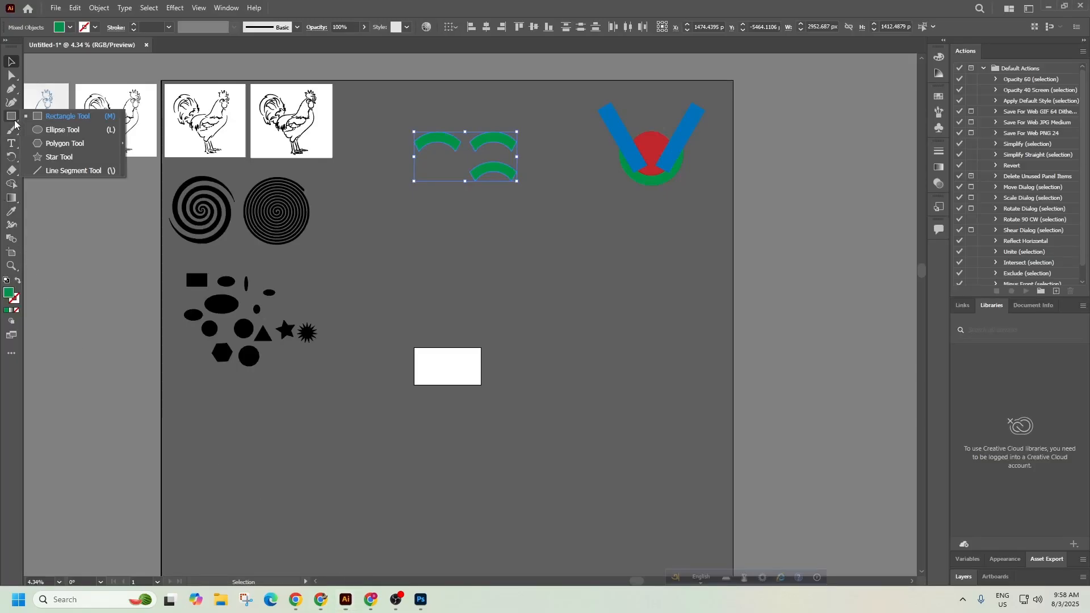
{"action": "left_click", "coordinate": [52, 171]}
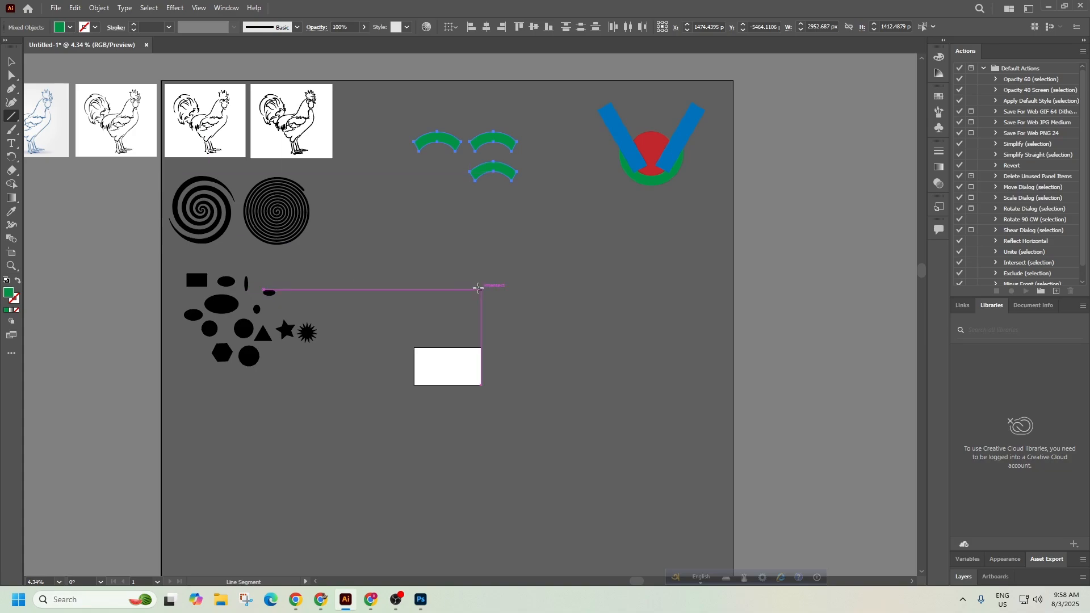
{"action": "left_click_drag", "start_coordinate": [443, 277], "coordinate": [623, 339]}
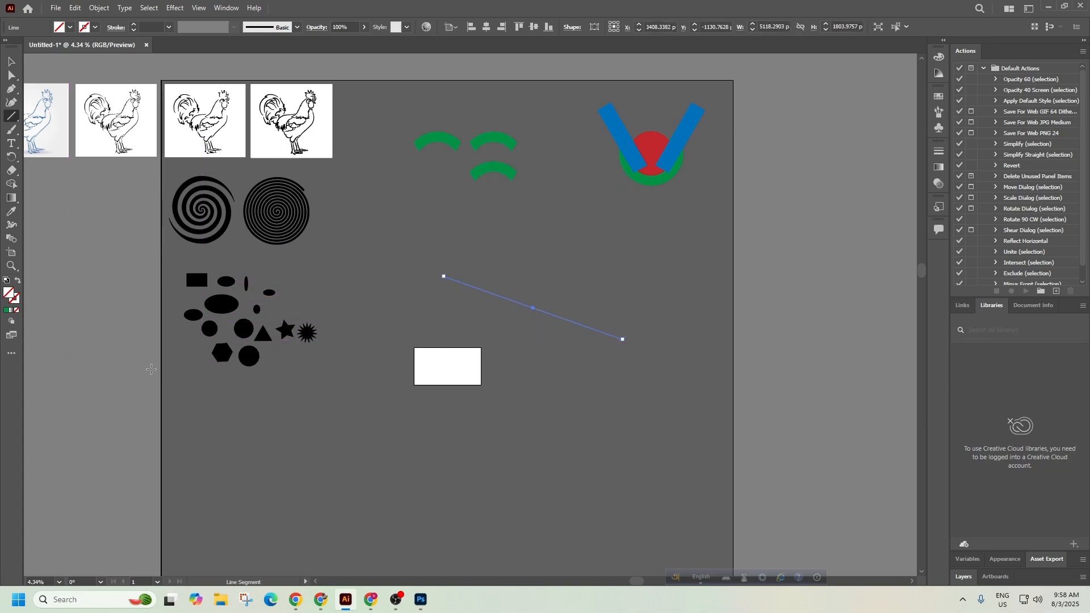
{"action": "left_click", "coordinate": [401, 412]}
{"action": "key", "text": "Escape"}
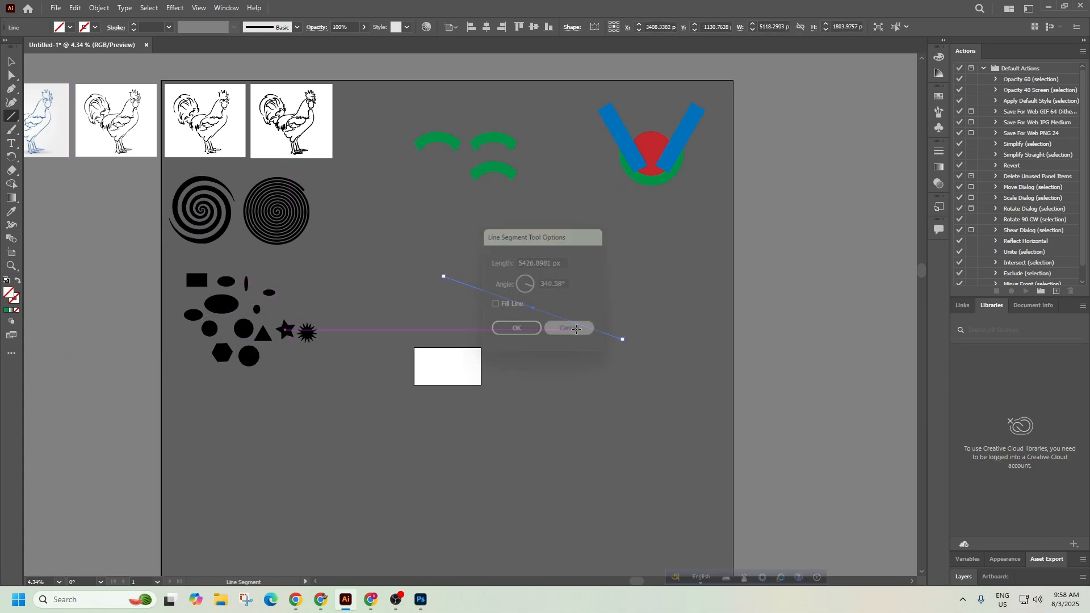
{"action": "left_click_drag", "start_coordinate": [535, 501], "coordinate": [777, 333]}
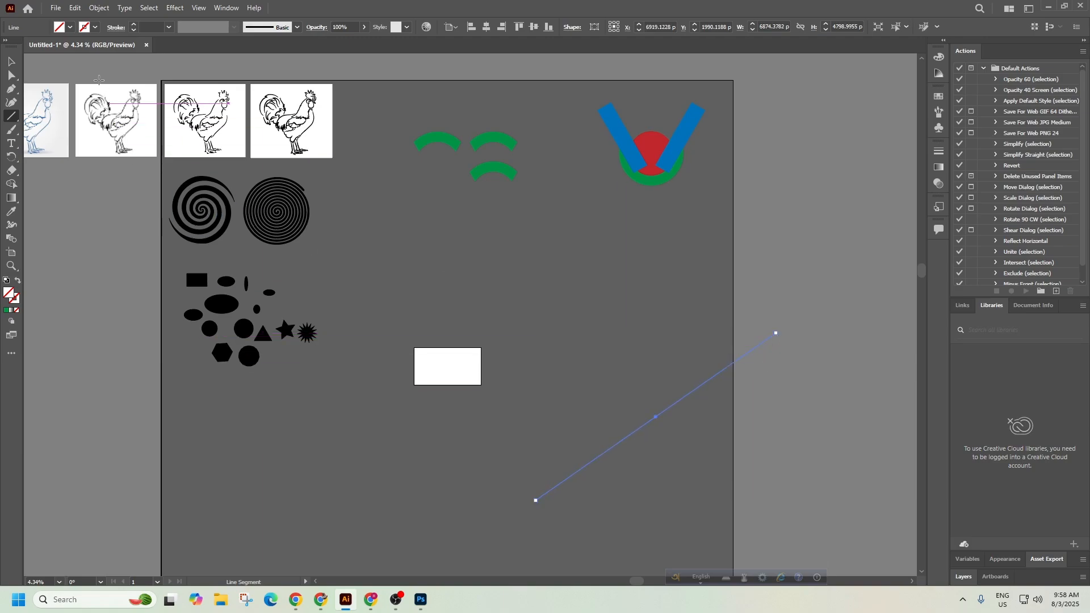
Give the line a 6 pt stroke and move it up and to the left.
{"action": "left_click", "coordinate": [71, 28]}
{"action": "left_click", "coordinate": [168, 27]}
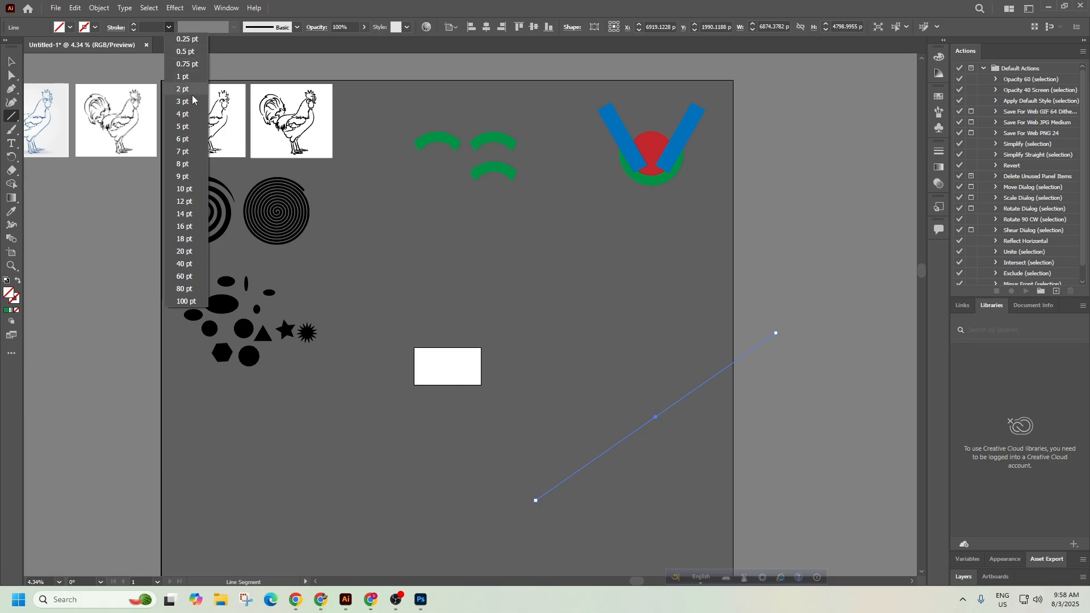
{"action": "left_click", "coordinate": [182, 140]}
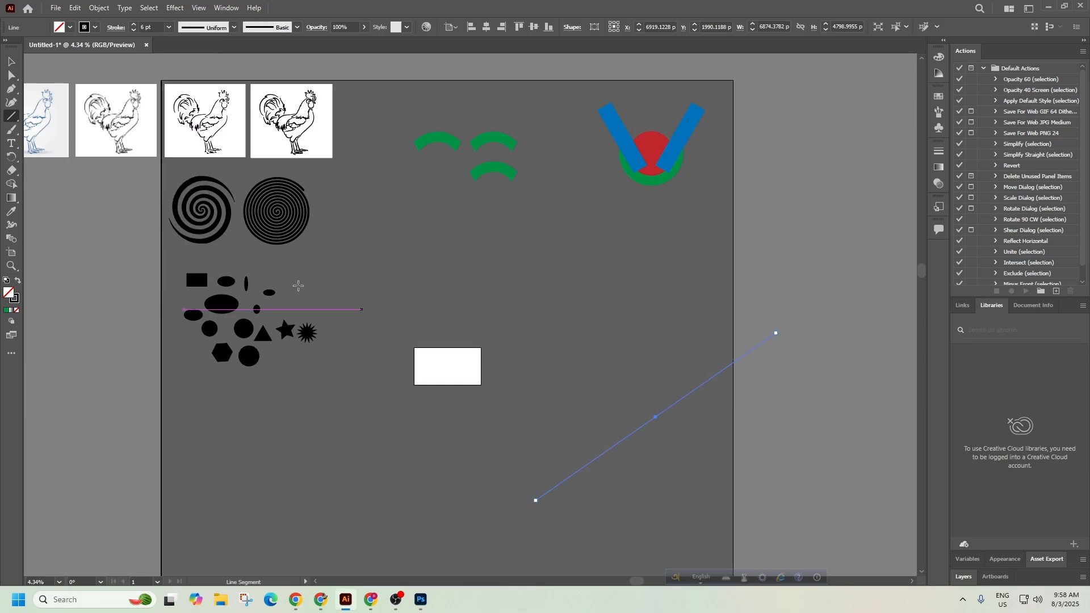
{"action": "left_click", "coordinate": [7, 59]}
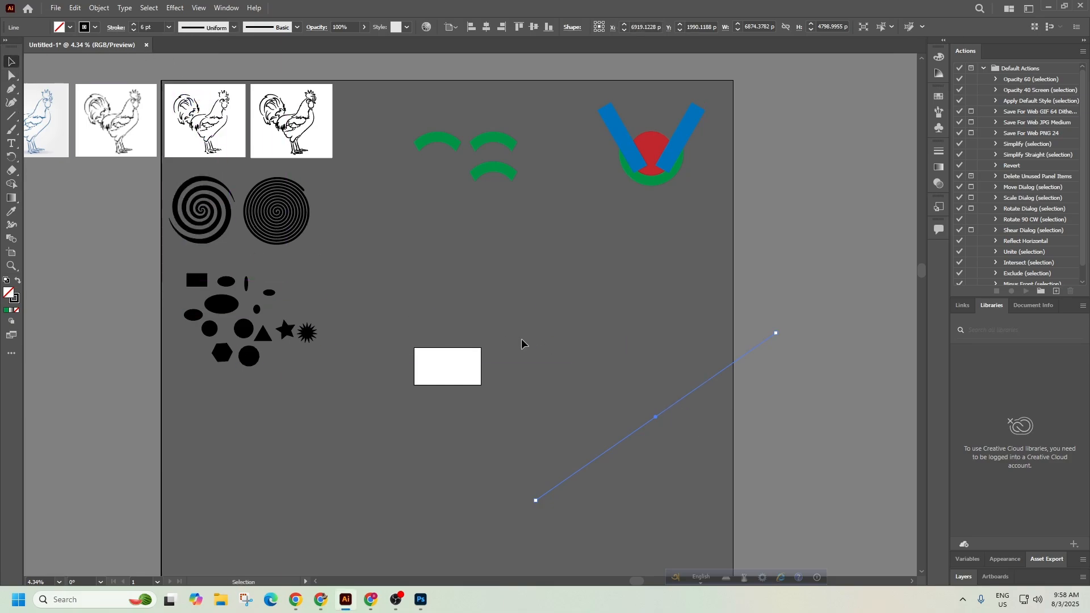
{"action": "left_click", "coordinate": [819, 444]}
{"action": "left_click_drag", "start_coordinate": [703, 387], "coordinate": [479, 350]}
Delete both trial lines and switch back to the syllabus PDF in Chrome.
{"action": "key", "text": "Delete"}
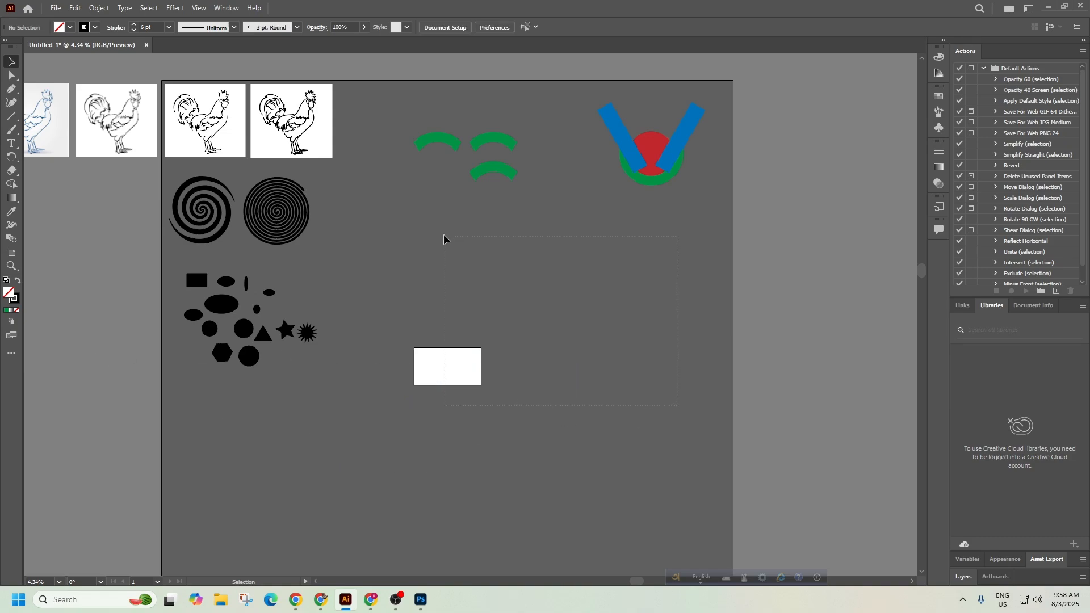
{"action": "left_click_drag", "start_coordinate": [444, 235], "coordinate": [440, 230]}
{"action": "key", "text": "Delete"}
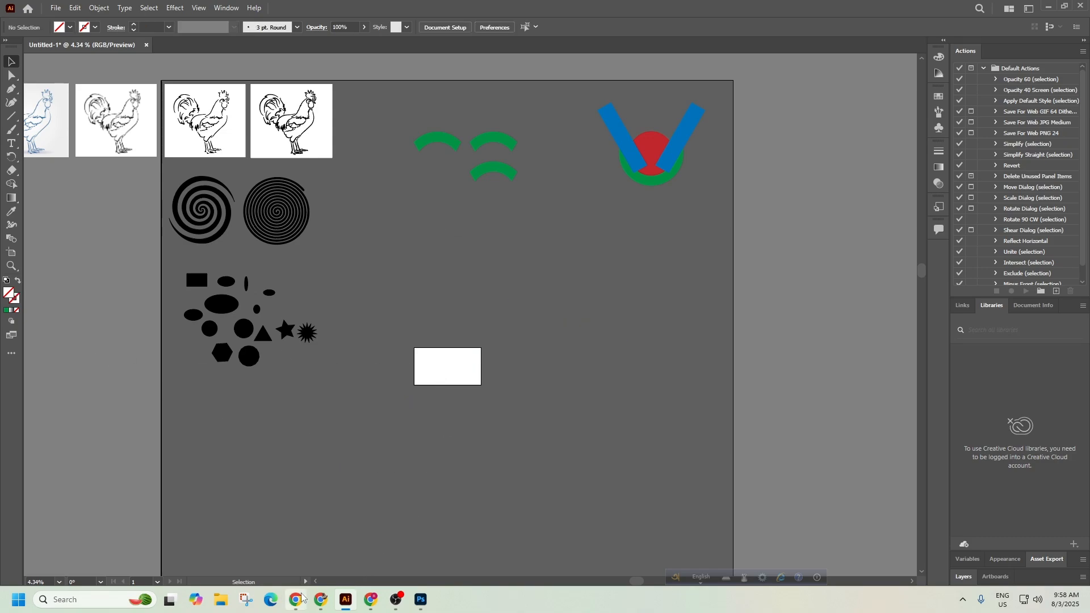
{"action": "left_click", "coordinate": [321, 600]}
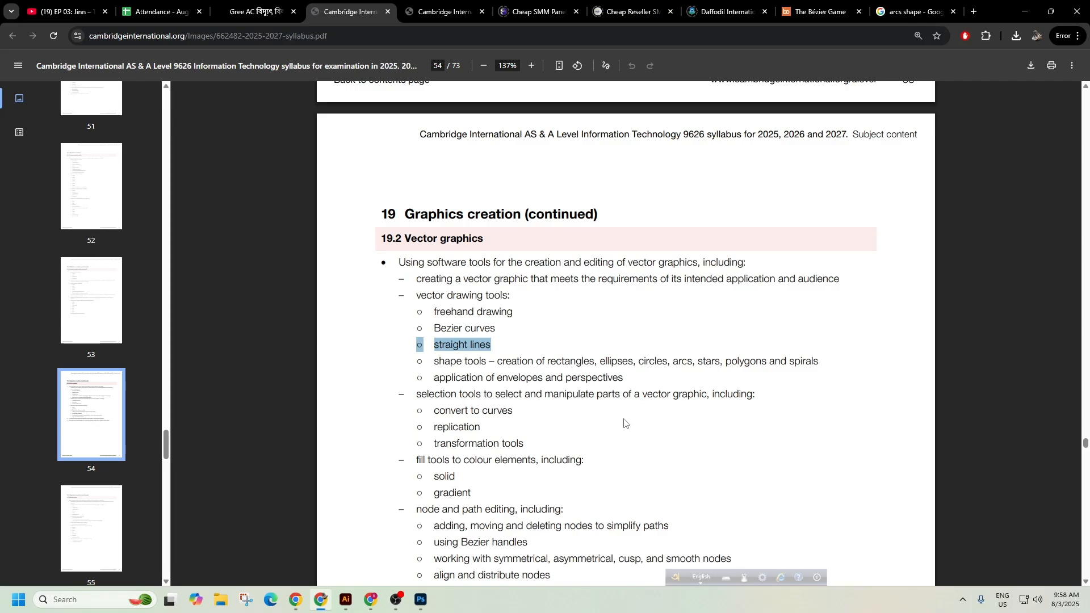
Highlight the 'application of envelopes and perspectives' syllabus item on page 54 of the PDF.
{"action": "left_click_drag", "start_coordinate": [546, 375], "coordinate": [520, 377]}
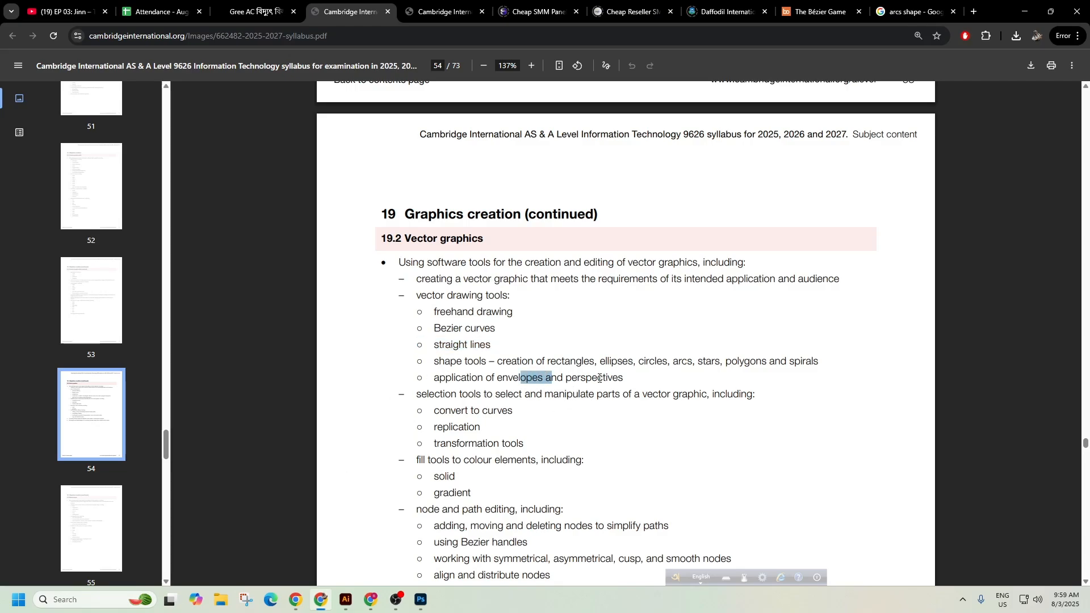
{"action": "left_click", "coordinate": [638, 382]}
{"action": "left_click_drag", "start_coordinate": [628, 380], "coordinate": [416, 380]}
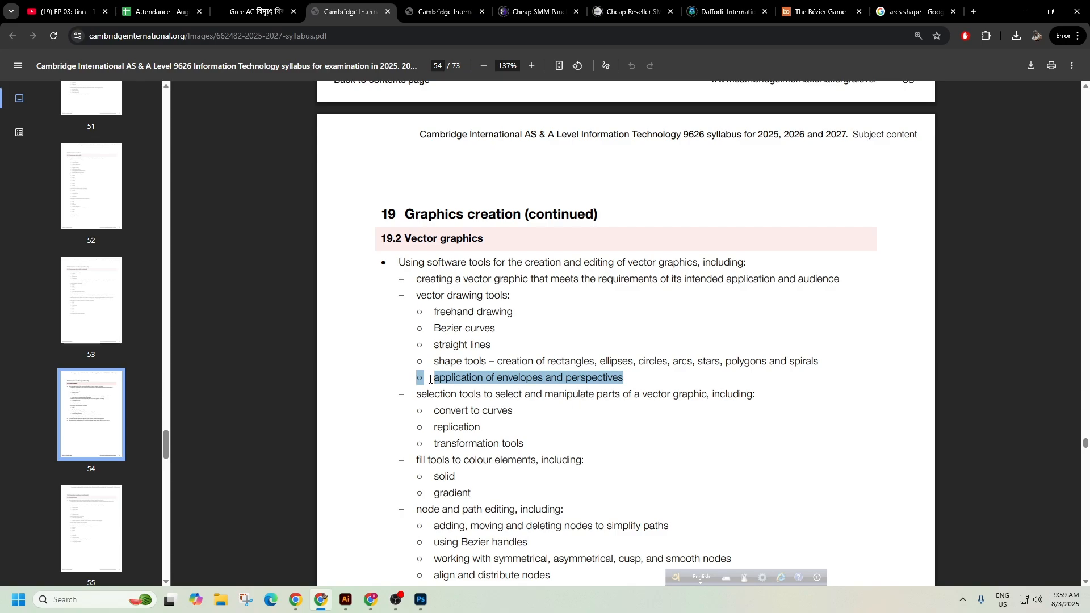
{"action": "left_click", "coordinate": [516, 435]}
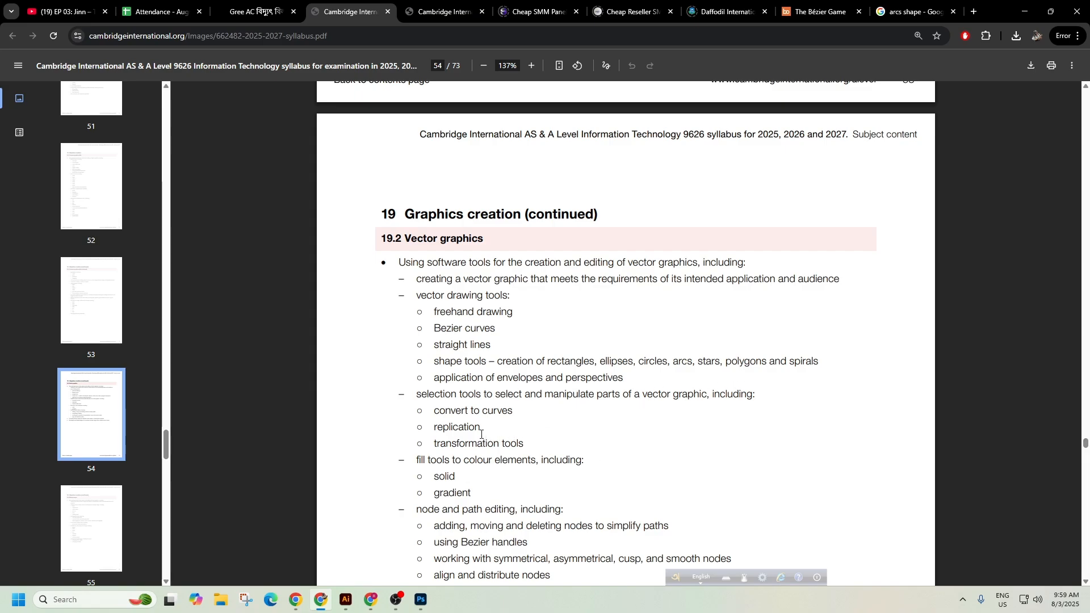
Highlight the convert-to-curves, freehand drawing and replication items, then return to Illustrator.
{"action": "left_click_drag", "start_coordinate": [515, 410], "coordinate": [433, 410]}
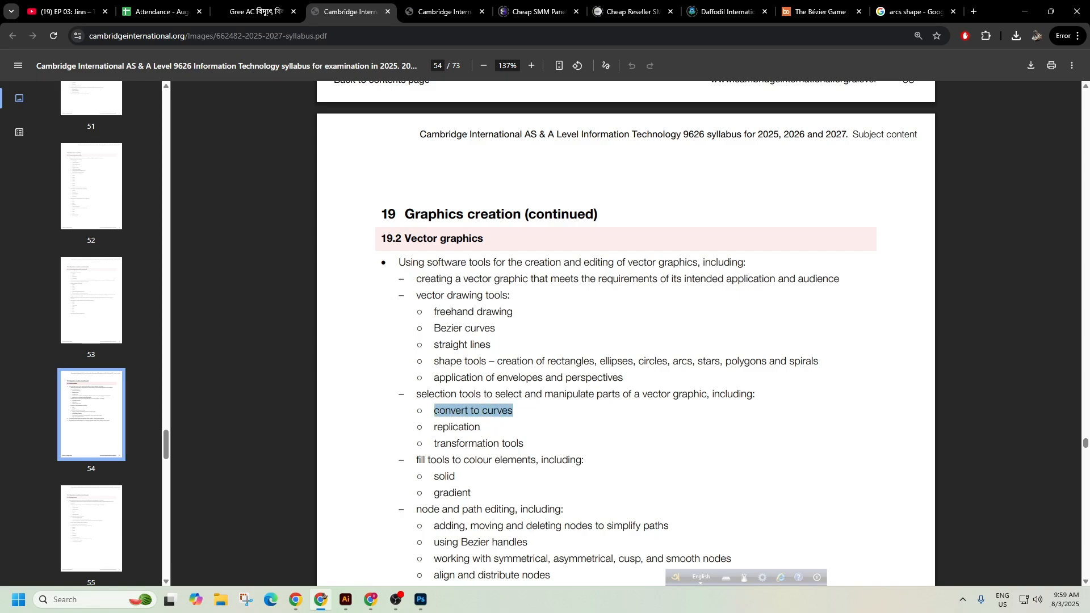
{"action": "left_click_drag", "start_coordinate": [515, 311], "coordinate": [424, 311]}
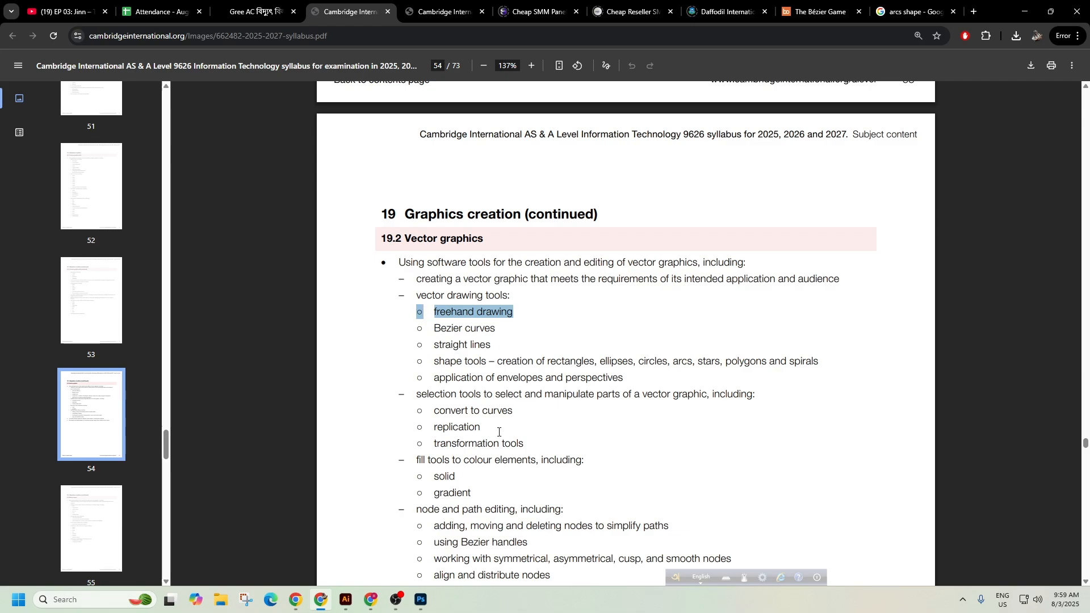
{"action": "left_click_drag", "start_coordinate": [483, 430], "coordinate": [433, 430]}
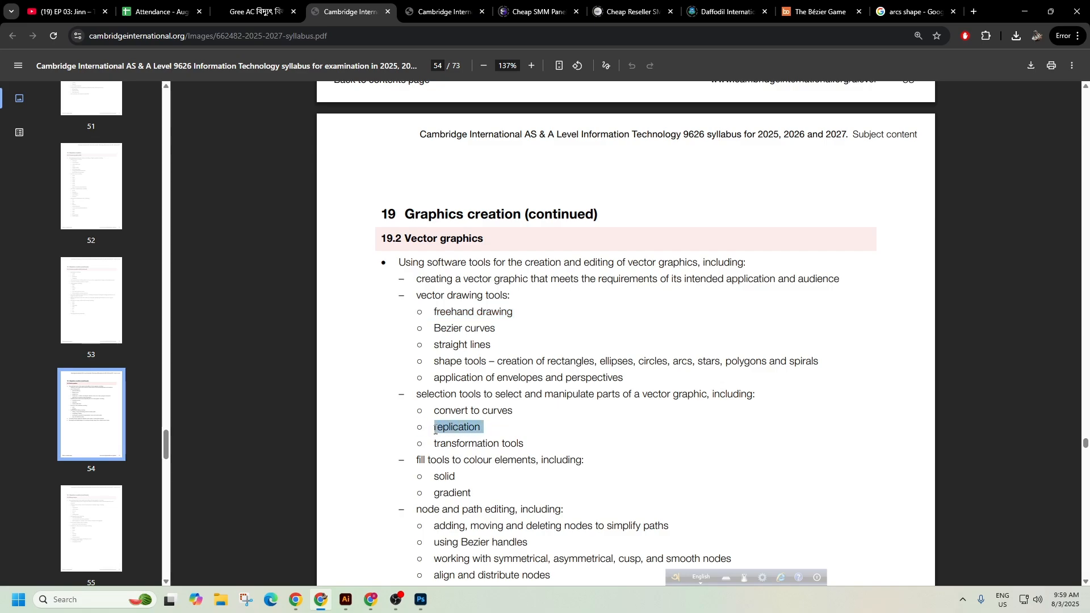
{"action": "left_click", "coordinate": [346, 600]}
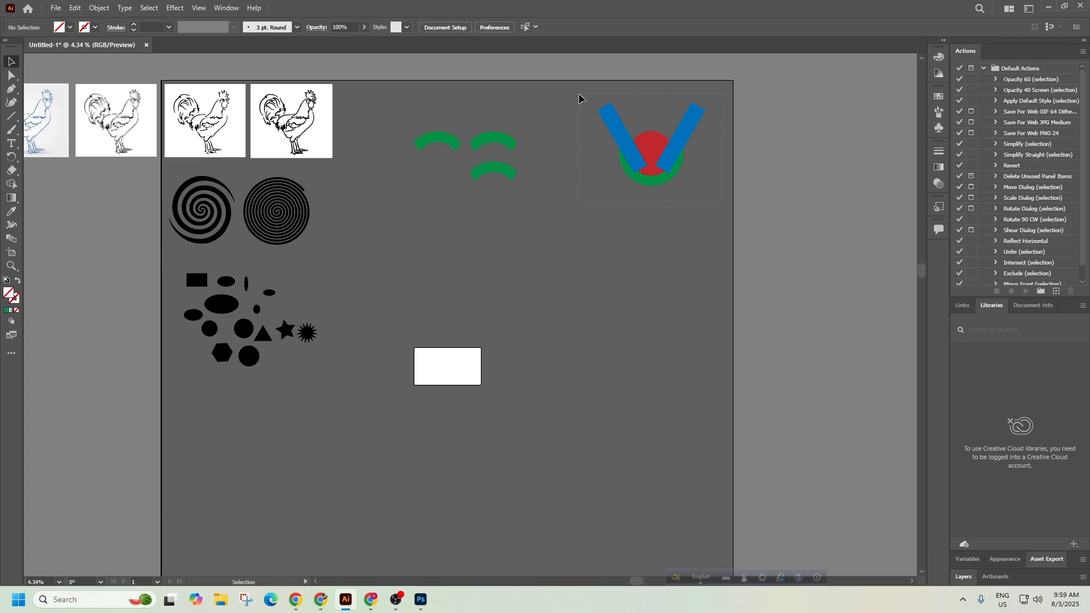
{"action": "left_click_drag", "start_coordinate": [571, 87], "coordinate": [572, 86]}
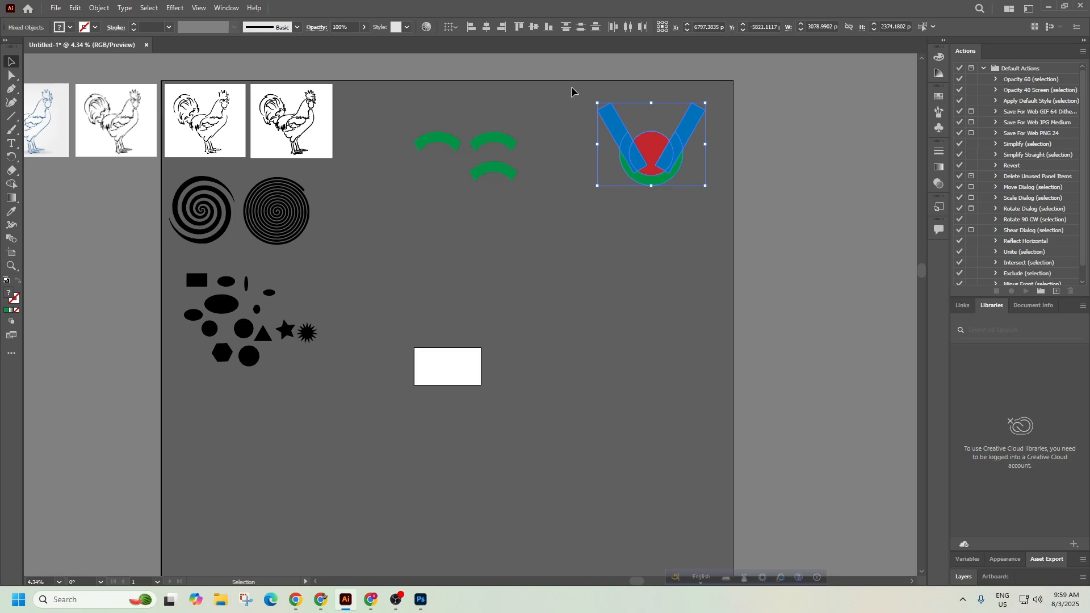
{"action": "left_click", "coordinate": [321, 600]}
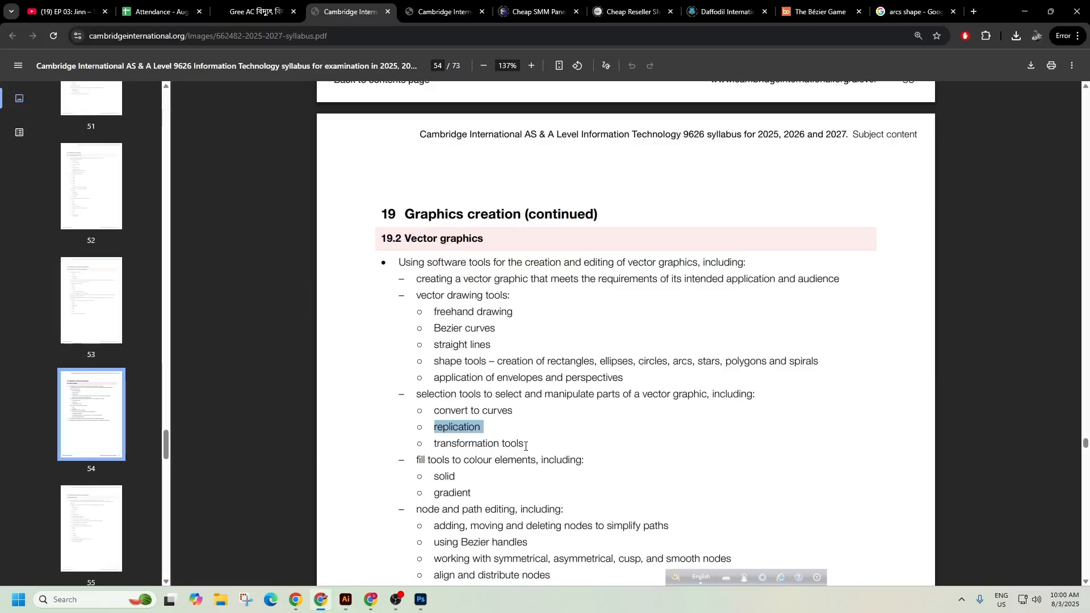
{"action": "left_click_drag", "start_coordinate": [525, 445], "coordinate": [434, 446]}
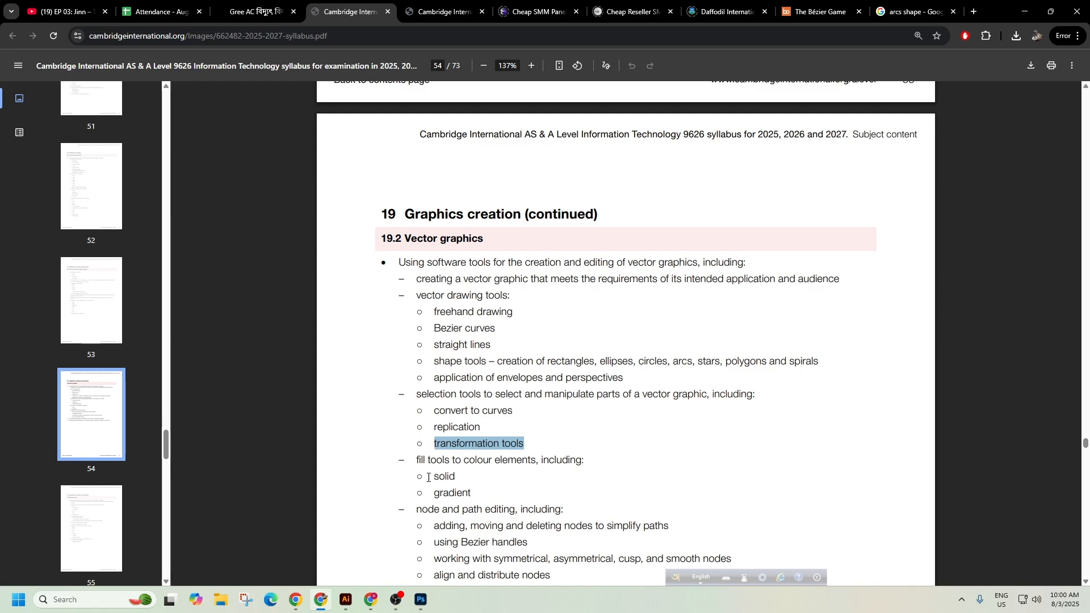
{"action": "left_click", "coordinate": [347, 602]}
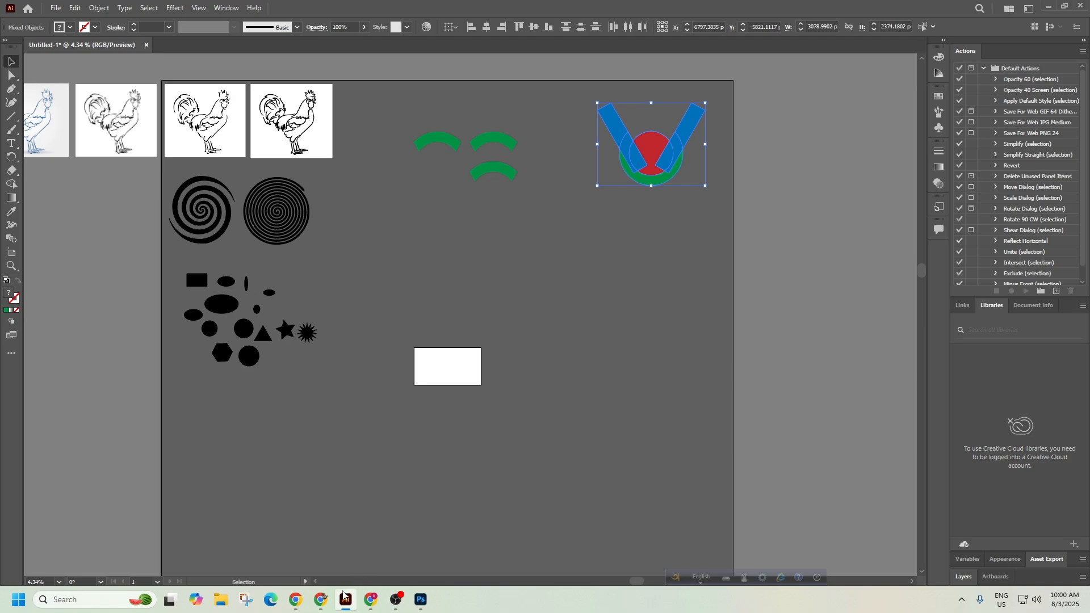
{"action": "left_click", "coordinate": [329, 606]}
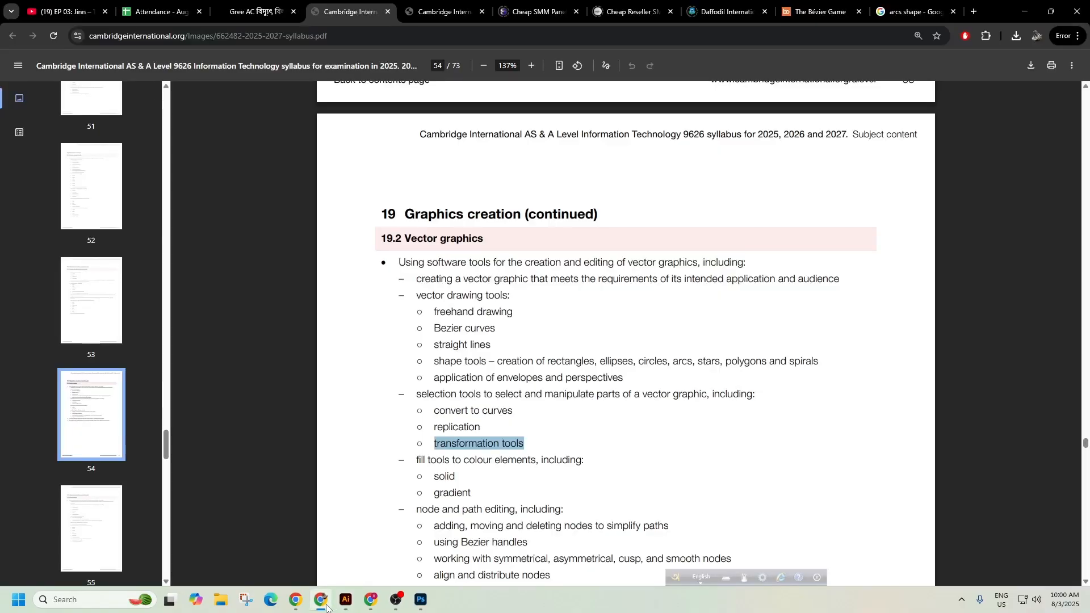
{"action": "left_click", "coordinate": [347, 601]}
Zoom in, drag the green arc copy into open space and shift it with Transform > Move.
{"action": "left_click_drag", "start_coordinate": [370, 173], "coordinate": [547, 123]}
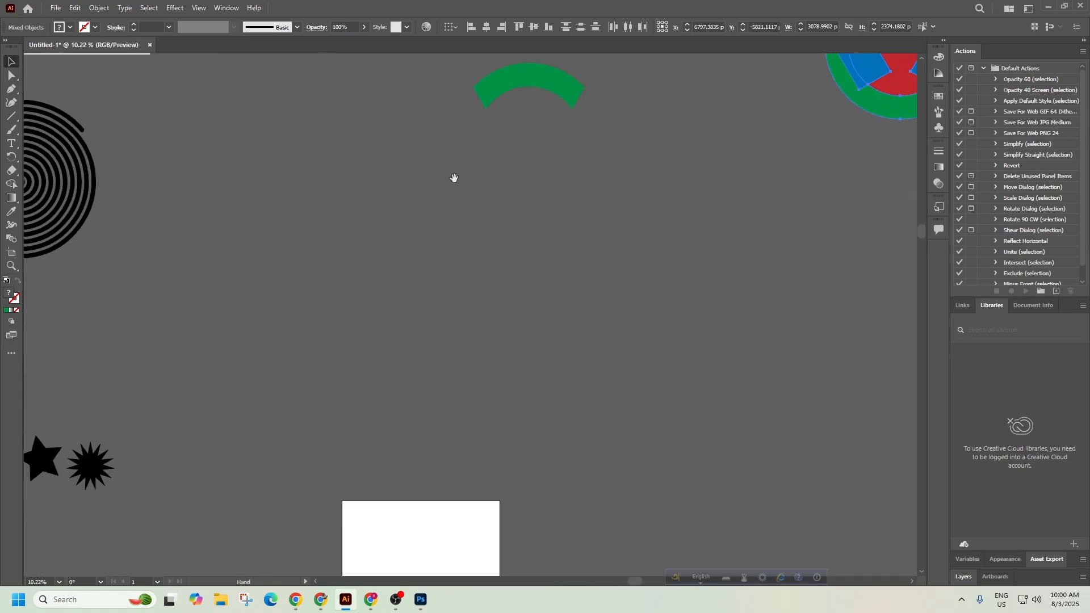
{"action": "left_click_drag", "start_coordinate": [515, 80], "coordinate": [460, 293]}
{"action": "scroll", "coordinate": [535, 328], "scroll_direction": "up", "scroll_amount": 5}
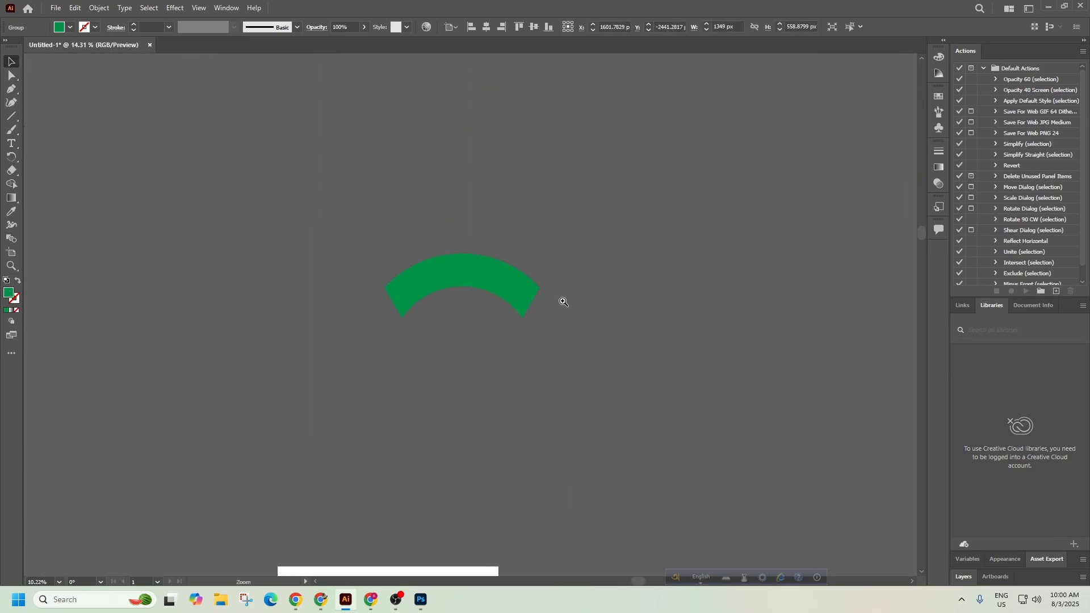
{"action": "right_click", "coordinate": [486, 268]}
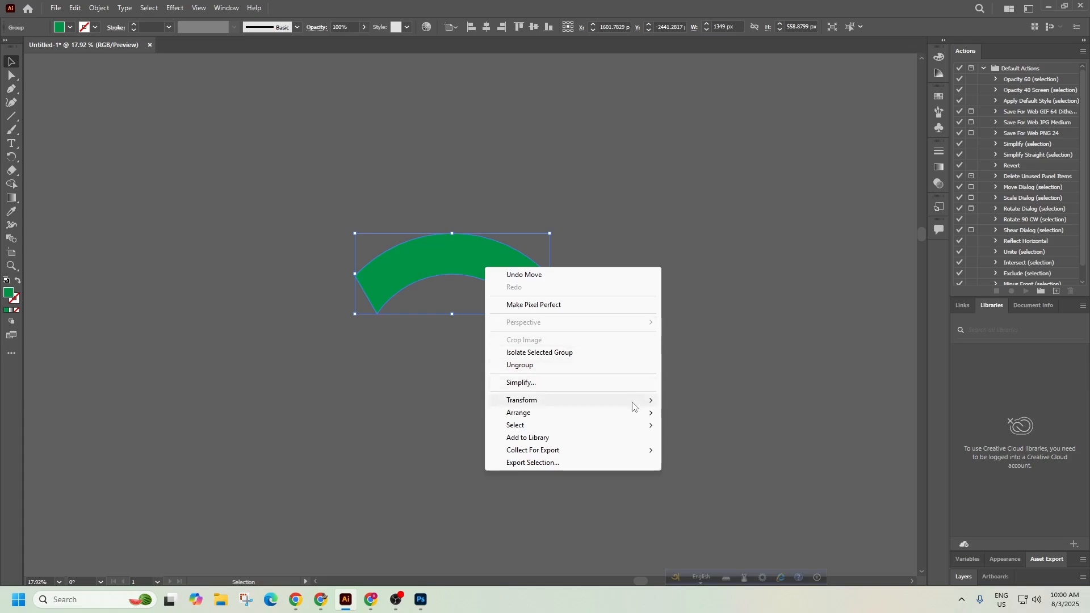
{"action": "mouse_move", "coordinate": [633, 406]}
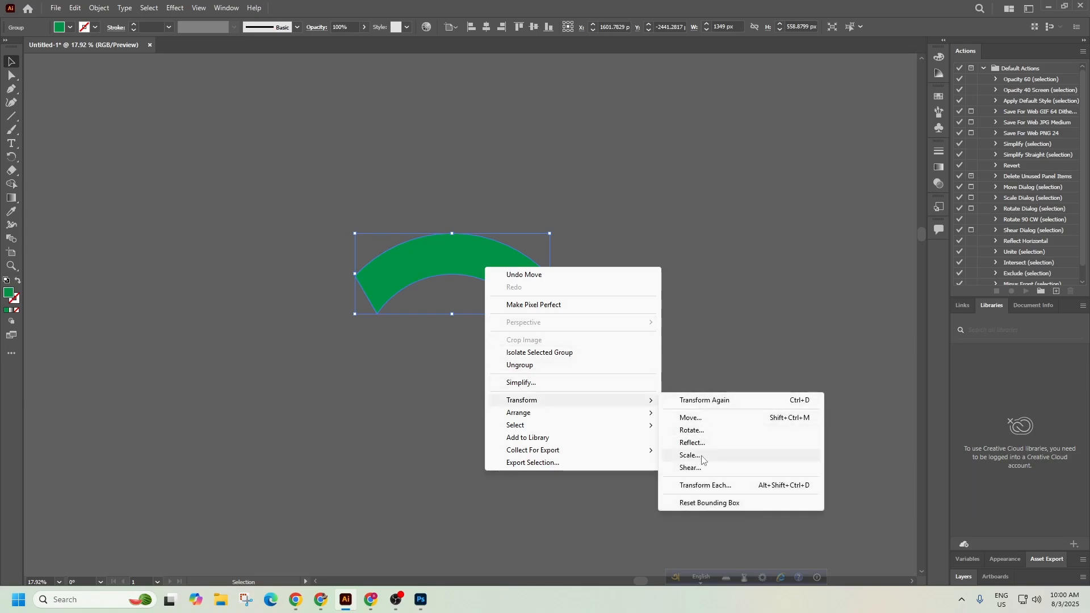
{"action": "left_click", "coordinate": [702, 418]}
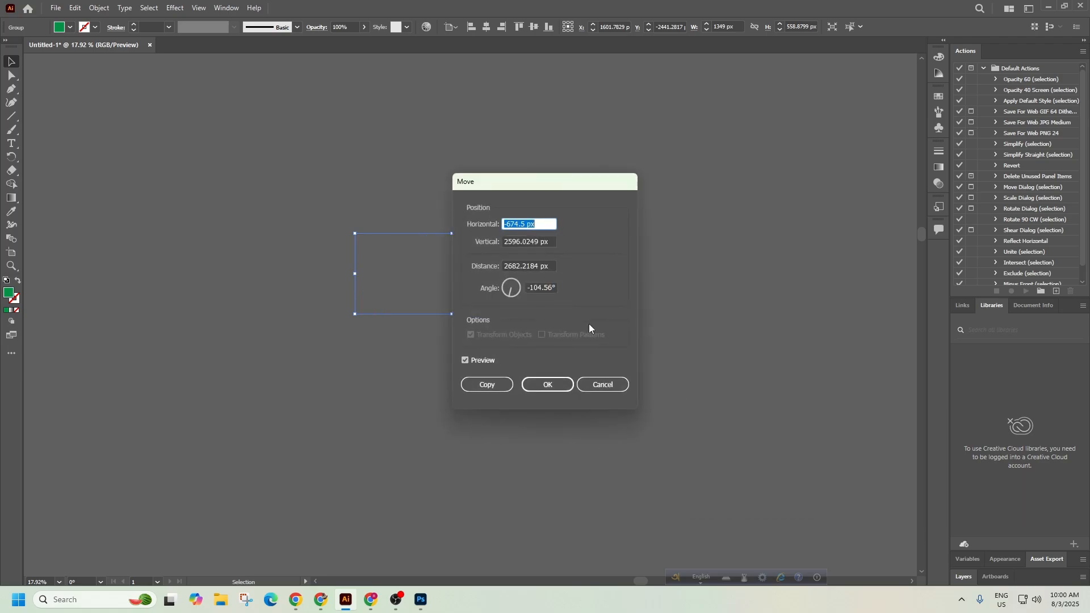
{"action": "left_click", "coordinate": [549, 385]}
{"action": "scroll", "coordinate": [294, 276], "scroll_direction": "down", "scroll_amount": 6}
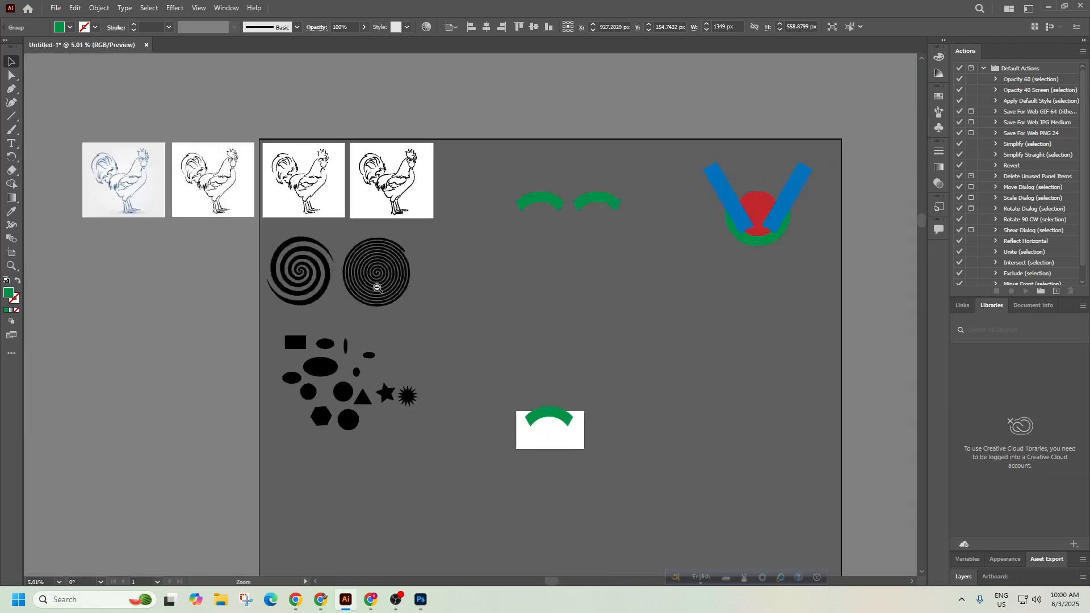
{"action": "scroll", "coordinate": [568, 423], "scroll_direction": "up", "scroll_amount": 5}
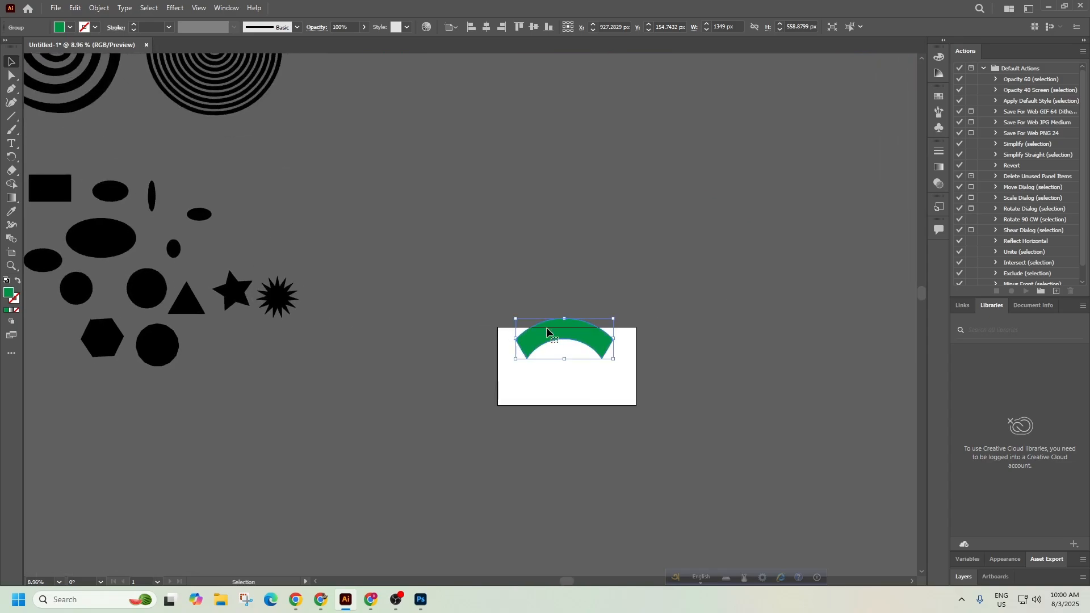
Drag the green arc group back up around the white rectangle, near X 1463 px.
{"action": "left_click_drag", "start_coordinate": [551, 336], "coordinate": [378, 272]}
{"action": "scroll", "coordinate": [374, 271], "scroll_direction": "up", "scroll_amount": 3}
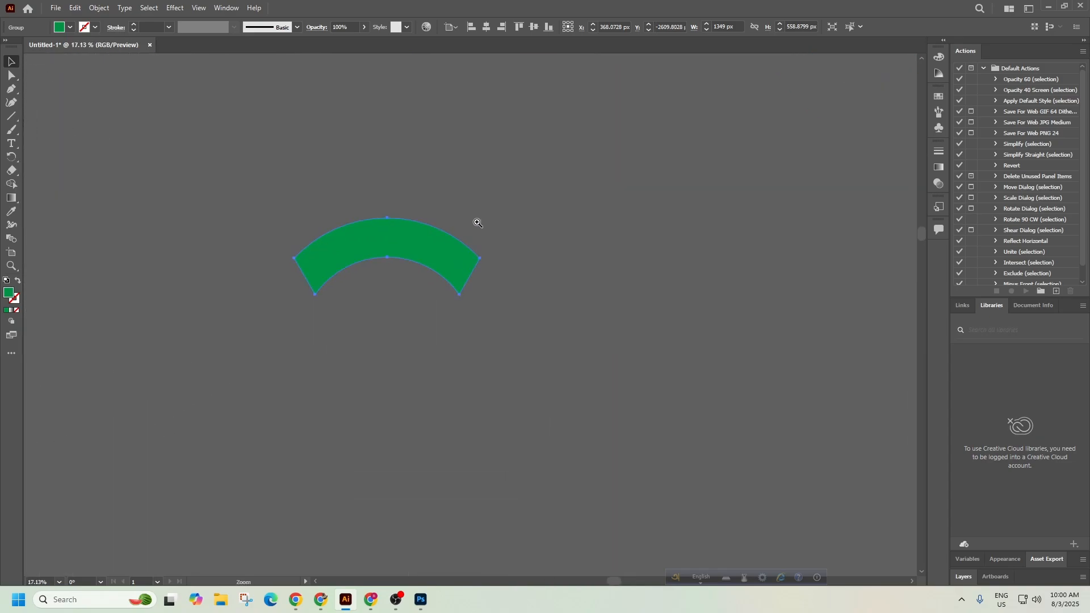
{"action": "scroll", "coordinate": [391, 250], "scroll_direction": "down", "scroll_amount": 4}
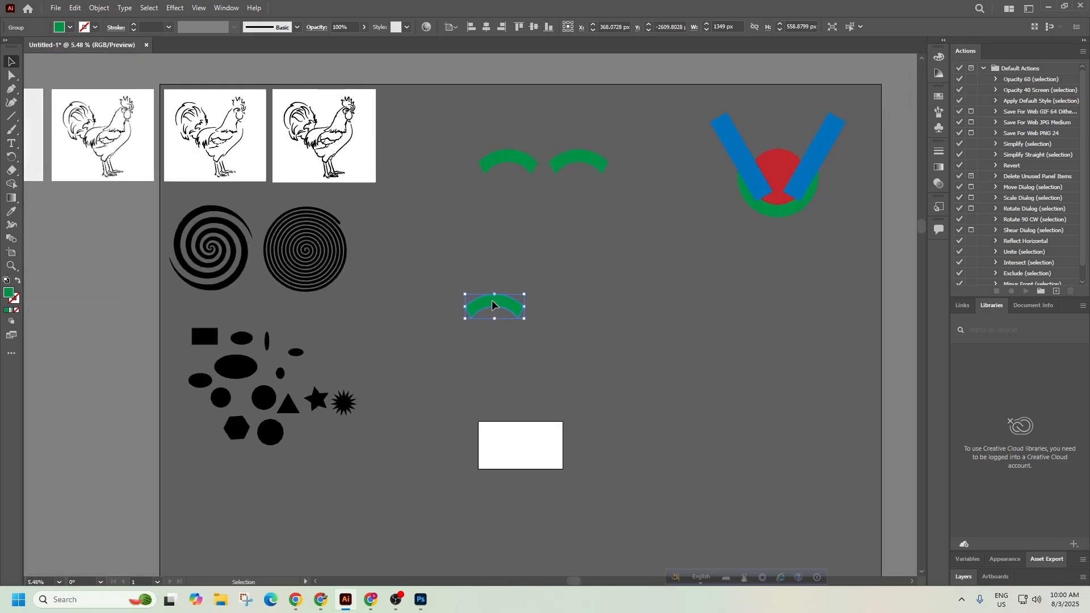
{"action": "left_click_drag", "start_coordinate": [496, 308], "coordinate": [562, 290]}
{"action": "scroll", "coordinate": [562, 286], "scroll_direction": "up", "scroll_amount": 5}
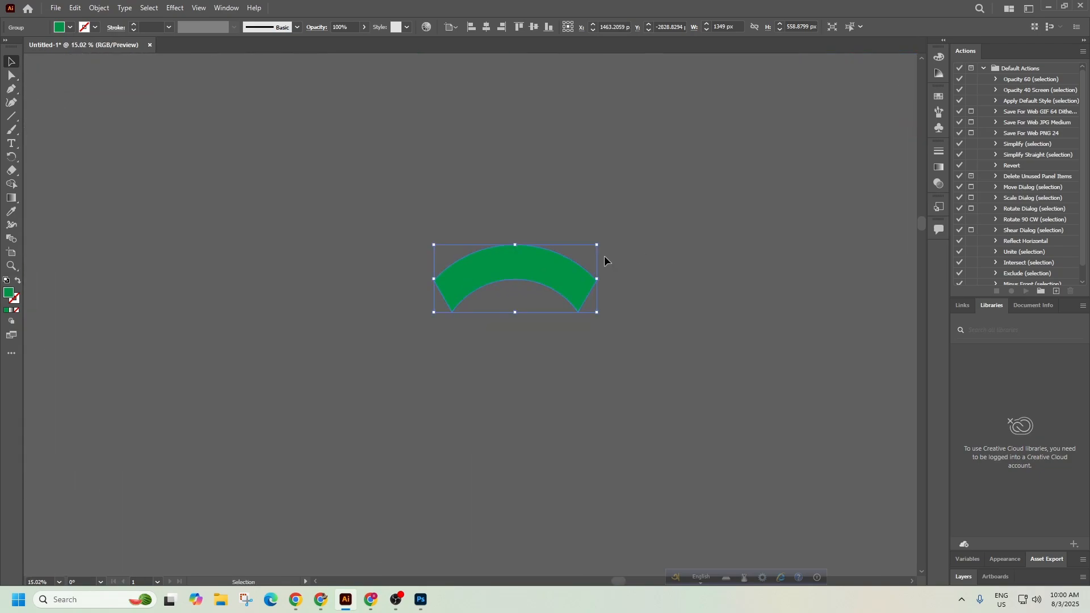
{"action": "right_click", "coordinate": [562, 271]}
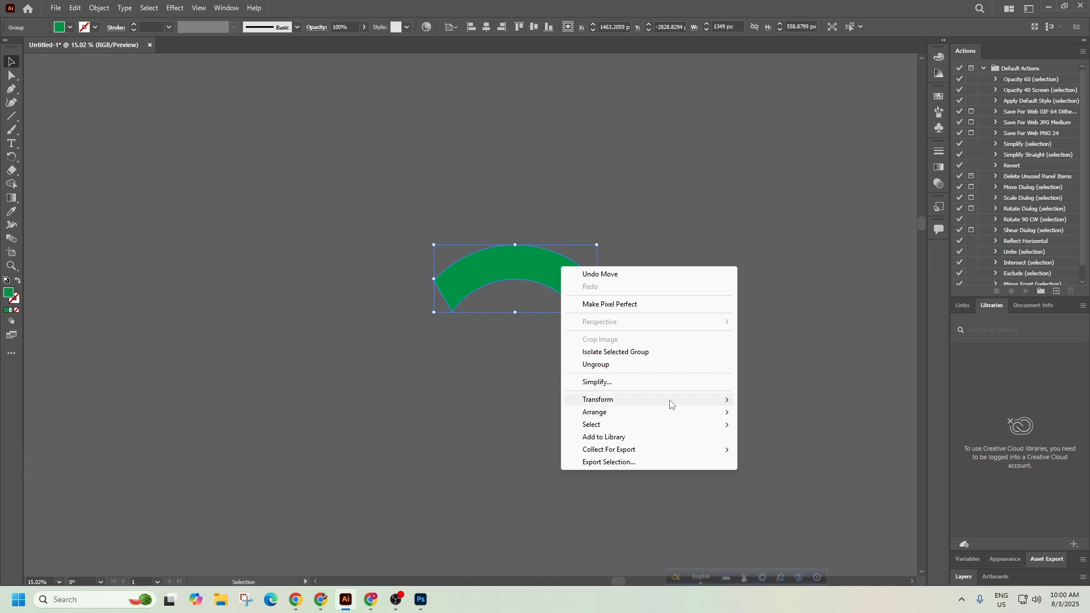
{"action": "mouse_move", "coordinate": [672, 404]}
{"action": "left_click", "coordinate": [762, 430]}
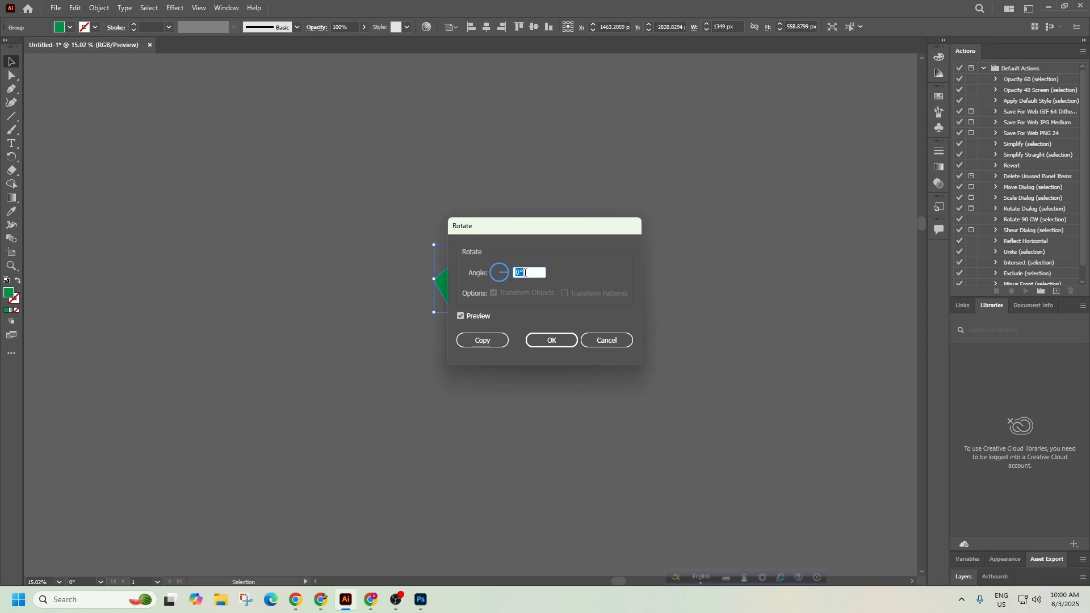
{"action": "type", "text": "65"}
{"action": "left_click", "coordinate": [549, 340]}
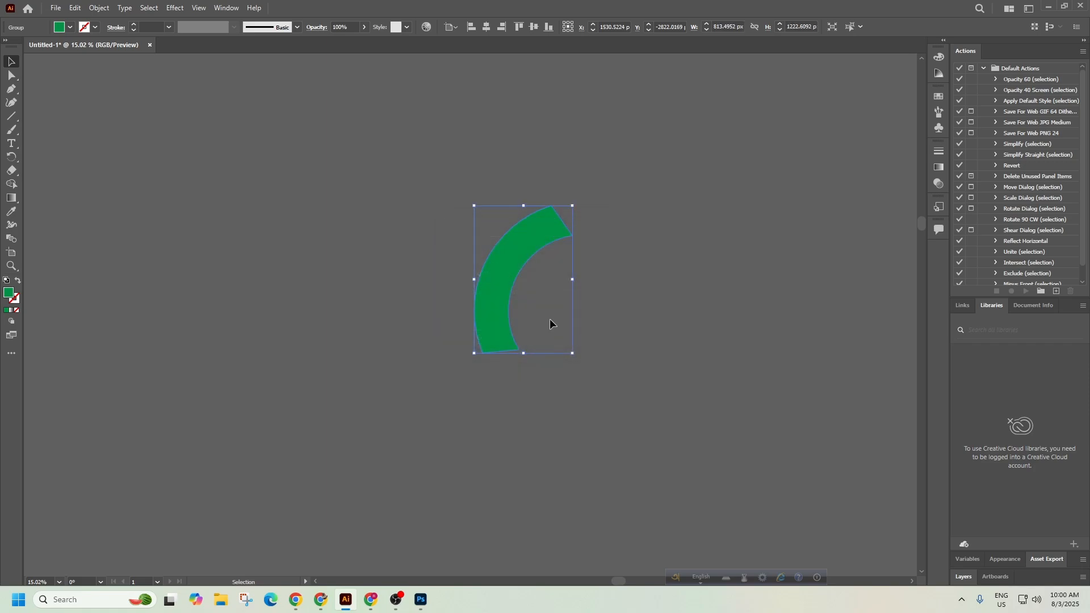
{"action": "key", "text": "ctrl+z"}
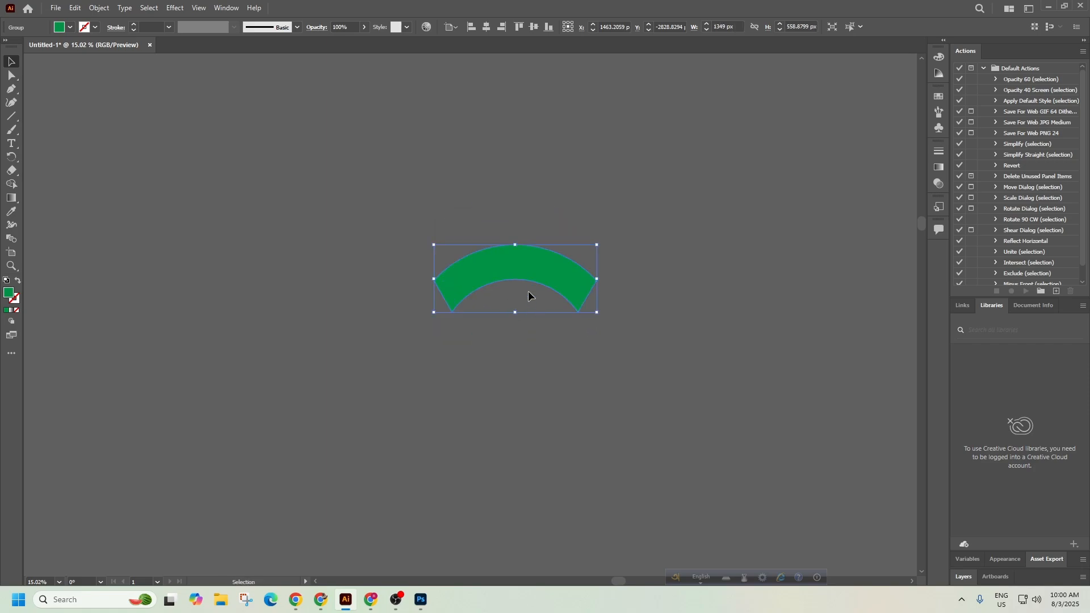
{"action": "right_click", "coordinate": [540, 274]}
{"action": "mouse_move", "coordinate": [613, 404]}
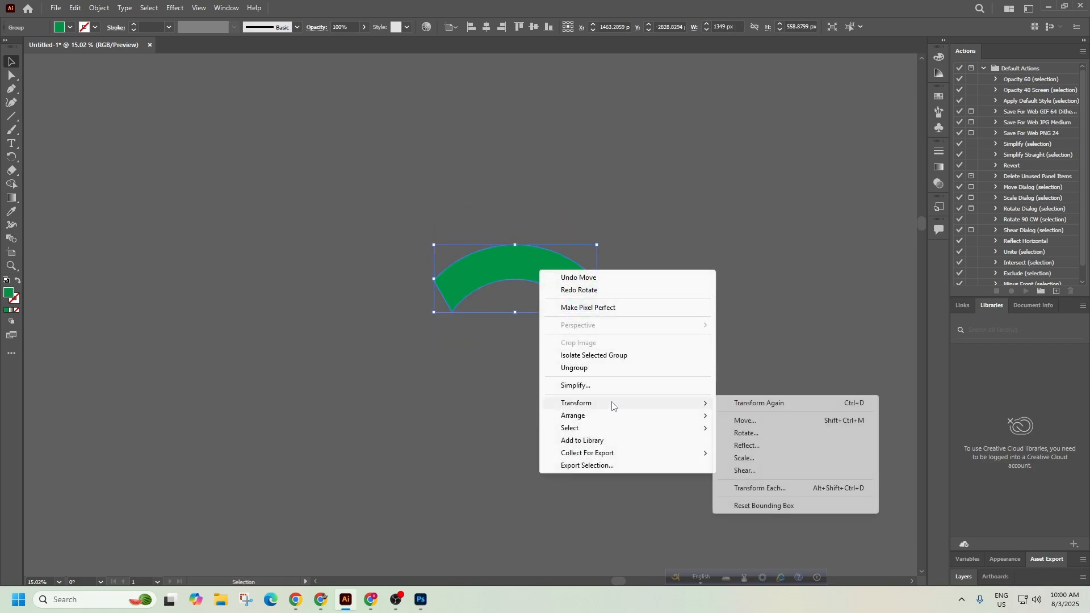
{"action": "left_click", "coordinate": [739, 433]}
{"action": "left_click", "coordinate": [503, 282]}
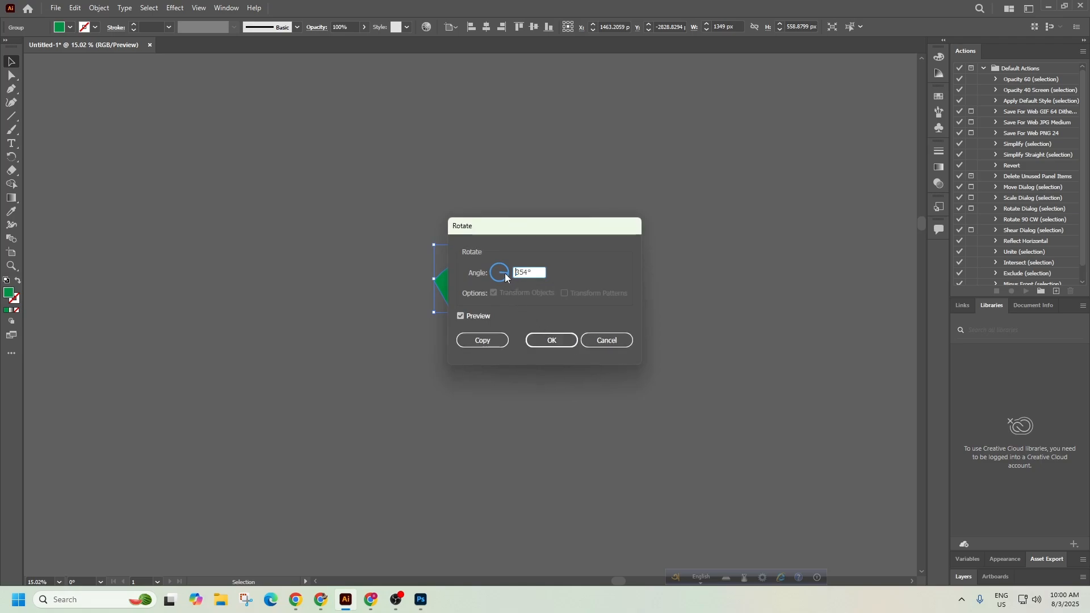
{"action": "left_click", "coordinate": [496, 280]}
{"action": "left_click", "coordinate": [488, 263]}
{"action": "left_click", "coordinate": [549, 340]}
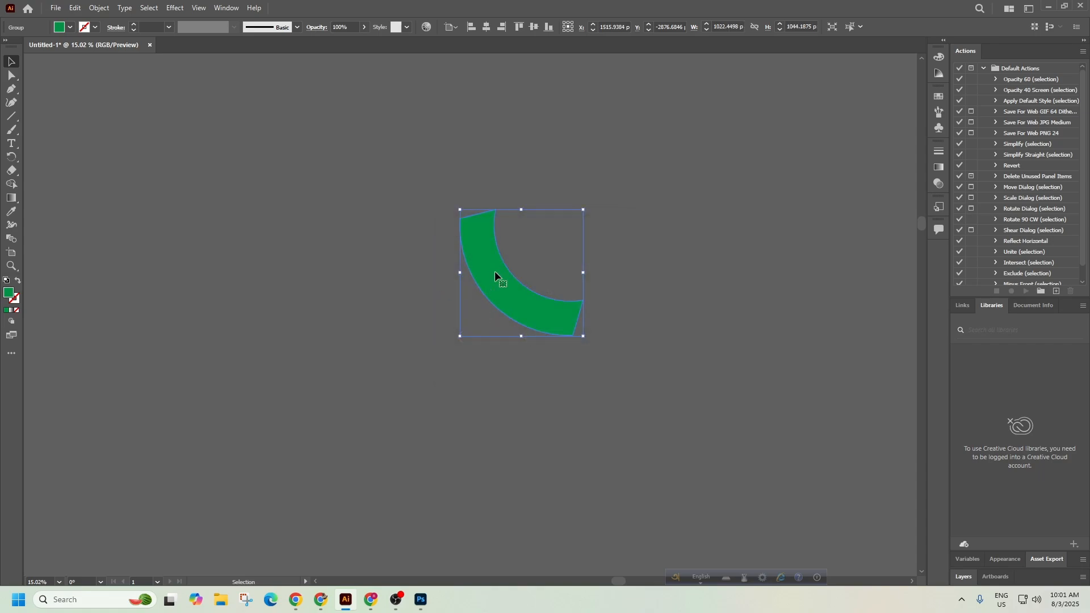
{"action": "key", "text": "super"}
{"action": "left_click", "coordinate": [731, 394]}
{"action": "key", "text": "ctrl+z"}
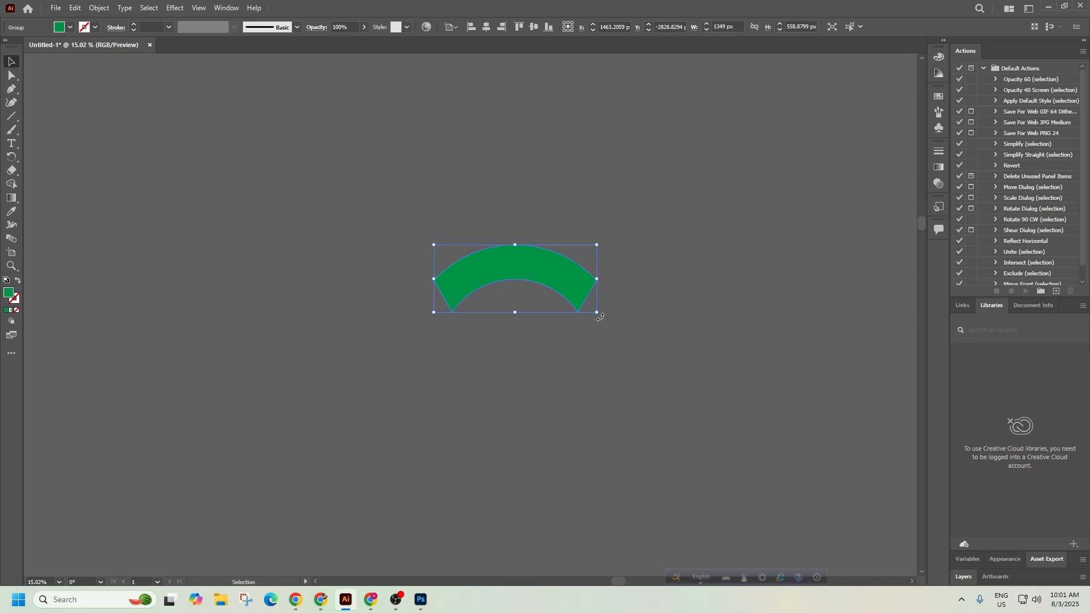
Tilt the green arc slightly, then try a shear with a 198° axis and cancel it.
{"action": "mouse_move", "coordinate": [601, 317]}
{"action": "left_mouse_down"}
{"action": "mouse_move", "coordinate": [534, 352]}
{"action": "mouse_move", "coordinate": [427, 315]}
{"action": "mouse_move", "coordinate": [457, 233]}
{"action": "mouse_move", "coordinate": [568, 228]}
{"action": "mouse_move", "coordinate": [599, 311]}
{"action": "left_mouse_up"}
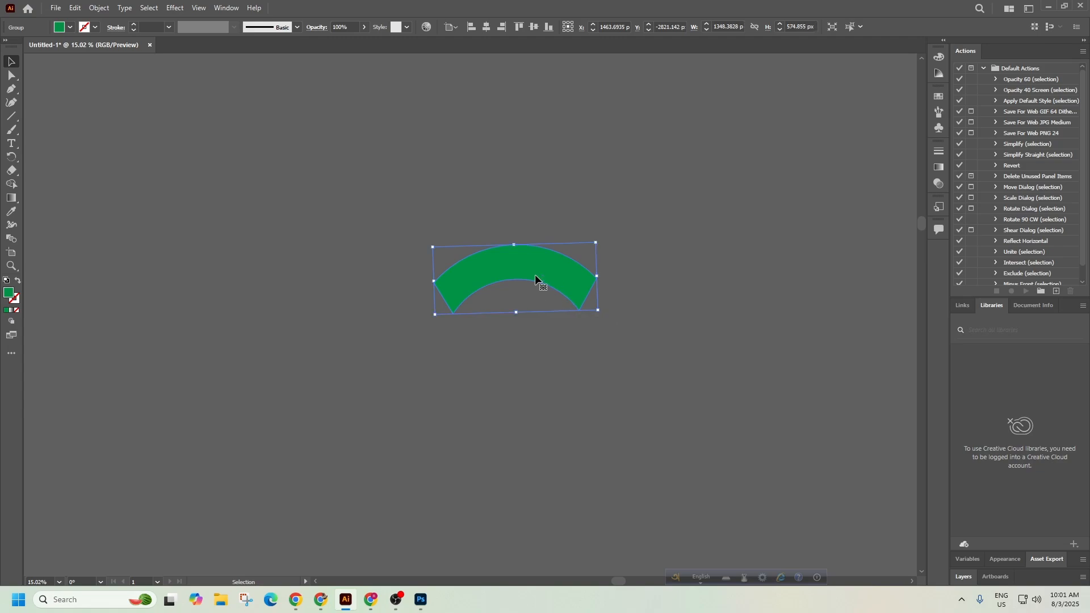
{"action": "right_click", "coordinate": [536, 278]}
{"action": "mouse_move", "coordinate": [606, 406]}
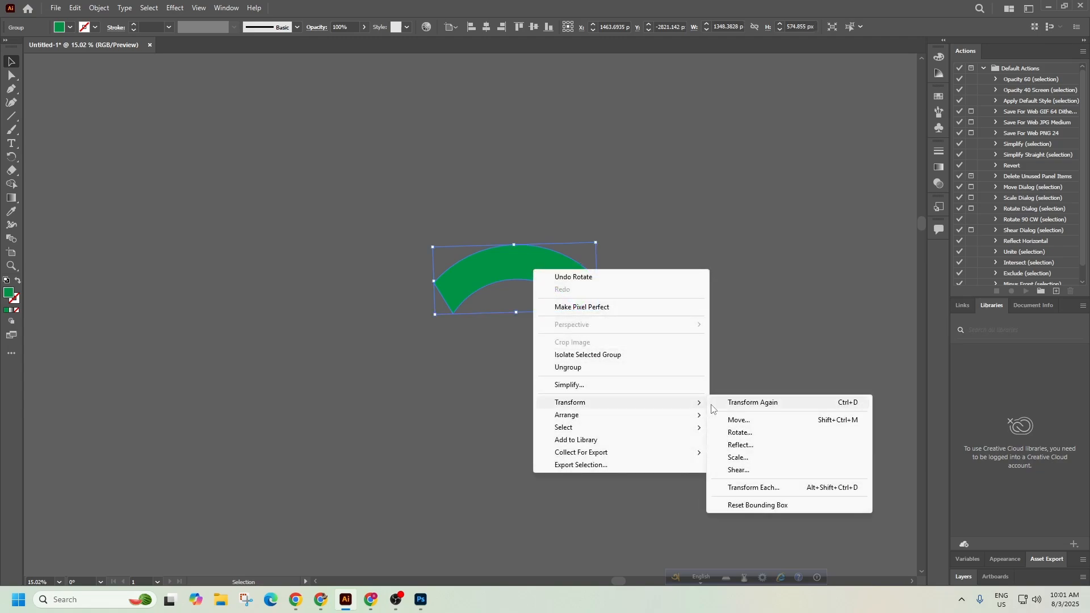
{"action": "left_click", "coordinate": [745, 472]}
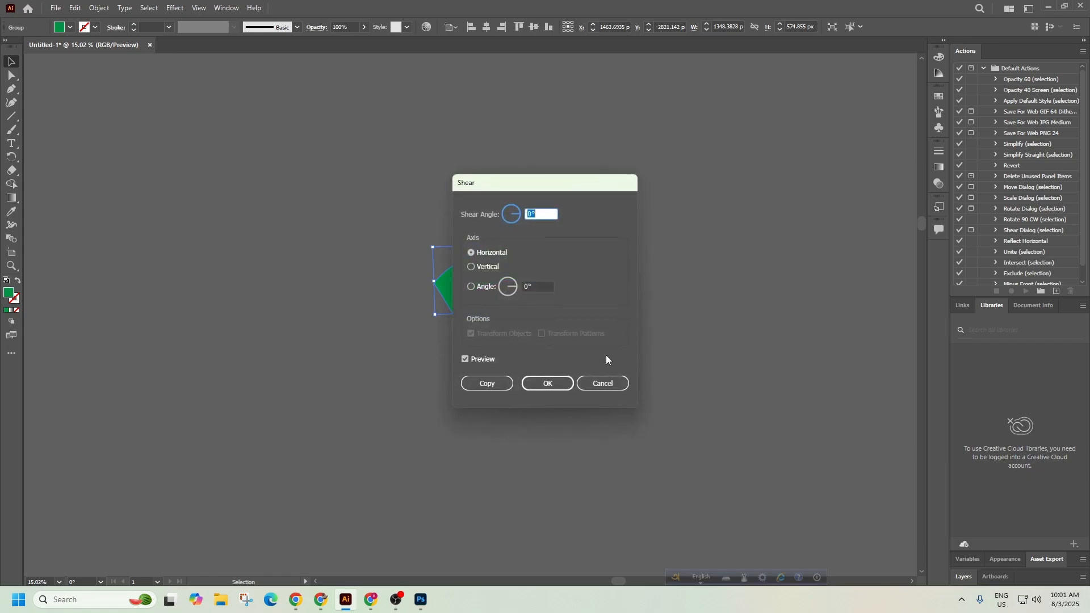
{"action": "left_click_drag", "start_coordinate": [537, 190], "coordinate": [688, 208]}
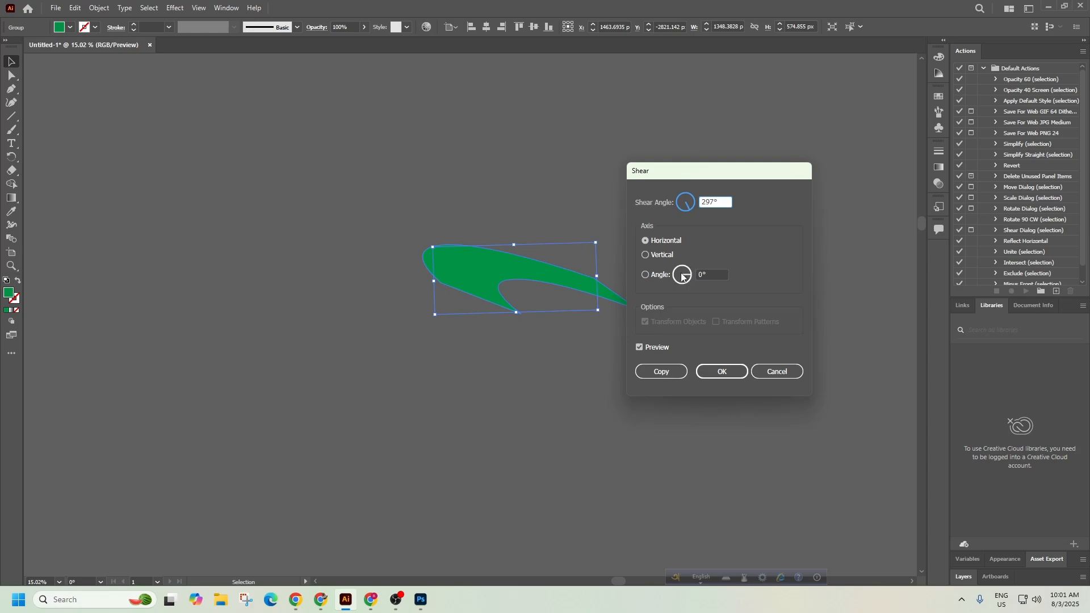
{"action": "left_click_drag", "start_coordinate": [682, 274], "coordinate": [692, 278]}
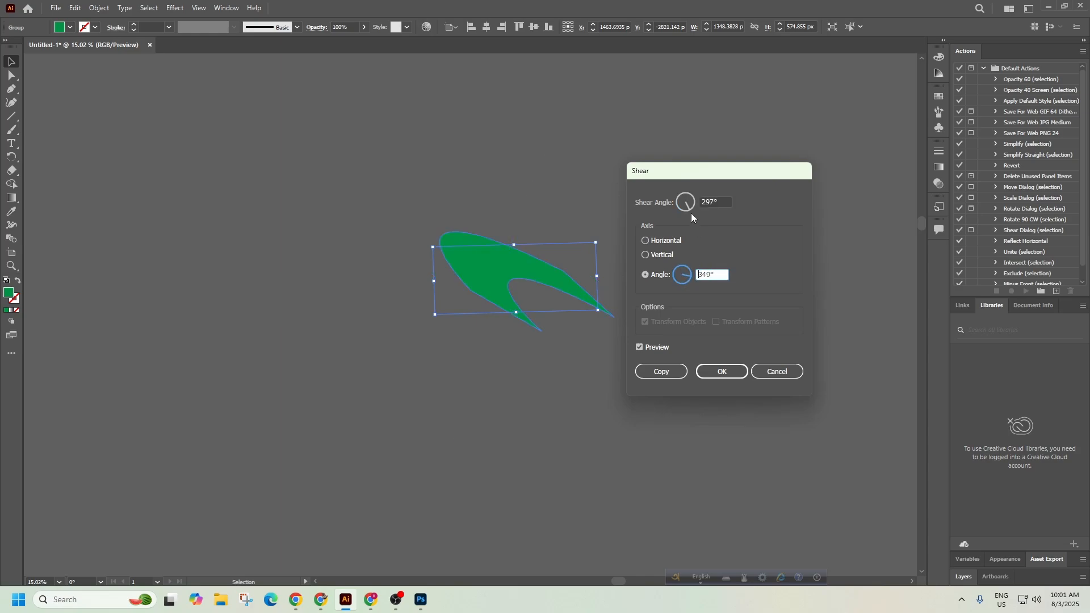
{"action": "left_click_drag", "start_coordinate": [689, 209], "coordinate": [684, 199]}
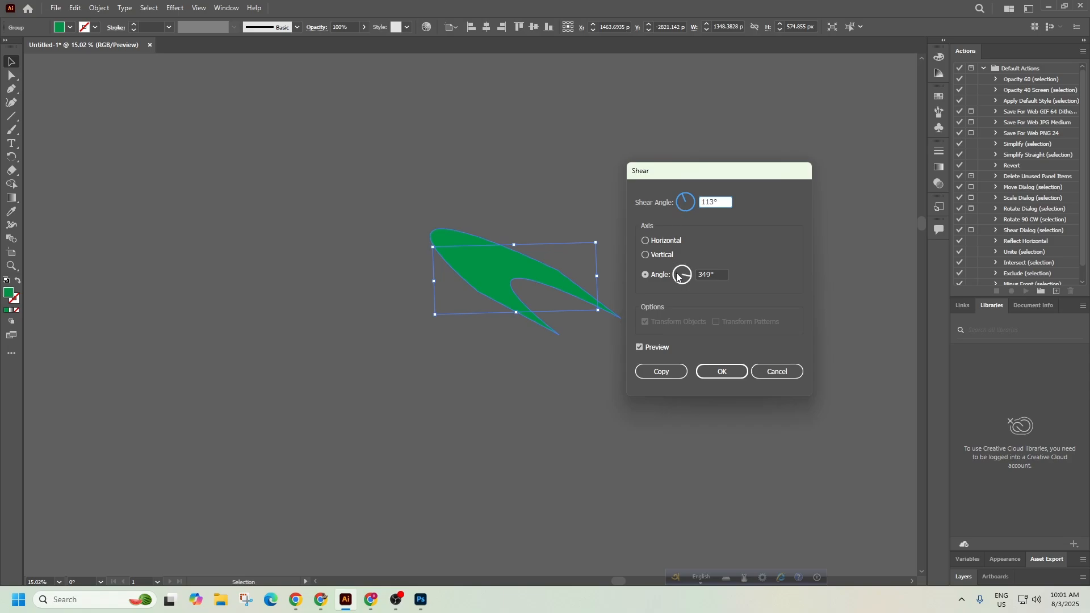
{"action": "left_click_drag", "start_coordinate": [686, 277], "coordinate": [686, 284]}
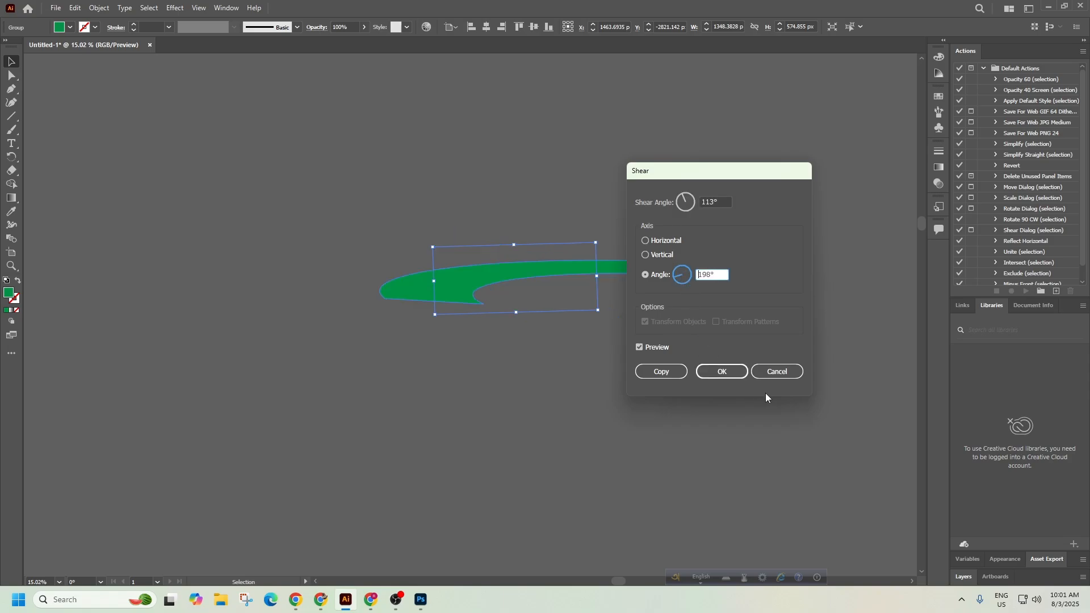
{"action": "left_click", "coordinate": [778, 371]}
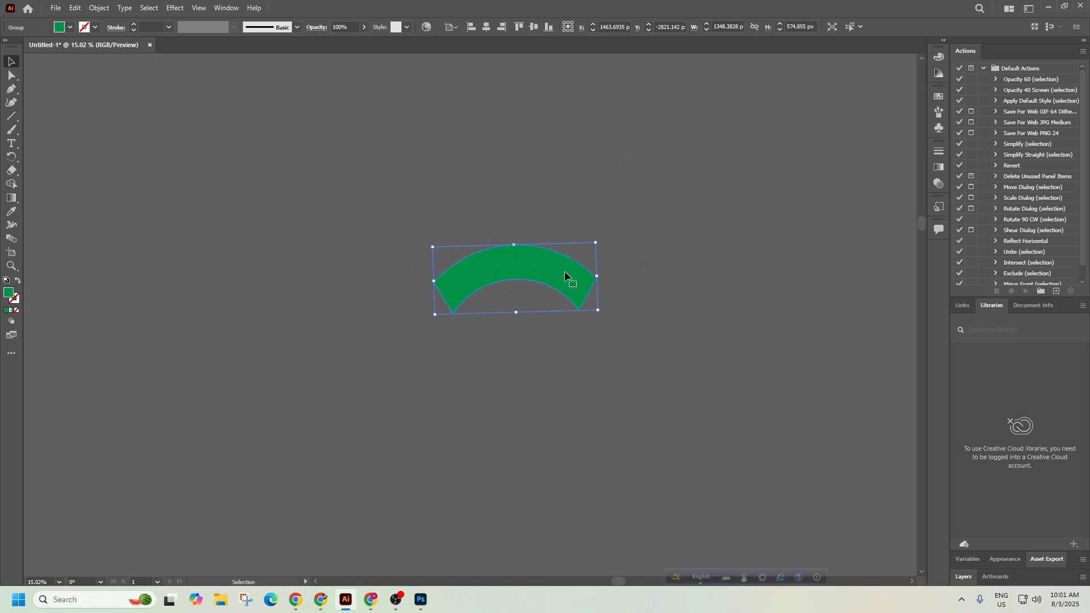
Nudge the green arc right to about X 1600 px and bring OBS Studio forward.
{"action": "left_click_drag", "start_coordinate": [523, 268], "coordinate": [526, 347]}
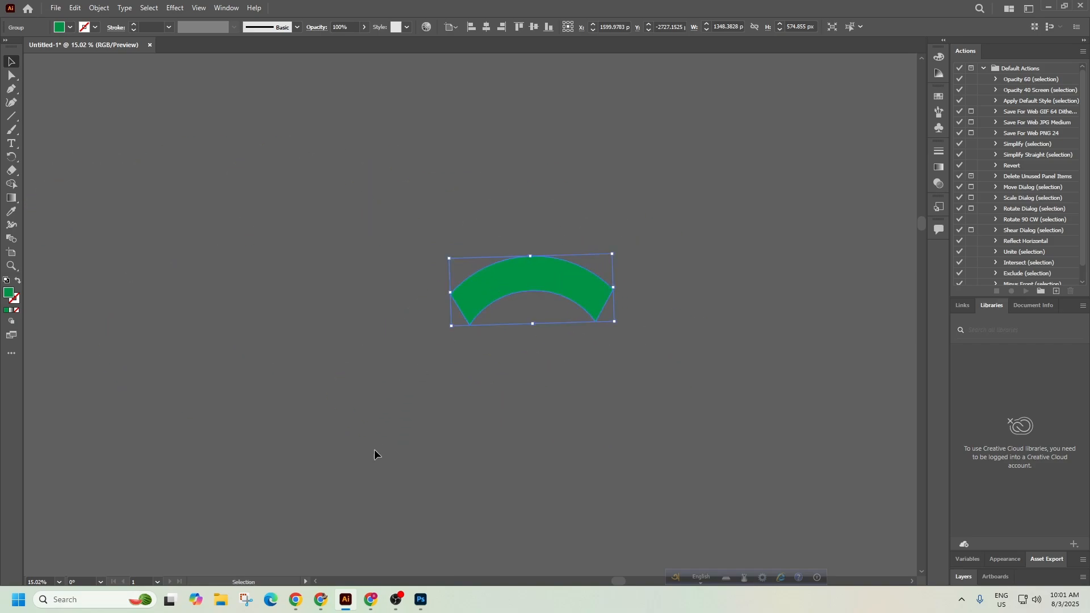
{"action": "left_click", "coordinate": [396, 600]}
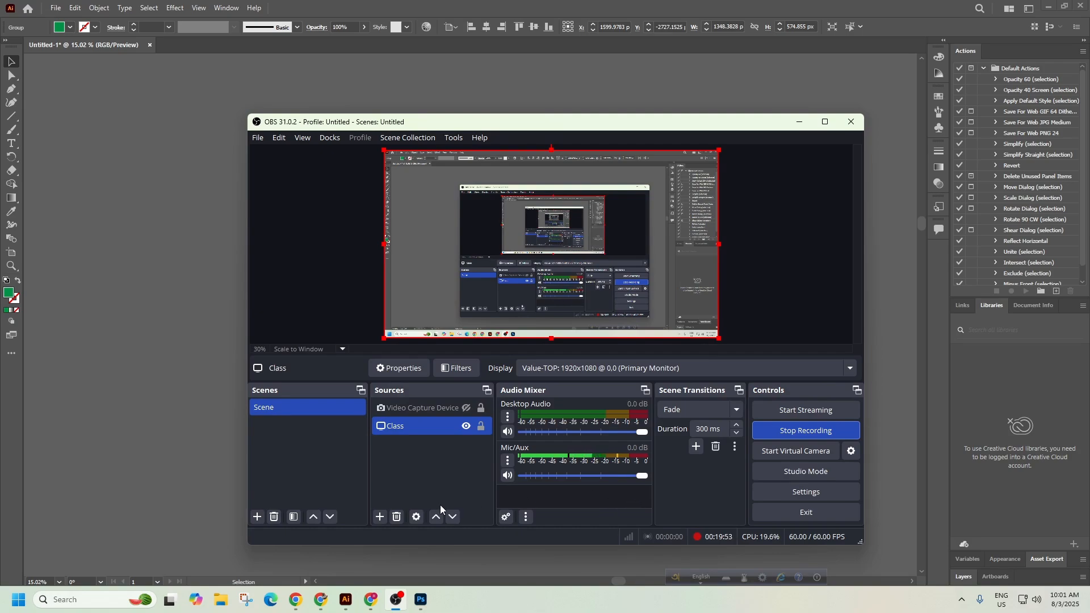
{"action": "mouse_move", "coordinate": [321, 604]}
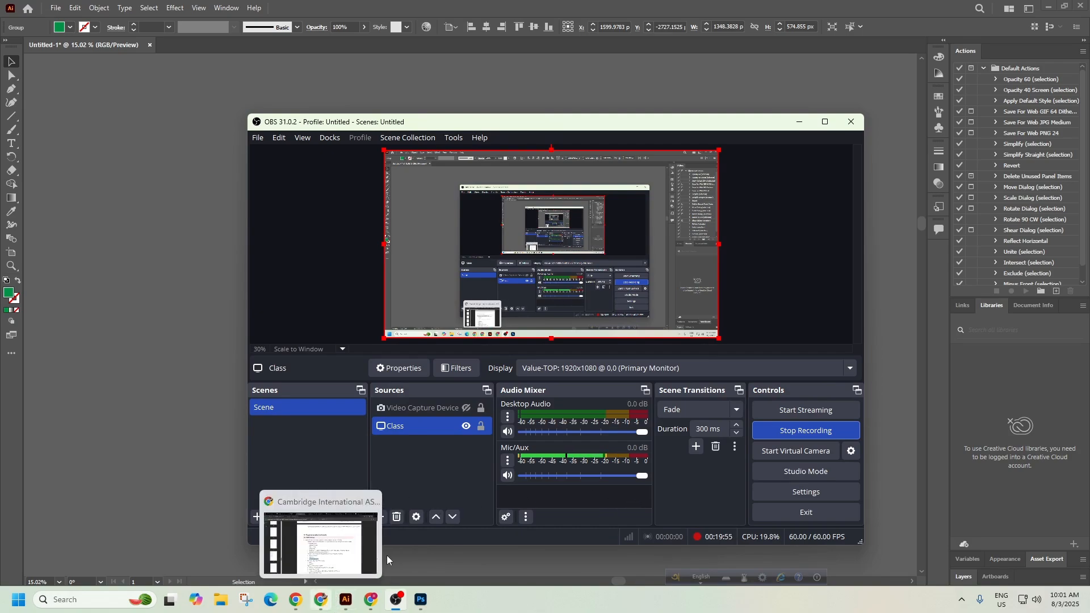